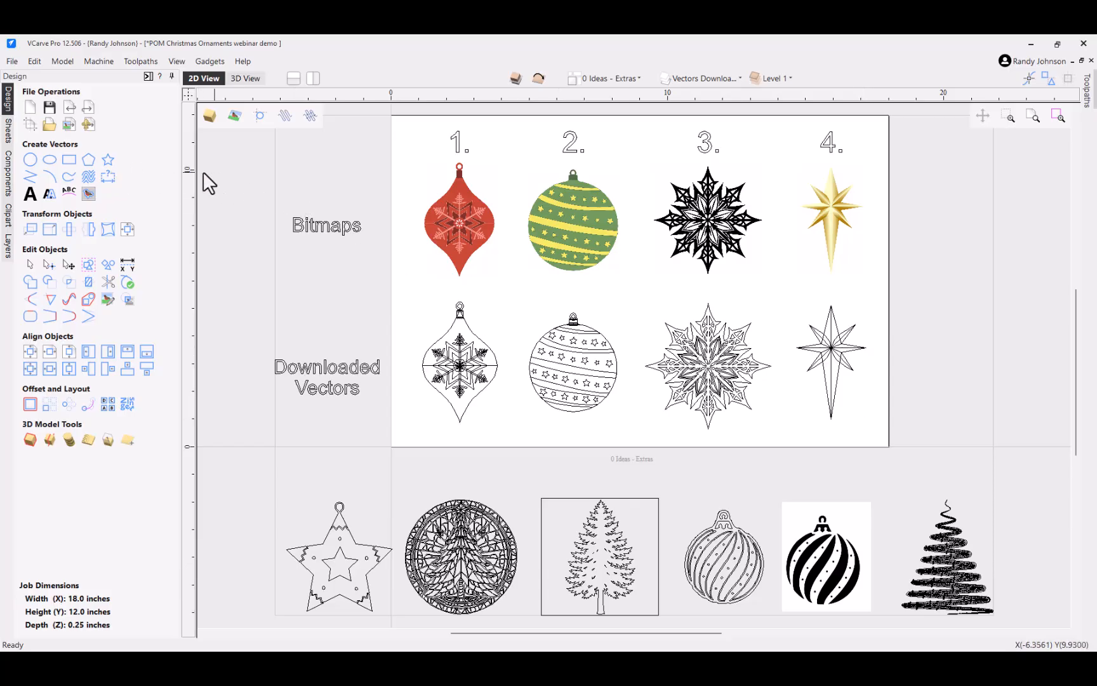
Step: Review the settings in the job setup and accept them
click(26, 127)
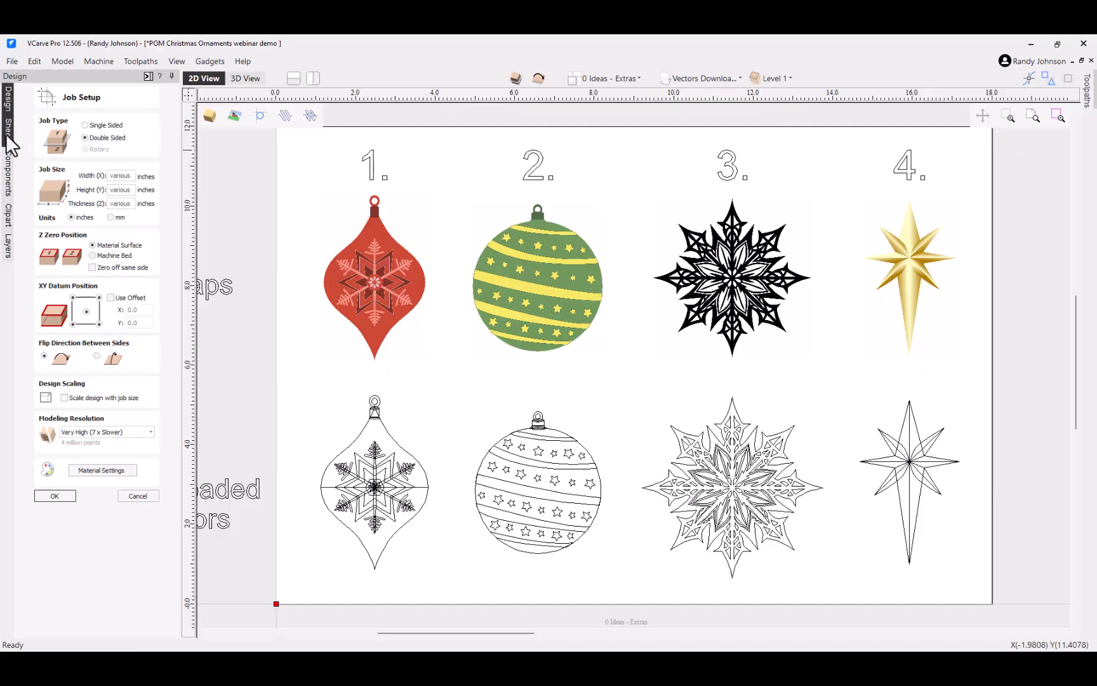
click(53, 496)
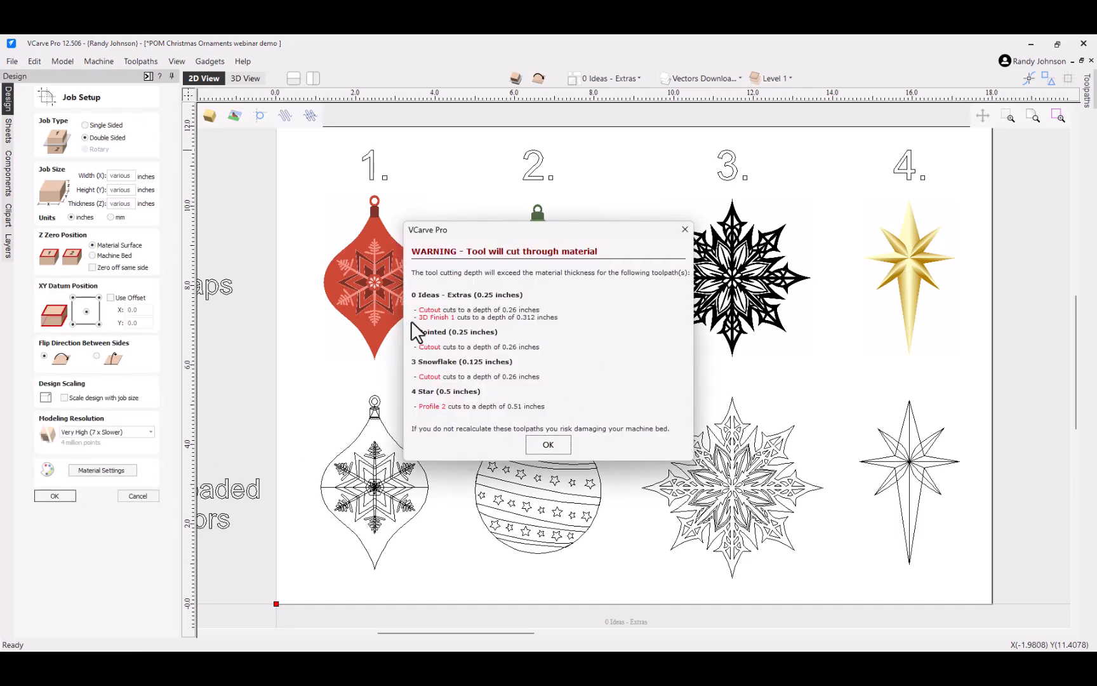
click(547, 445)
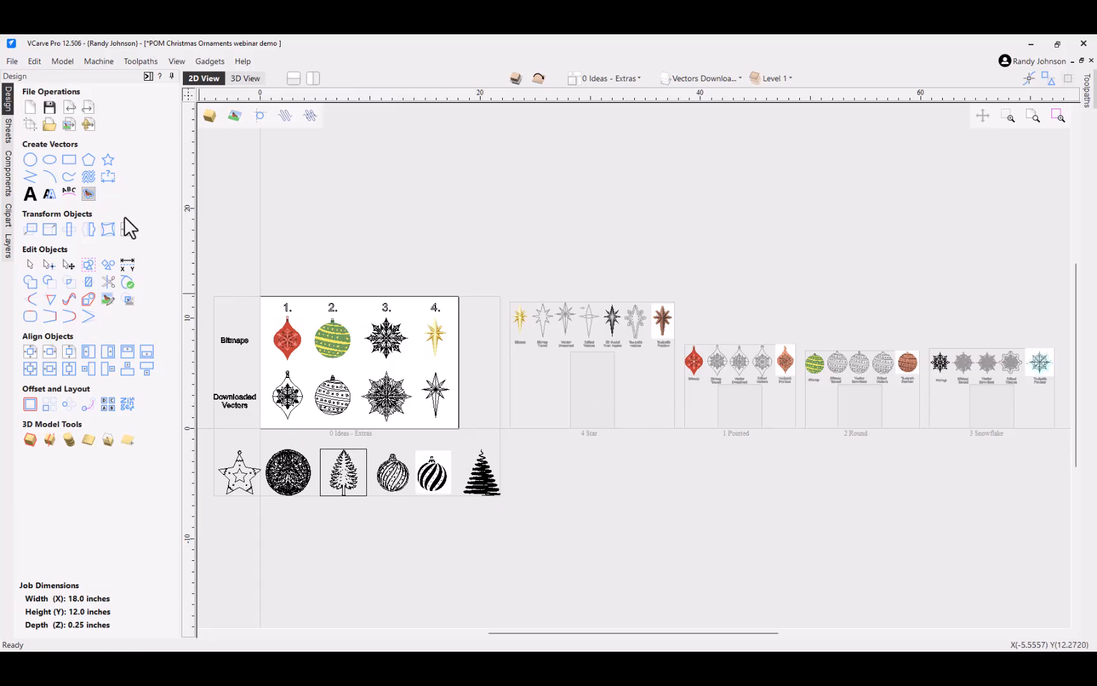
Step: Open the sheets list and hide every sheet except 0 Ideas - Extras
click(8, 135)
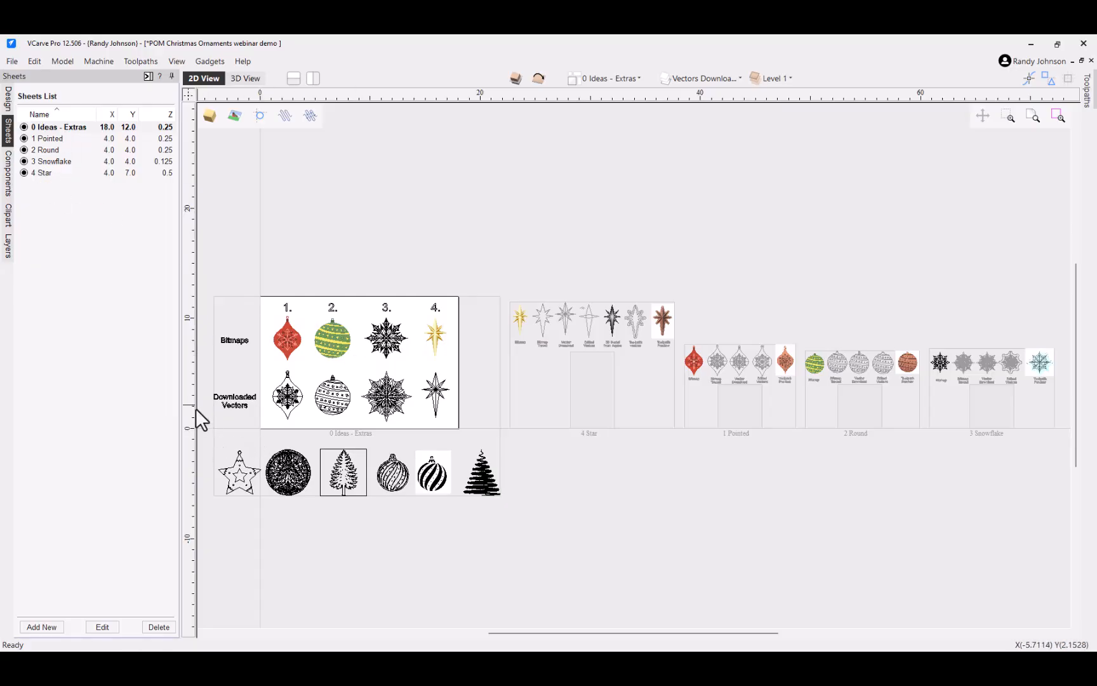
scroll(205, 414, up, 3)
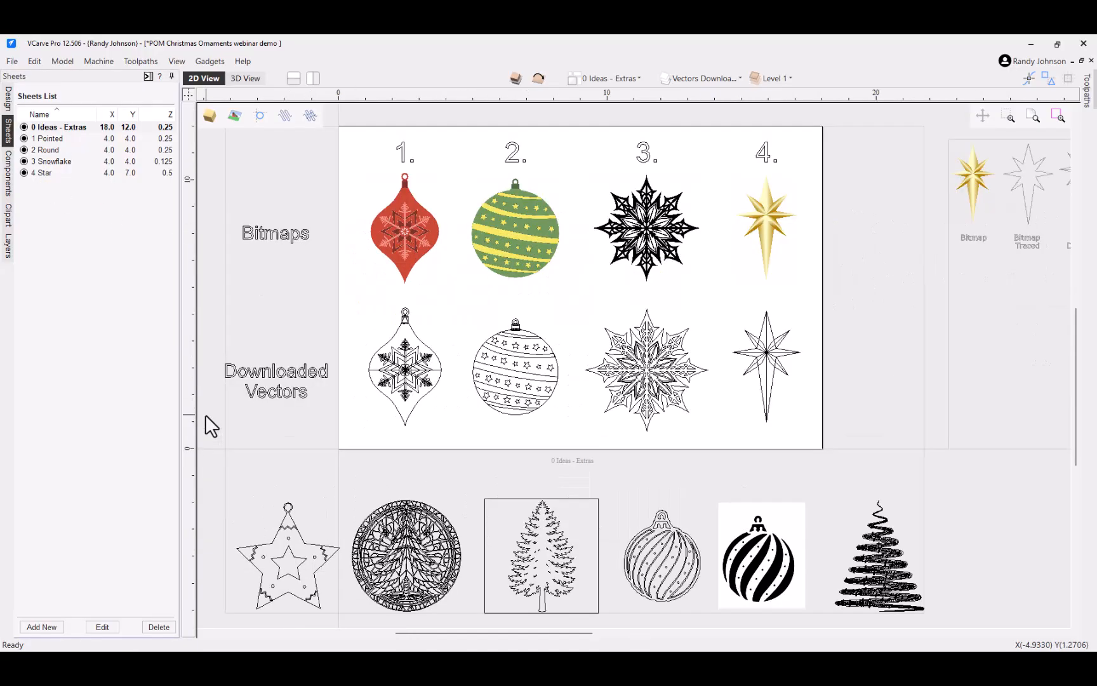
click(23, 173)
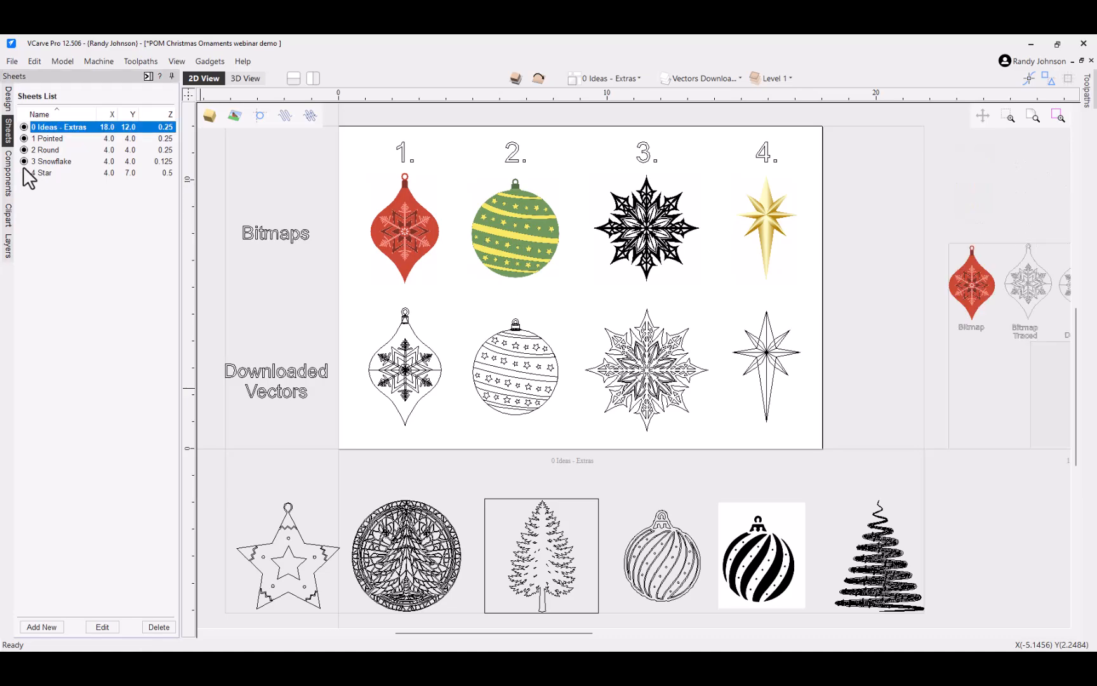
click(54, 126)
click(1033, 112)
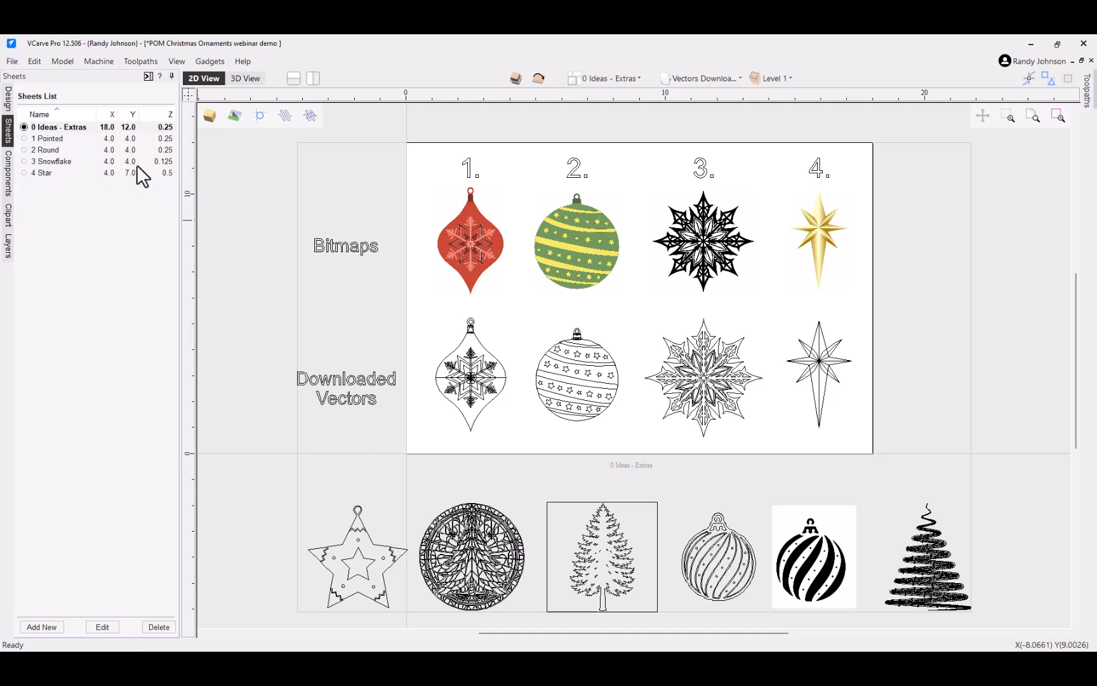
Step: Review the size, Z zero and XY datum settings of the 0 Ideas - Extras sheet and accept them
click(52, 138)
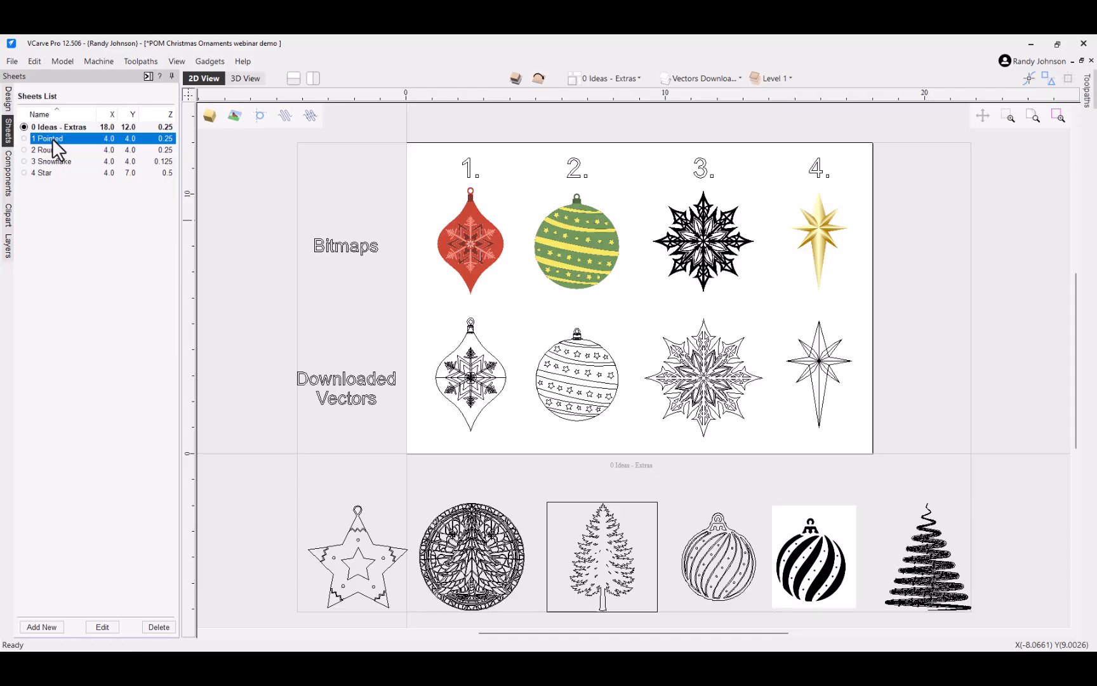
click(53, 127)
right_click(54, 125)
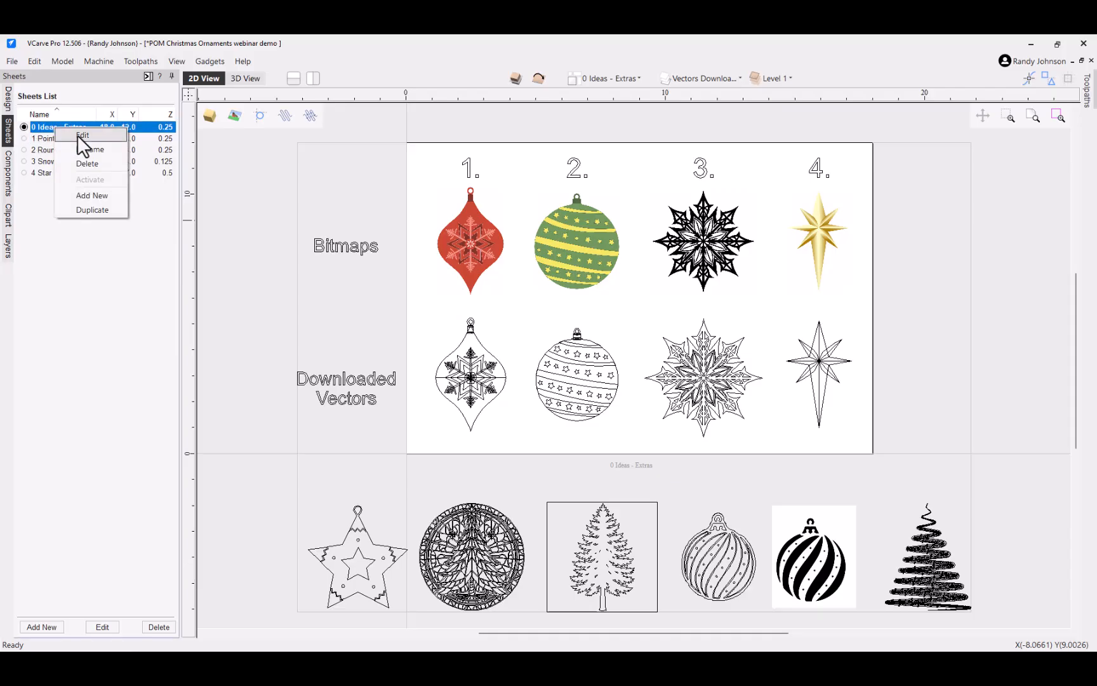
click(81, 135)
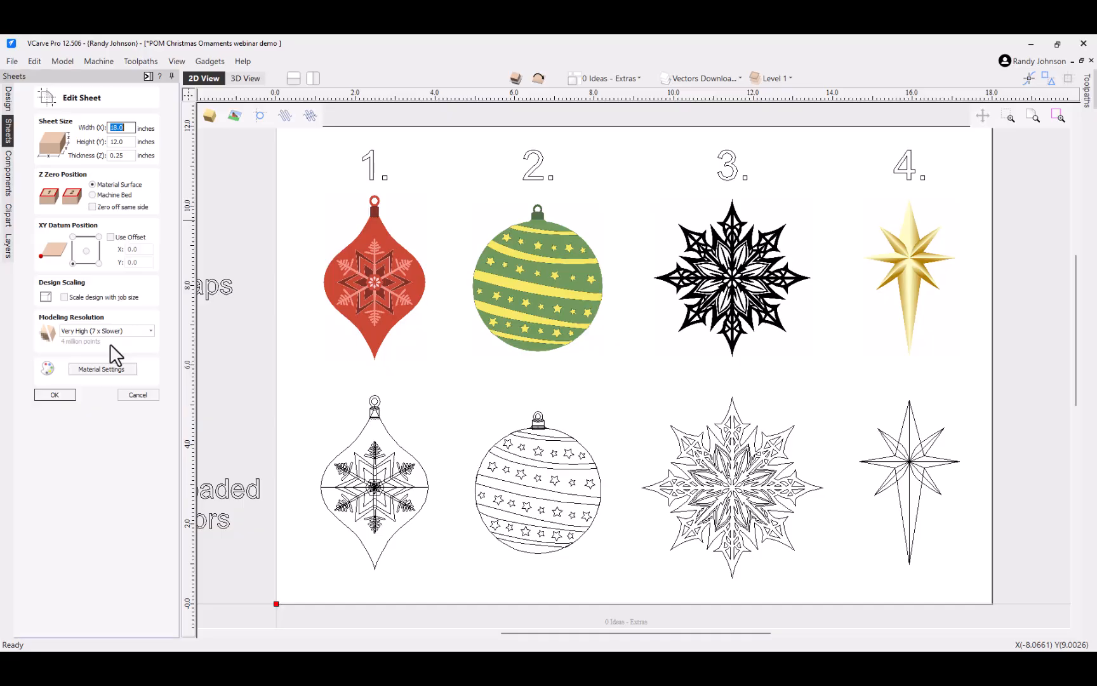
click(55, 395)
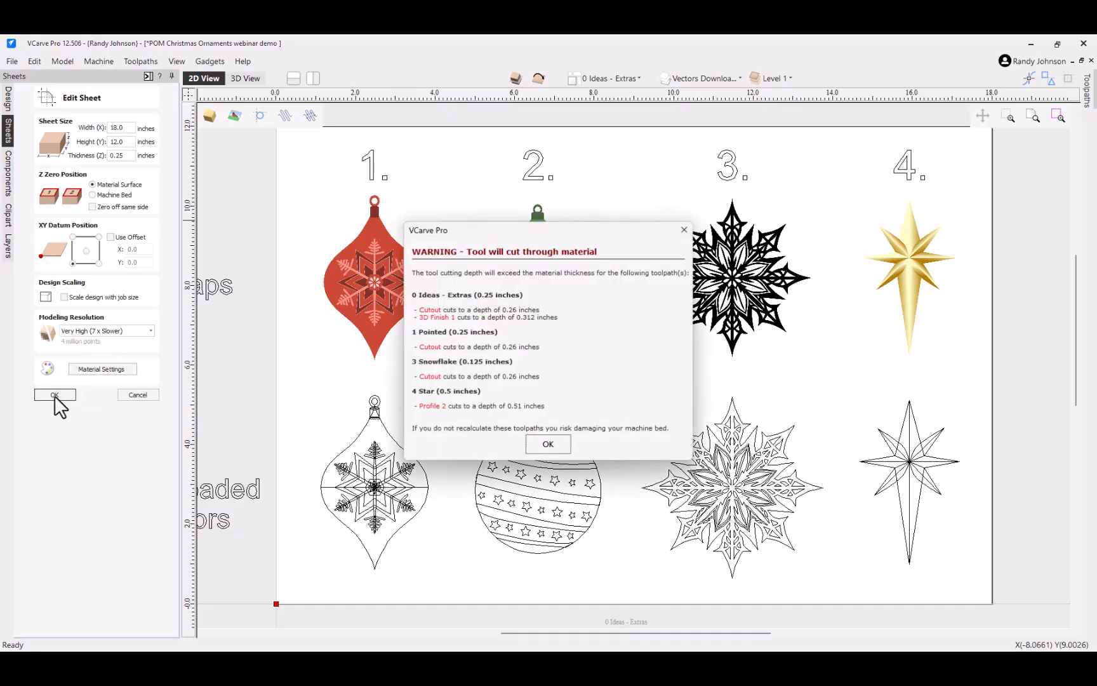
click(557, 442)
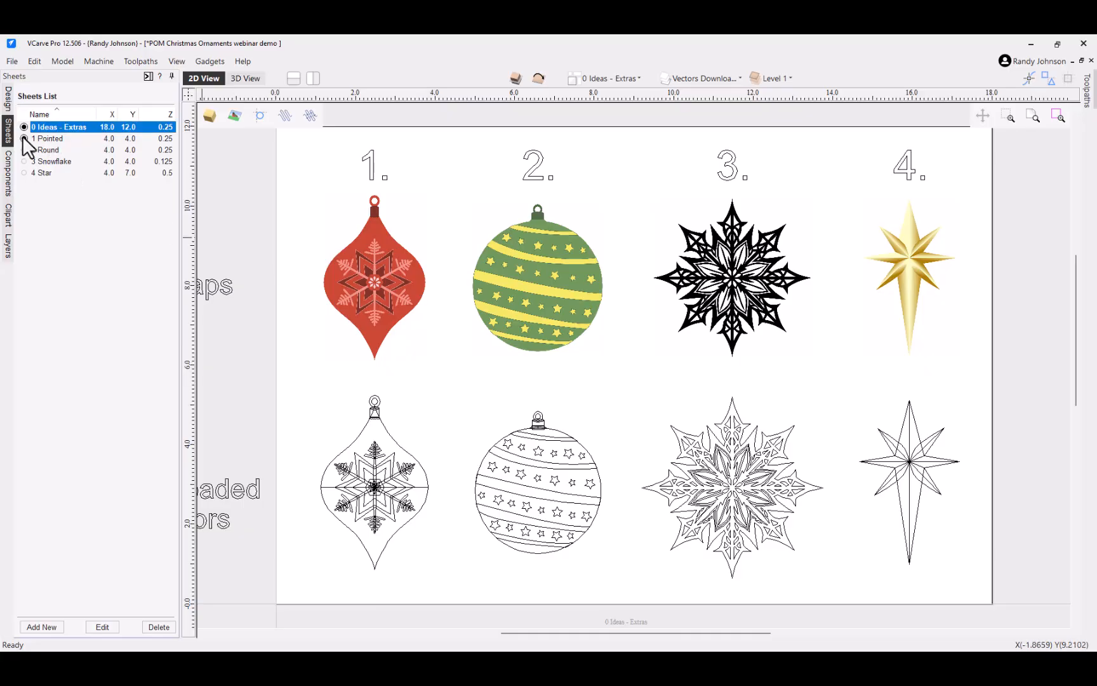
Step: Make 1 Pointed the active sheet and hide the 0 Ideas - Extras sheet
click(50, 138)
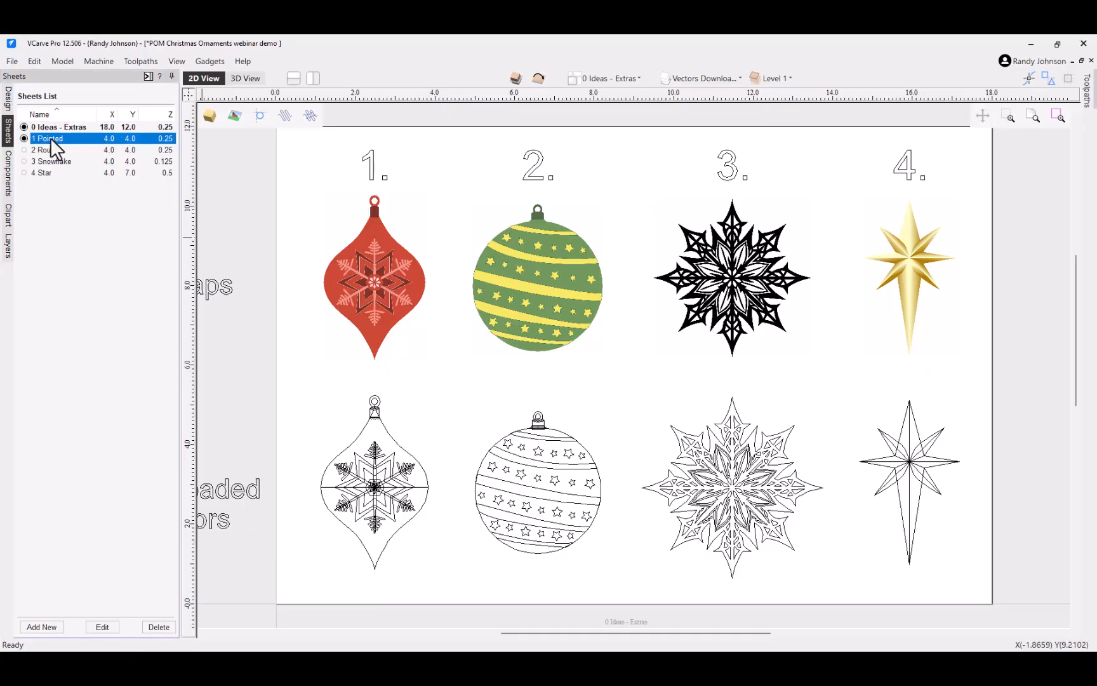
right_click(51, 137)
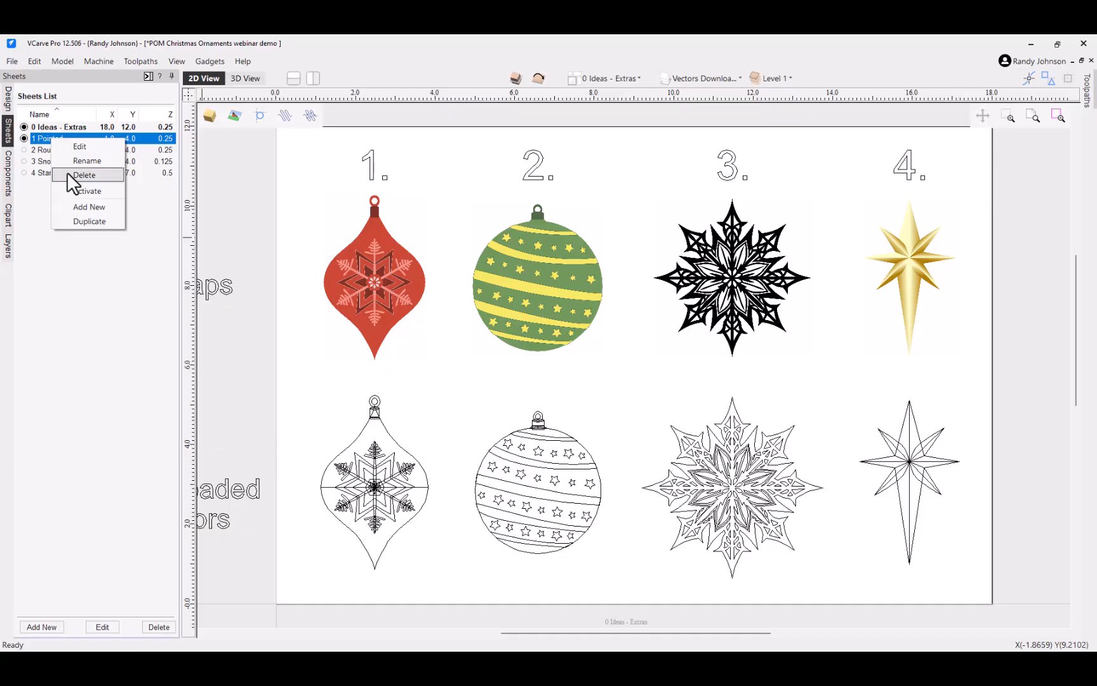
click(72, 188)
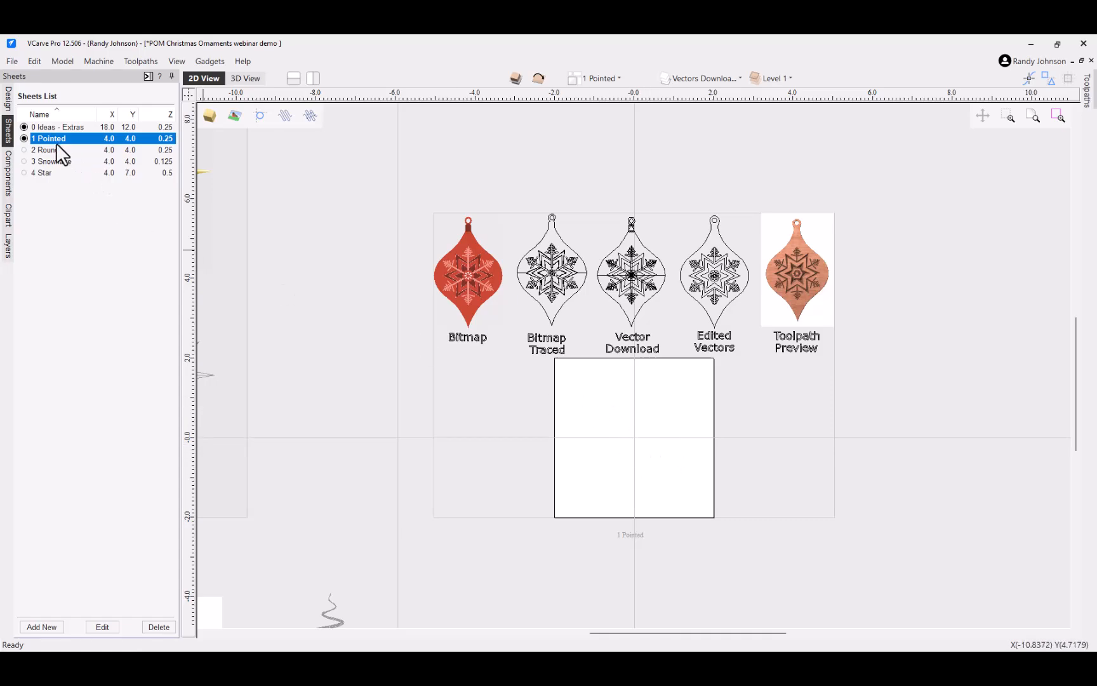
click(24, 127)
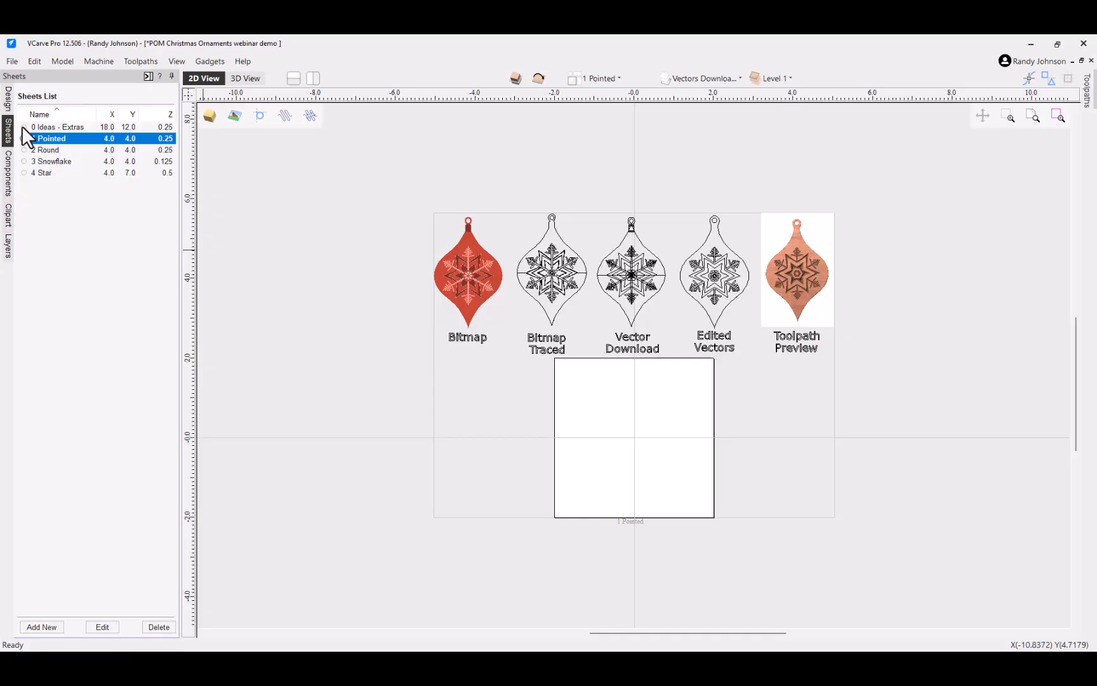
click(1035, 115)
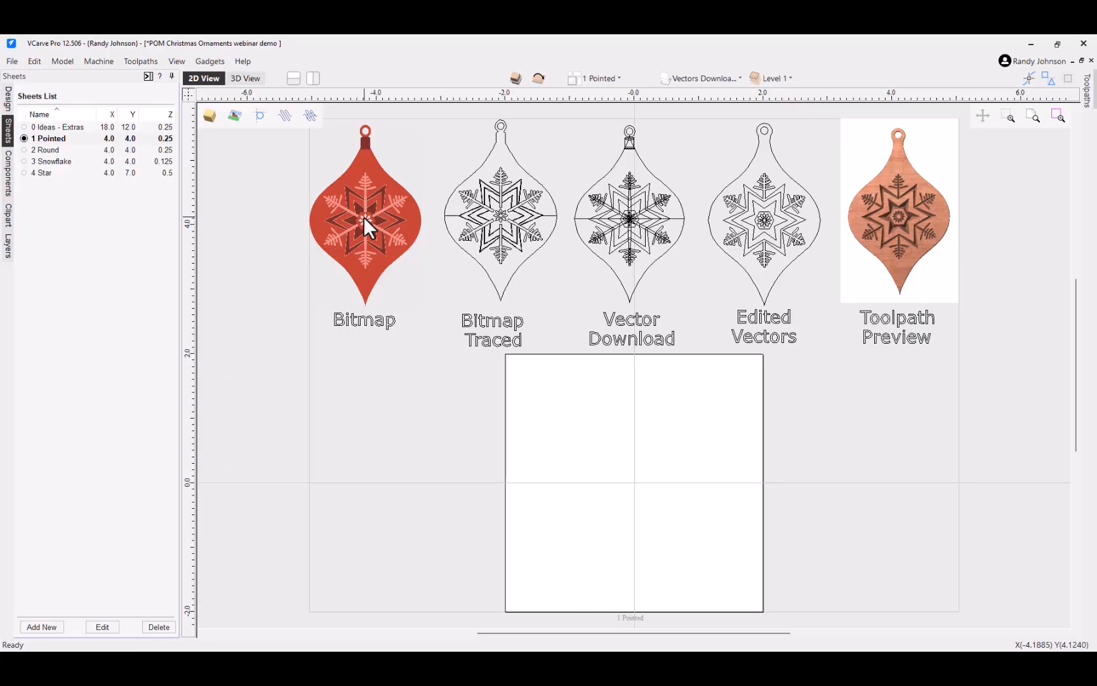
Step: Place a copy of the red pointed ornament bitmap below the original, beside the blank 4 x 4 inch sheet
click(504, 231)
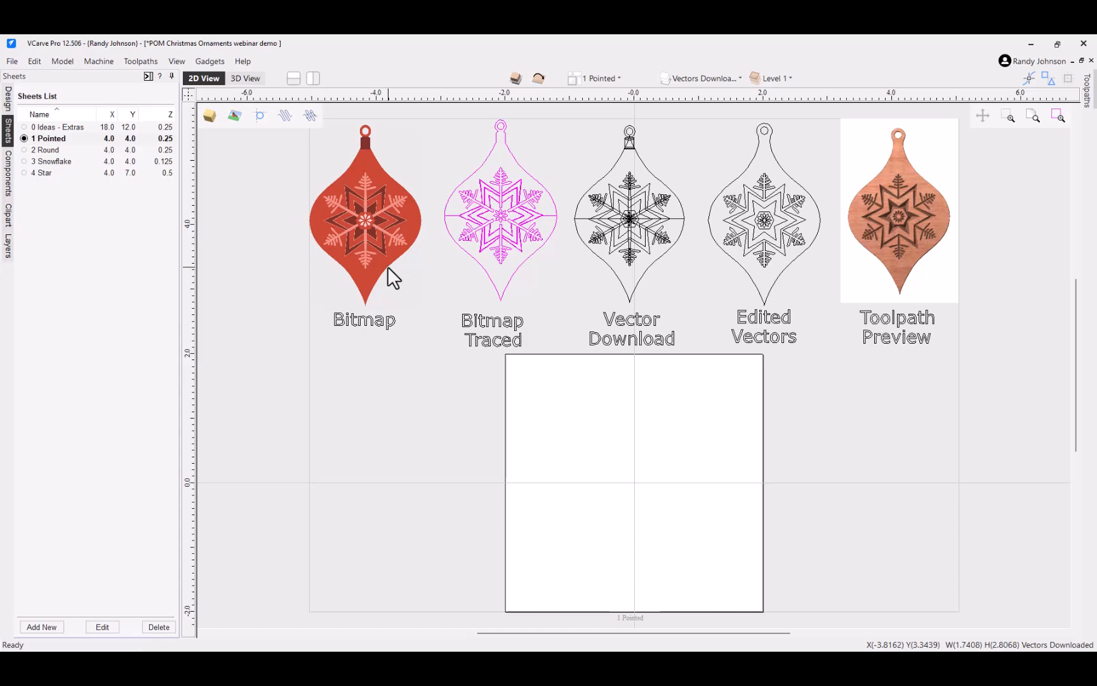
click(369, 226)
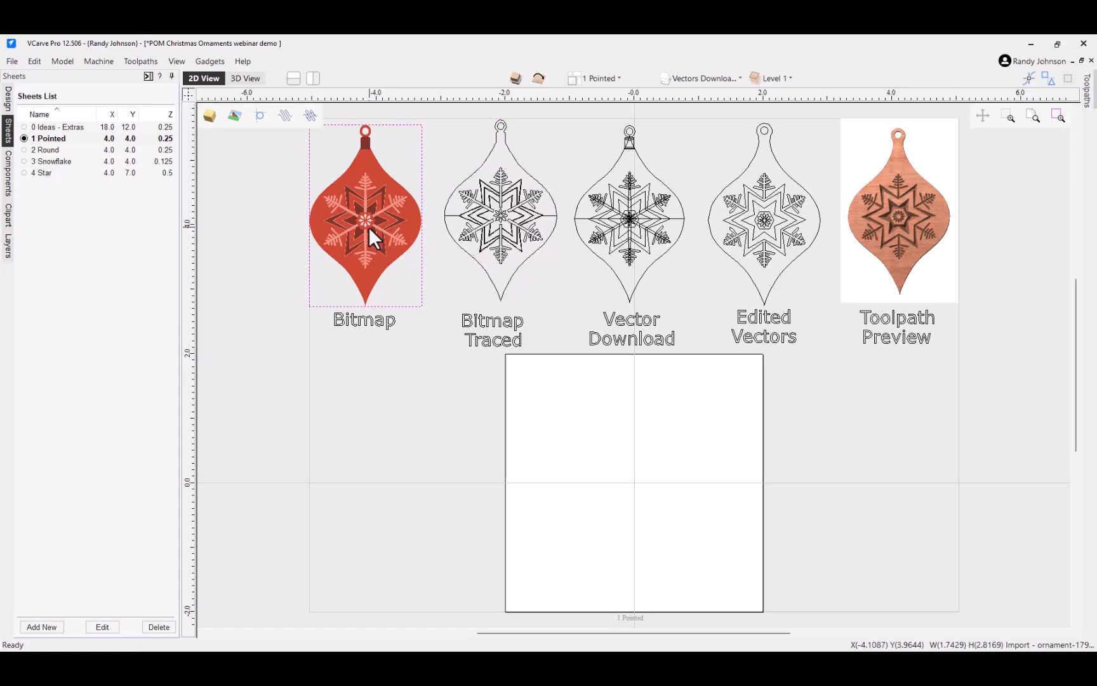
click(7, 97)
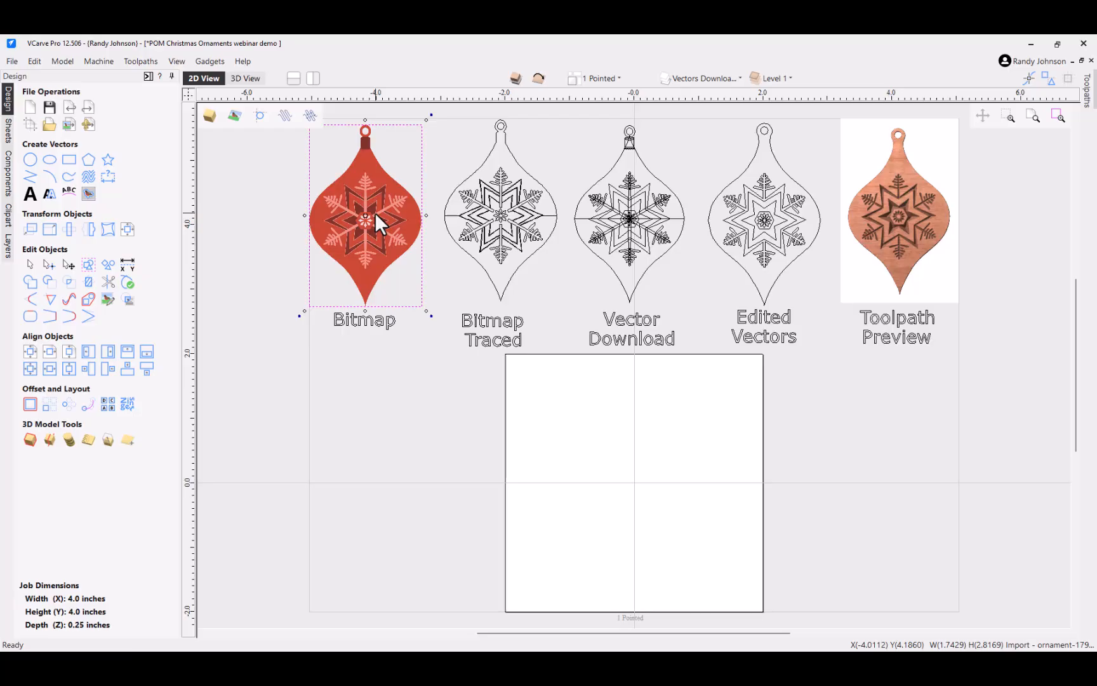
drag(375, 212, 384, 473)
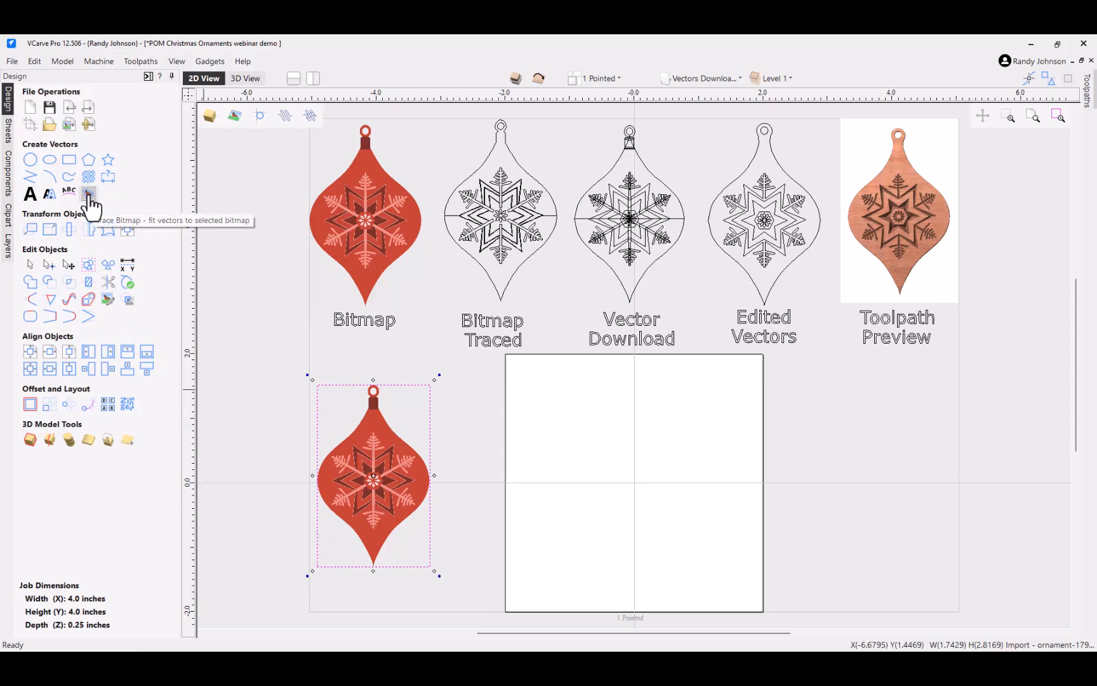
Step: Start Trace Bitmap on the copied ornament, try color tracing, and set the tracing type to Black / White
click(89, 195)
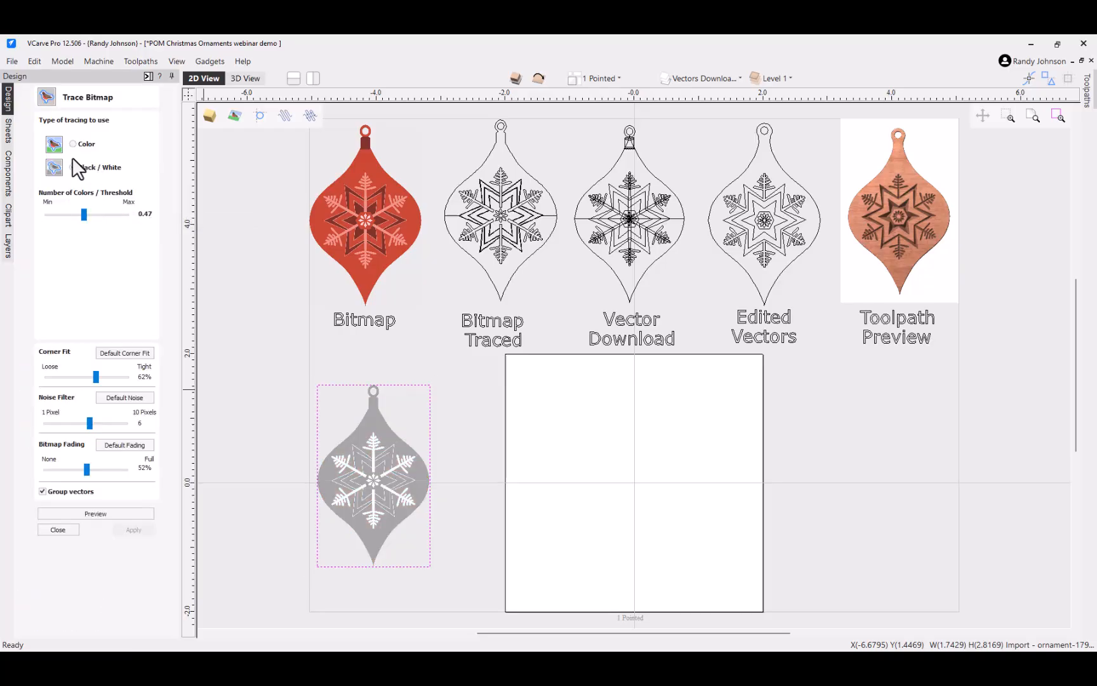
click(73, 144)
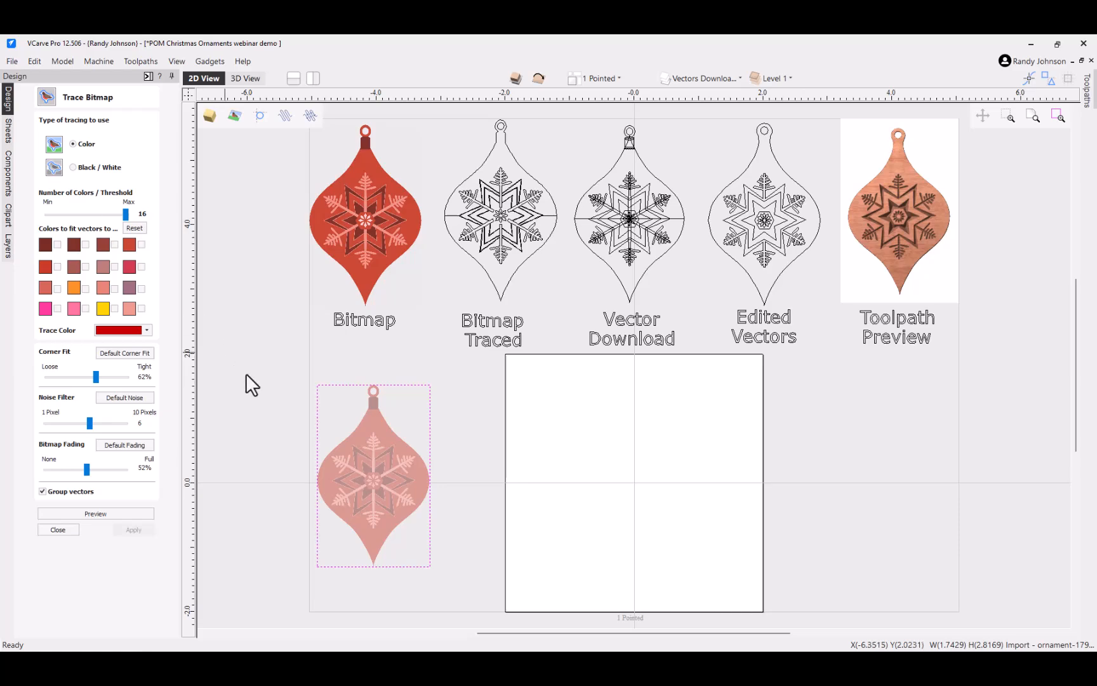
click(270, 380)
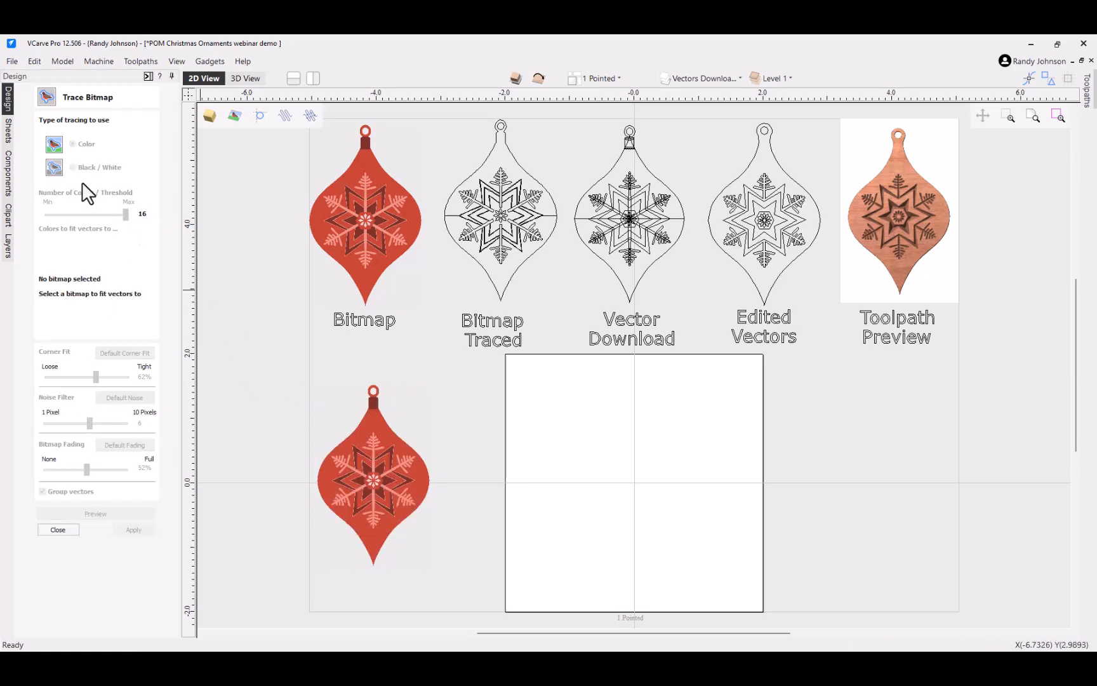
click(348, 459)
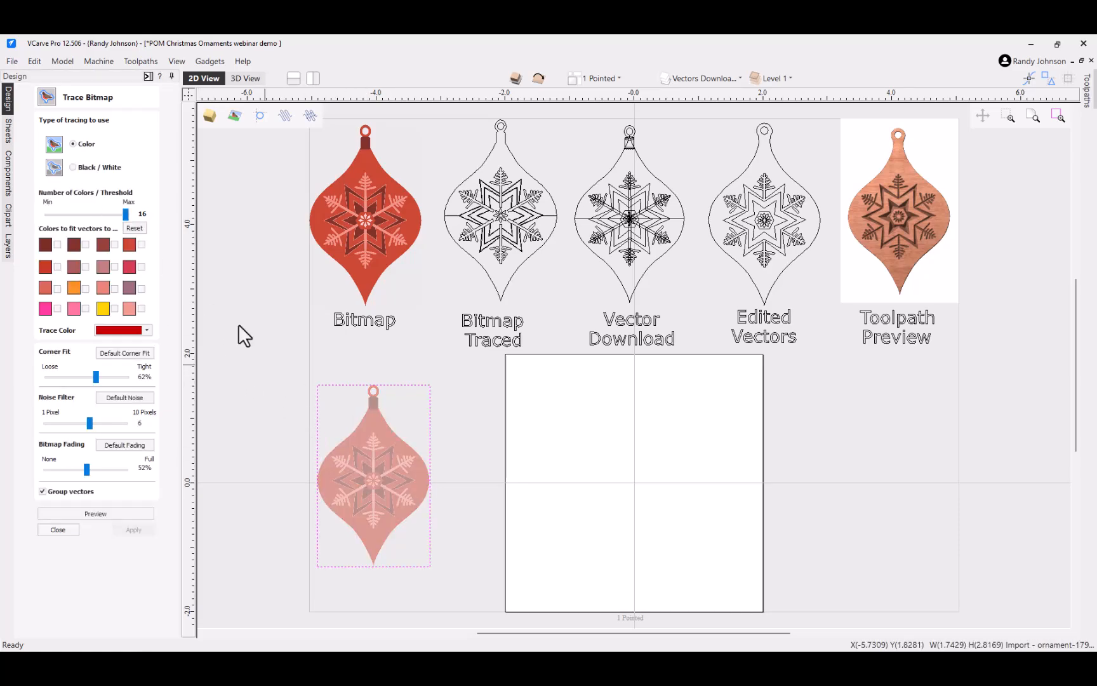
click(73, 167)
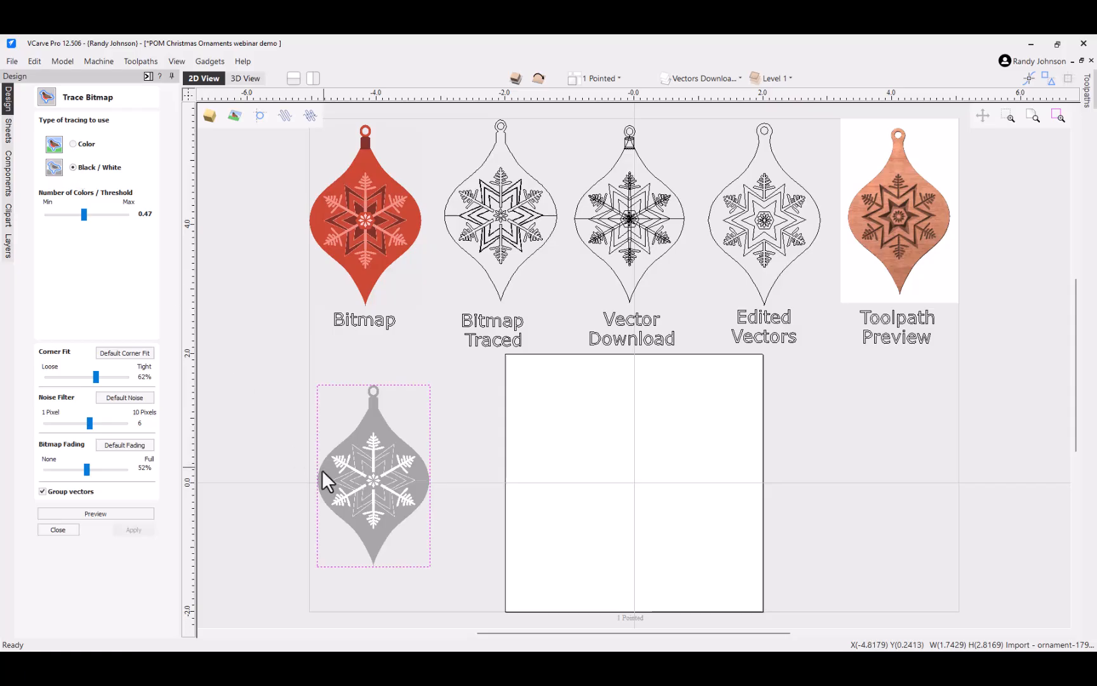
Step: Try higher and lower tracing thresholds on the ornament bitmap and set the threshold to 0.52
scroll(337, 537, up, 5)
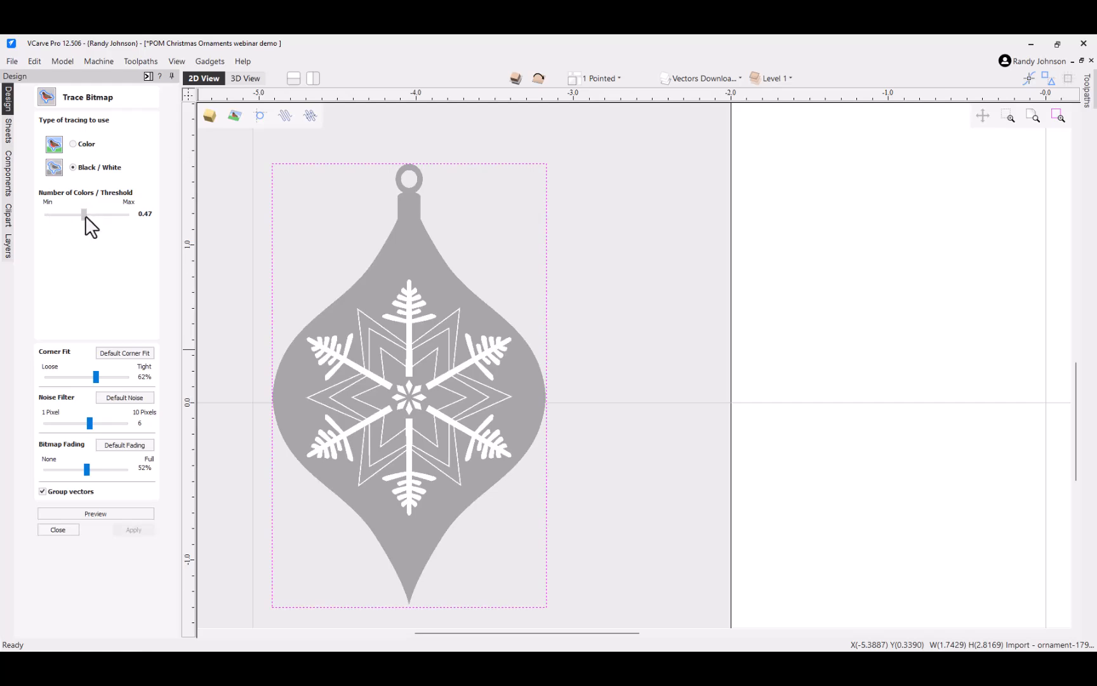
mouse_move(106, 217)
mouse_down()
mouse_move(126, 217)
mouse_move(63, 213)
mouse_move(52, 225)
mouse_move(90, 213)
mouse_up()
drag(90, 213, 92, 214)
key(Right)
key(Right)
key(Right)
key(Right)
key(Right)
key(Right)
key(Right)
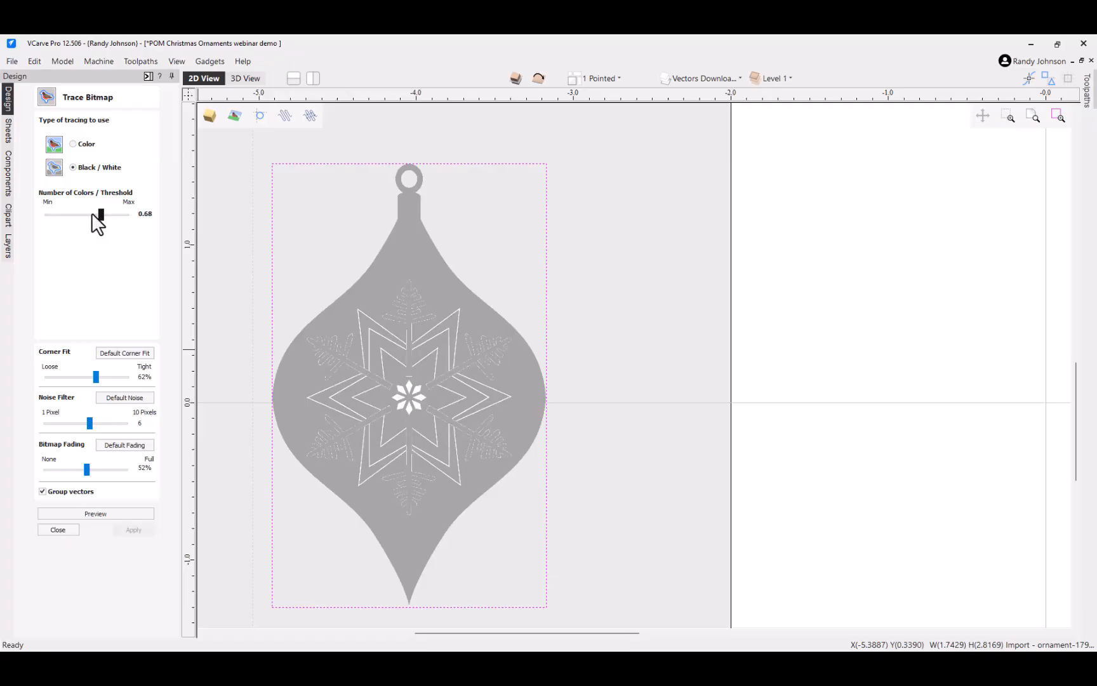
key(Right)
click(92, 214)
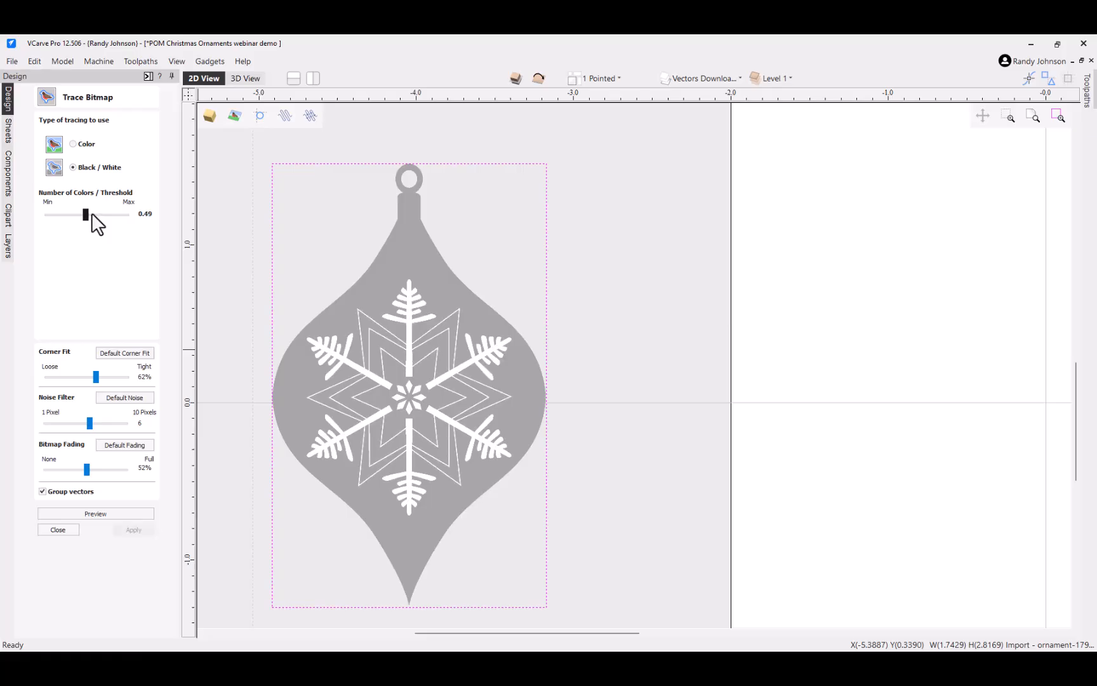
key(Left)
key(Left)
key(Left)
key(Left)
key(Left)
key(Left)
key(Left)
key(Left)
key(Left)
key(Left)
key(Left)
key(Left)
key(Left)
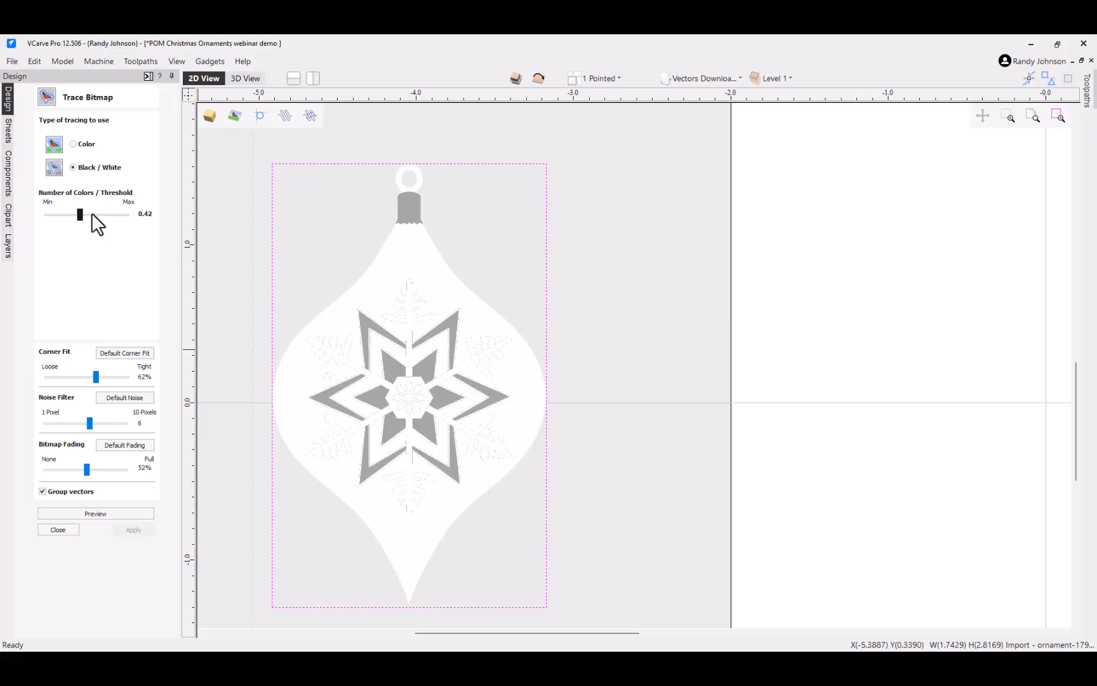
key(Right)
key(Right)
key(Right)
key(Right)
key(Right)
key(Right)
key(Right)
key(Right)
key(Right)
key(Right)
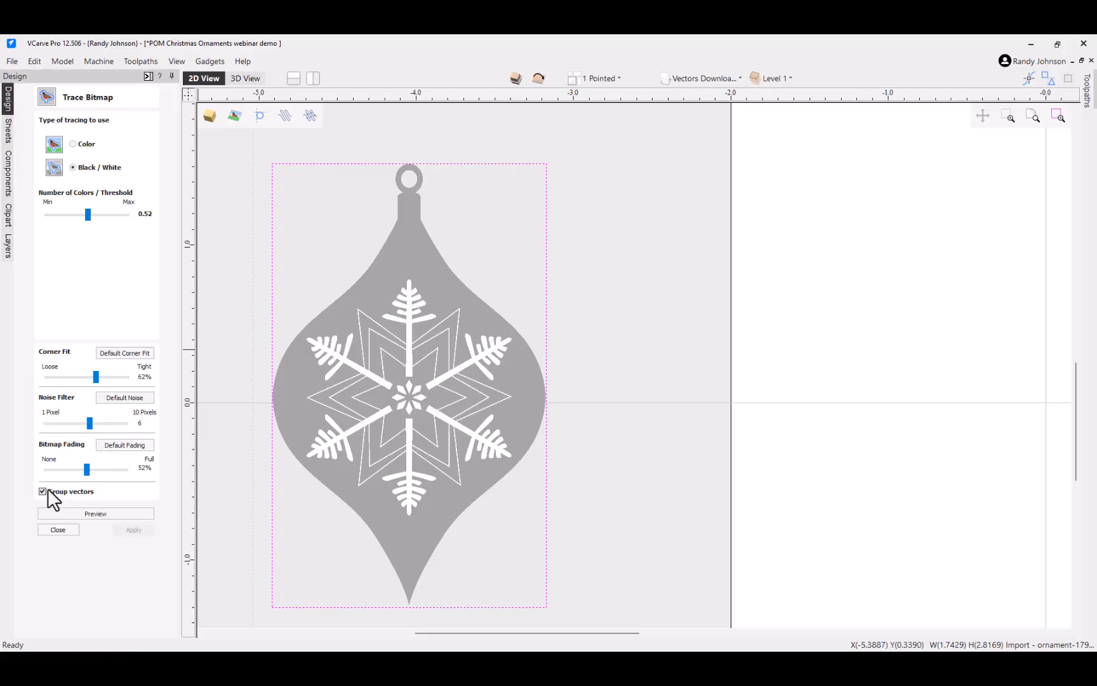
Step: Preview the traced vectors, apply them as a group to the ornament bitmap, and finish the trace
click(102, 512)
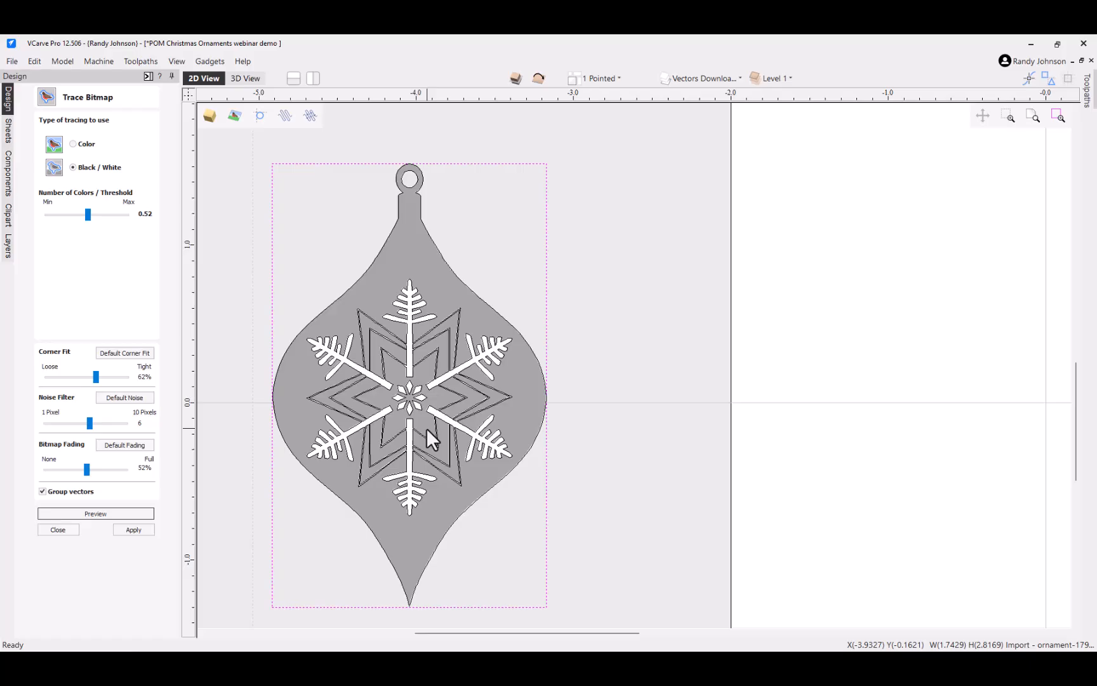
click(132, 530)
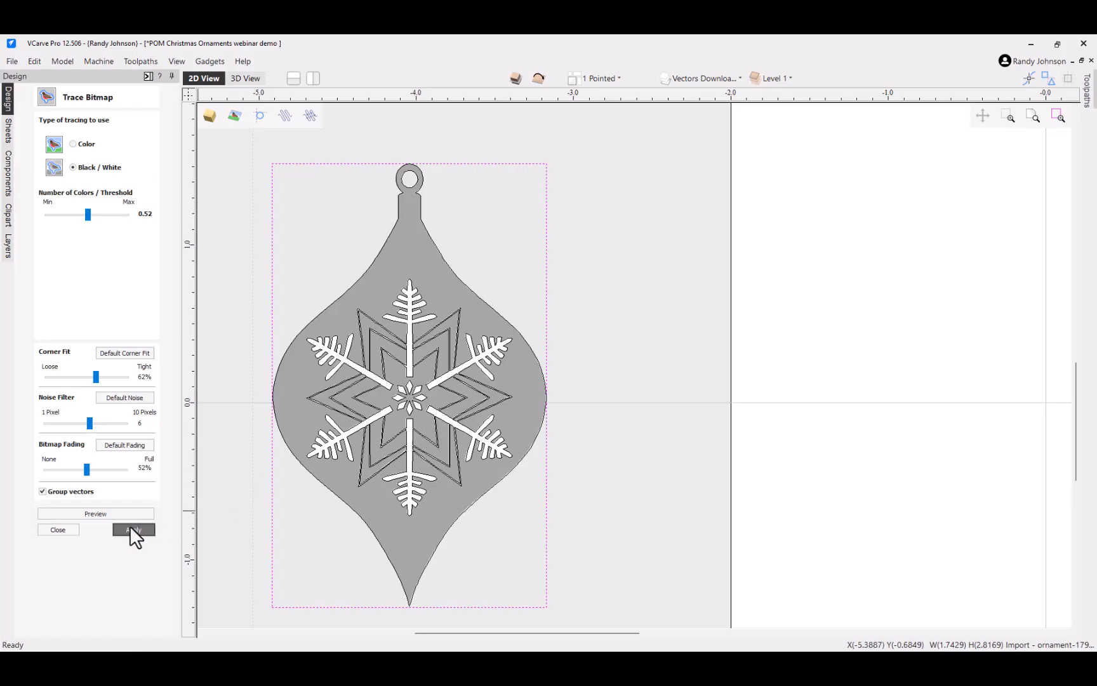
click(54, 529)
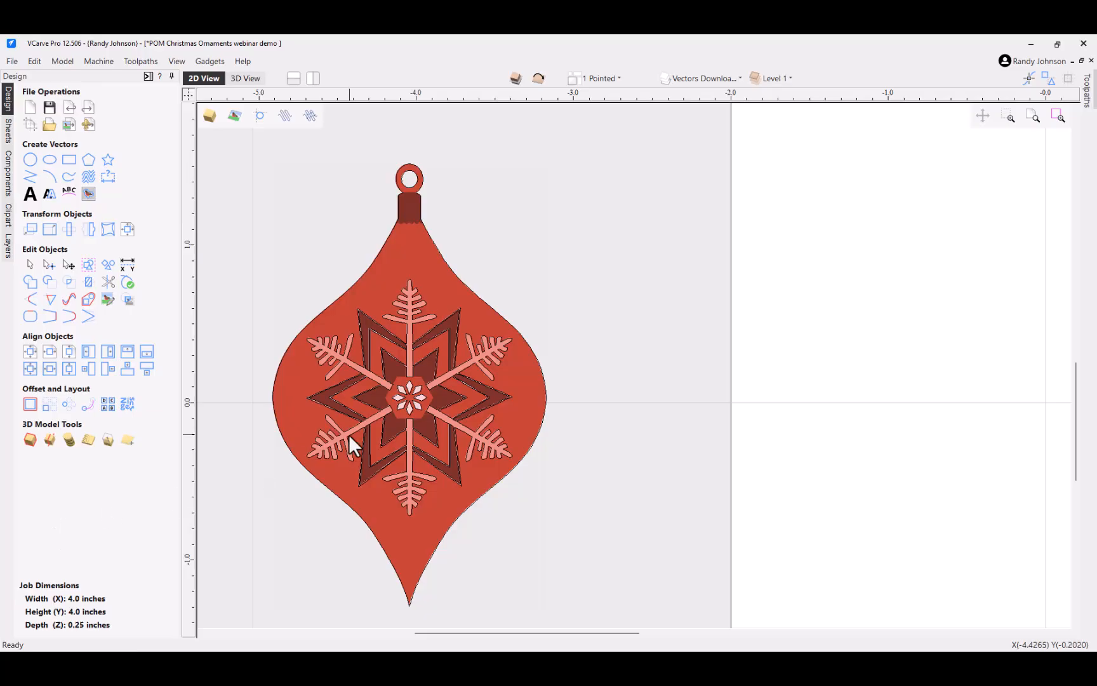
scroll(346, 434, down, 2)
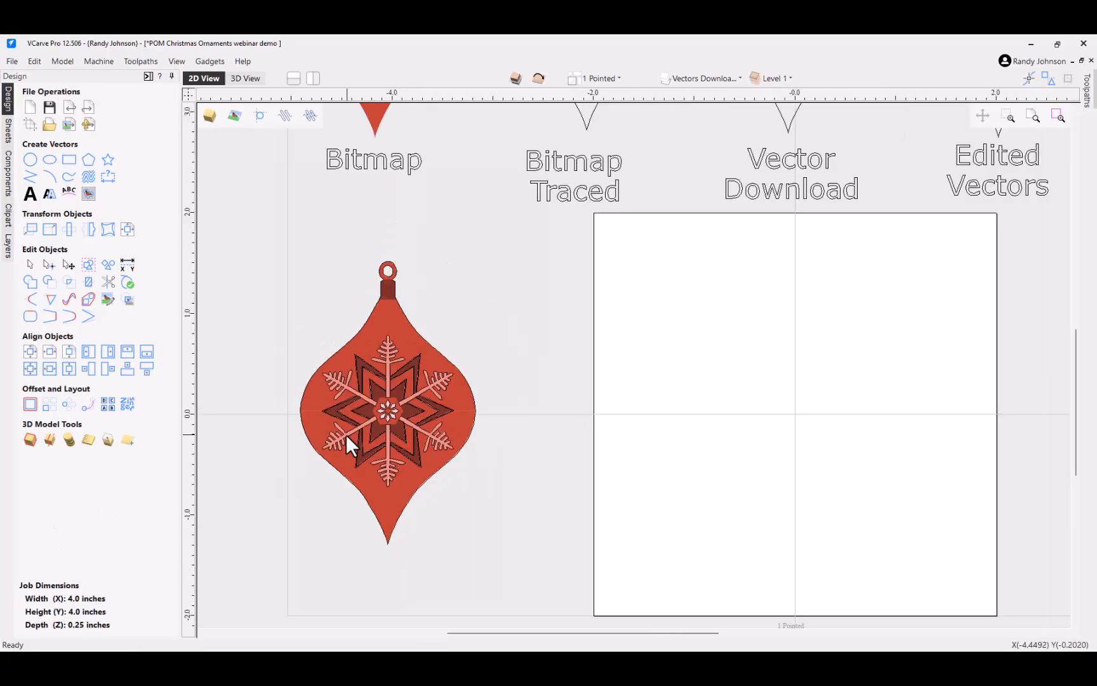
Step: Move the copied ornament bitmap off its traced vectors and delete it, keeping only the traced outlines
click(387, 316)
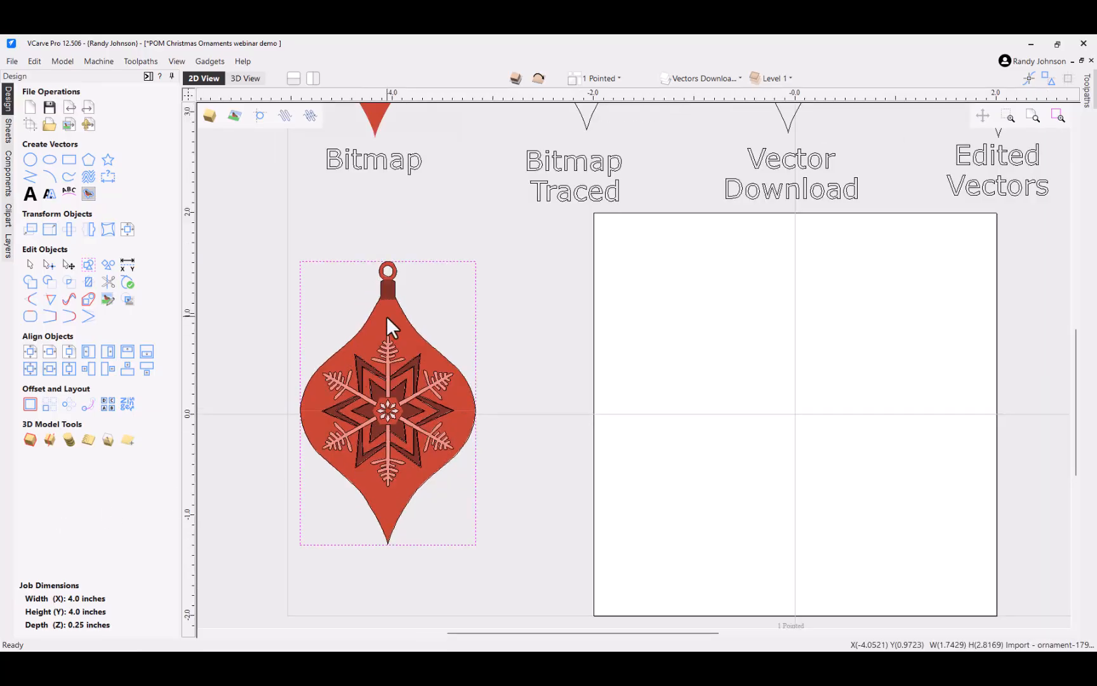
drag(386, 316, 580, 316)
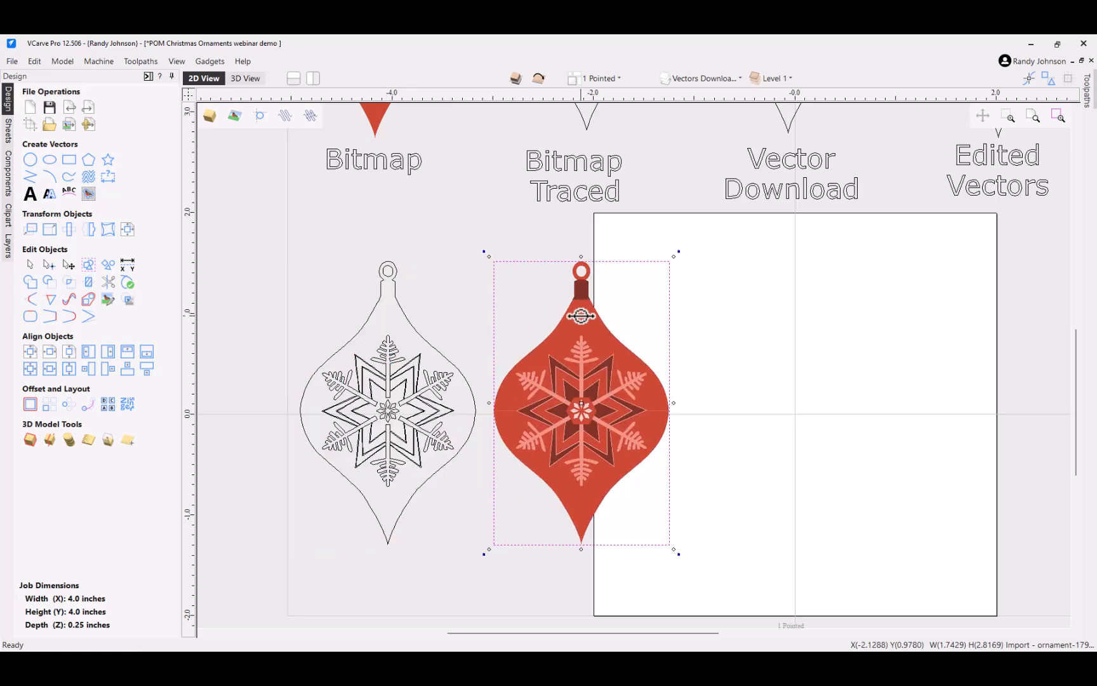
key(Delete)
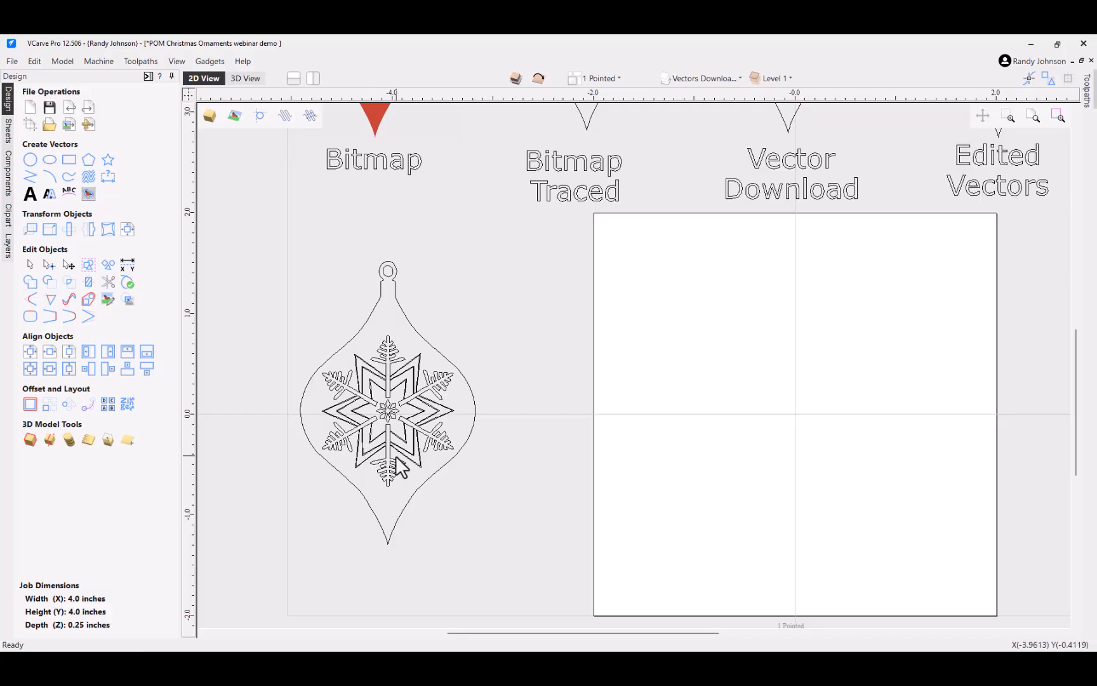
Step: Examine the bitmap-traced ornament beside the downloaded and edited vector versions, comparing their double lines, overlaps and horizontal center lines up close
scroll(399, 467, down, 3)
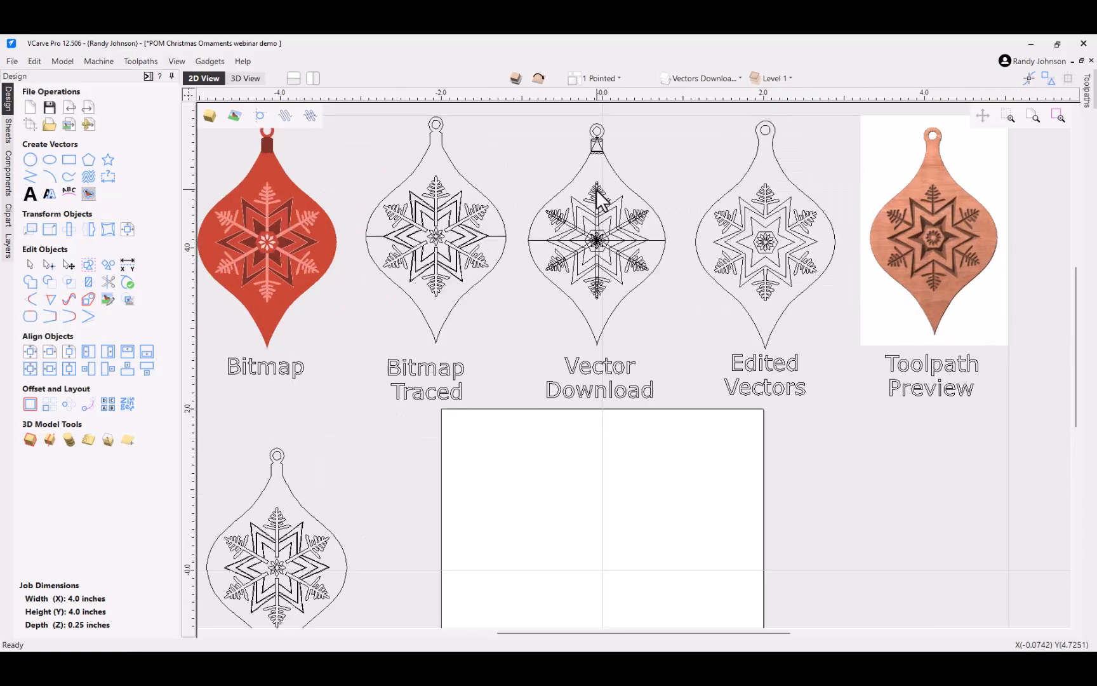
scroll(599, 197, up, 2)
scroll(509, 105, up, 2)
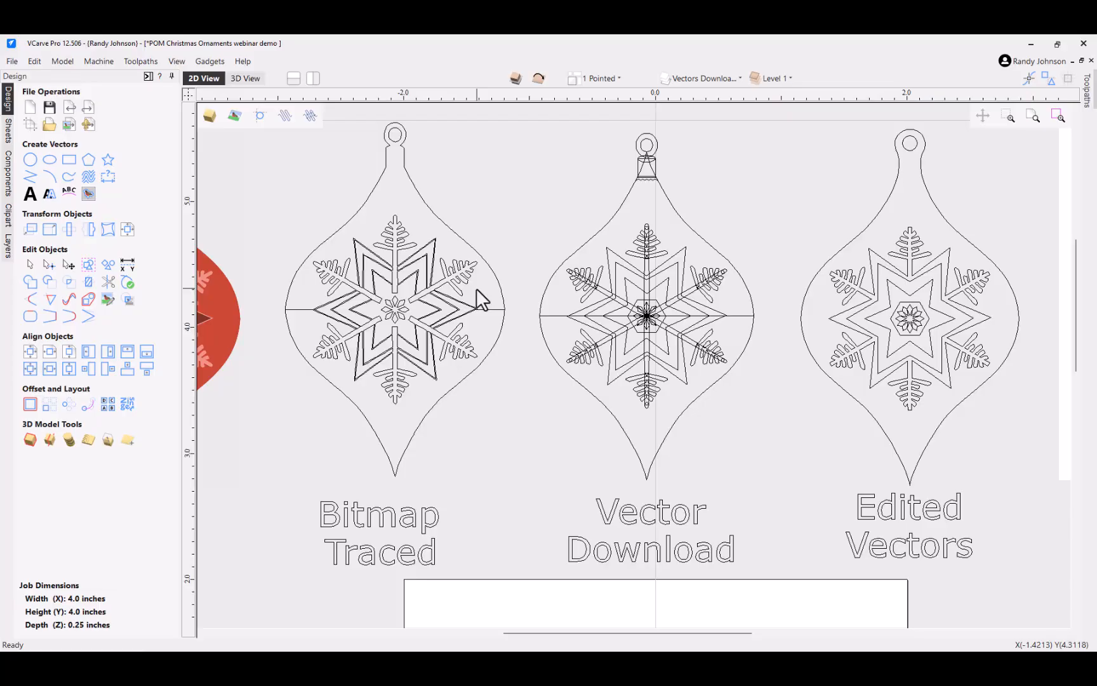
scroll(567, 331, down, 1)
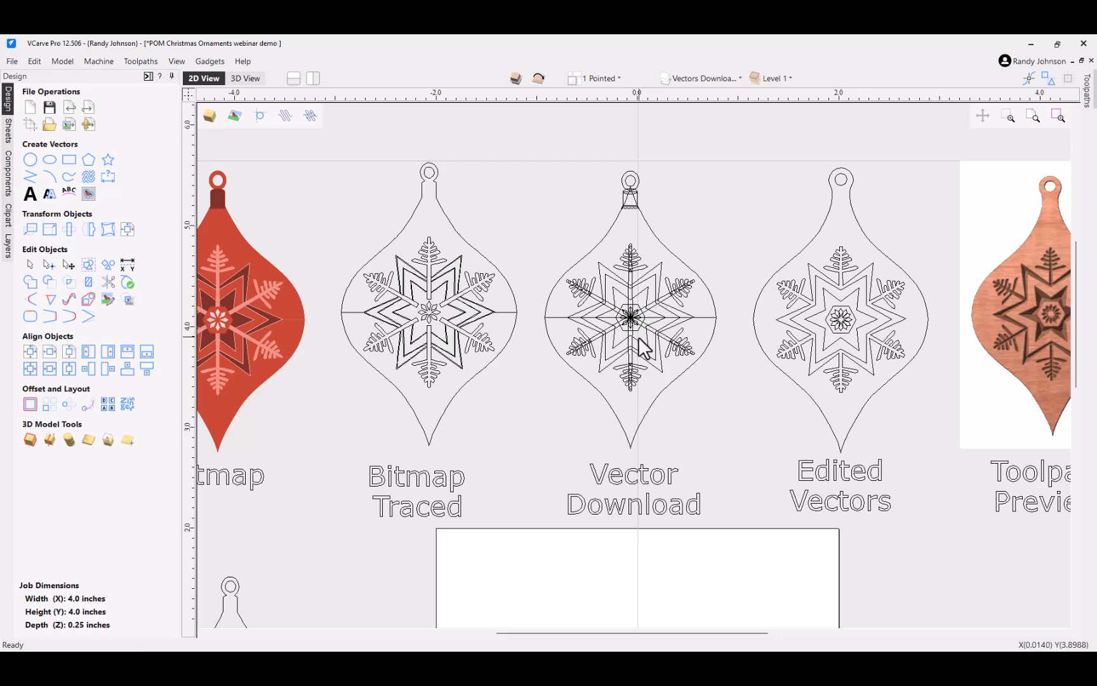
scroll(584, 354, up, 1)
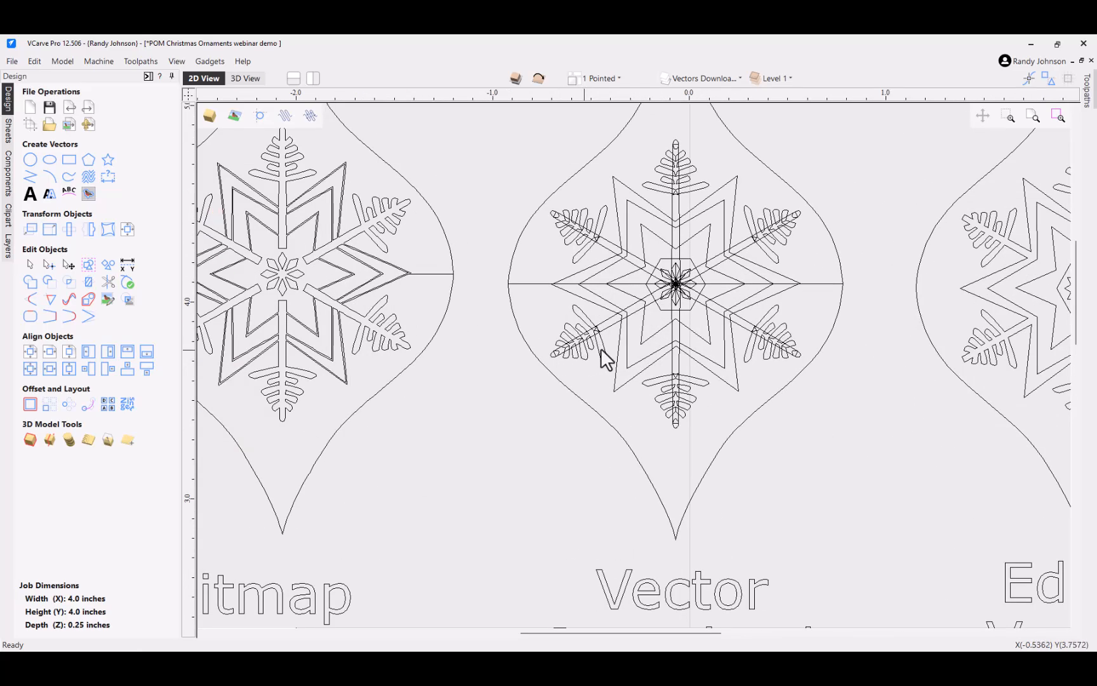
scroll(605, 357, up, 1)
scroll(646, 364, down, 1)
scroll(647, 363, down, 1)
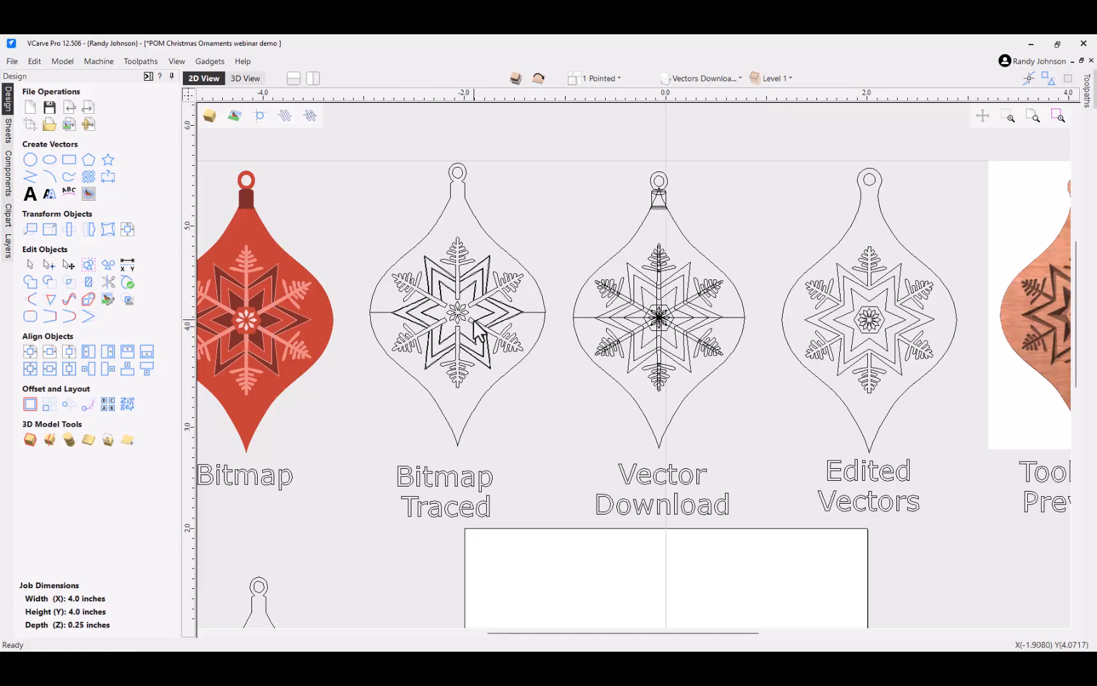
scroll(502, 308, up, 6)
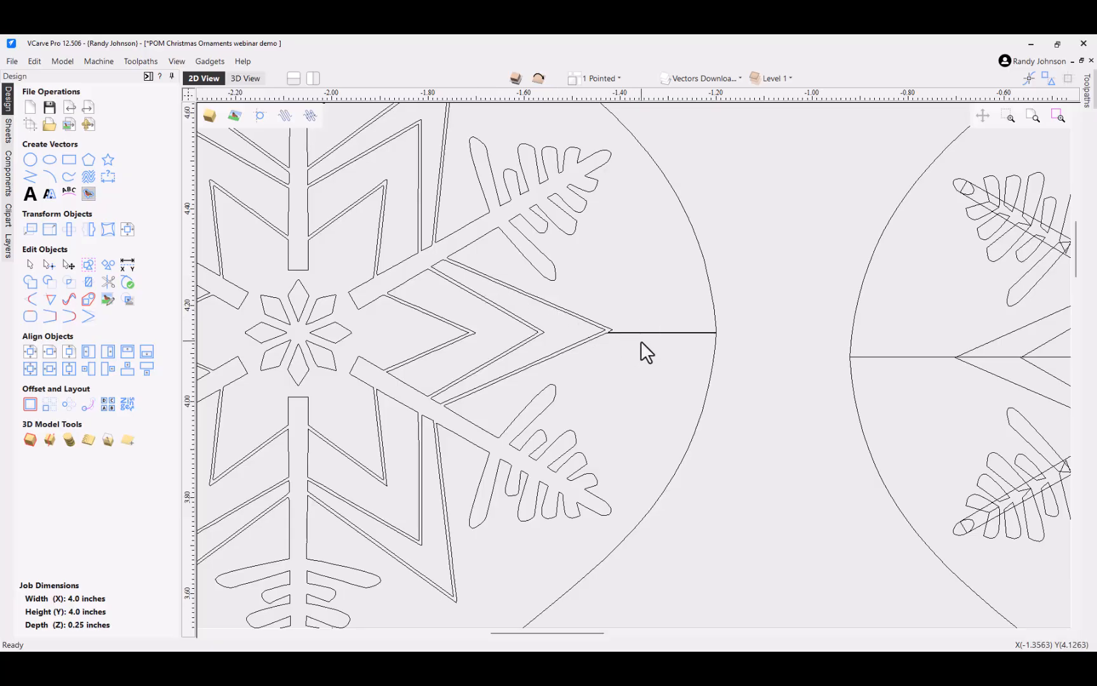
scroll(640, 340, down, 3)
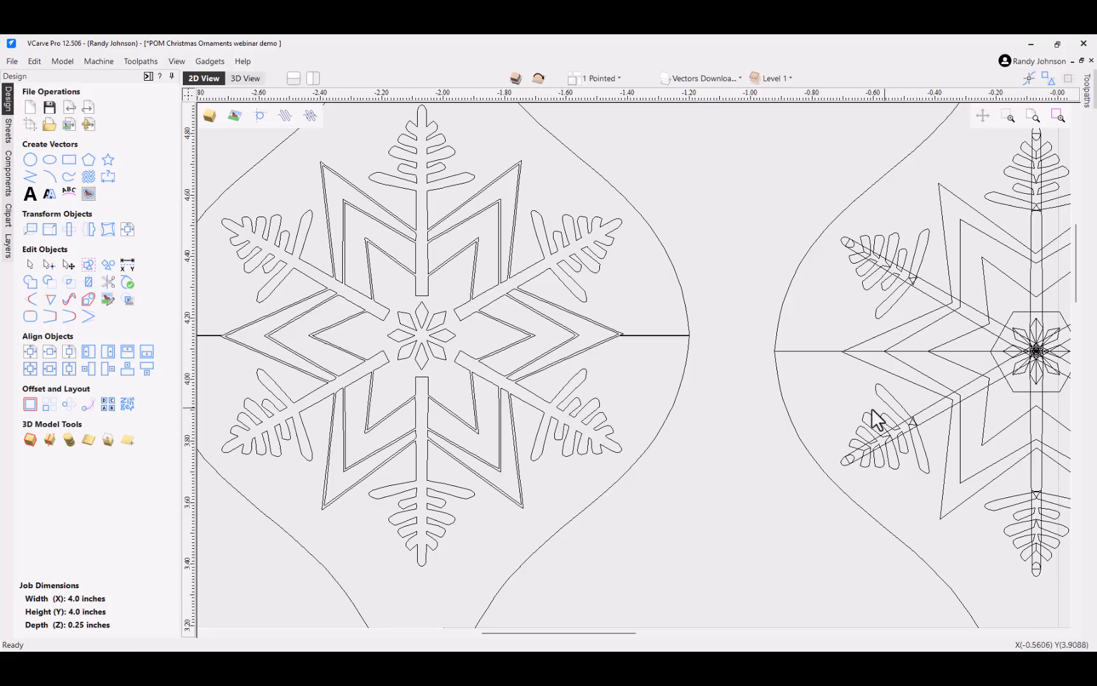
scroll(545, 385, down, 3)
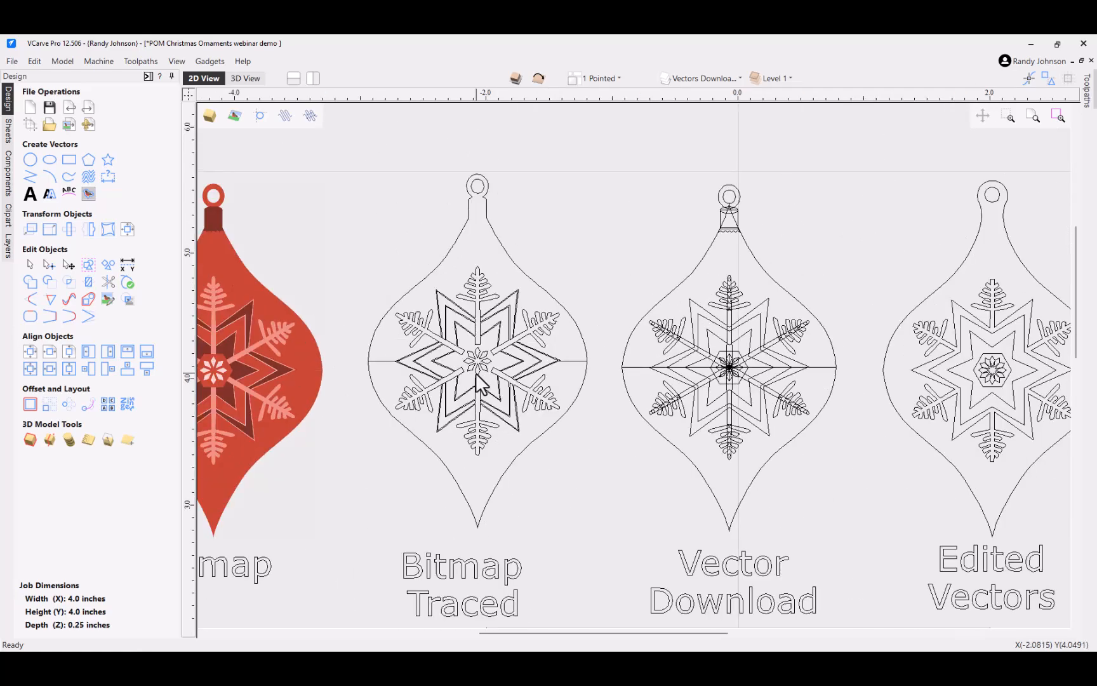
Step: Open the bitmap-traced and vector-download ornaments together for node editing, ungrouping the grouped objects
mouse_move(327, 152)
mouse_down()
mouse_move(543, 368)
mouse_move(826, 529)
mouse_move(872, 543)
mouse_up()
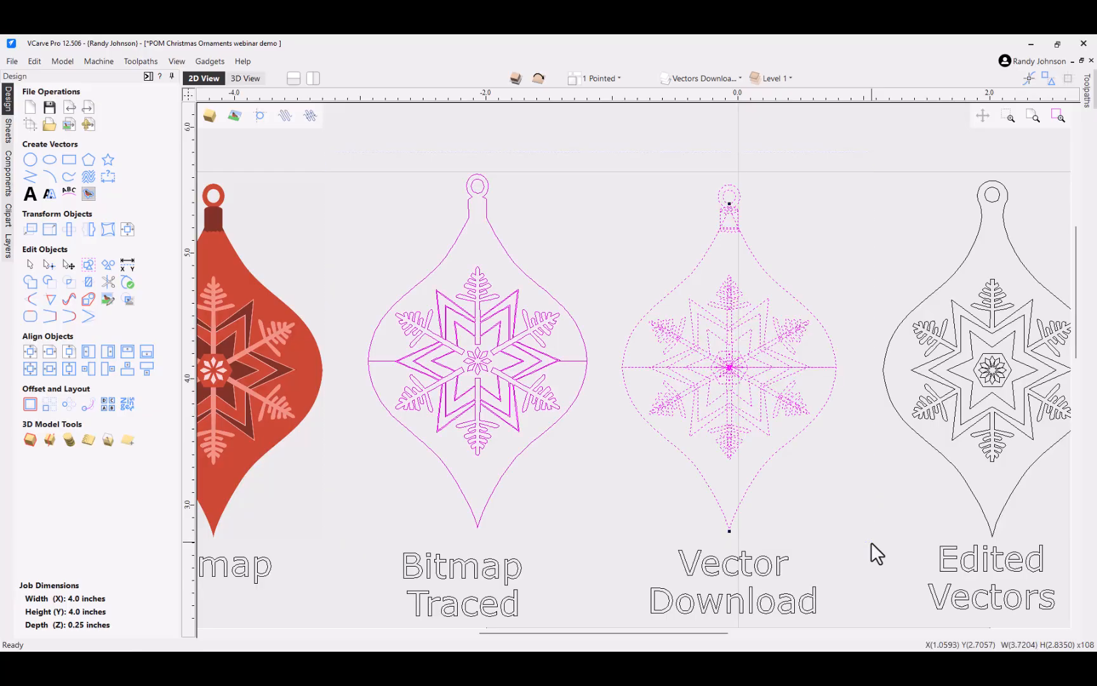
right_click(693, 354)
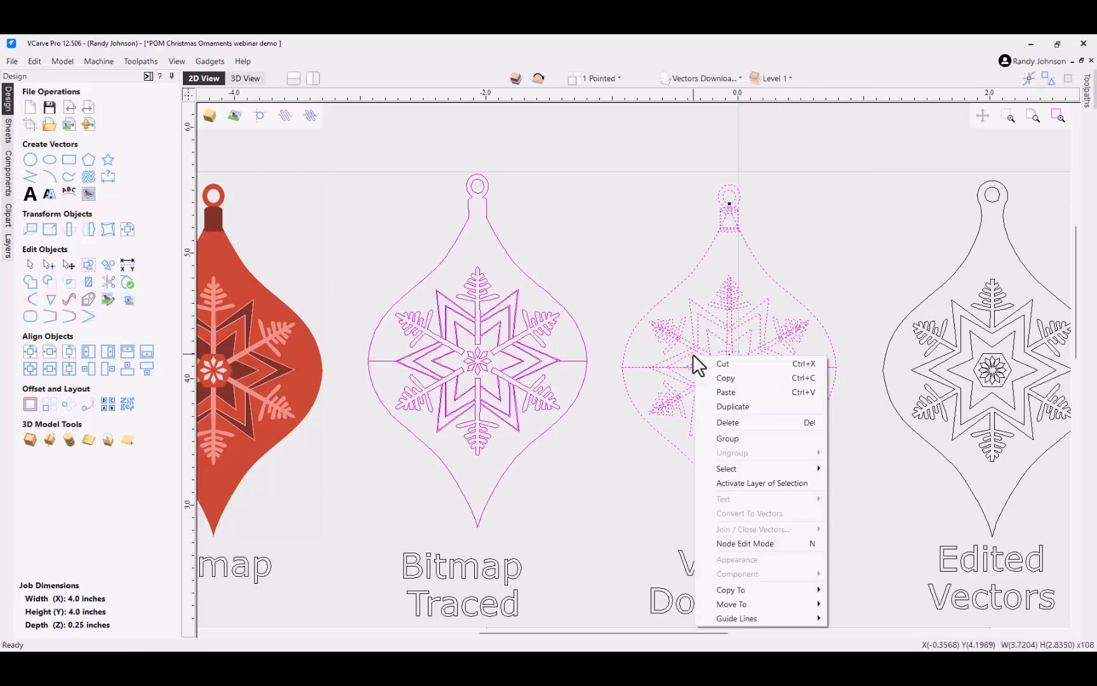
click(748, 545)
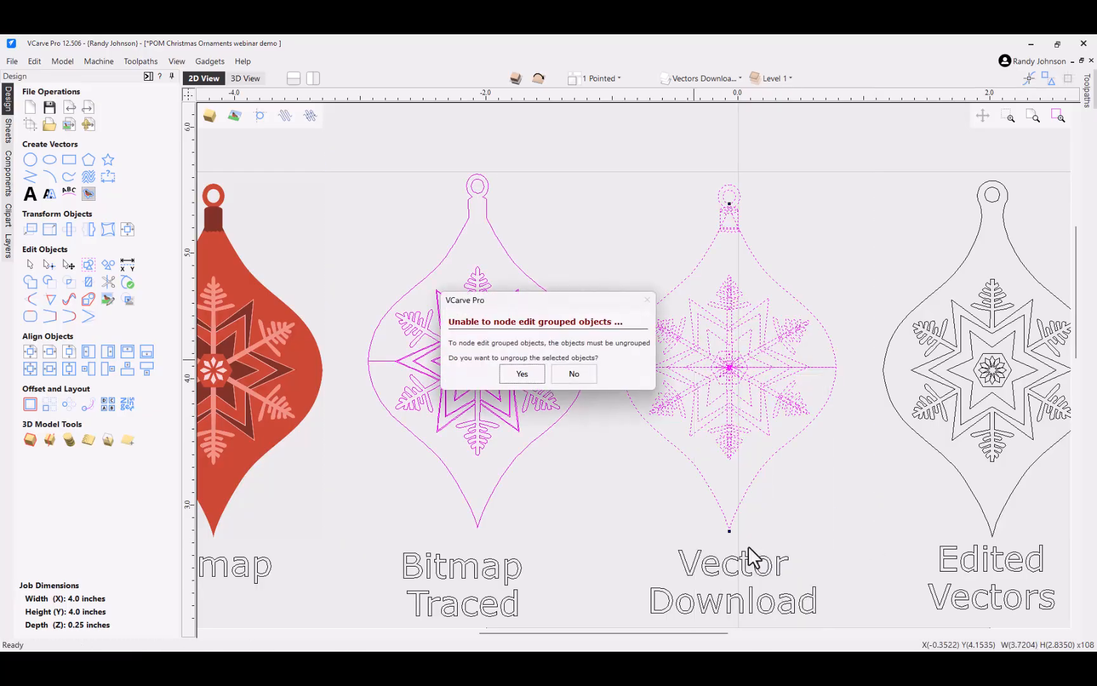
click(521, 374)
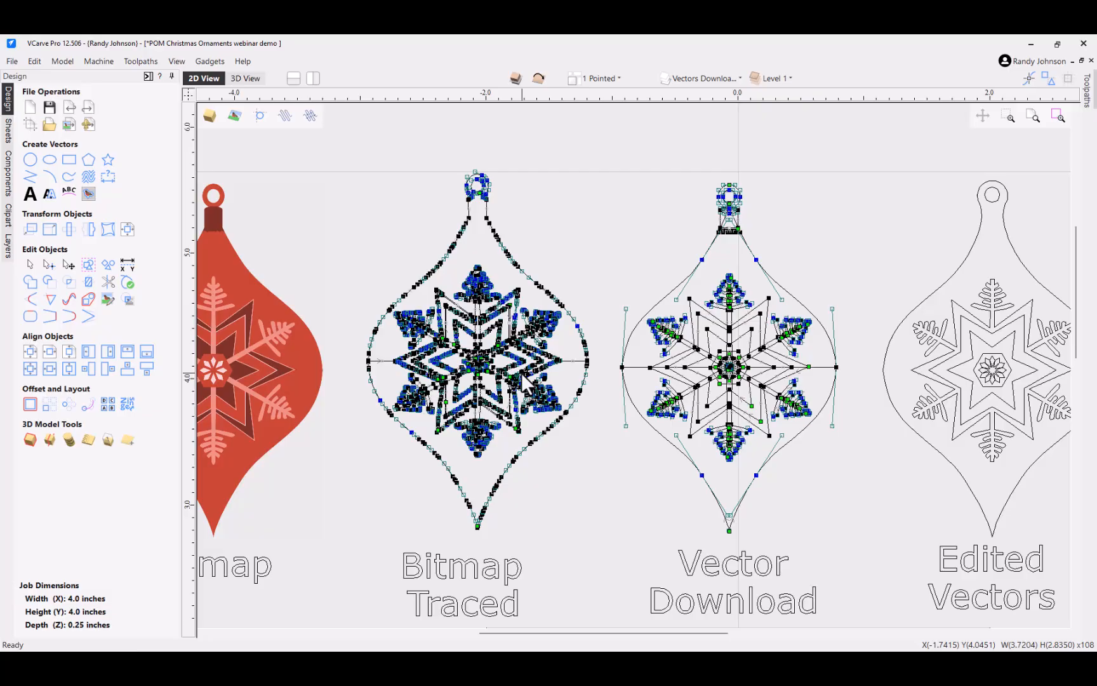
Step: Compare the node density of the bitmap-traced ornament with the downloaded vector ornament up close, and leave node editing with nothing selected
scroll(589, 286, up, 3)
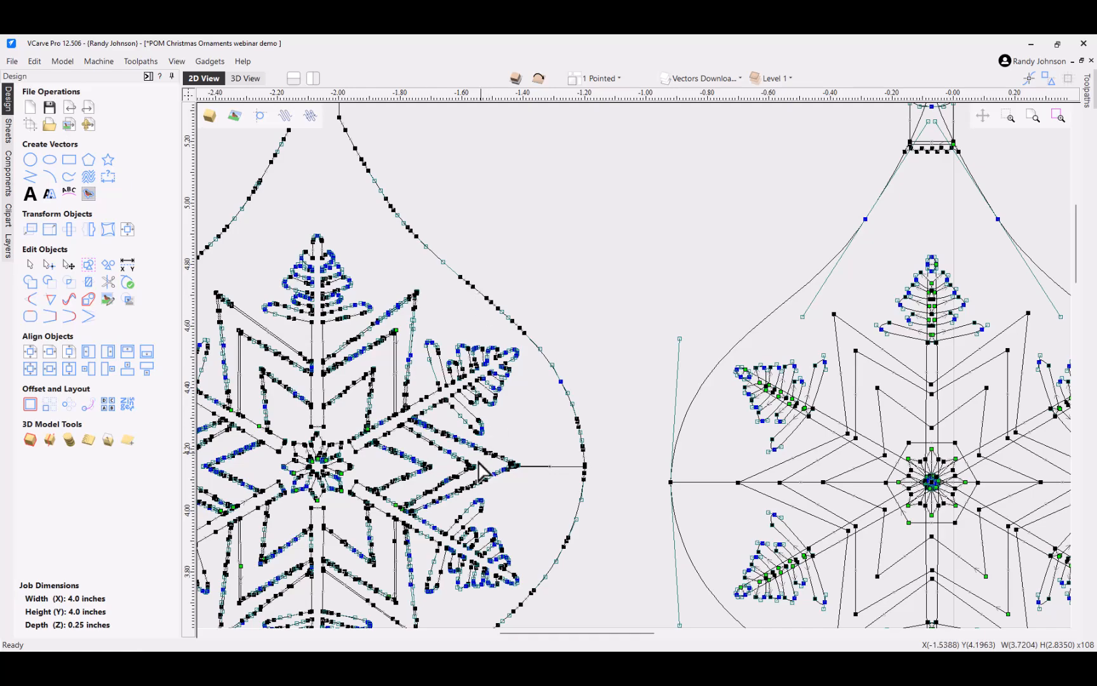
scroll(495, 400, down, 2)
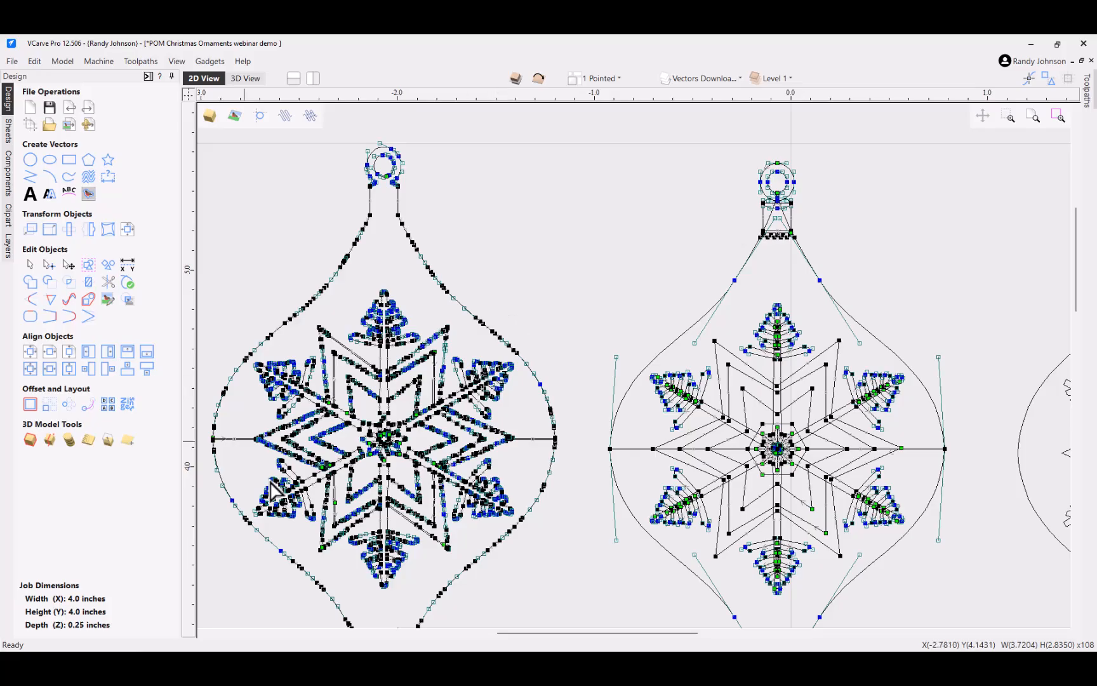
scroll(448, 371, down, 1)
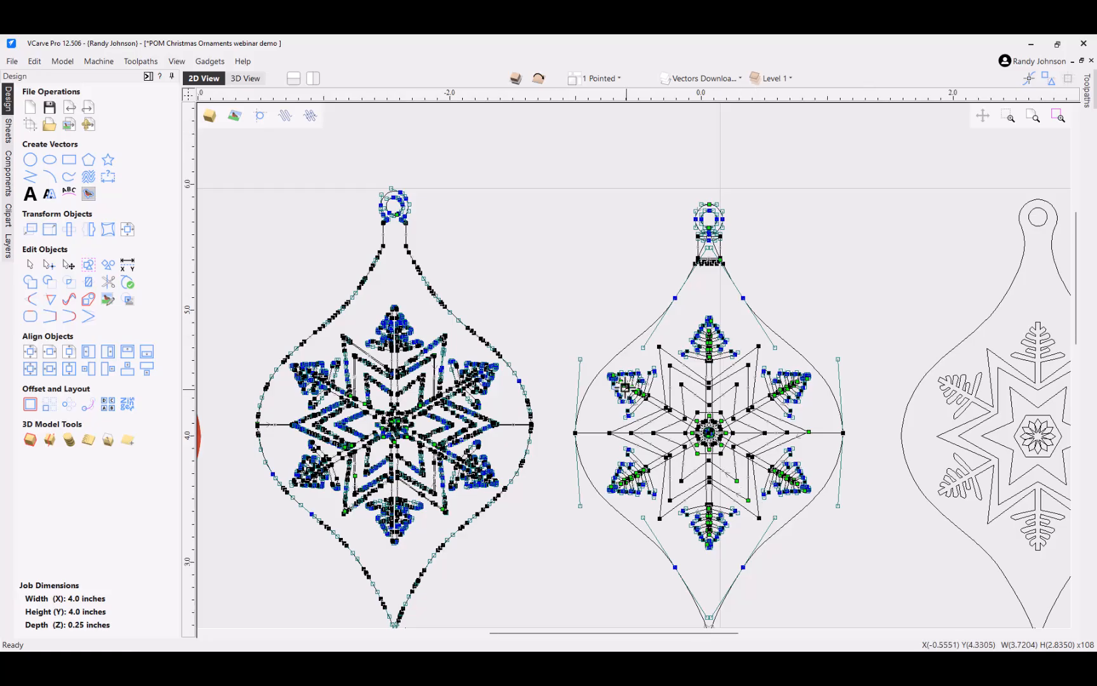
scroll(626, 387, down, 1)
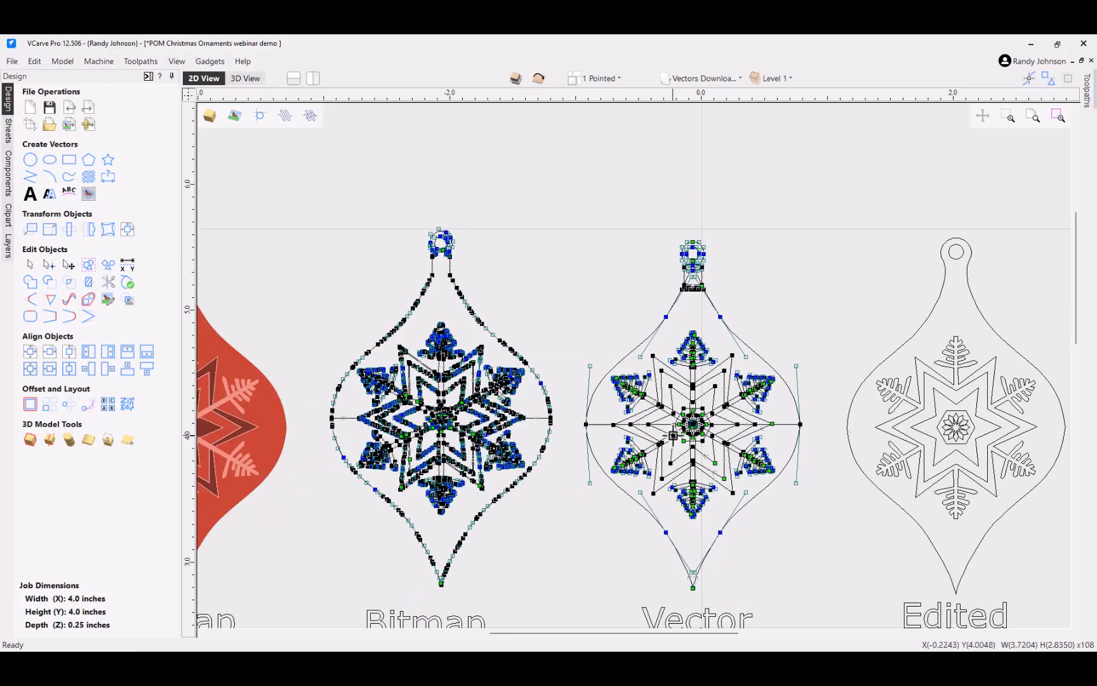
scroll(672, 435, up, 1)
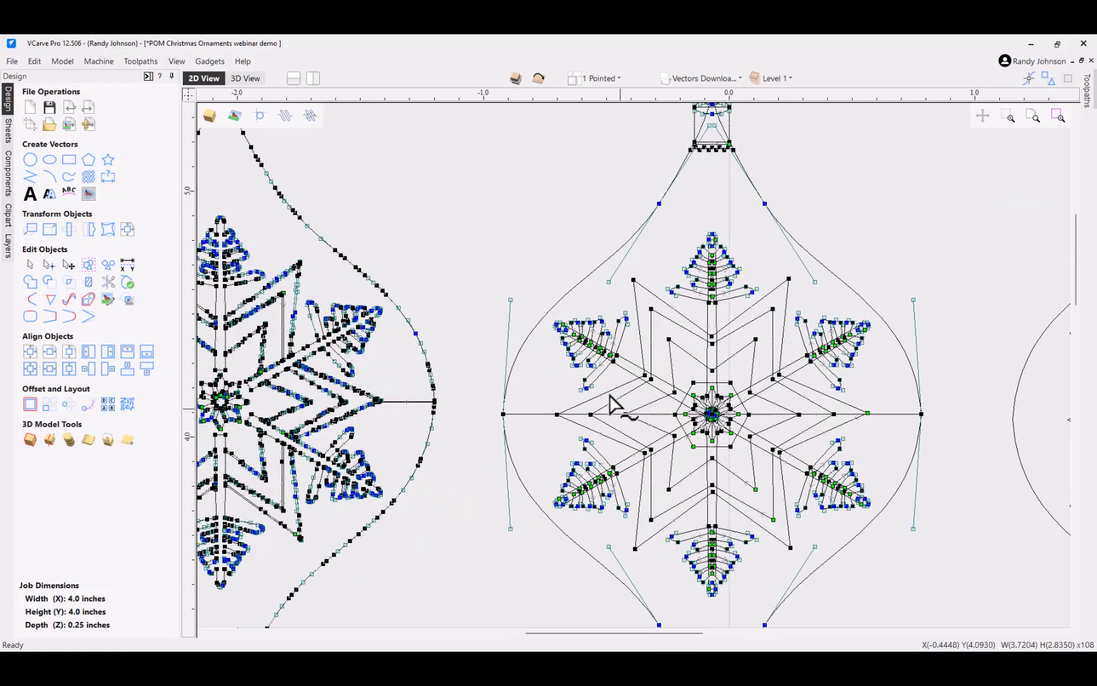
scroll(593, 365, up, 3)
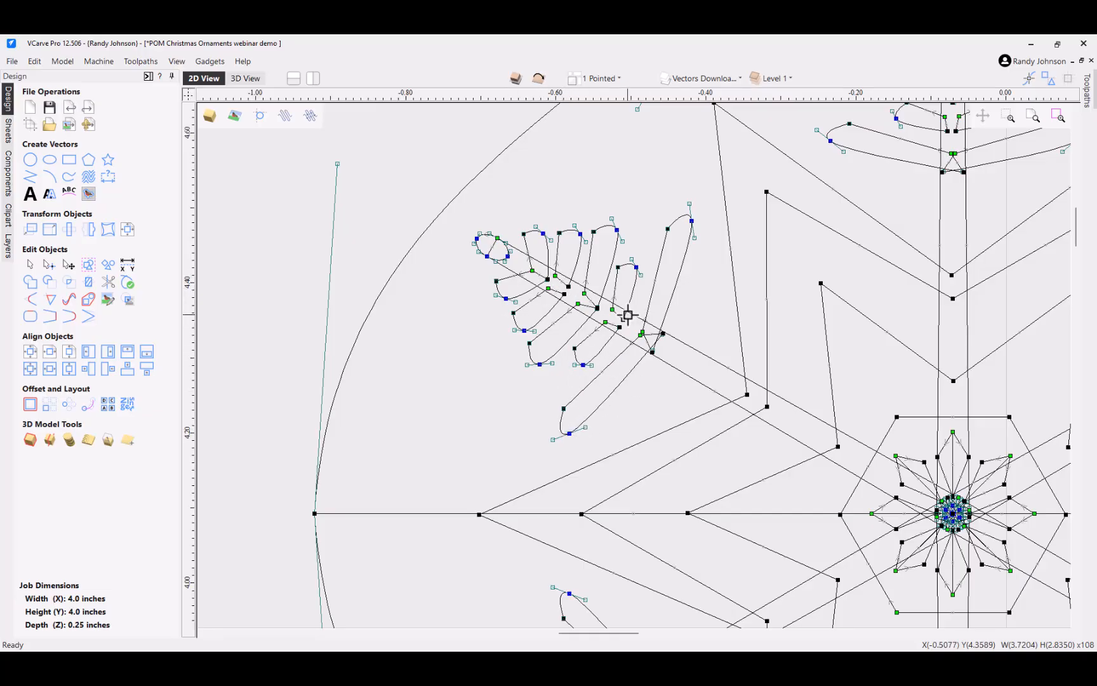
scroll(681, 319, down, 3)
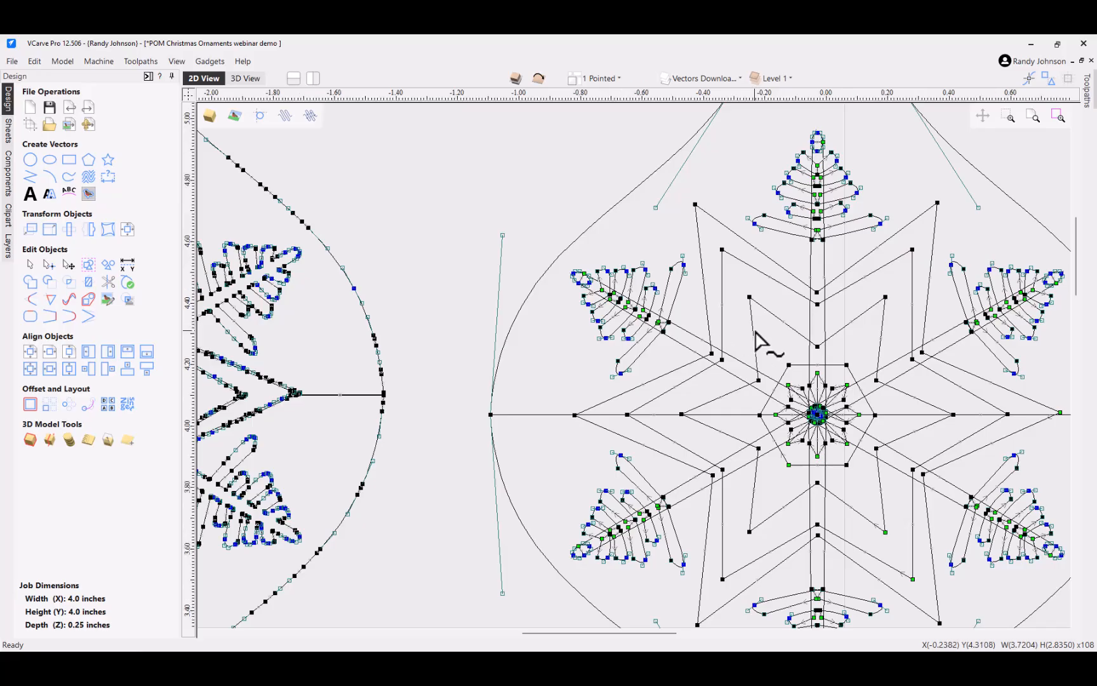
scroll(757, 338, down, 2)
scroll(757, 339, down, 2)
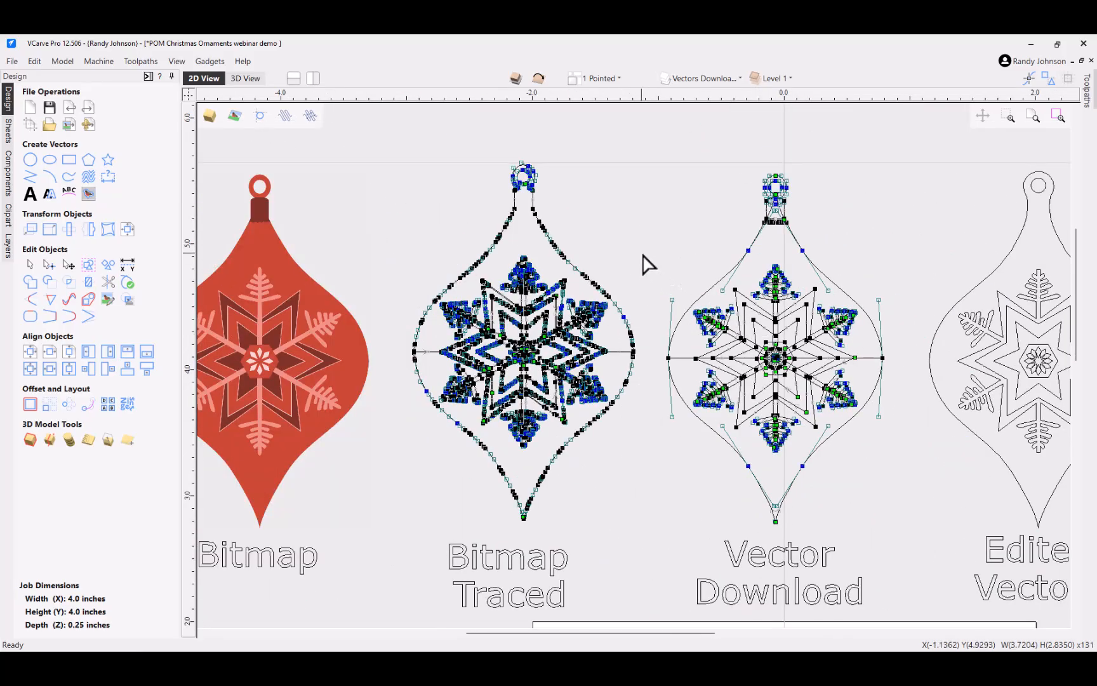
key(Escape)
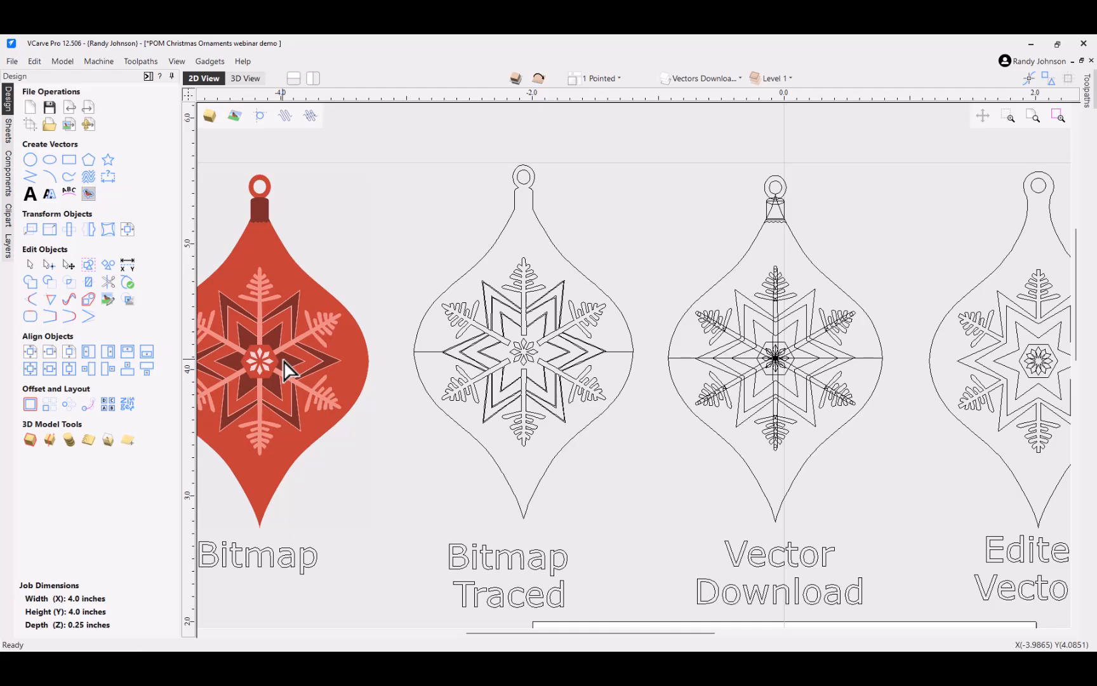
Step: Fit Bezier curves to all bitmap-traced ornament vectors with 0.005 inch tolerance, keeping sharp corners up to 60 degrees and replacing the selected vectors
mouse_move(398, 167)
mouse_down()
mouse_move(620, 518)
mouse_move(647, 531)
mouse_up()
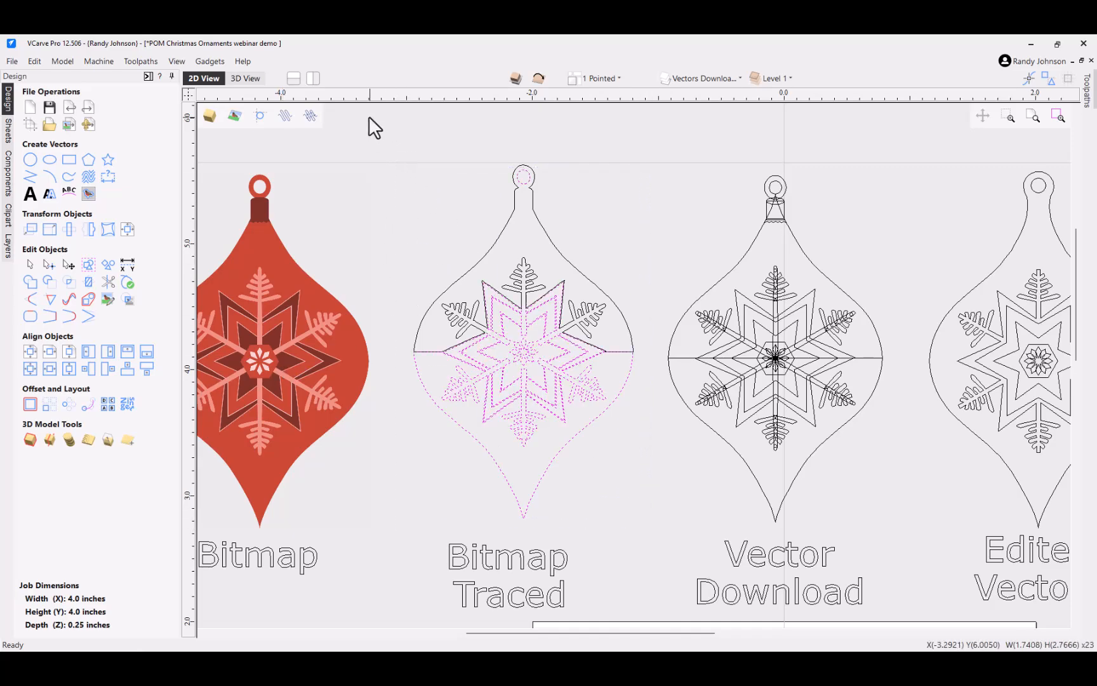
drag(368, 116, 658, 529)
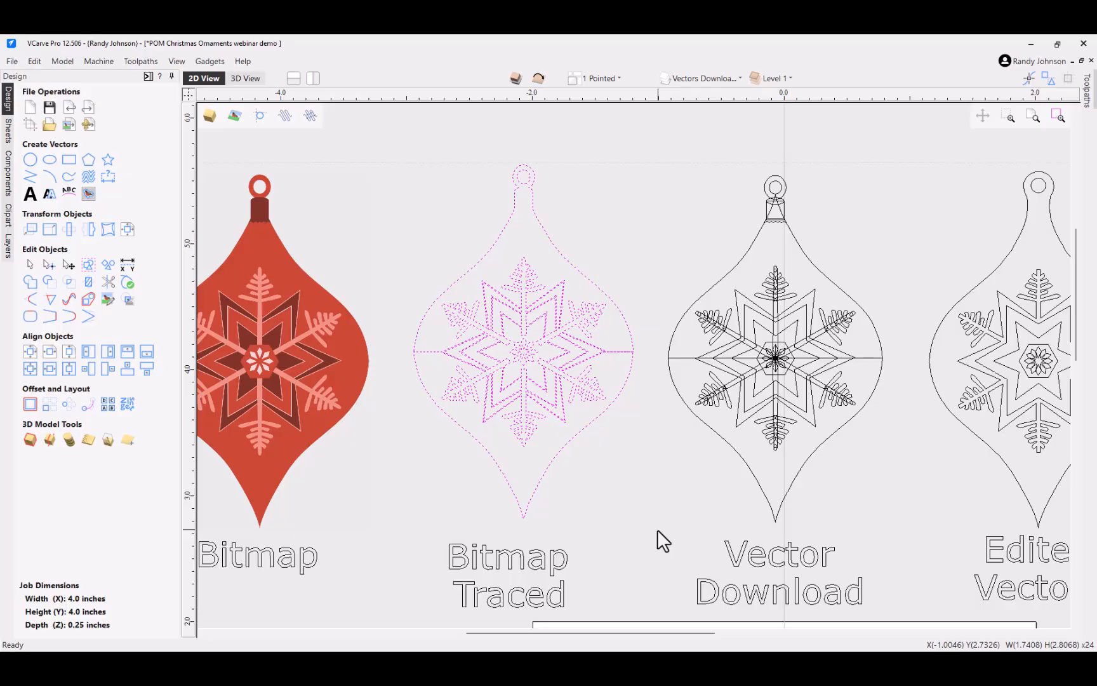
click(68, 302)
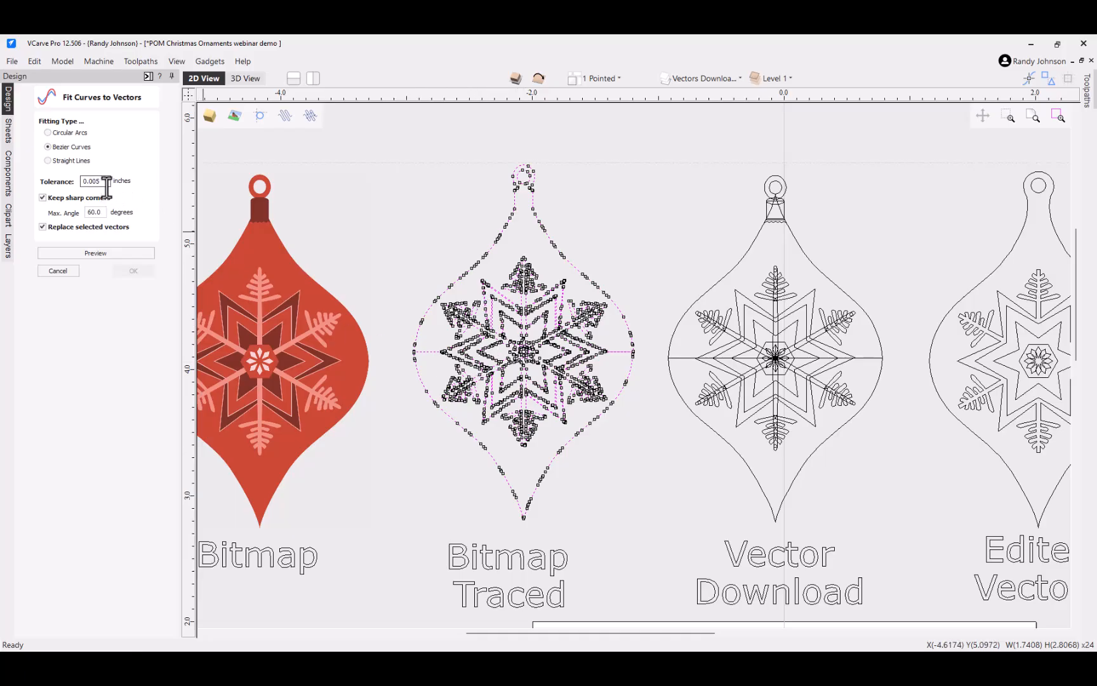
click(99, 253)
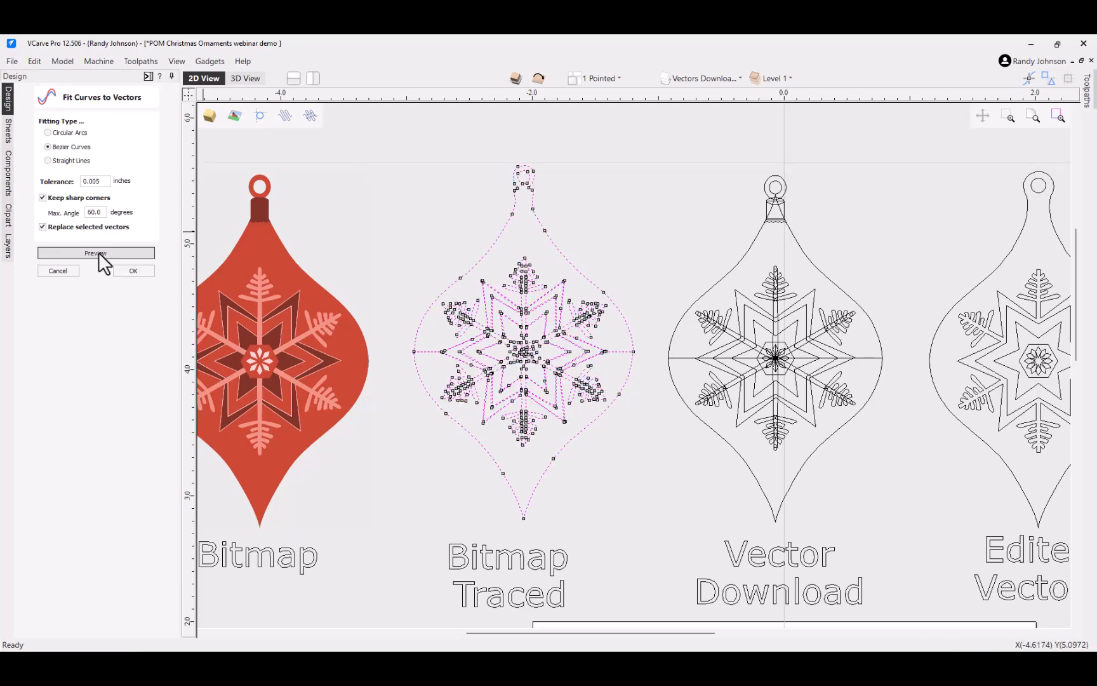
click(133, 271)
click(395, 263)
Step: Show the nodes of the curve-fitted traced ornament and the downloaded ornament together, compare them up close, and leave node editing
scroll(395, 263, down, 2)
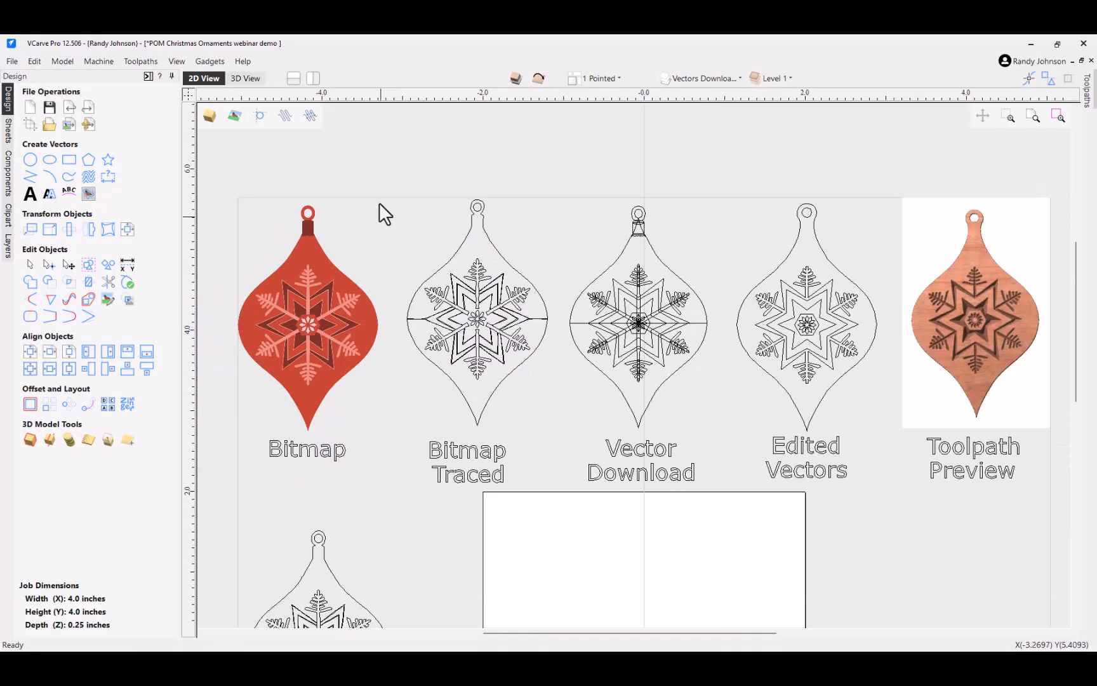
mouse_move(384, 178)
mouse_down()
mouse_move(623, 387)
mouse_move(725, 436)
mouse_up()
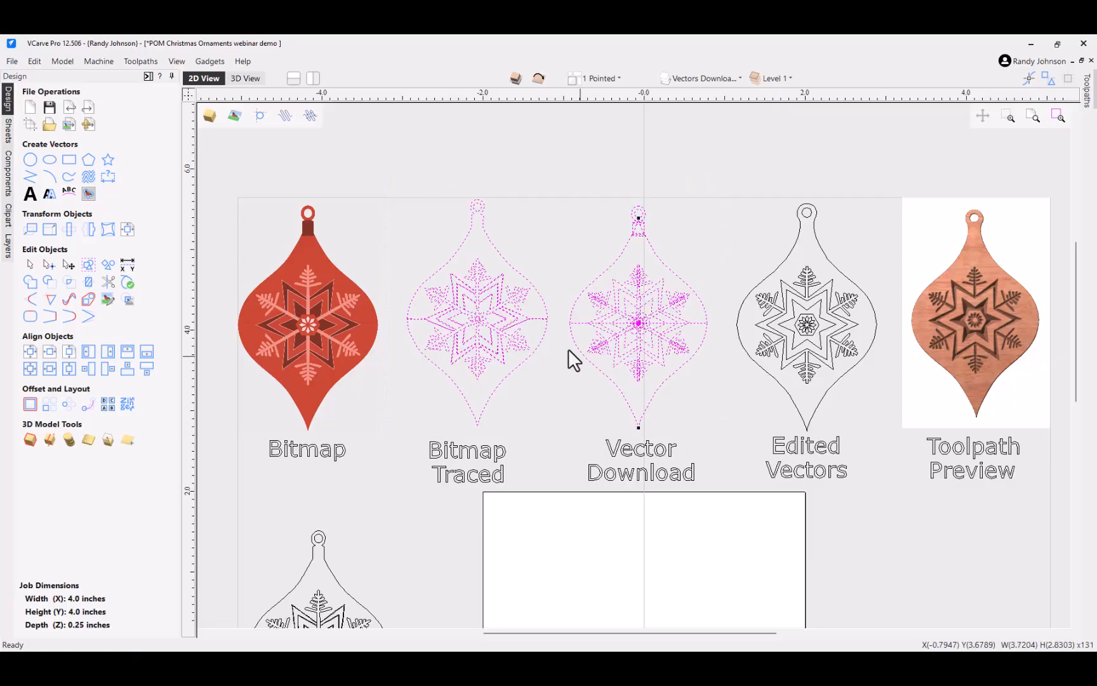
right_click(531, 332)
click(571, 522)
scroll(627, 330, up, 2)
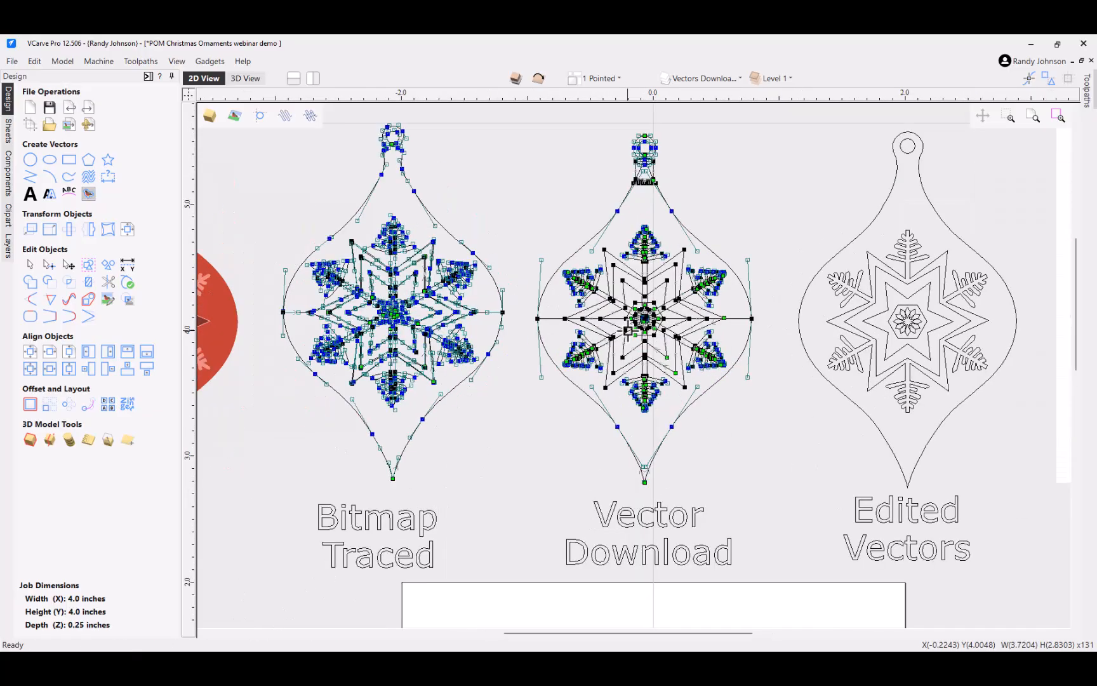
scroll(490, 381, up, 2)
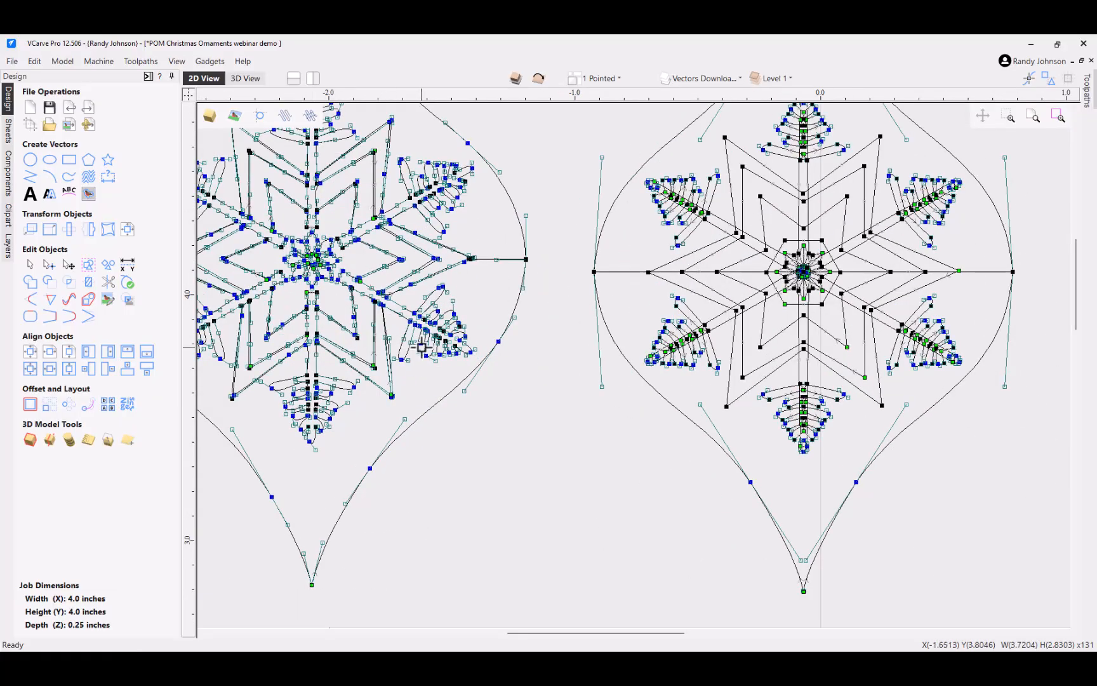
scroll(432, 338, down, 2)
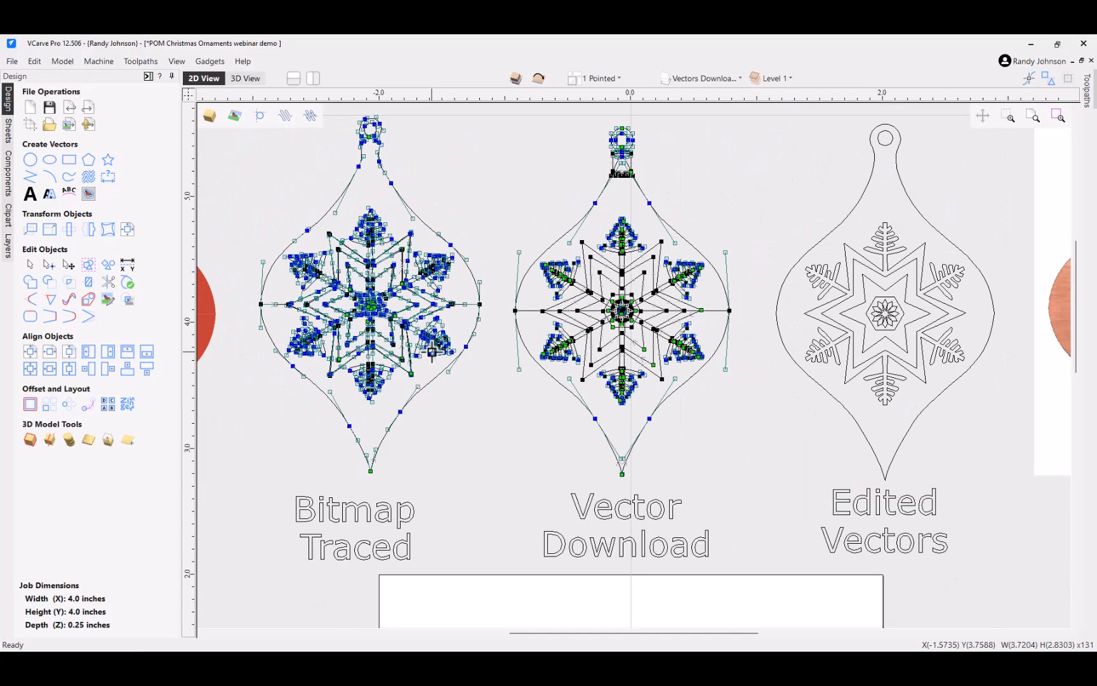
scroll(585, 311, down, 1)
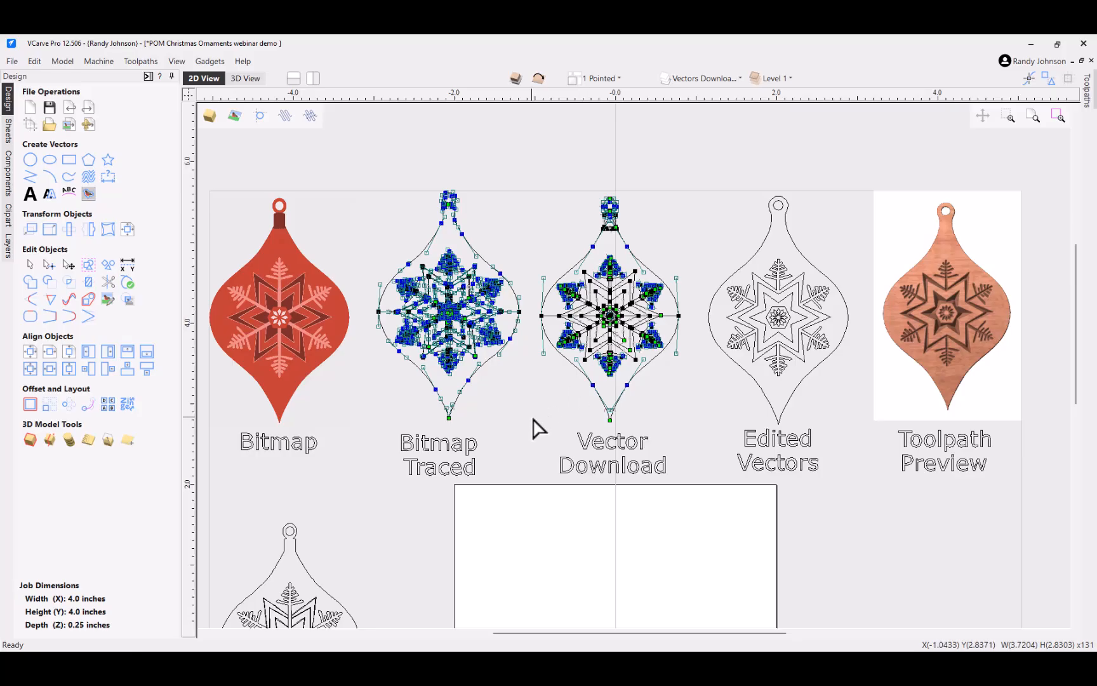
key(n)
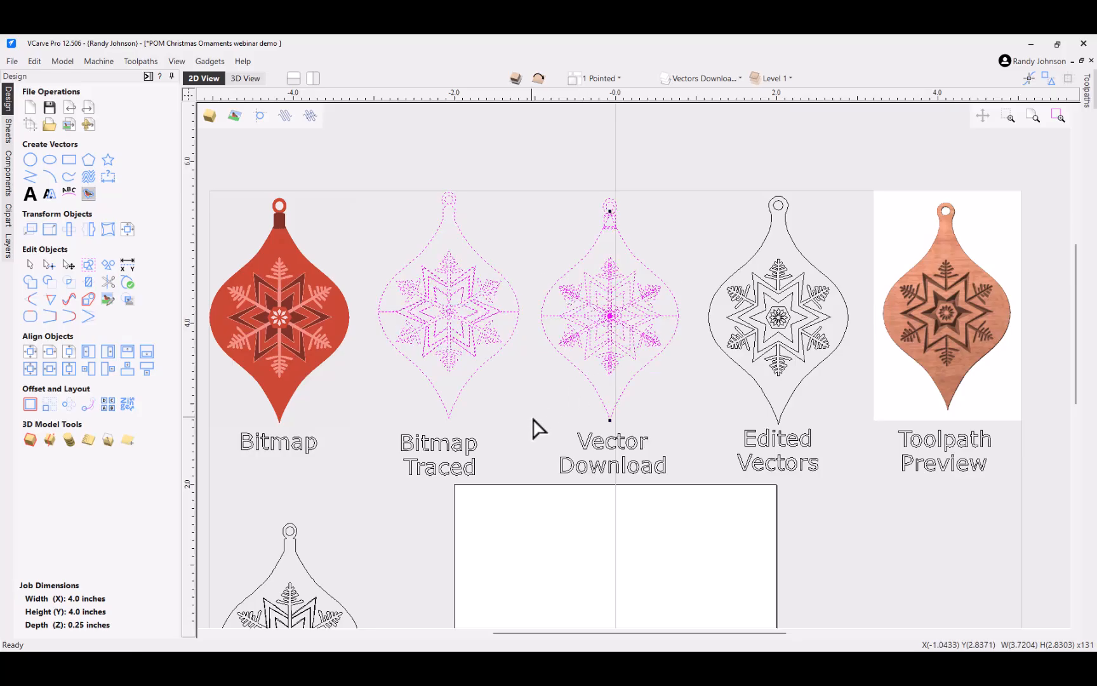
Step: Place a copy of the downloaded vector ornament on the blank 4 by 4 inch sheet, centred on the origin
key(Escape)
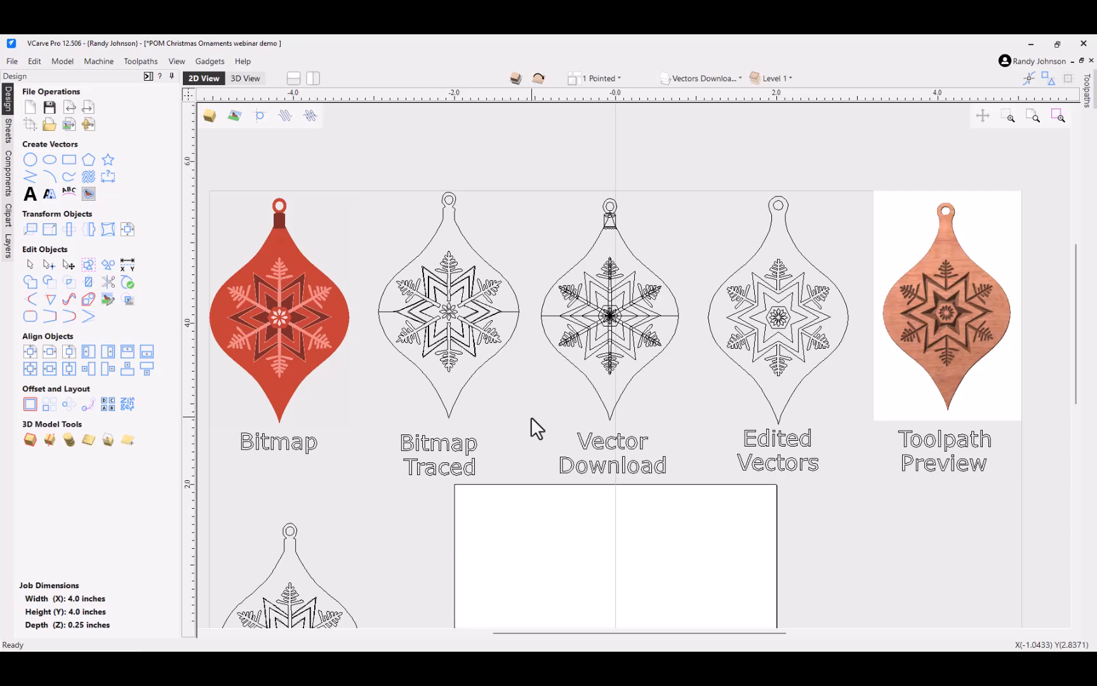
scroll(531, 416, down, 2)
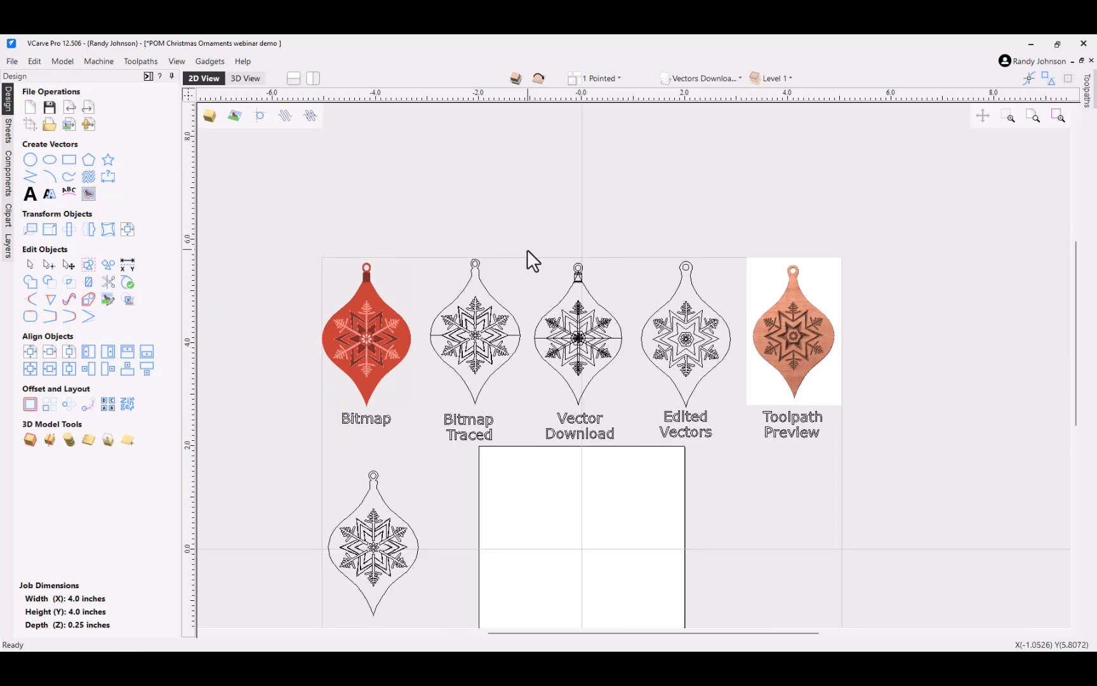
drag(527, 249, 635, 409)
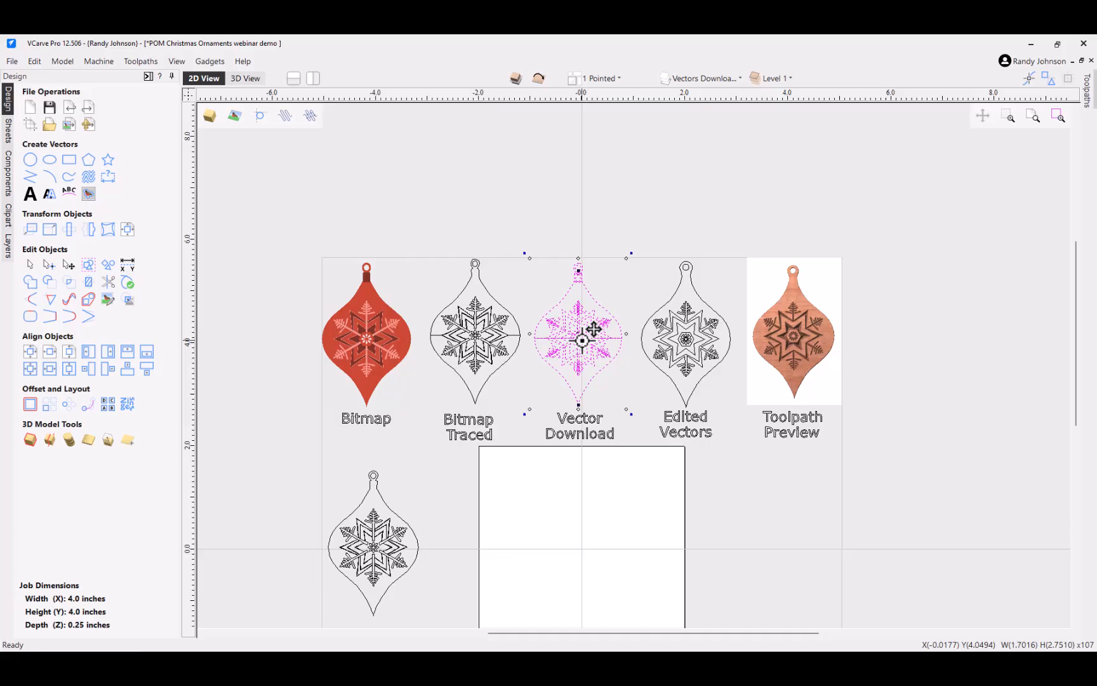
drag(594, 328, 586, 554)
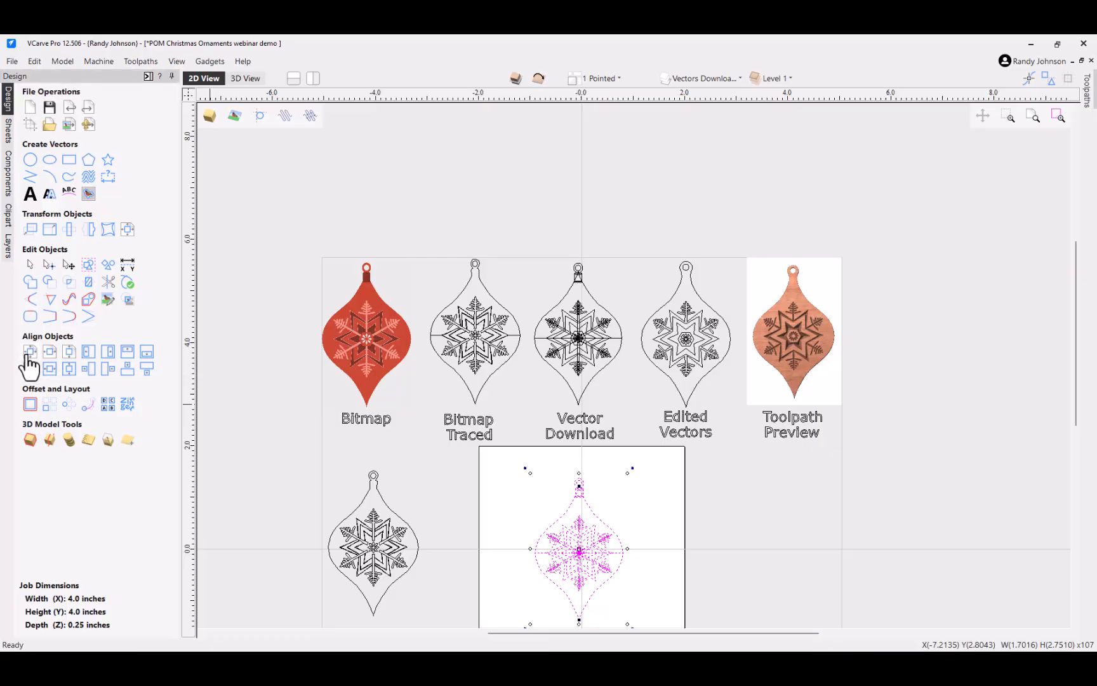
Step: Scale the copied ornament to 3.5 inches high about its centre, keeping its proportions, and leave it deselected
scroll(597, 595, down, 1)
scroll(604, 608, up, 3)
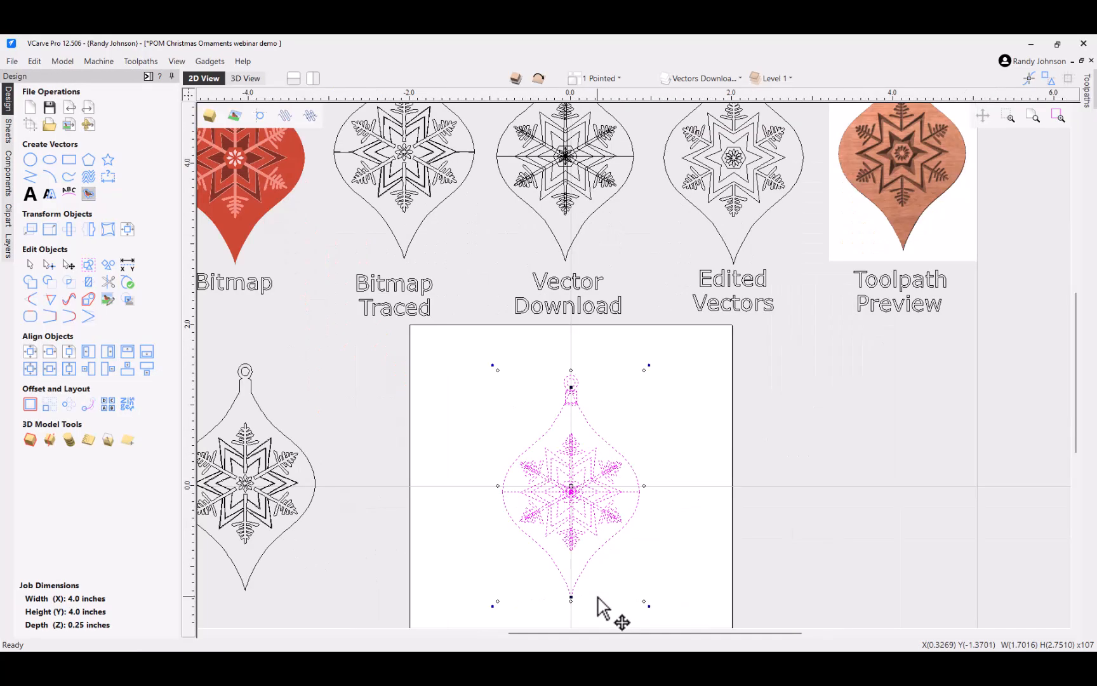
scroll(598, 608, up, 2)
scroll(587, 585, down, 2)
scroll(582, 621, up, 2)
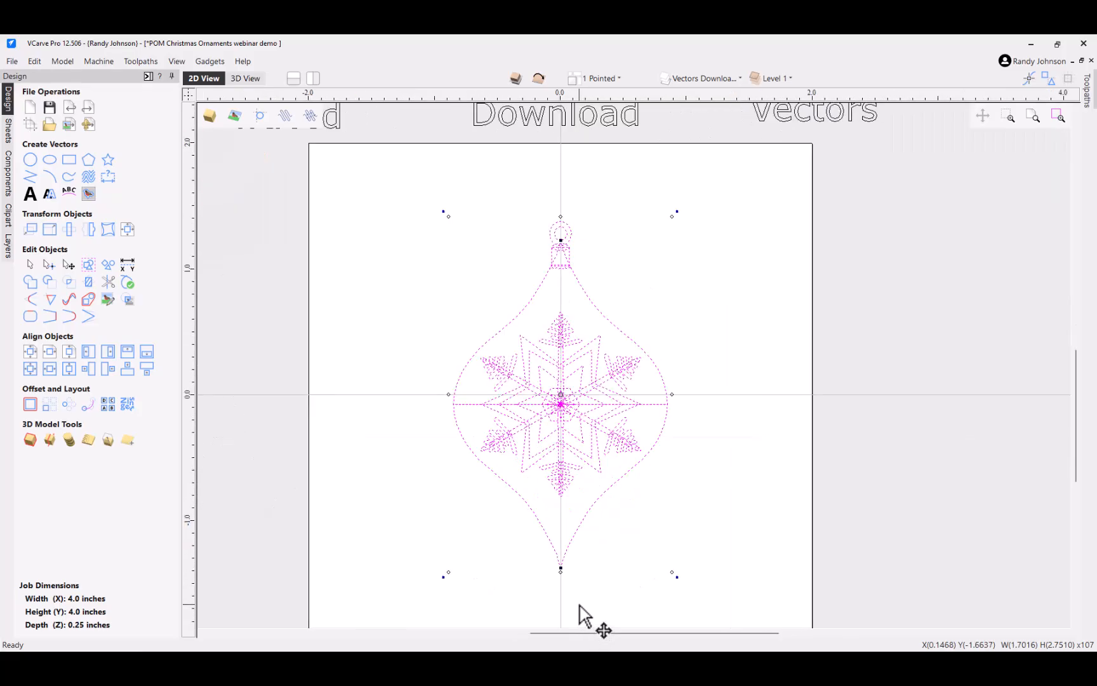
middle_drag(579, 605, 584, 575)
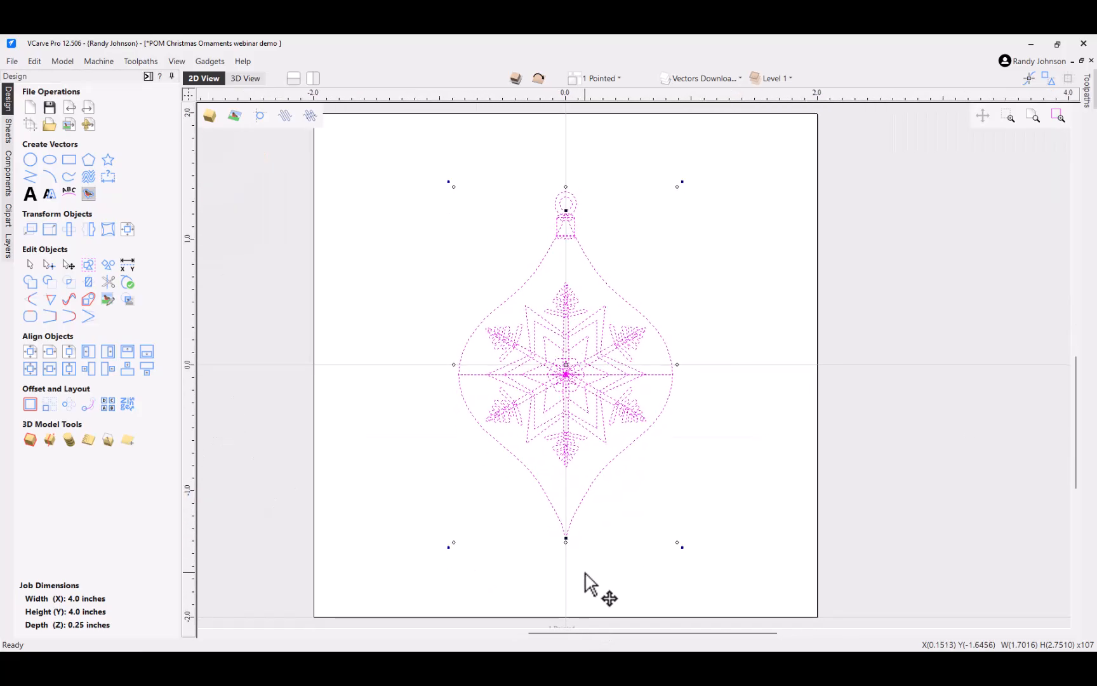
click(50, 230)
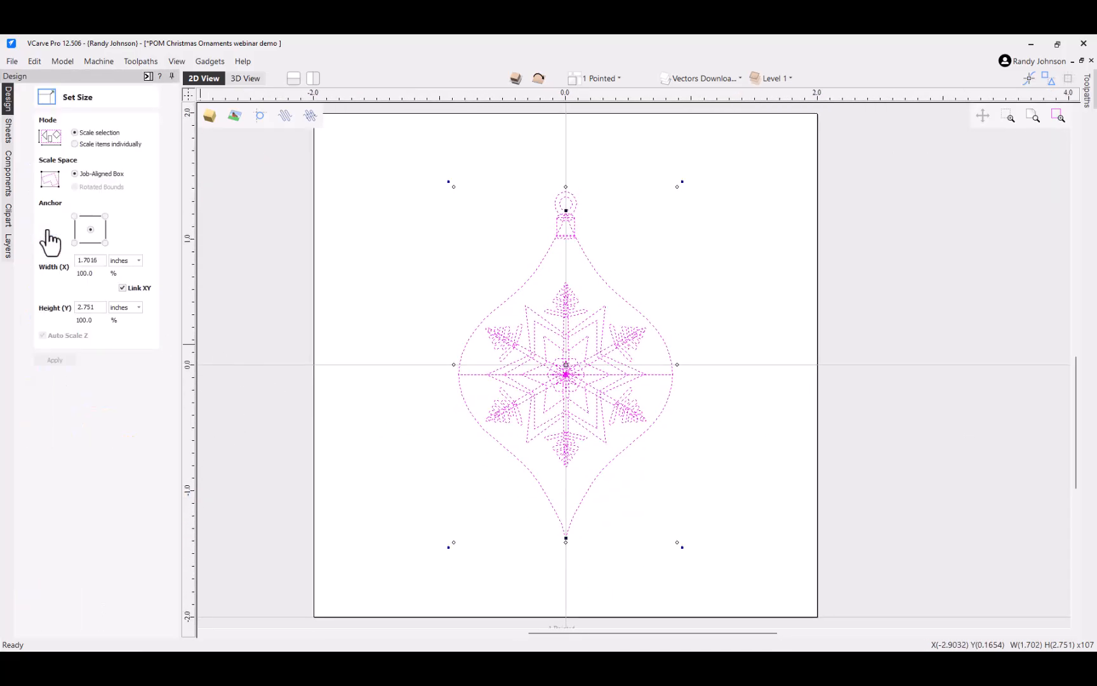
double_click(88, 308)
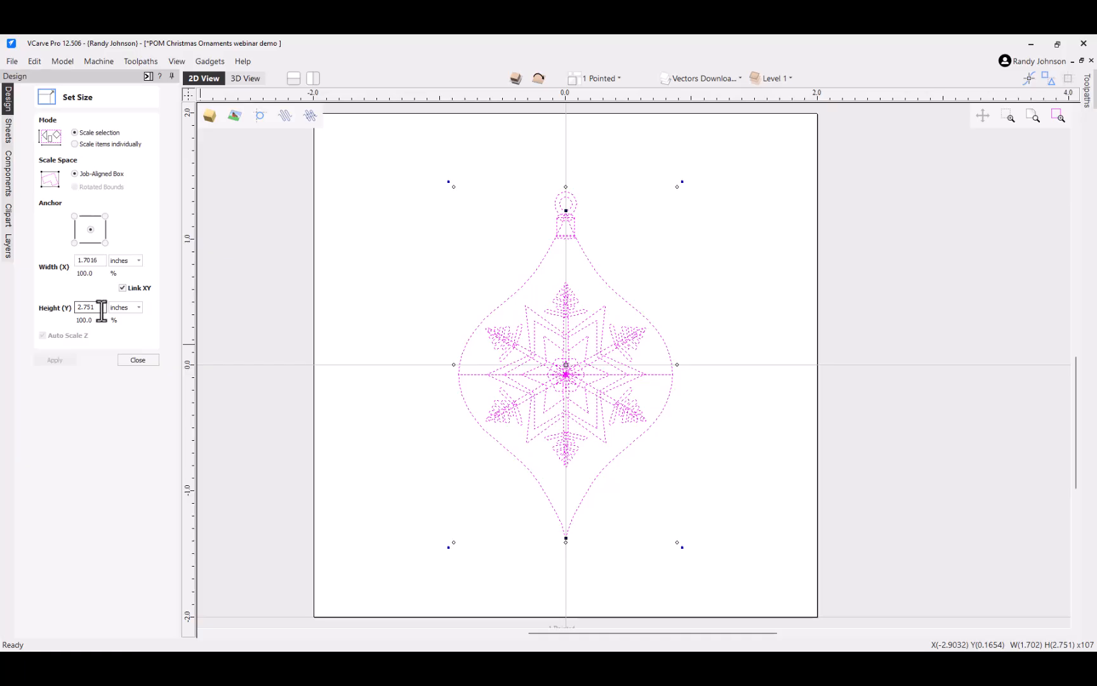
text(3.5)
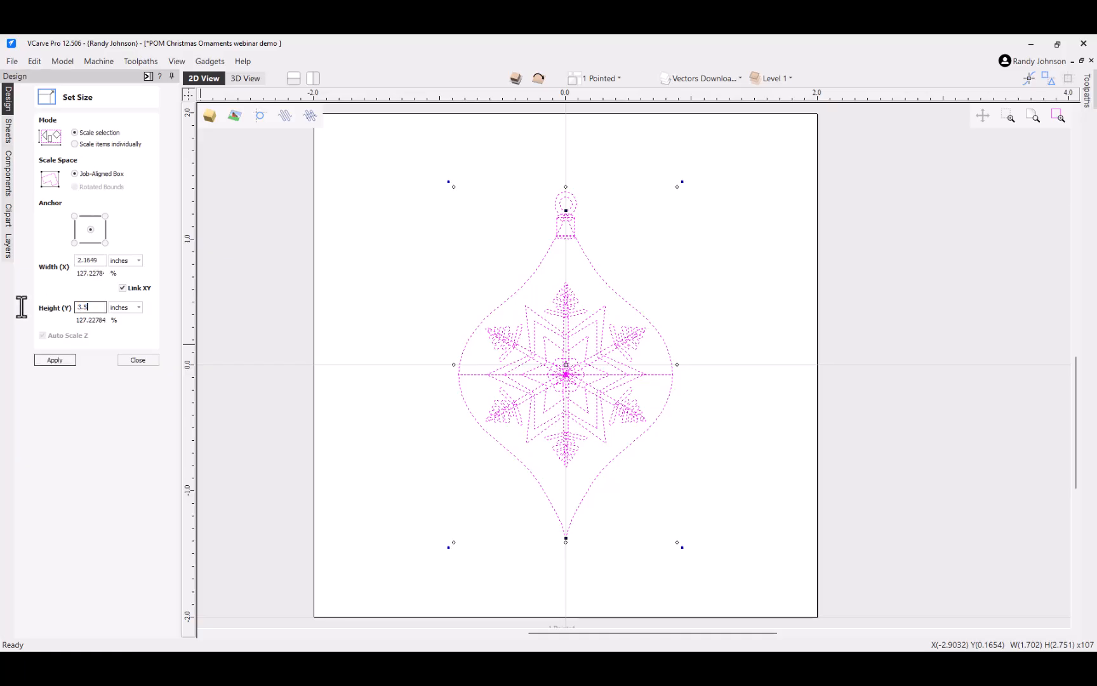
click(51, 361)
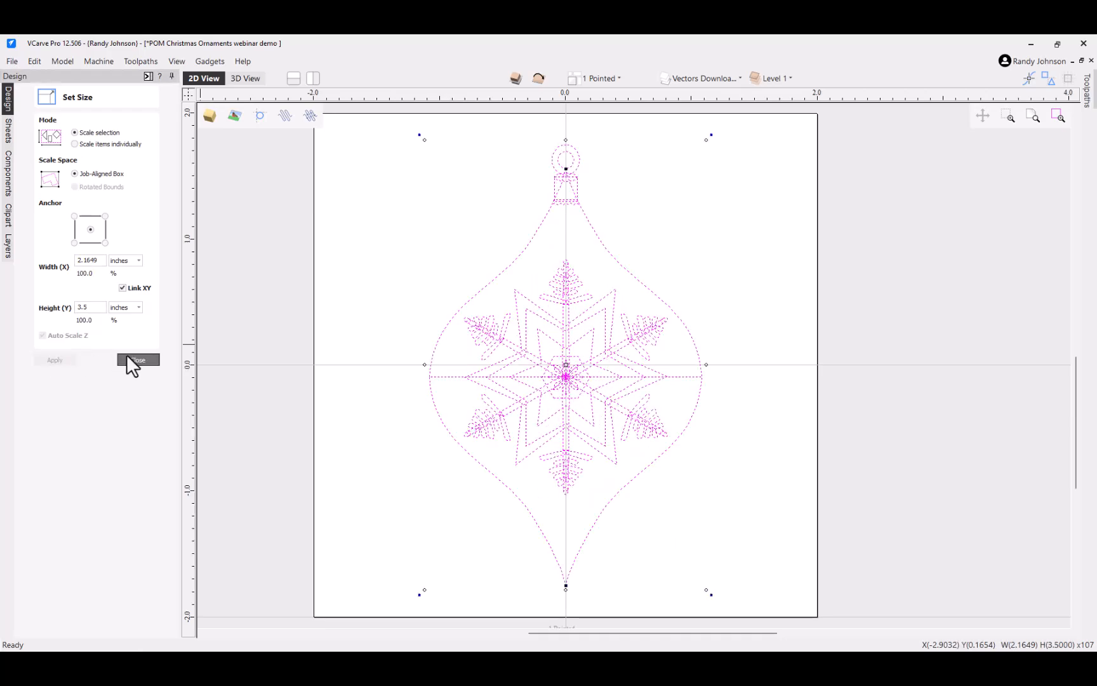
click(426, 456)
scroll(425, 457, down, 1)
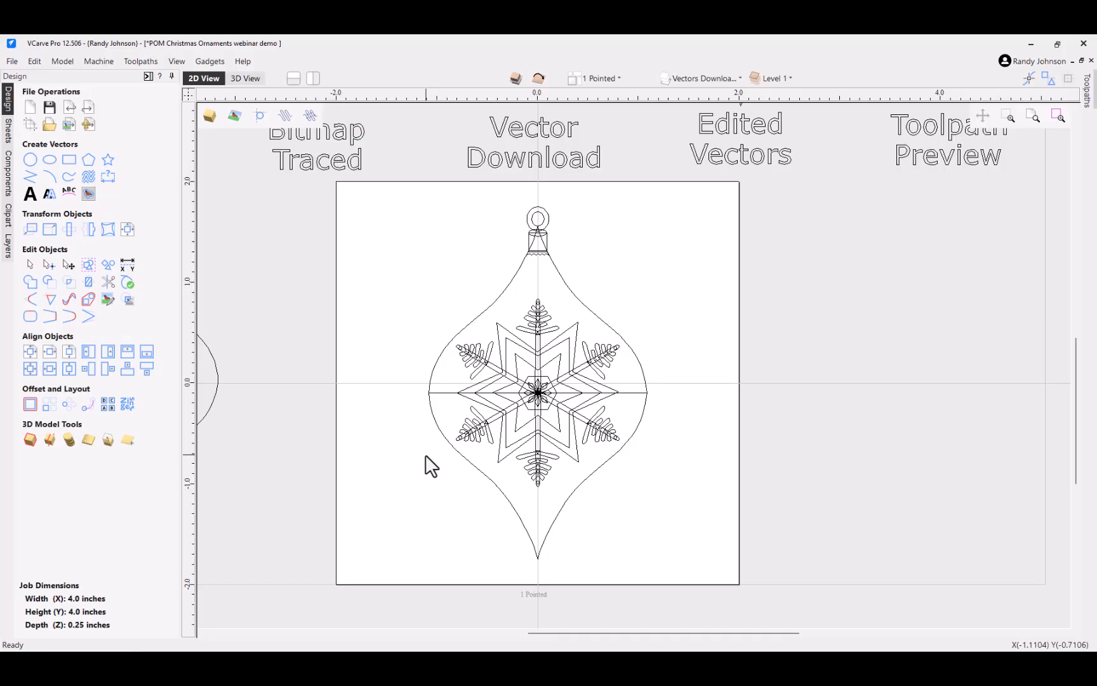
Step: Delete the cap shapes, crossing line and zigzag edge from the copied ornament's neck, keeping the hanging ring and body outline
scroll(561, 235, up, 4)
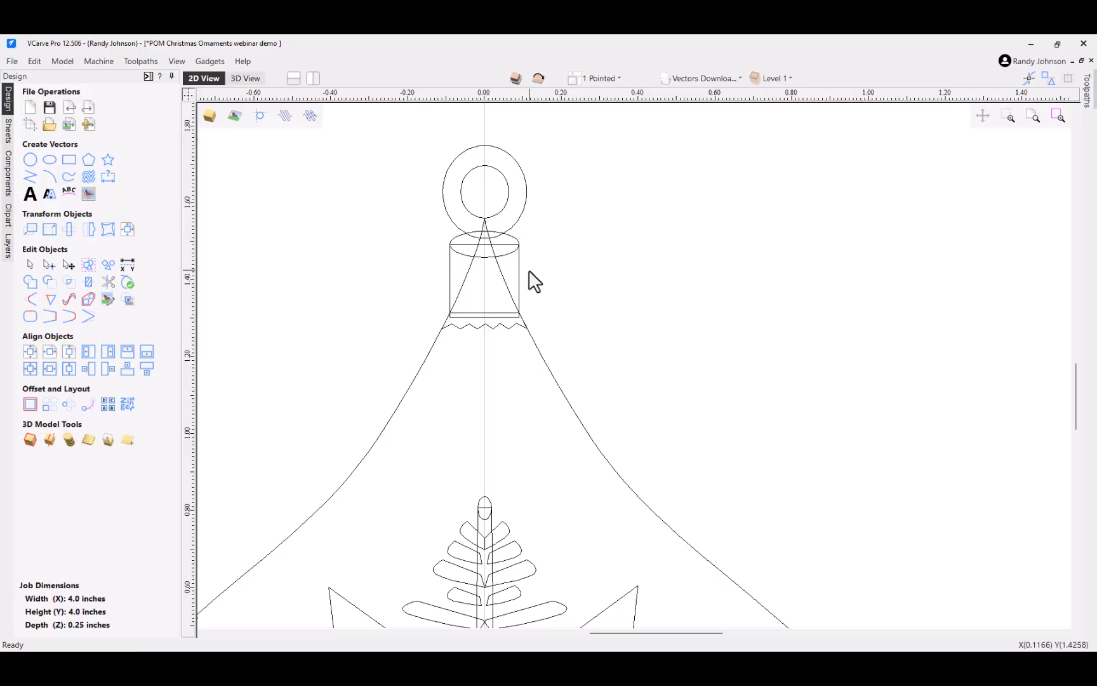
drag(531, 270, 504, 241)
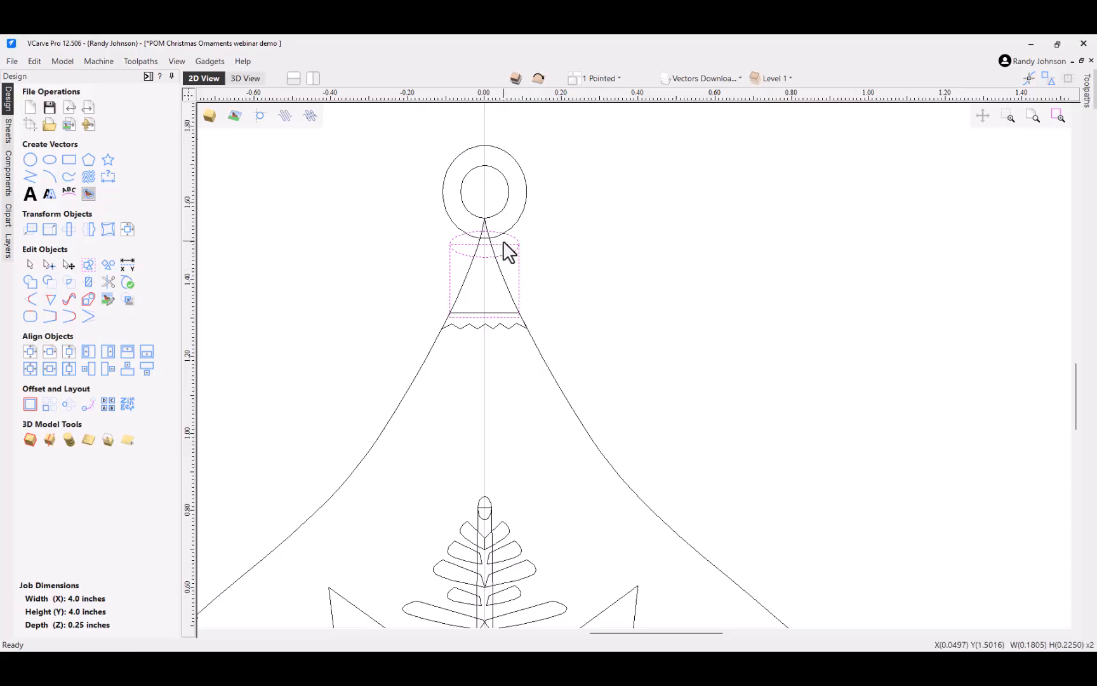
key(Delete)
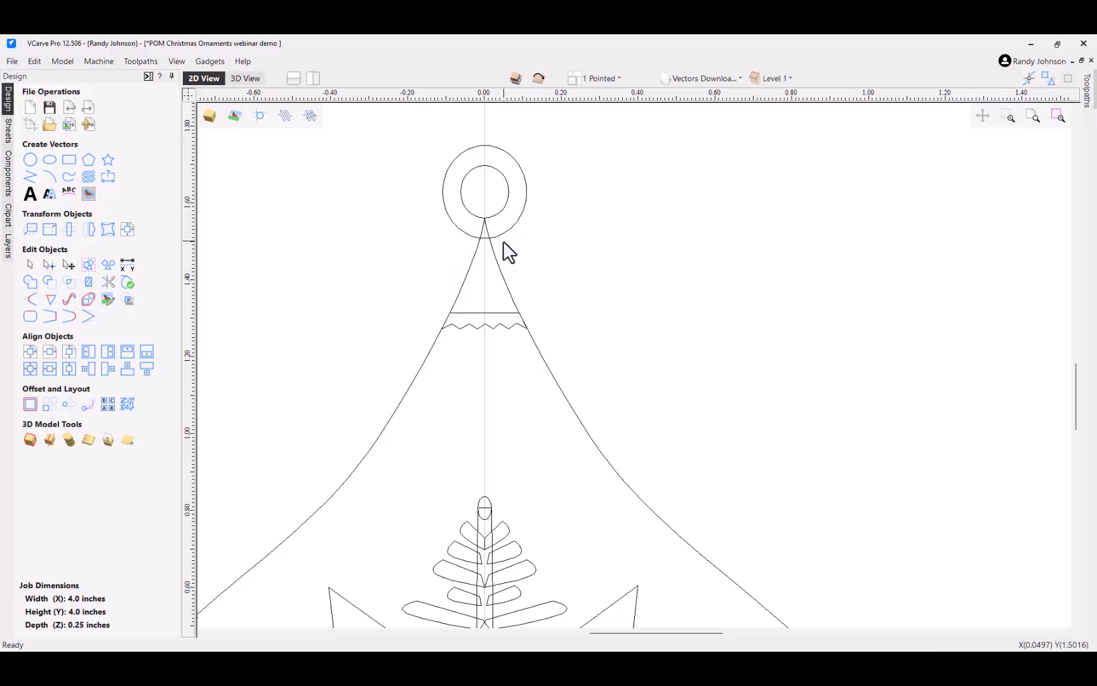
click(487, 305)
key(Delete)
scroll(487, 304, down, 2)
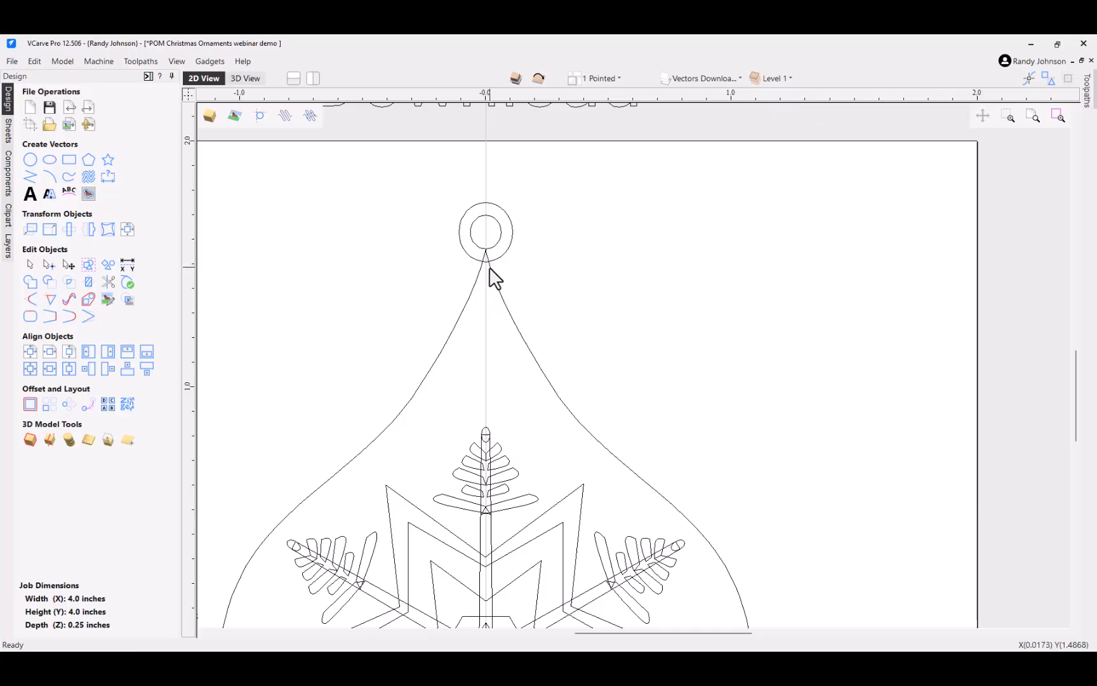
Step: Resize both hanging ring circles together to 0.3 by 0.3 inches with width and height unlinked, then deselect them
scroll(494, 278, down, 2)
scroll(502, 246, up, 3)
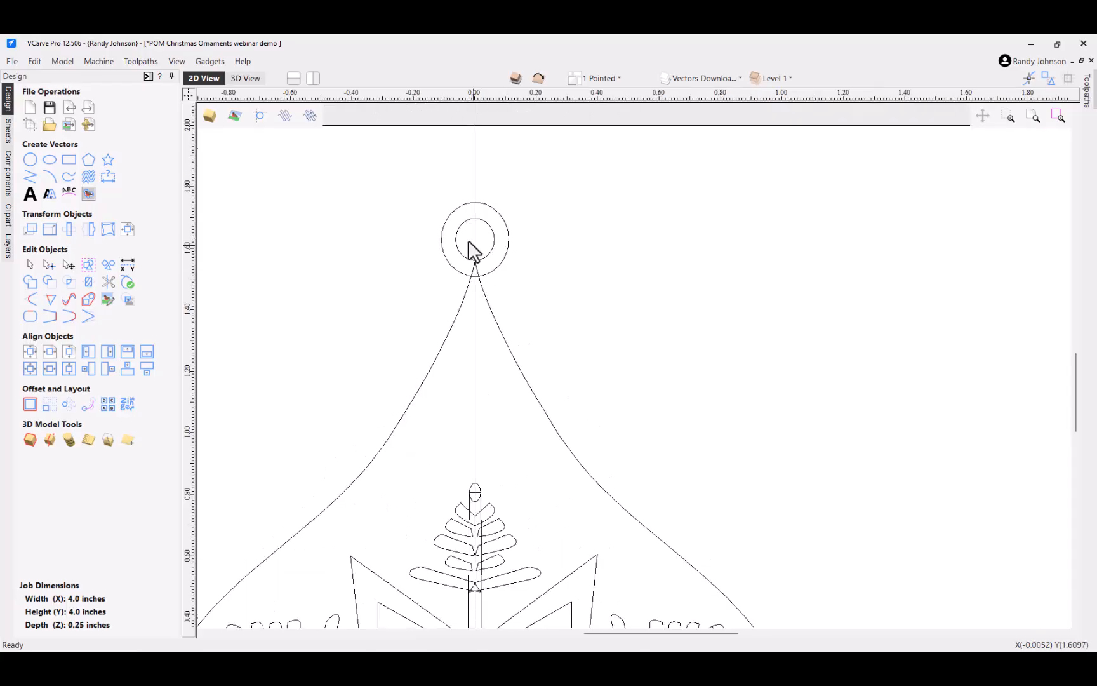
drag(449, 230, 561, 311)
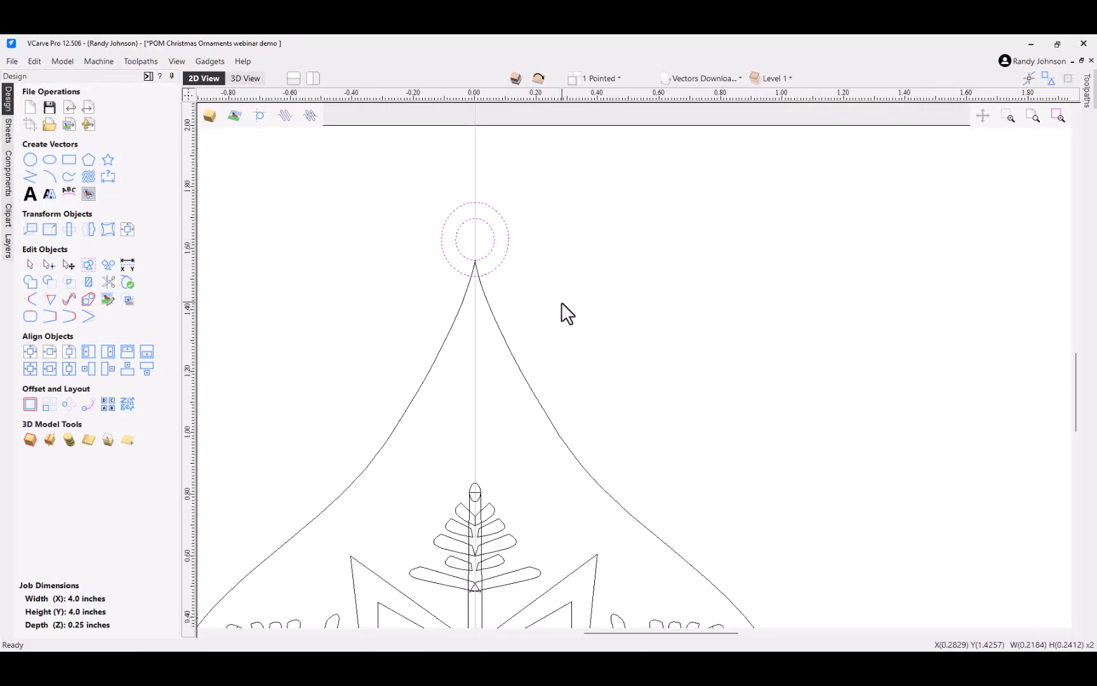
click(49, 229)
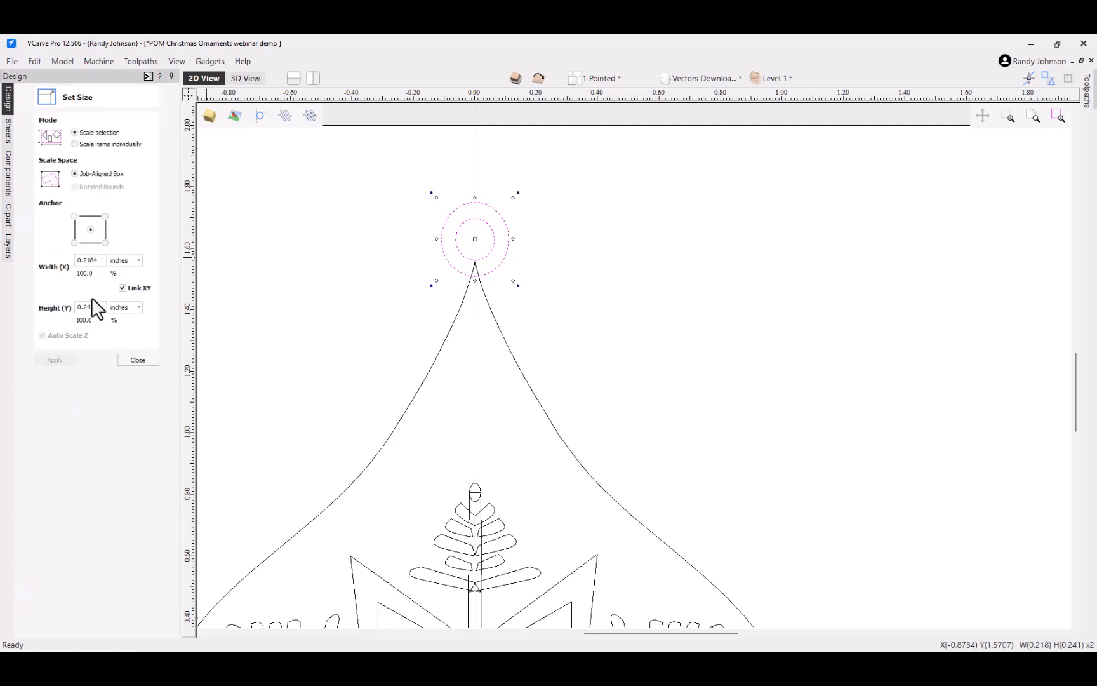
click(122, 288)
double_click(88, 260)
text(.3)
double_click(89, 307)
text(.5)
key(BackSpace)
text(3)
click(52, 360)
click(444, 257)
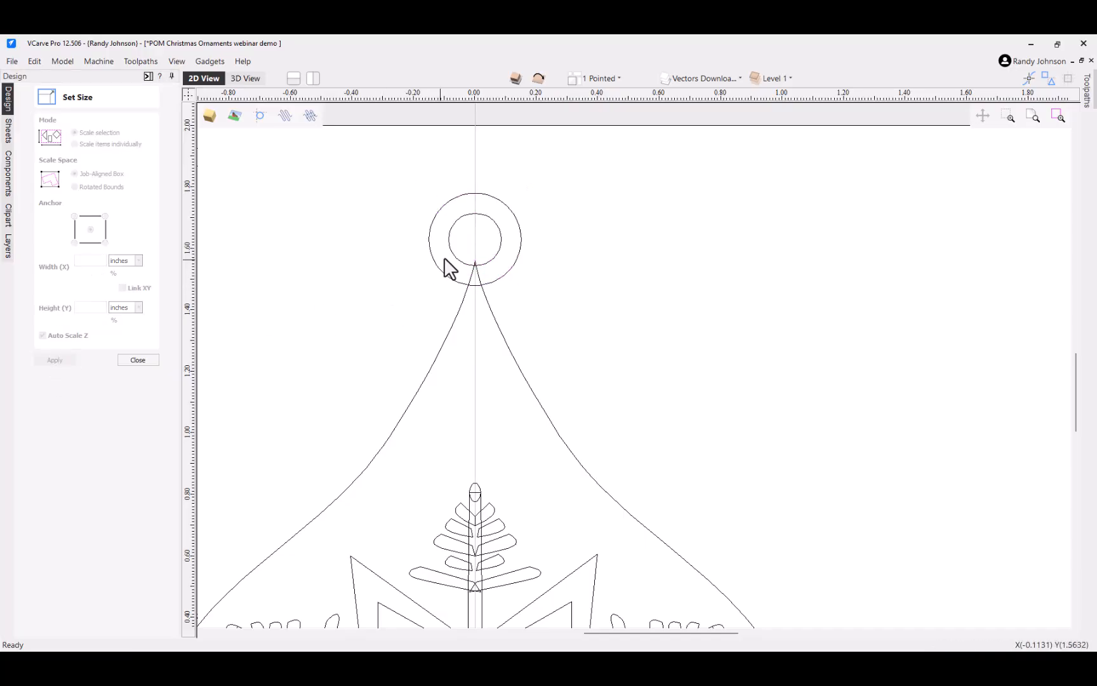
Step: Set the inner hanging hole circle's width and height to 0.126 inches each
click(451, 252)
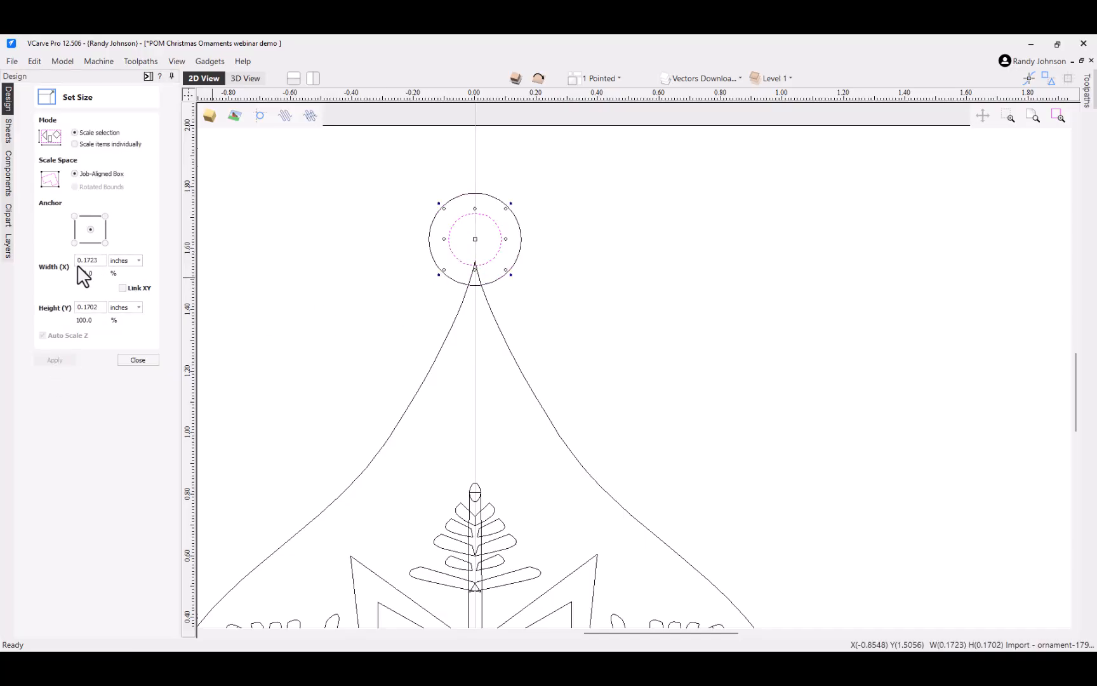
double_click(101, 260)
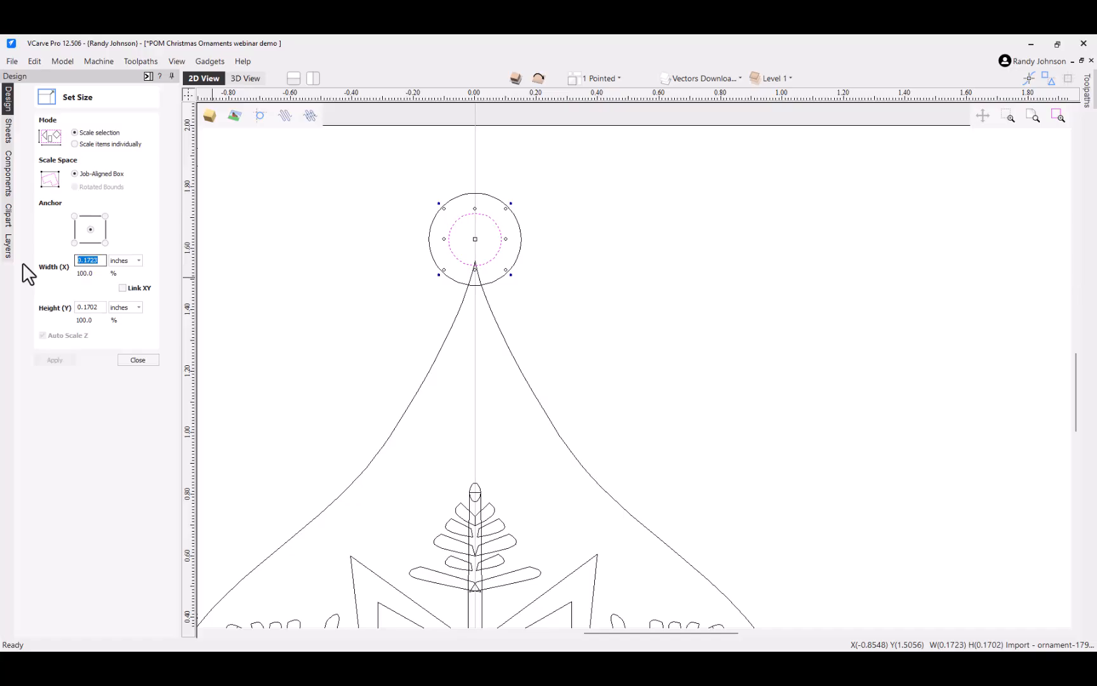
text(.126)
double_click(100, 307)
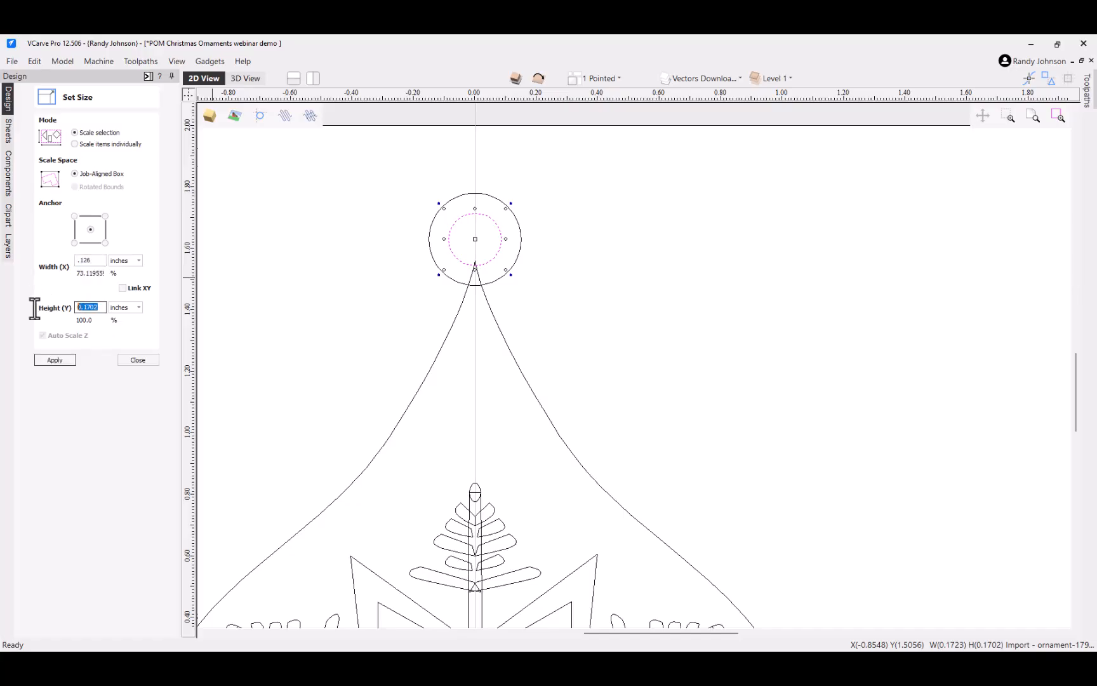
text(.1)
click(53, 360)
click(138, 359)
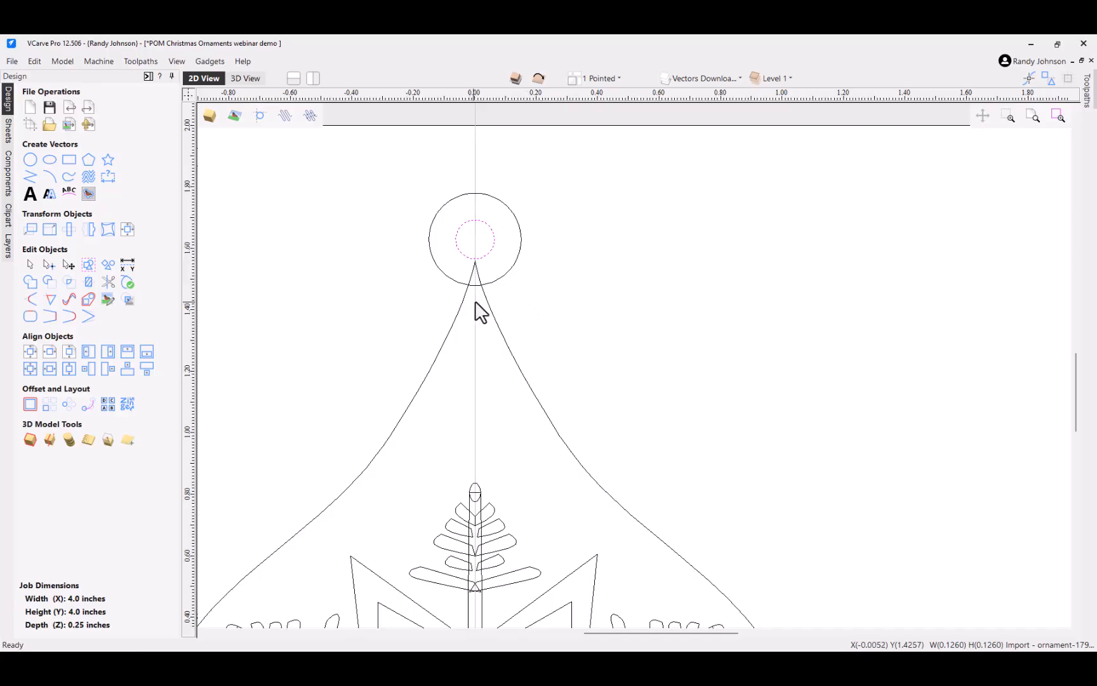
Step: Node-edit the two halves of the ornament's outline, moving each top end node outward onto the hanging ring's outer circle
scroll(477, 311, down, 4)
middle_drag(600, 245, 504, 564)
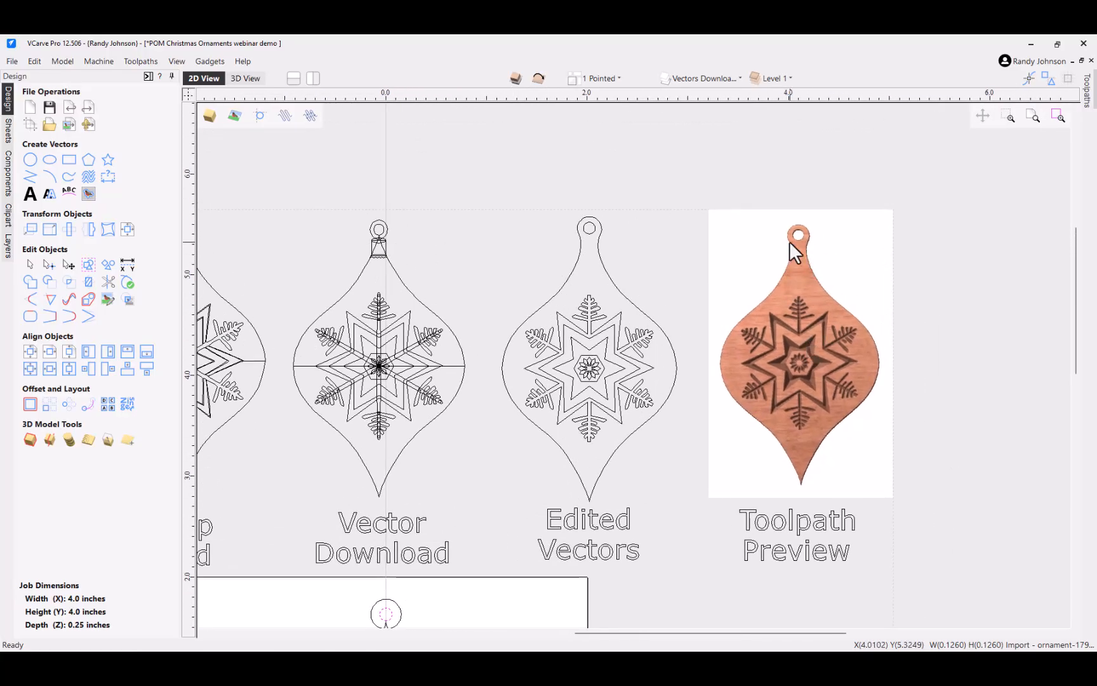
middle_drag(417, 558, 468, 400)
scroll(473, 394, up, 3)
scroll(474, 396, up, 1)
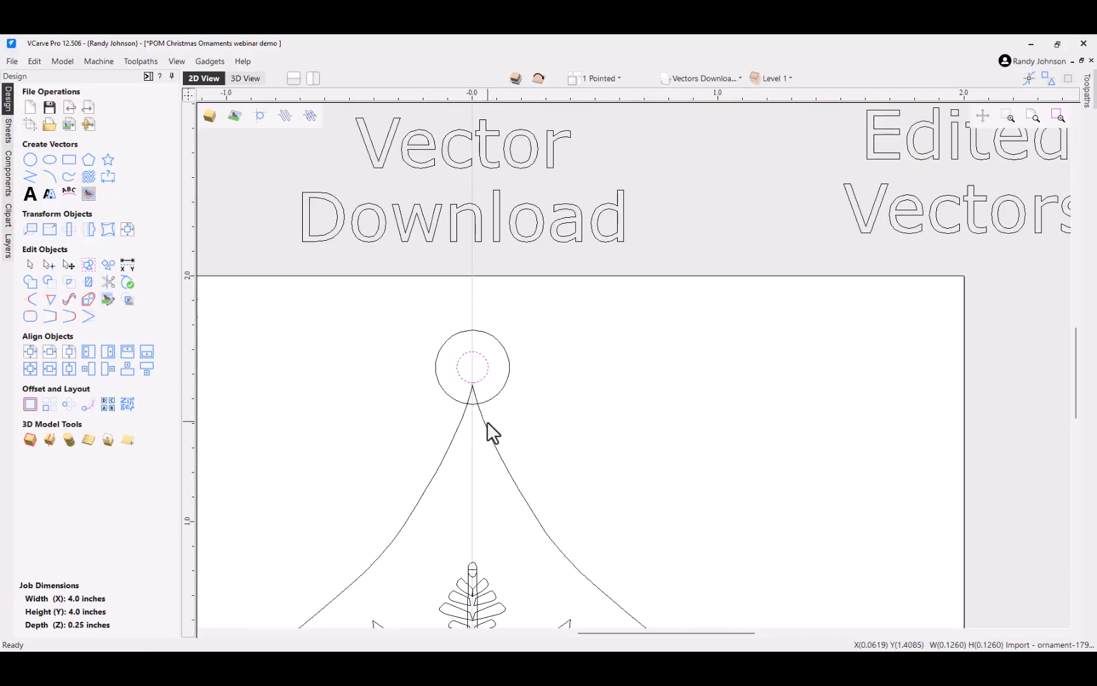
click(484, 427)
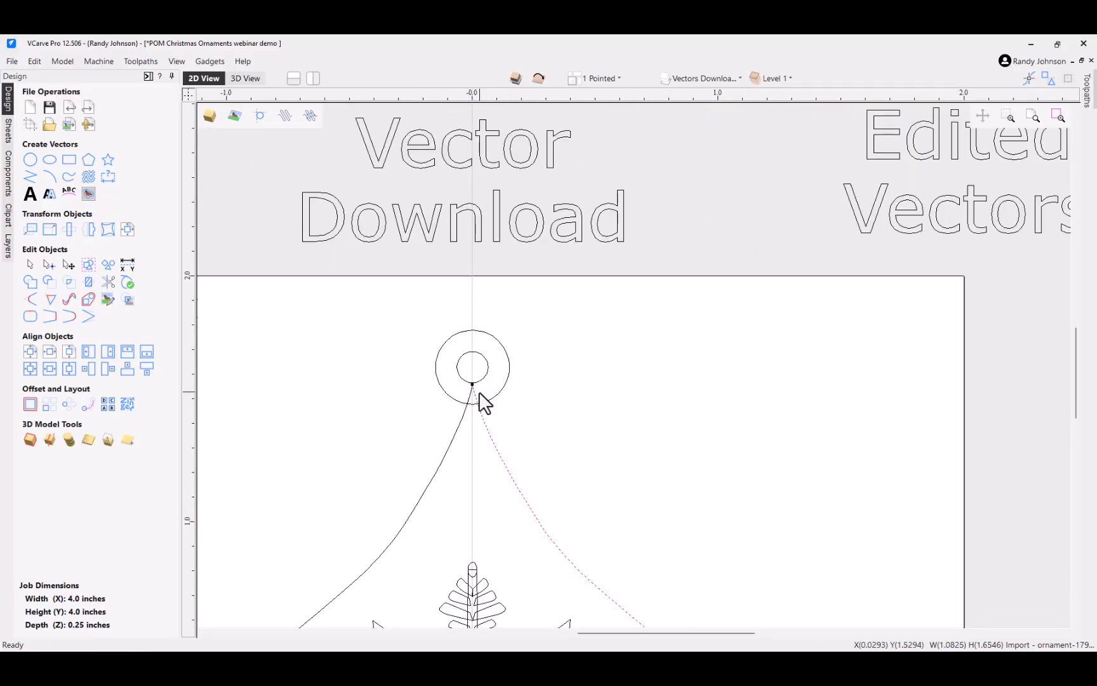
scroll(478, 392, up, 2)
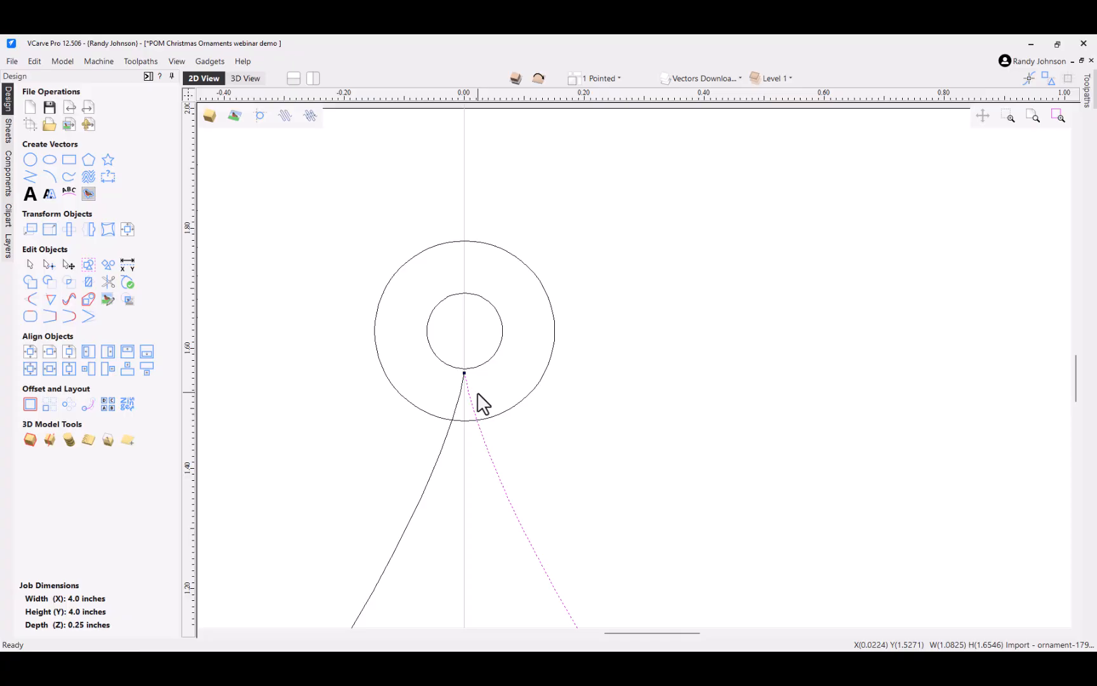
double_click(477, 394)
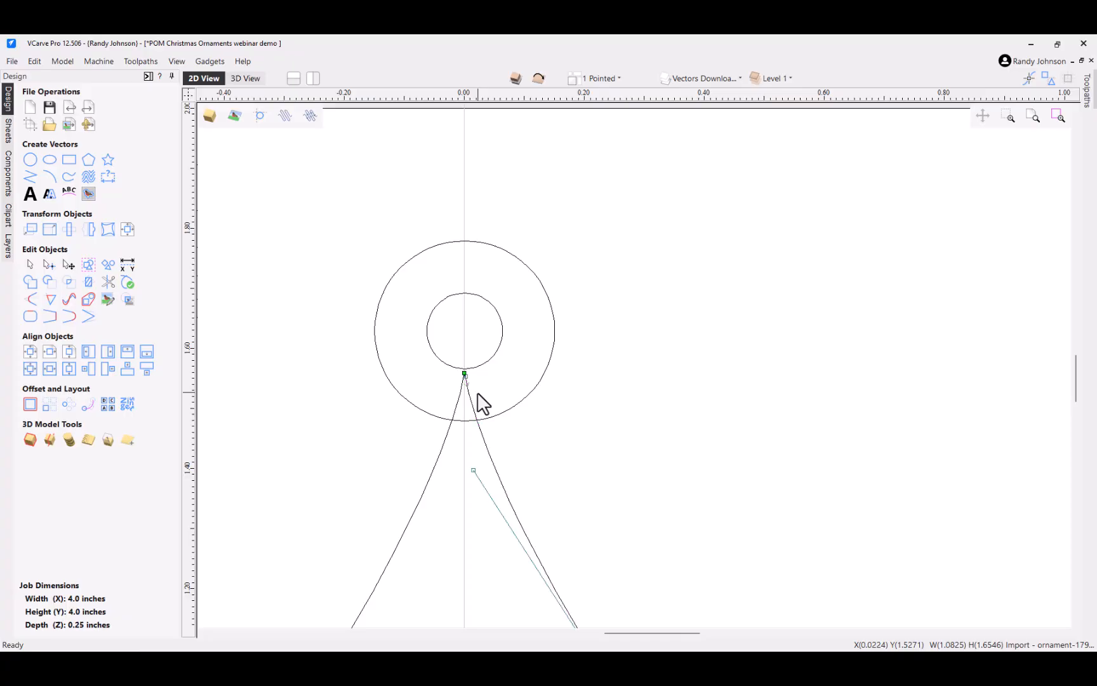
scroll(483, 404, up, 2)
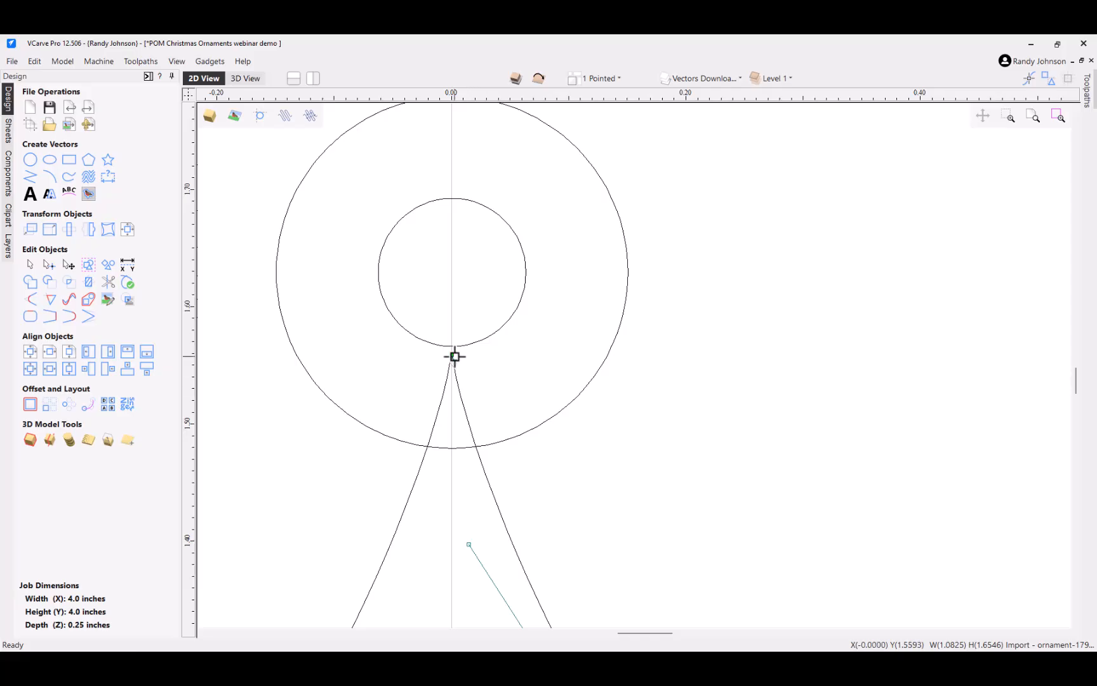
drag(454, 356, 608, 355)
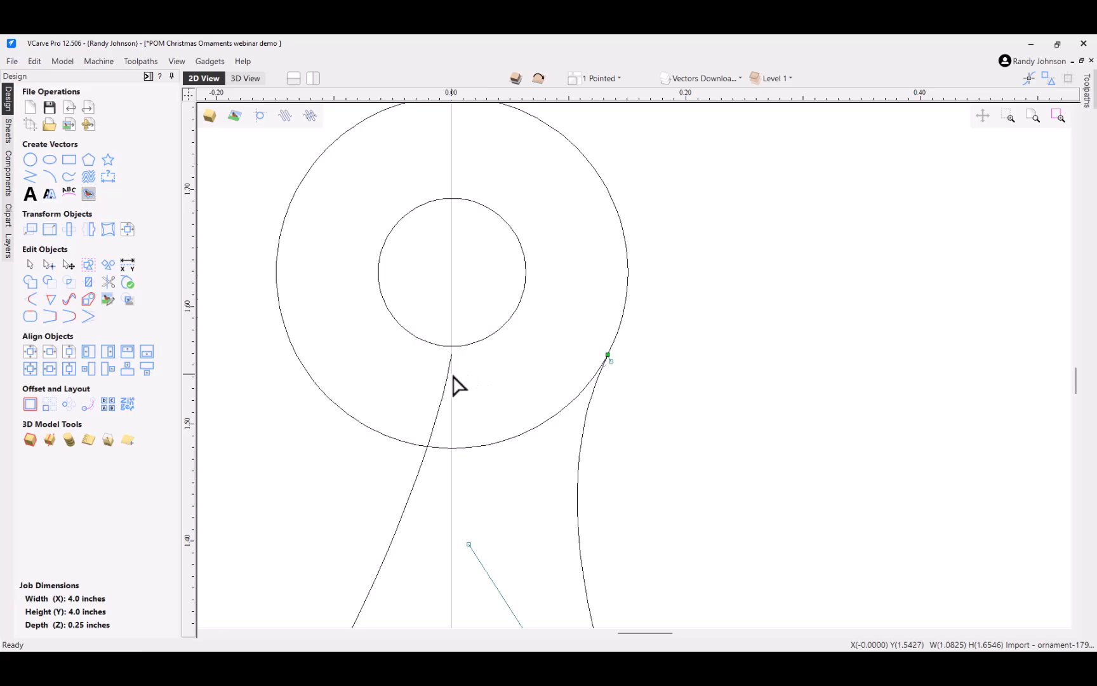
drag(451, 357, 306, 373)
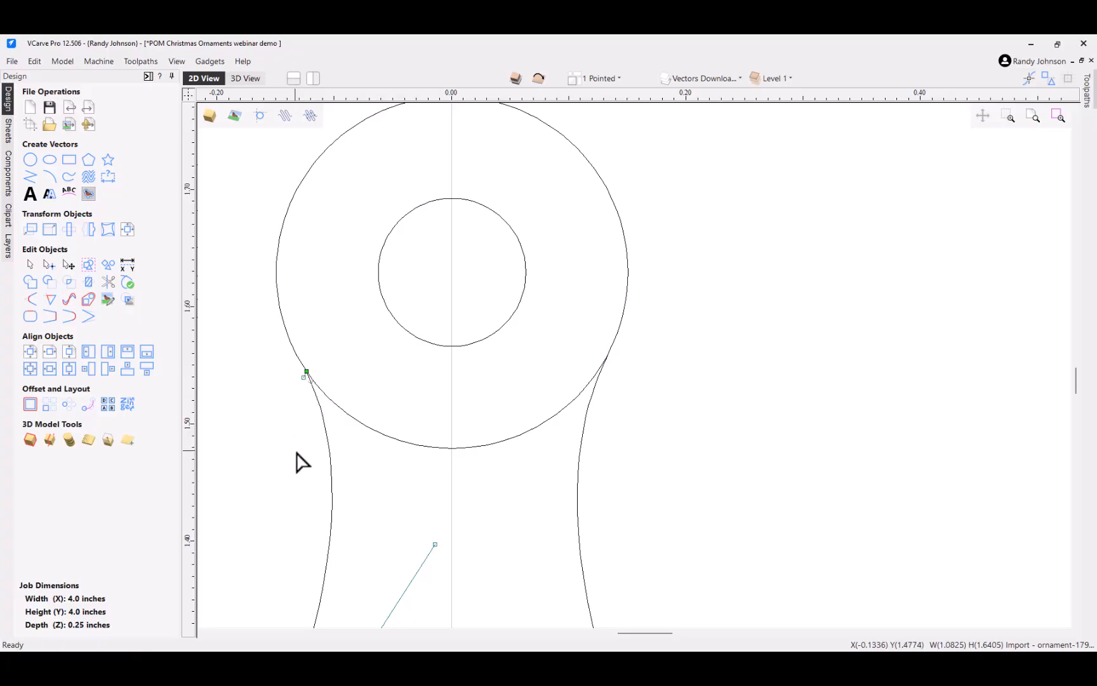
Step: Add the other outline half to the node edit and raise the left top end node level with the right one
shift+click(583, 449)
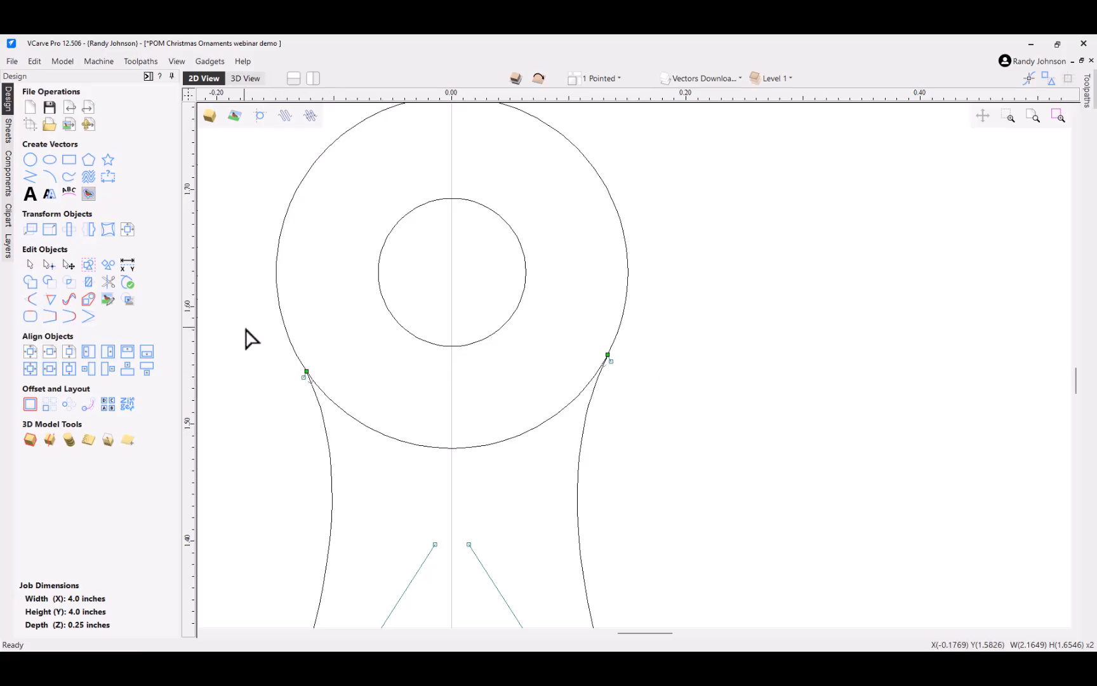
drag(244, 328, 649, 360)
key(Up)
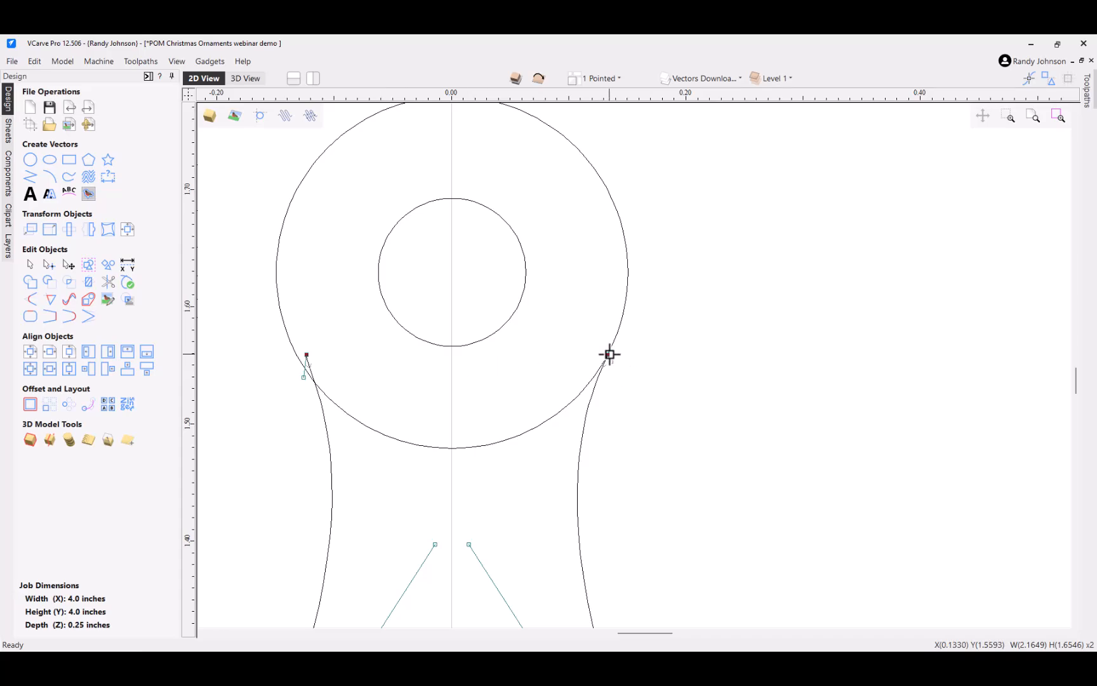
click(610, 355)
drag(306, 355, 296, 355)
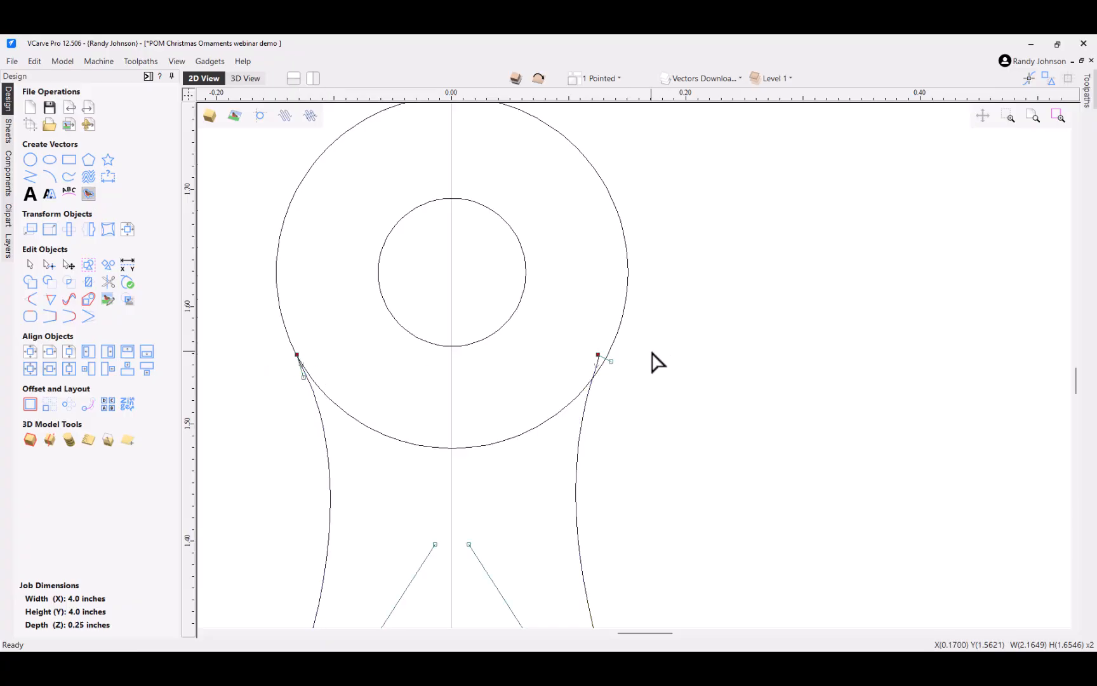
key(ctrl+z)
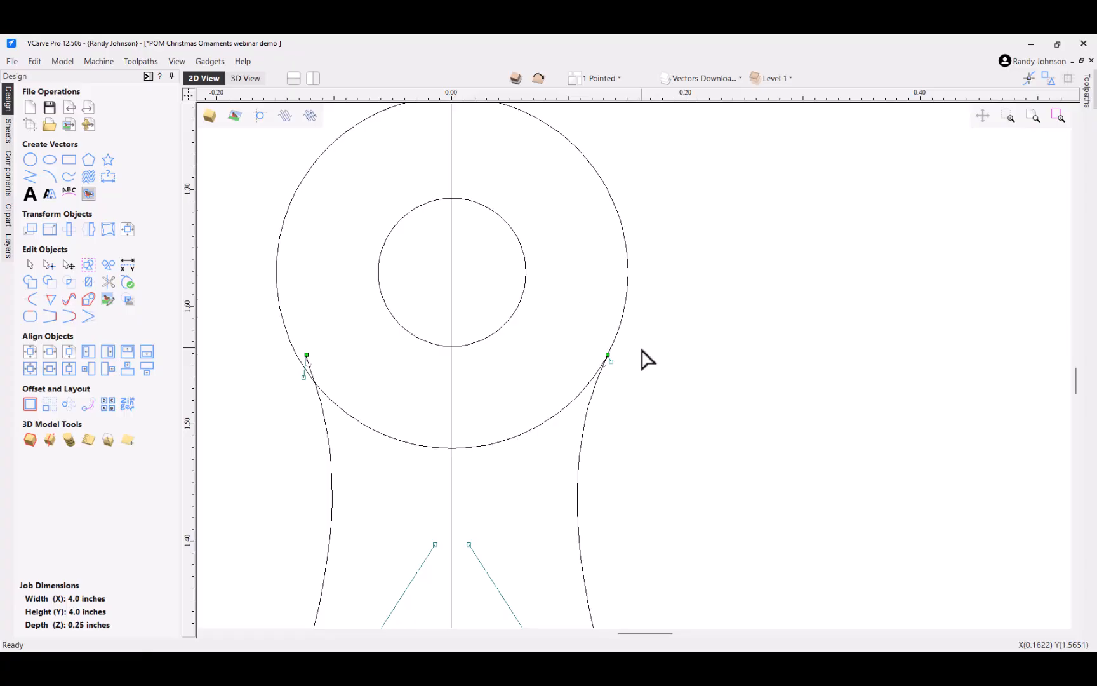
Step: Move the left top end node outward onto the ring's outer circle, adjust the right end's curve handle, and deselect the outline
click(308, 354)
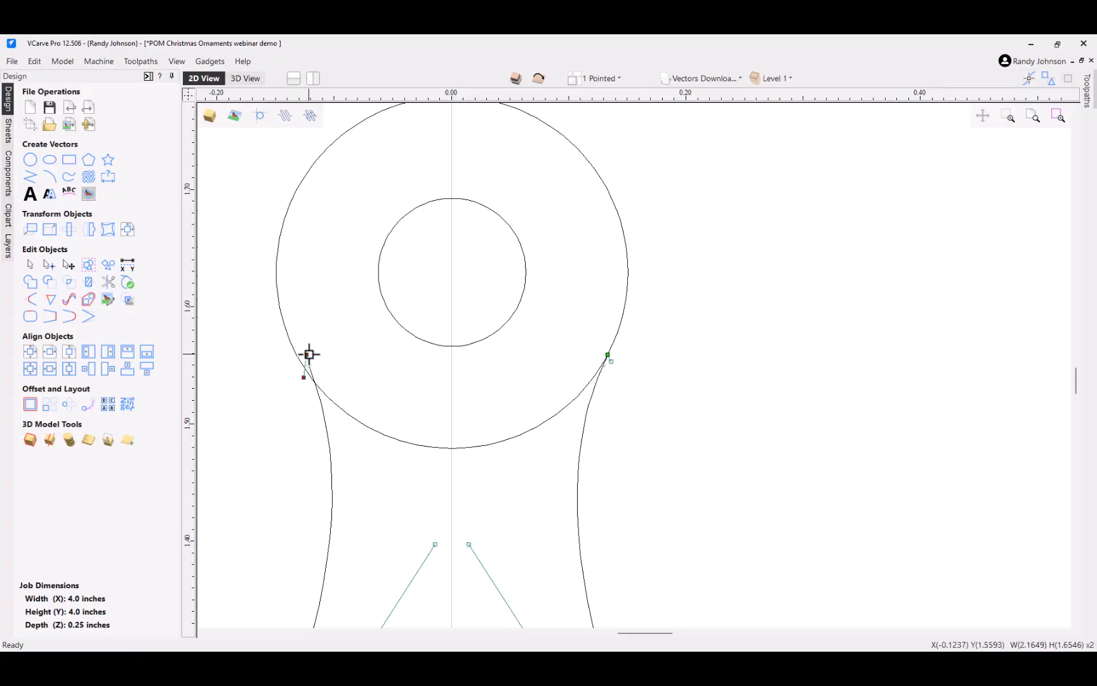
drag(308, 355, 296, 354)
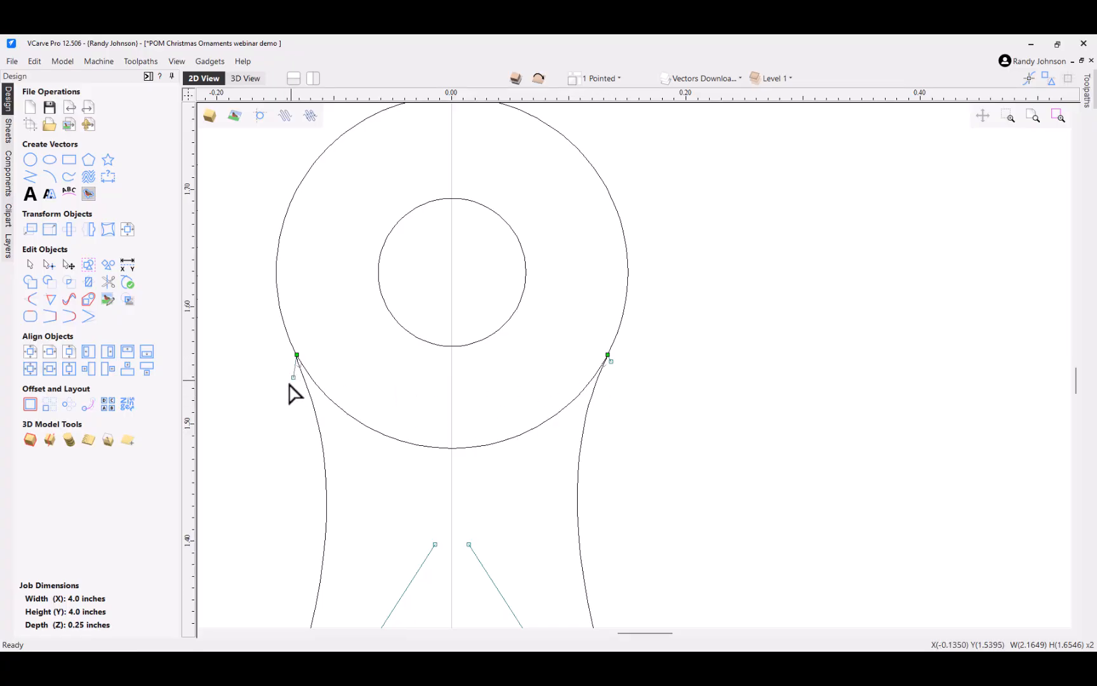
drag(613, 362, 625, 381)
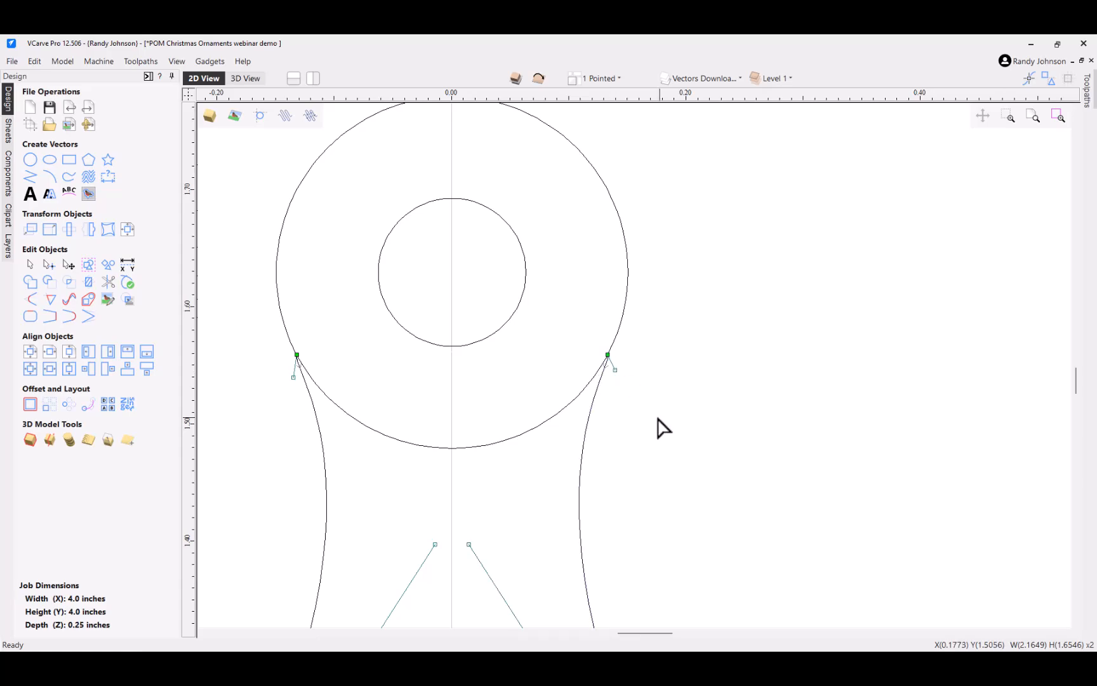
scroll(491, 336, down, 5)
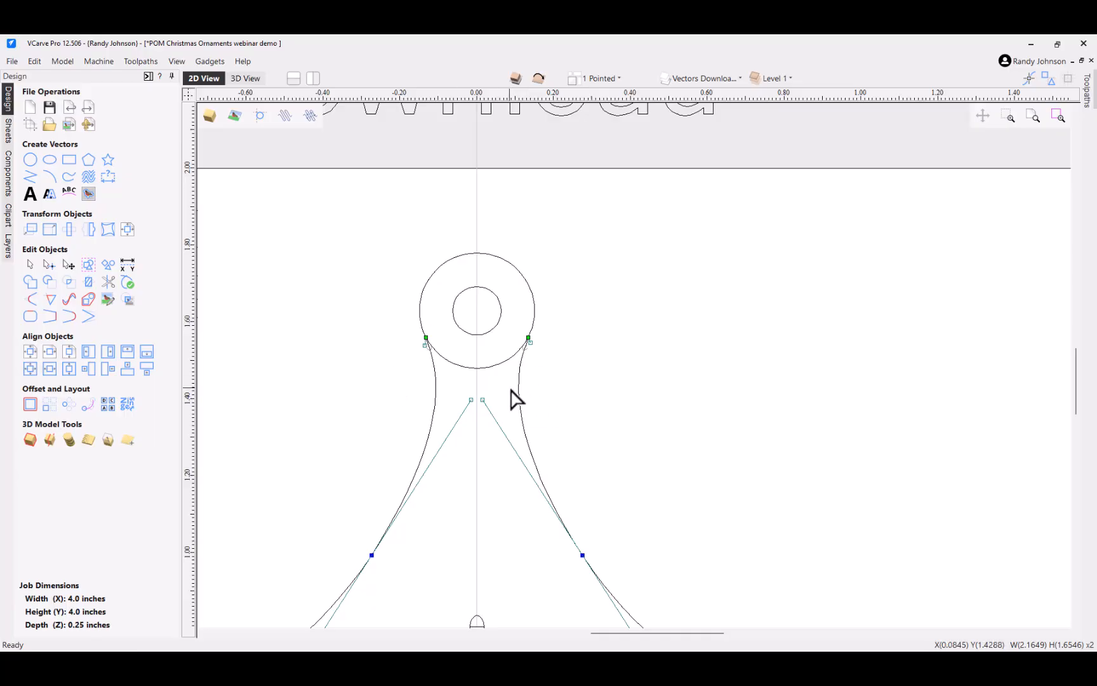
scroll(499, 386, down, 1)
click(563, 378)
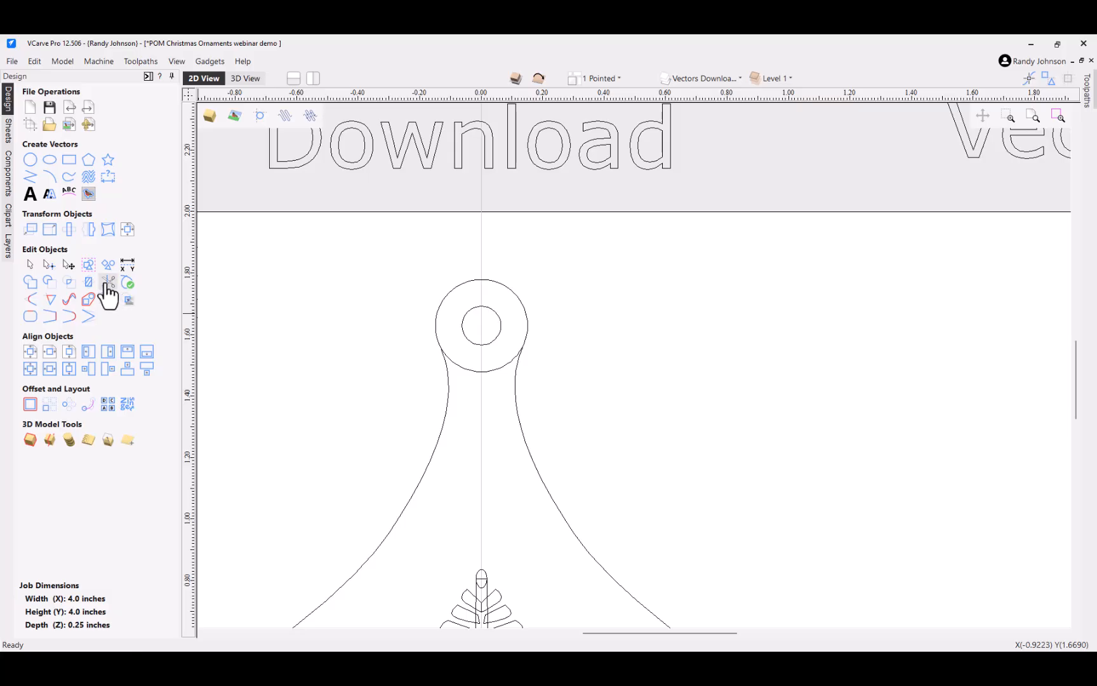
Step: Trim away the hanging ring's lower arc between the two neck lines so the ring merges into the ornament outline
click(108, 283)
click(500, 369)
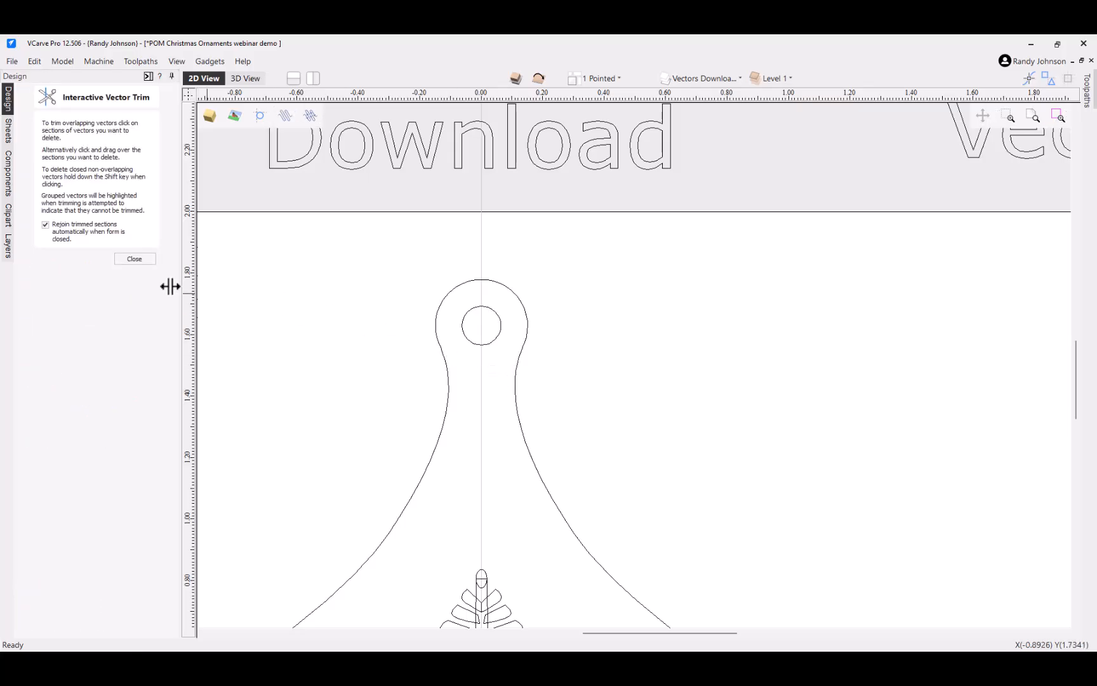
click(131, 259)
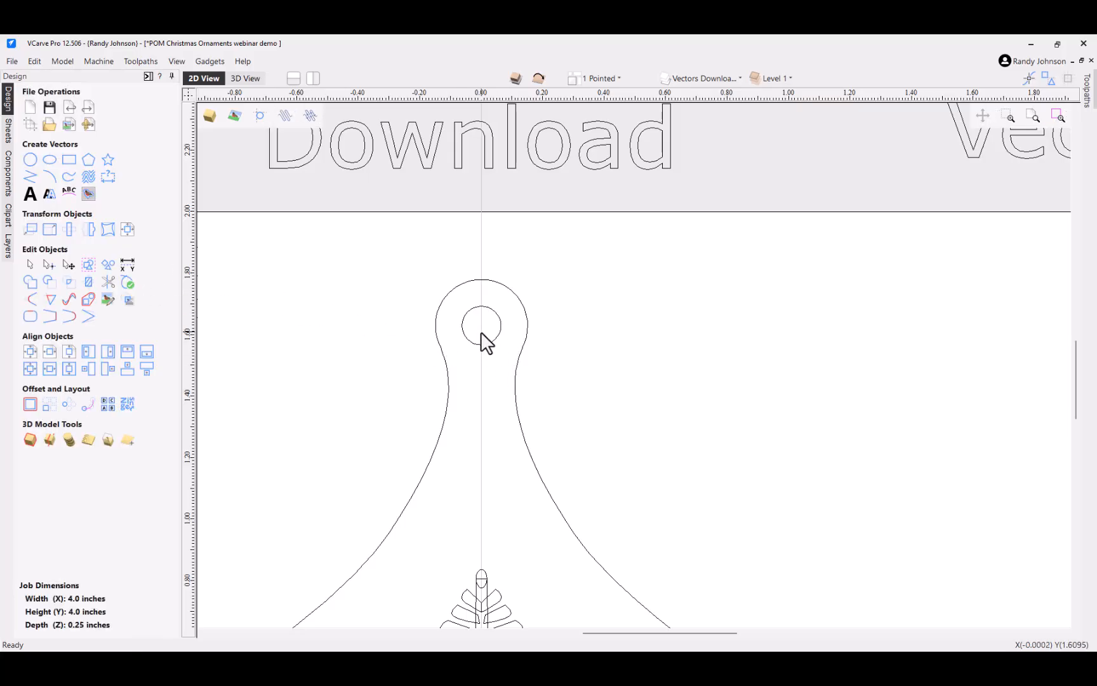
Step: Node-edit the upper and lower outline vectors and delete both overlapping horizontal spans from the snowflake's center to the right edge
scroll(481, 334, down, 5)
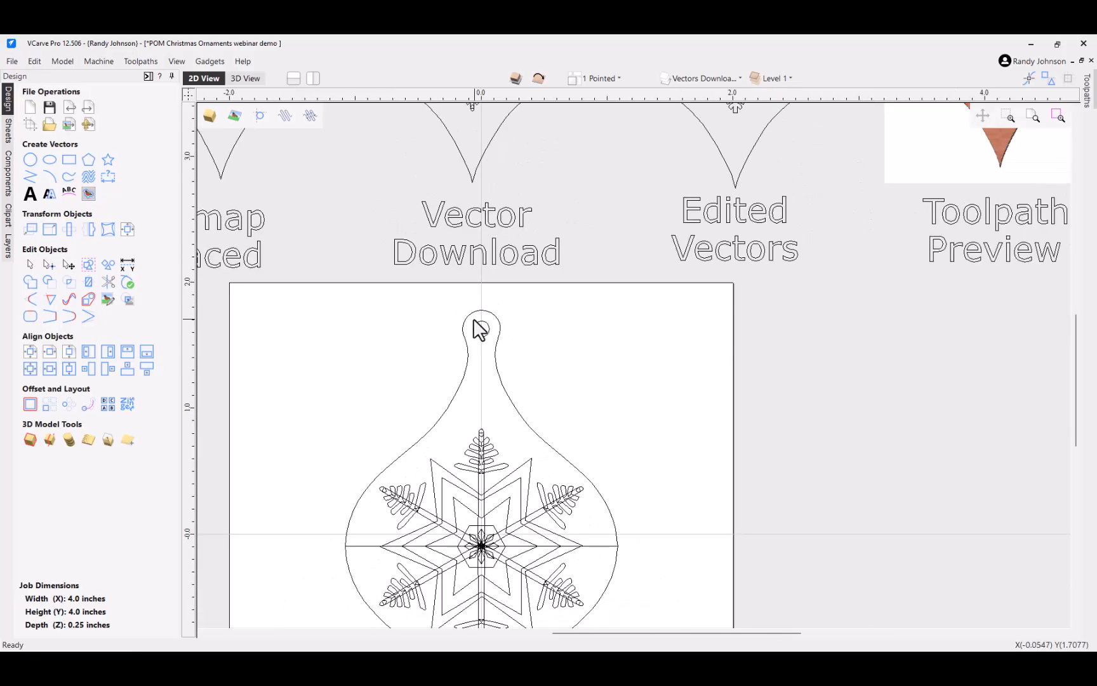
scroll(479, 329, down, 1)
scroll(494, 542, up, 4)
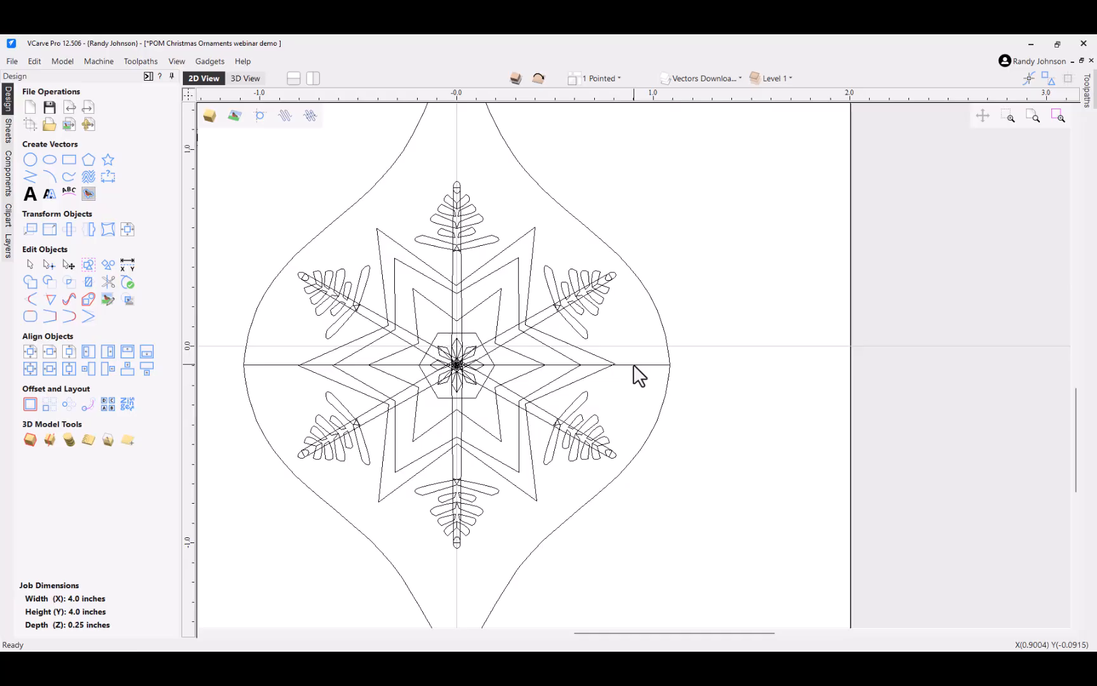
click(634, 364)
scroll(628, 357, down, 1)
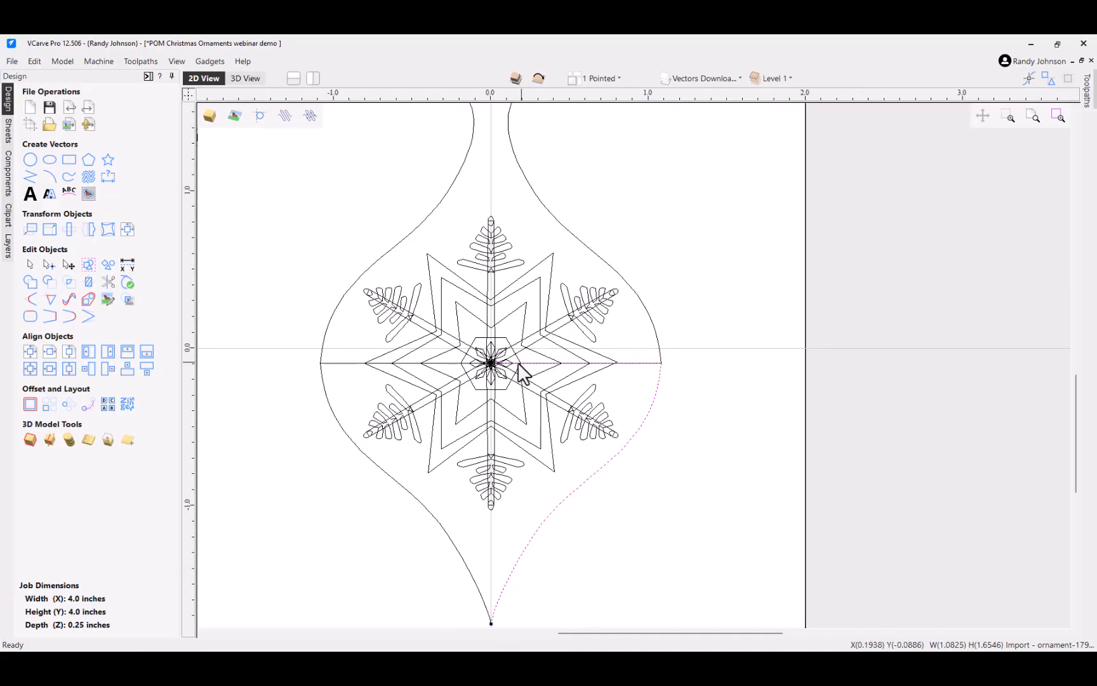
right_click(636, 366)
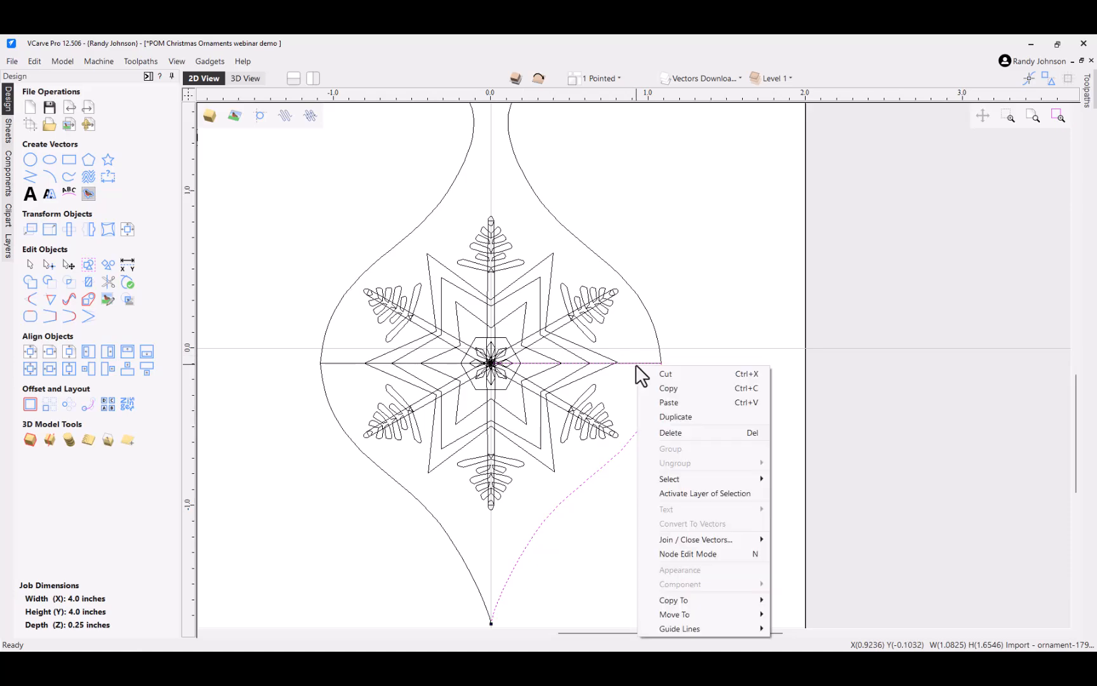
click(676, 553)
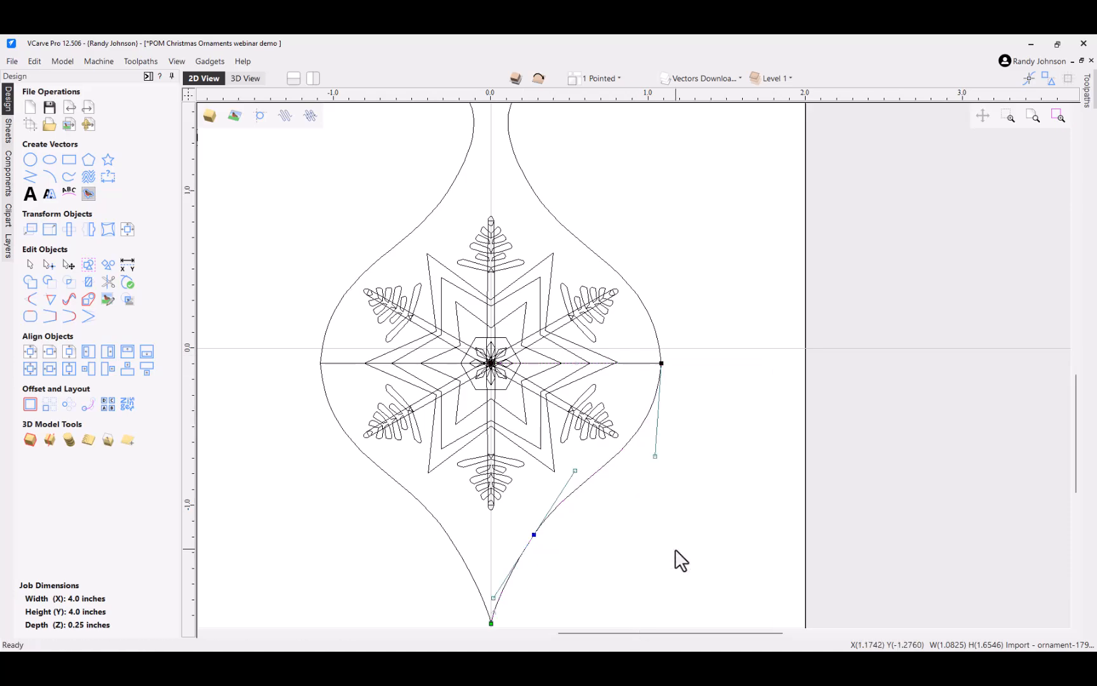
right_click(631, 367)
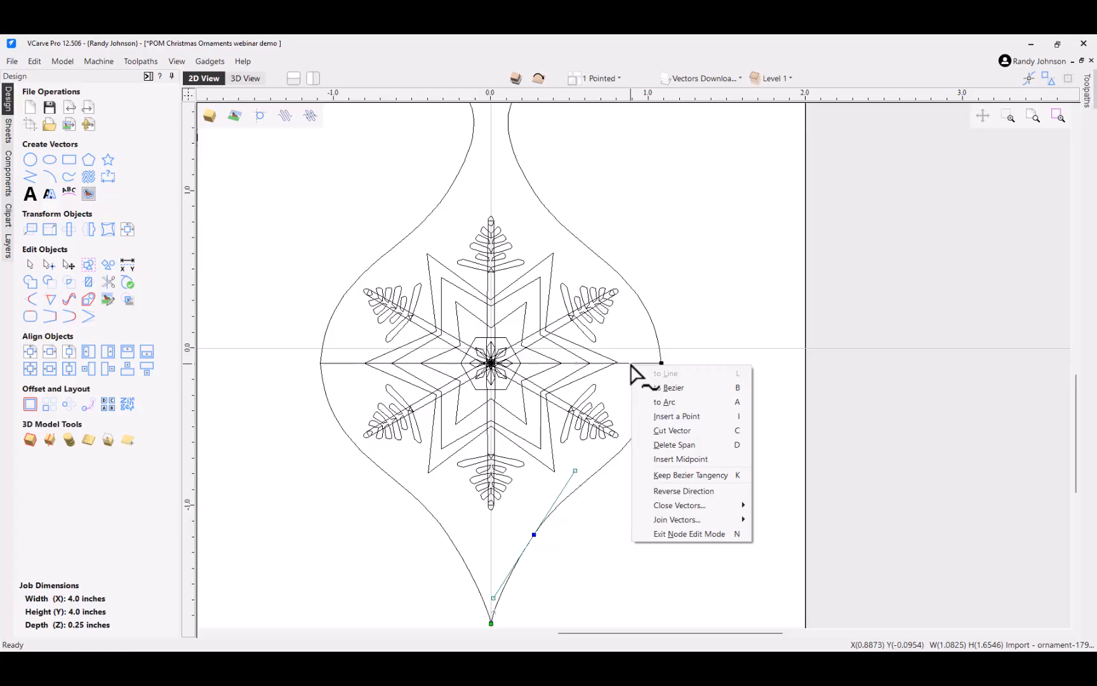
click(671, 445)
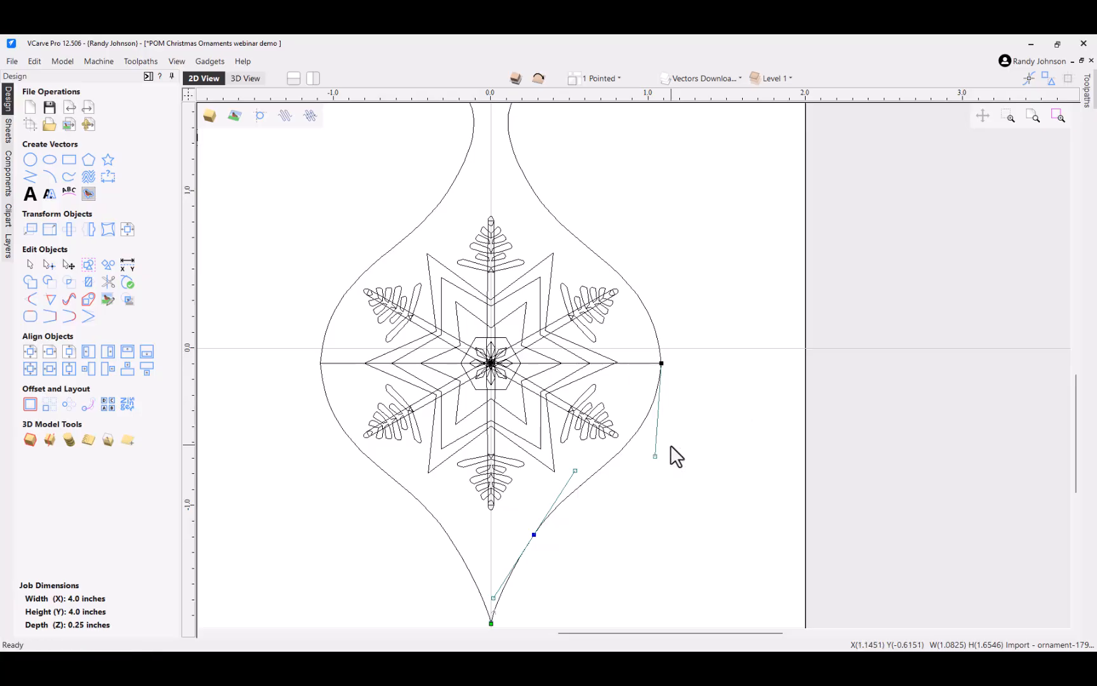
click(638, 367)
right_click(643, 375)
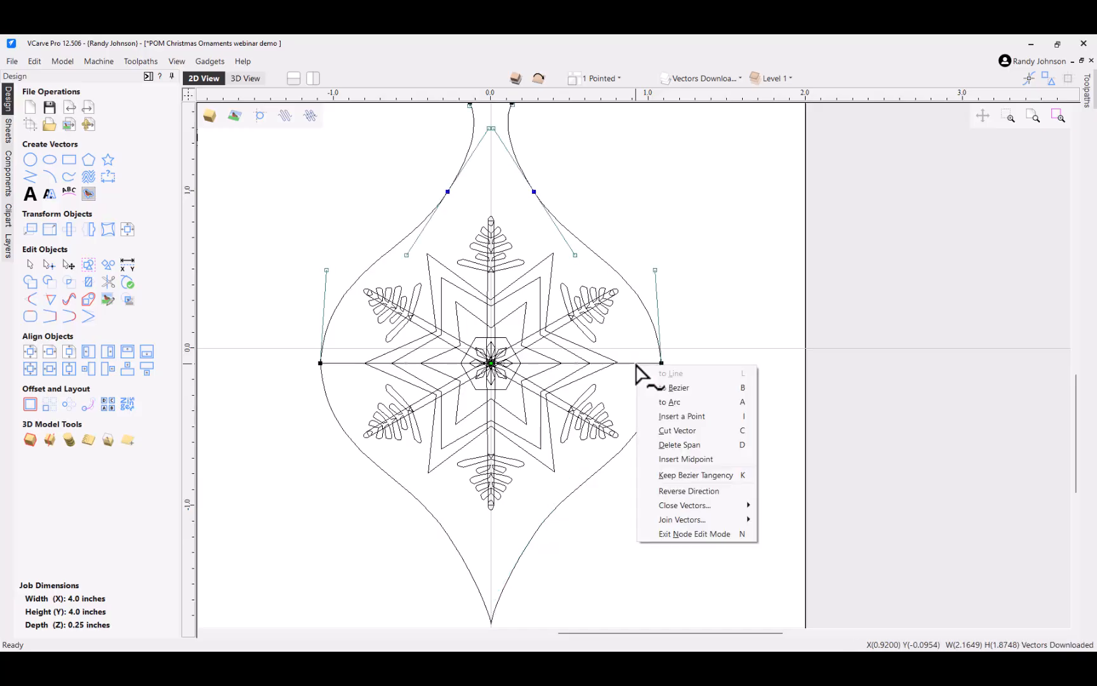
click(675, 443)
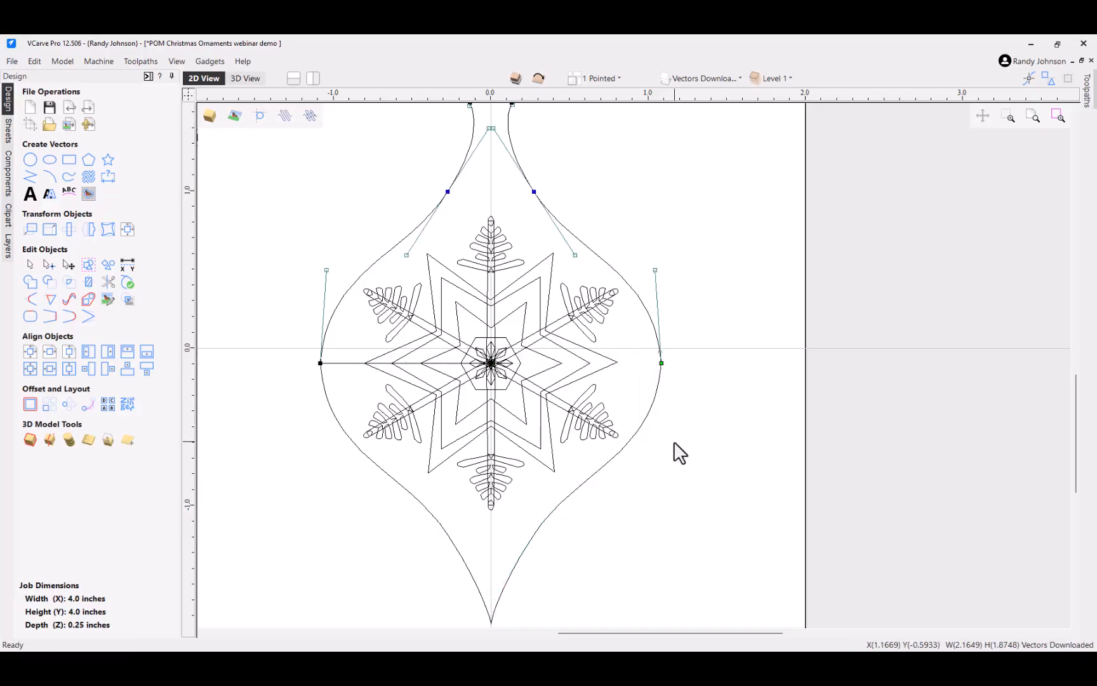
Step: Delete the two overlapping horizontal spans running from the snowflake's center to the outline's left edge
right_click(348, 367)
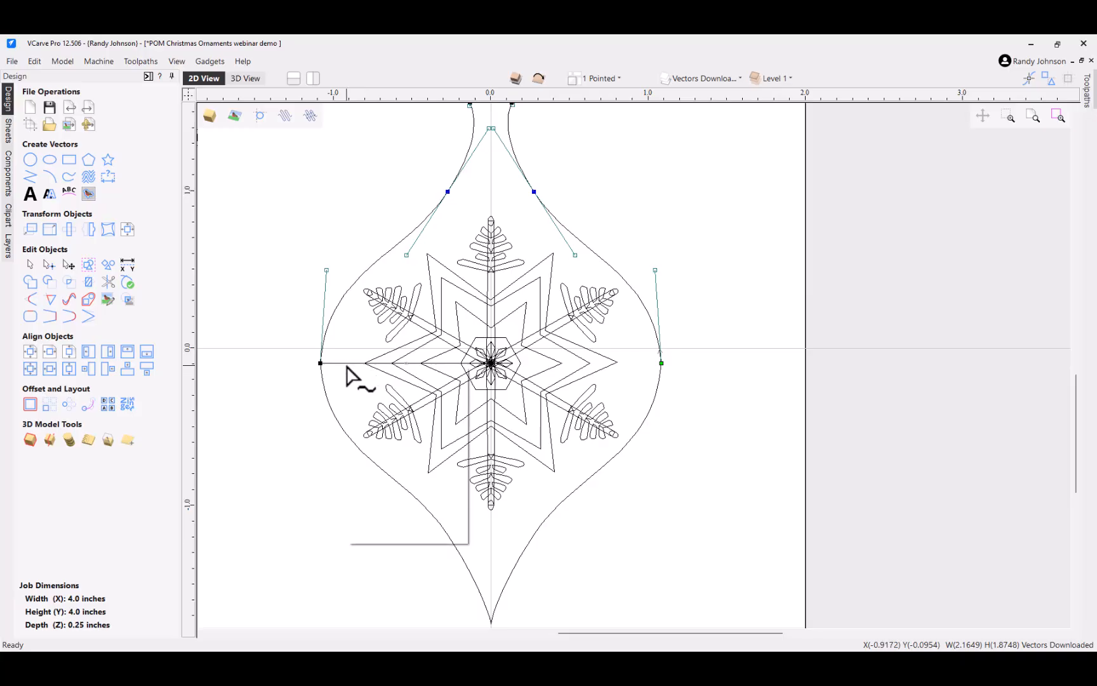
click(397, 448)
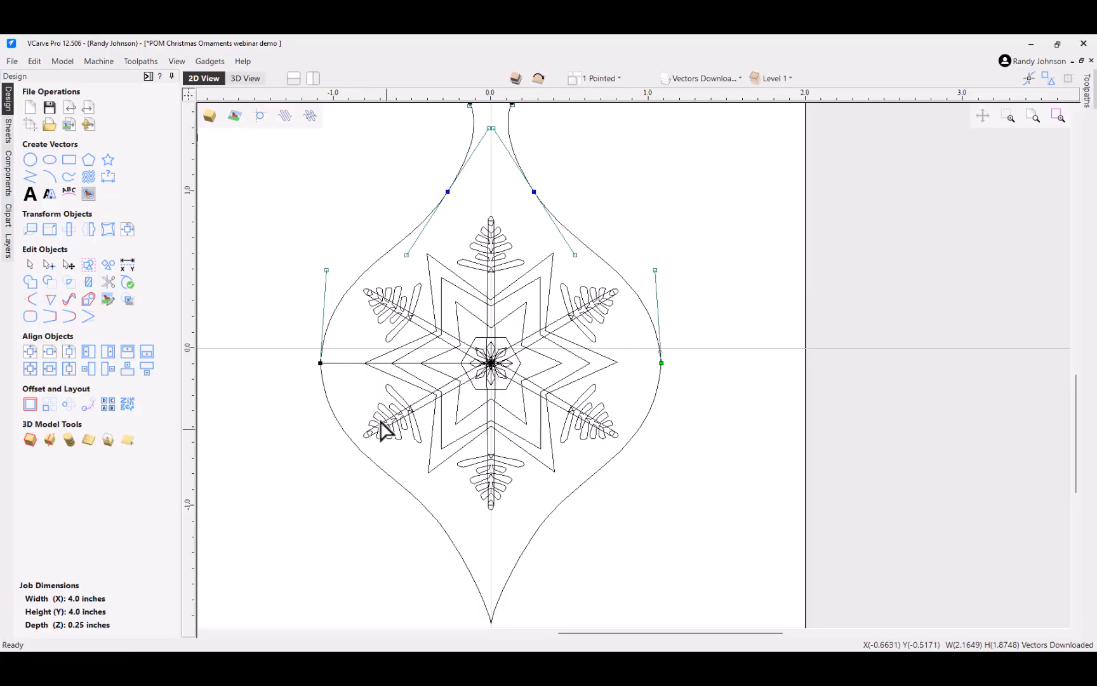
right_click(352, 367)
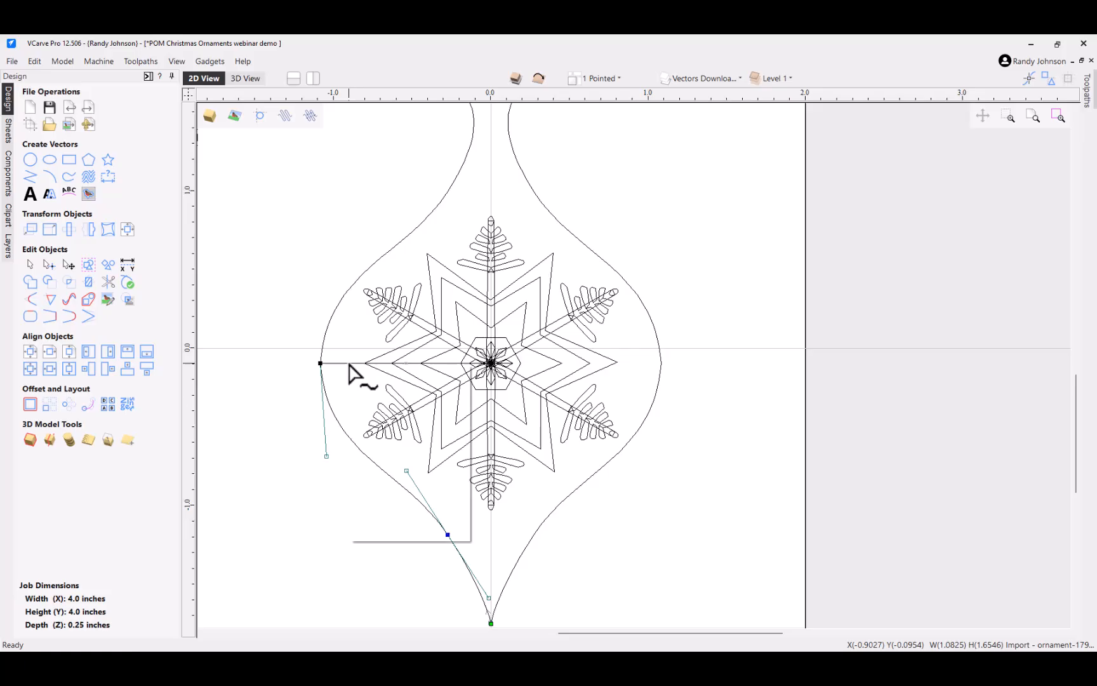
click(389, 443)
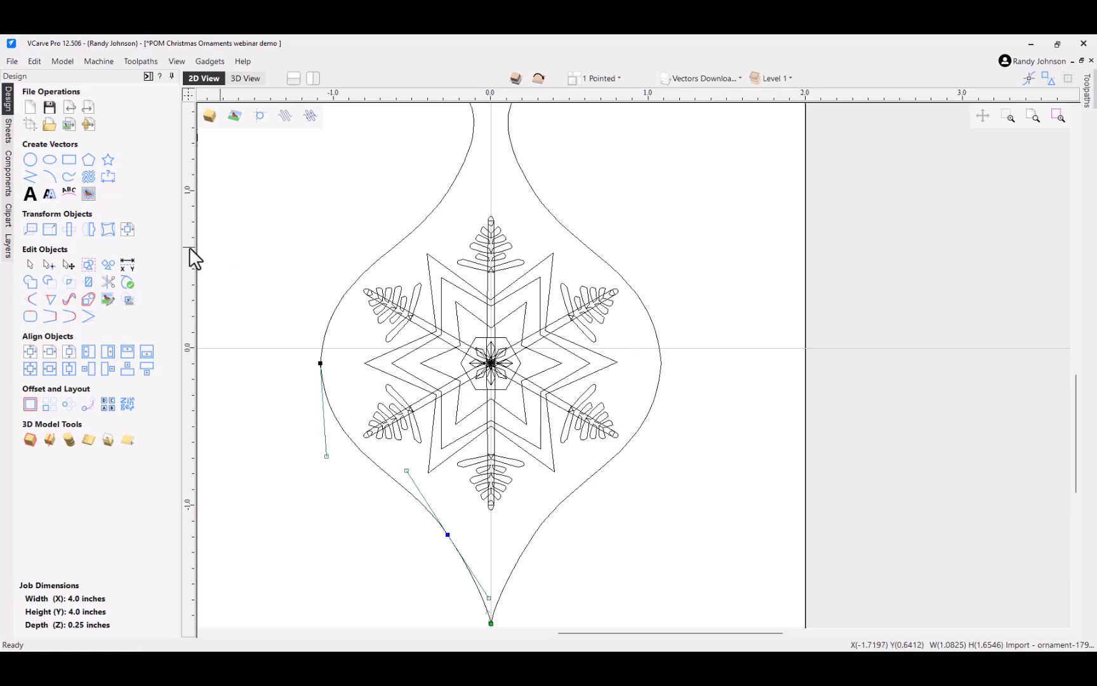
Step: Using the toolpath preview as reference, trim the upper-right arm's lines between the inner and outer stars and open the outer star's corner into the arm
click(109, 285)
scroll(349, 337, down, 3)
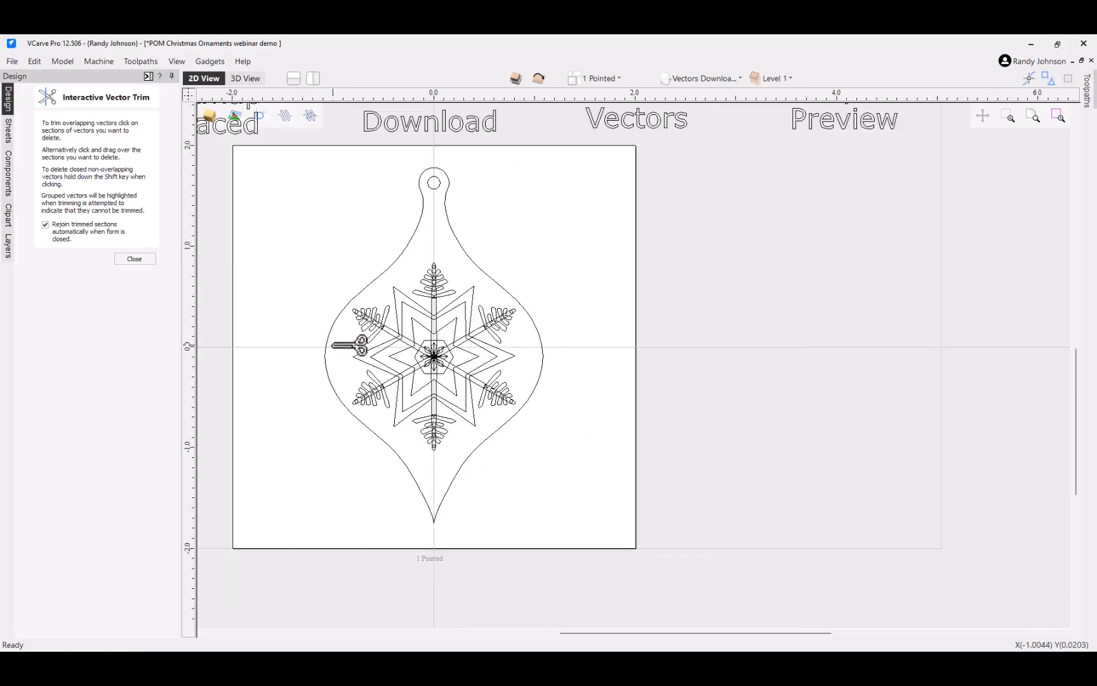
middle_drag(532, 255, 480, 535)
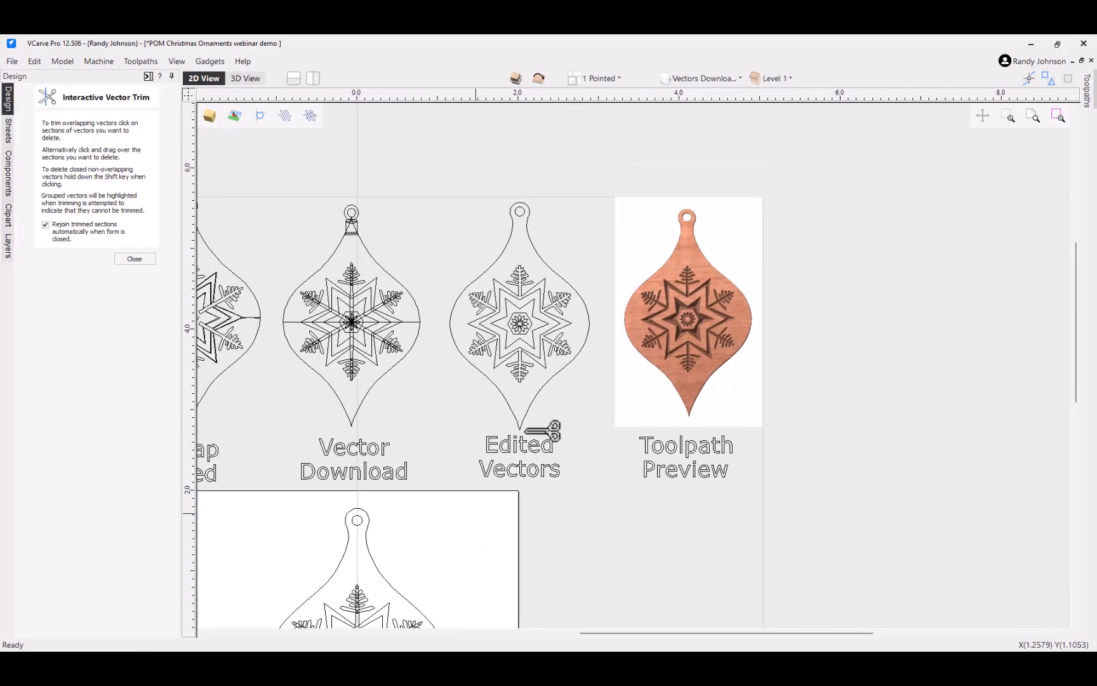
scroll(737, 283, up, 3)
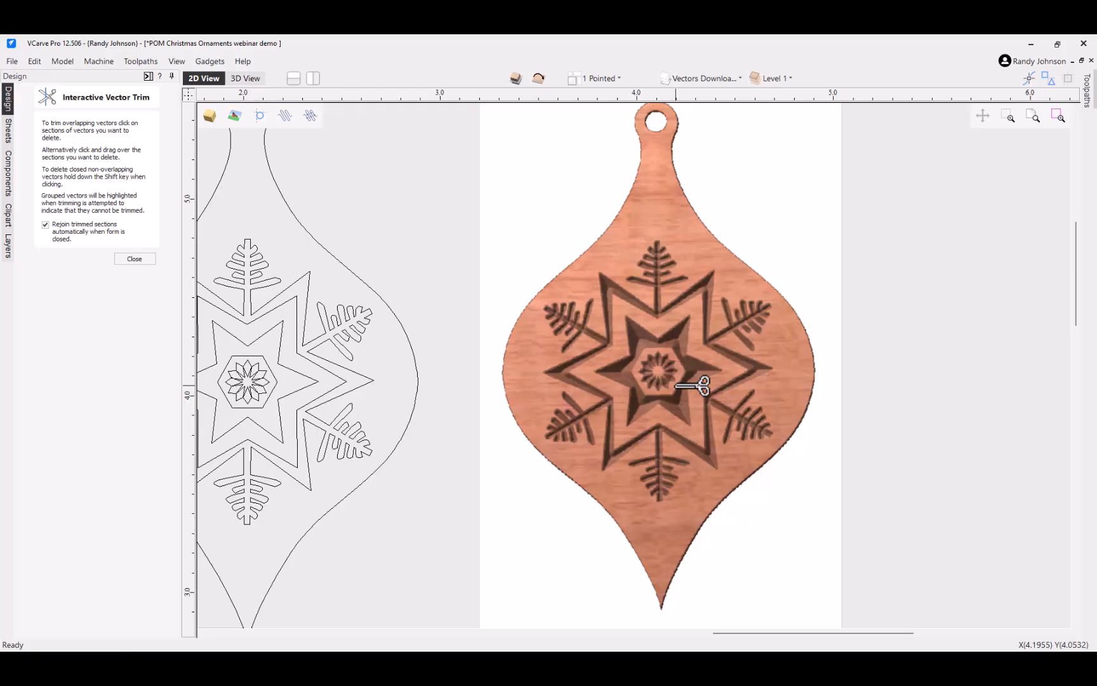
middle_drag(478, 480, 751, 100)
middle_drag(416, 471, 790, 50)
scroll(746, 121, down, 1)
scroll(630, 303, up, 3)
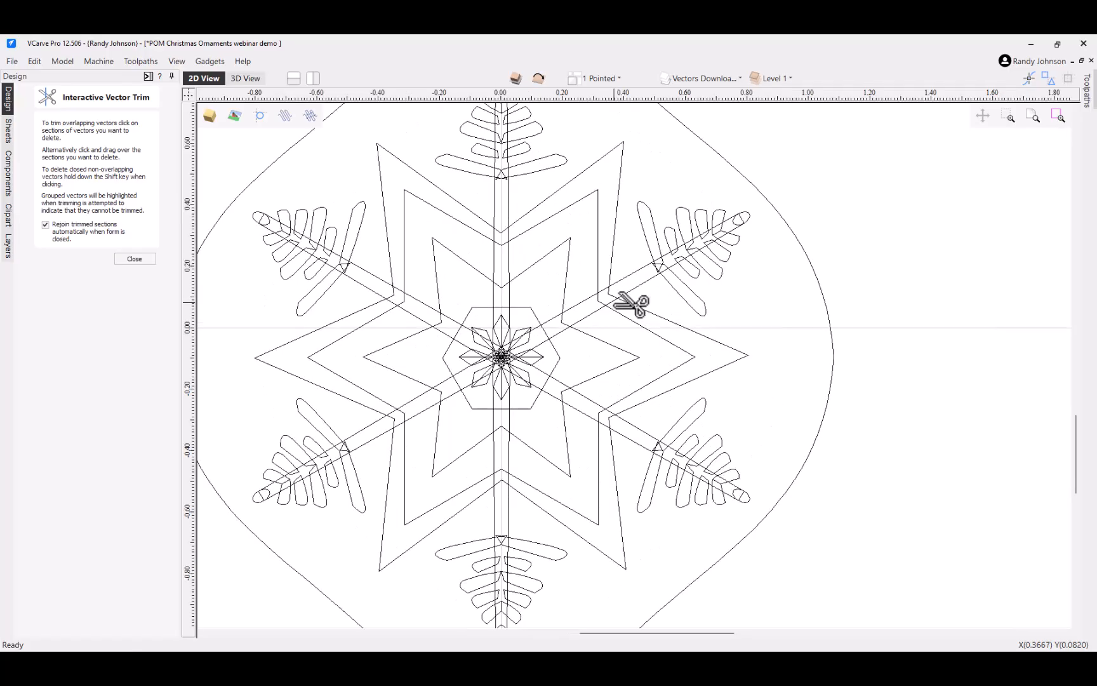
scroll(632, 305, up, 2)
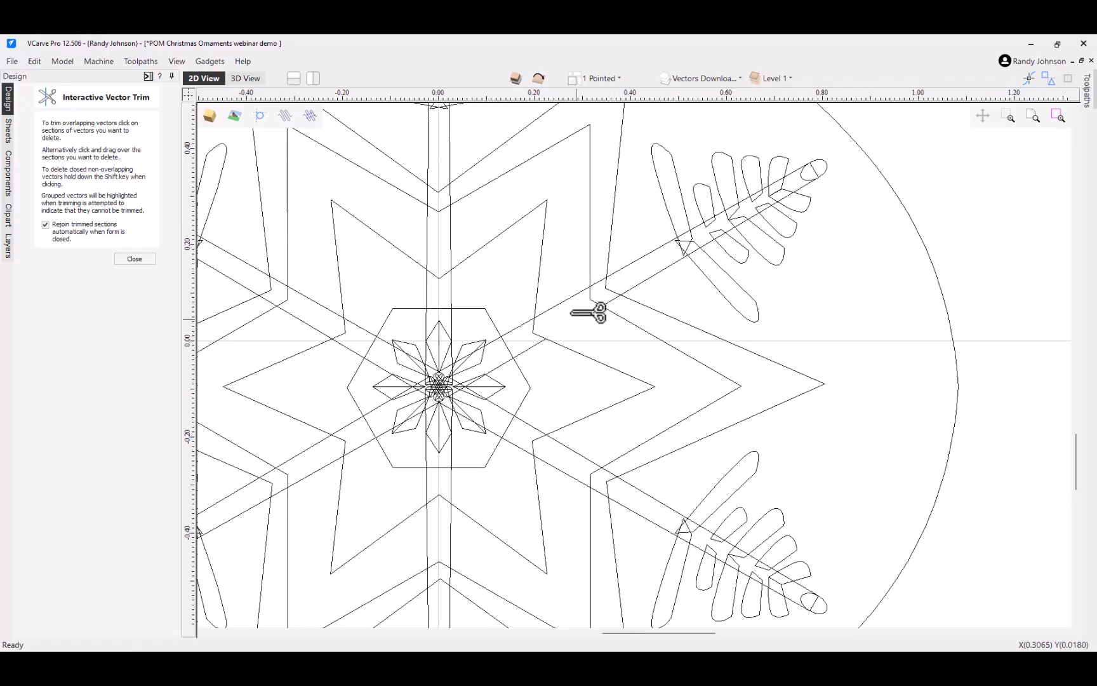
scroll(620, 277, up, 3)
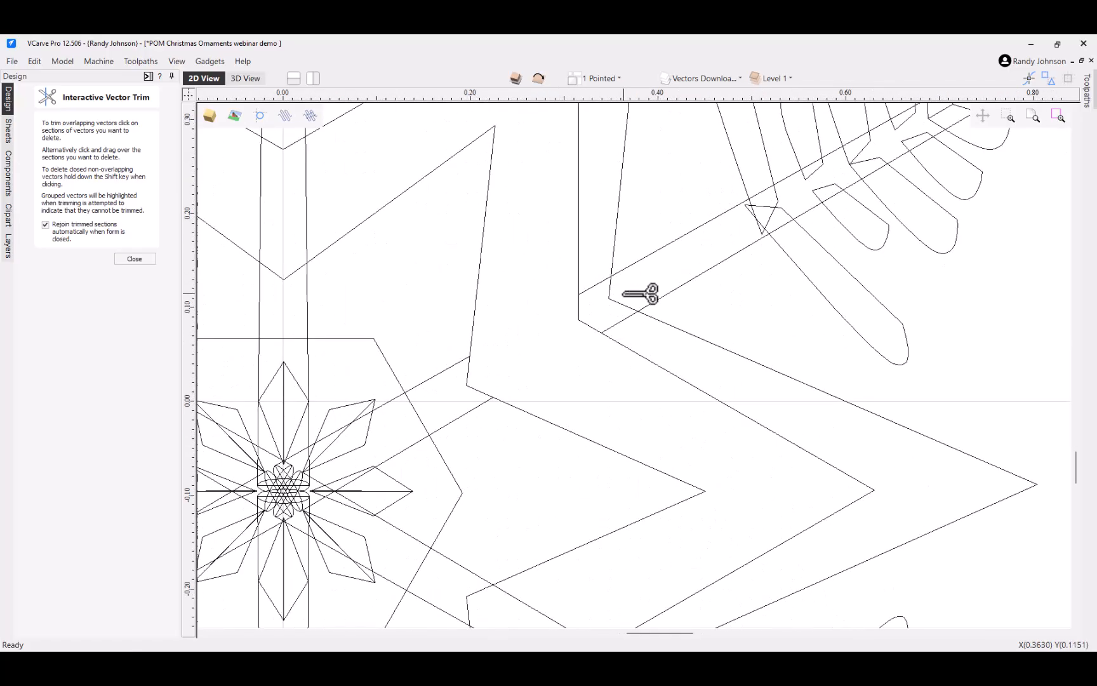
scroll(629, 337, down, 4)
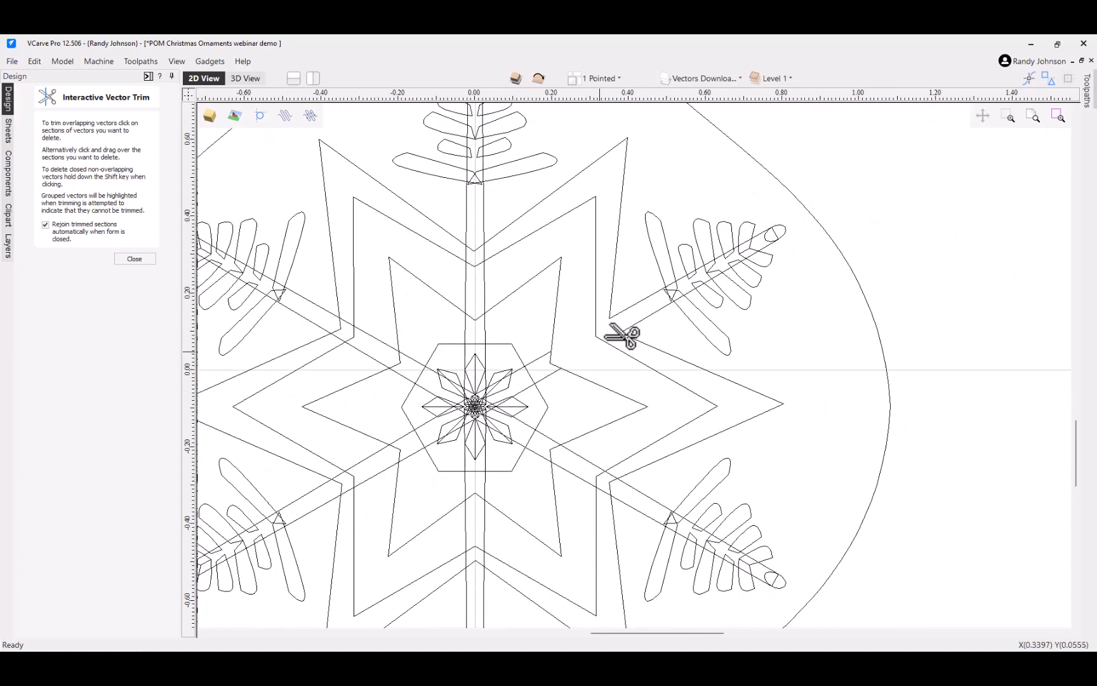
scroll(735, 235, up, 3)
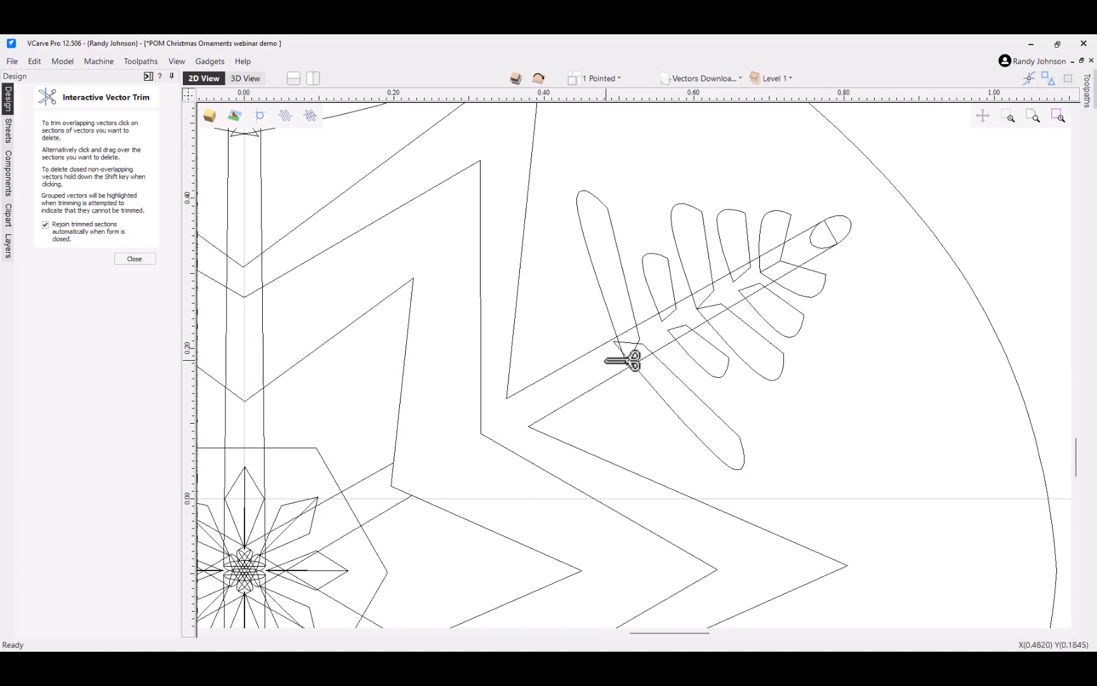
Step: Trim the overlapping segments inside the upper-right arm's stem and leaves, leaving one continuous branch outline
mouse_move(649, 346)
mouse_down()
mouse_move(833, 239)
mouse_move(764, 275)
mouse_move(796, 255)
mouse_move(708, 328)
mouse_move(664, 340)
mouse_move(696, 321)
mouse_move(710, 336)
mouse_up()
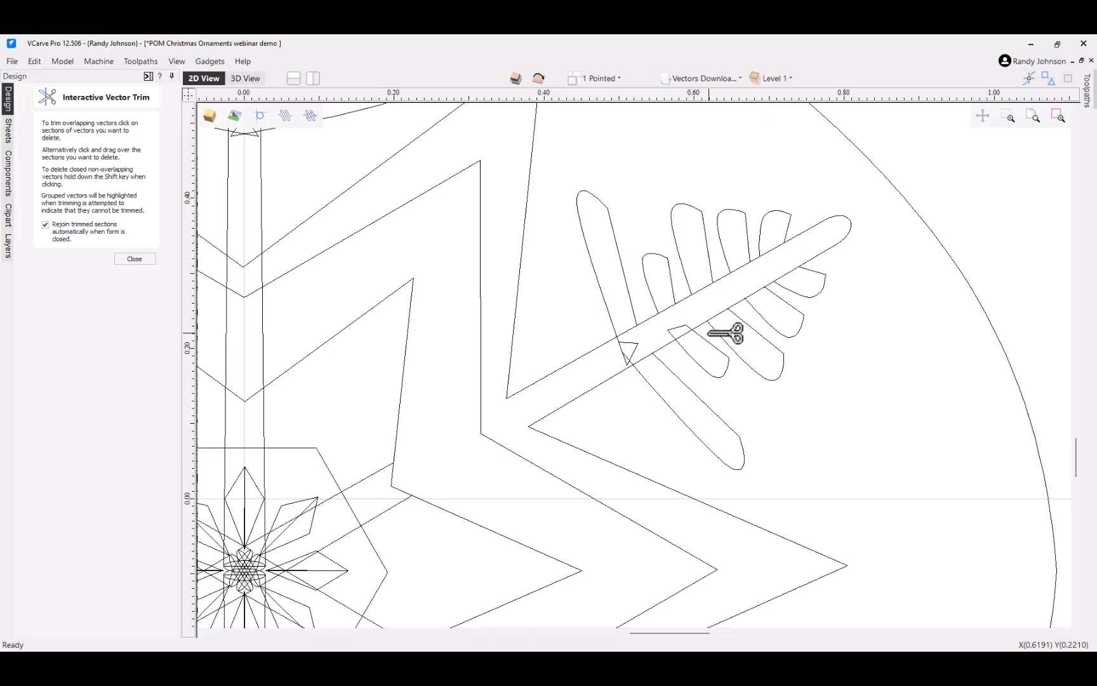
scroll(735, 292, up, 4)
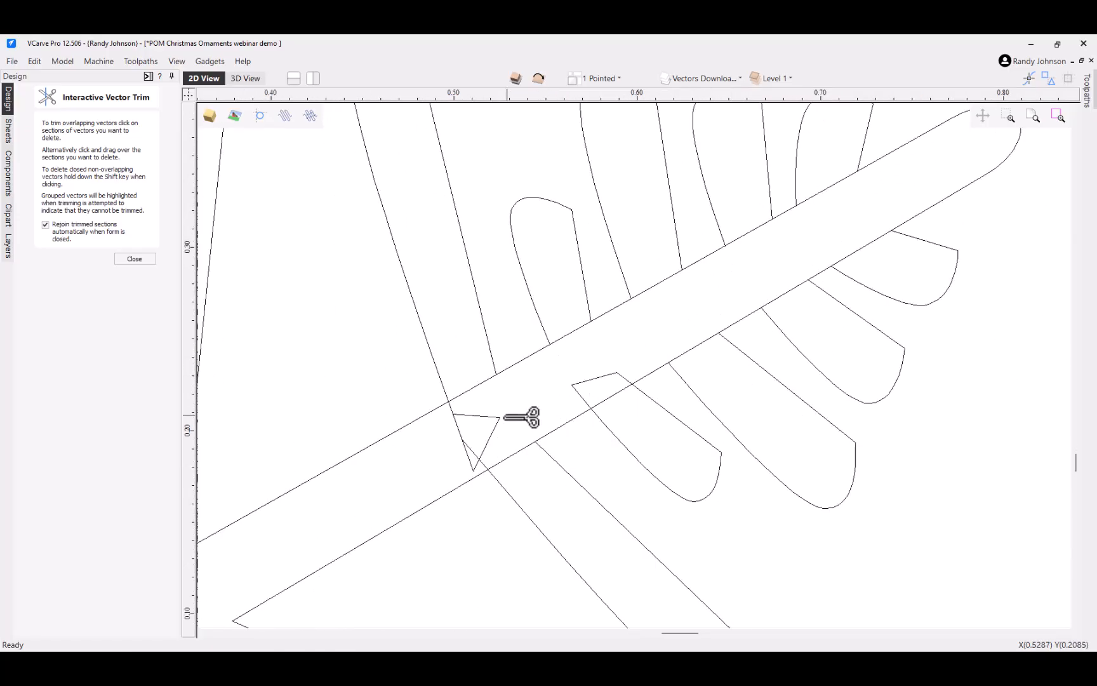
mouse_move(503, 417)
mouse_down()
mouse_move(459, 448)
mouse_move(466, 398)
mouse_move(456, 416)
mouse_move(561, 373)
mouse_move(571, 329)
mouse_move(613, 392)
mouse_move(522, 399)
mouse_move(511, 457)
mouse_move(622, 369)
mouse_move(696, 365)
mouse_move(651, 283)
mouse_move(786, 286)
mouse_move(744, 216)
mouse_move(832, 228)
mouse_move(823, 192)
mouse_move(821, 201)
mouse_up()
scroll(764, 250, down, 8)
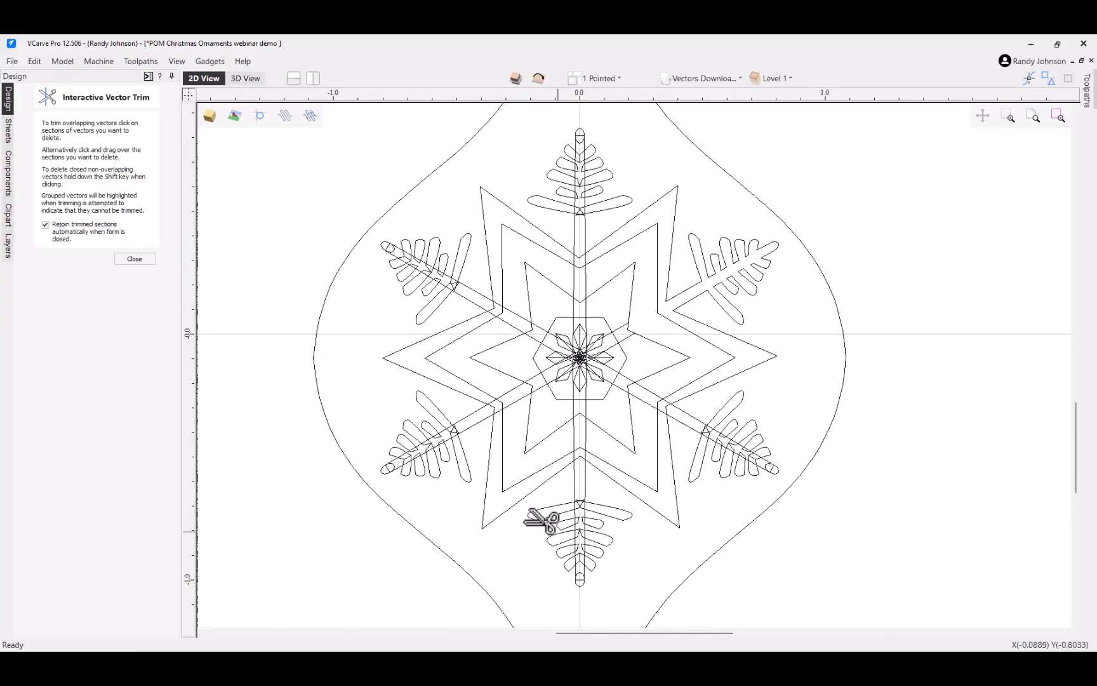
Step: Trim the lower-right and bottom arms' lines between the inner and outer stars and open the outer star's corners into both arms
scroll(692, 430, up, 3)
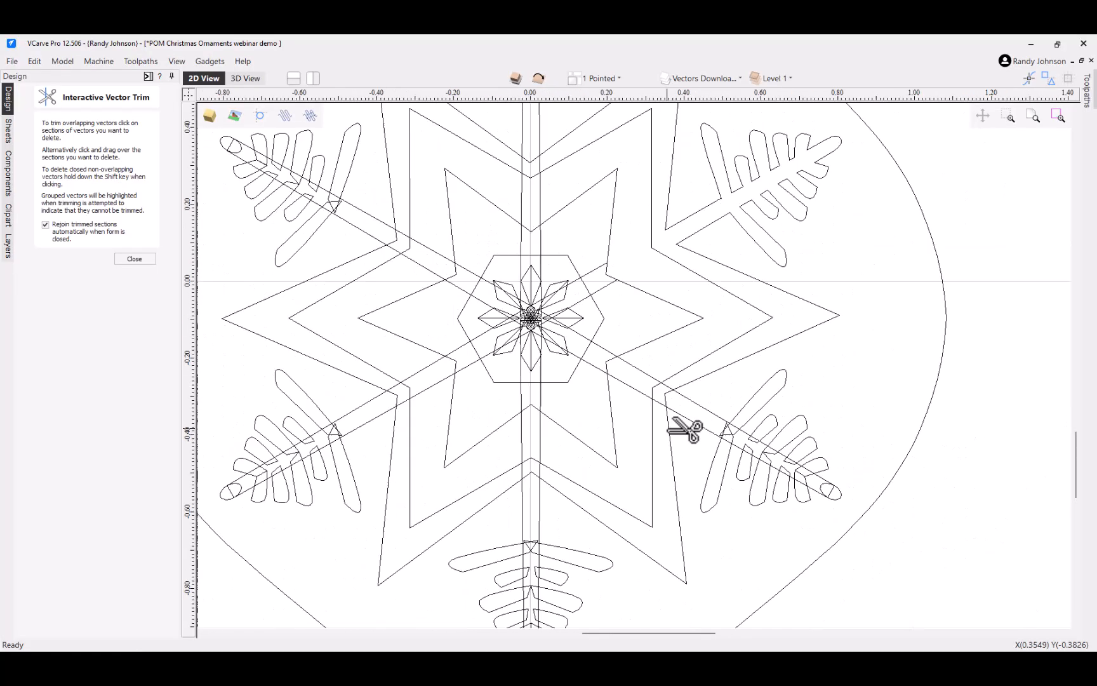
scroll(677, 428, up, 4)
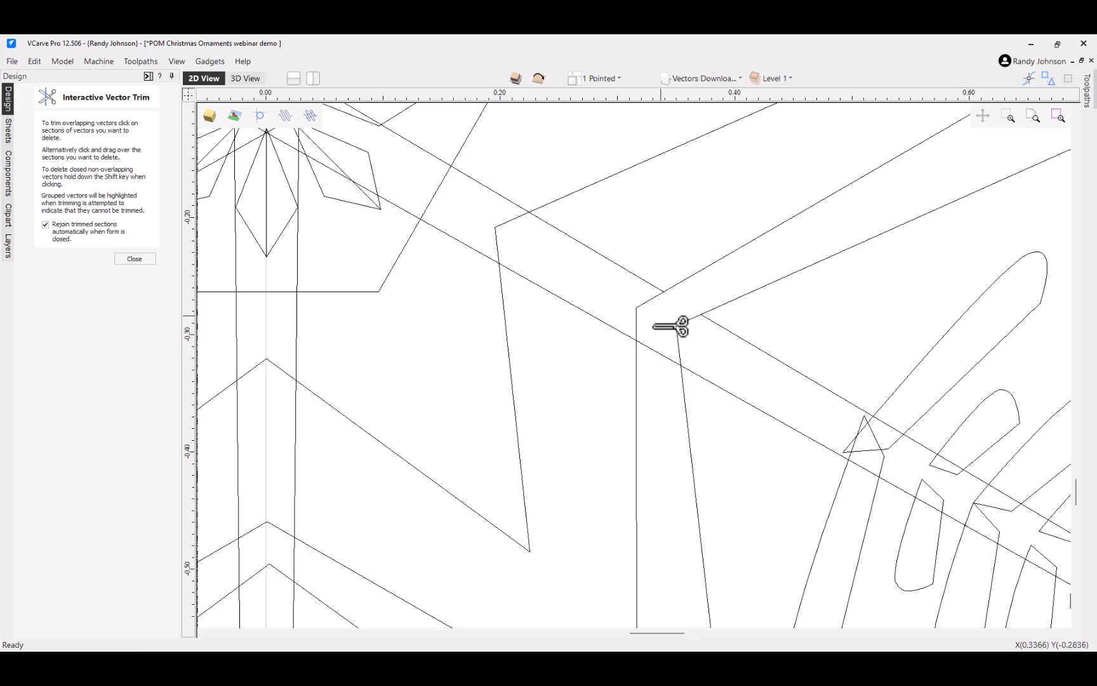
scroll(681, 326, down, 5)
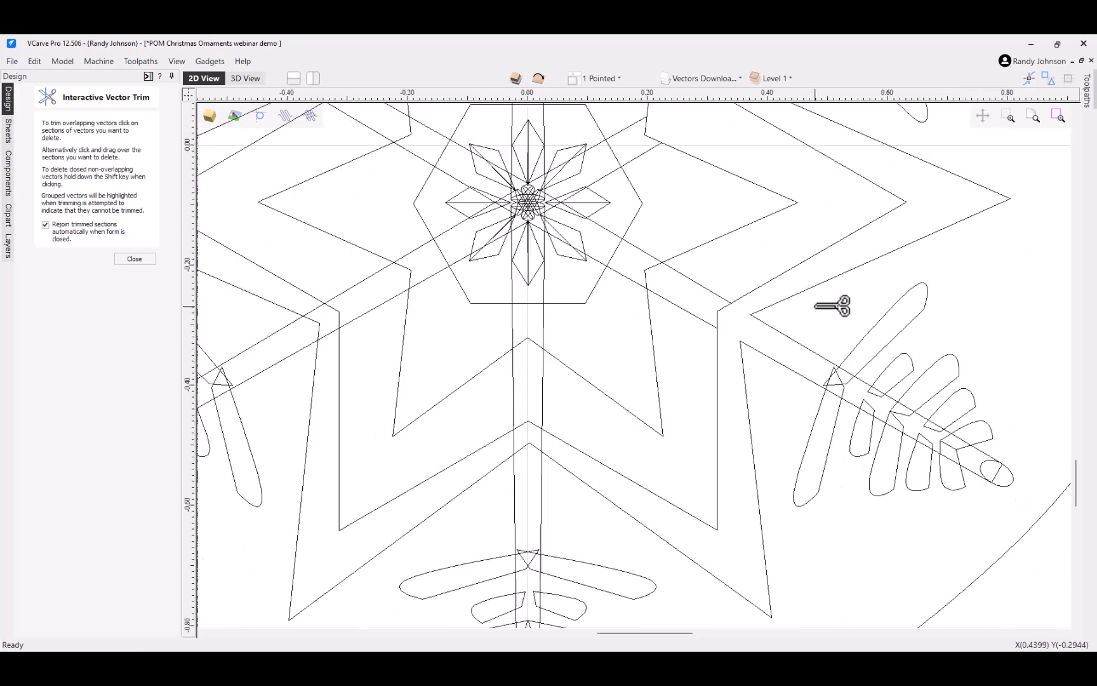
scroll(583, 452, up, 3)
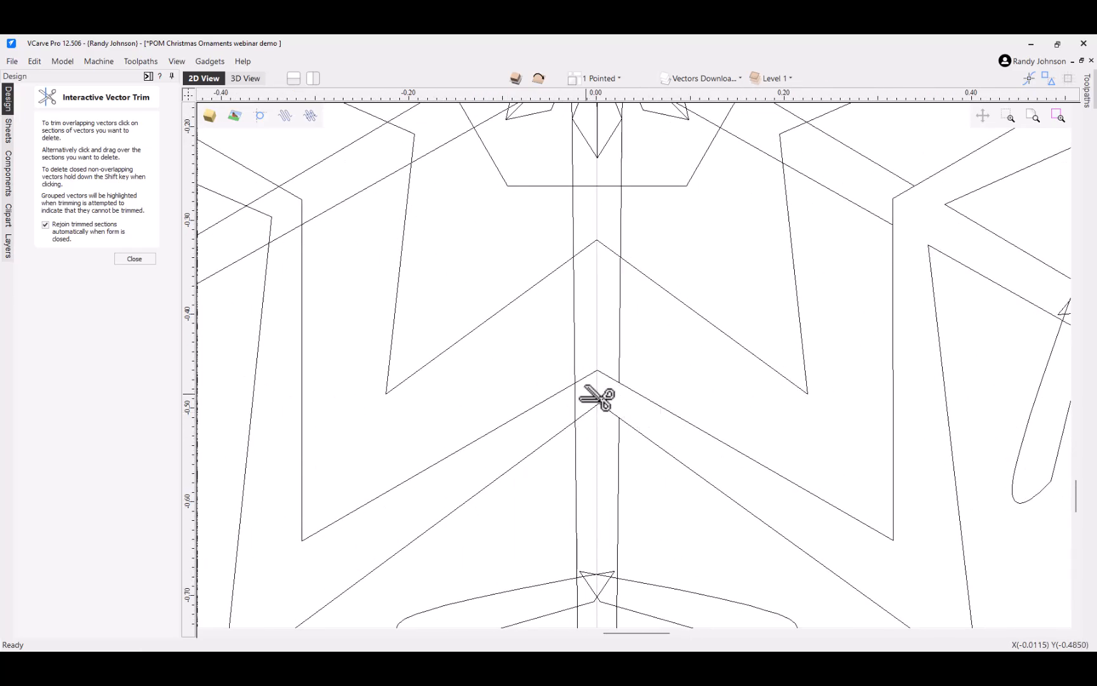
scroll(681, 432, down, 3)
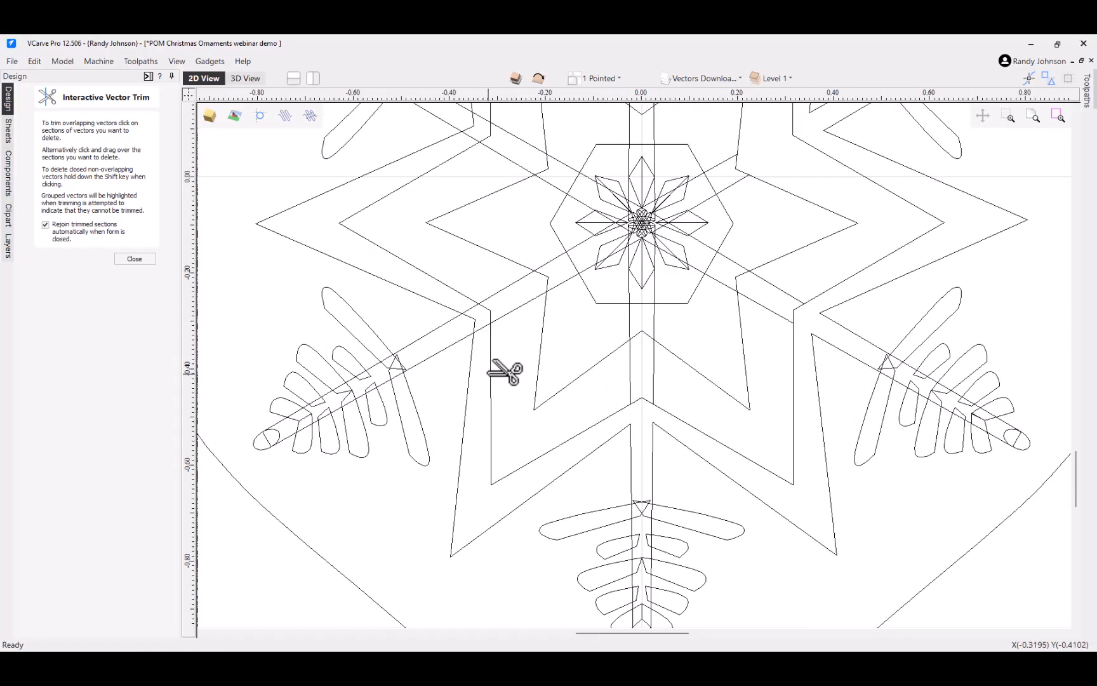
Step: Trim the lower-left, upper-left and top arms' lines between the stars, open the outer star into them, and finish trimming
scroll(476, 321, up, 3)
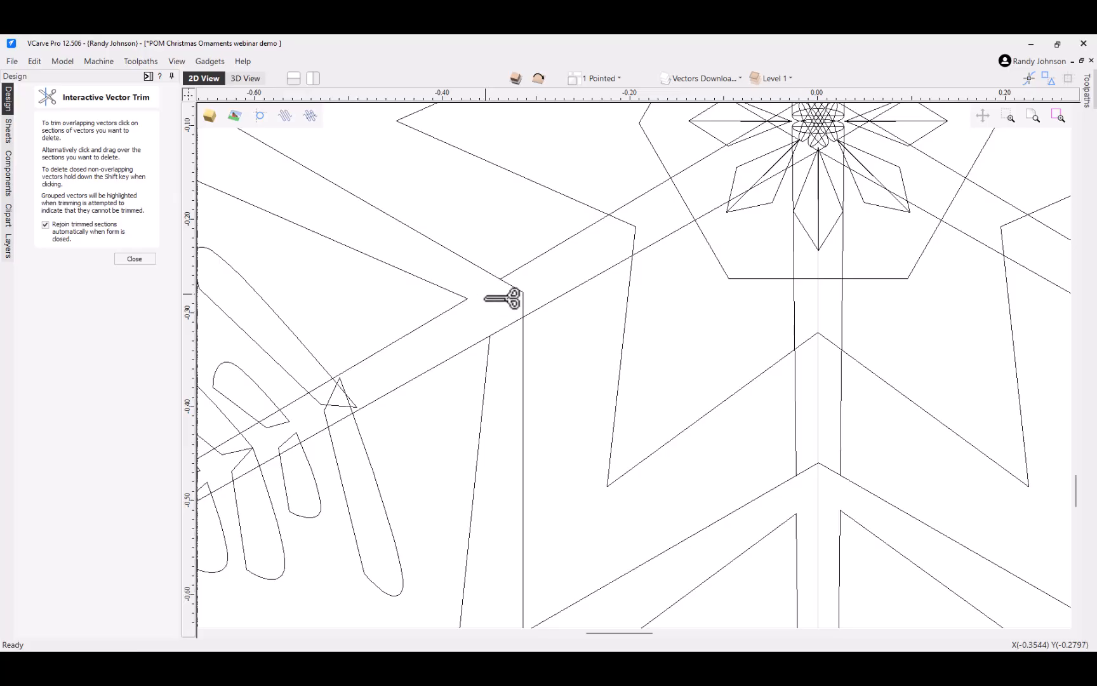
scroll(519, 401, down, 3)
scroll(482, 233, up, 4)
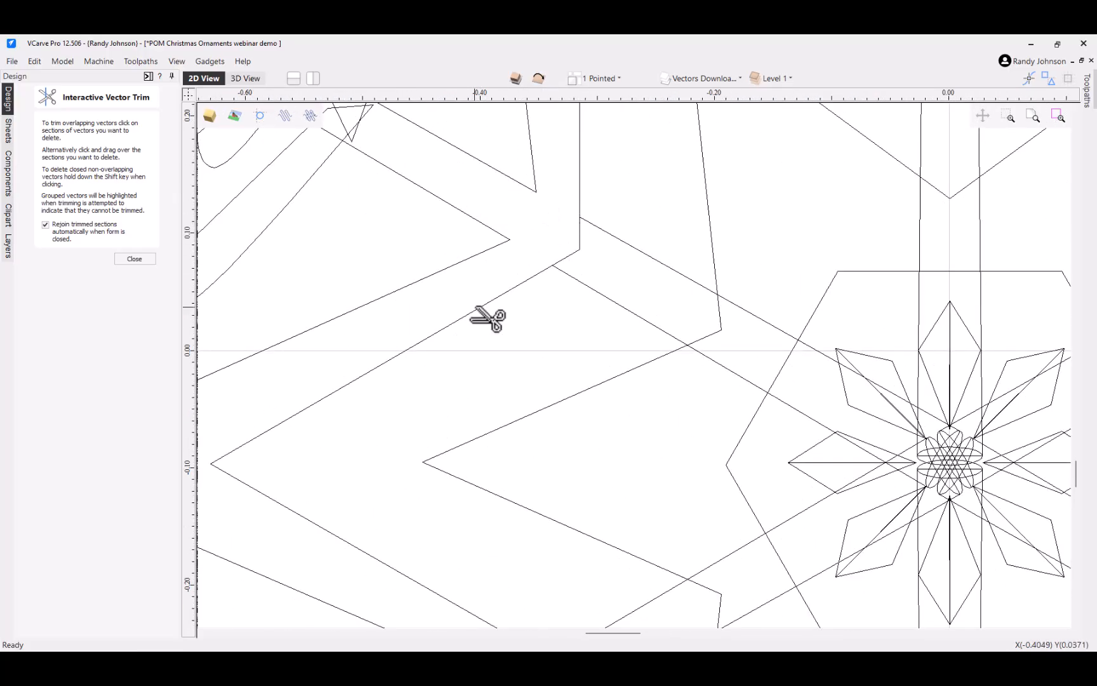
scroll(637, 274, down, 3)
scroll(681, 176, up, 3)
click(682, 221)
click(625, 227)
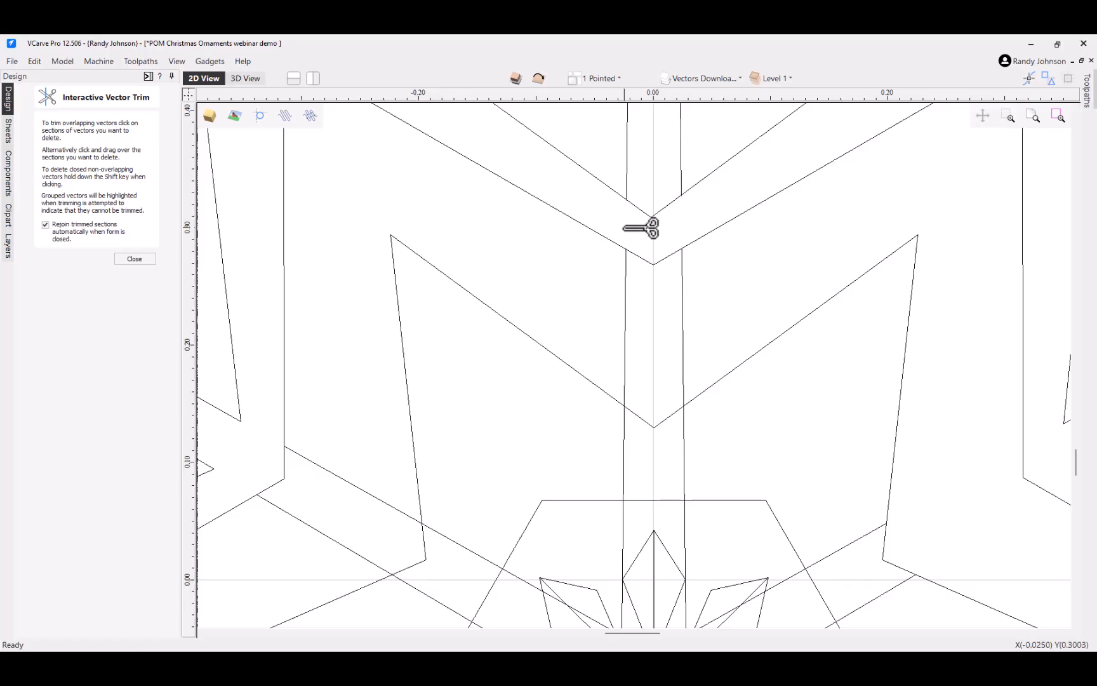
click(645, 215)
click(135, 260)
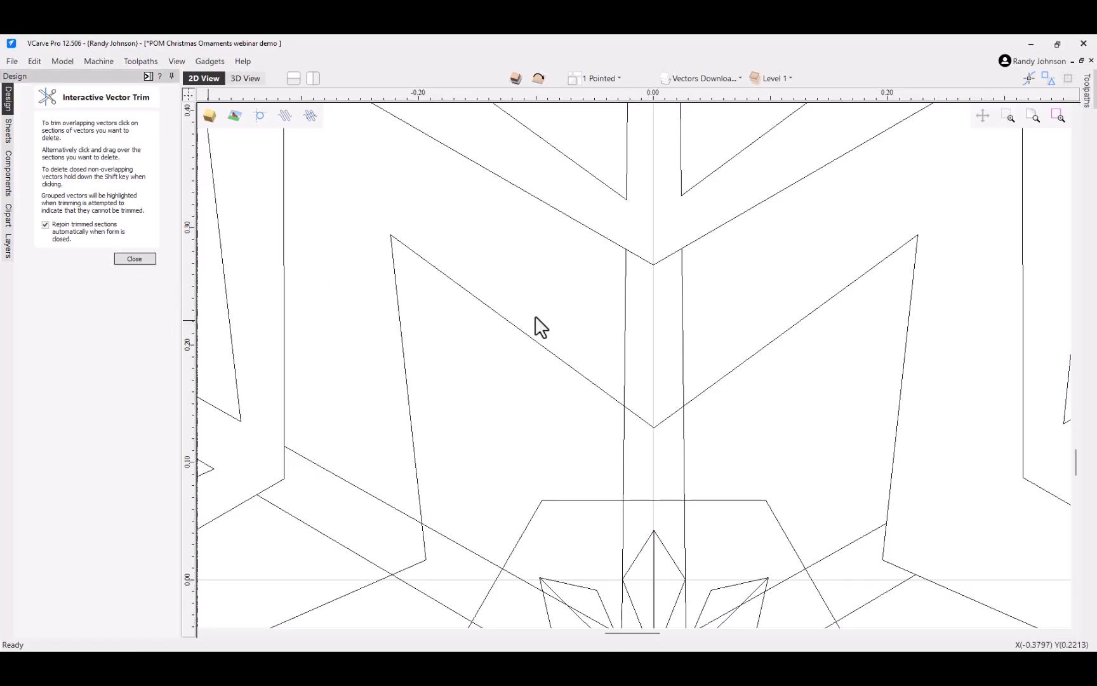
Step: Delete all leftover arm spans running from the snowflake's center through the hexagon and innermost star
scroll(560, 309, down, 4)
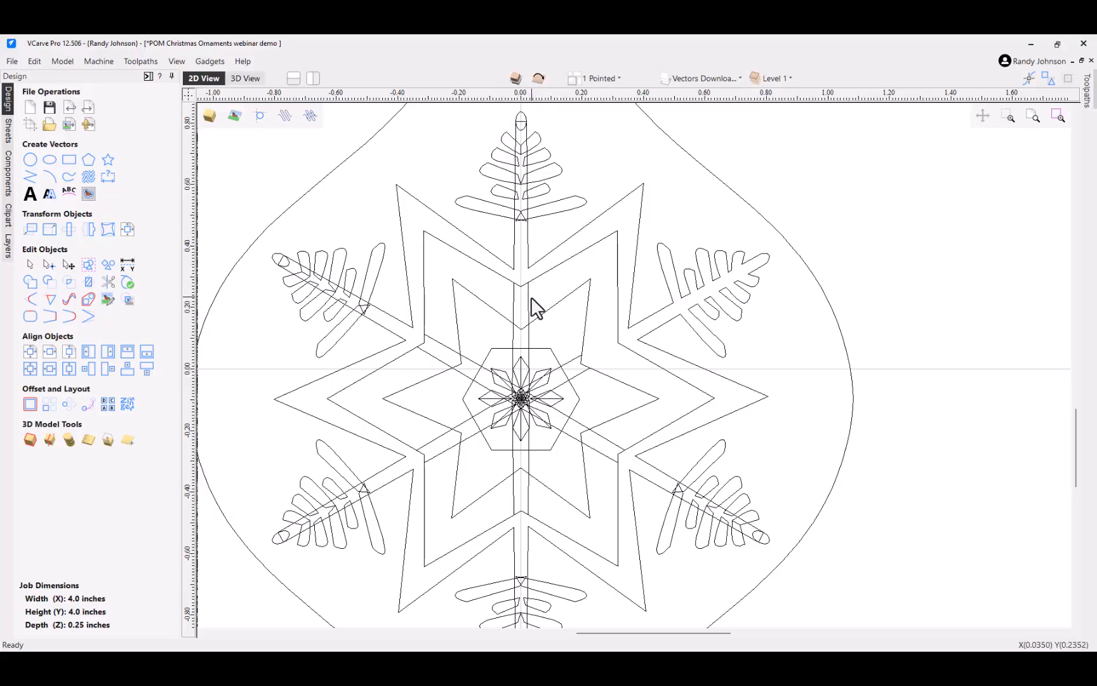
click(527, 307)
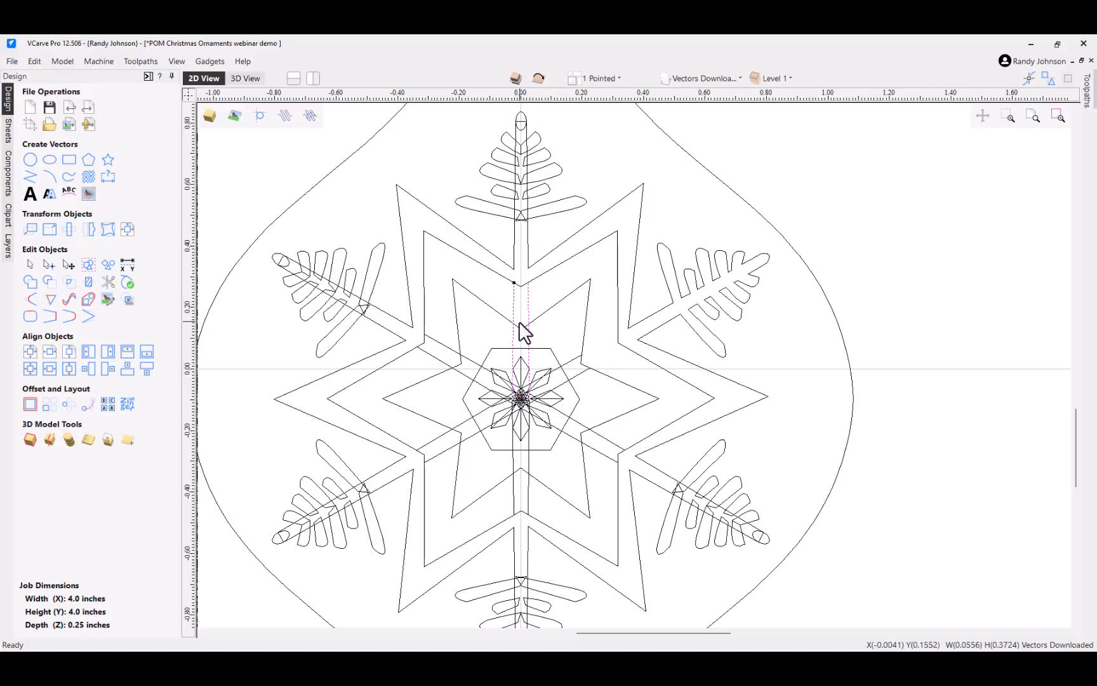
scroll(525, 330, up, 1)
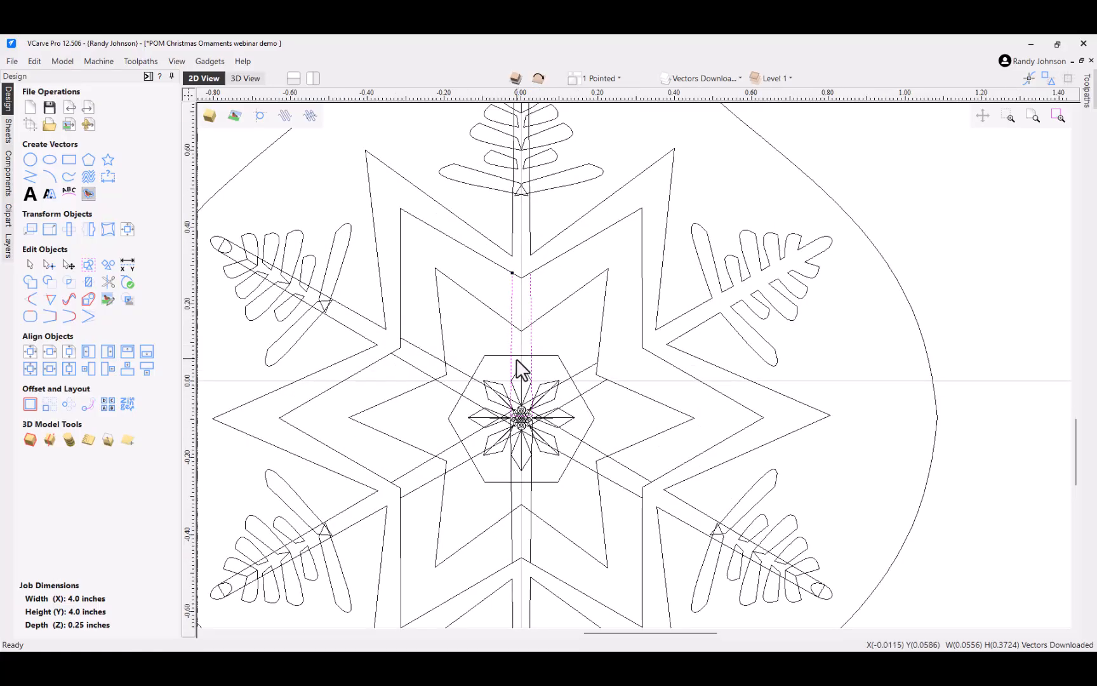
key(Delete)
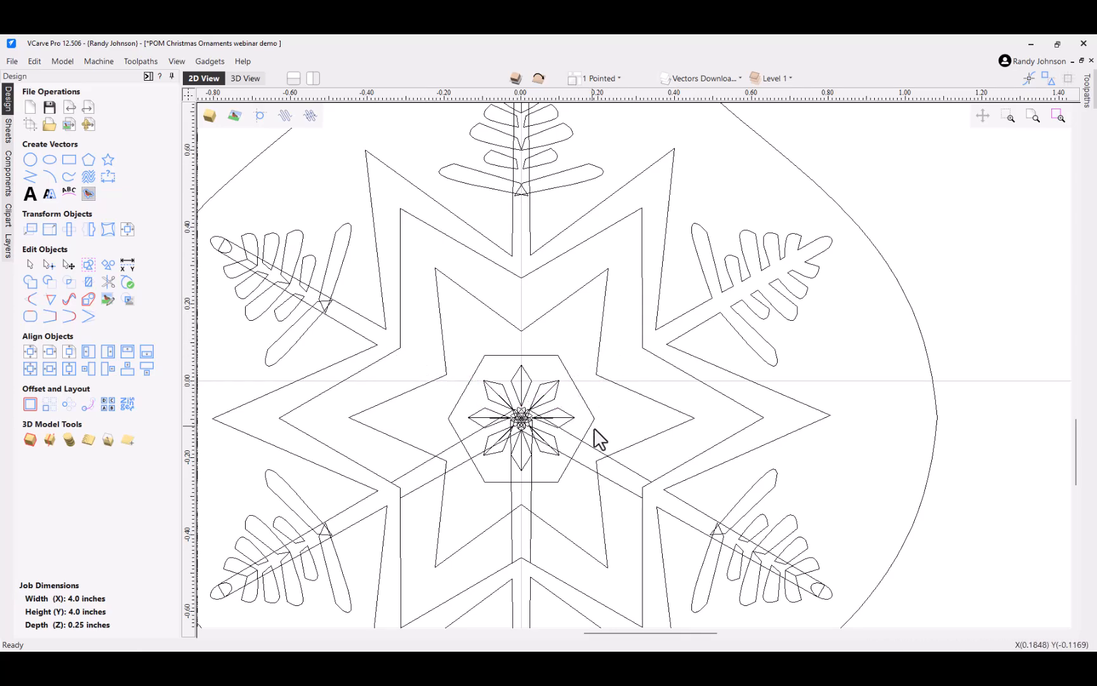
click(583, 459)
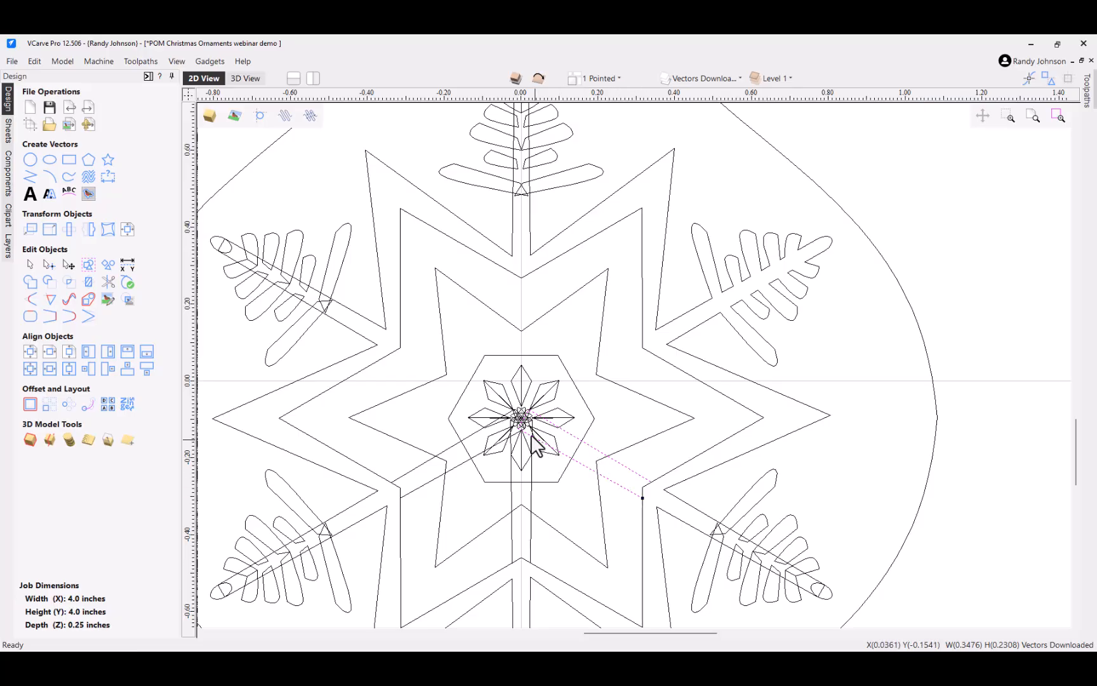
key(Delete)
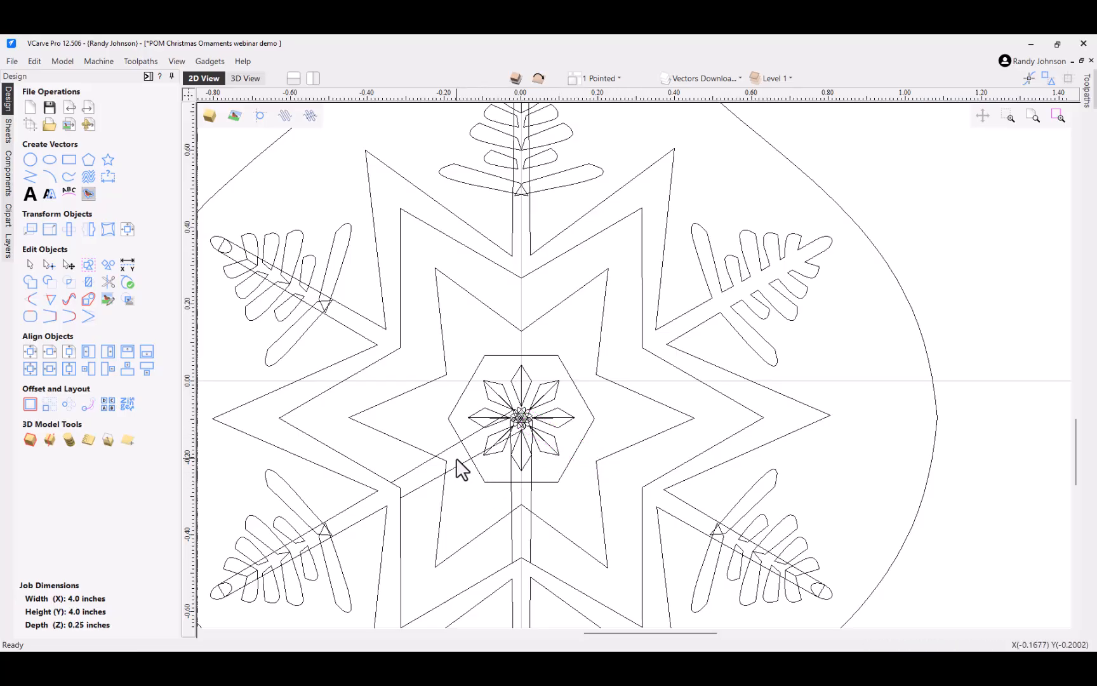
click(457, 459)
key(Delete)
click(523, 495)
key(Delete)
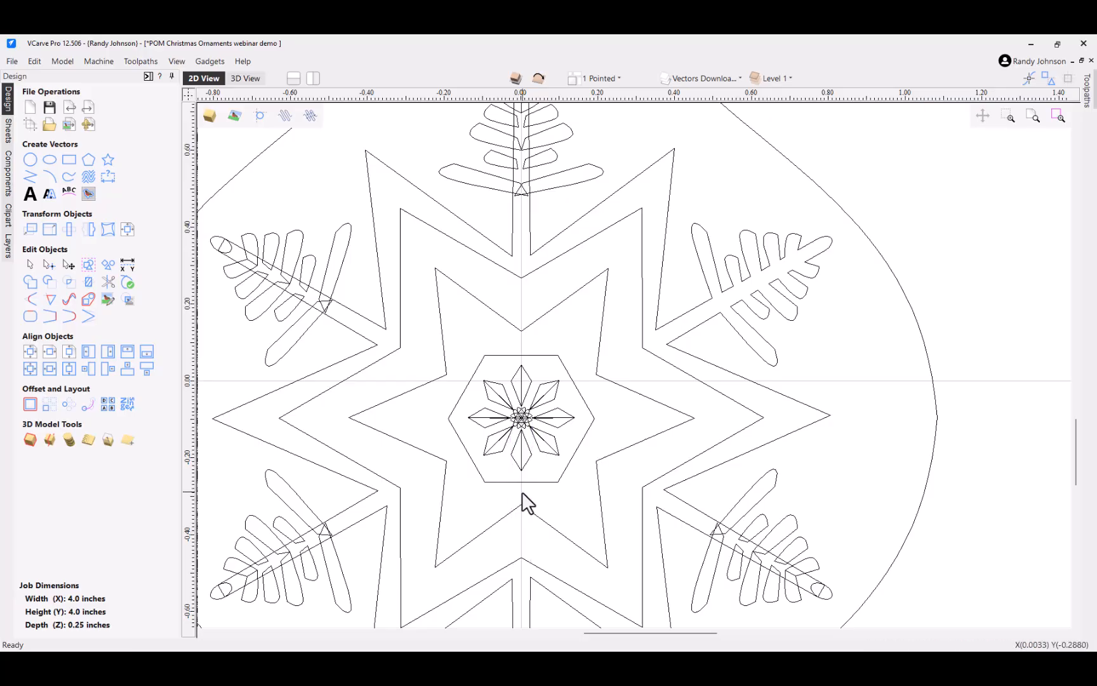
Step: Delete the six overlapping ellipses at the snowflake's center, keeping the surrounding diamonds
scroll(519, 424, down, 2)
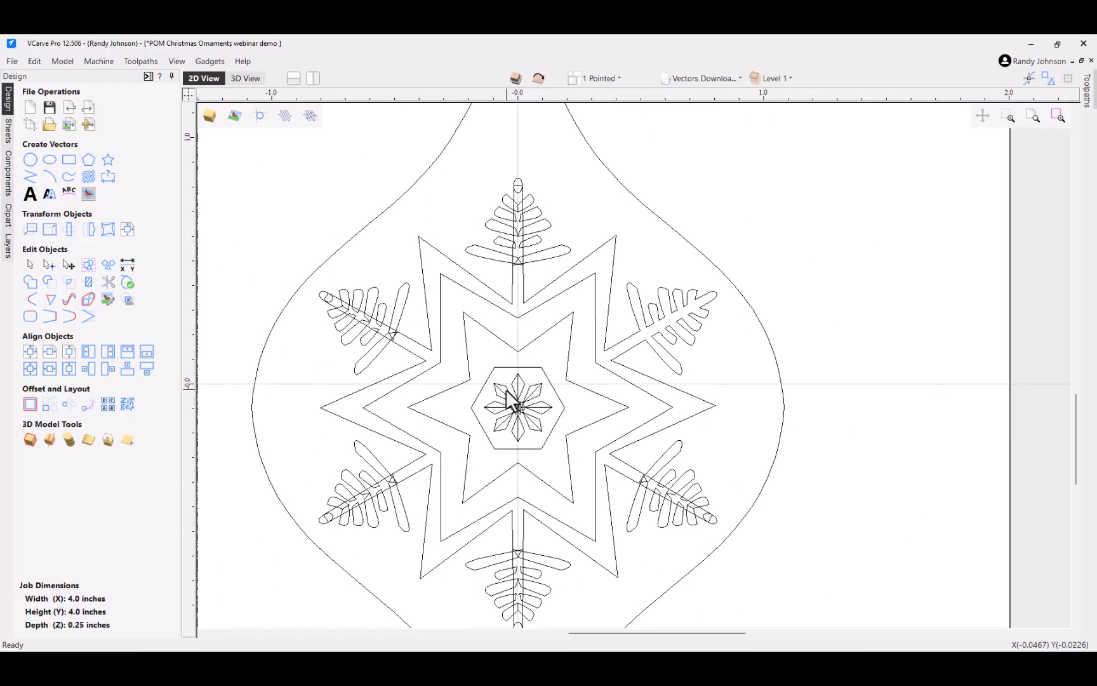
scroll(521, 404, up, 4)
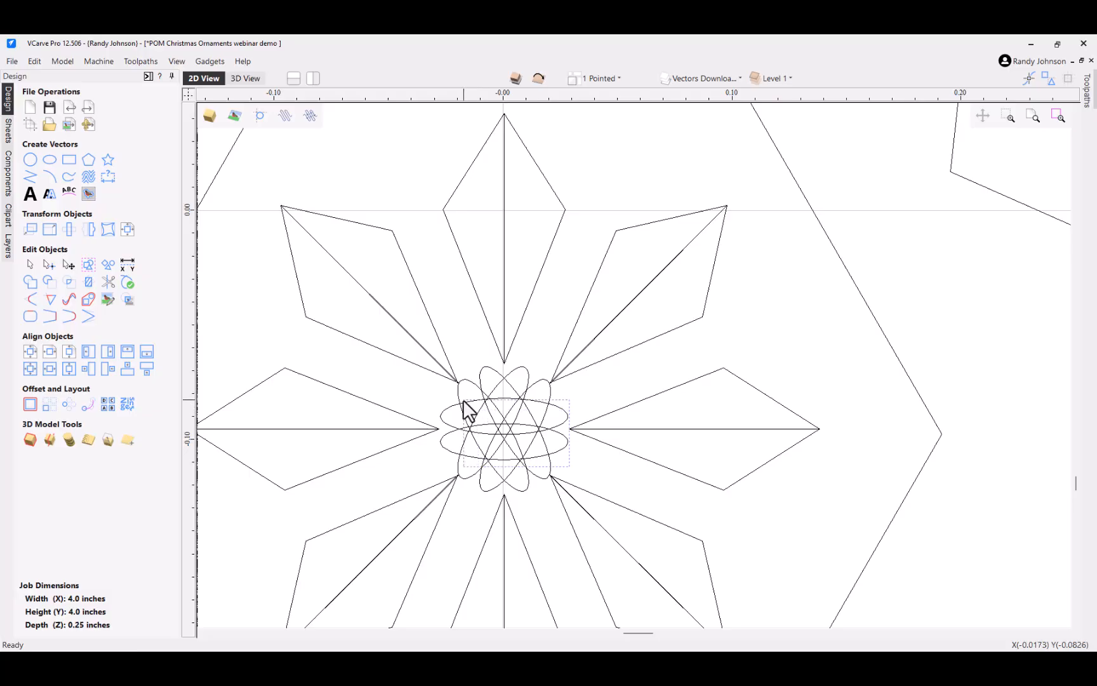
drag(463, 400, 454, 395)
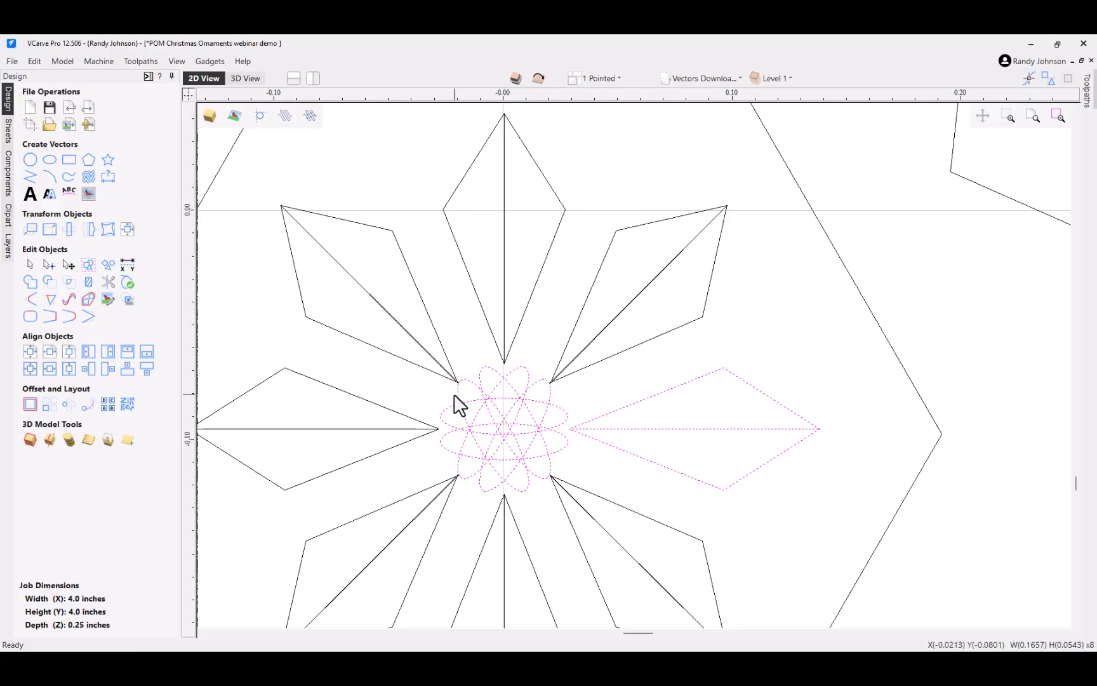
shift+click(615, 408)
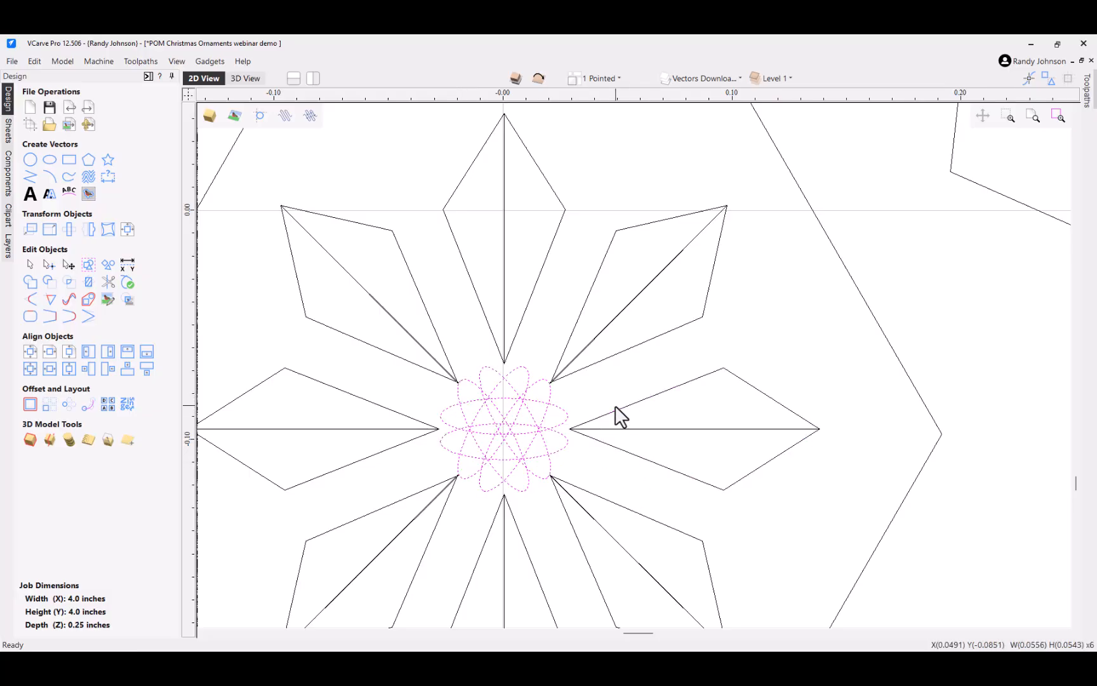
key(Delete)
Step: Trim the center line out of each of the eight diamonds inside the hexagon
scroll(598, 415, down, 3)
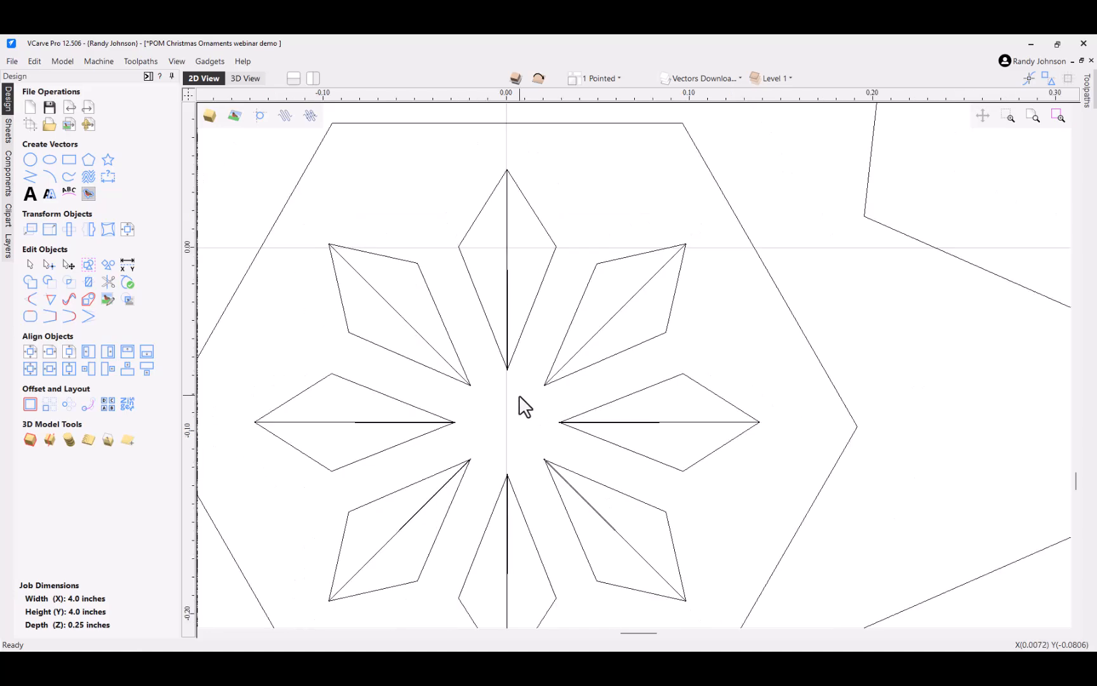
click(588, 338)
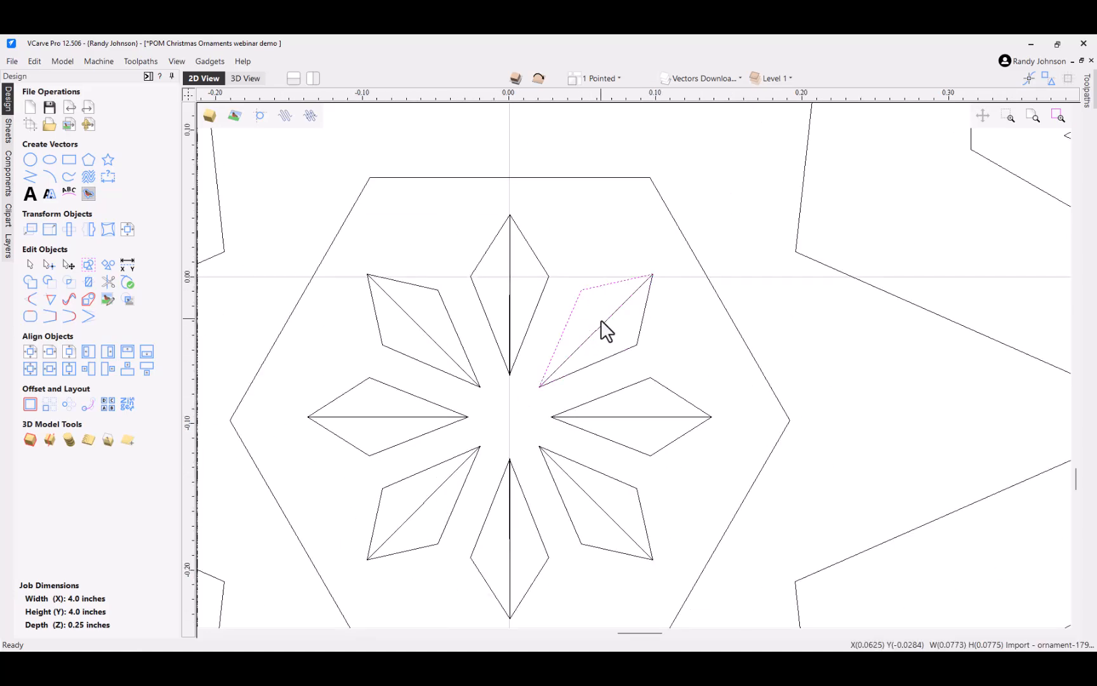
click(108, 281)
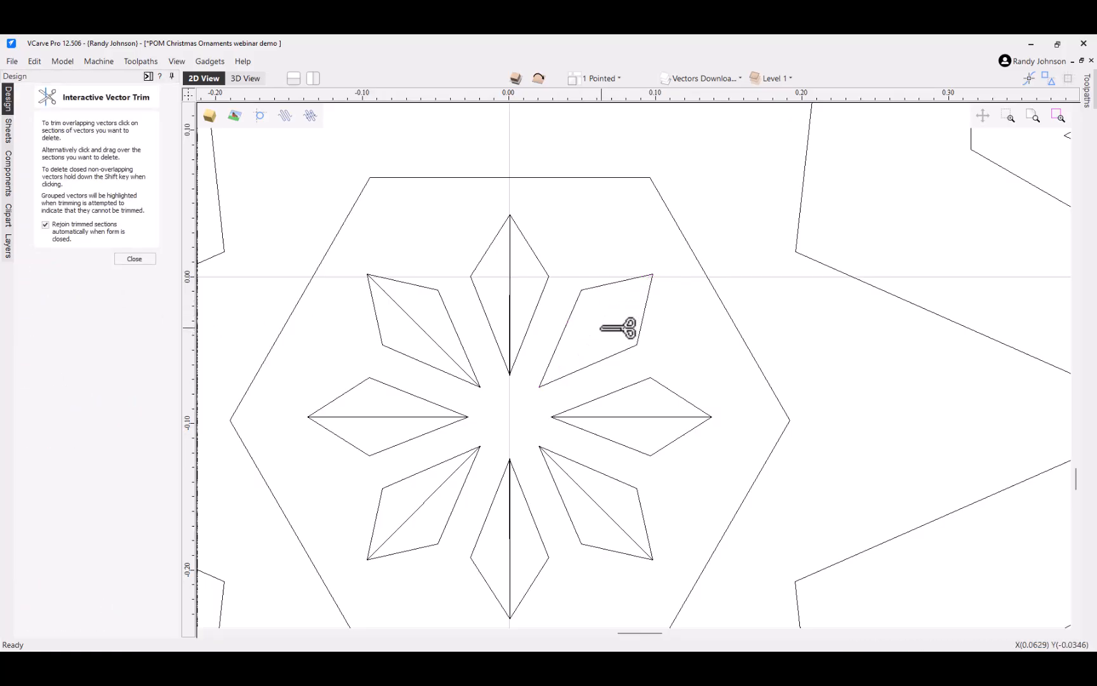
click(510, 295)
click(510, 289)
click(416, 323)
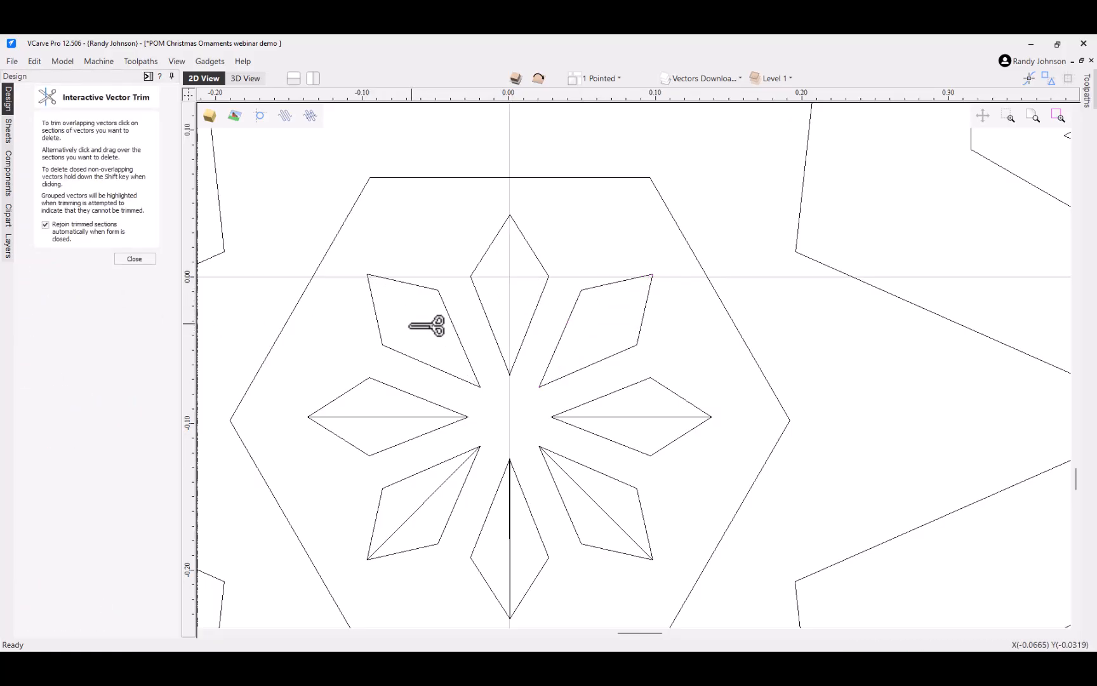
click(394, 417)
click(429, 498)
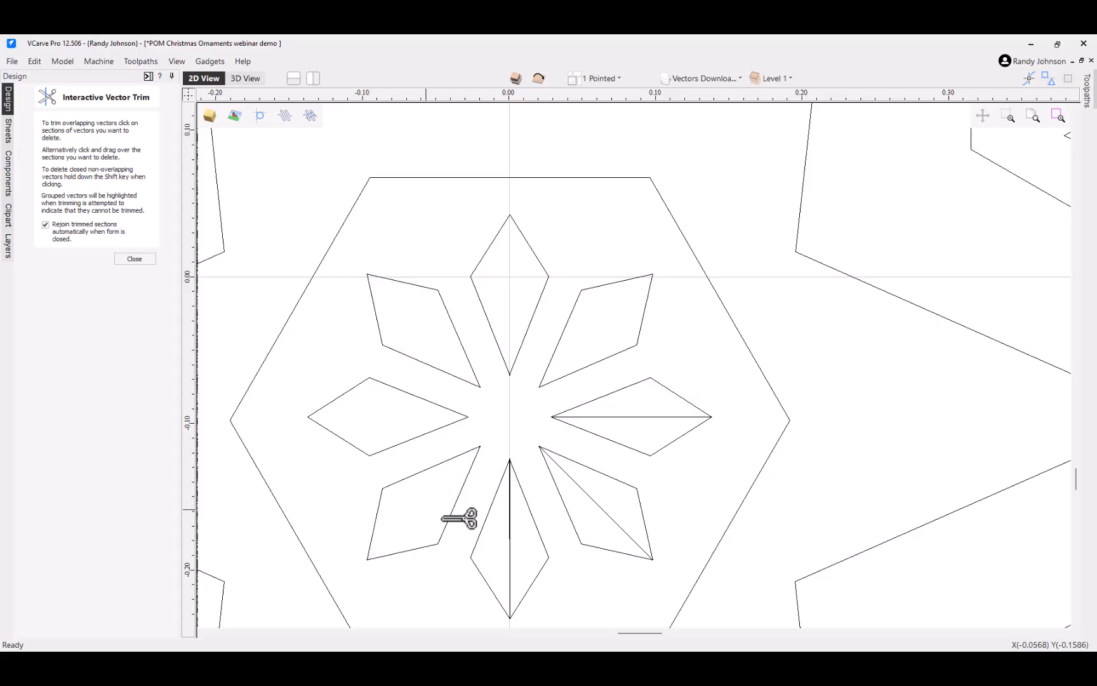
click(511, 534)
click(611, 517)
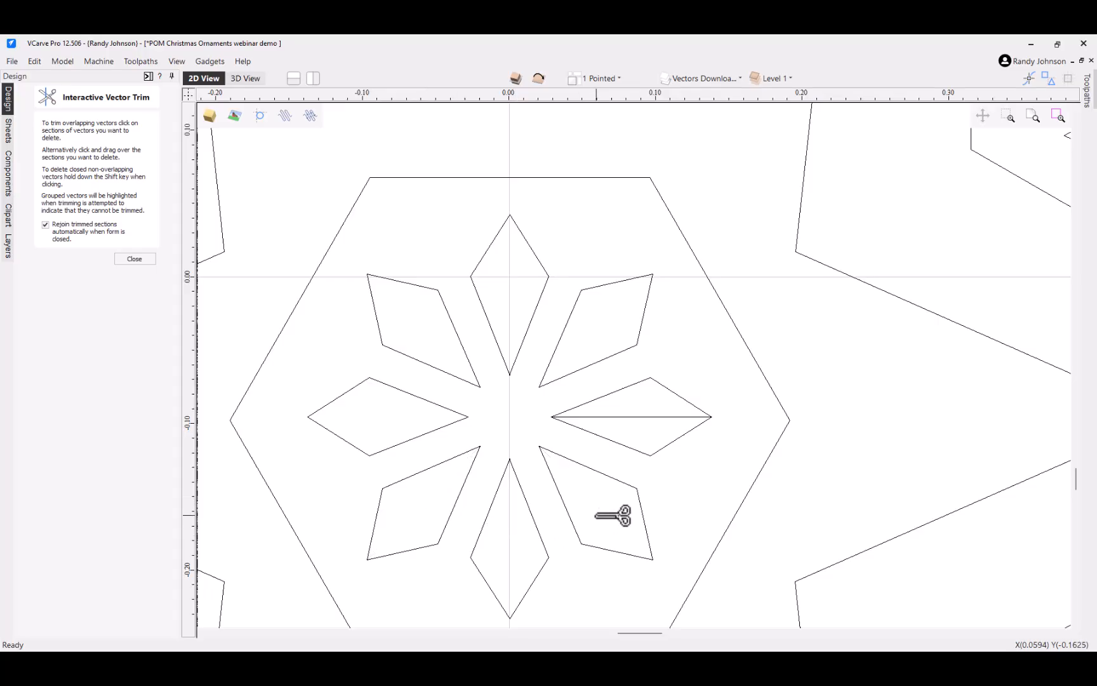
click(654, 416)
Step: Trim the overlapping tip, stem and leaf segments inside the lower-right branch
scroll(607, 417, down, 5)
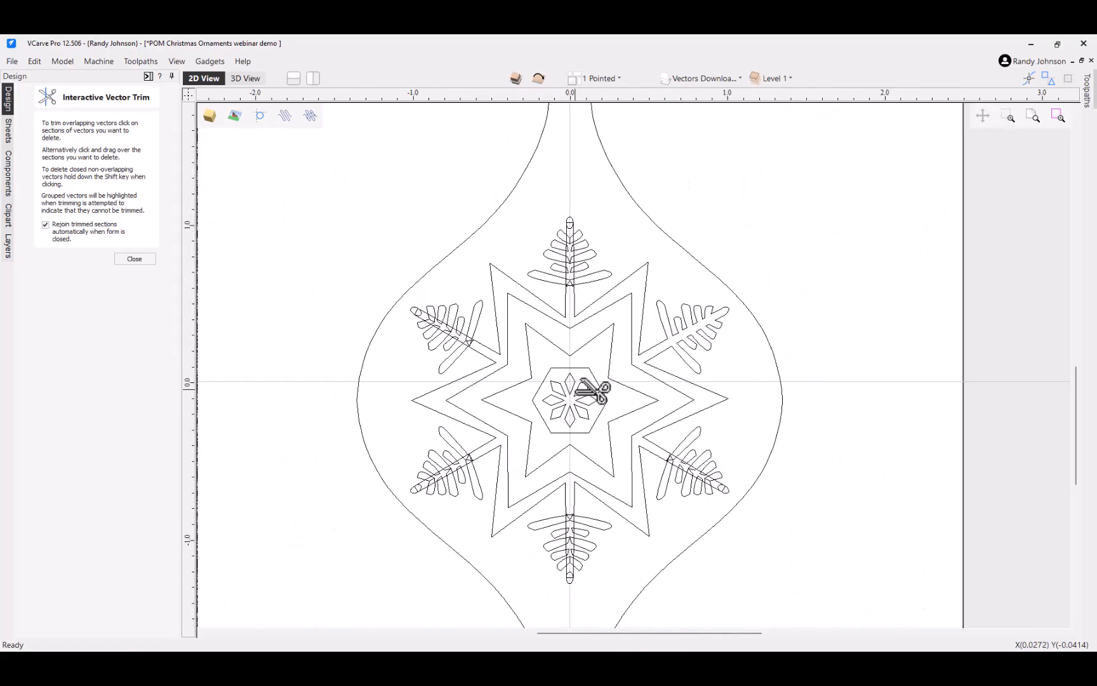
scroll(574, 388, down, 1)
scroll(692, 487, up, 6)
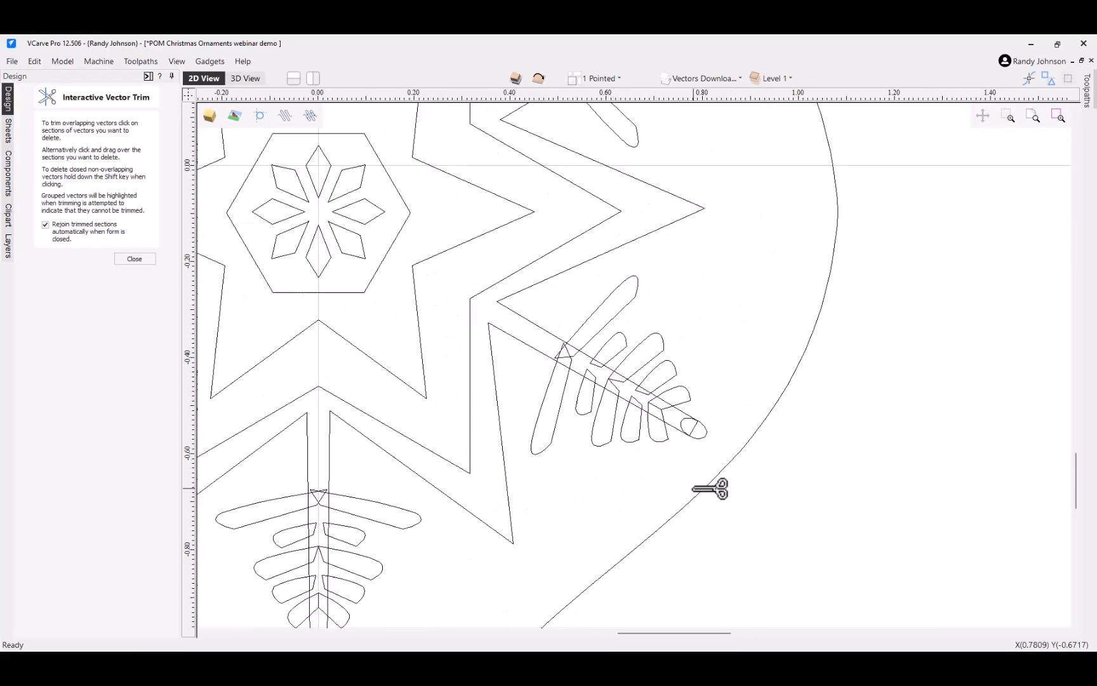
scroll(670, 427, up, 4)
click(727, 430)
click(700, 414)
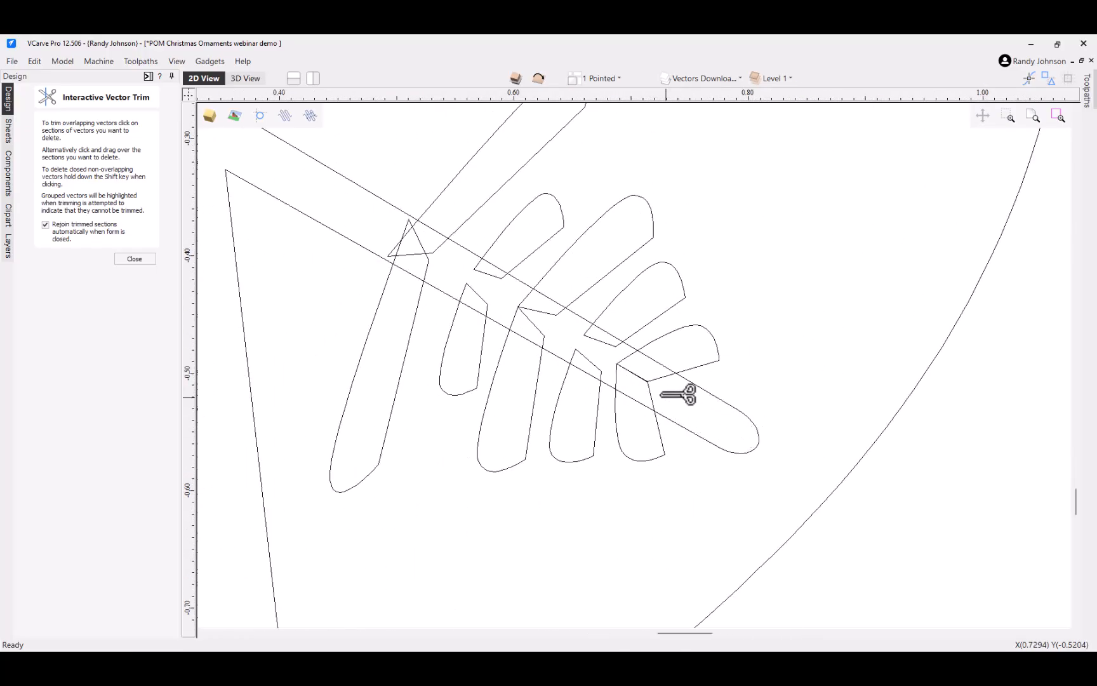
drag(661, 394, 545, 326)
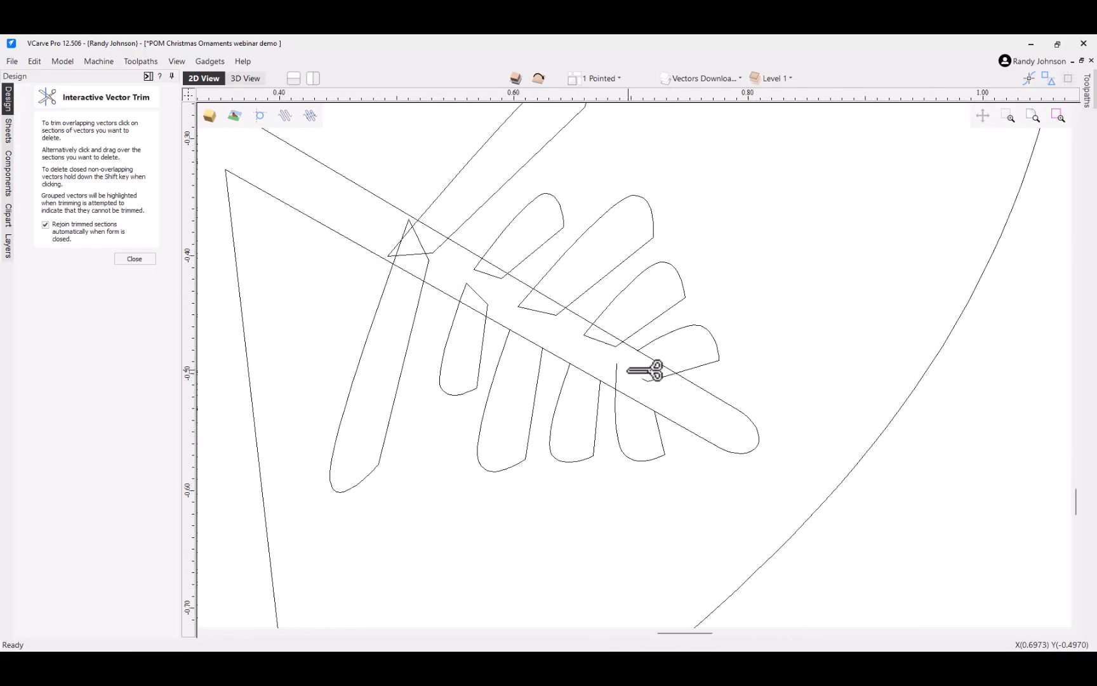
scroll(404, 180, up, 2)
drag(388, 257, 433, 289)
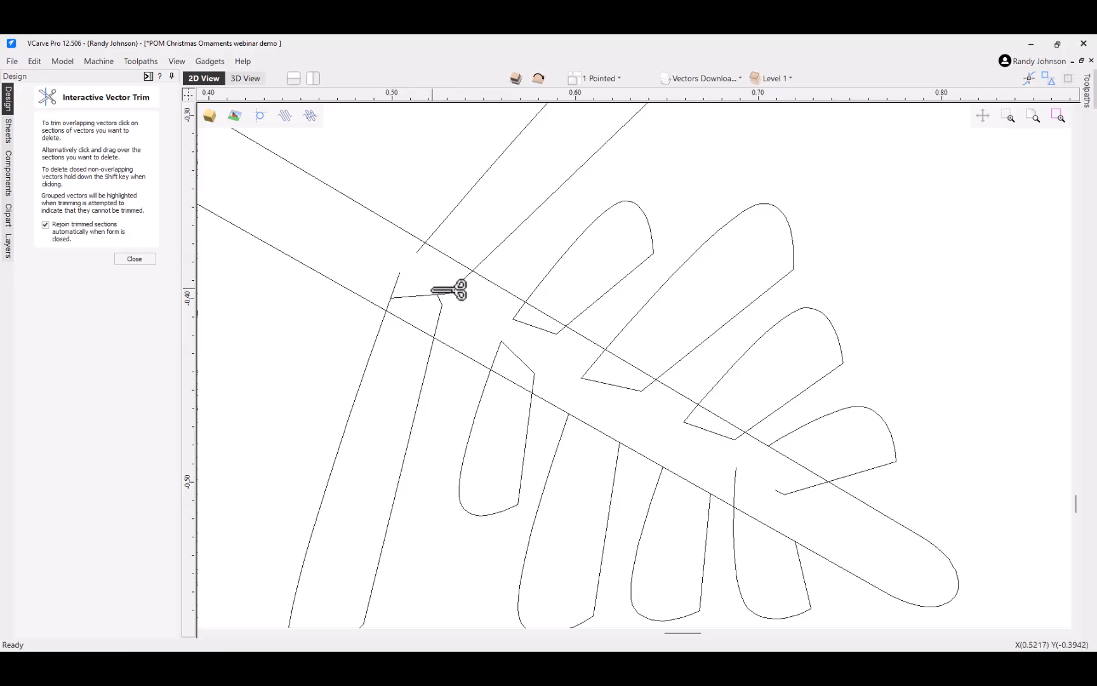
Step: Trim the overlapping segments inside the bottom, upper-left and top branches, opening their leaves into the stems
scroll(447, 295, down, 3)
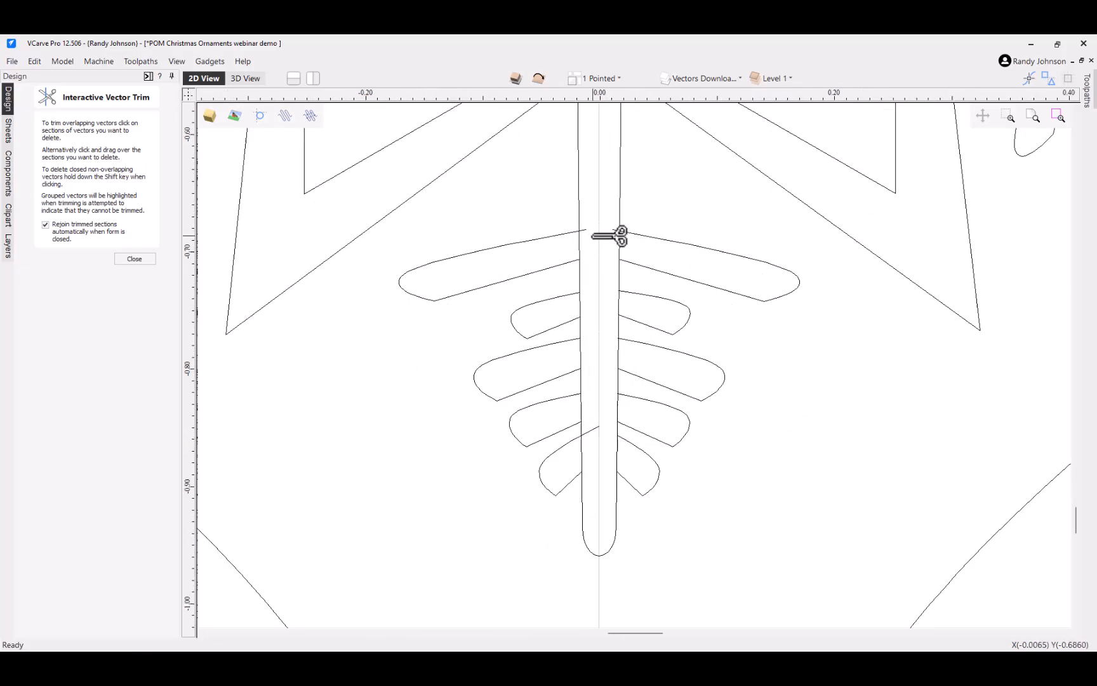
scroll(578, 445, up, 2)
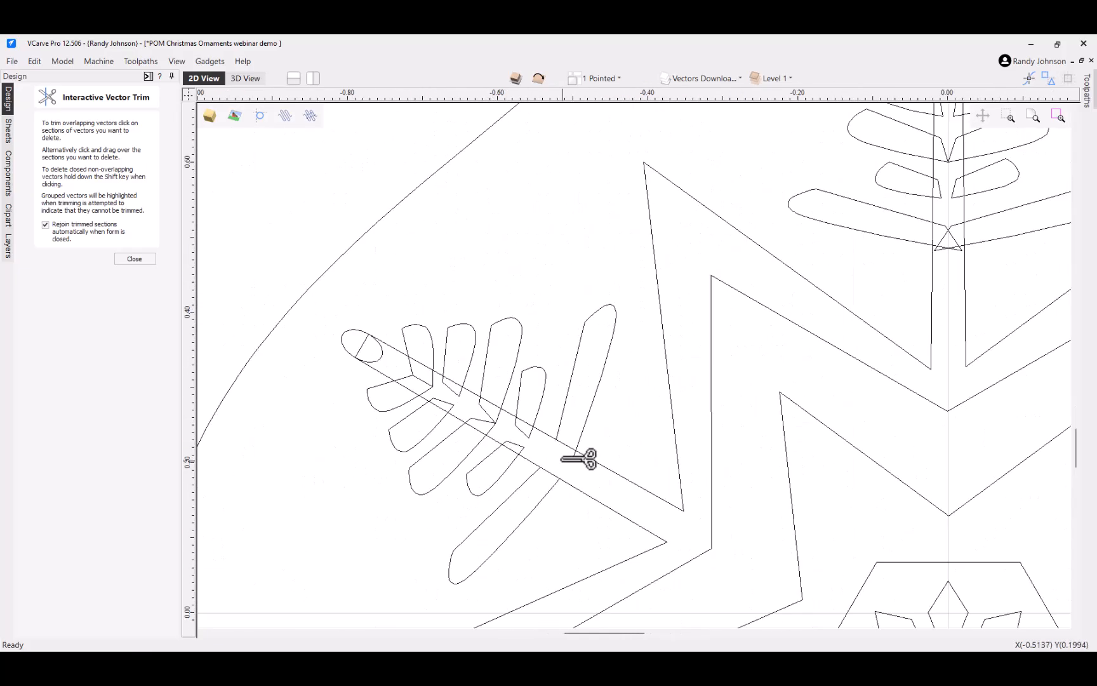
scroll(580, 458, up, 1)
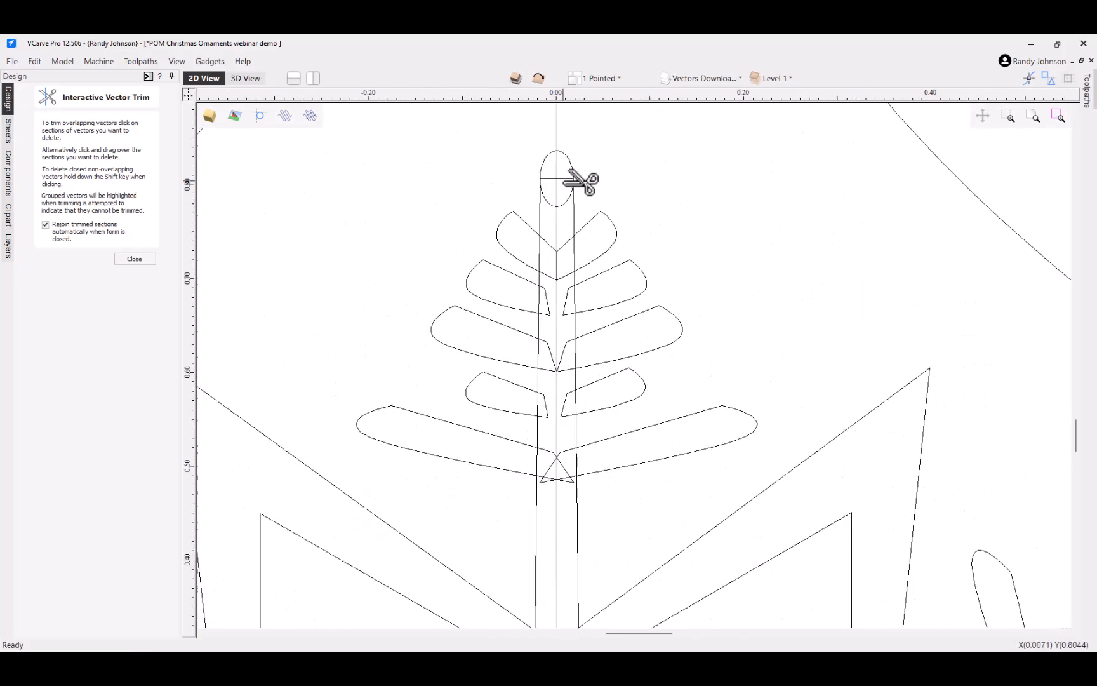
mouse_move(568, 180)
mouse_down()
mouse_move(534, 253)
mouse_move(583, 298)
mouse_move(583, 400)
mouse_move(532, 460)
mouse_move(554, 479)
mouse_up()
scroll(552, 483, up, 6)
click(513, 451)
click(626, 450)
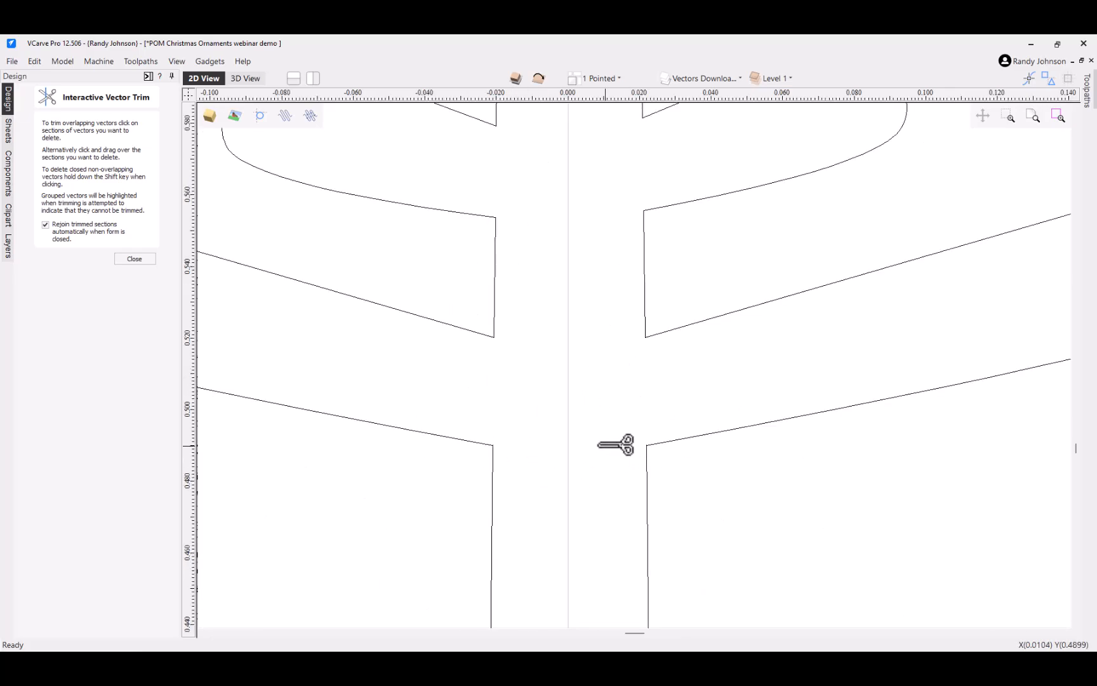
Step: Finish the interactive trimming of the snowflake, letting its trimmed sections rejoin automatically
scroll(581, 439, down, 6)
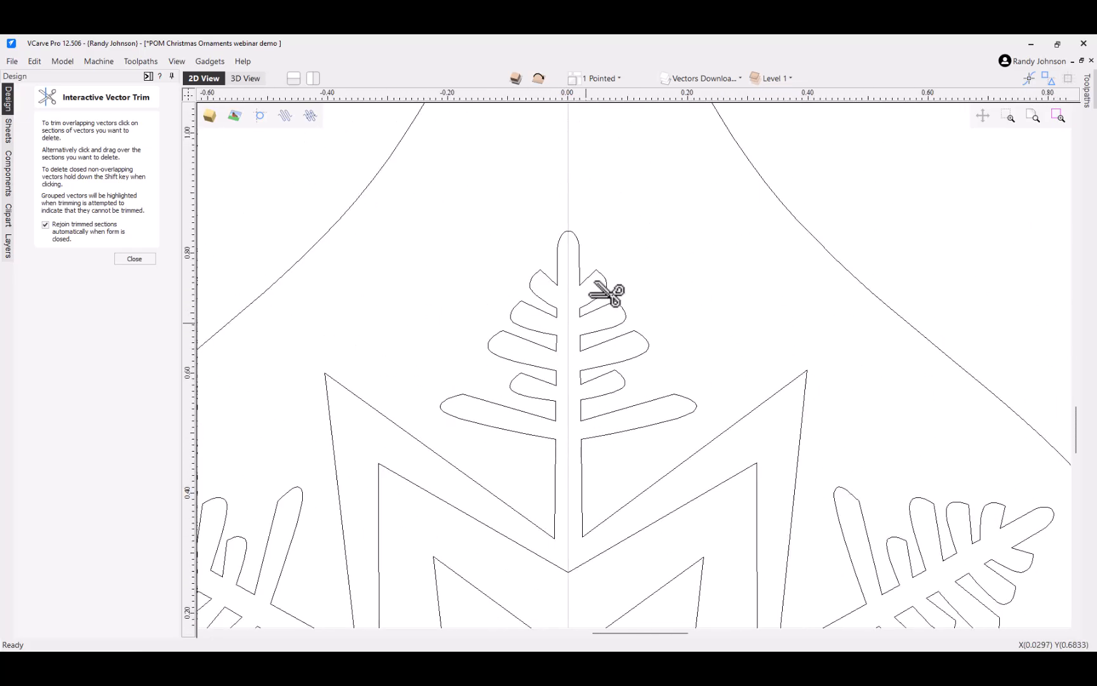
scroll(557, 274, down, 5)
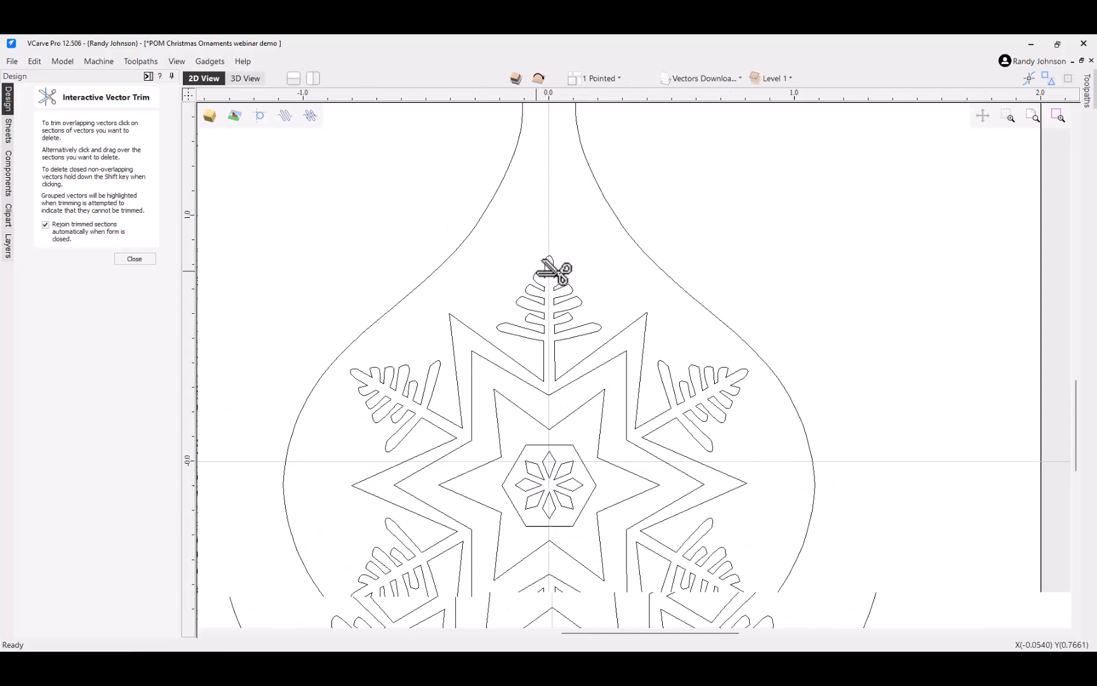
scroll(547, 278, down, 3)
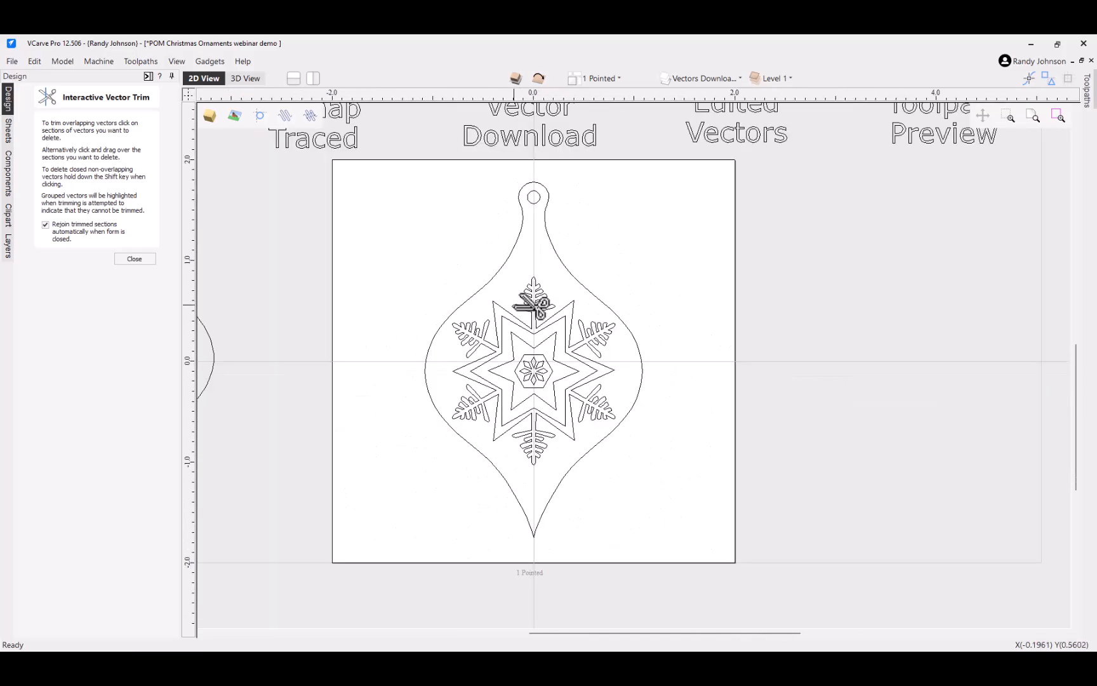
click(134, 259)
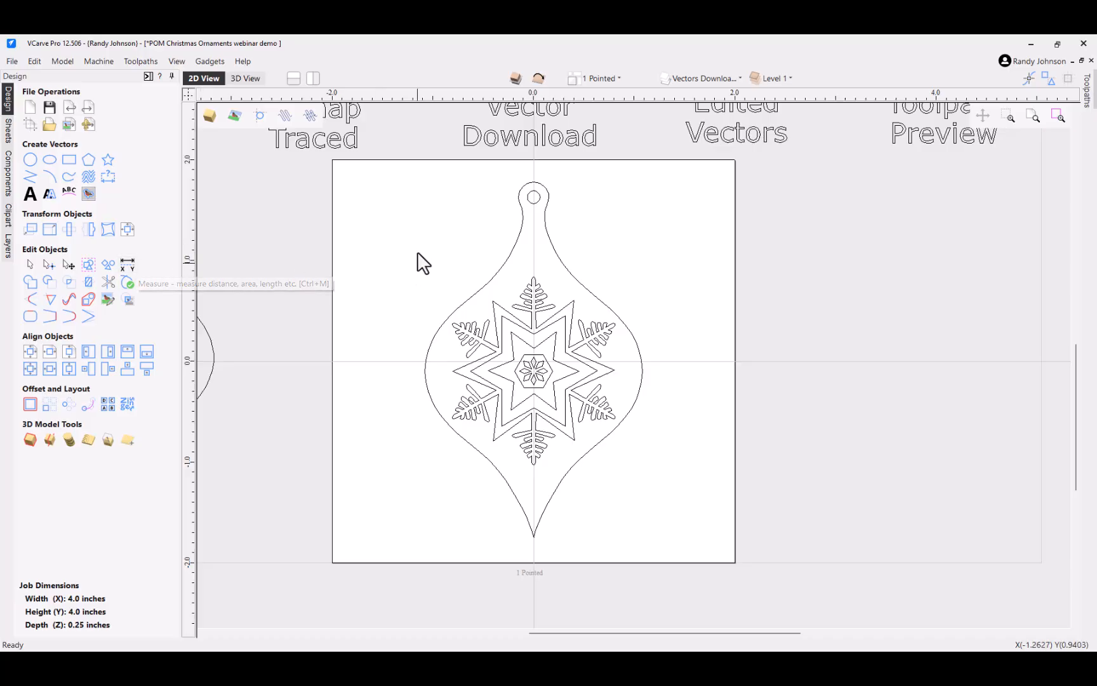
Step: Select the whole pointed ornament and check the design for duplicate vectors
drag(408, 172, 702, 554)
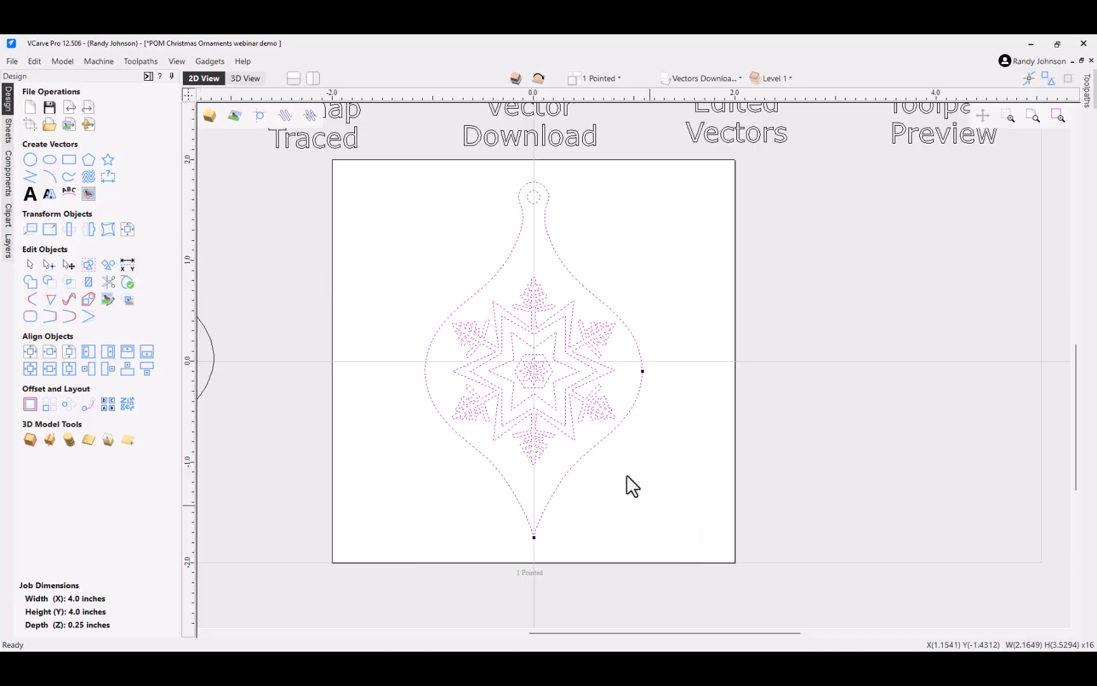
right_click(567, 342)
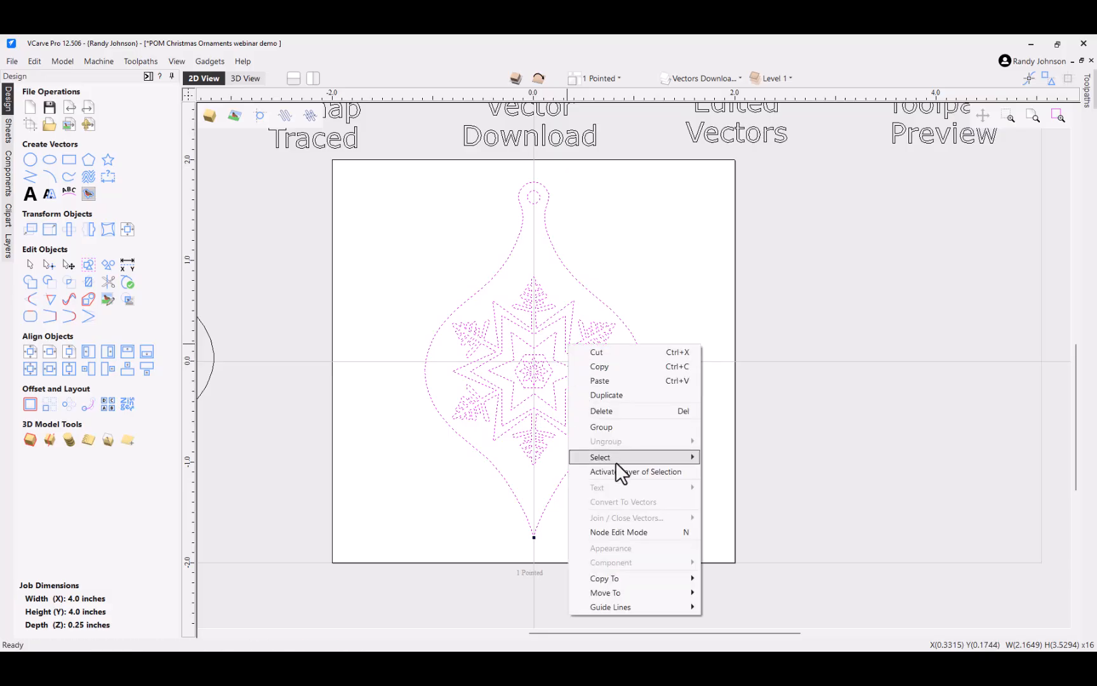
mouse_move(616, 457)
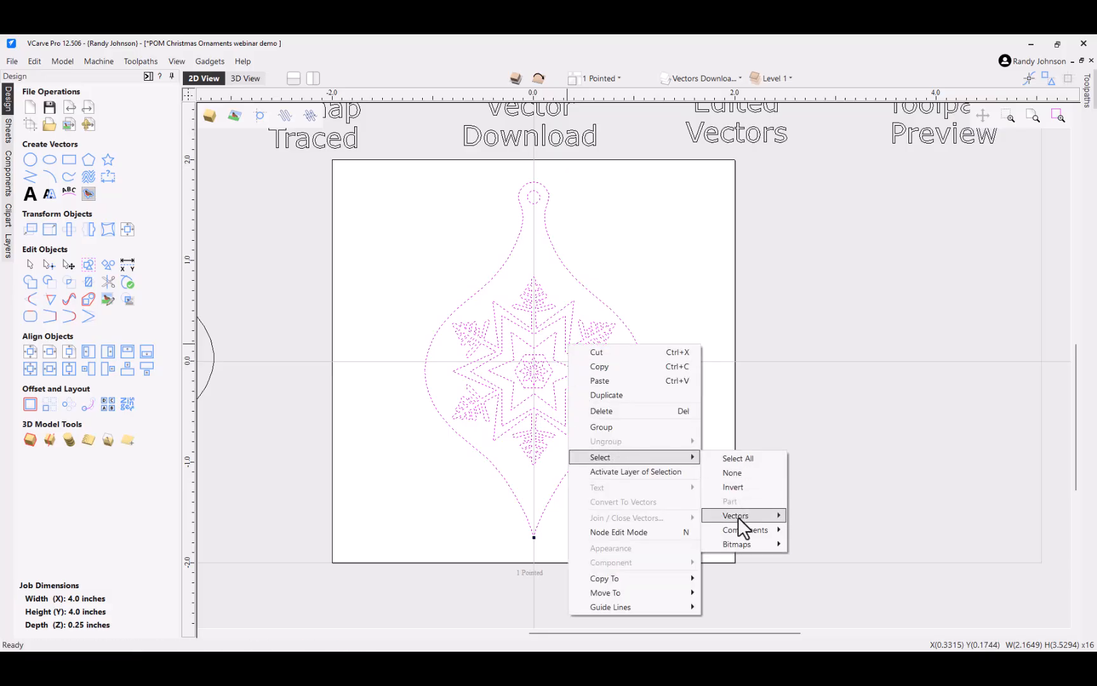
mouse_move(738, 517)
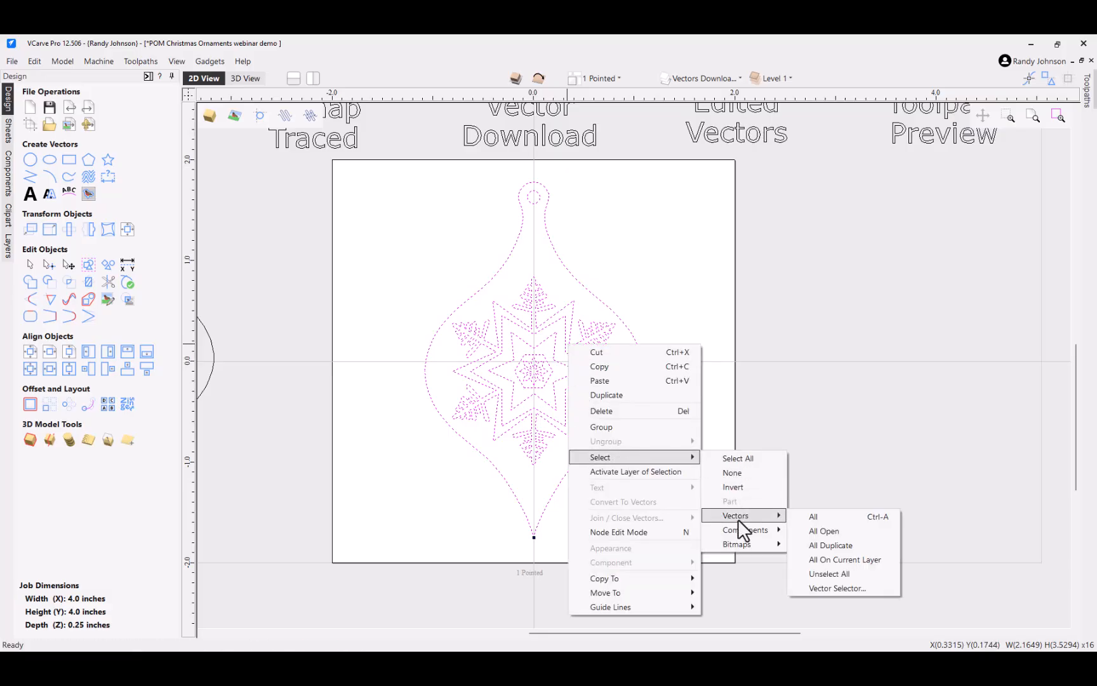
click(836, 544)
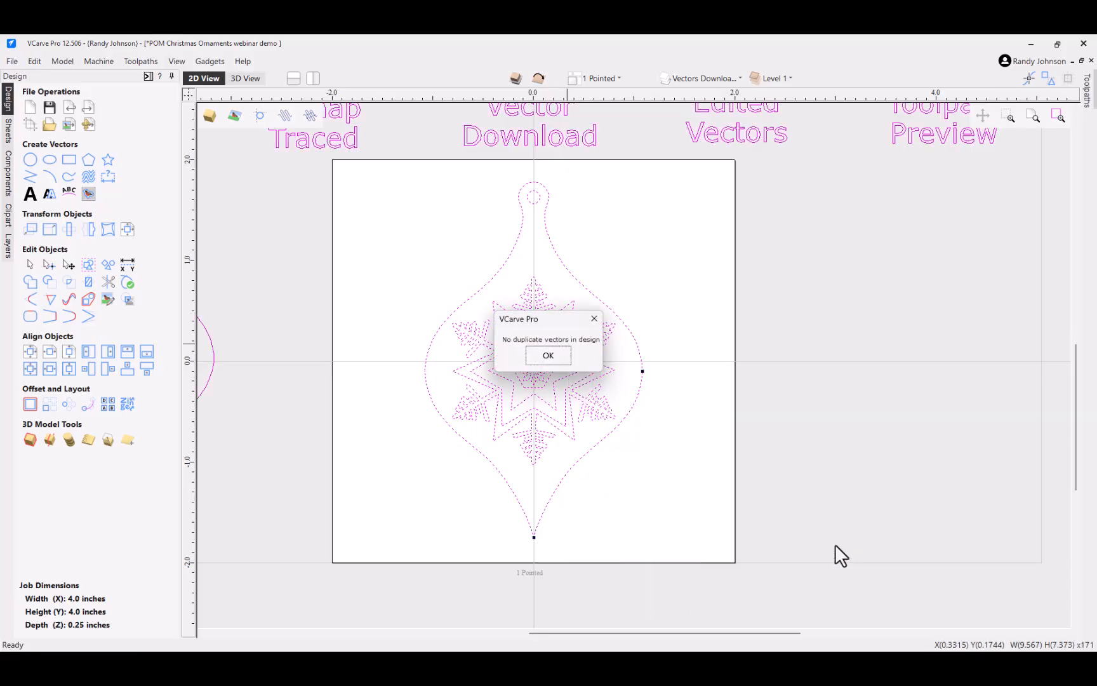
click(548, 356)
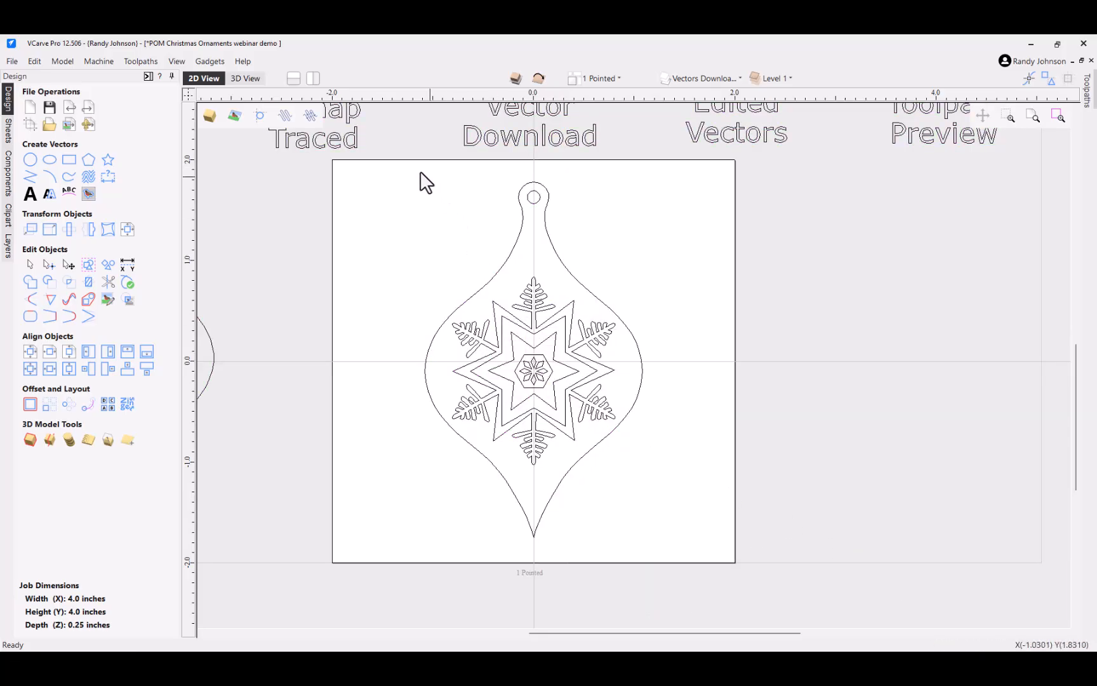
Step: Select all open vectors in the design and join them with a tolerance of 0.005 inches
drag(398, 161, 672, 535)
right_click(566, 390)
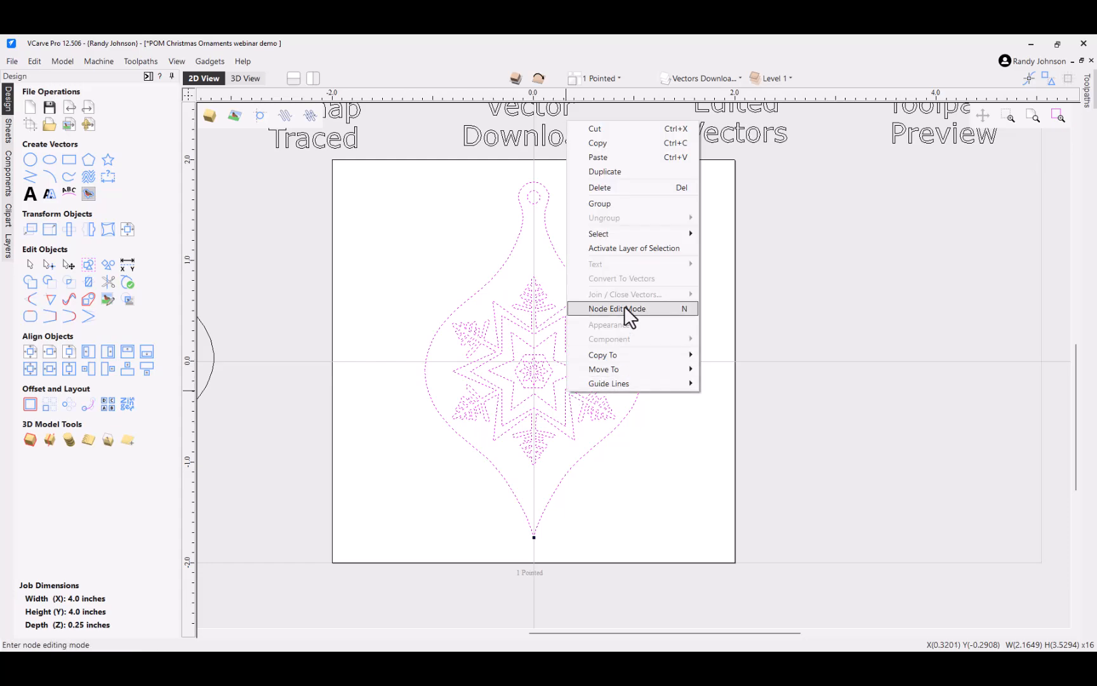
mouse_move(672, 232)
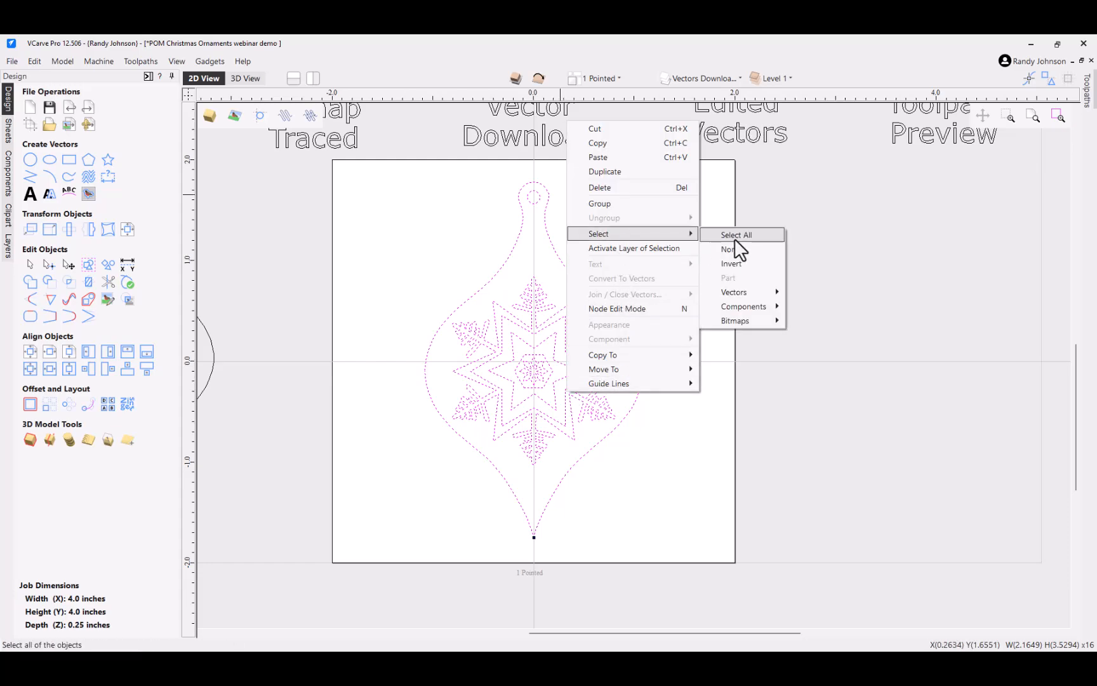
mouse_move(746, 292)
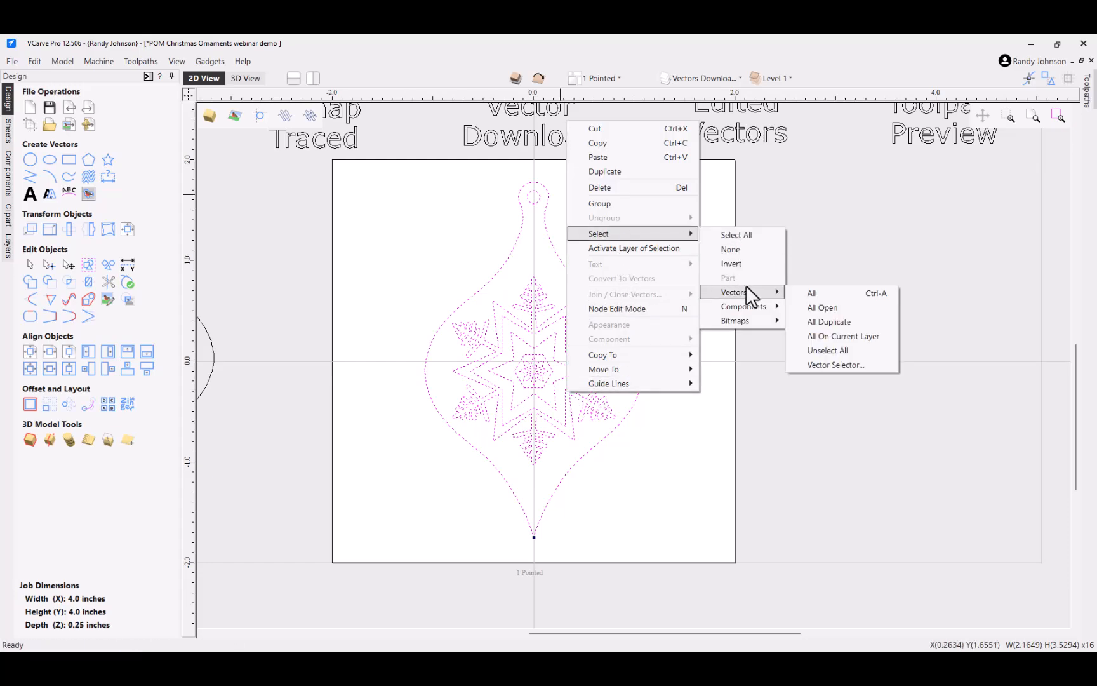
click(828, 307)
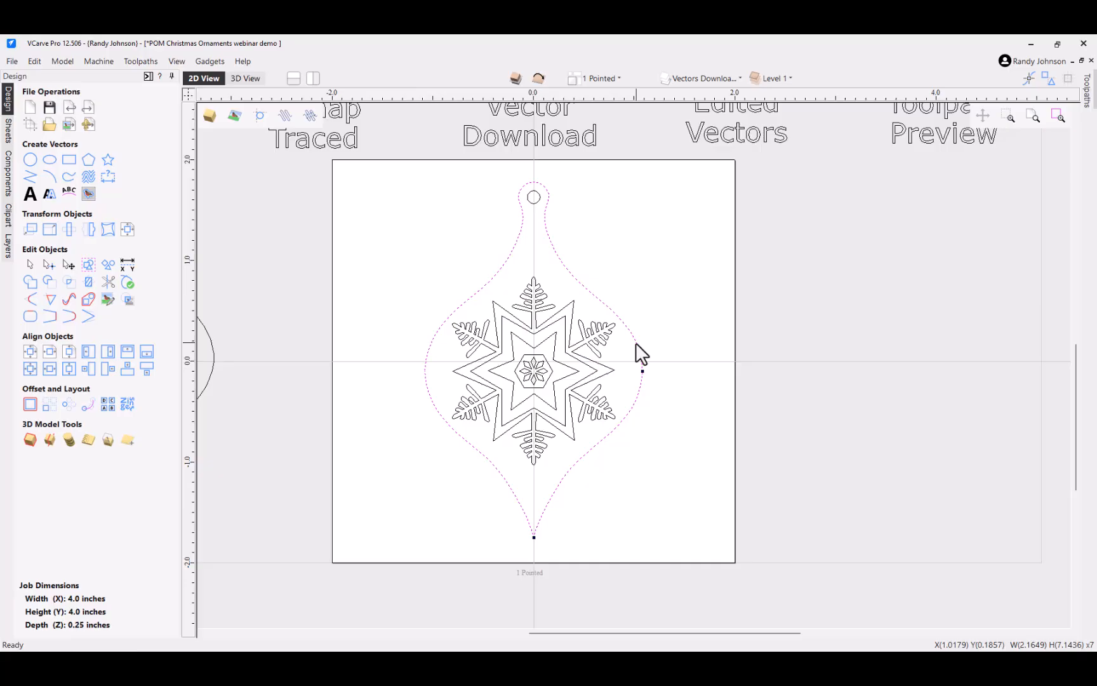
click(30, 320)
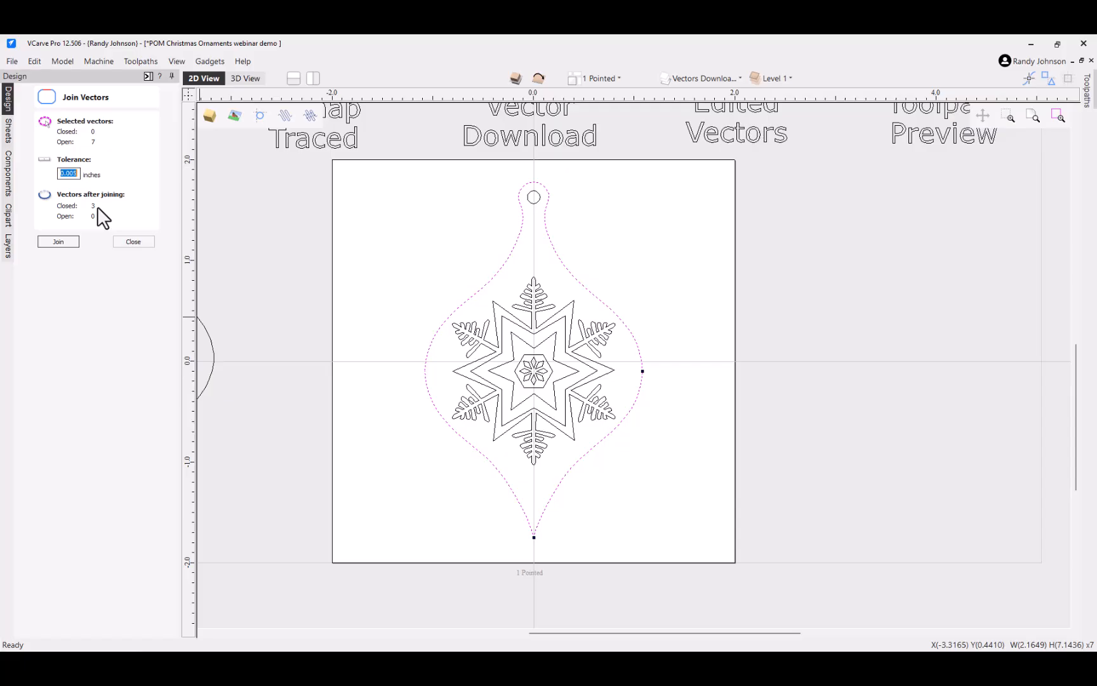
click(53, 242)
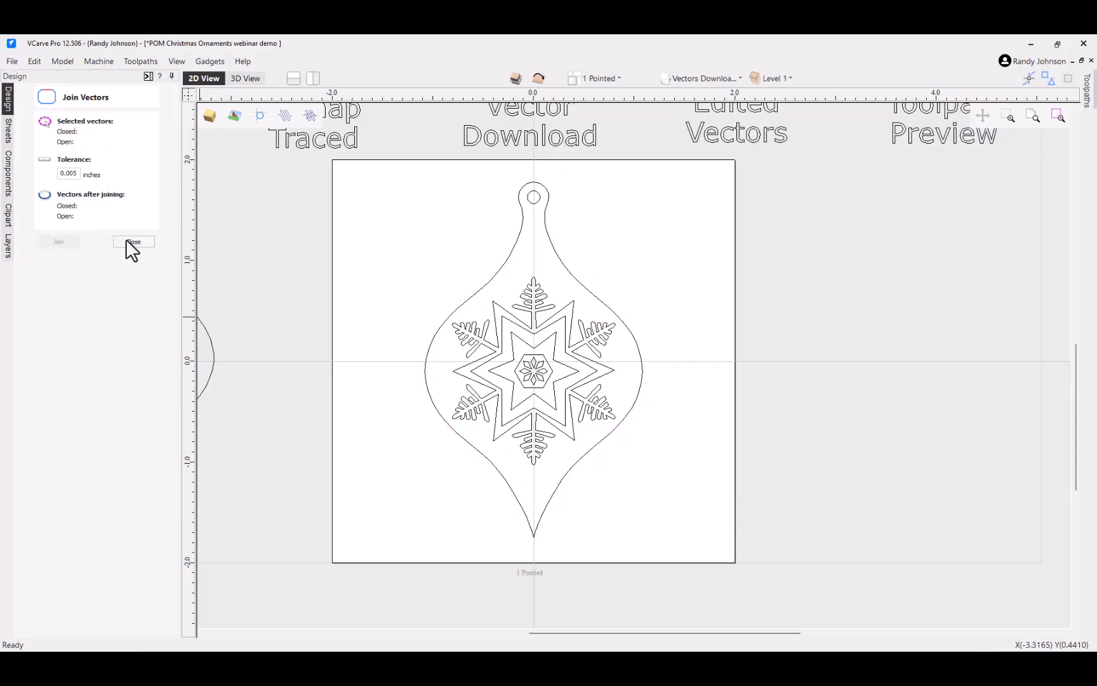
Step: Check the ornament's outline and its snowflake for open vectors with Join Vectors
click(498, 273)
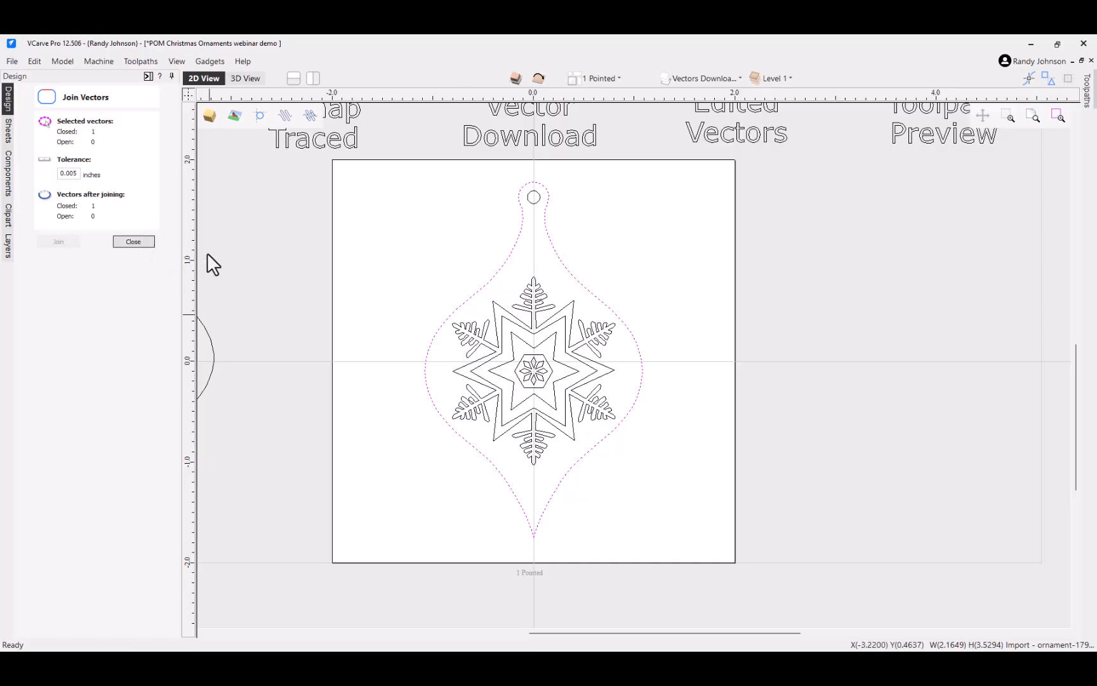
drag(388, 254, 699, 488)
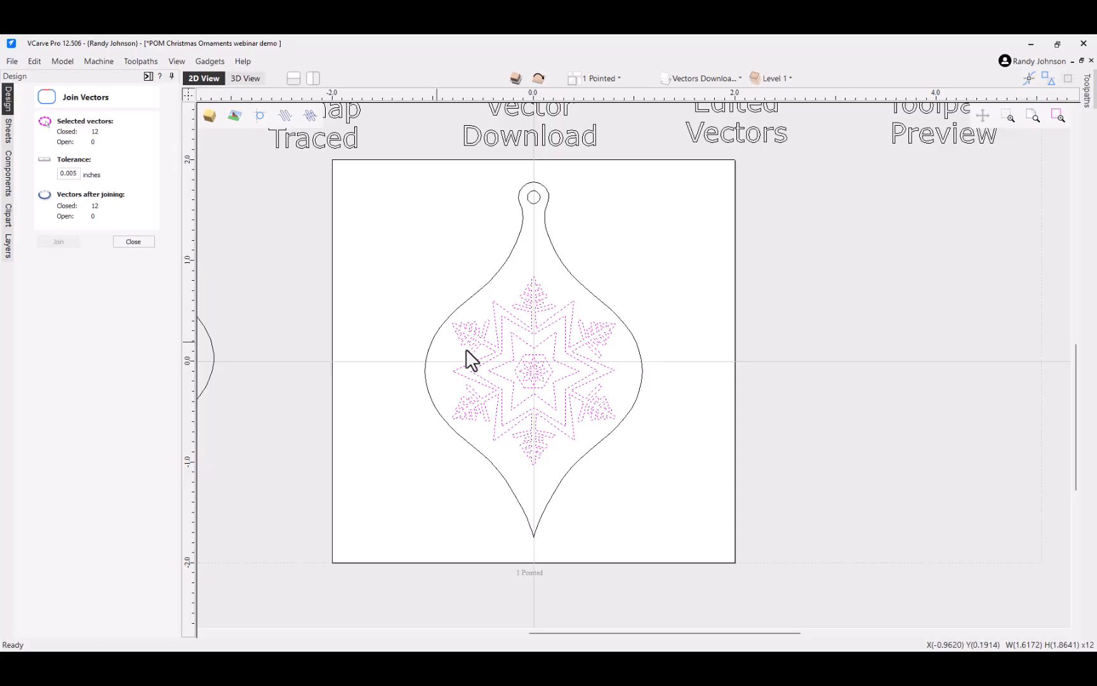
click(134, 242)
Step: Validate the whole pointed ornament's vectors with V-Carving Mode enabled
scroll(379, 287, down, 2)
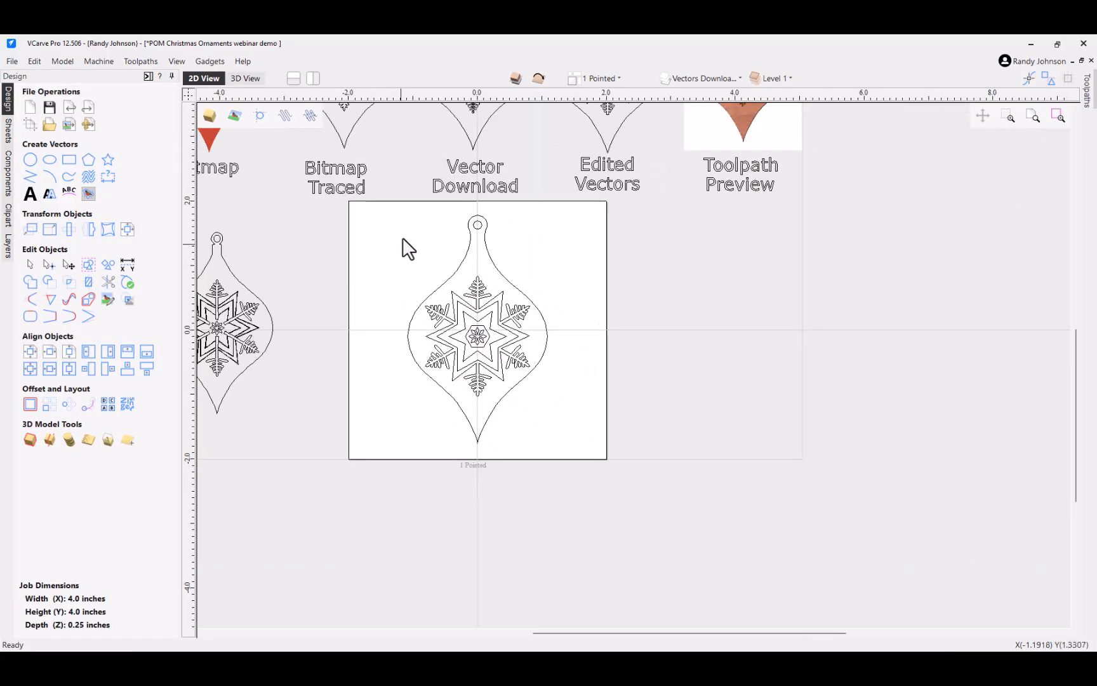
drag(382, 203, 589, 452)
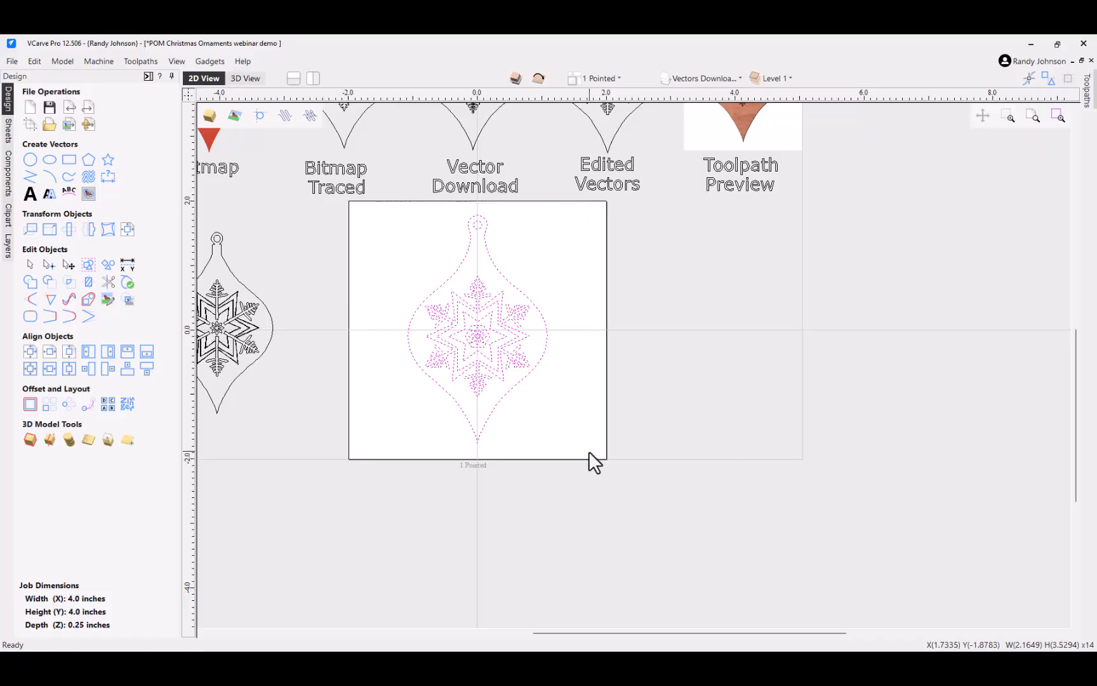
click(128, 282)
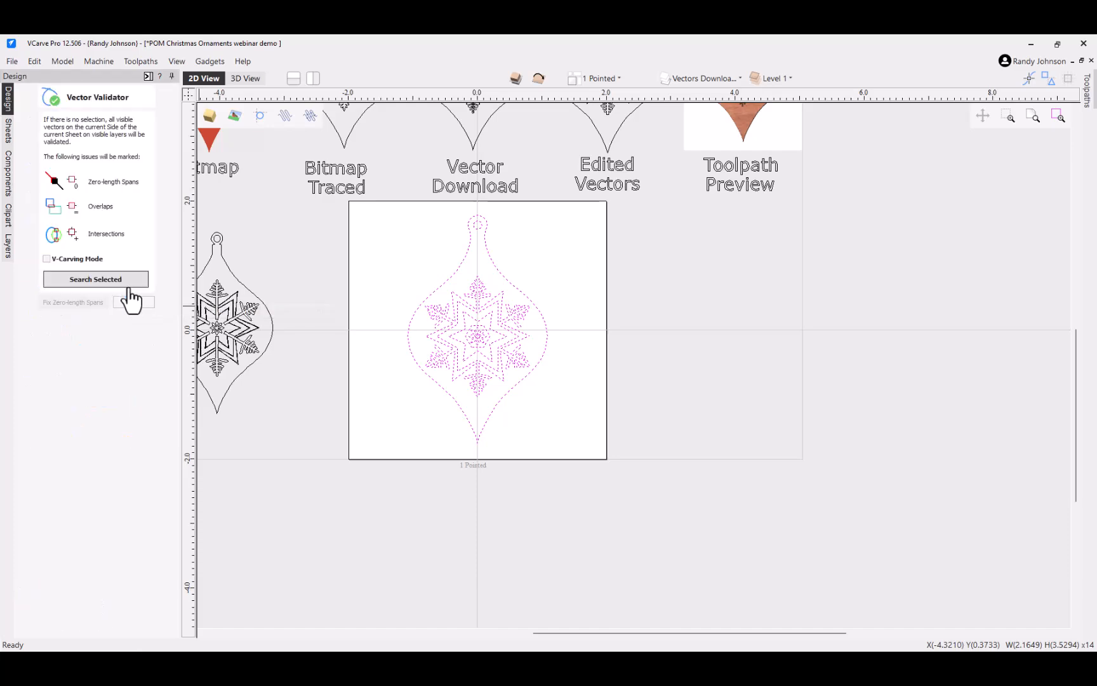
click(47, 259)
click(91, 277)
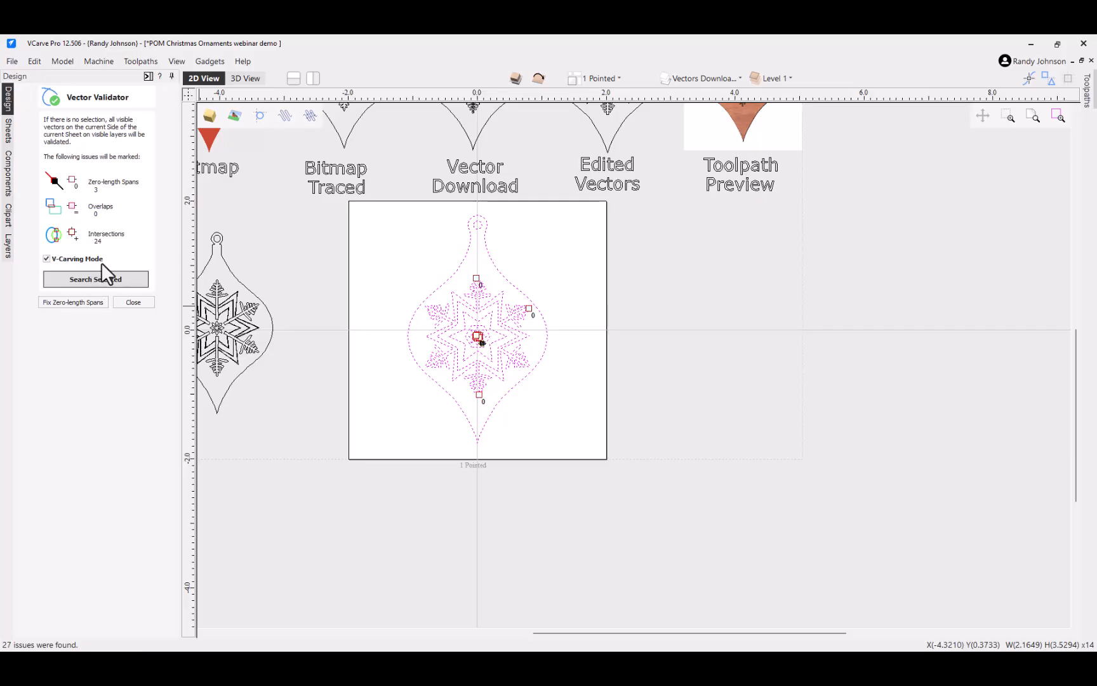
Step: Examine the flagged intersections at the inner tips of the diamonds in the snowflake's center
click(497, 341)
scroll(496, 341, up, 4)
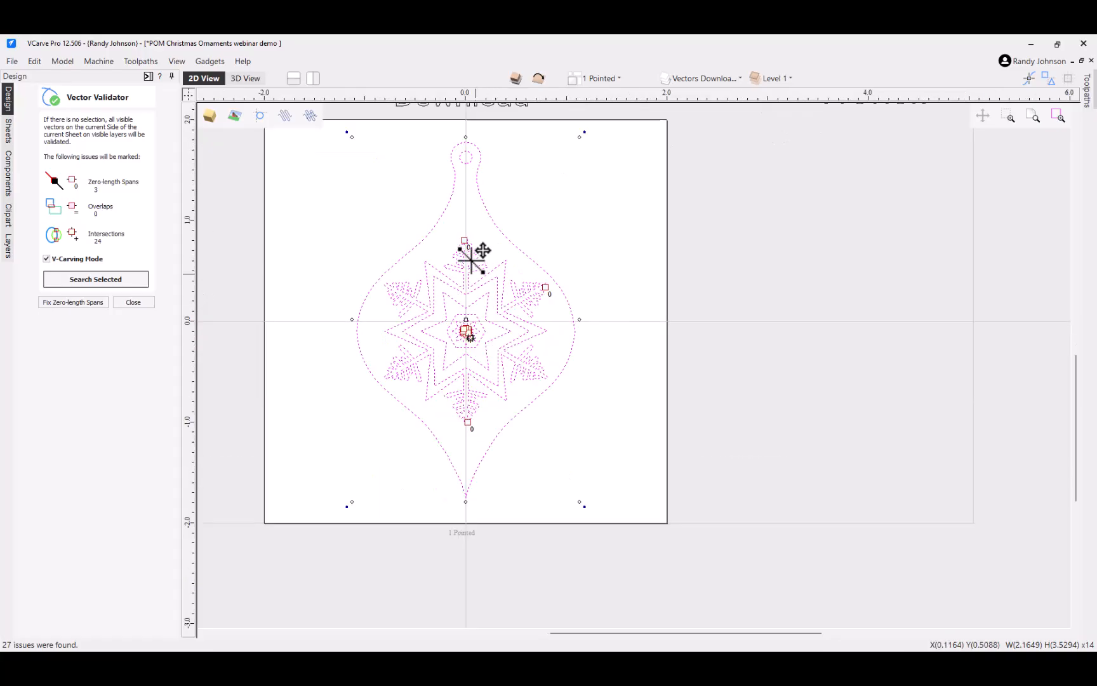
scroll(469, 240, up, 2)
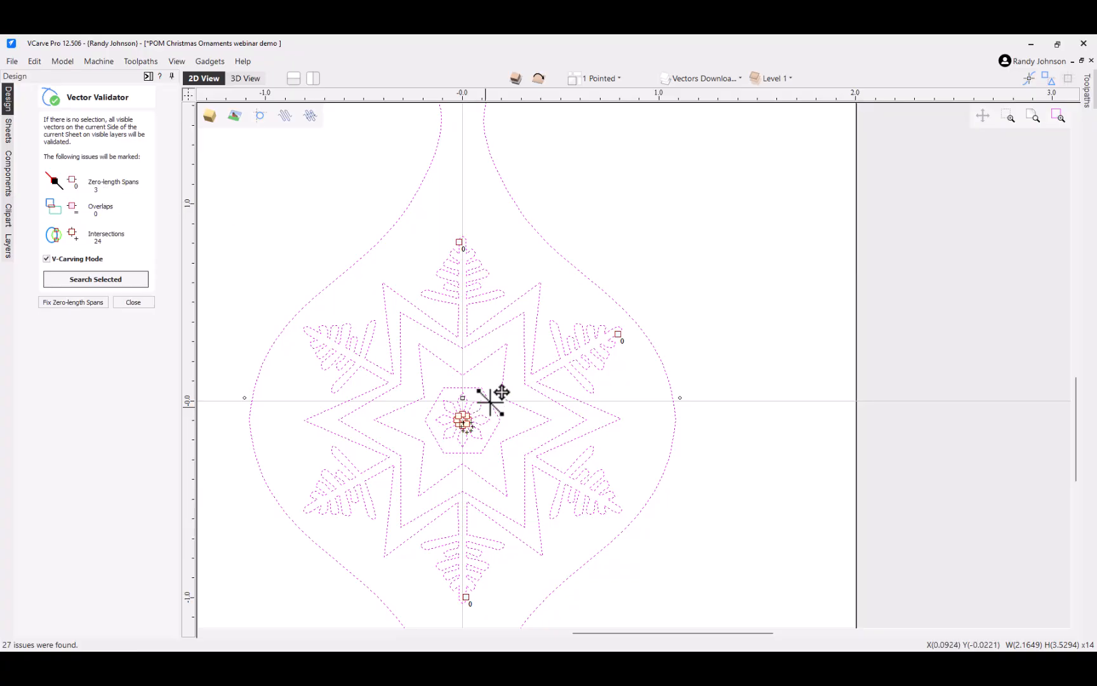
scroll(503, 392, down, 1)
scroll(480, 431, up, 3)
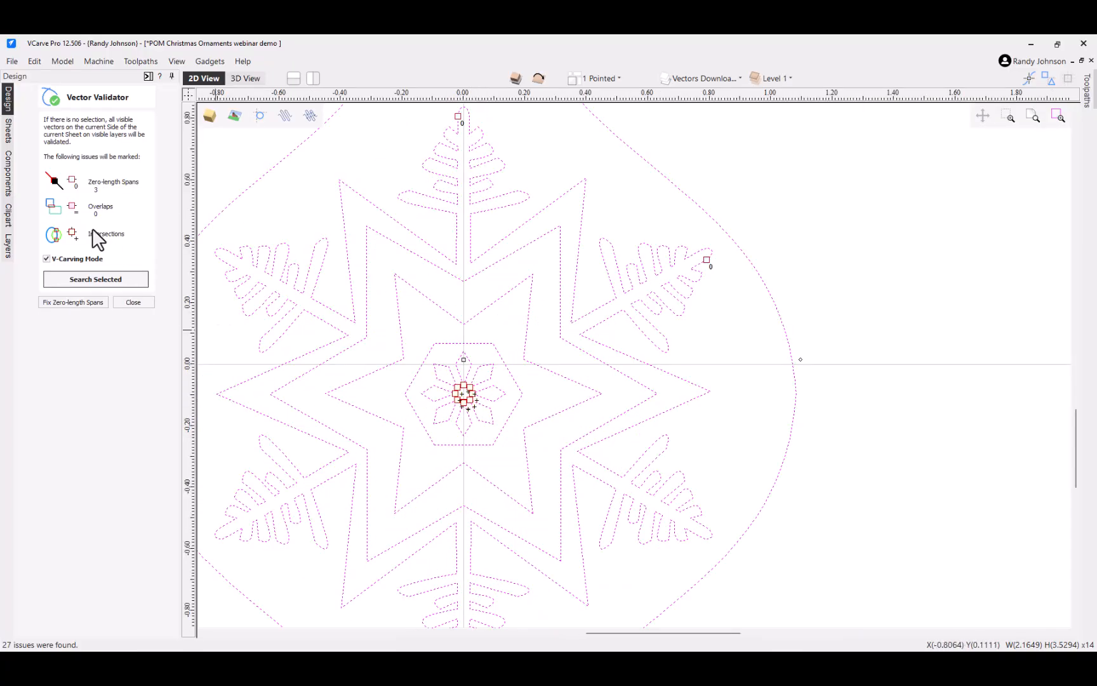
scroll(480, 413, up, 10)
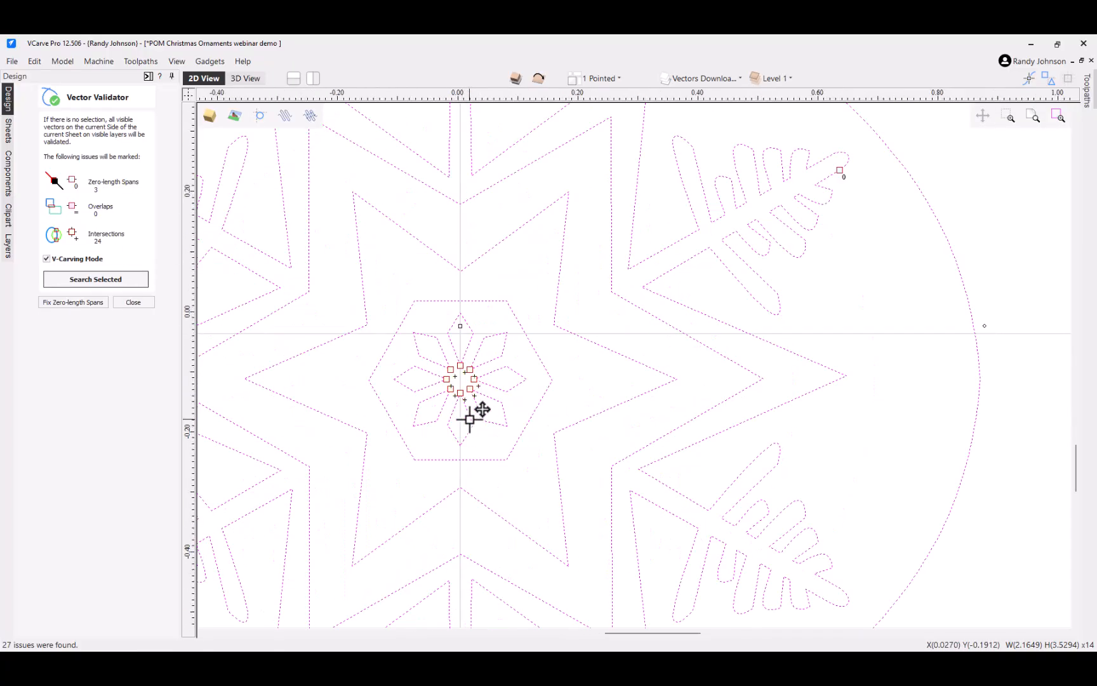
scroll(475, 348, up, 12)
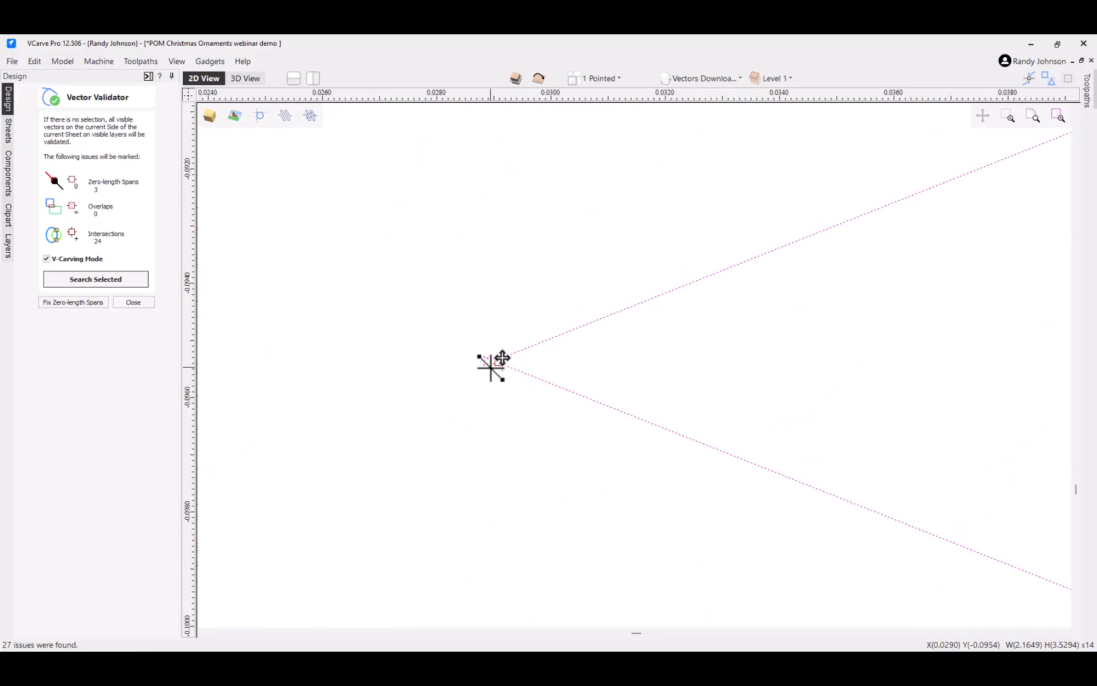
scroll(486, 368, down, 3)
scroll(485, 373, down, 3)
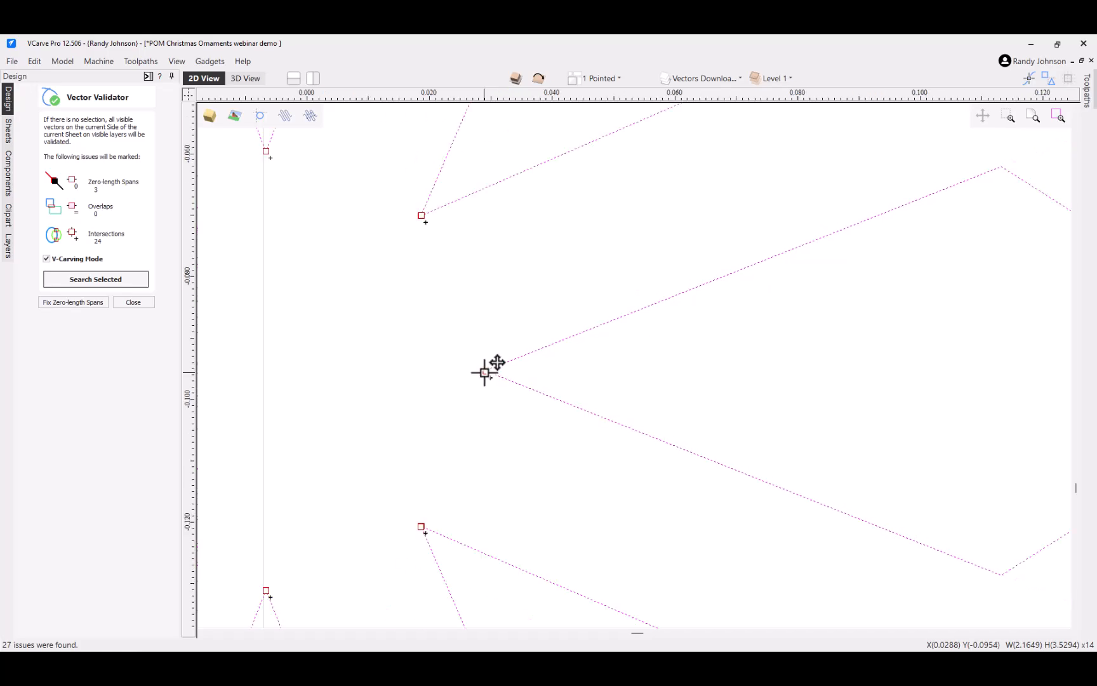
scroll(485, 373, up, 6)
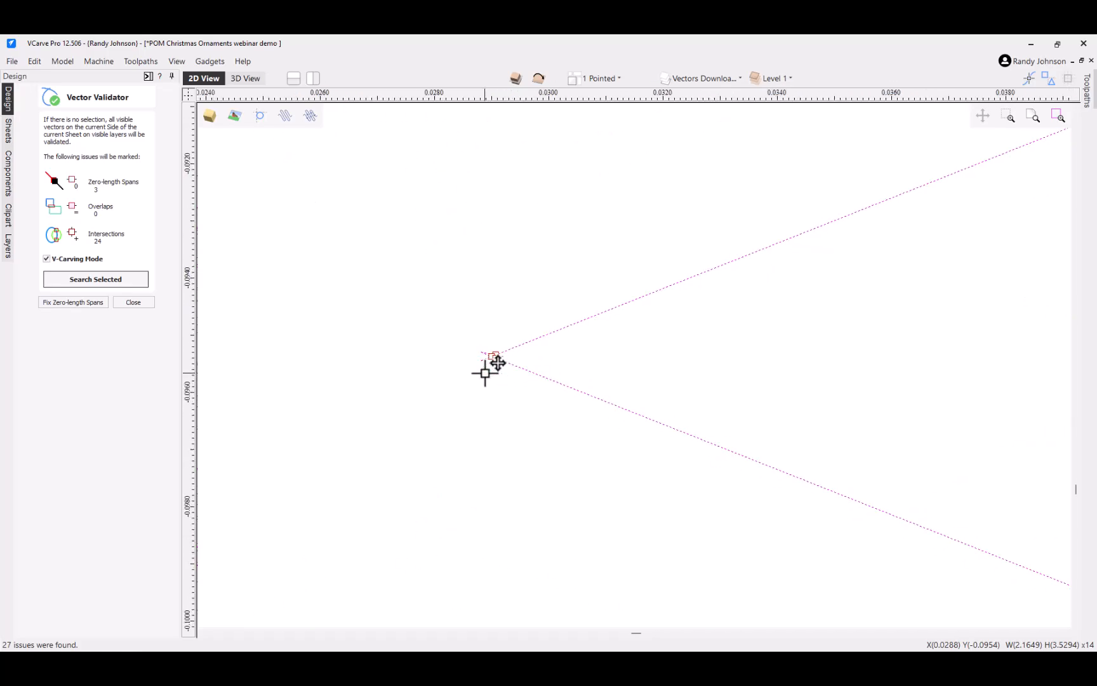
scroll(485, 373, down, 6)
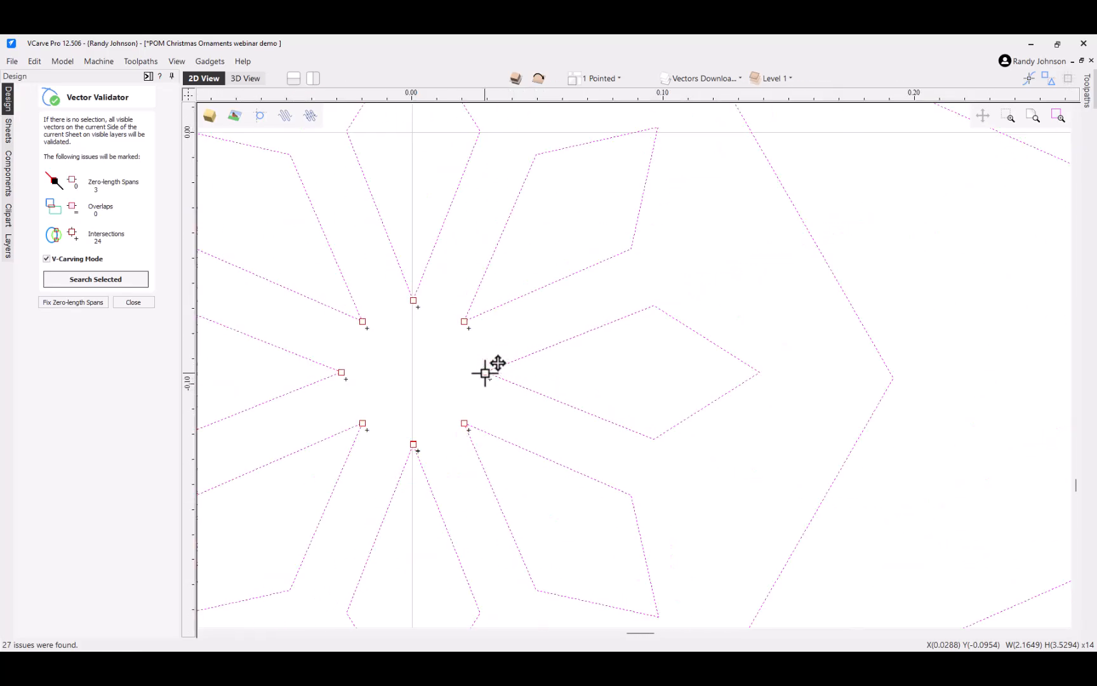
scroll(486, 374, down, 4)
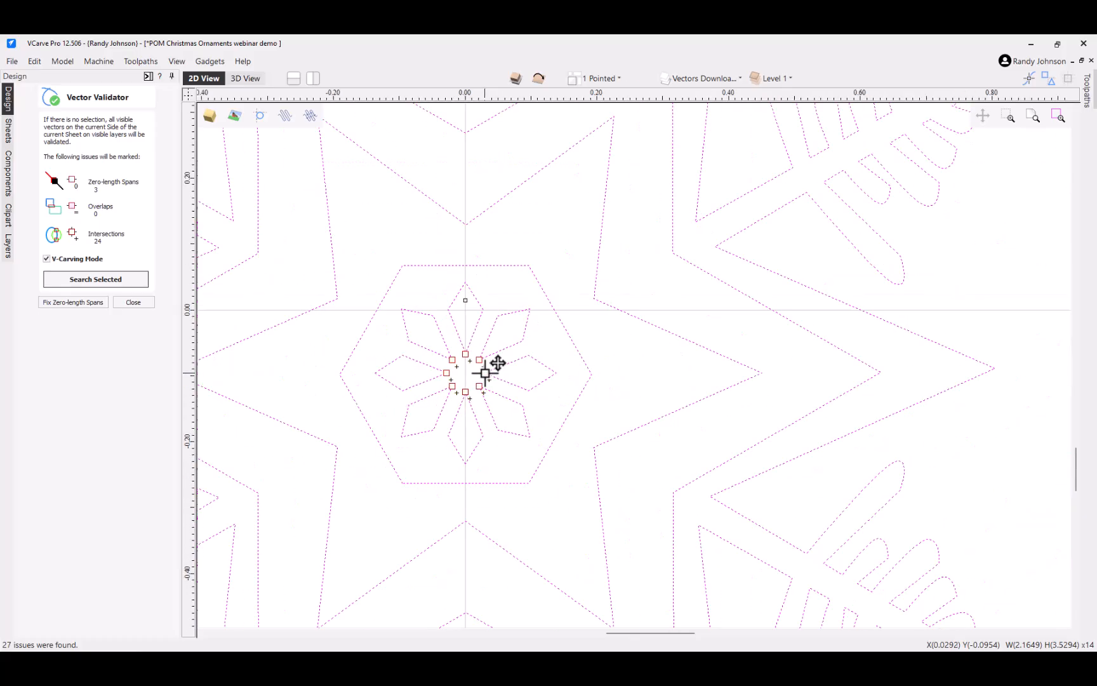
scroll(485, 373, down, 4)
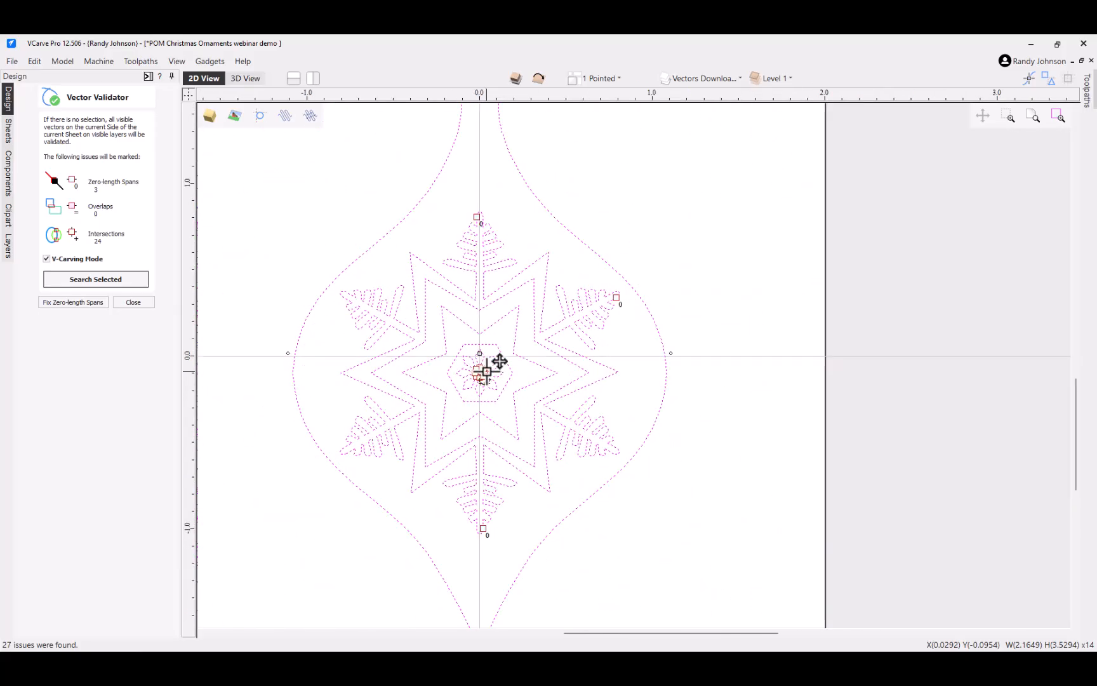
Step: Fix the zero-length spans in the ornament's vectors and validate the selection again
click(73, 303)
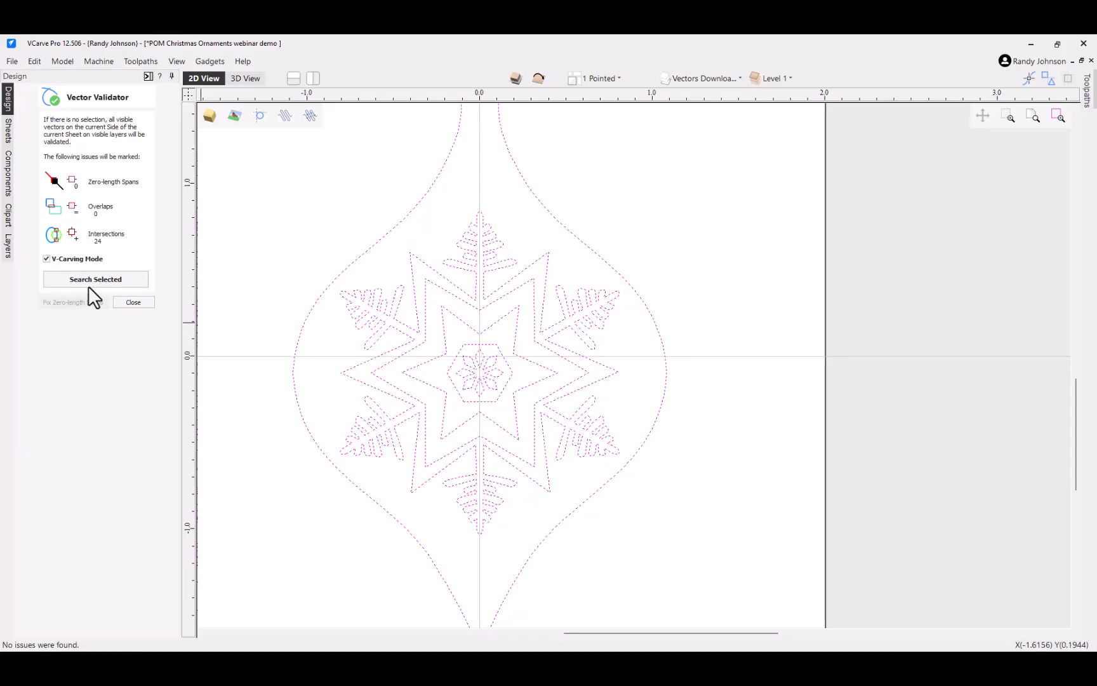
click(97, 279)
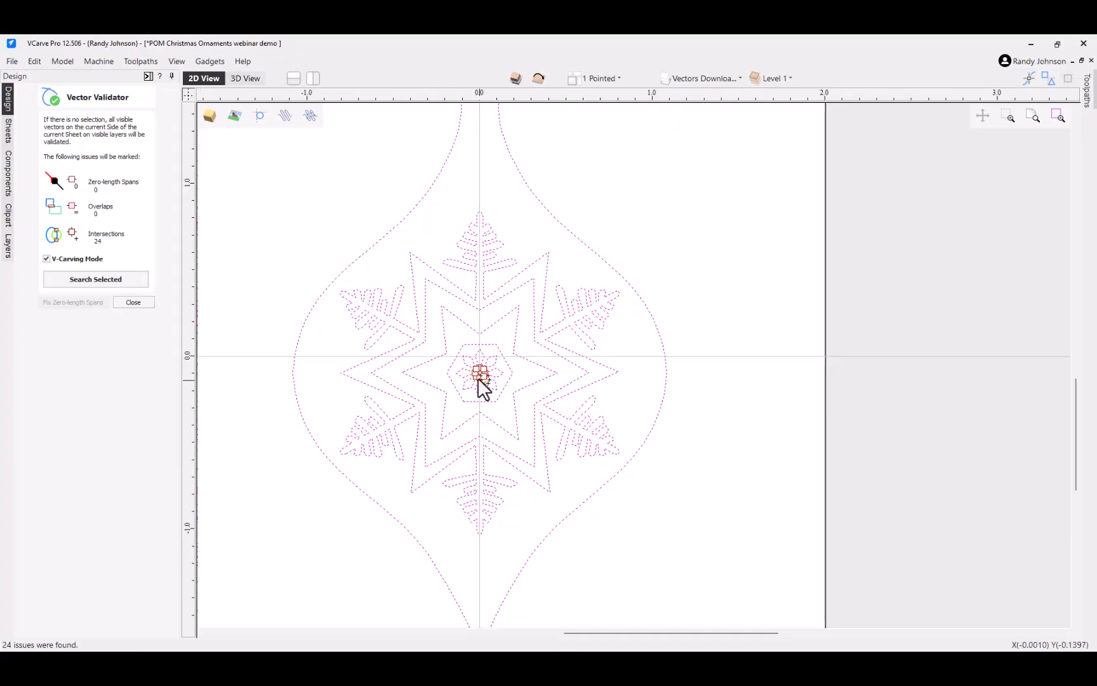
click(134, 303)
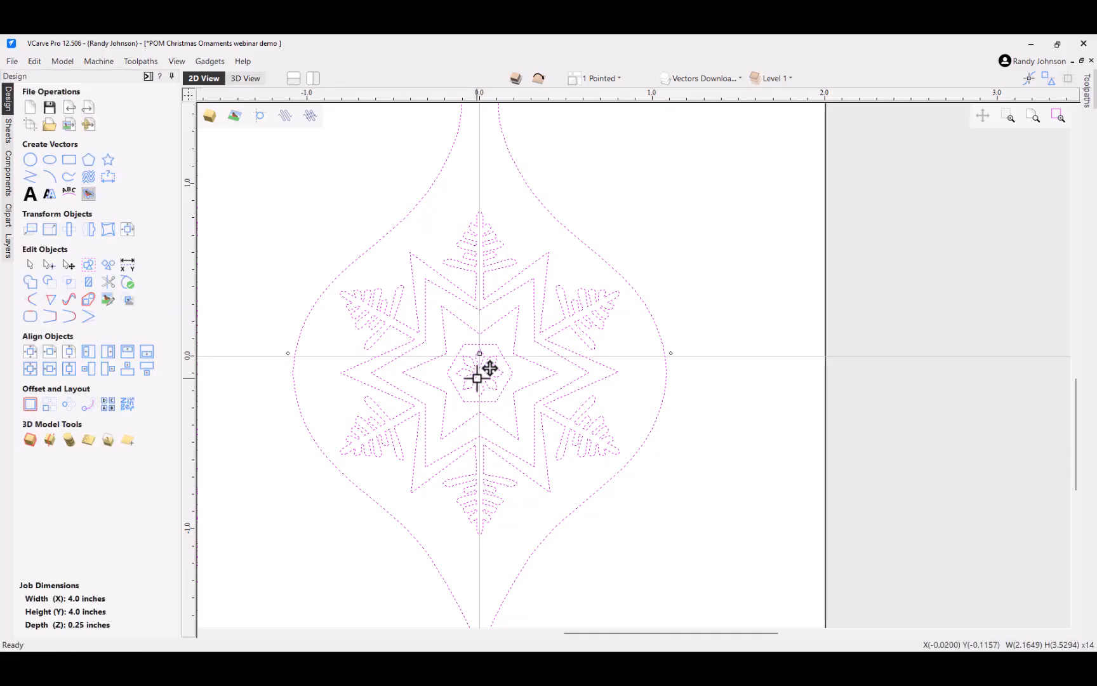
Step: Delete the extra crossing node at the inner tip of the lower-right diamond in the snowflake's center
scroll(481, 374, up, 3)
scroll(482, 374, up, 2)
click(492, 358)
click(538, 370)
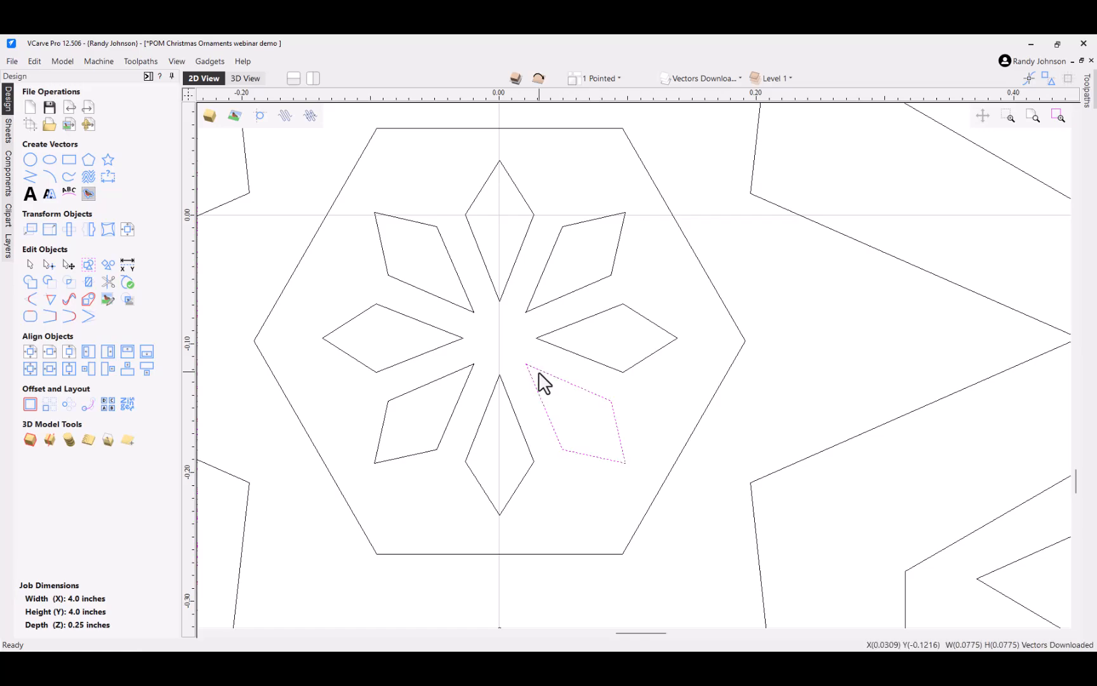
scroll(531, 369, up, 8)
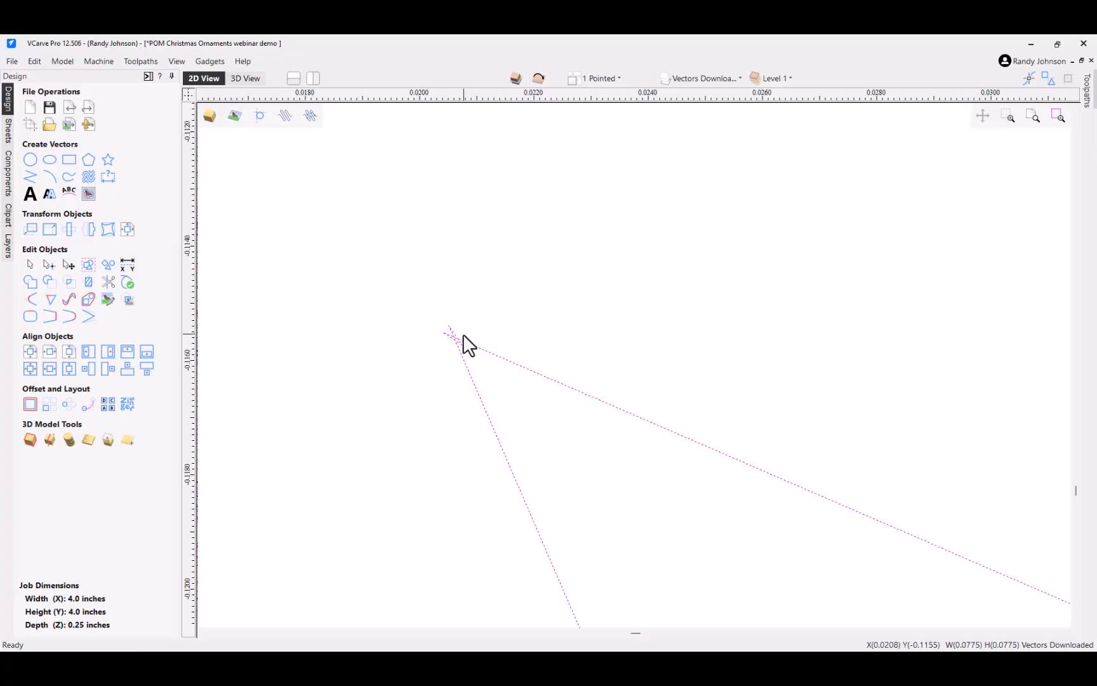
double_click(462, 333)
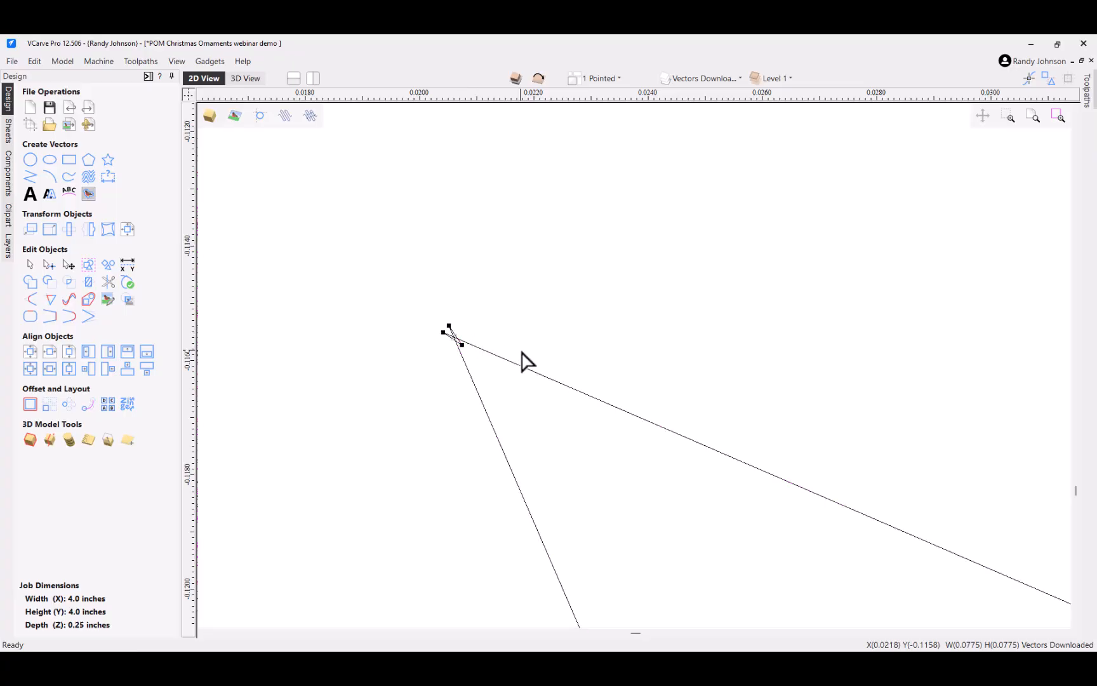
right_click(462, 347)
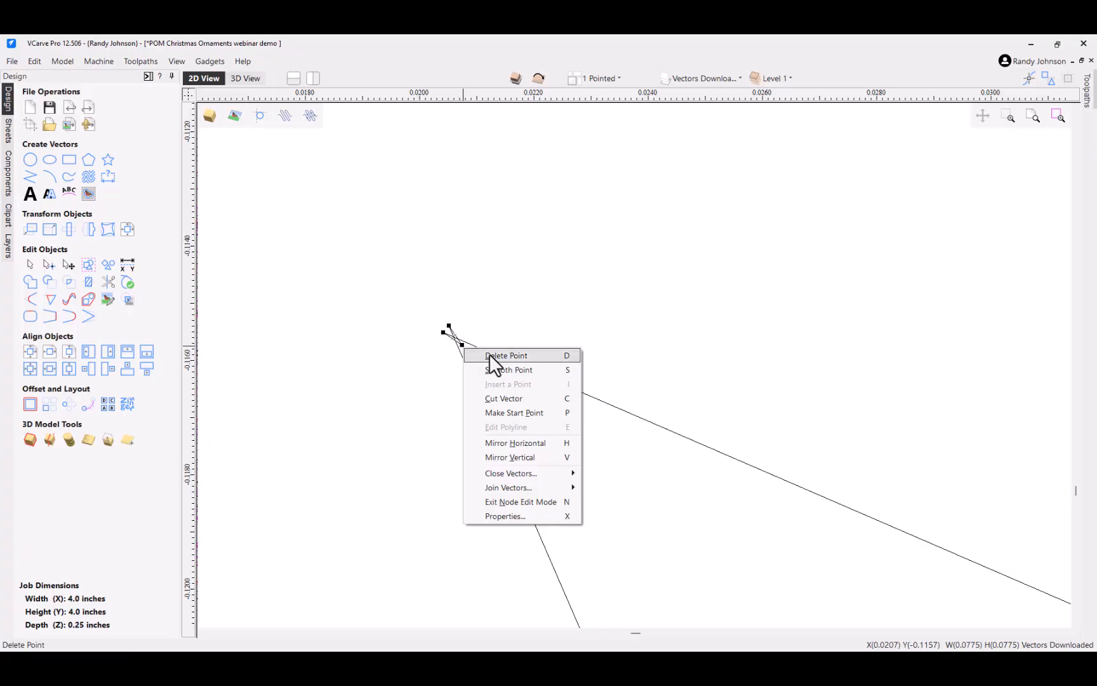
click(489, 354)
Step: Delete the extra crossing nodes at the inner tips of the snowflake center's bottom and lower-left diamonds
scroll(496, 367, down, 10)
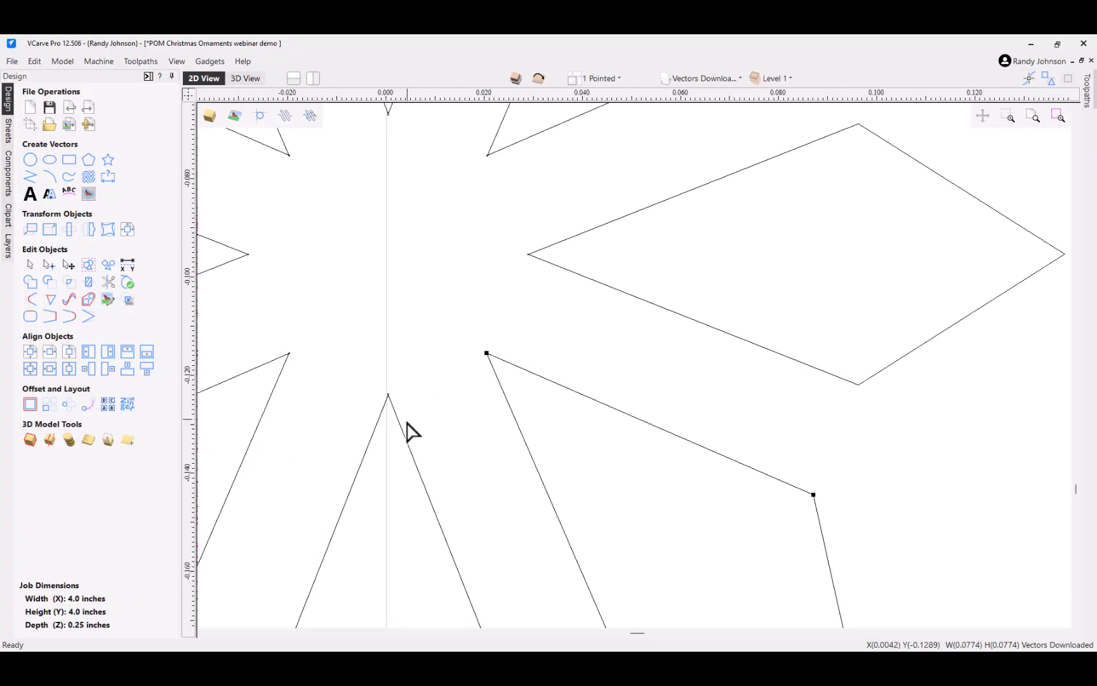
click(389, 396)
scroll(386, 391, up, 5)
scroll(388, 397, up, 4)
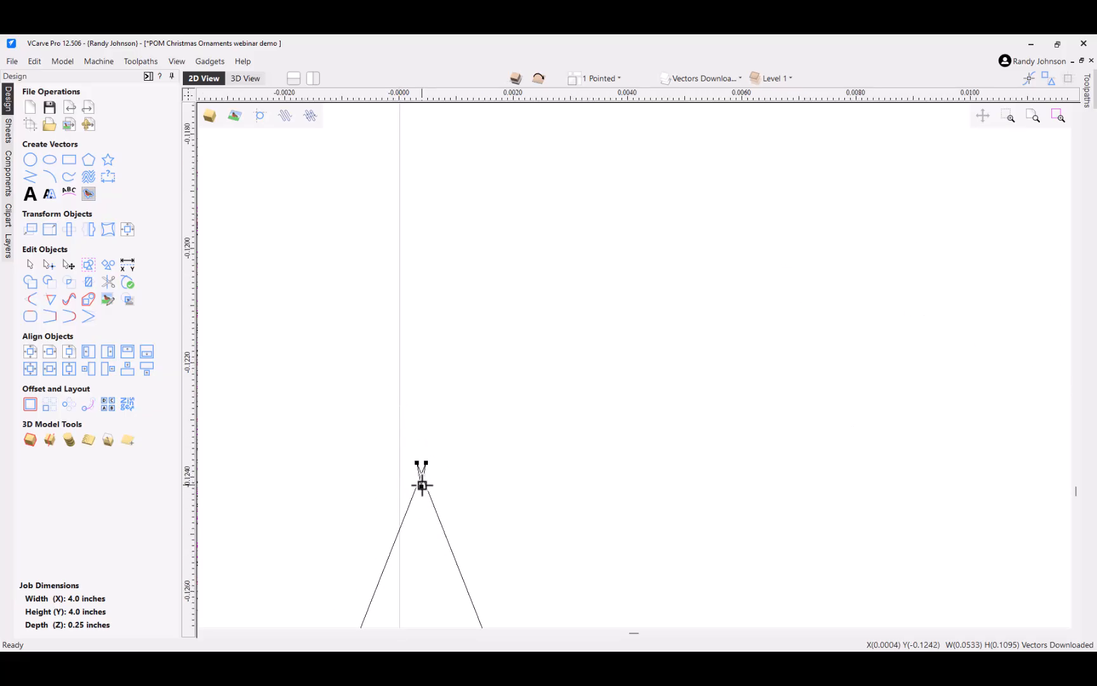
scroll(421, 485, down, 8)
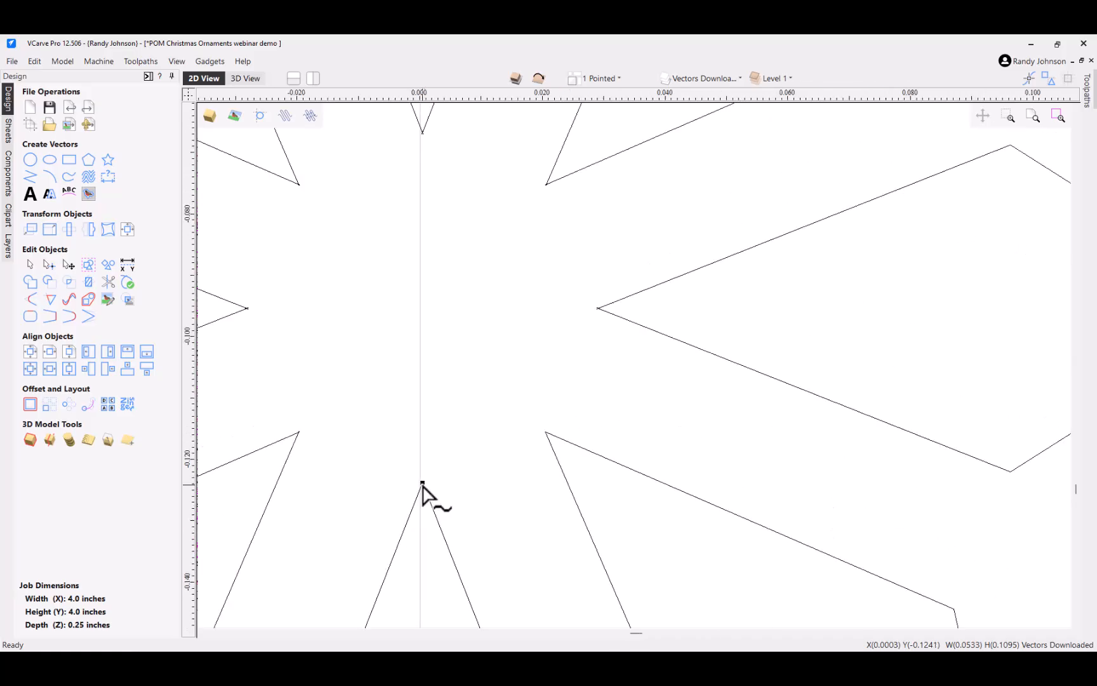
scroll(296, 435, up, 8)
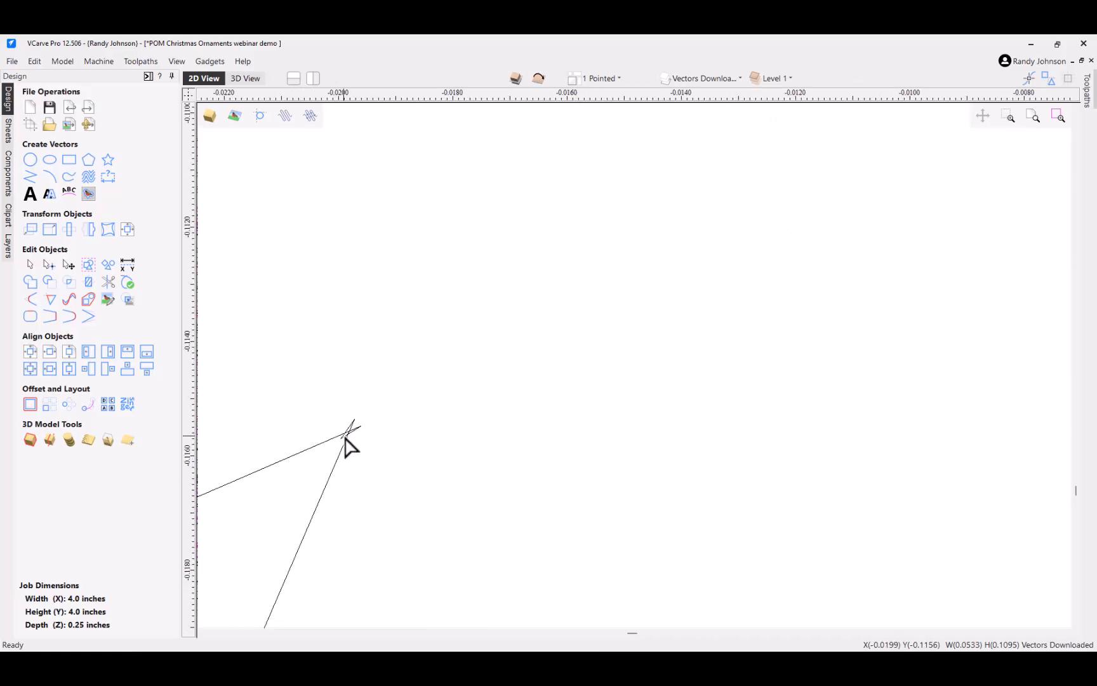
scroll(346, 445, down, 7)
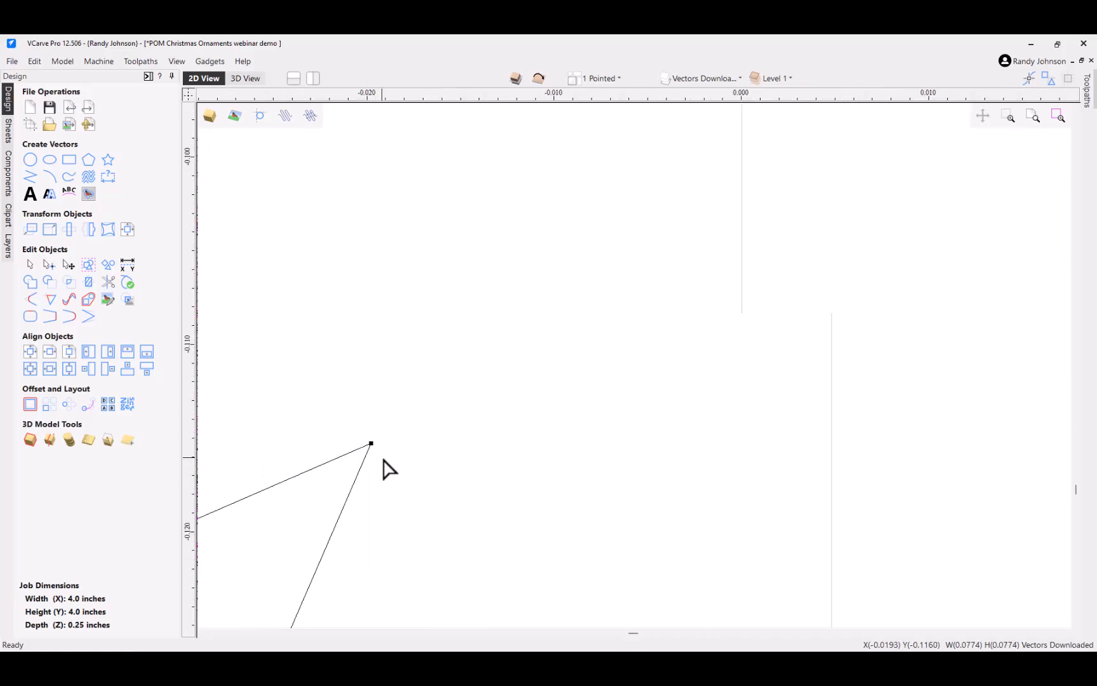
Step: Delete the extra crossing nodes at the inner tips of the snowflake center's left and upper-left diamonds
scroll(343, 356, up, 8)
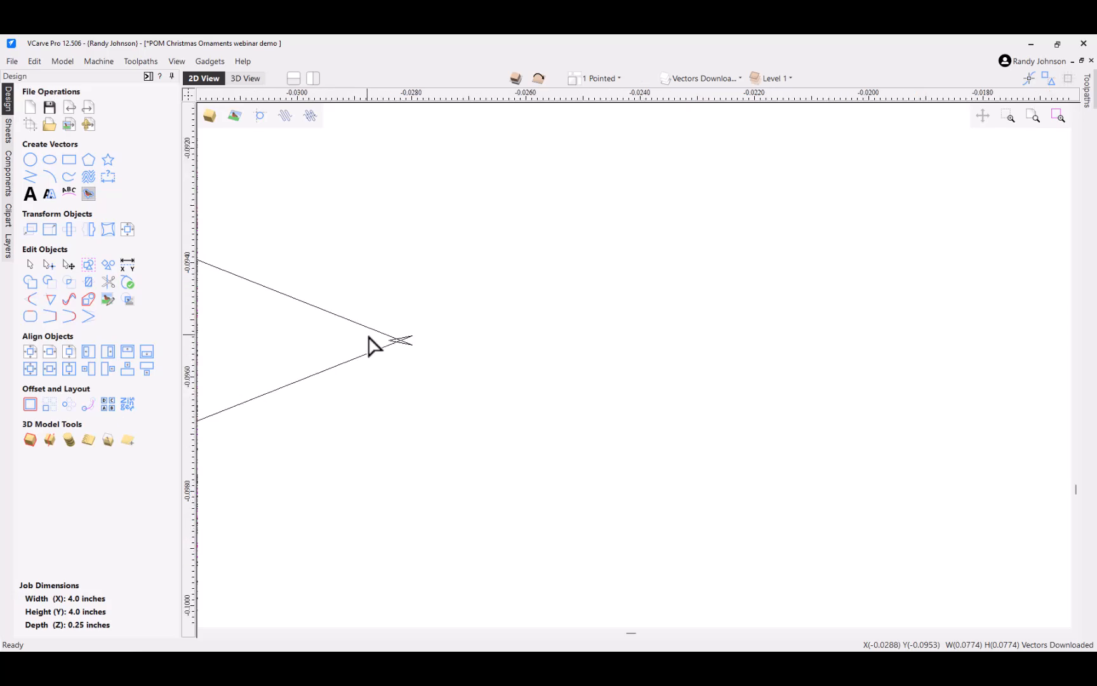
key(d)
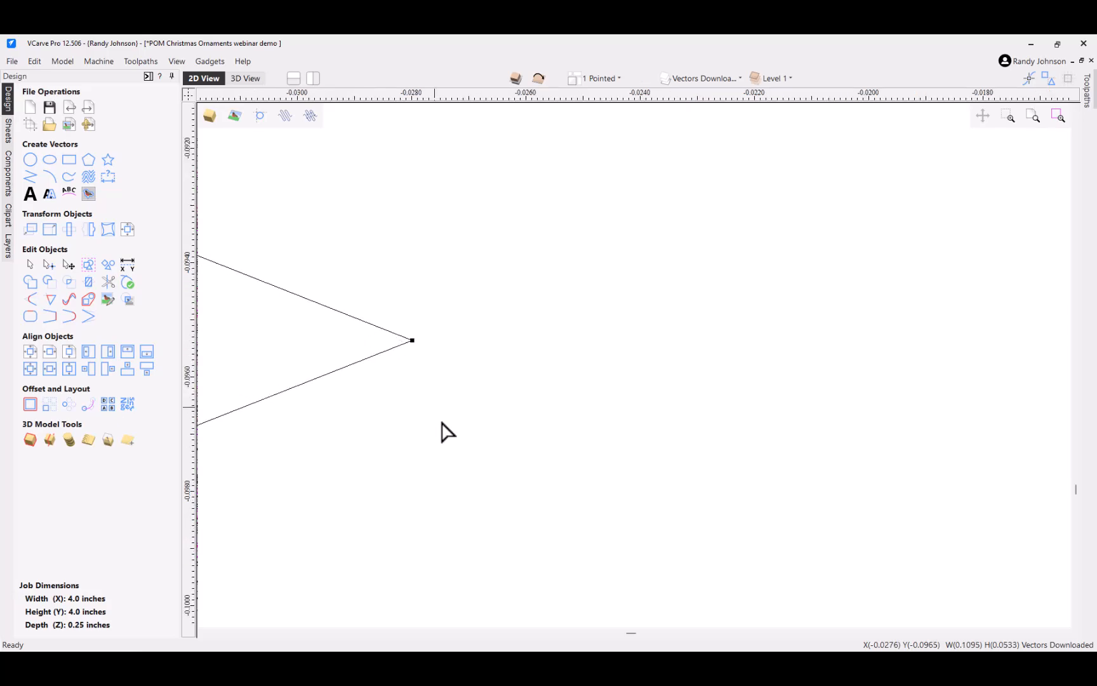
scroll(448, 438, down, 5)
scroll(456, 455, down, 3)
scroll(497, 310, up, 6)
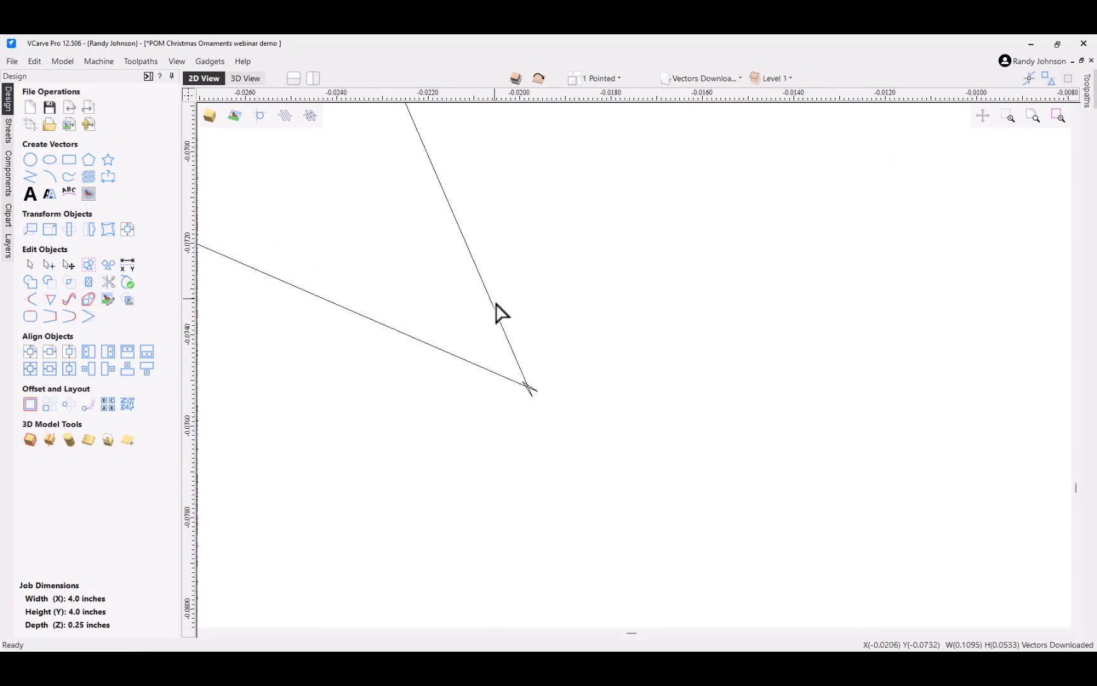
key(d)
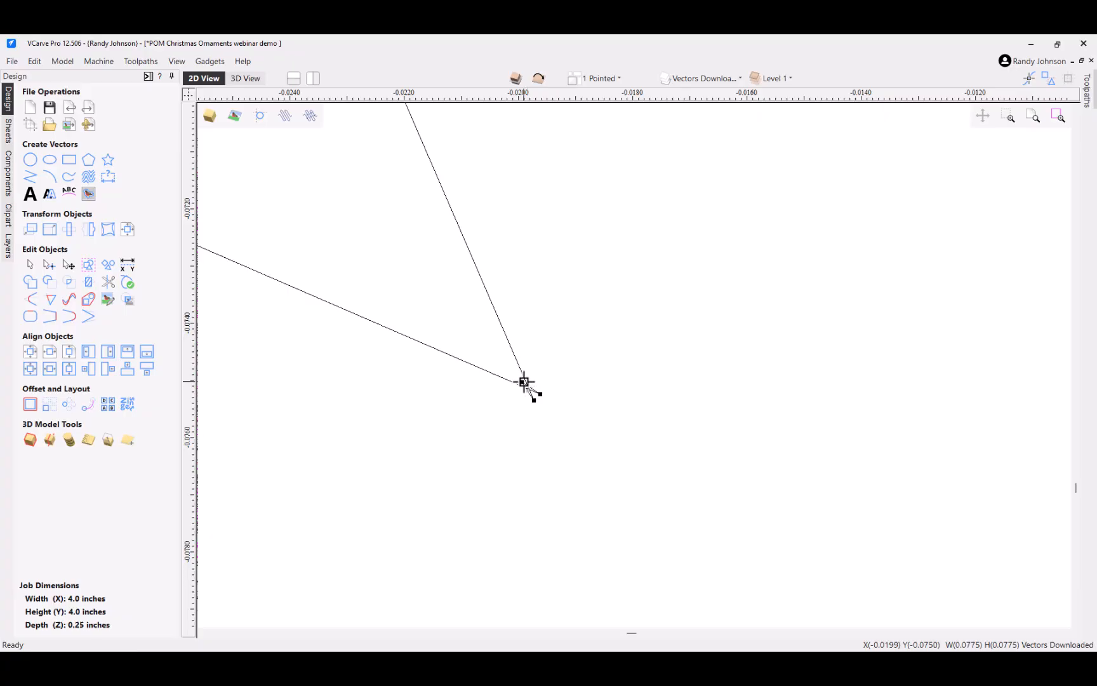
scroll(524, 382, up, 1)
Step: Remove the extra crossing nodes at the inner tips of the snowflake center's top and upper-right diamonds
scroll(498, 438, down, 10)
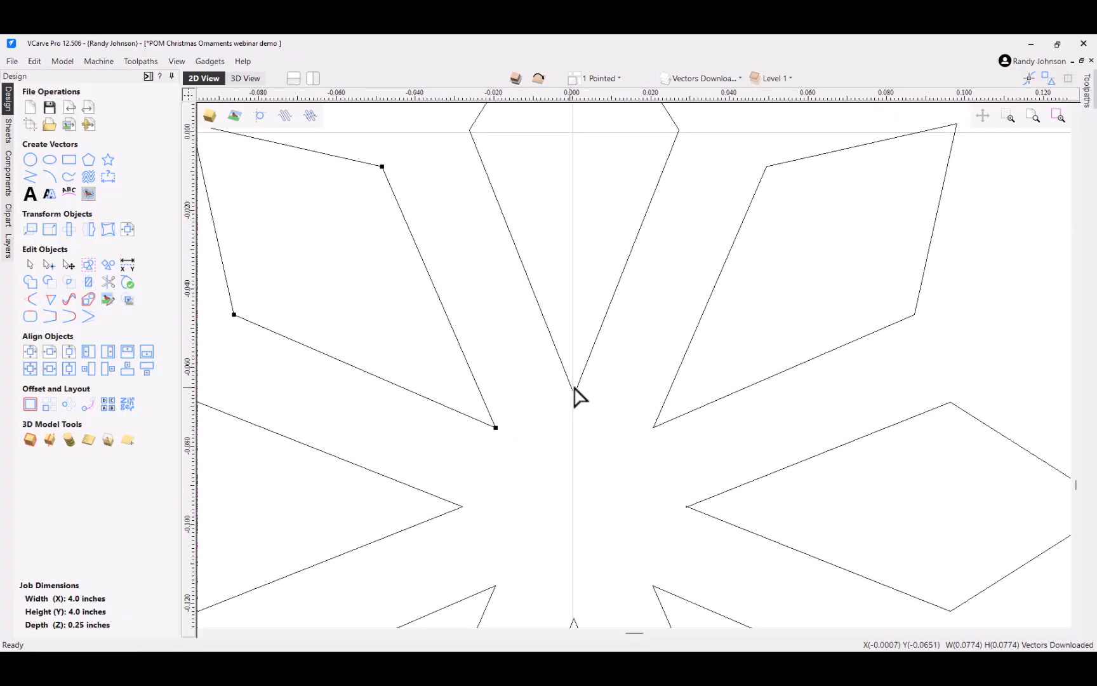
scroll(577, 397, up, 4)
scroll(573, 414, up, 5)
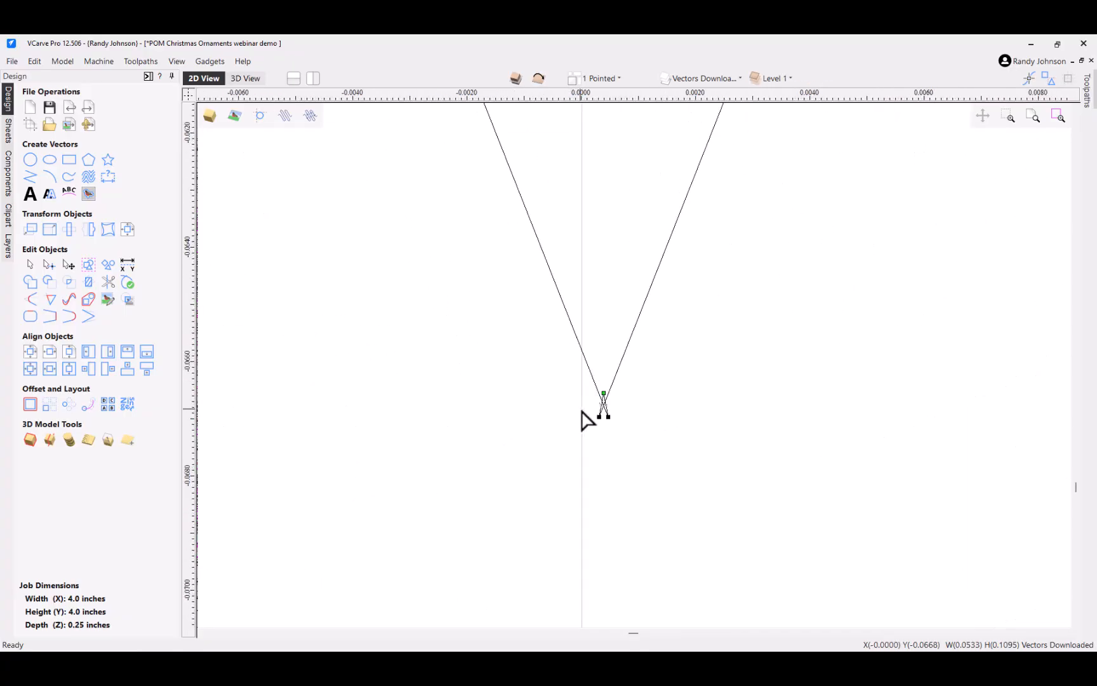
scroll(520, 399, down, 8)
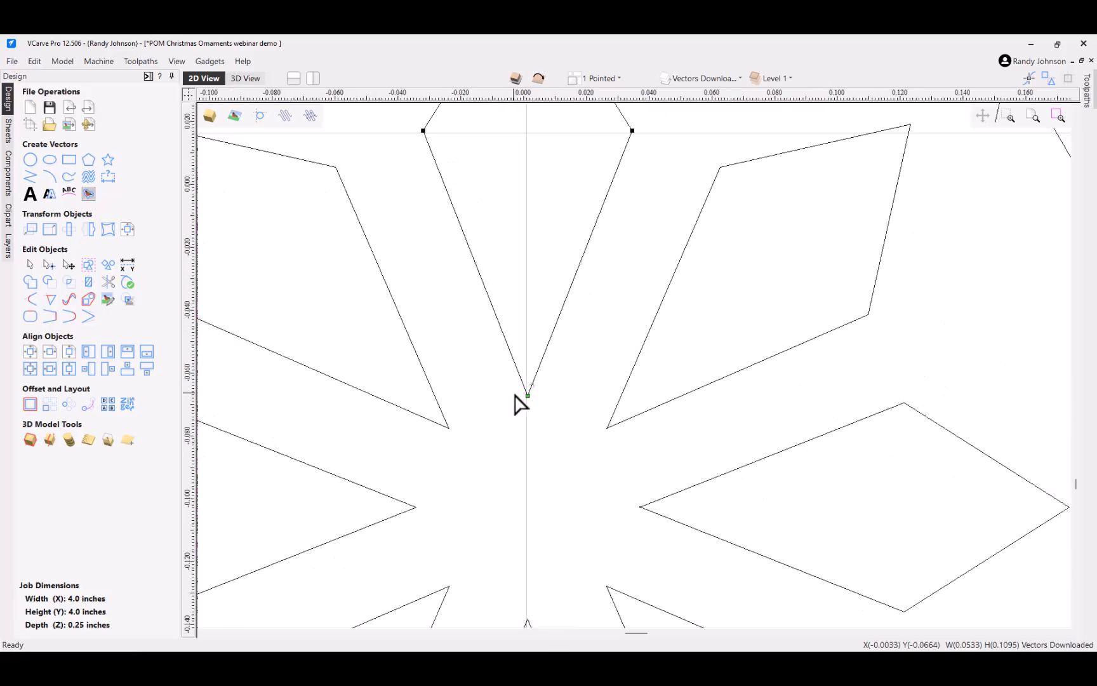
click(619, 412)
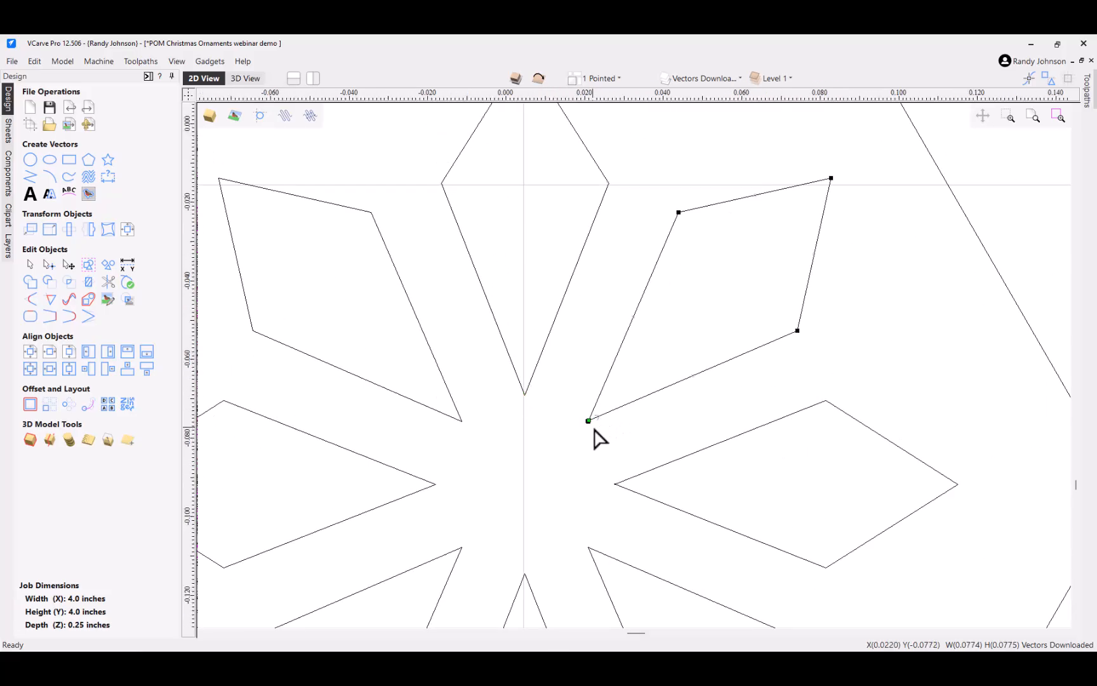
scroll(594, 436, up, 3)
scroll(596, 436, up, 3)
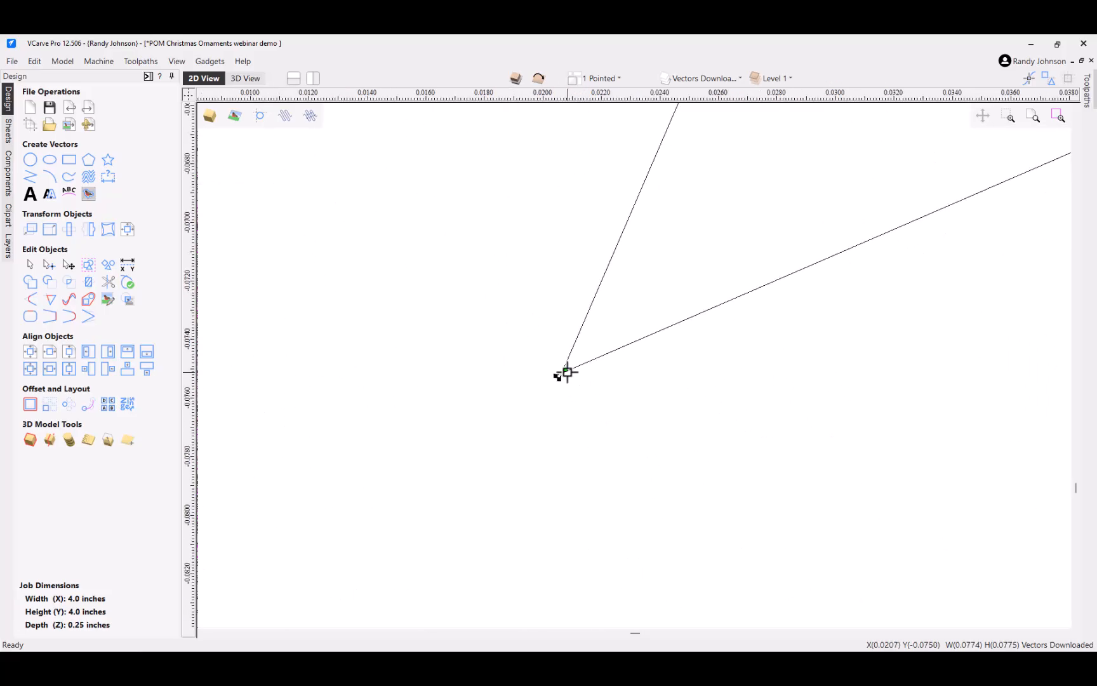
scroll(635, 355, down, 3)
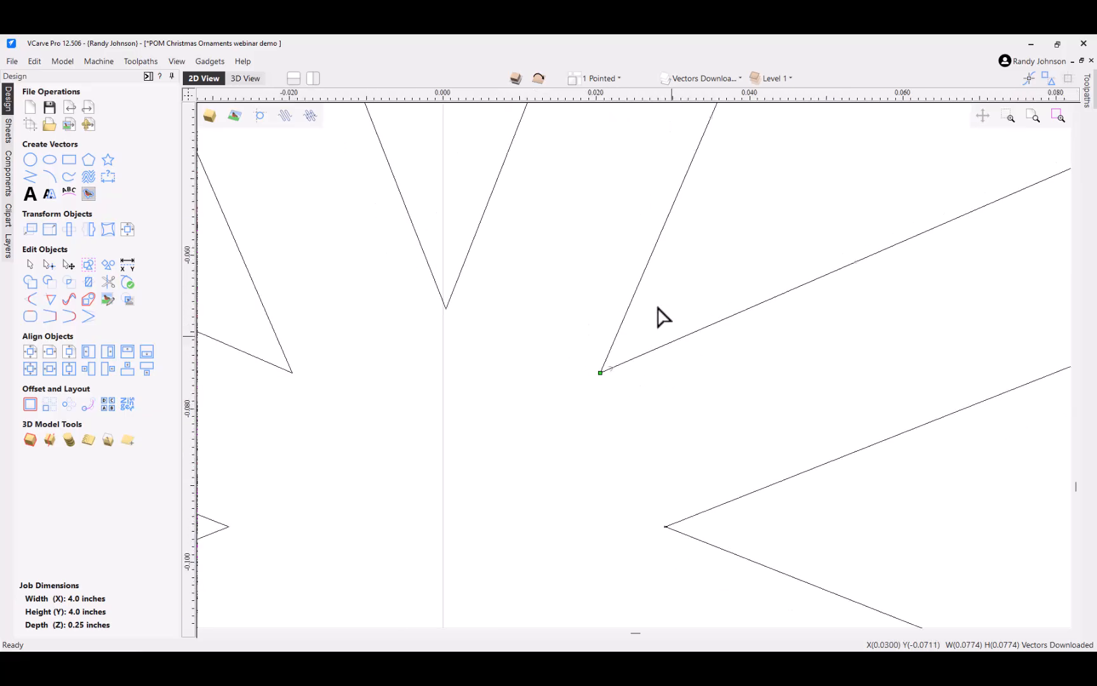
Step: Remove the extra crossing node at the right diamond's inner tip and leave node editing
scroll(566, 459, down, 3)
scroll(616, 483, up, 4)
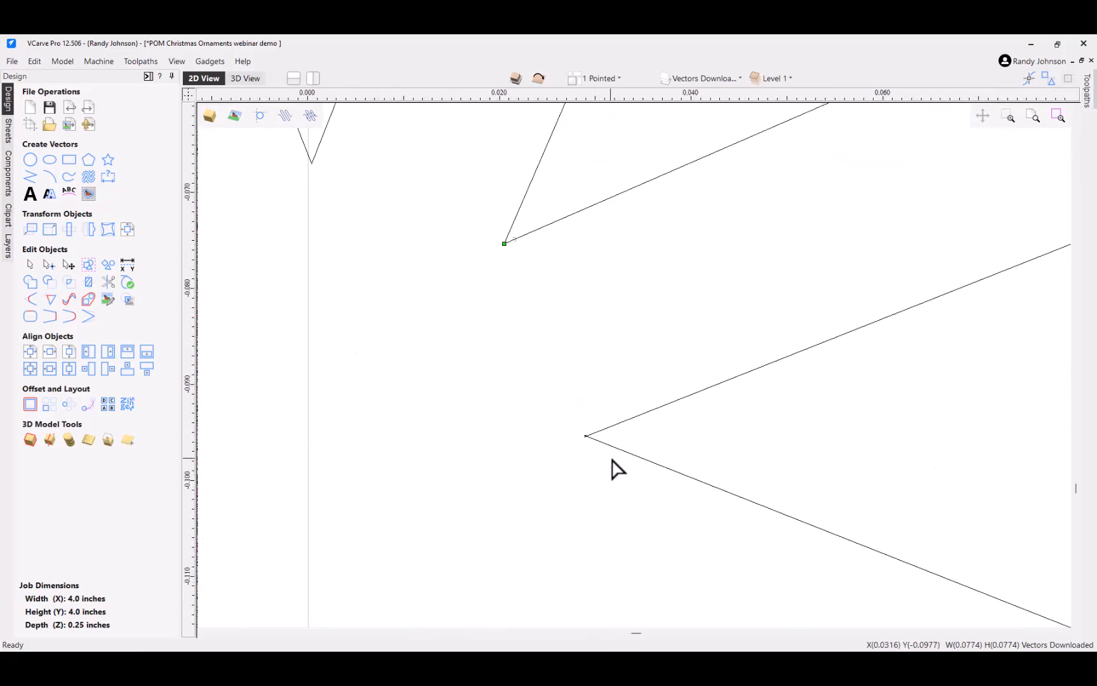
click(554, 408)
scroll(559, 419, up, 2)
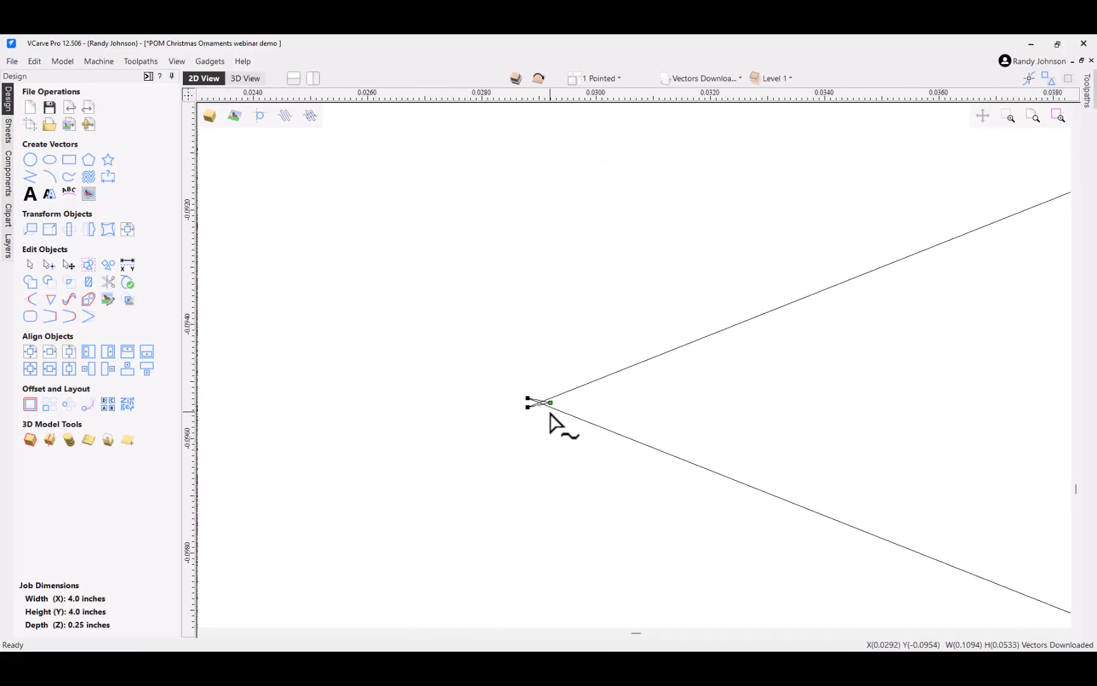
scroll(559, 426, down, 9)
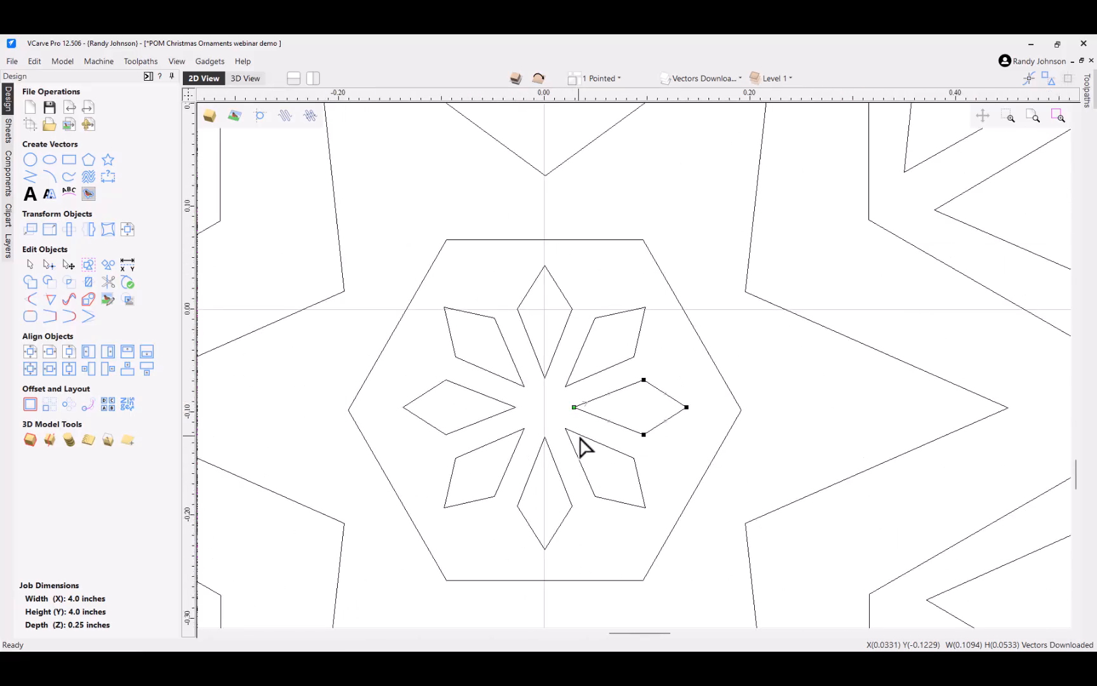
scroll(578, 435, down, 3)
key(n)
Step: Select the whole pointed ornament and validate its vectors again with V-Carving Mode enabled
scroll(565, 415, down, 2)
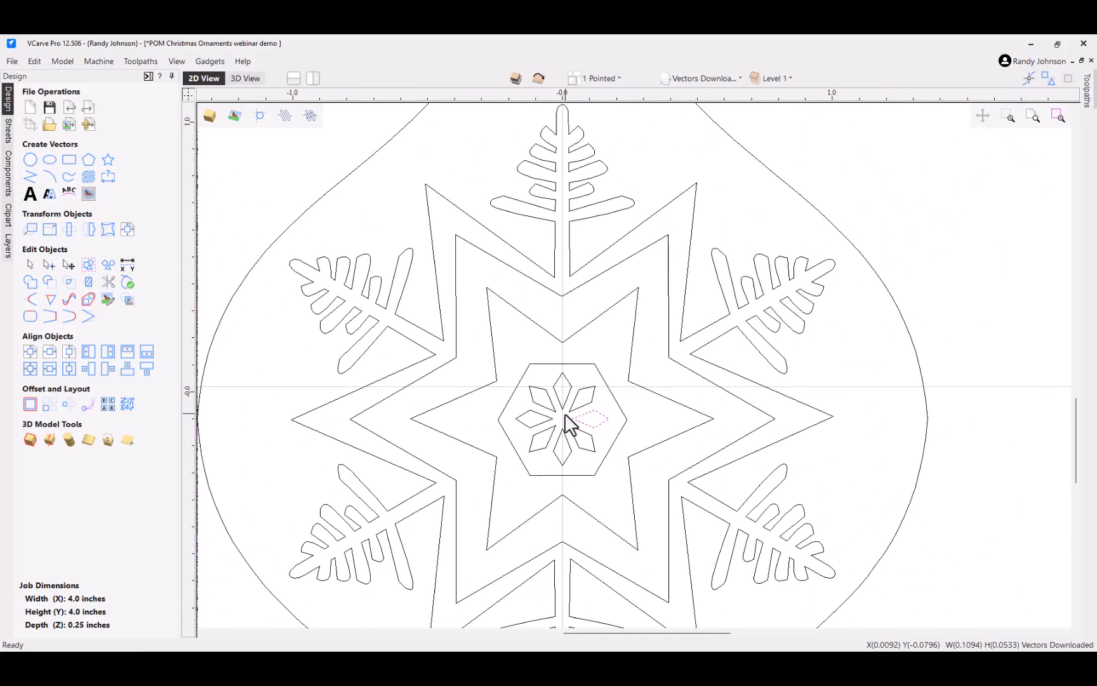
scroll(569, 423, down, 3)
drag(387, 196, 734, 609)
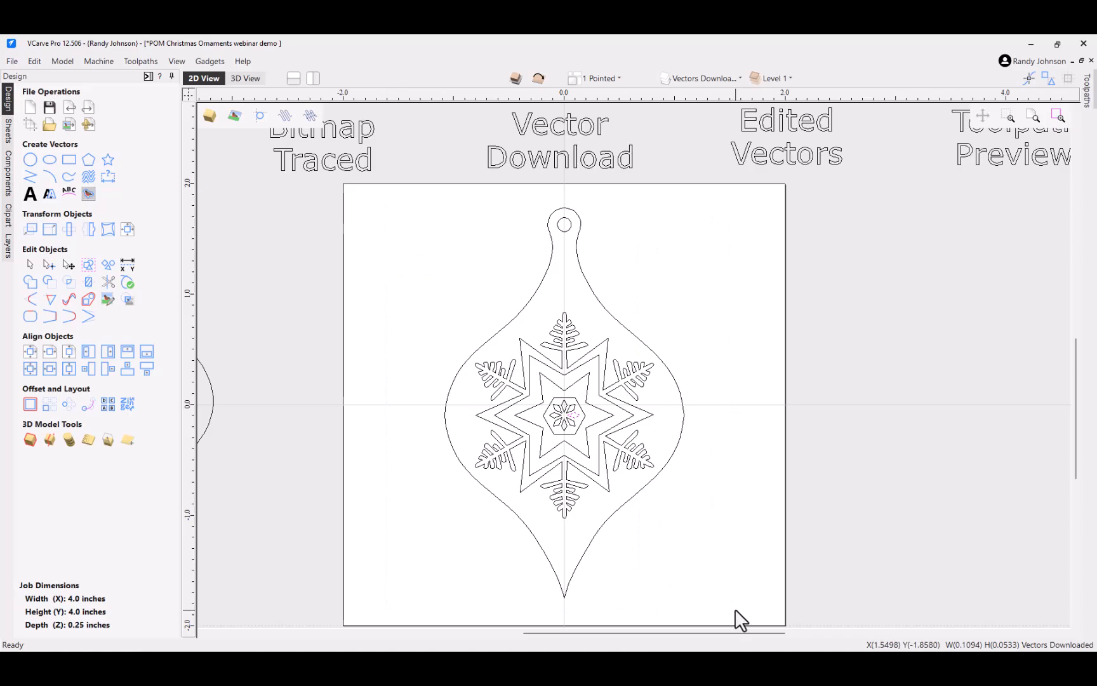
click(128, 283)
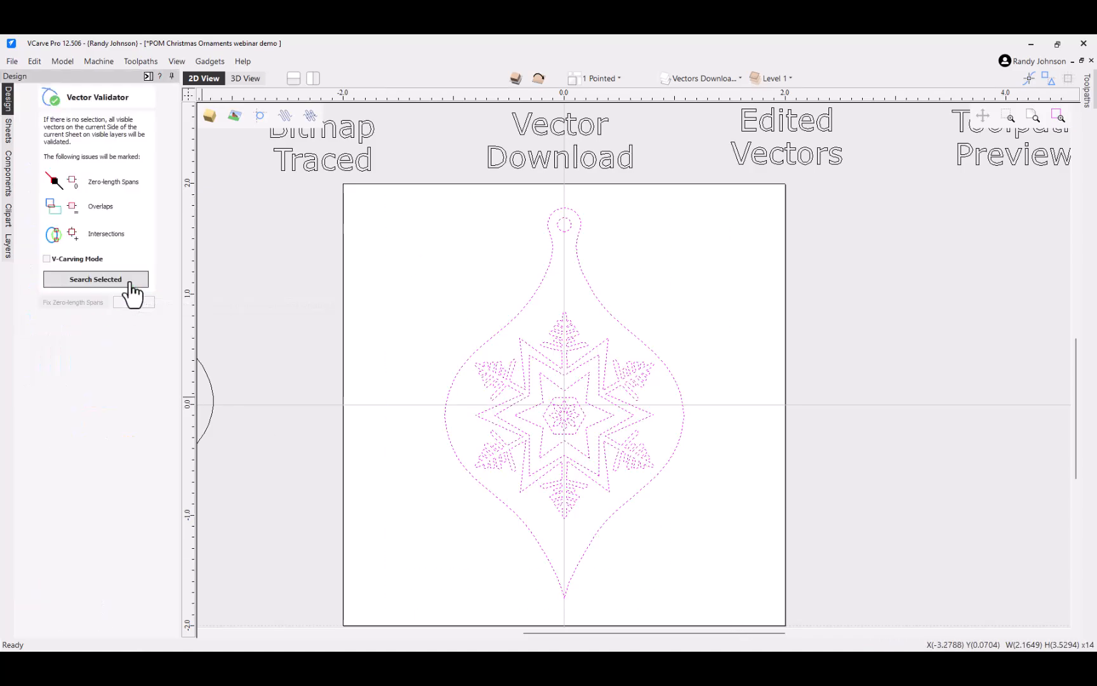
click(46, 258)
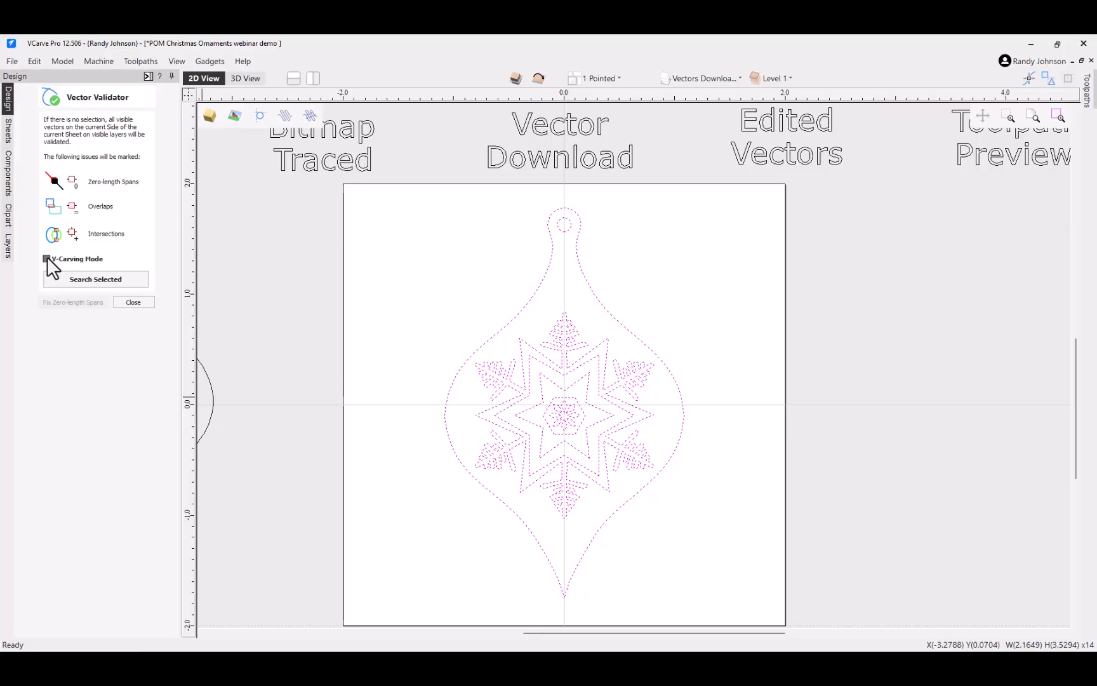
click(91, 273)
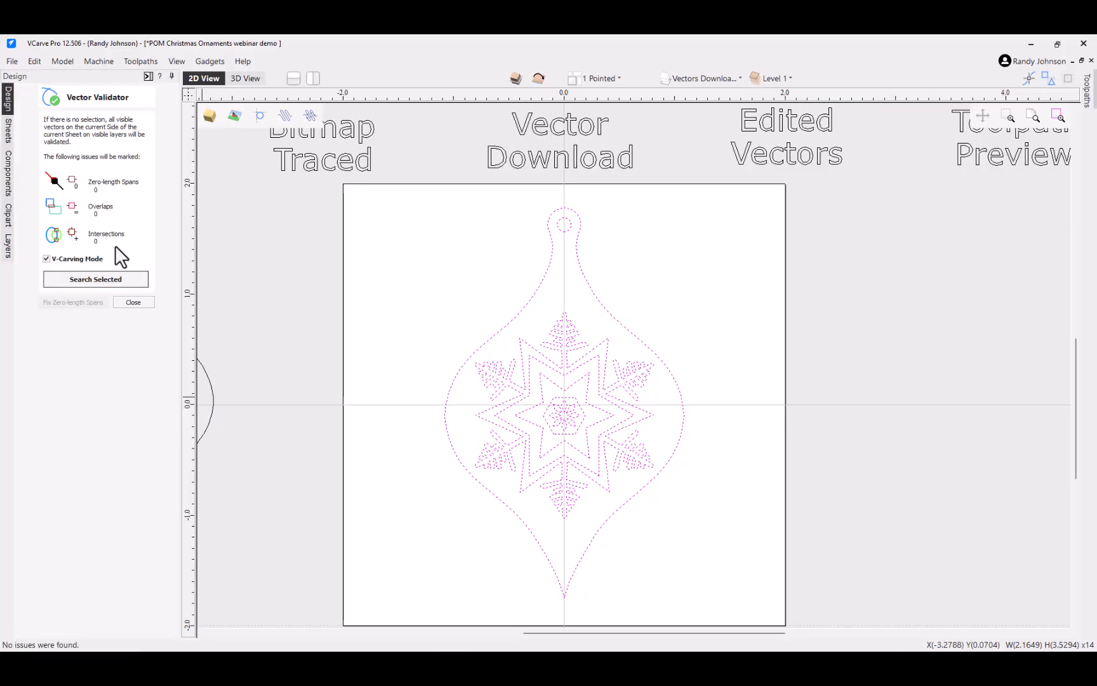
click(131, 303)
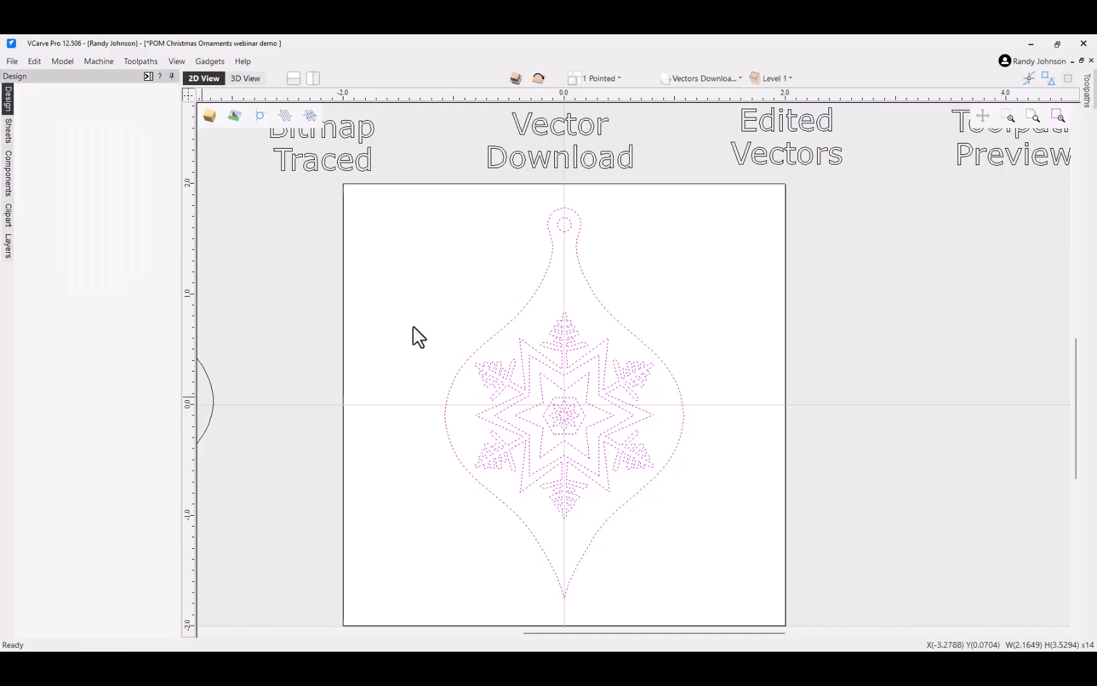
Step: Make the 2 Round sheet active, hide the 1 Pointed sheet, and return to the design tools
click(396, 407)
scroll(397, 407, down, 3)
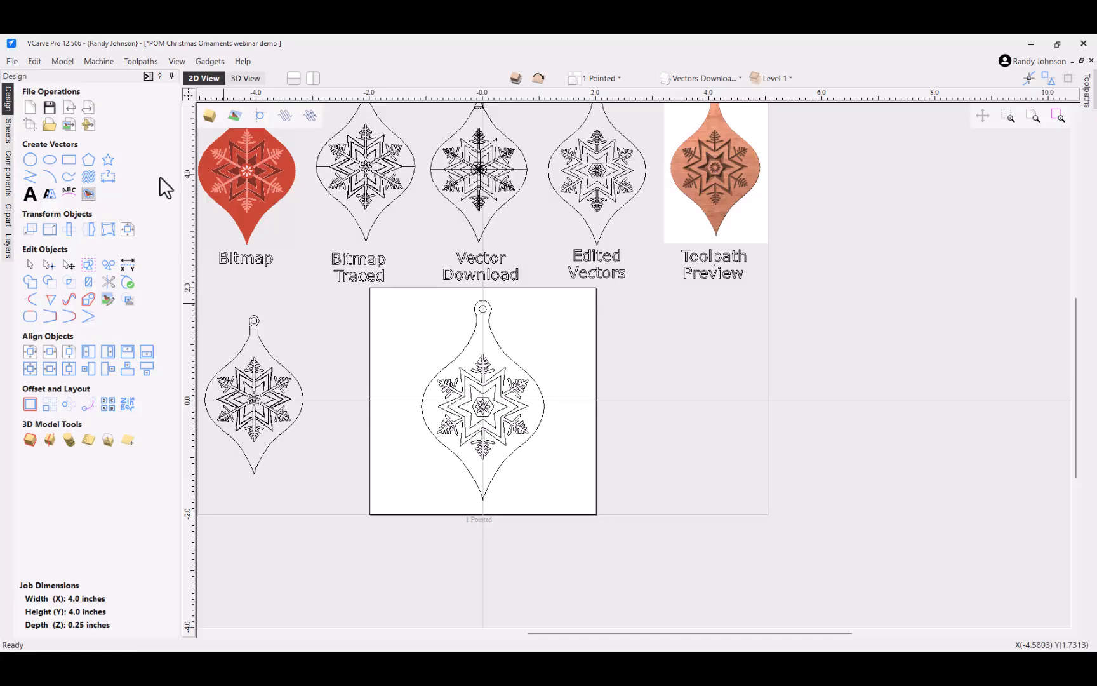
click(7, 131)
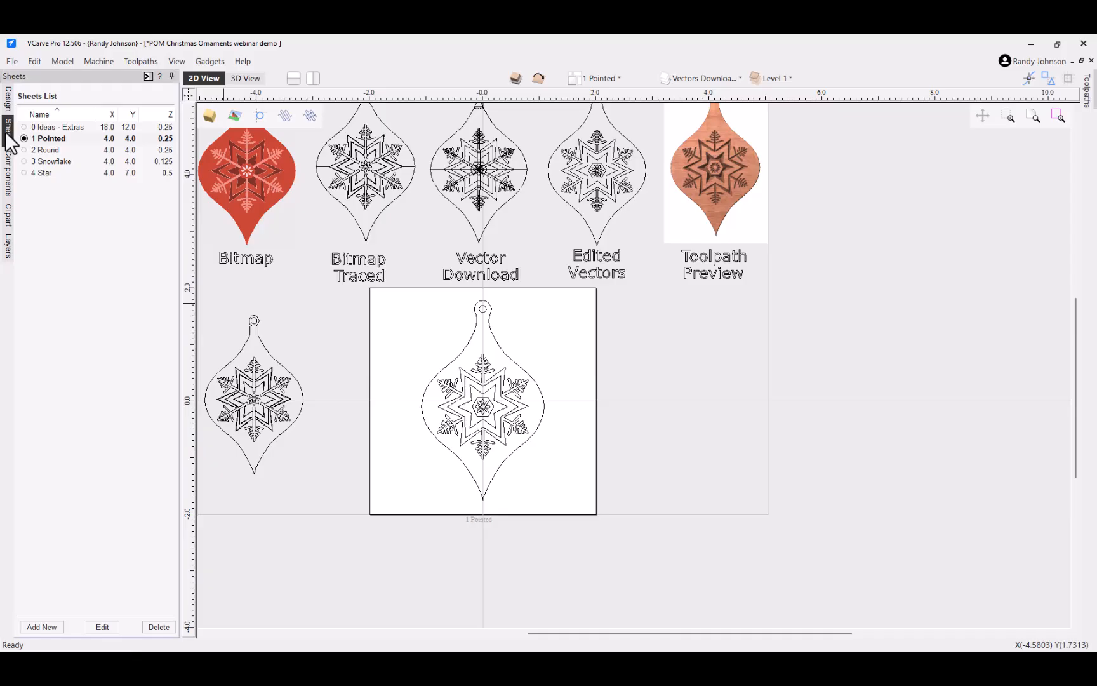
click(48, 151)
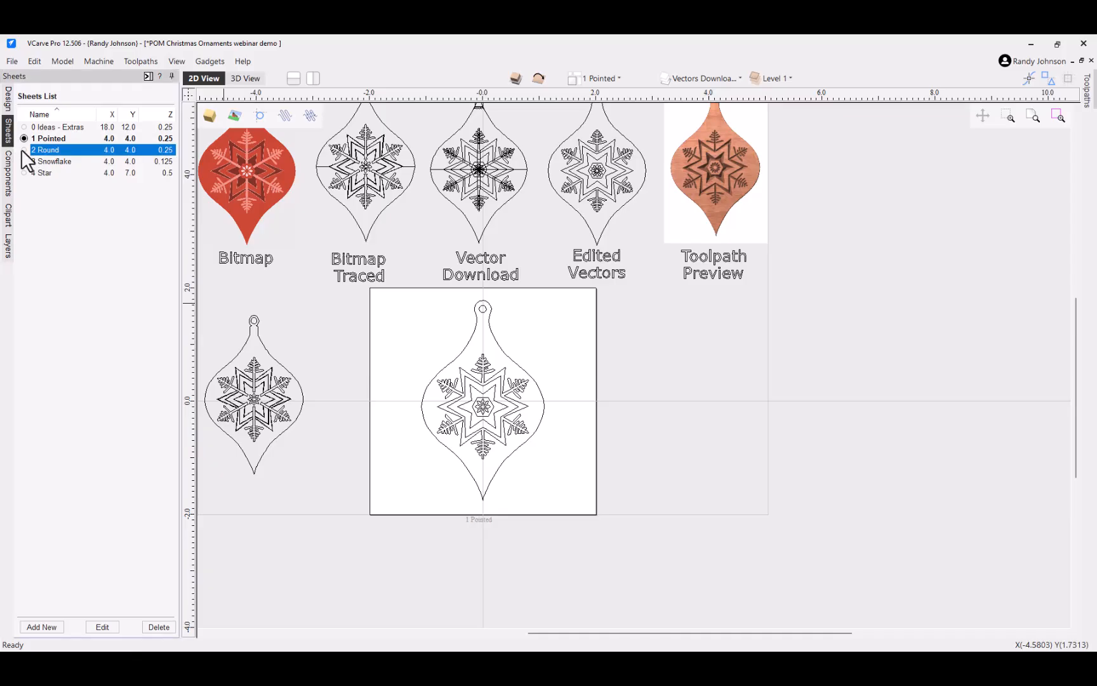
click(24, 150)
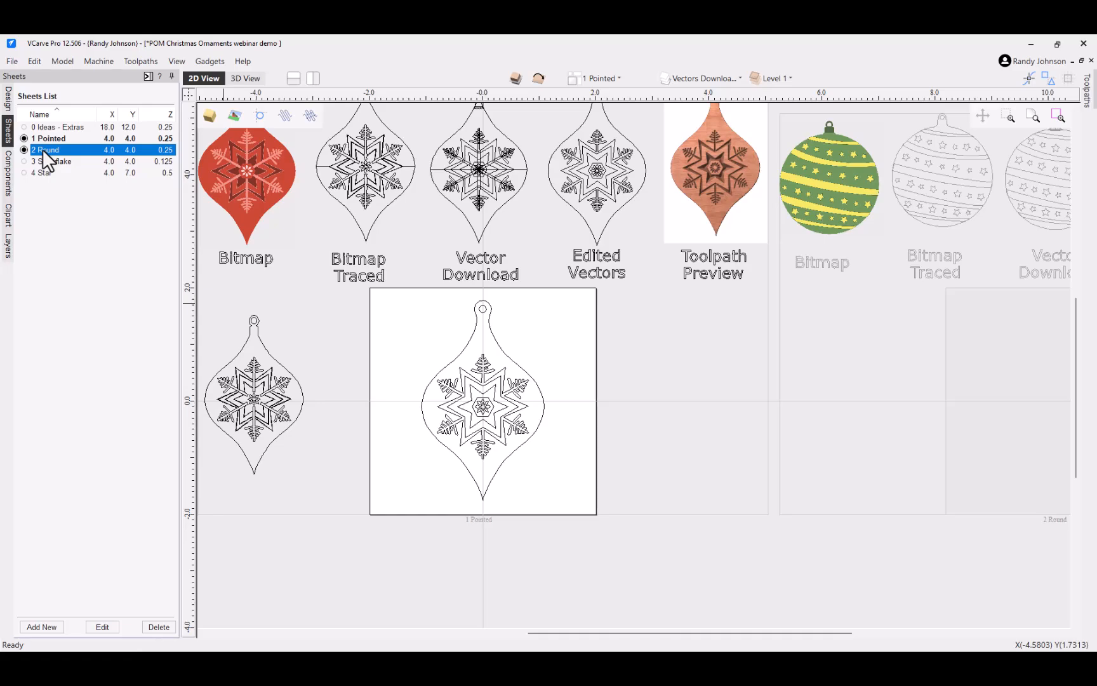
double_click(42, 149)
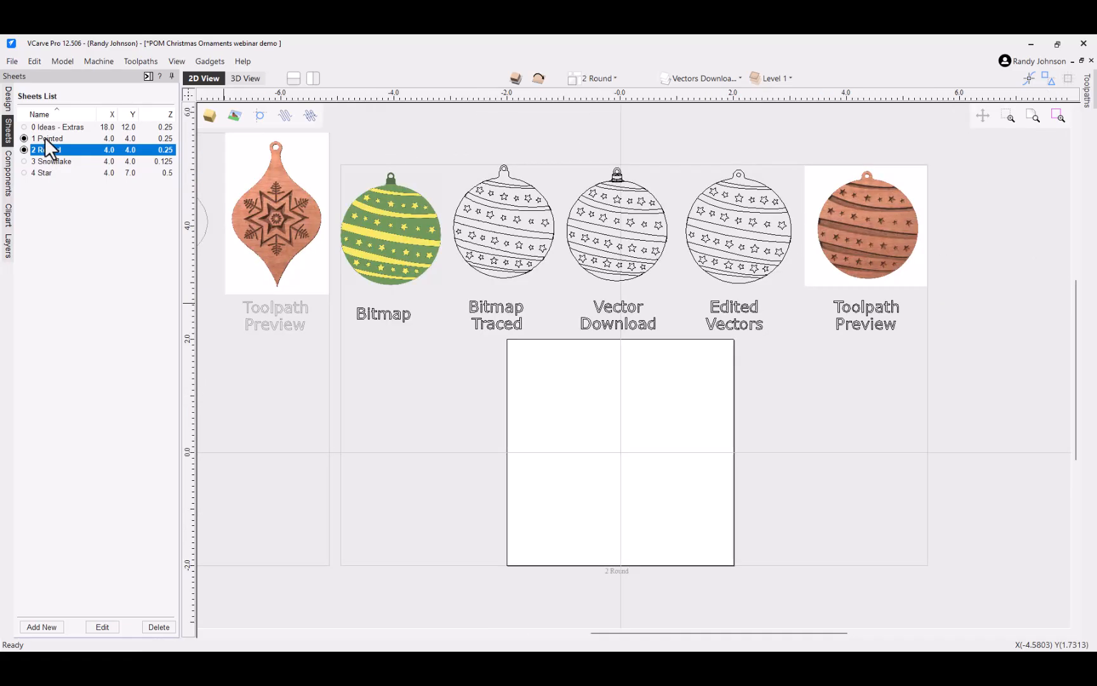
click(24, 139)
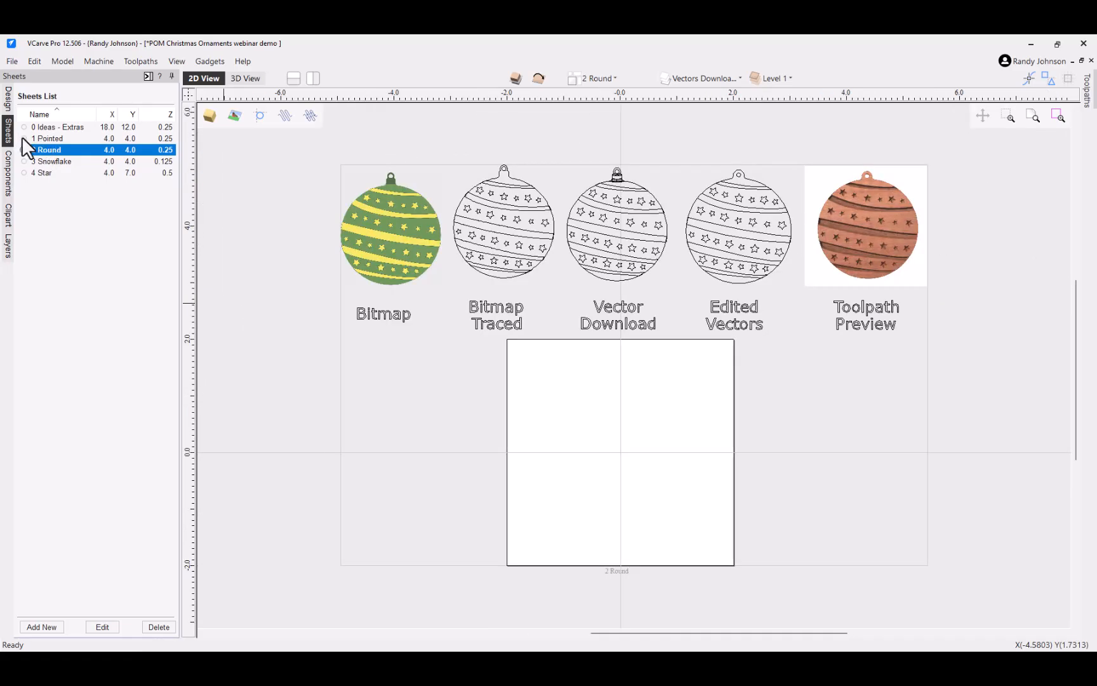
click(8, 105)
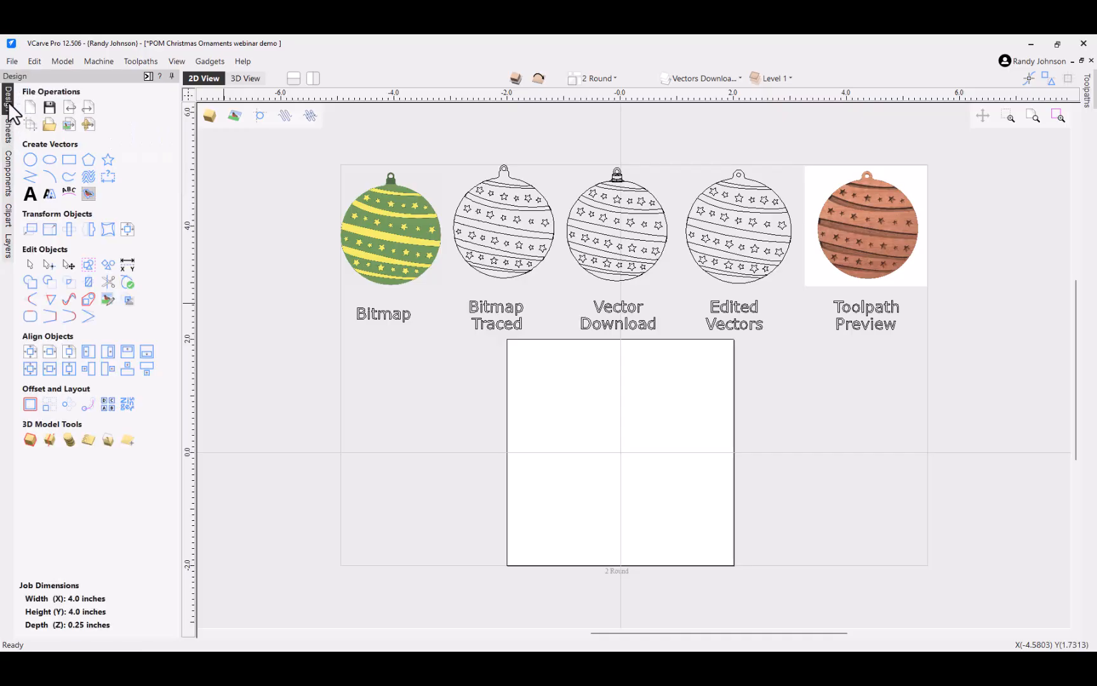
Step: Save the ornament project file
click(50, 108)
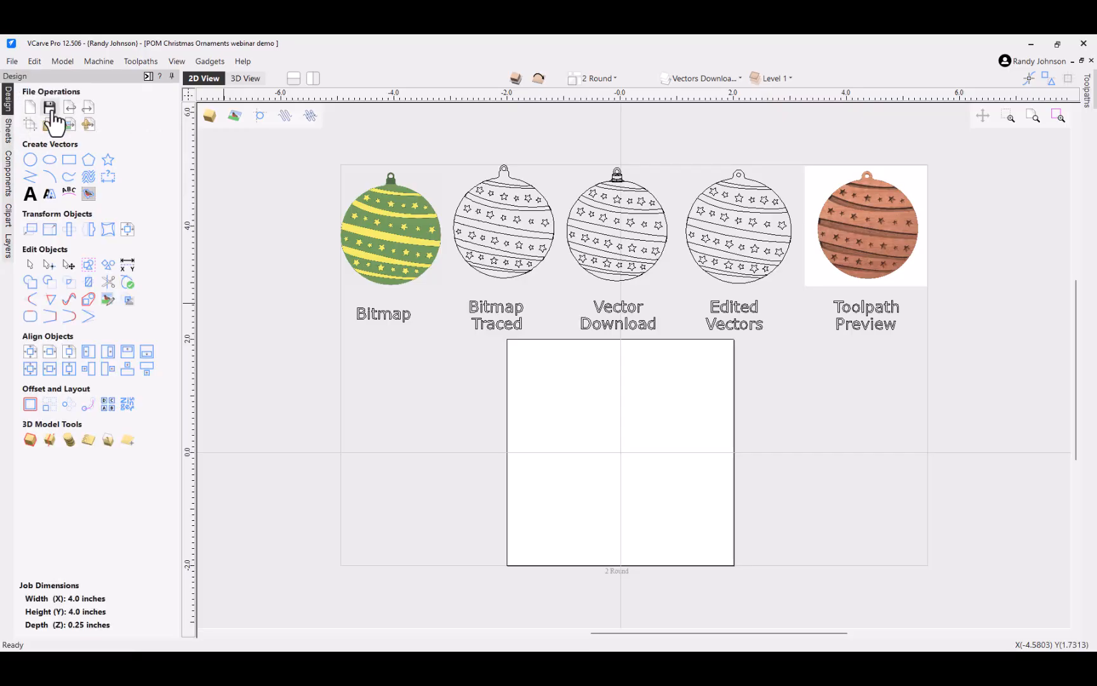
Step: Compare the node layouts of the bitmap-traced and vector-download round ornaments in node editing mode
click(1037, 117)
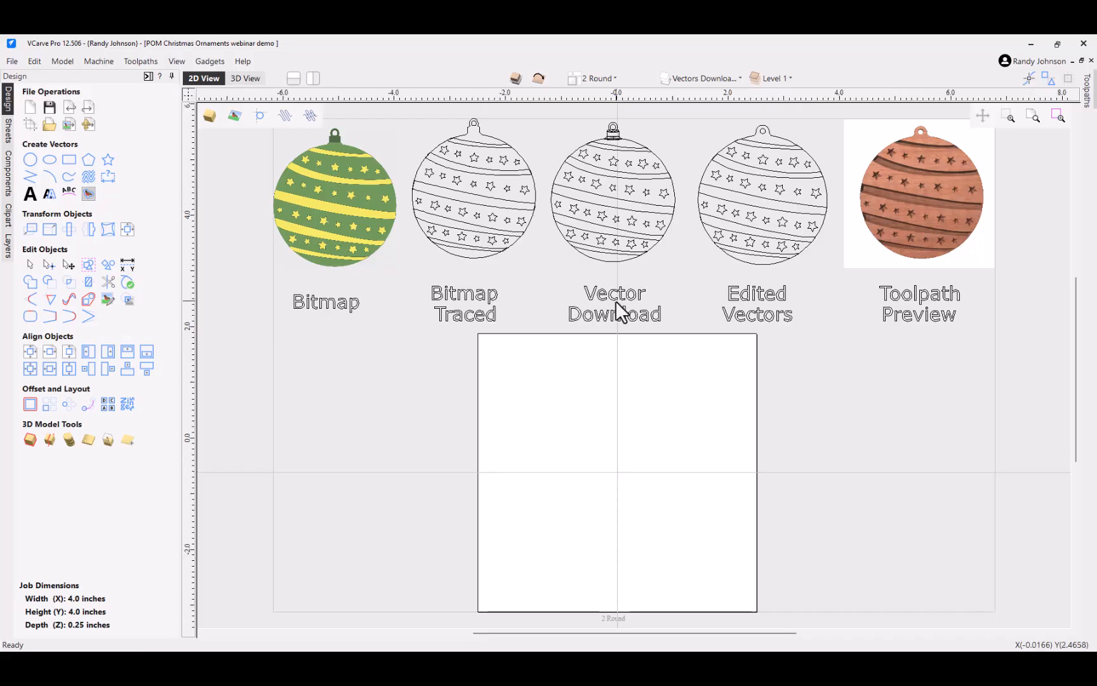
scroll(615, 300, down, 1)
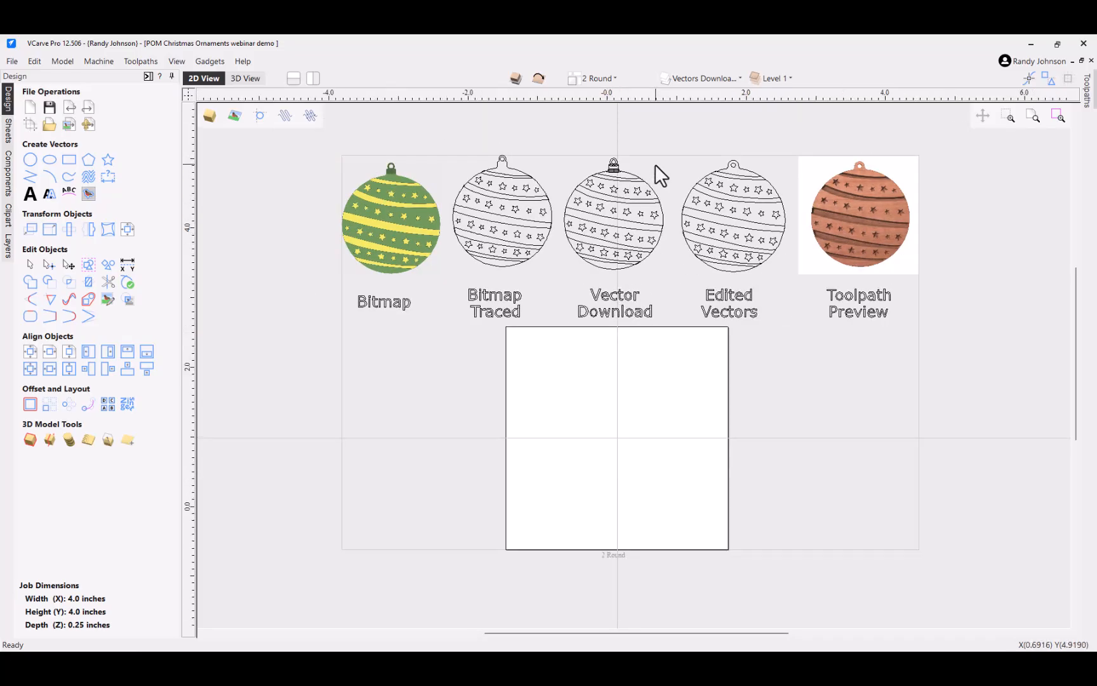
scroll(656, 166, up, 2)
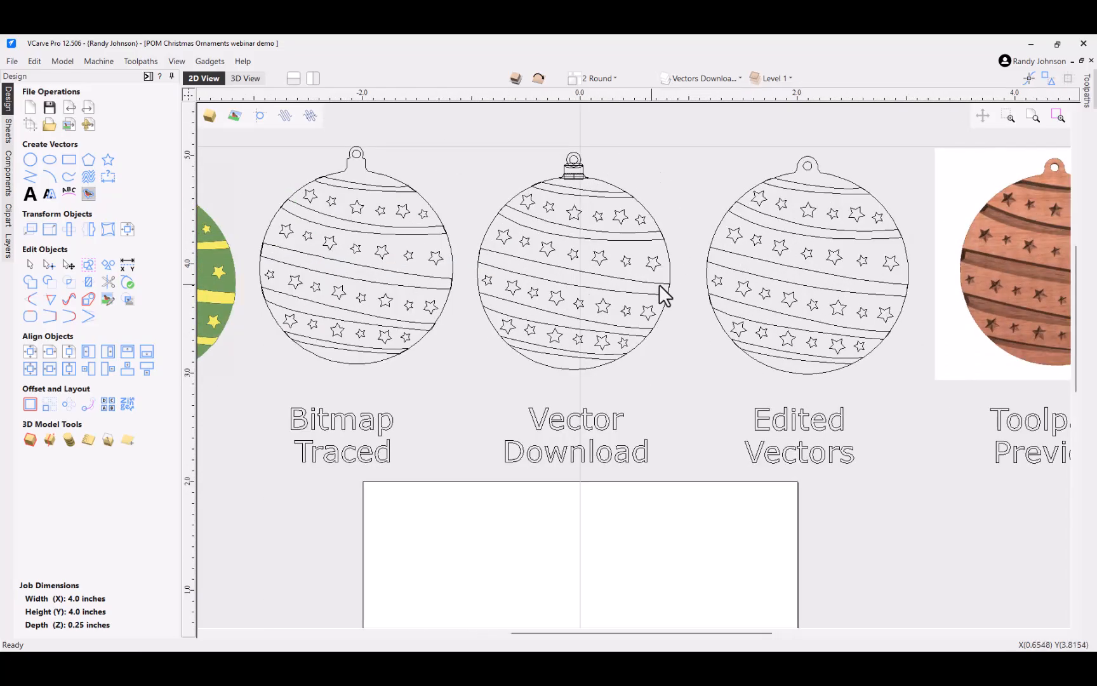
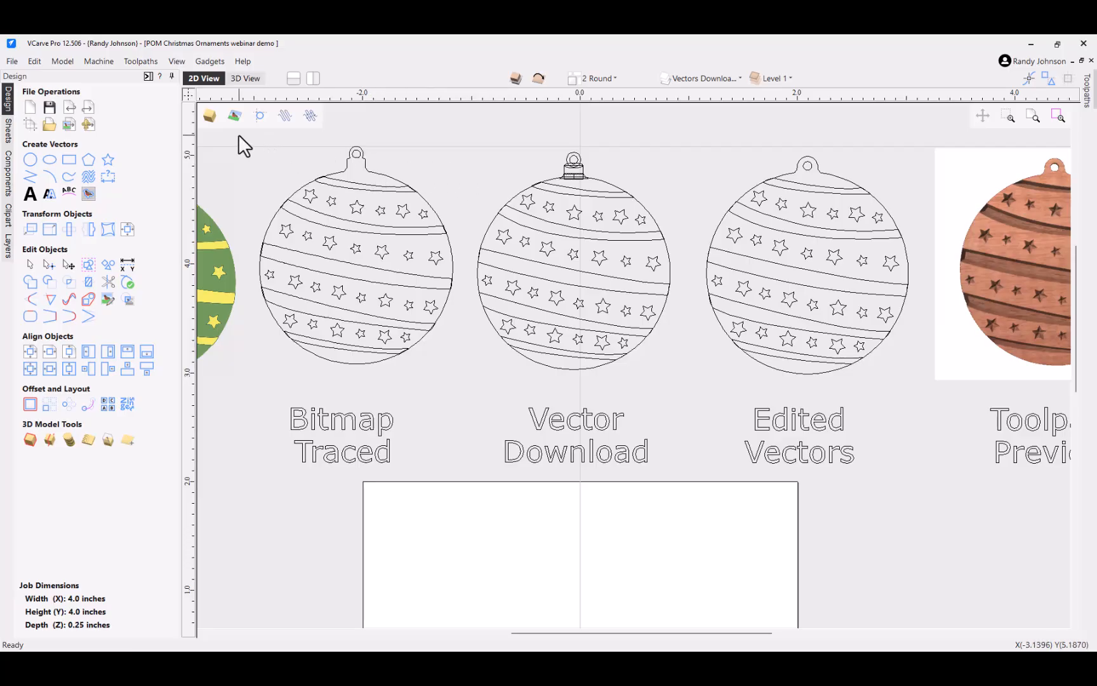
drag(238, 134, 702, 380)
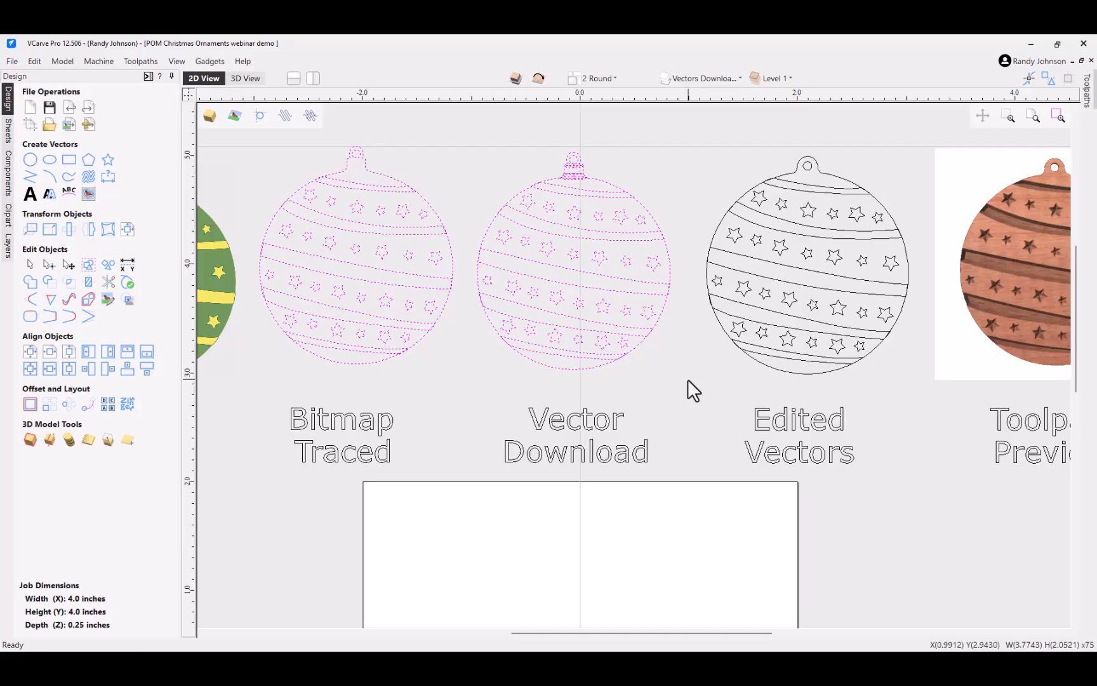
right_click(550, 279)
click(600, 466)
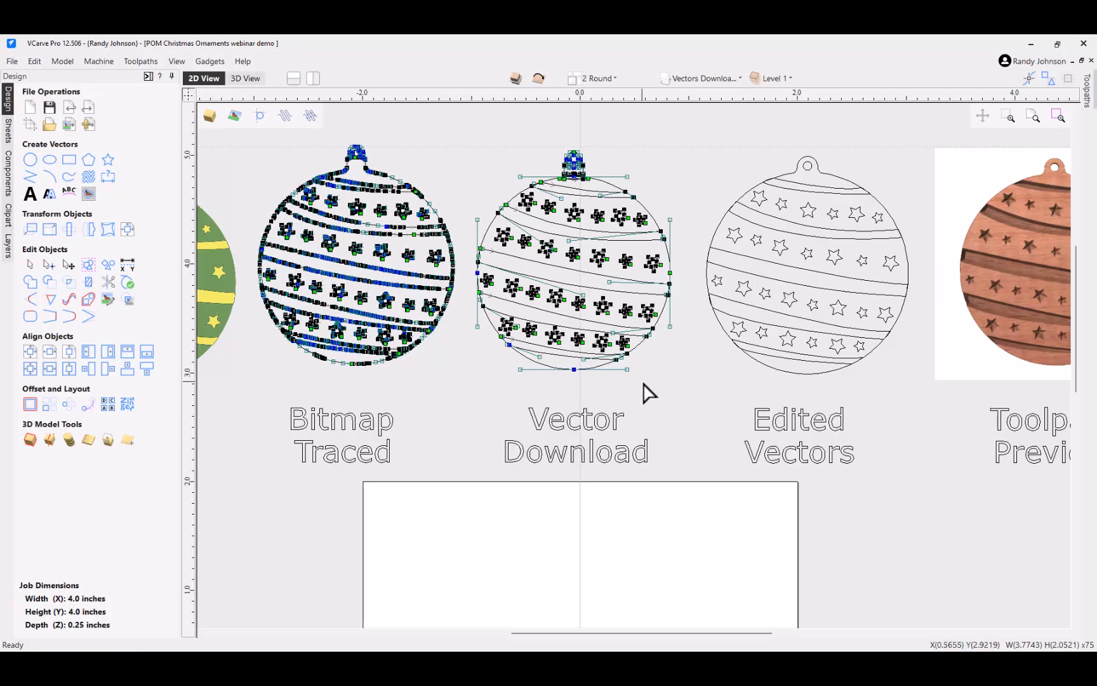
key(n)
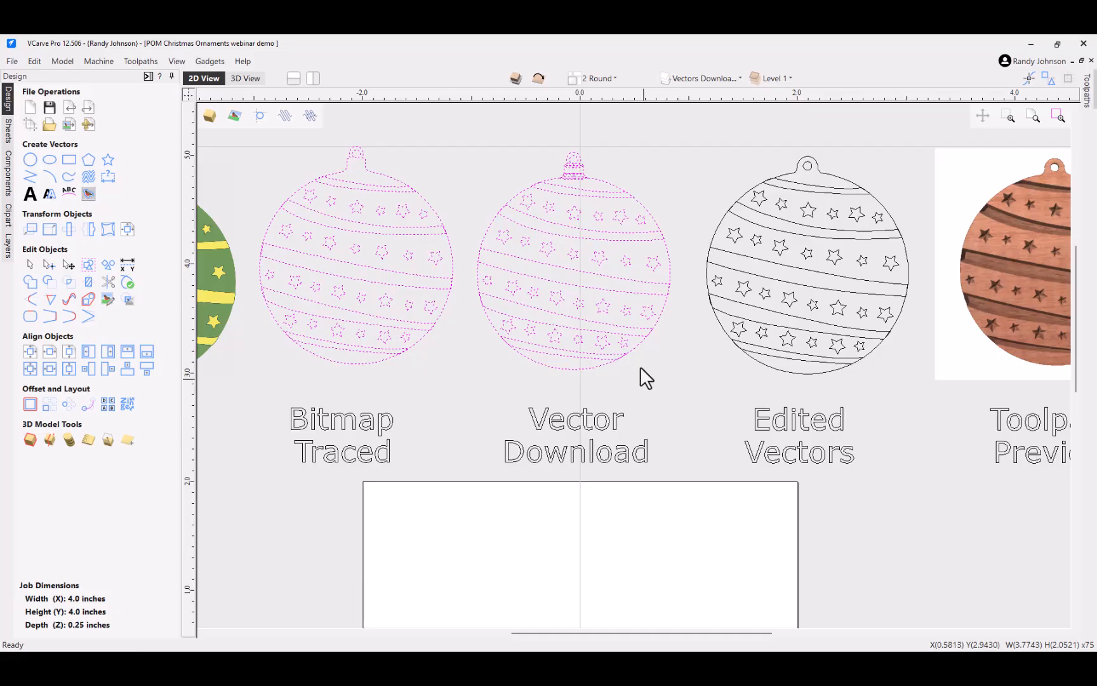
Step: Copy the whole vector-download round ornament onto the blank sheet and center it in the material
click(465, 138)
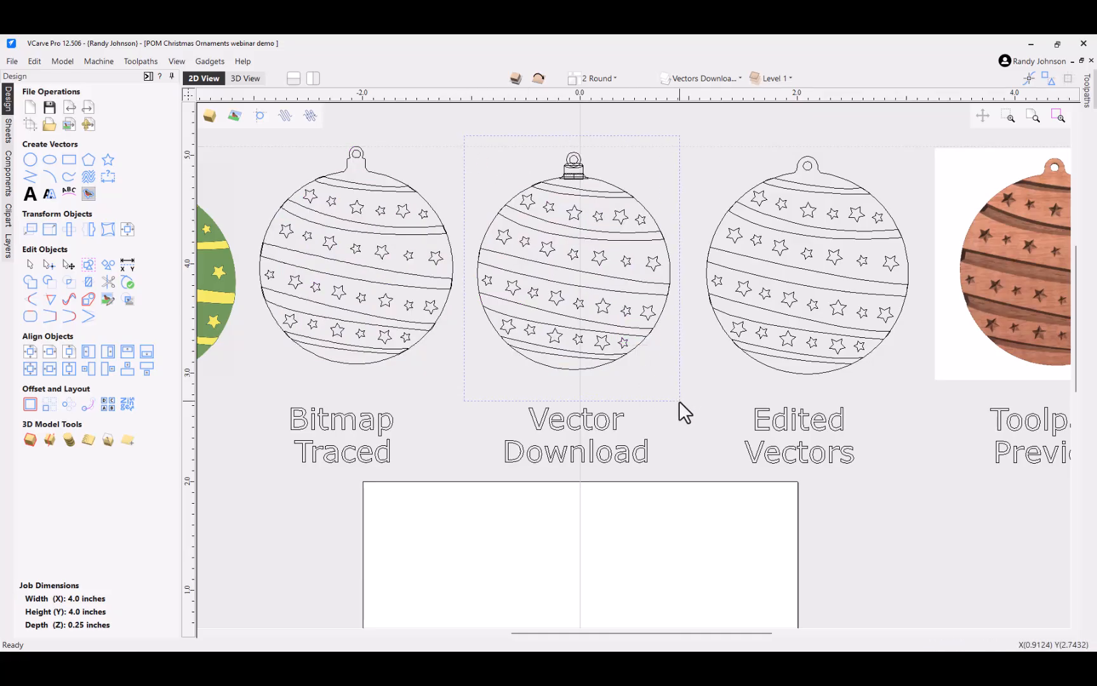
click(597, 299)
scroll(573, 261, down, 4)
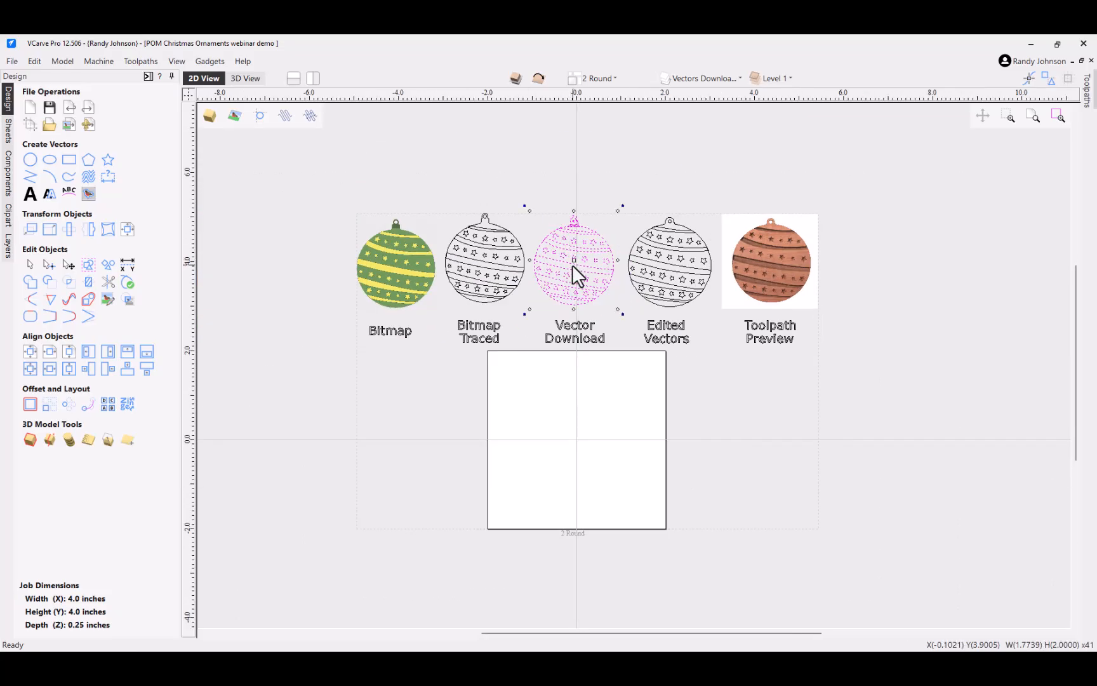
drag(572, 265, 578, 438)
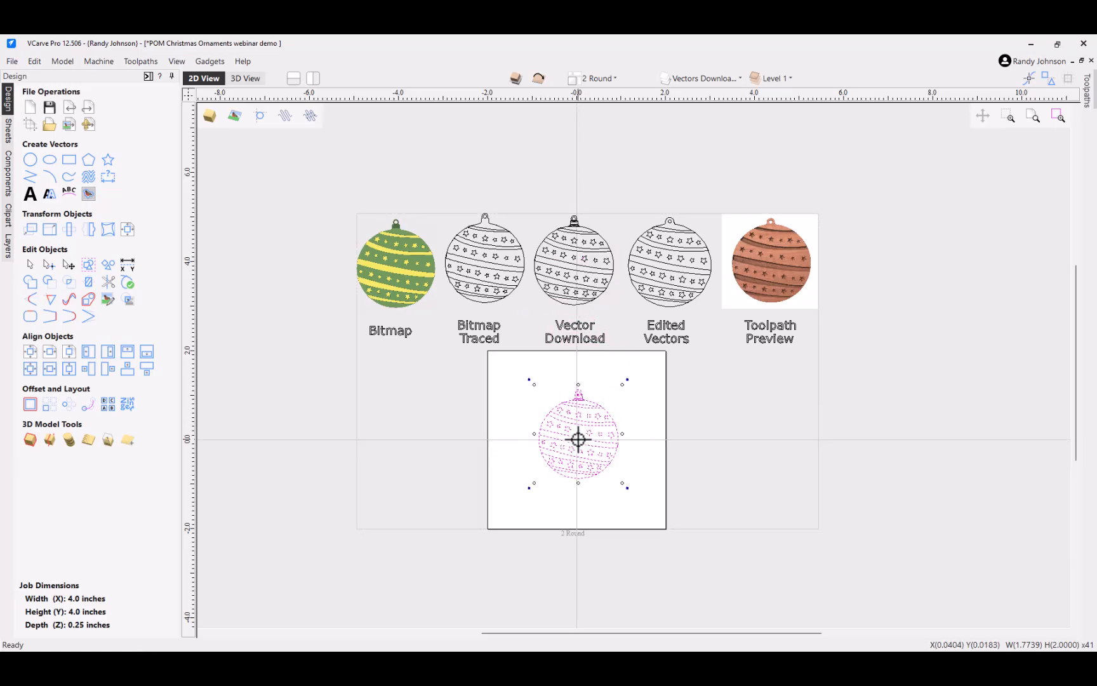
click(30, 352)
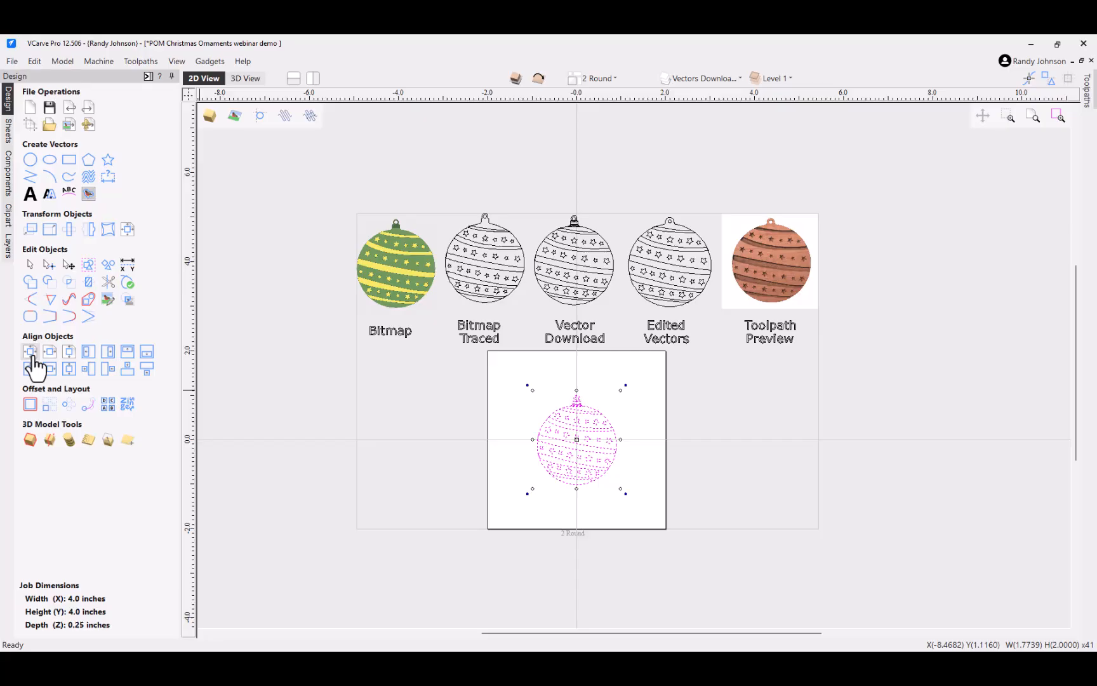
Step: Scale the copied ornament proportionally to a height of 3.25 inches with width and height linked
click(49, 229)
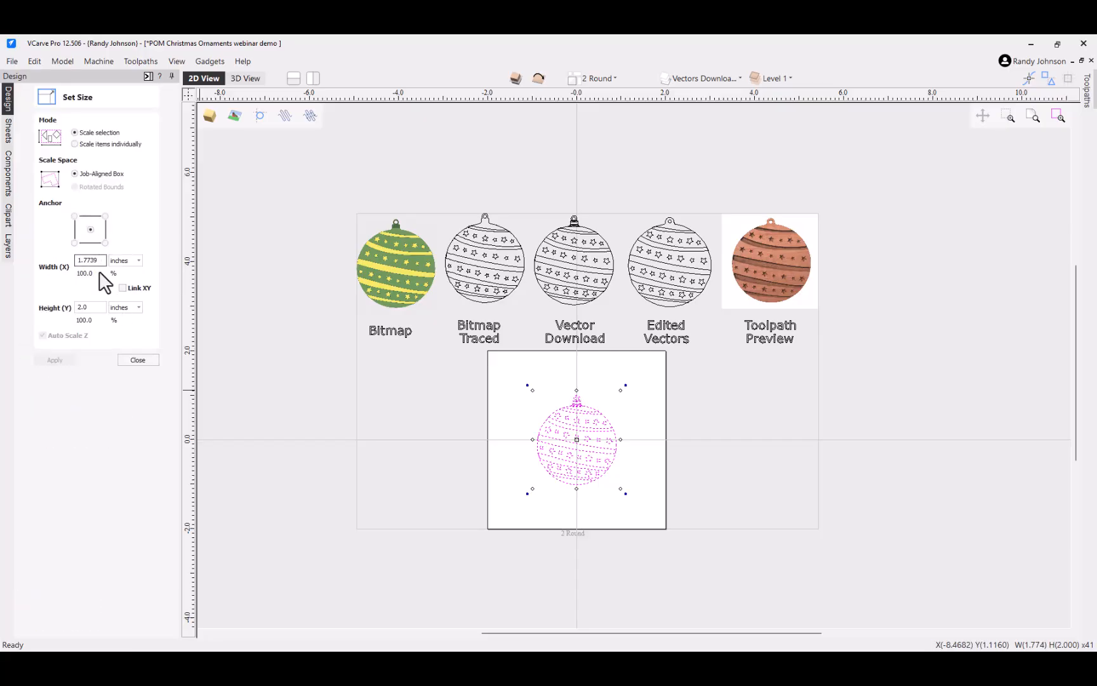
click(119, 289)
text(3.25)
click(61, 357)
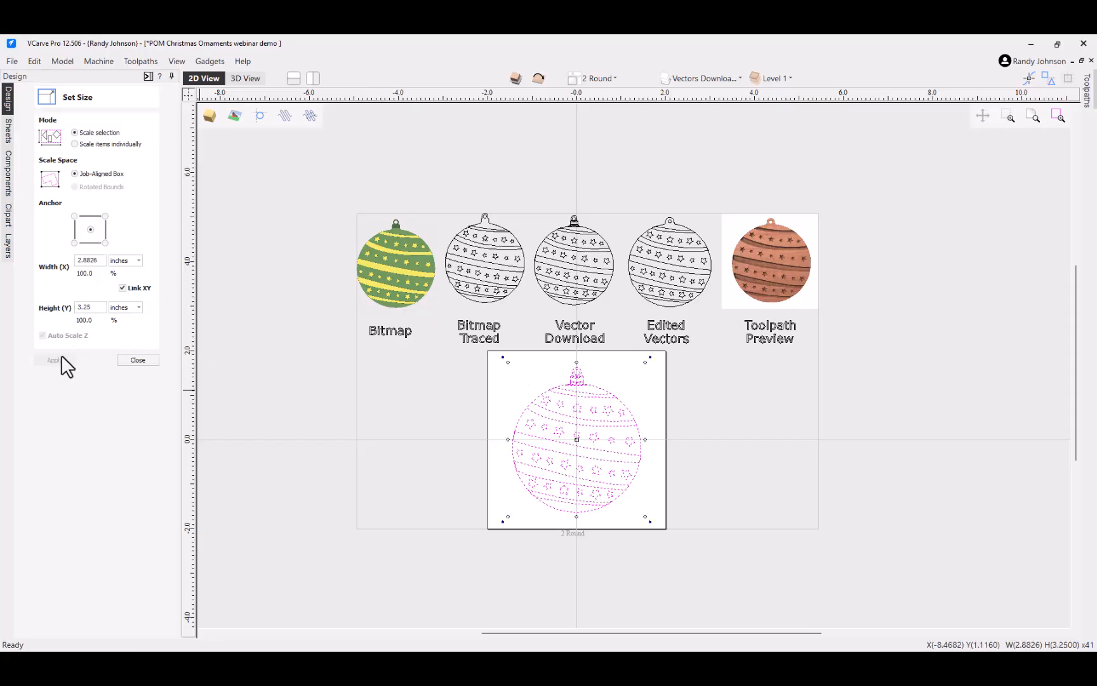
click(136, 360)
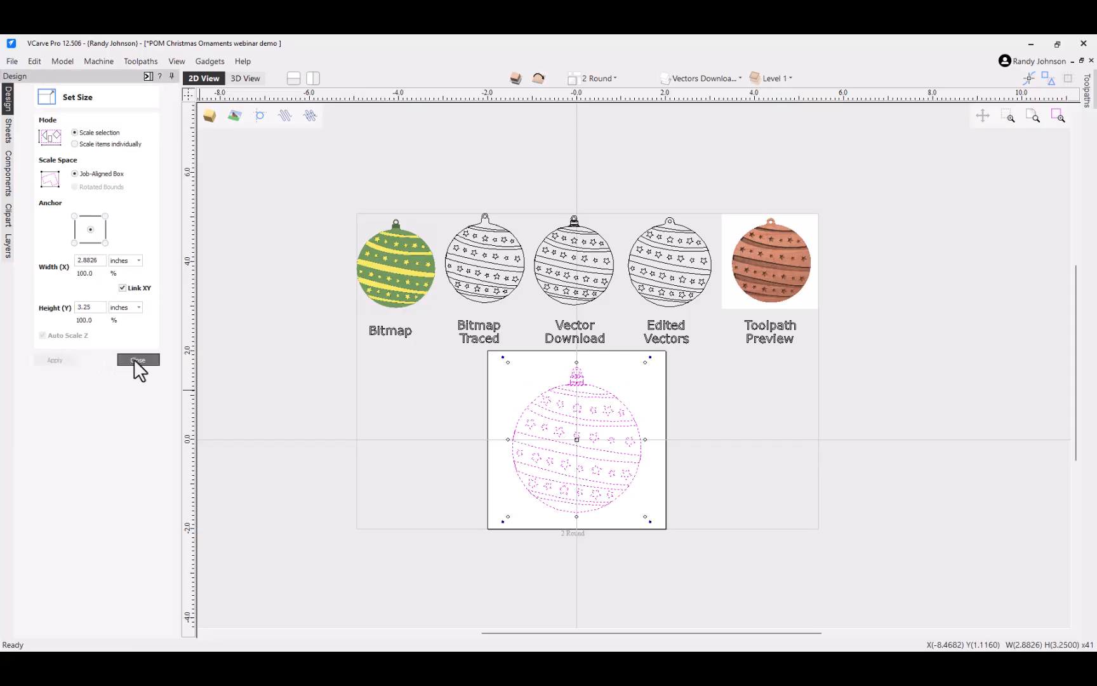
click(363, 397)
Step: Delete the cap body, collar, zigzag trim and ellipse at the ornament's top, keeping the hanging ring's two outlines
scroll(600, 493, up, 2)
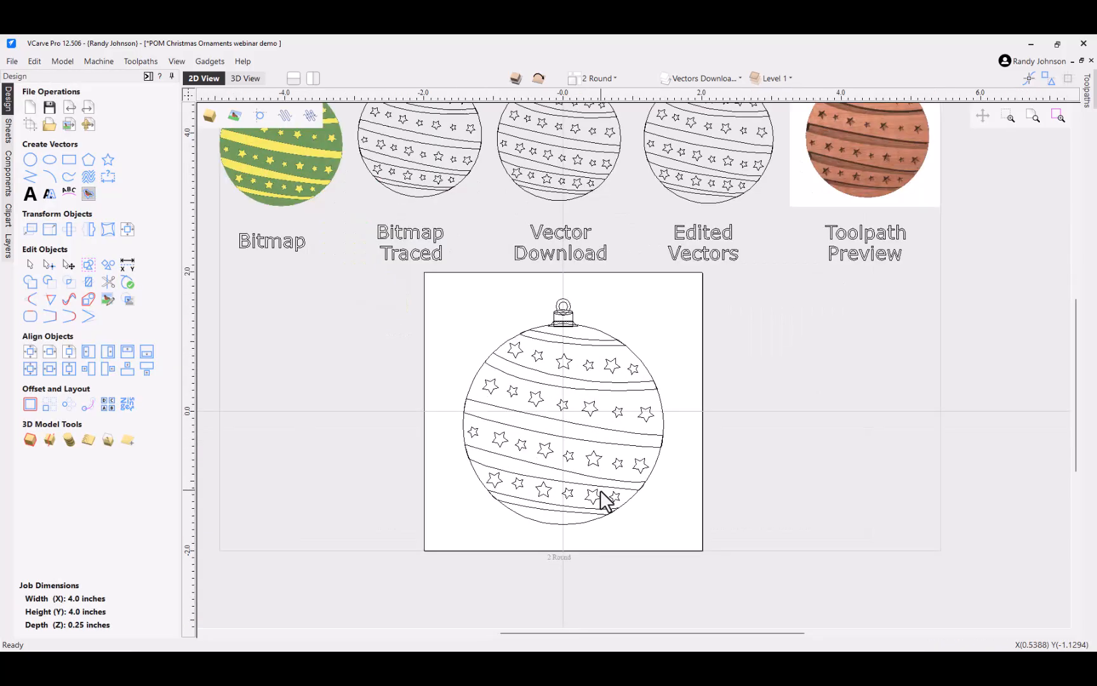
scroll(601, 493, down, 1)
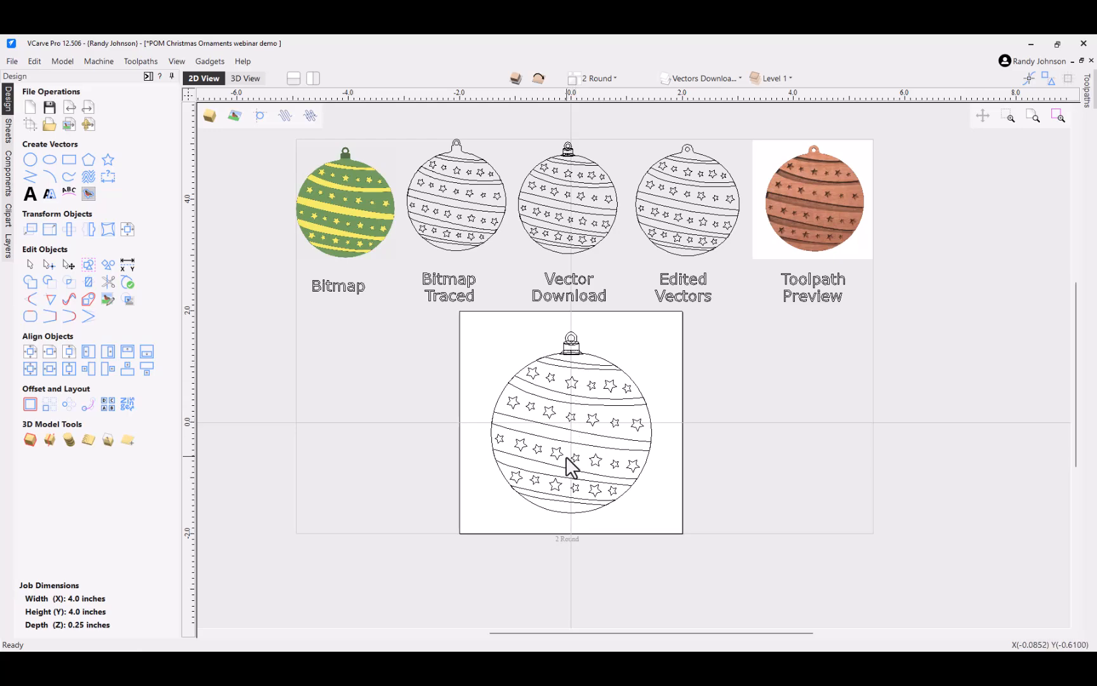
scroll(579, 338, up, 5)
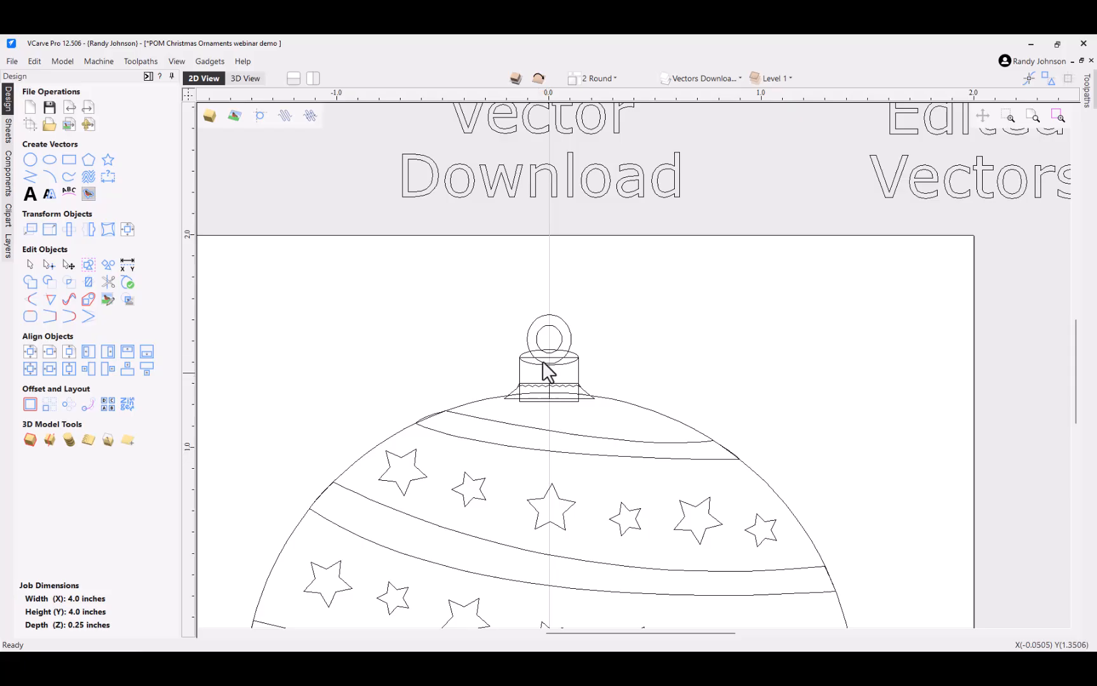
drag(602, 374, 494, 384)
scroll(559, 403, up, 2)
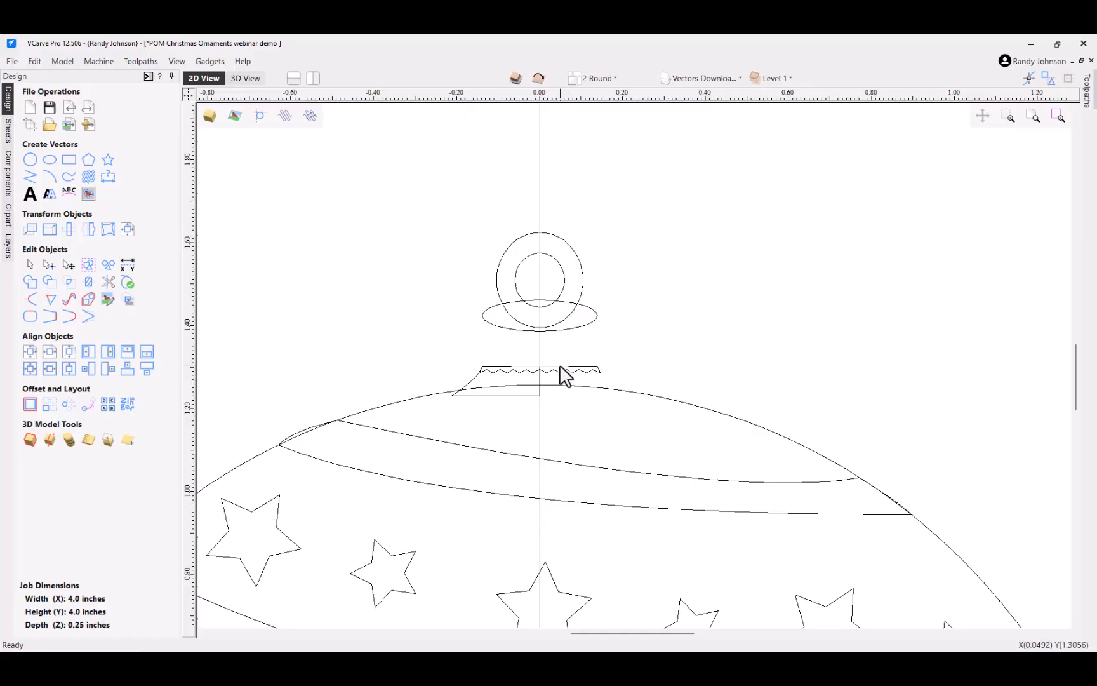
key(Delete)
click(503, 395)
key(Delete)
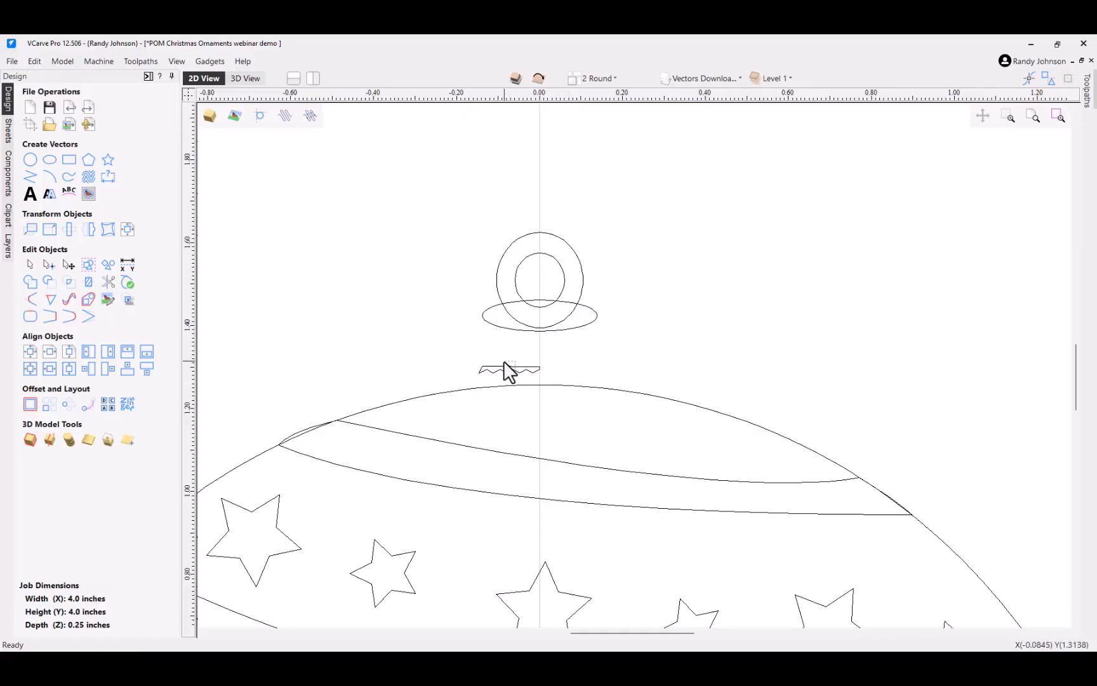
click(504, 366)
key(Delete)
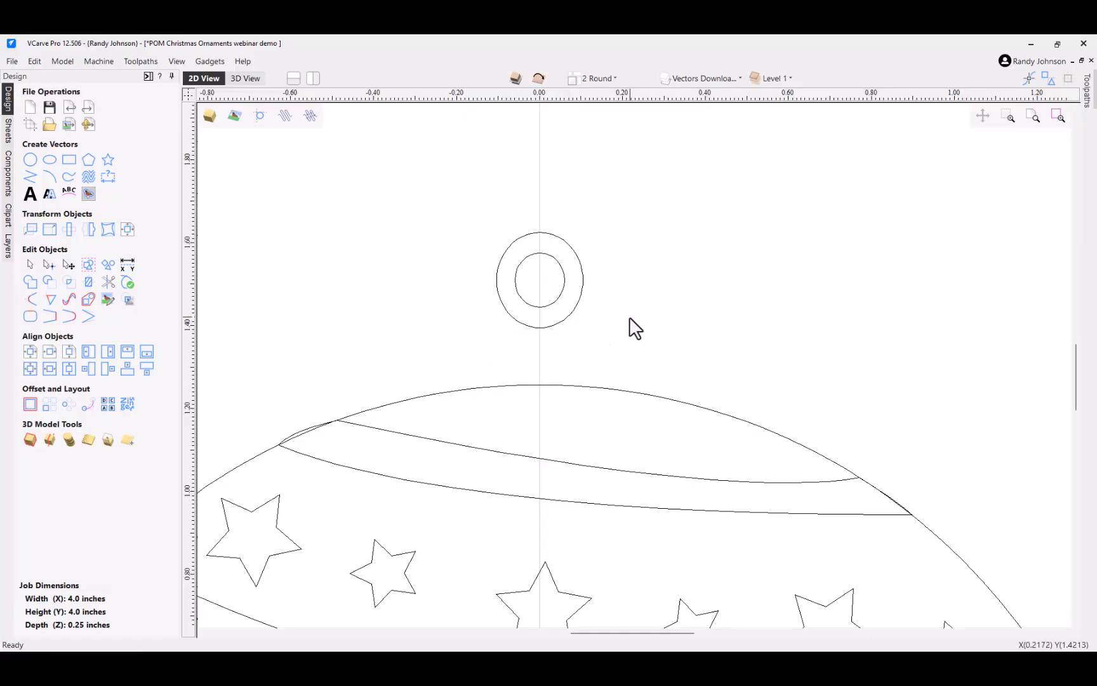
Step: Resize both hanging-ring outlines together to 0.3 by 0.3 inches with width and height unlinked
drag(434, 220, 660, 358)
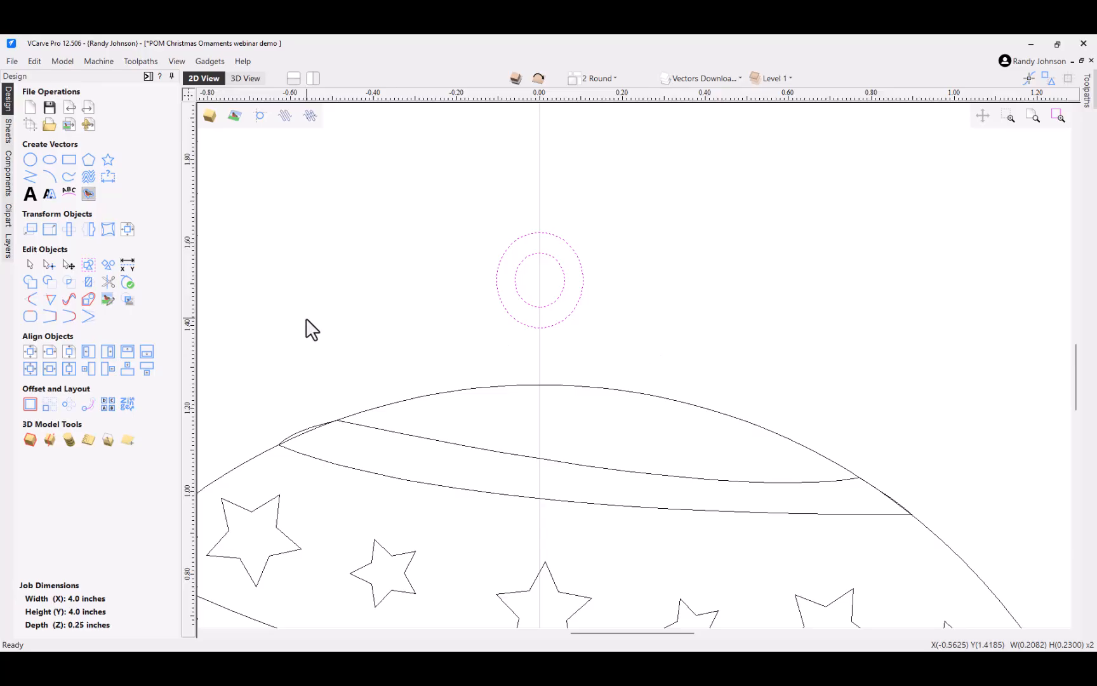
click(50, 230)
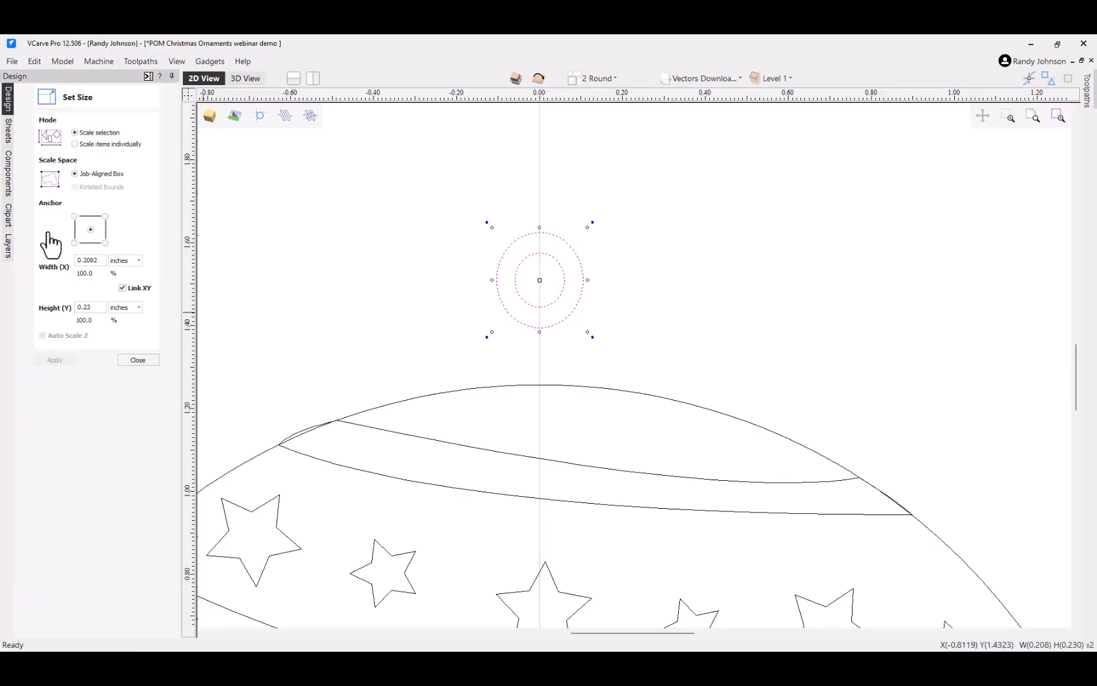
click(121, 288)
drag(100, 261, 36, 257)
text(.3)
key(Tab)
key(Tab)
key(Tab)
text(.3)
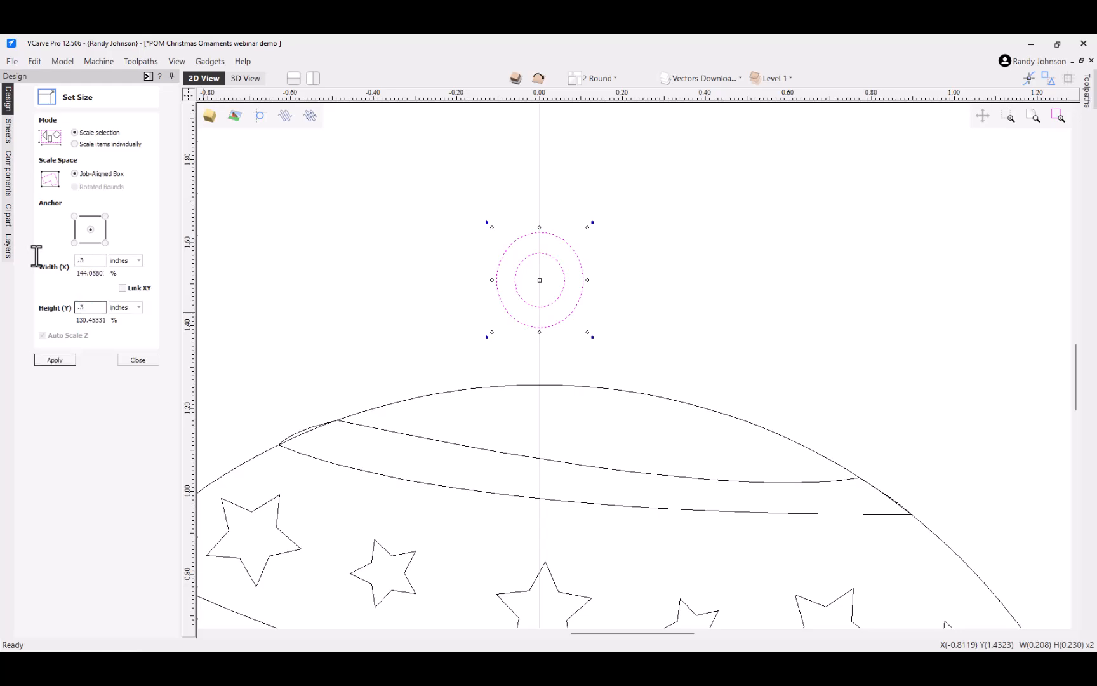
click(53, 360)
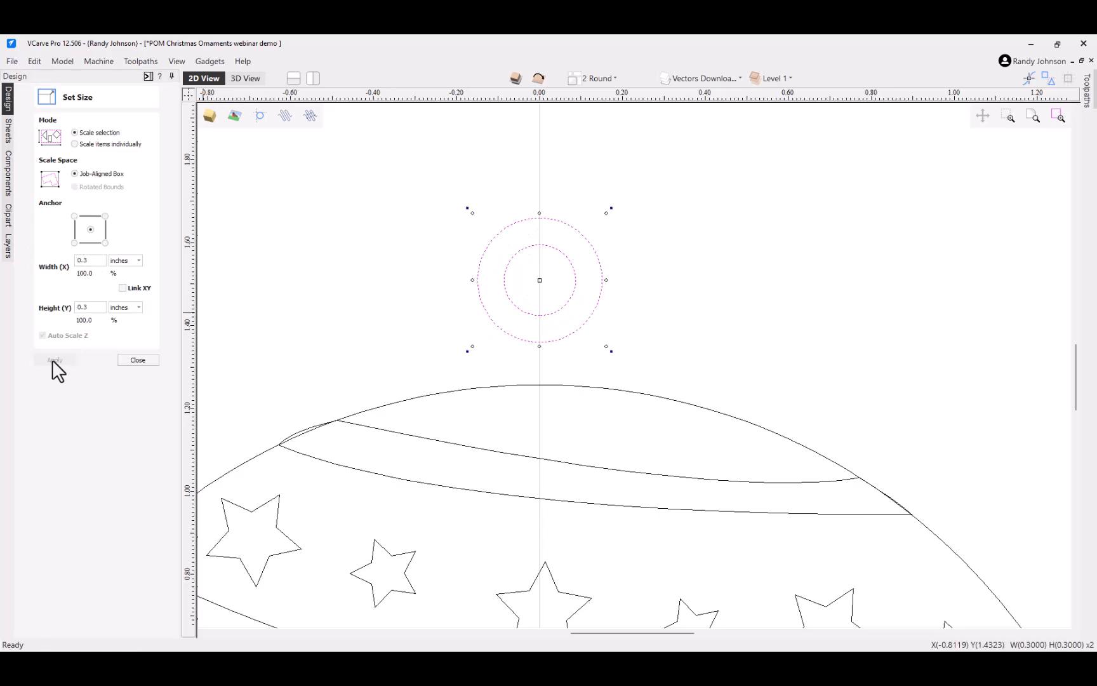
Step: Set the hanging ring's inner outline to 0.126 inches wide and 0.126 inches high
click(525, 291)
click(501, 296)
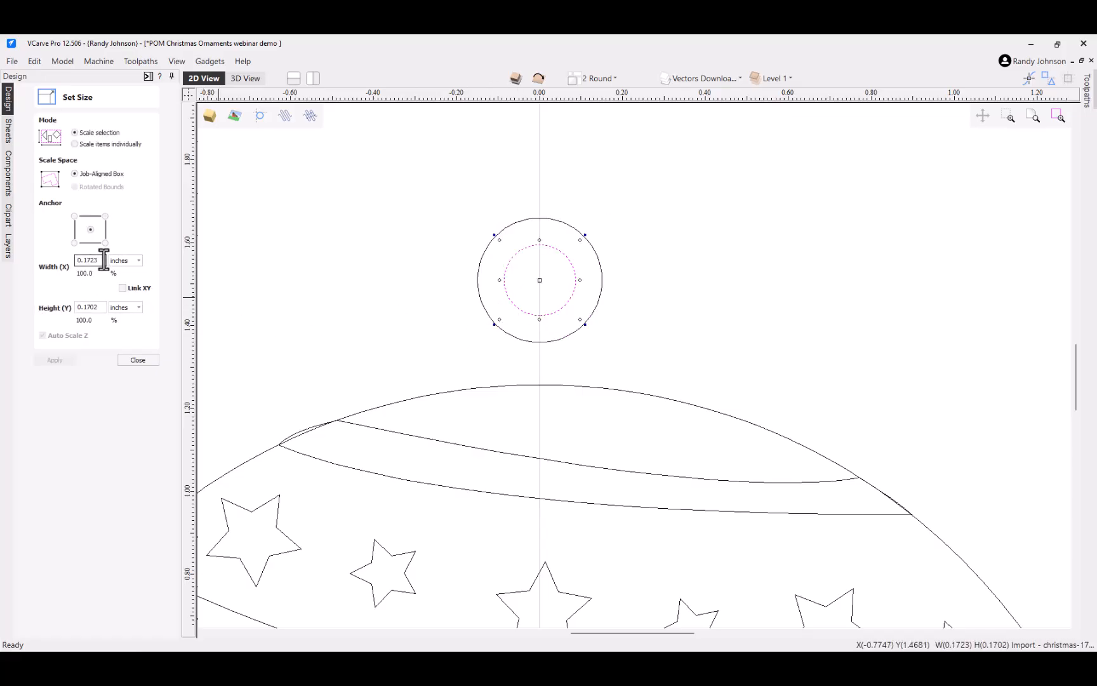
drag(104, 259, 27, 260)
text(.12)
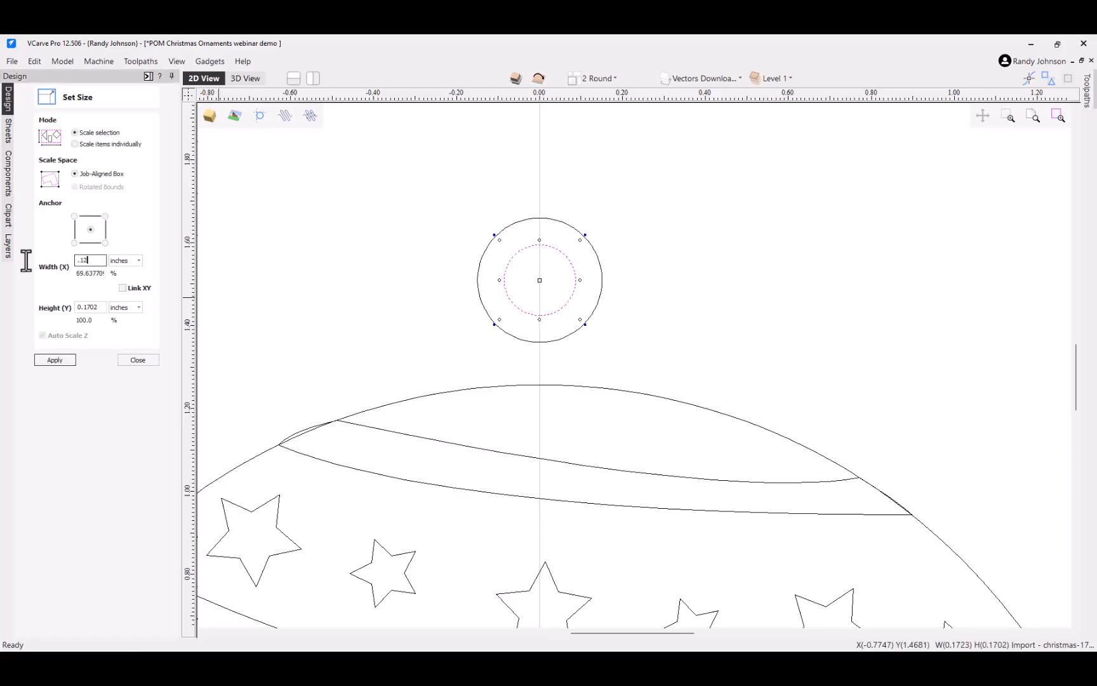
text(6)
key(Tab)
key(Tab)
key(Tab)
text(.12)
key(Tab)
key(Tab)
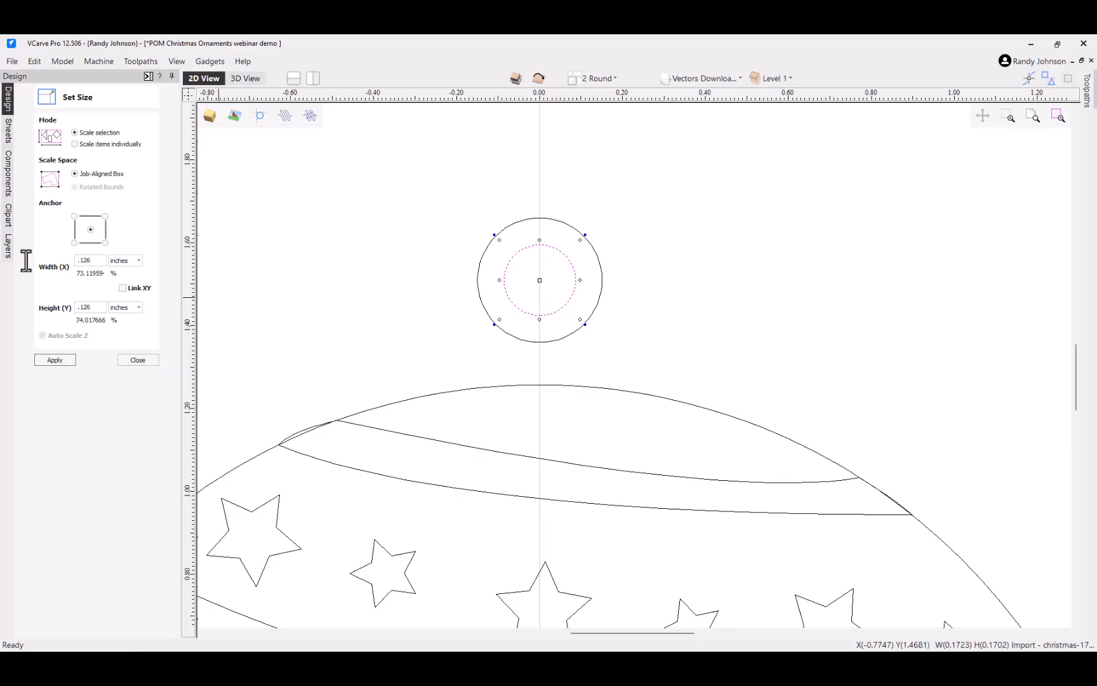
click(63, 357)
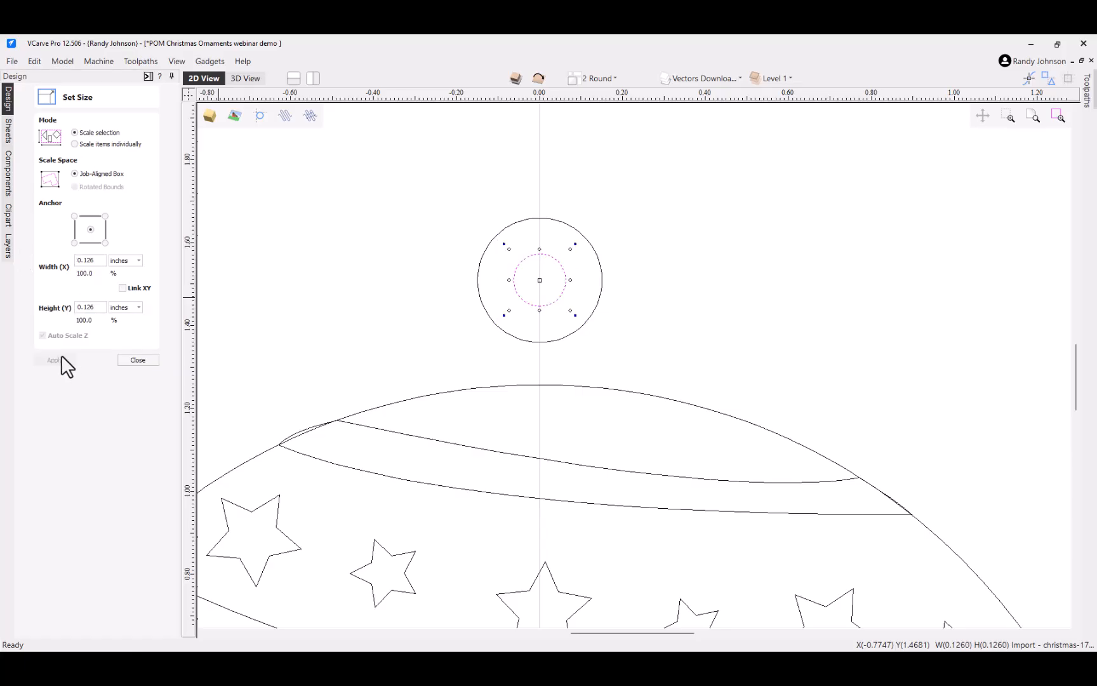
click(148, 358)
Step: Nudge both ring circles straight down until the outer circle slightly overlaps the ball's top edge
drag(421, 203, 648, 362)
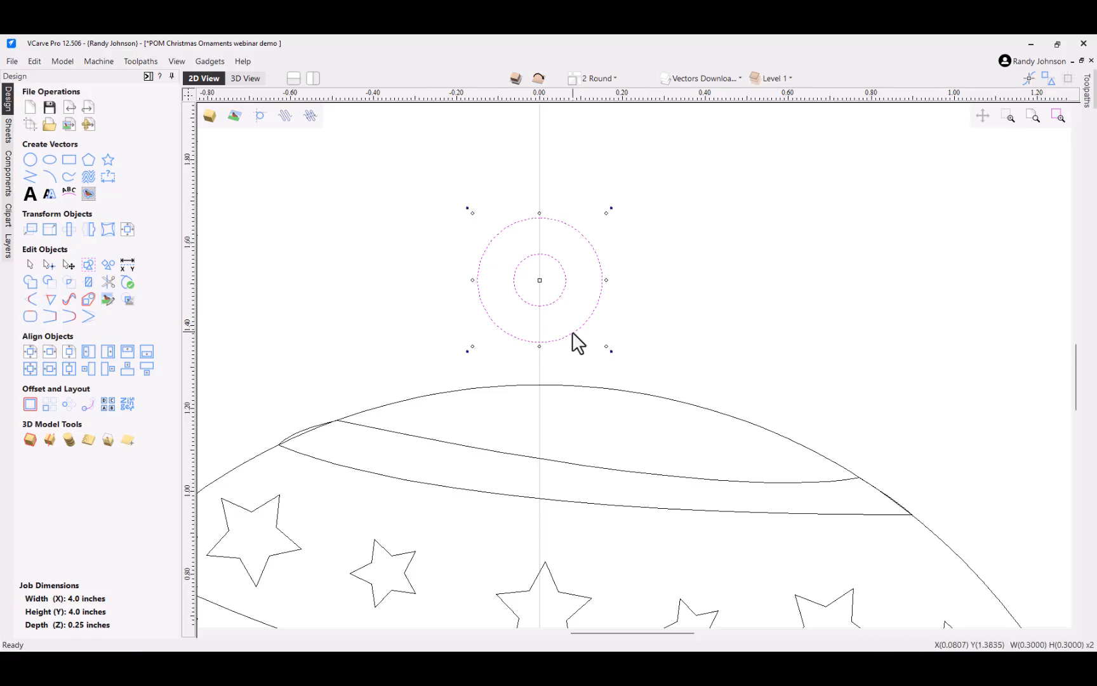
key(Down)
key(Down)
key(Down)
key(Down)
key(Down)
key(Down)
key(Down)
key(Down)
key(Down)
key(Down)
key(Down)
key(Down)
key(Up)
key(Up)
key(Up)
key(Up)
key(Down)
key(Down)
key(Down)
key(Down)
key(Down)
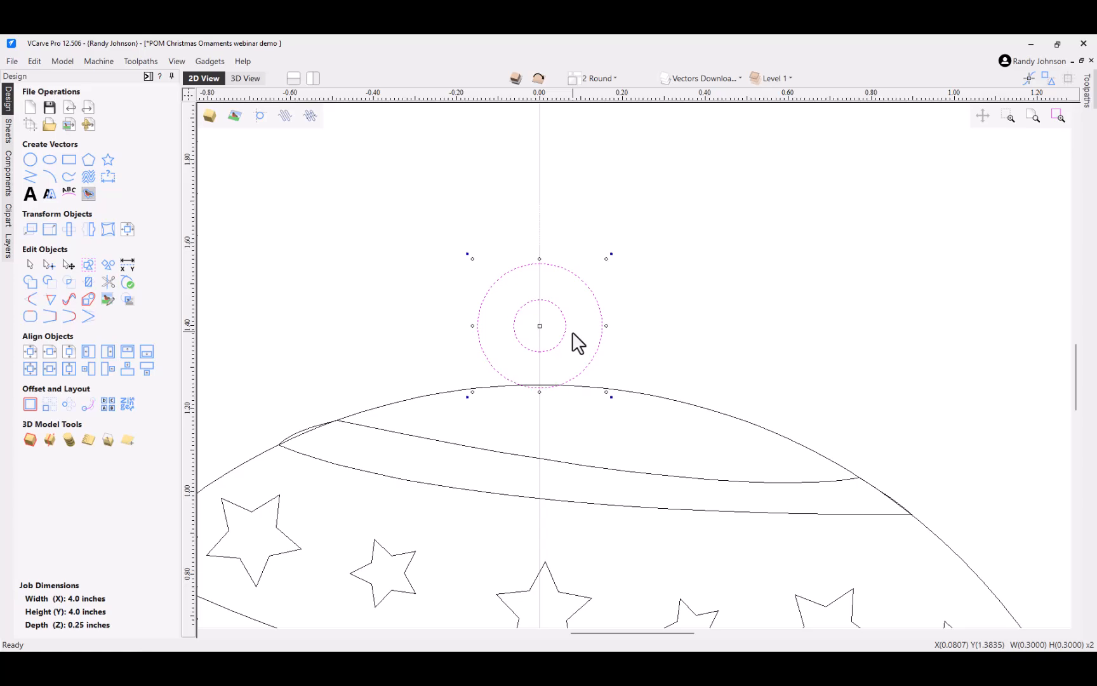
Step: Select both ring circles and center them horizontally on the sheet
click(363, 337)
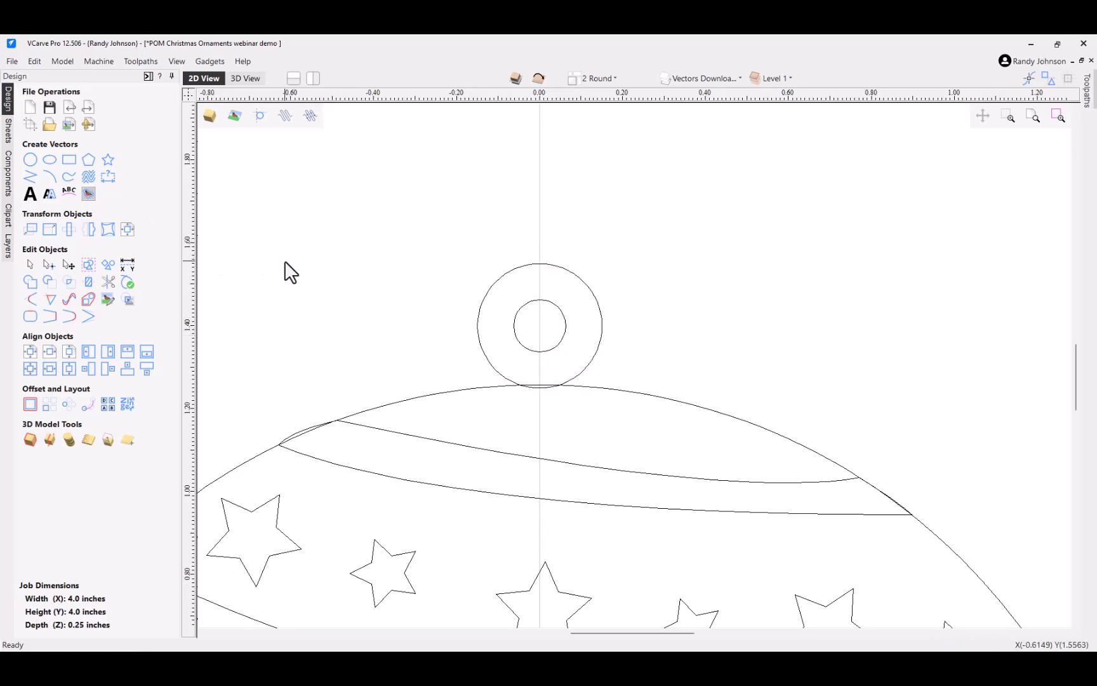
drag(403, 240, 641, 410)
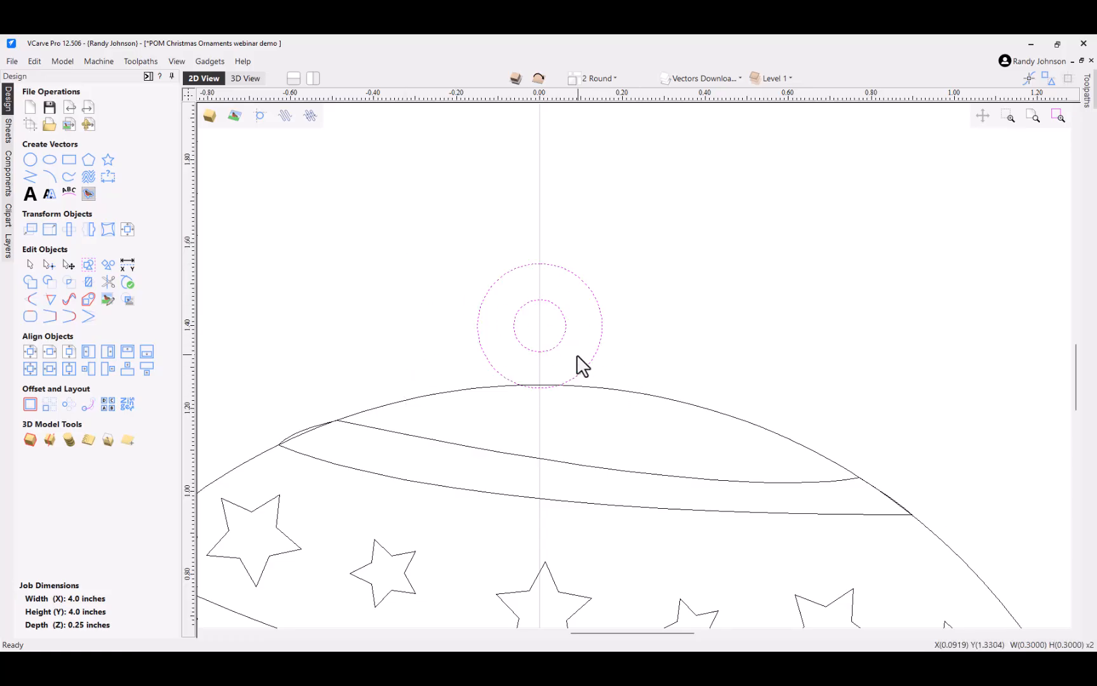
click(52, 355)
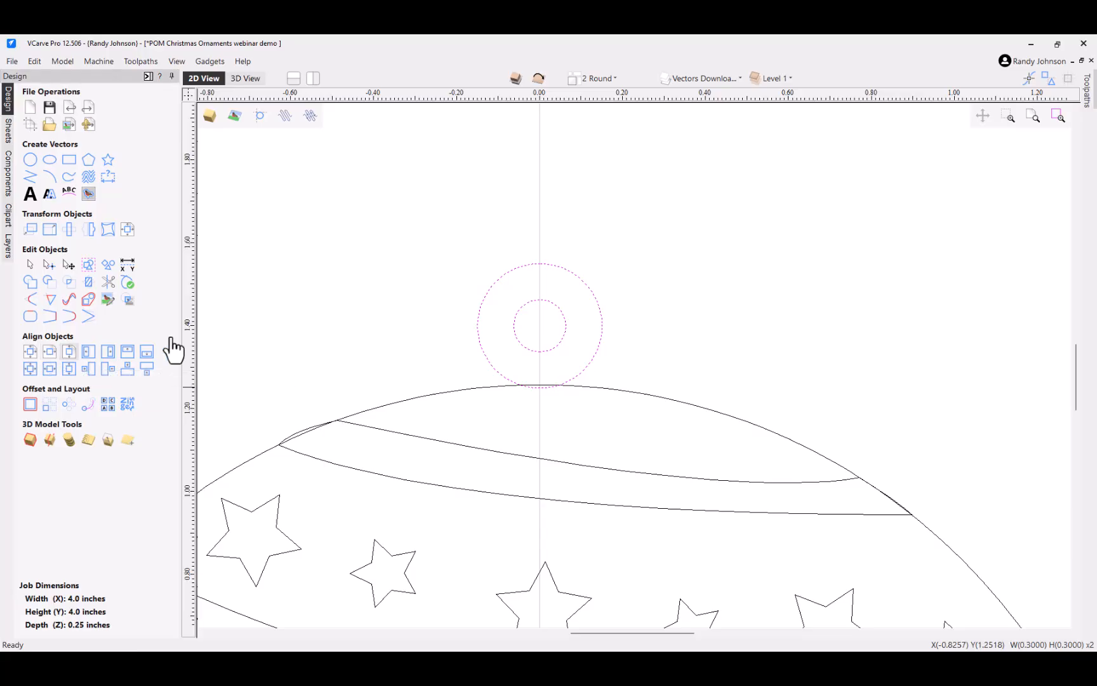
Step: Draw a straight line about 0.11 by 0.19 inches from the outer ring circle's right edge down past the ball's top edge
click(30, 177)
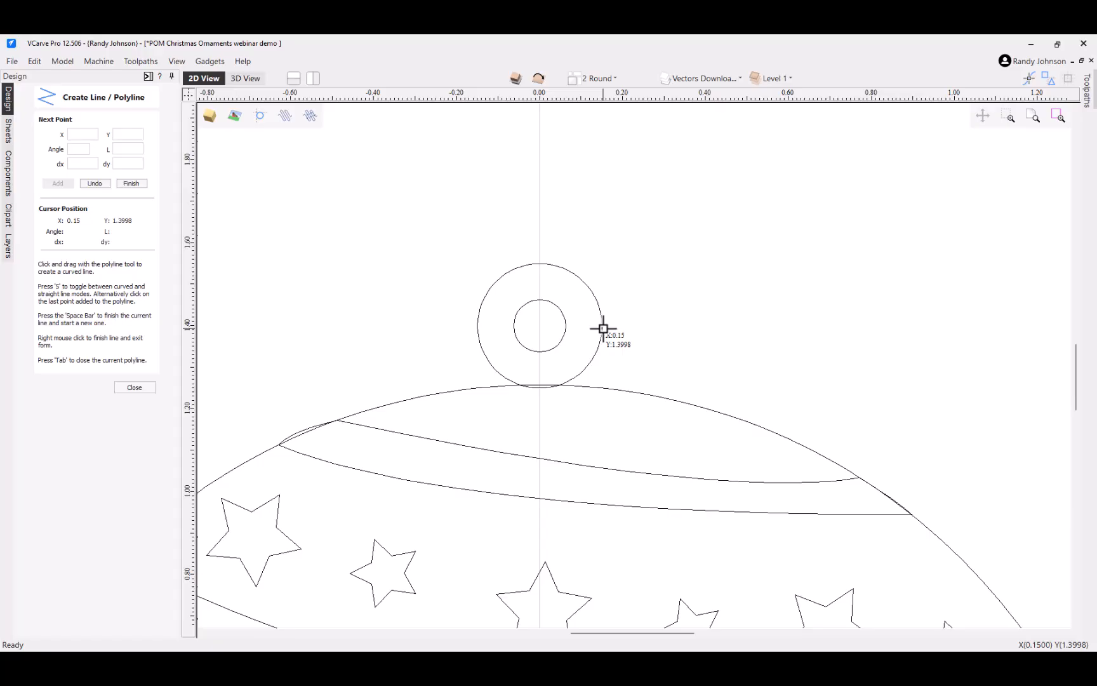
click(602, 327)
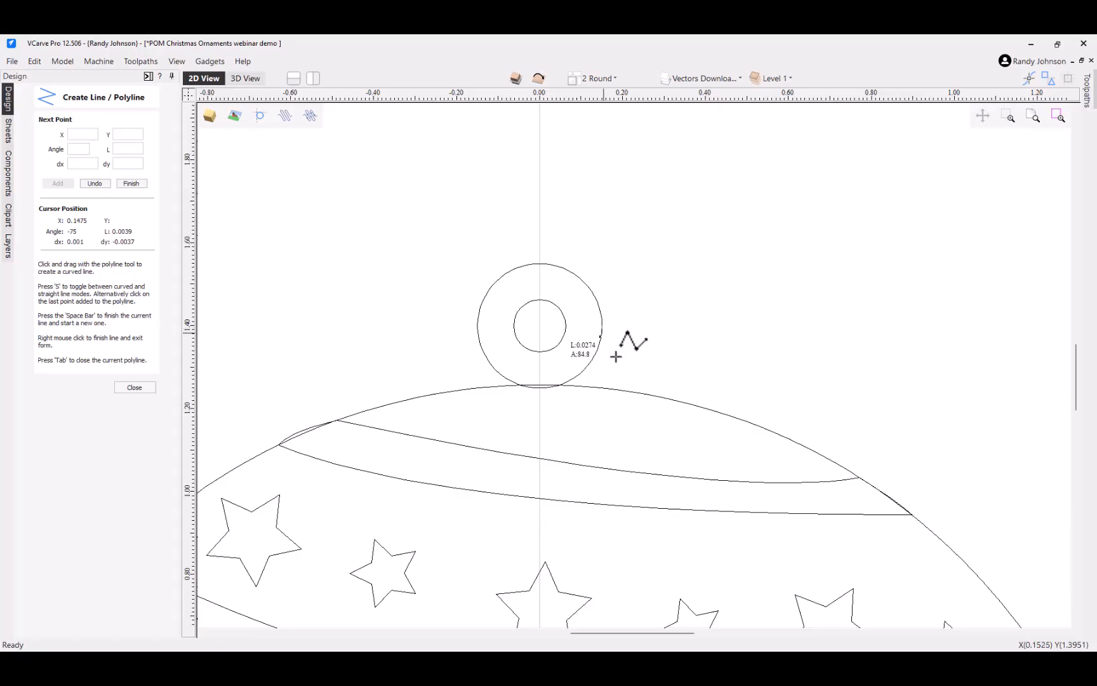
click(646, 407)
right_click(648, 408)
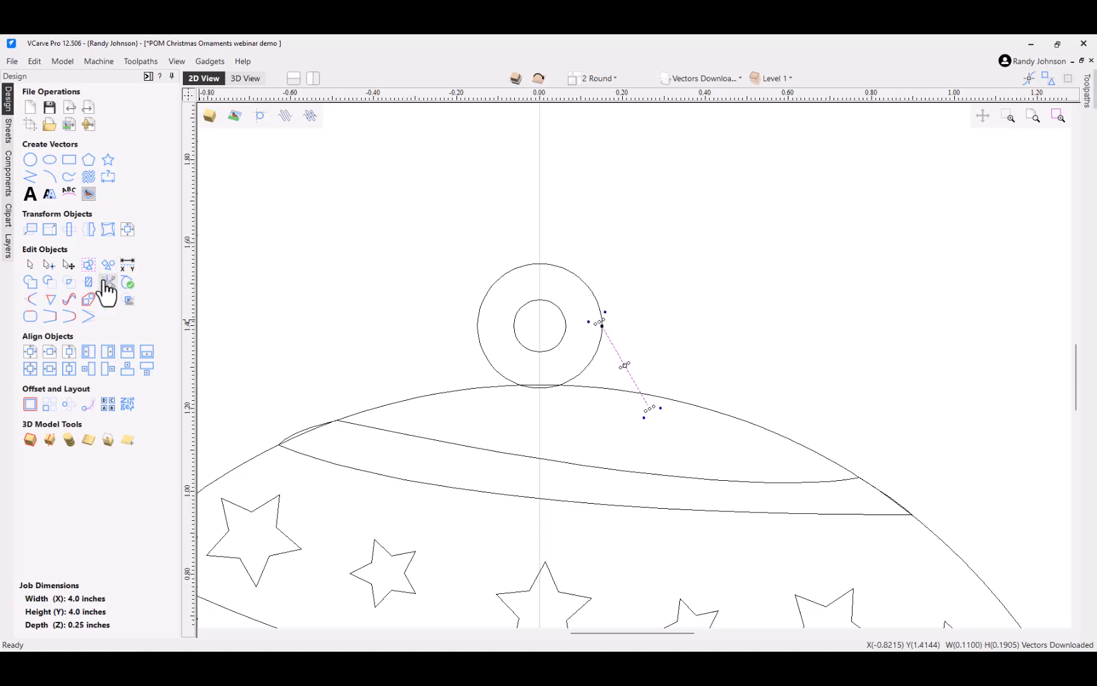
Step: Trim away the short end of the new line that extends inside the ball outline
click(109, 282)
click(644, 400)
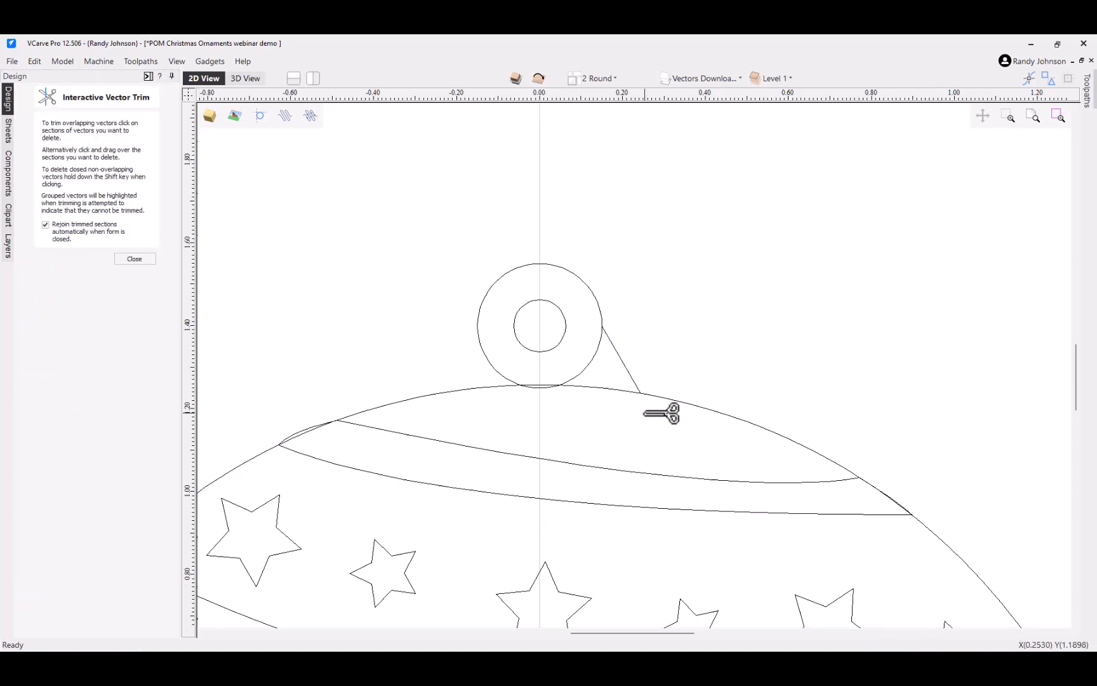
click(134, 259)
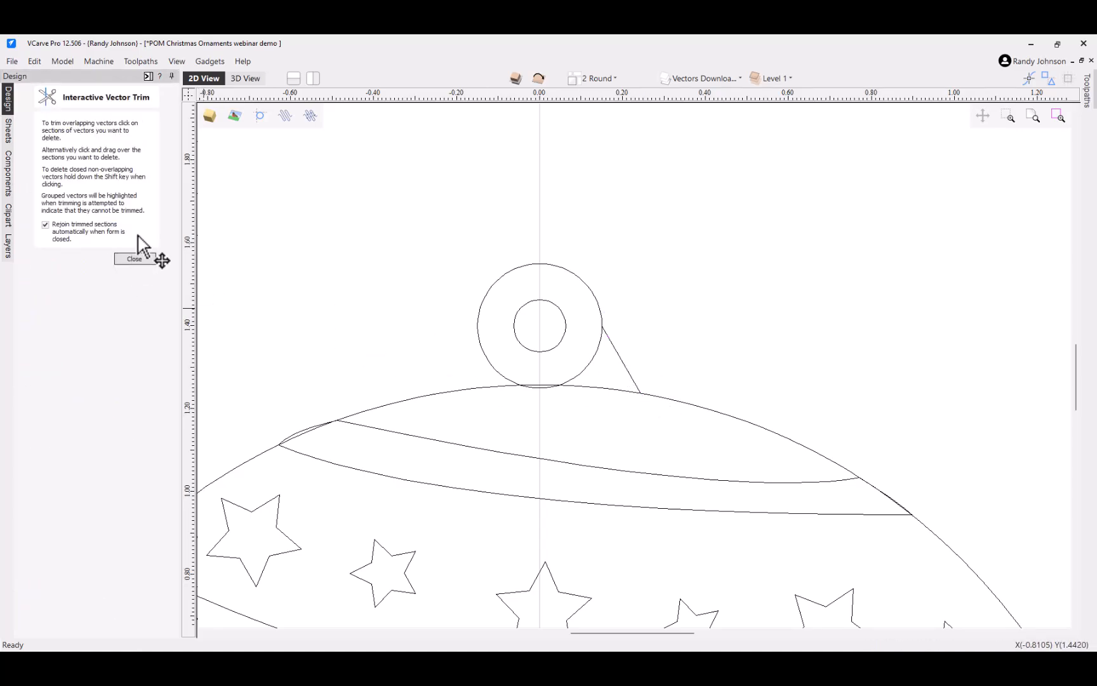
Step: Convert the line between ring and ball to an arc and bend it inward into a concave curve blending the two outlines
right_click(620, 359)
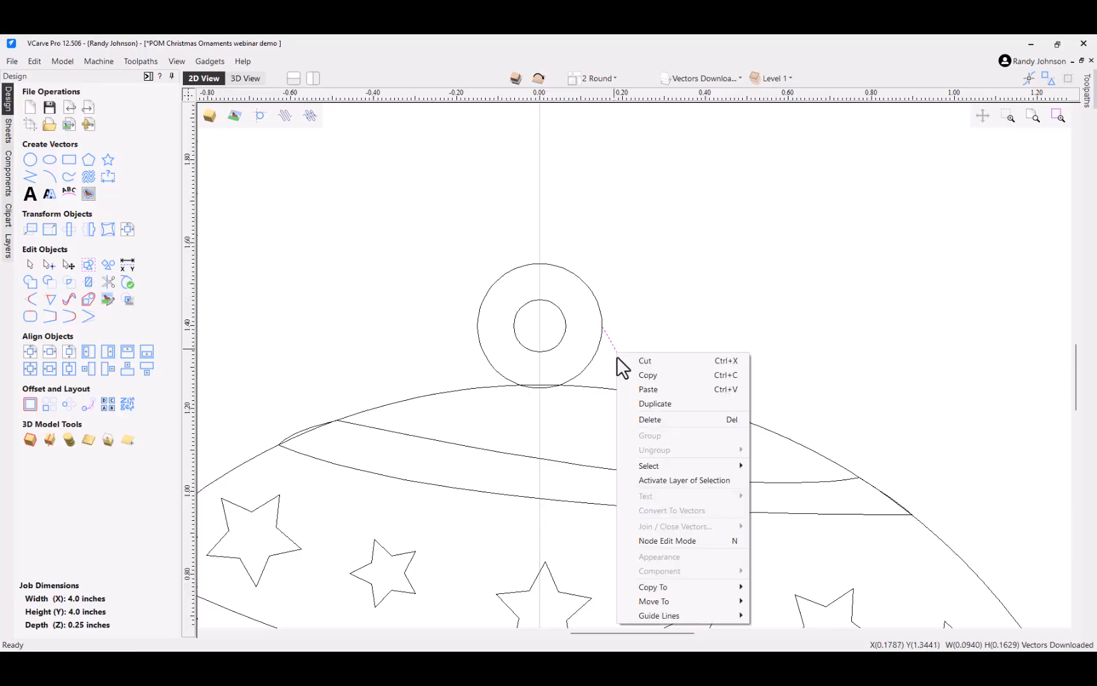
click(656, 536)
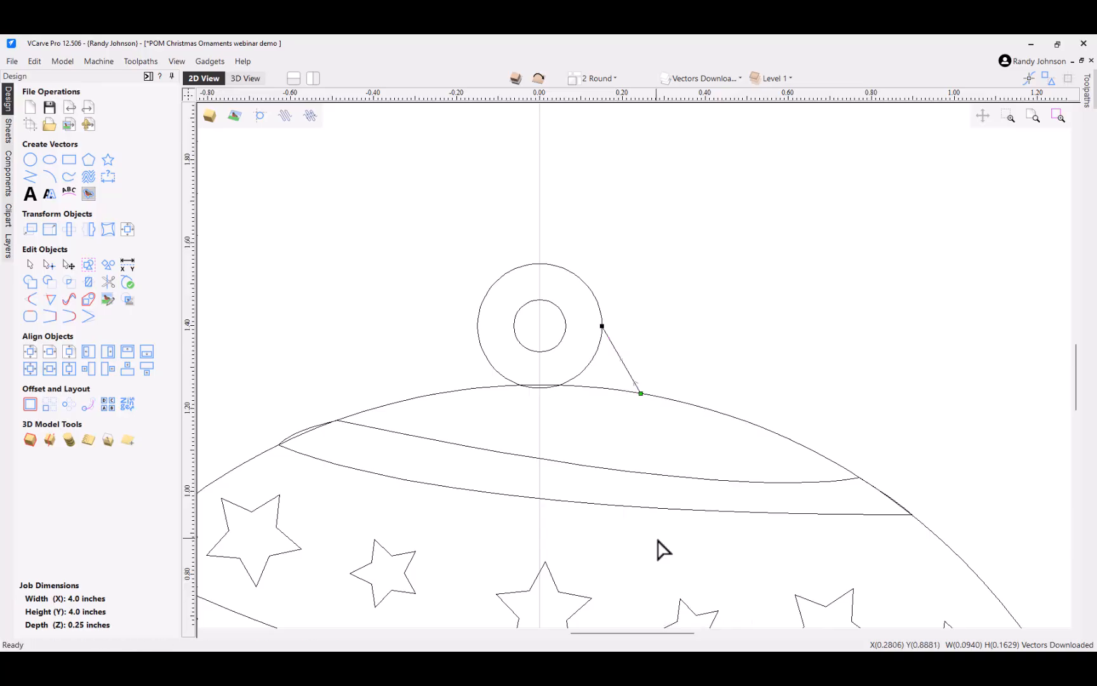
right_click(614, 347)
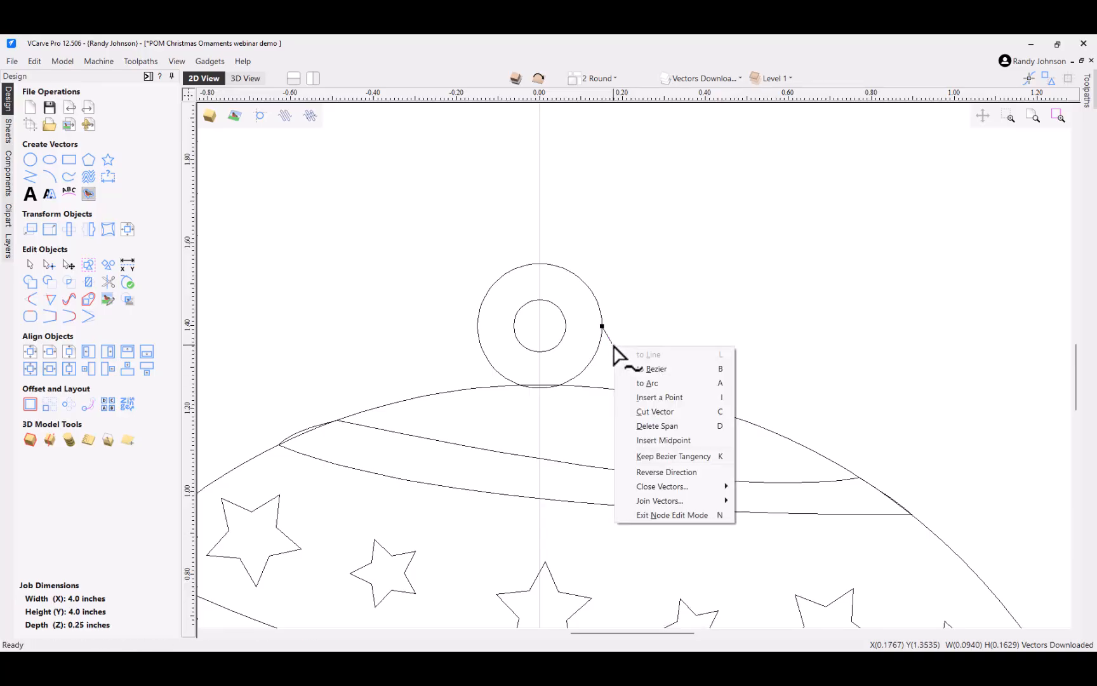
click(648, 382)
scroll(639, 355, up, 2)
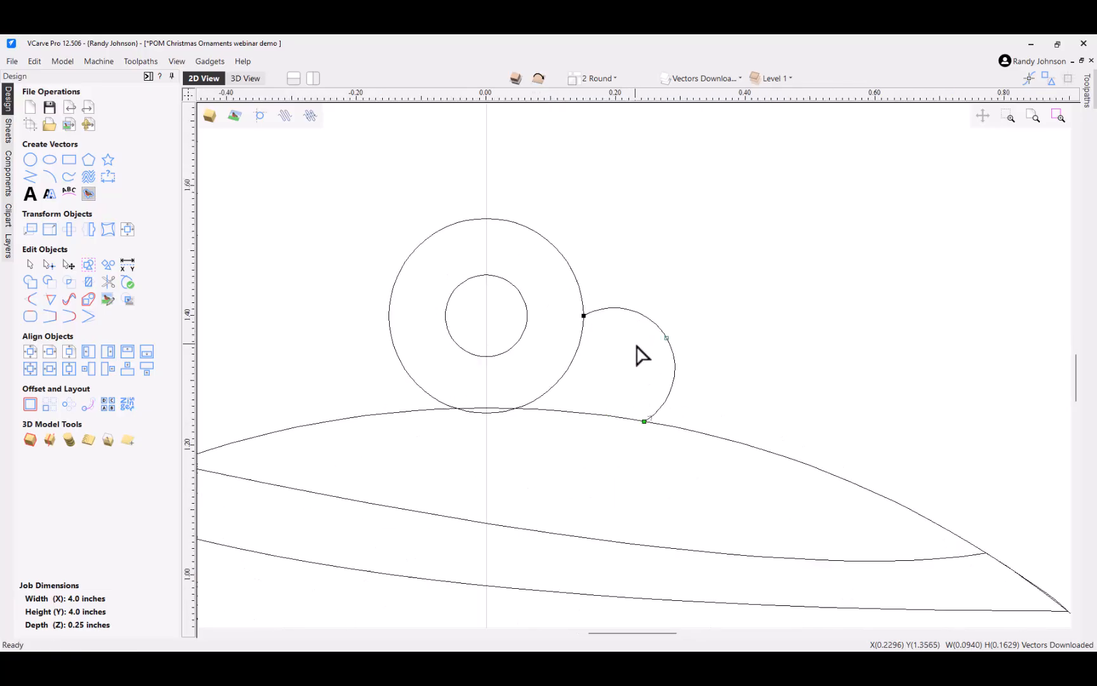
scroll(642, 355, up, 1)
drag(673, 336, 591, 396)
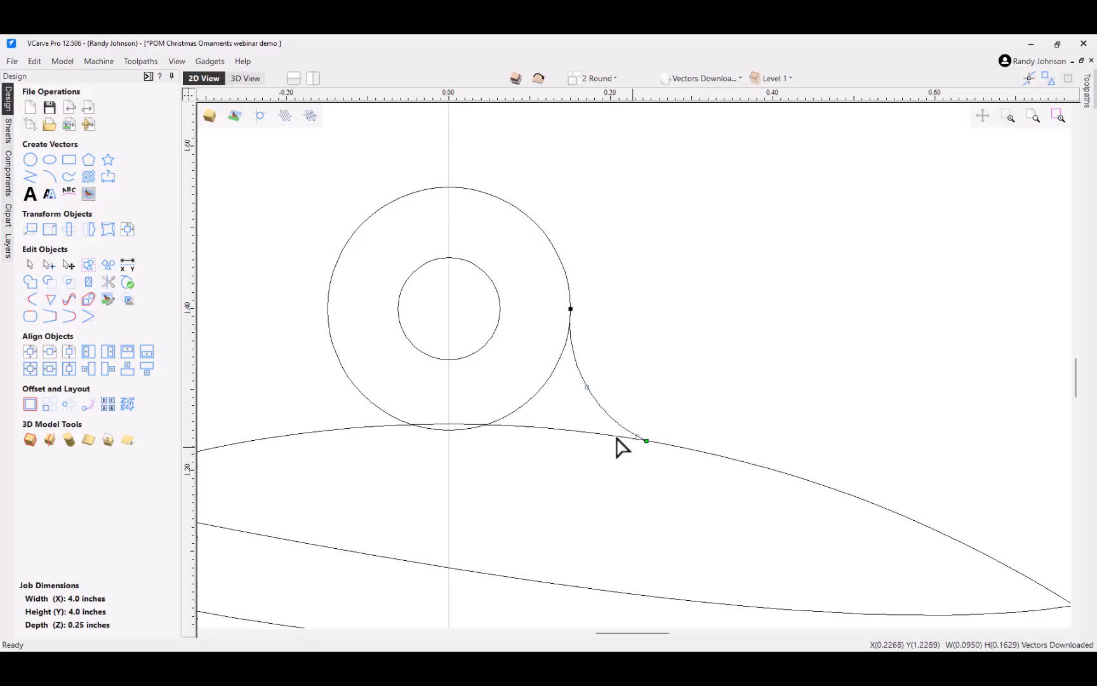
Step: Create a mirrored copy of the concave arc on the ring's other side, flipped horizontally about the job center
scroll(695, 433, down, 3)
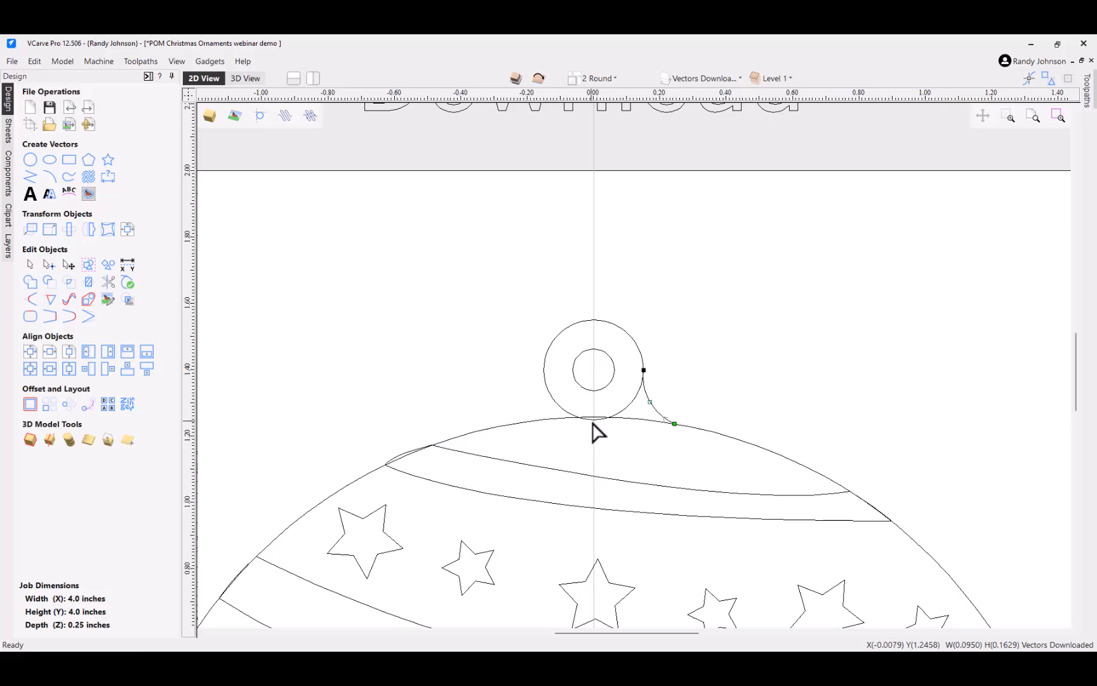
click(89, 230)
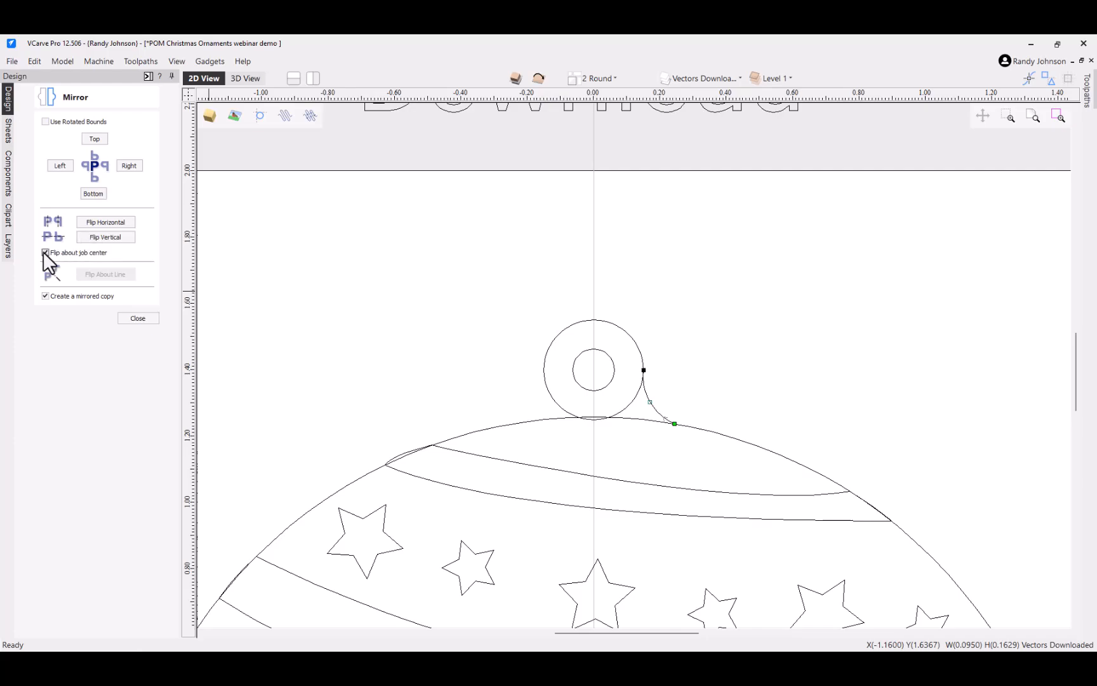
click(101, 223)
click(148, 318)
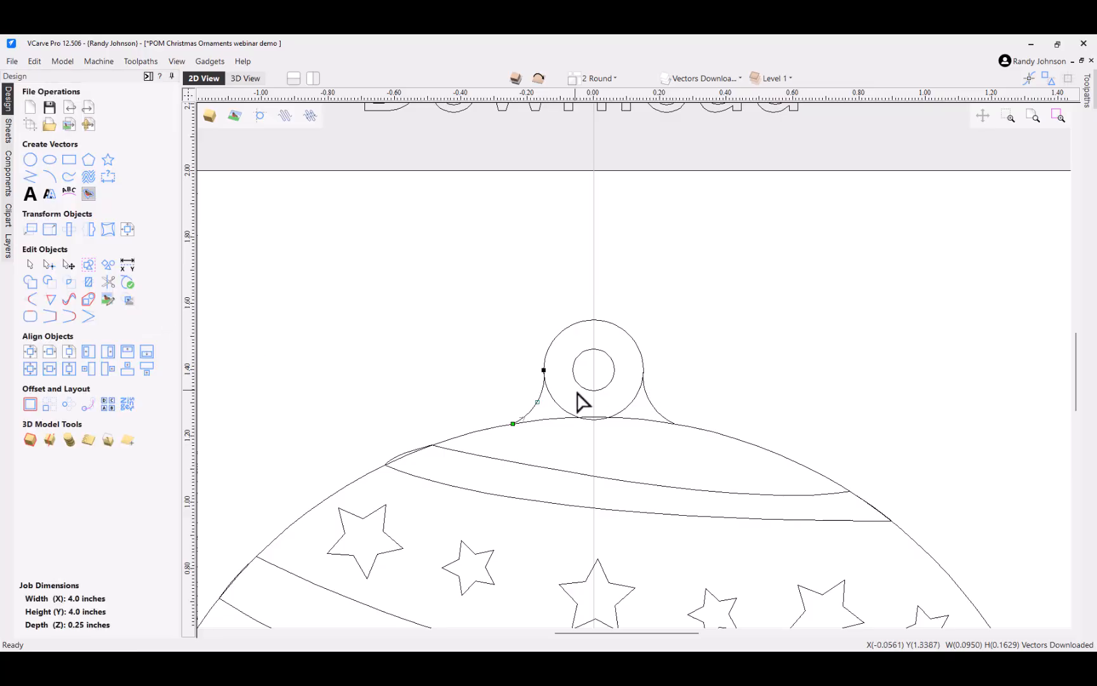
Step: Begin interactively trimming the overlapping vectors where the ring, side arcs and ball outline meet
click(108, 282)
scroll(610, 437, up, 2)
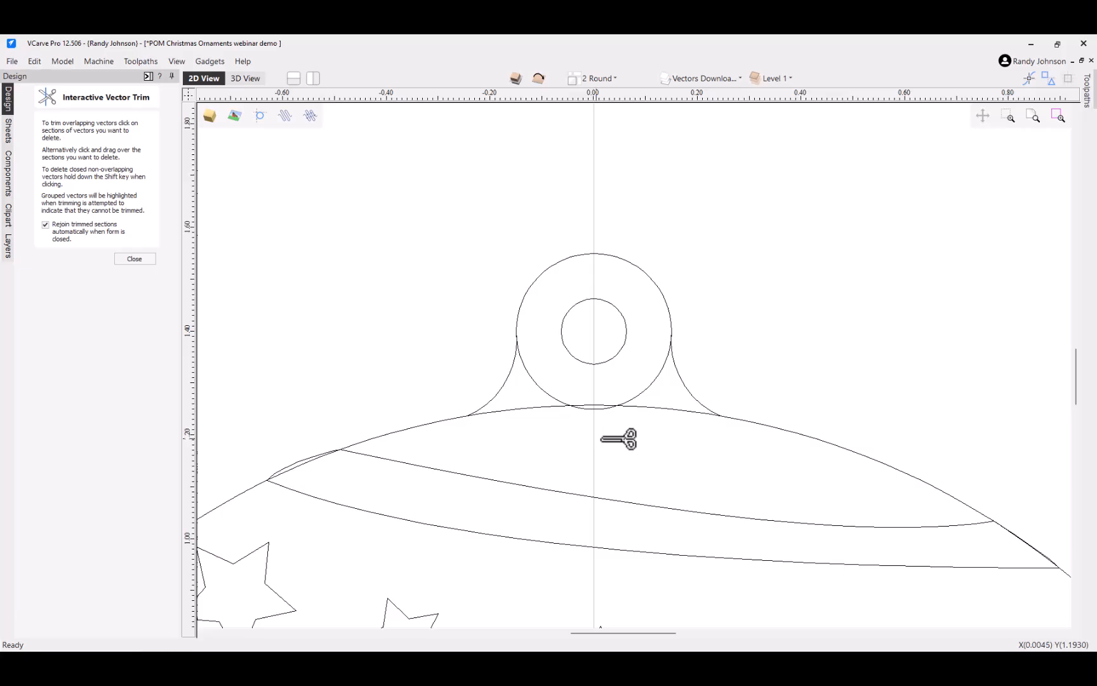
Step: Trim away the overlapping circle and body-outline sections between the hanger loop and the ornament, keeping one continuous outline
mouse_move(631, 440)
mouse_down()
mouse_move(611, 409)
mouse_move(629, 404)
mouse_move(620, 405)
mouse_up()
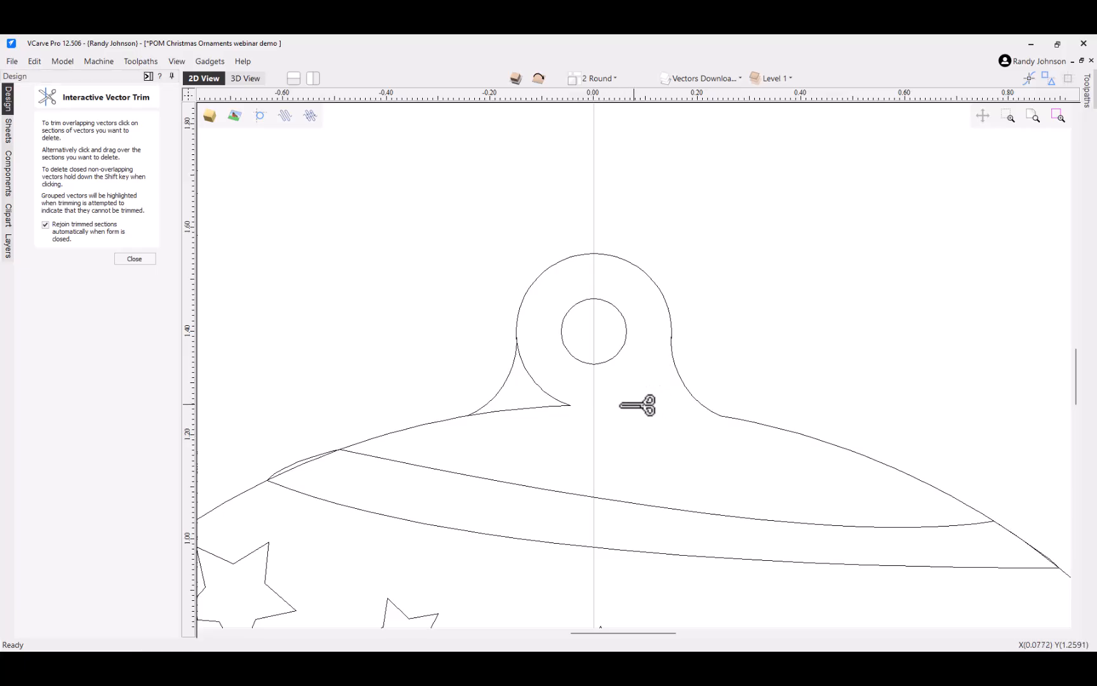
click(559, 404)
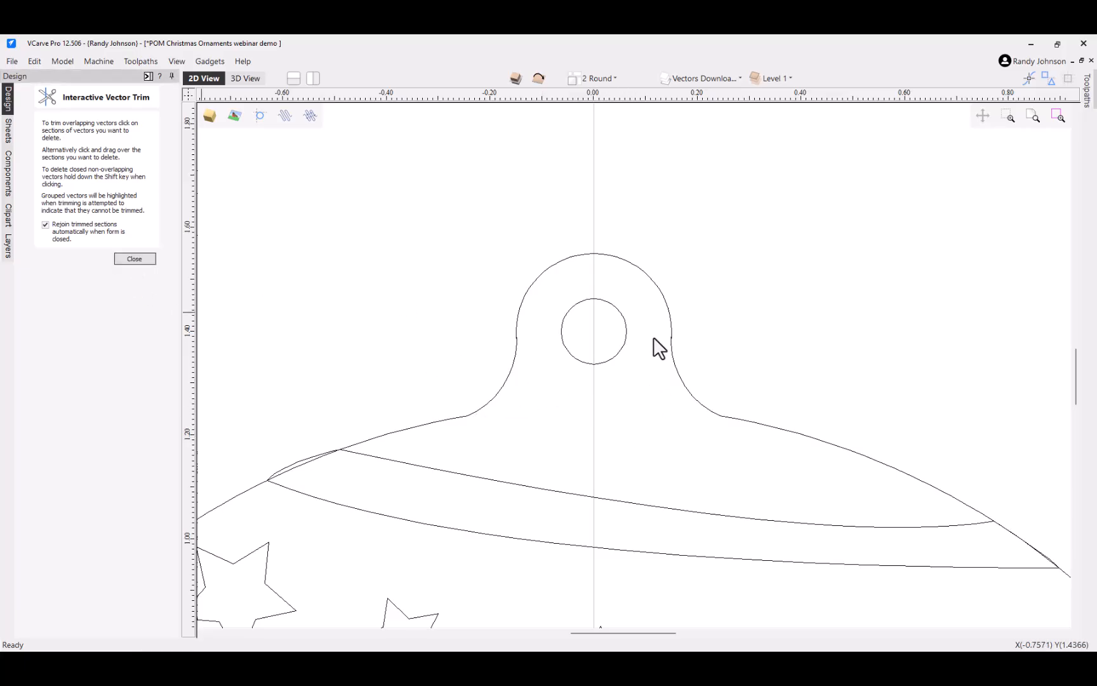
key(Escape)
Step: Examine the toolpath preview and edited vectors, comparing how the carved bands meet the ornament's outer edge
scroll(543, 304, down, 3)
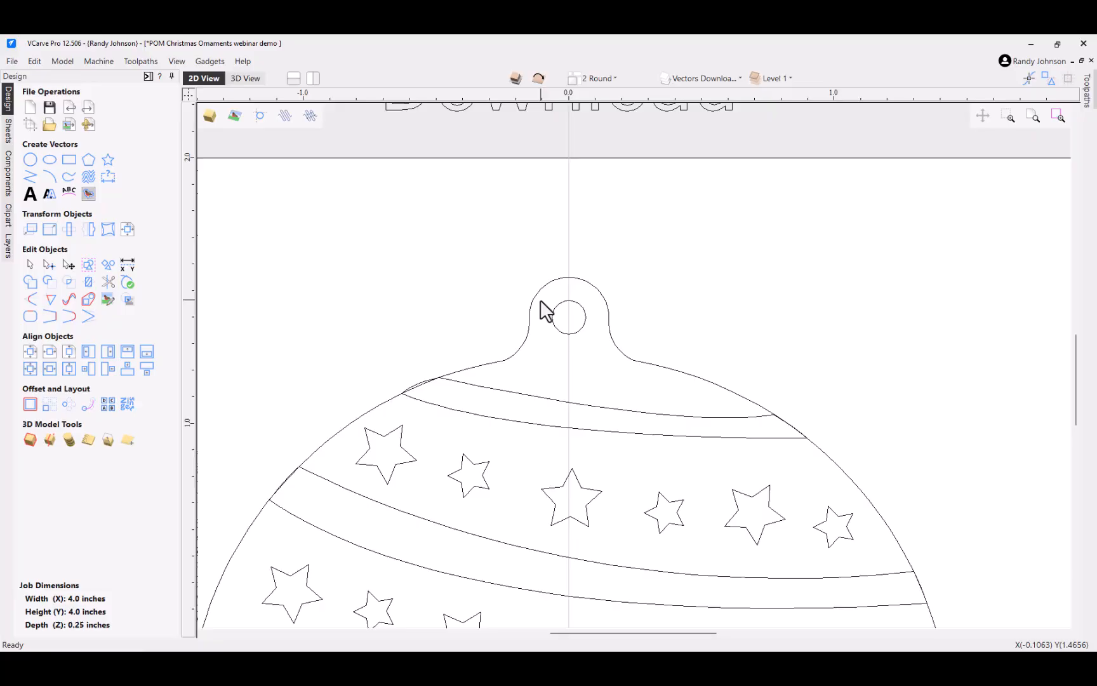
scroll(544, 312, down, 4)
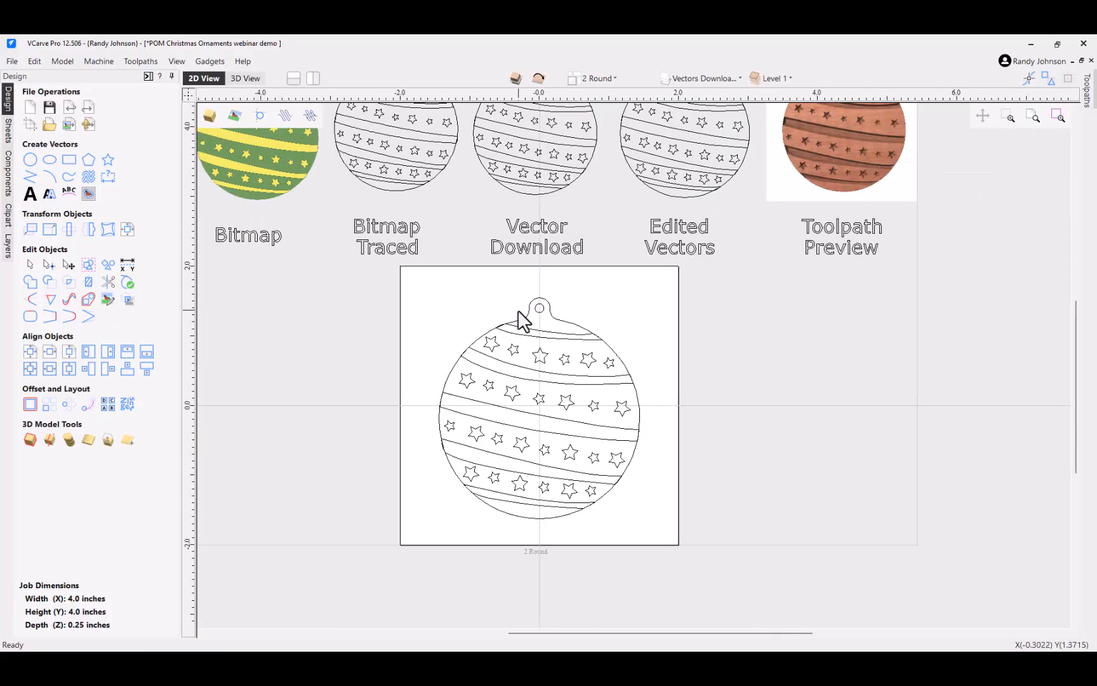
scroll(724, 322, up, 5)
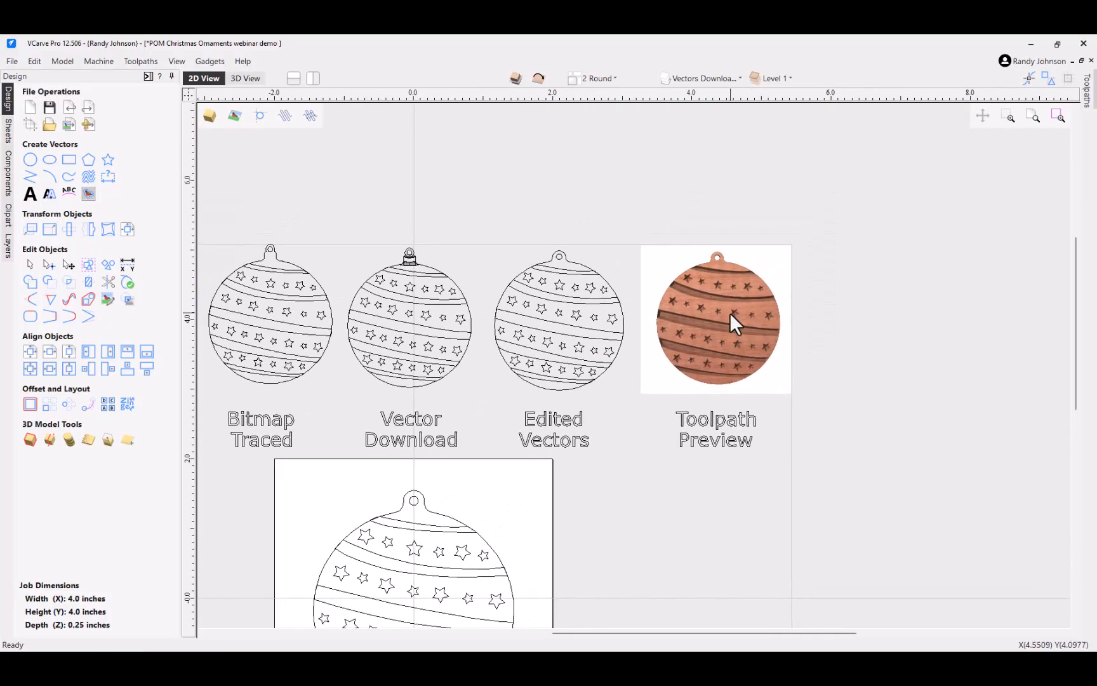
scroll(697, 265, up, 1)
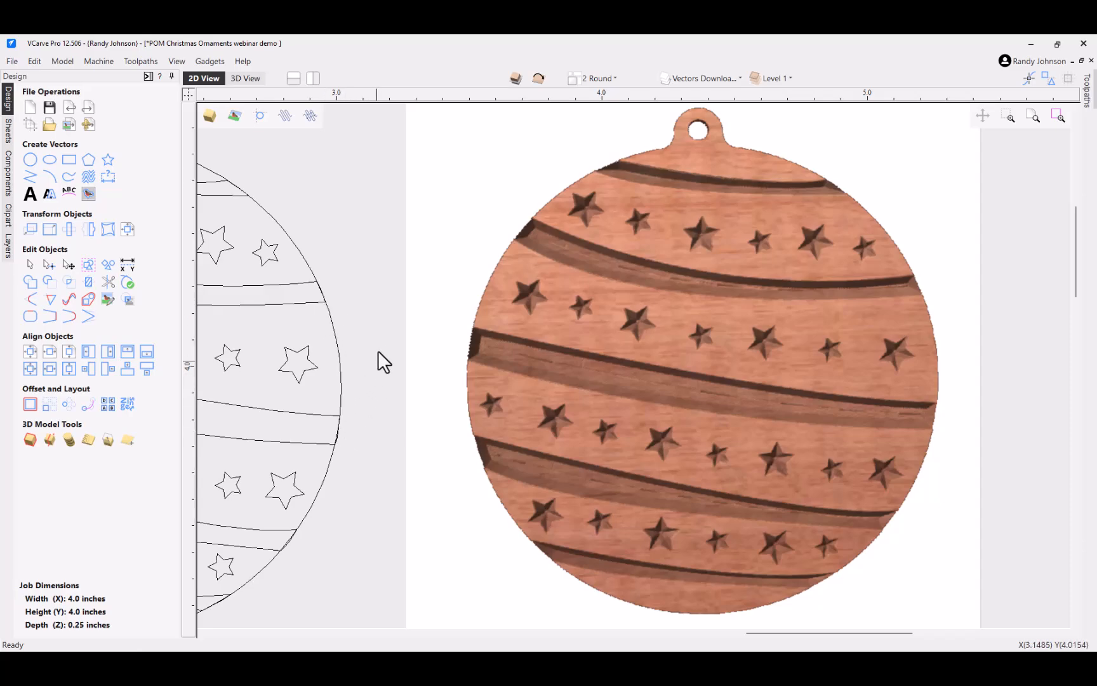
middle_drag(375, 337, 470, 305)
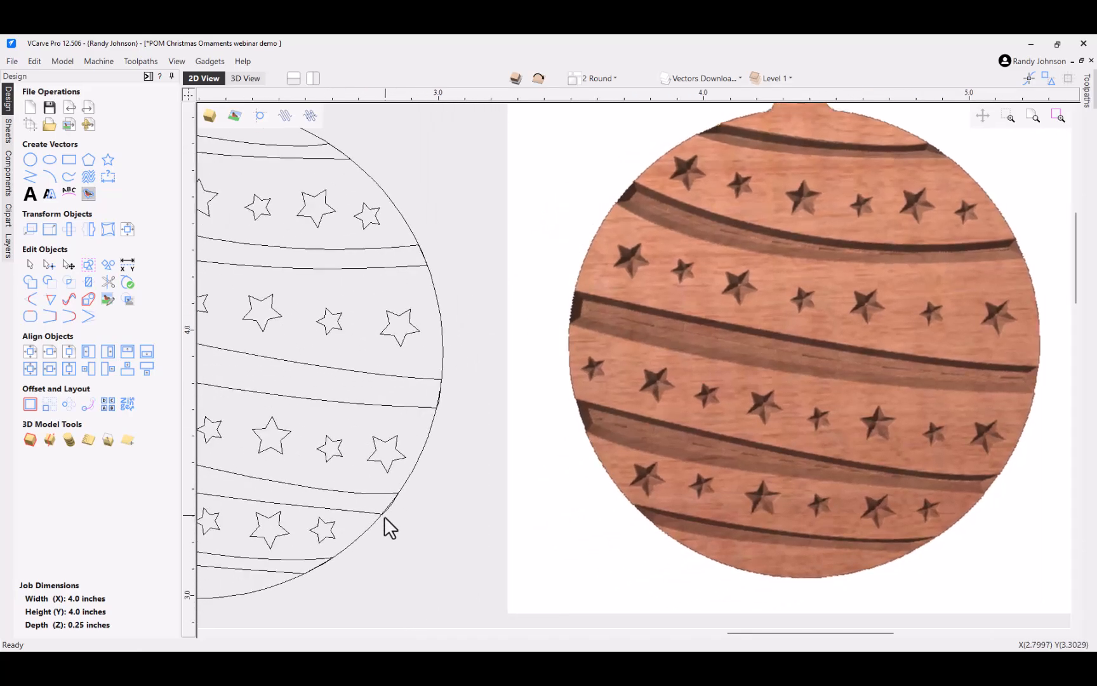
scroll(384, 518, up, 5)
scroll(425, 454, down, 3)
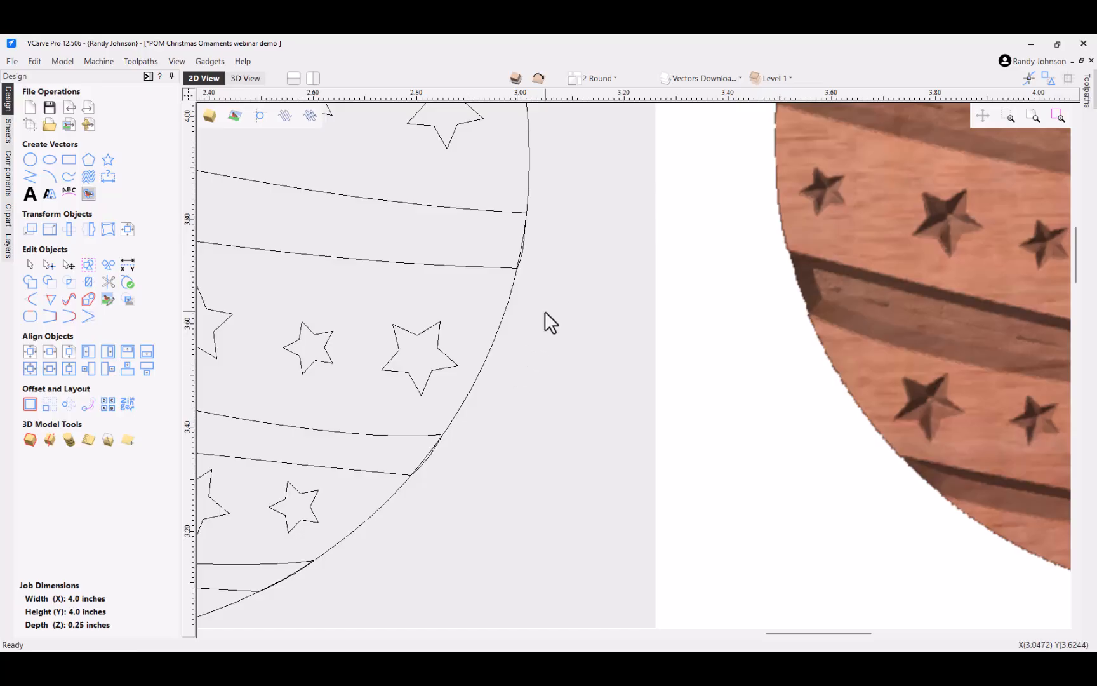
scroll(546, 311, down, 3)
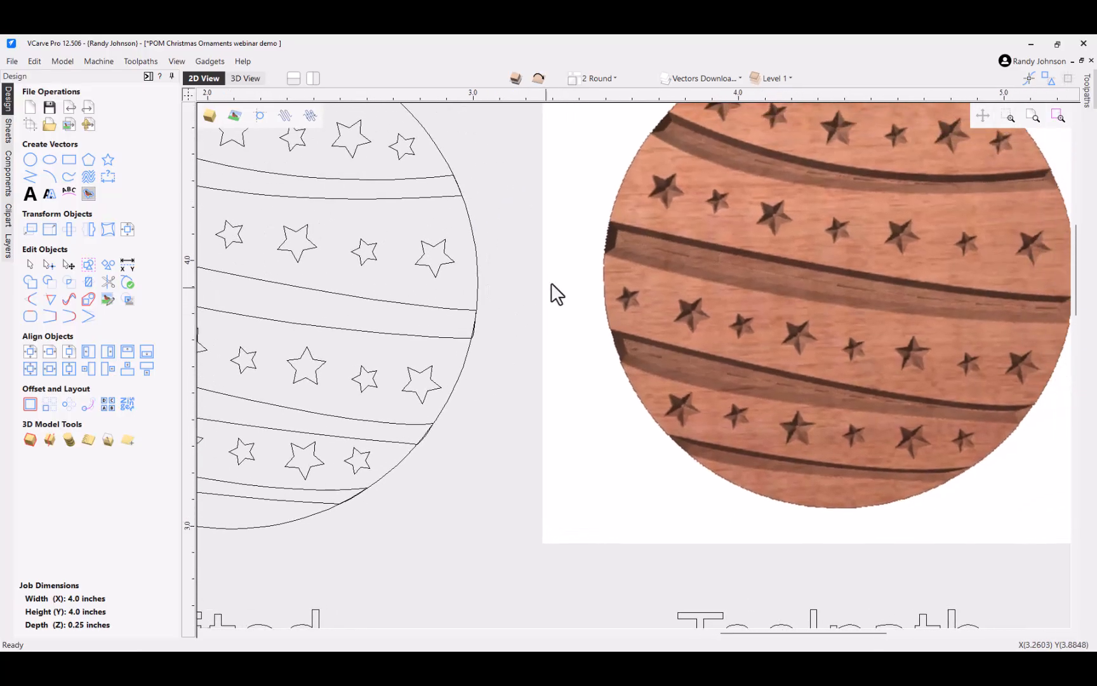
middle_drag(566, 274, 471, 404)
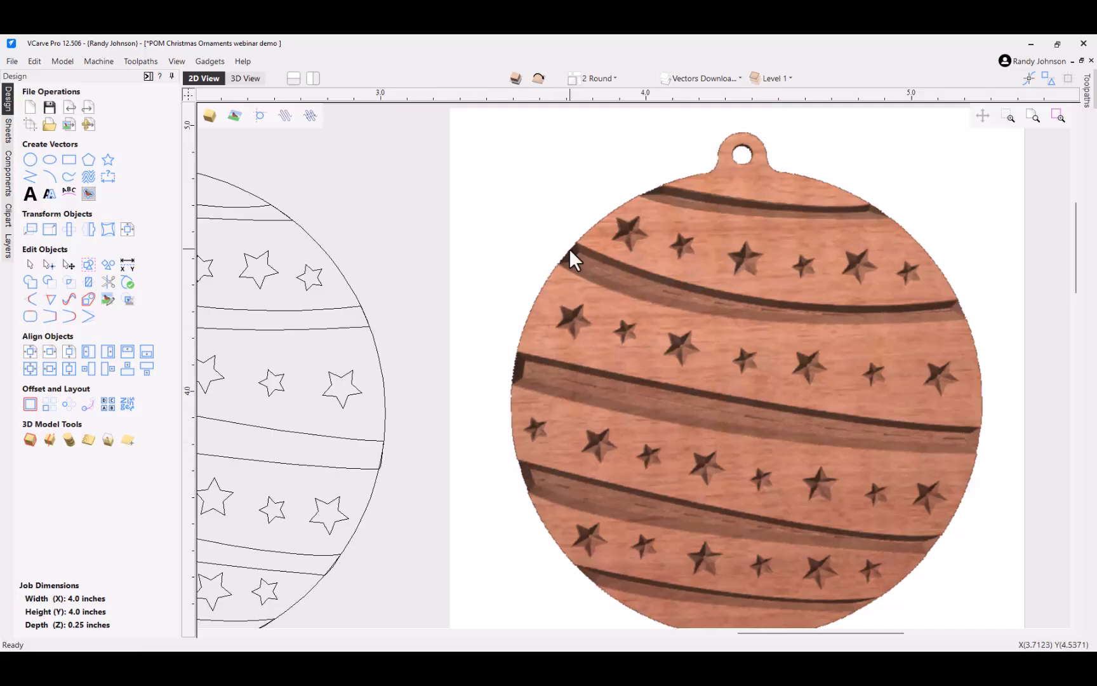
scroll(569, 249, up, 4)
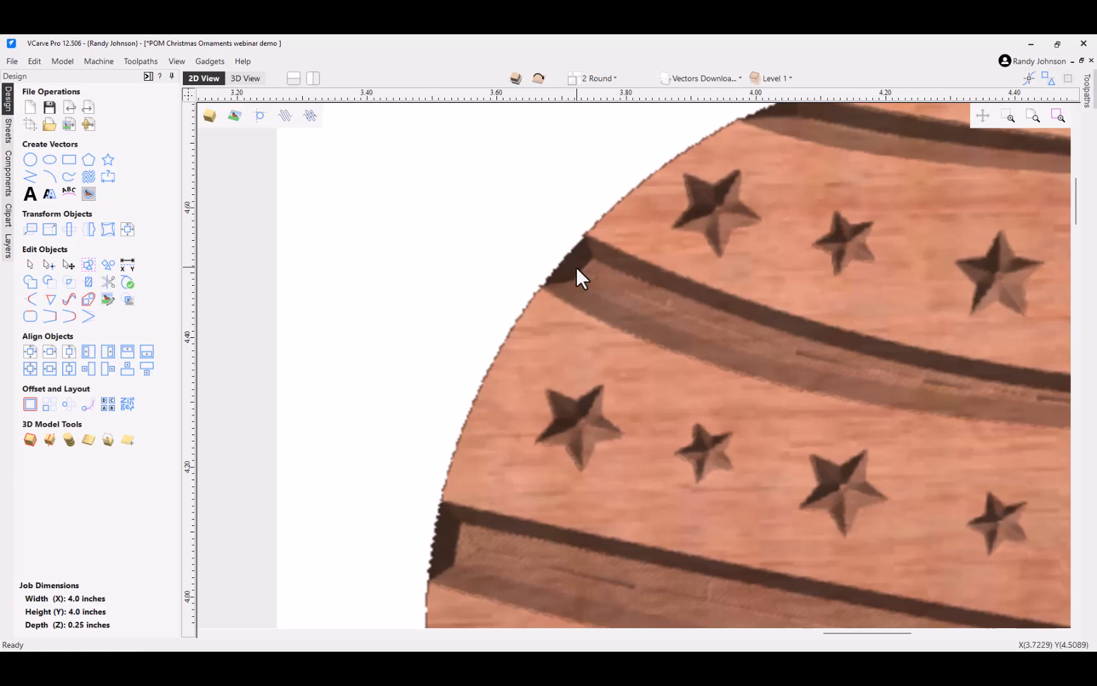
scroll(576, 267, down, 5)
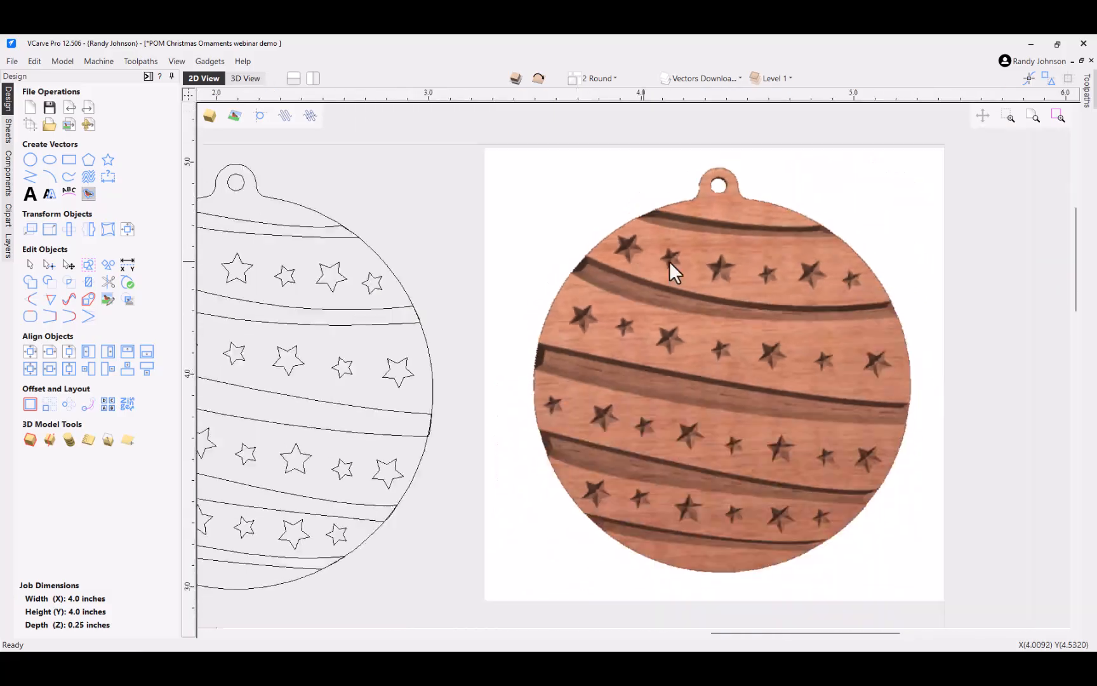
scroll(493, 486, down, 1)
middle_drag(493, 486, 914, 33)
scroll(572, 392, down, 1)
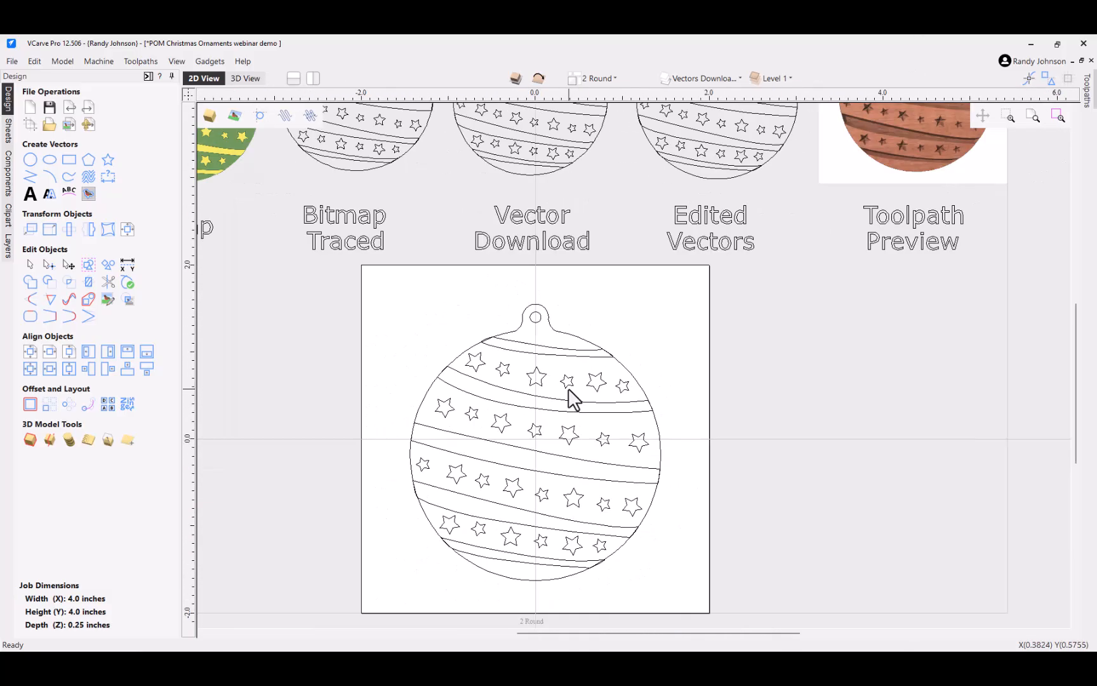
scroll(601, 470, down, 1)
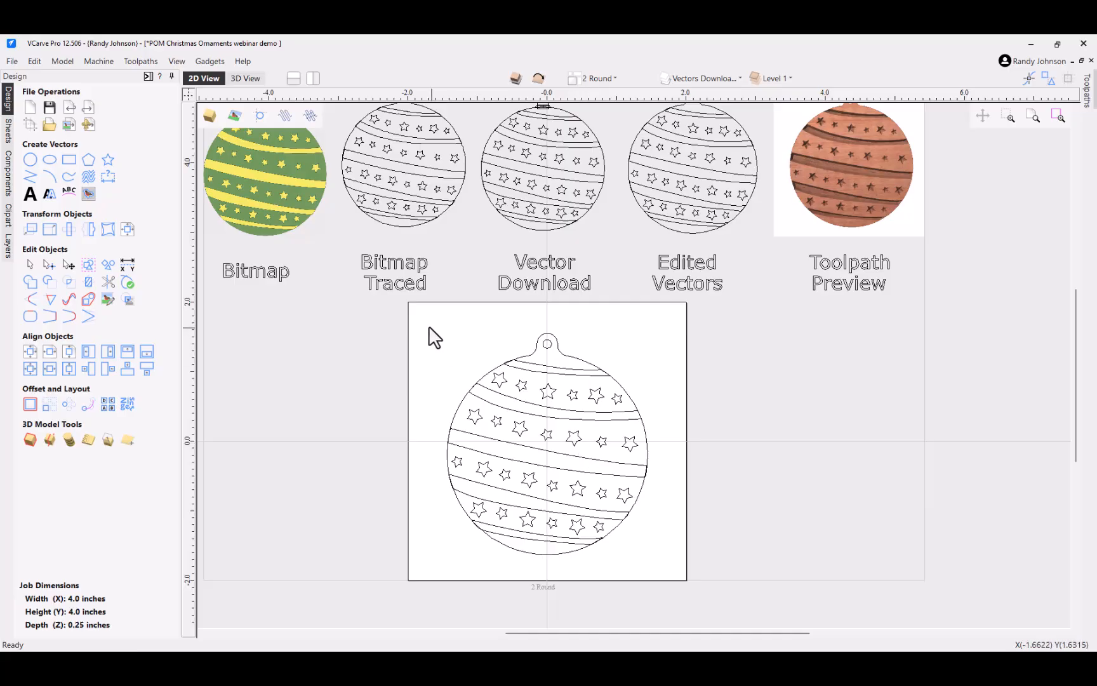
Step: Copy the complete ornament and place the copy about 3.7 inches to the left, outside the sheet
drag(427, 326, 684, 579)
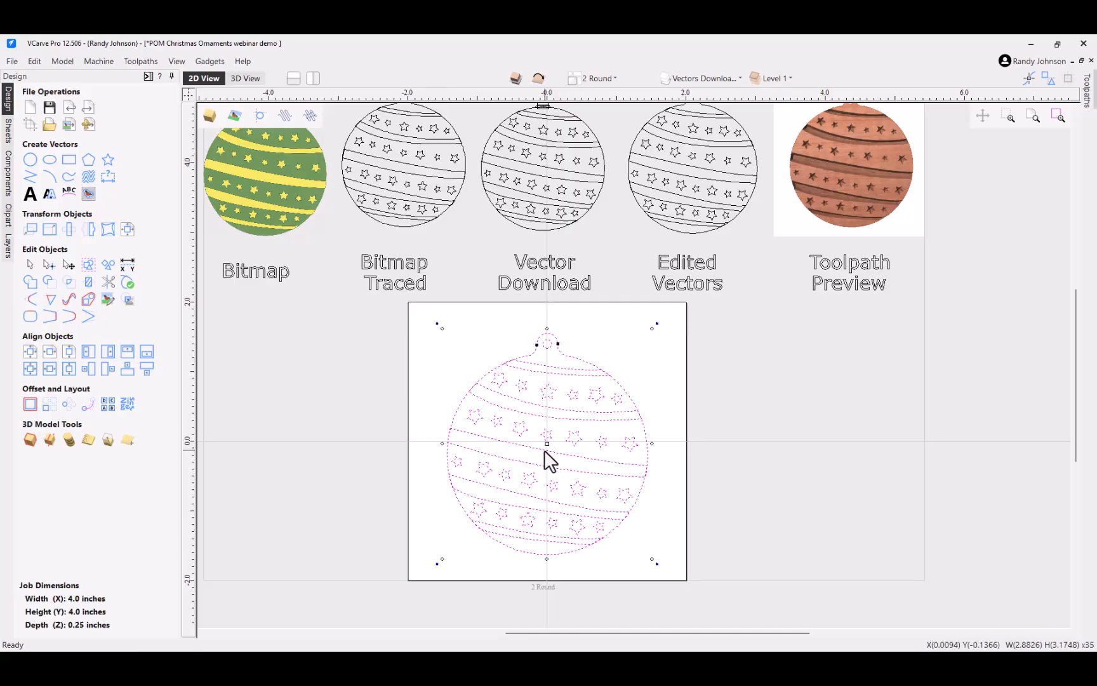
drag(544, 449, 289, 447)
scroll(470, 421, down, 1)
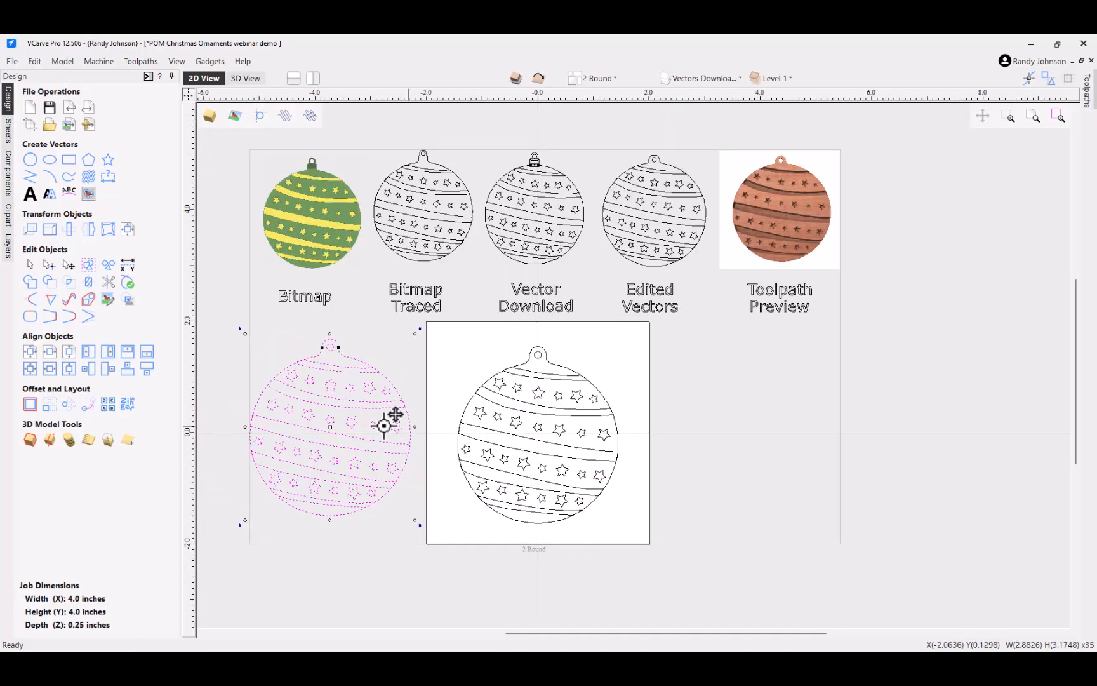
click(212, 419)
Step: Scale all five bands of the copied ornament together to a width of 2.6 inches, leaving the height unlinked
scroll(214, 417, up, 2)
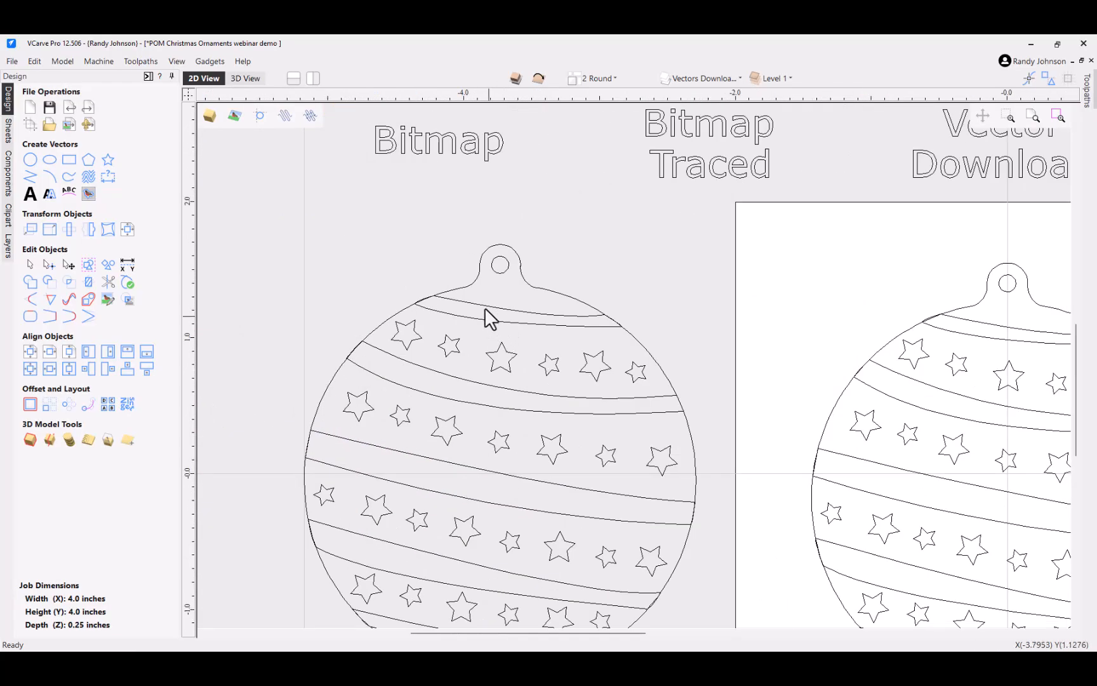
click(483, 298)
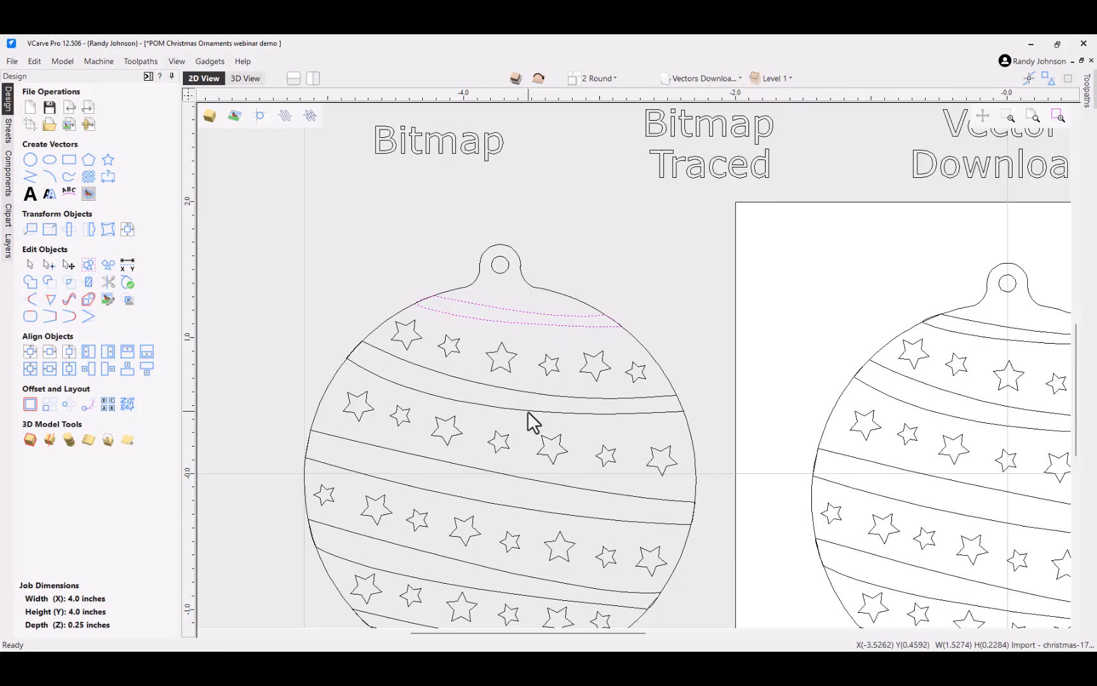
shift+click(523, 378)
shift+click(510, 490)
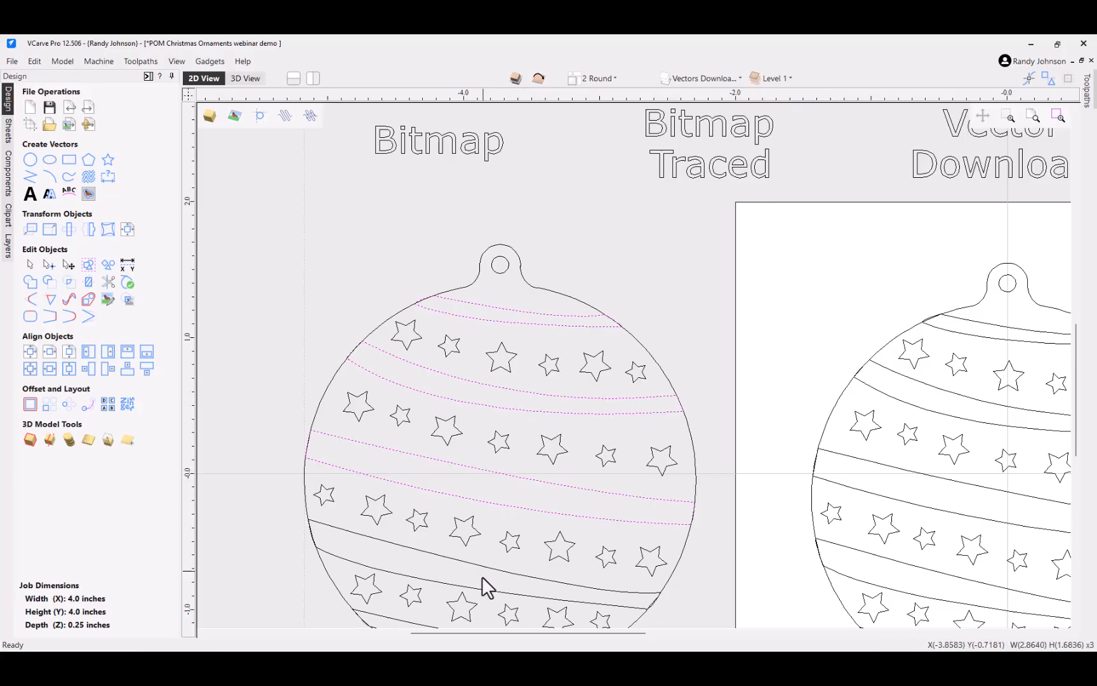
shift+click(481, 596)
scroll(470, 536, down, 3)
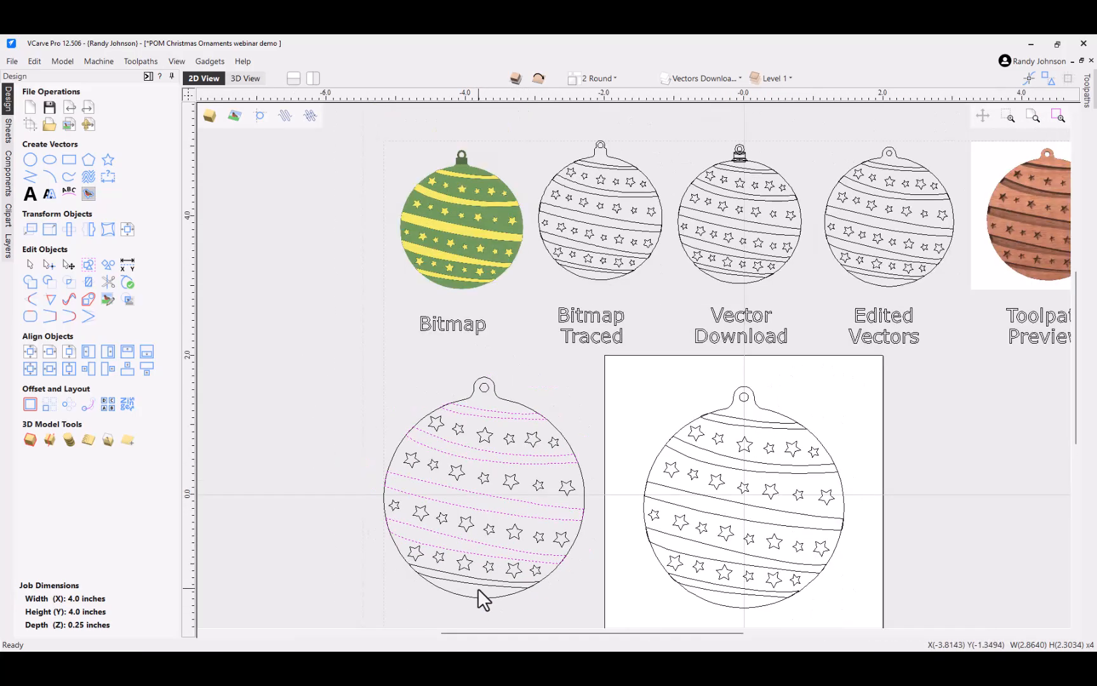
shift+click(474, 573)
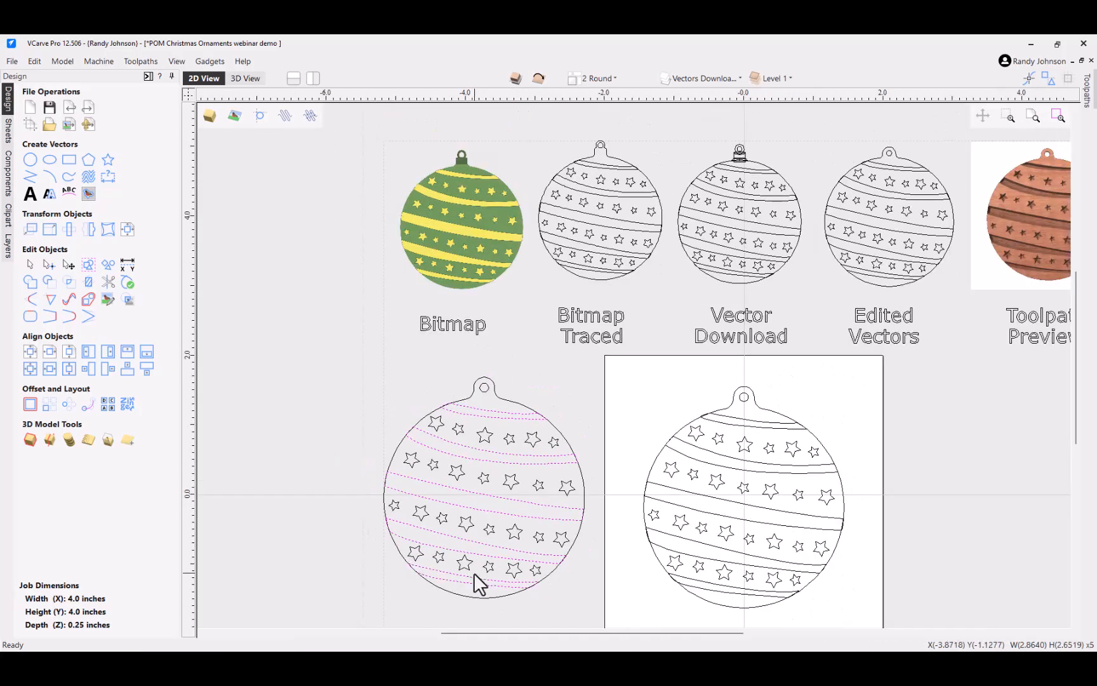
click(56, 230)
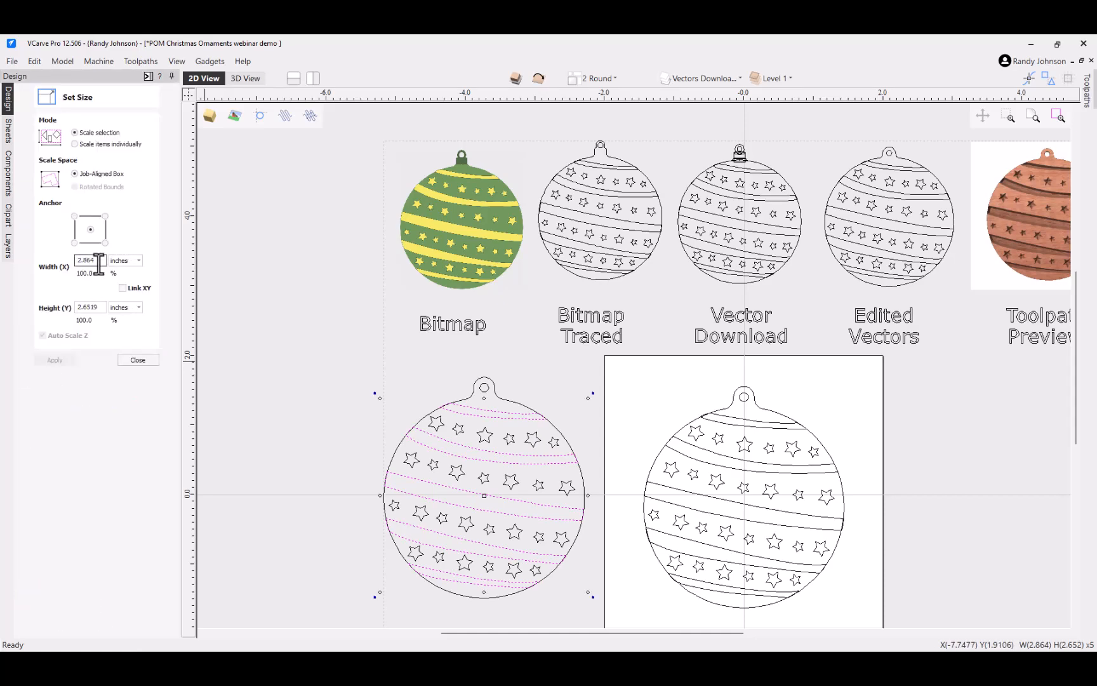
drag(100, 260, 32, 258)
text(2)
click(67, 361)
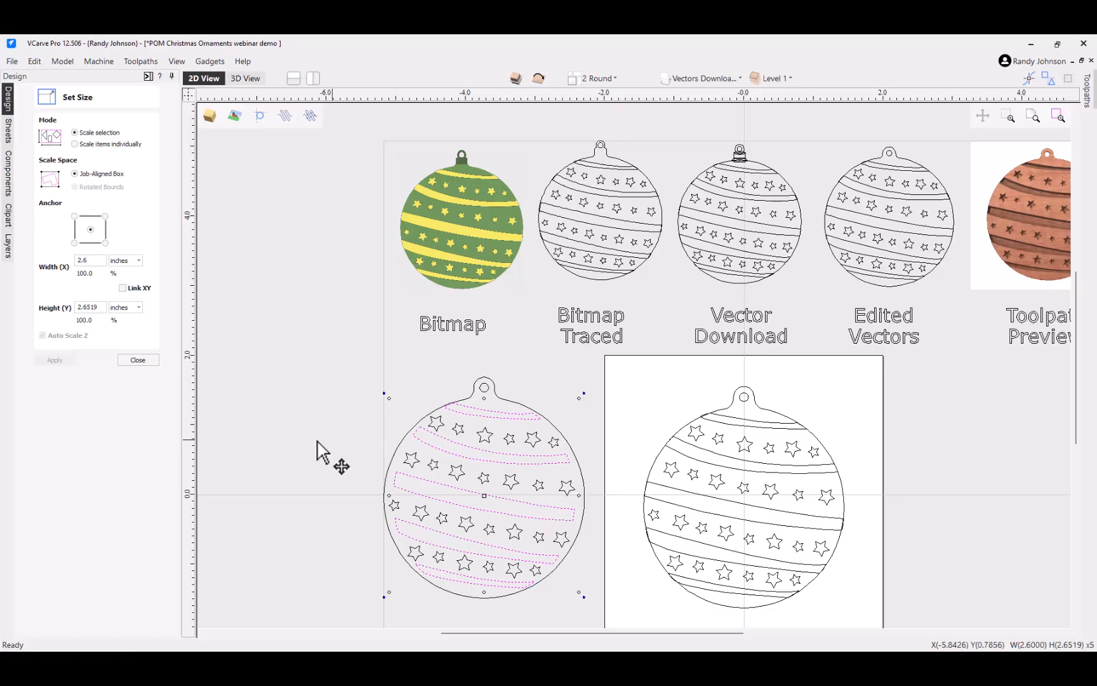
click(390, 506)
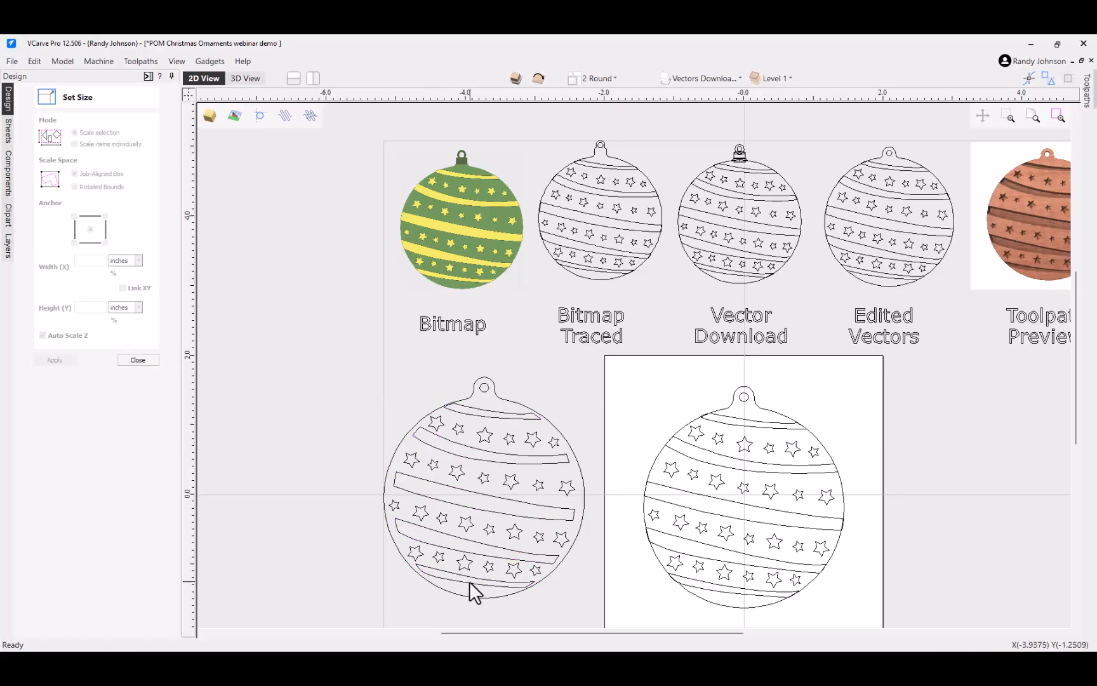
Step: Nudge the copied ornament's top band slightly right to even its gaps to the outline
click(469, 413)
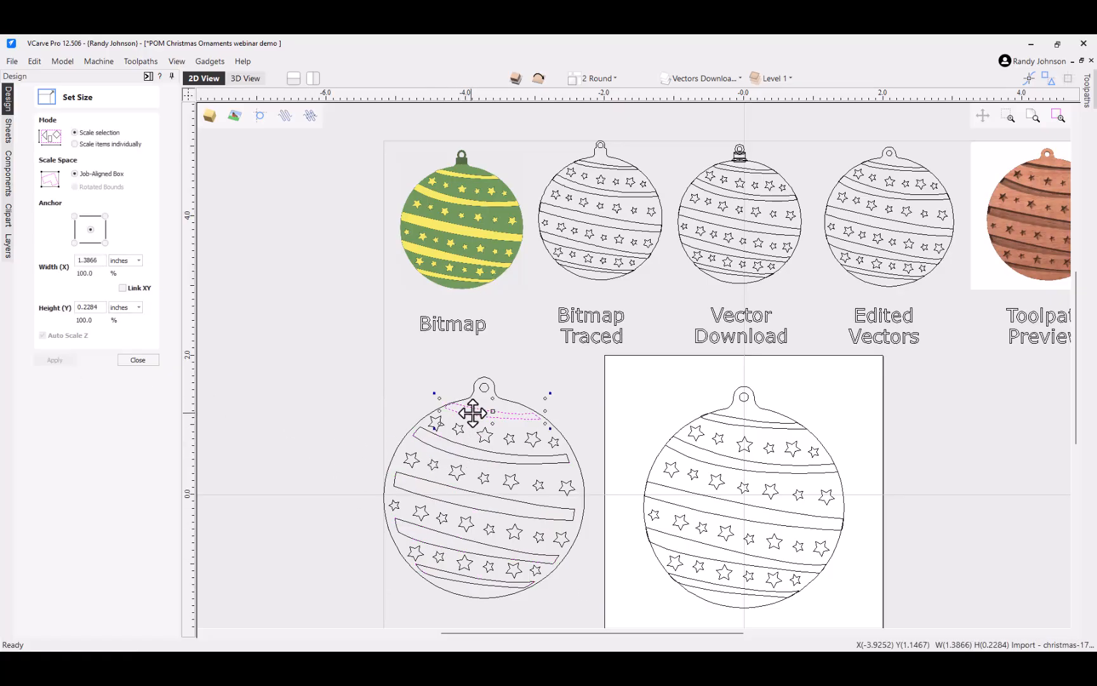
scroll(489, 403, up, 3)
scroll(487, 408, up, 2)
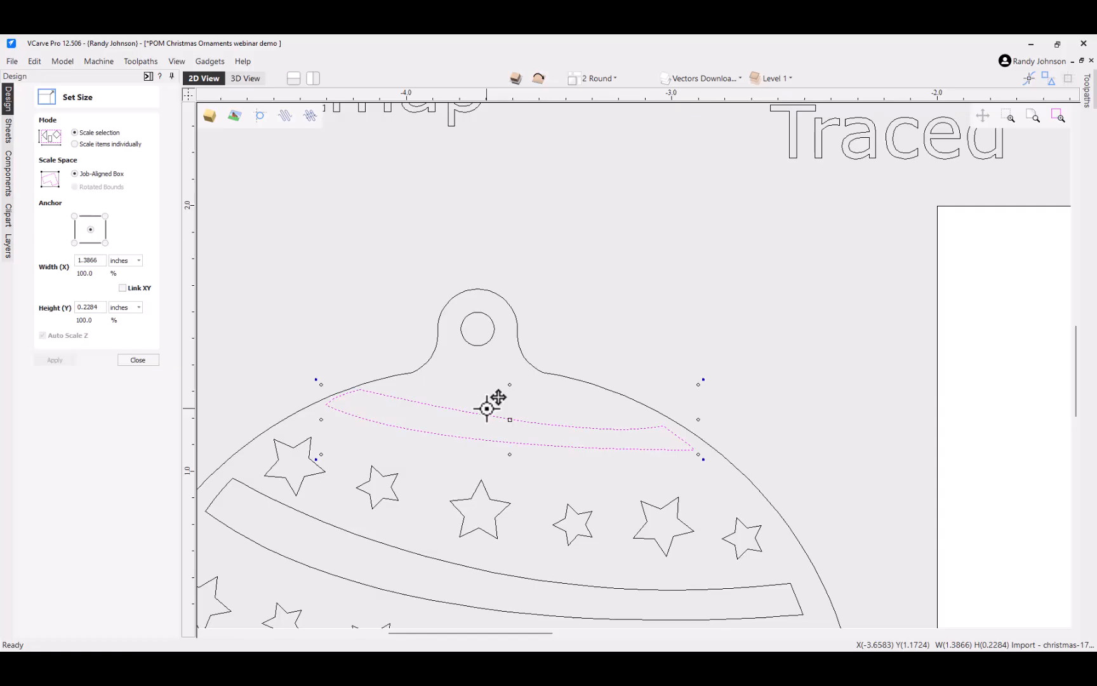
key(Right)
key(Right)
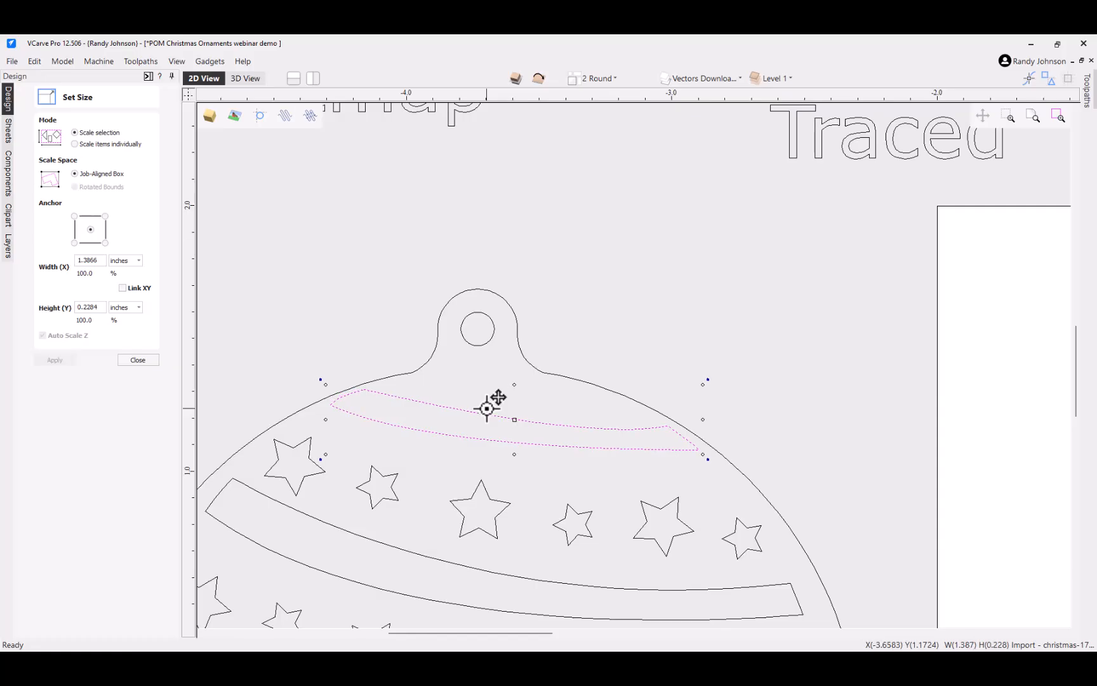
Step: Scale the three middle bands of the copied ornament together to a width of 2.7 inches
scroll(461, 410, down, 3)
click(484, 517)
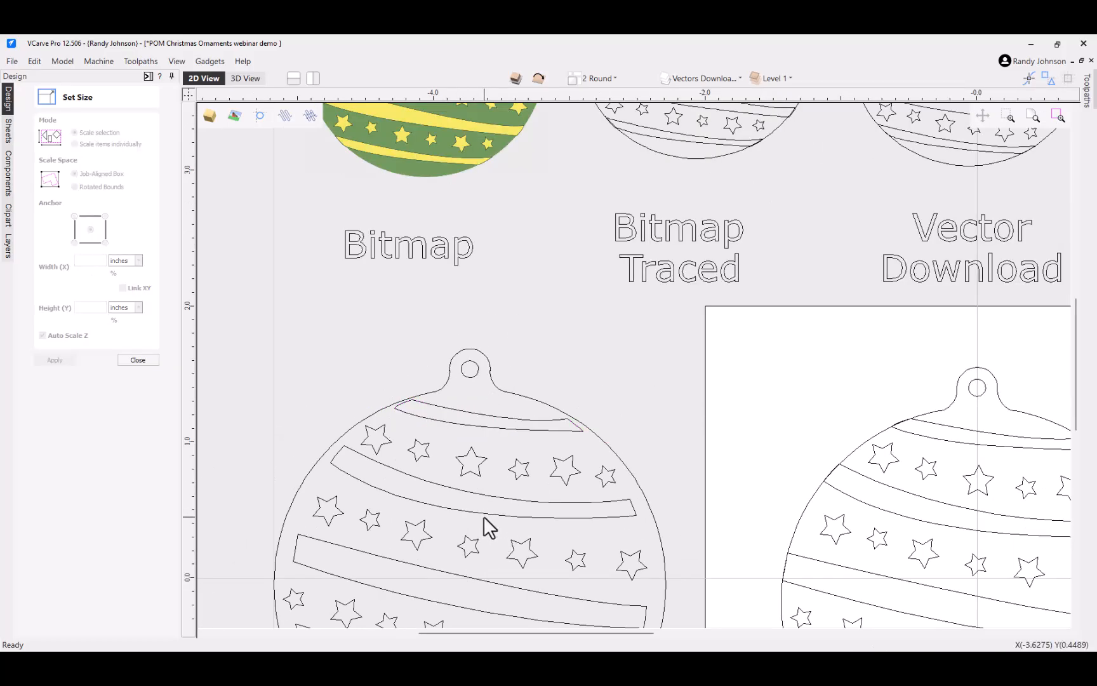
scroll(483, 515, down, 2)
click(484, 515)
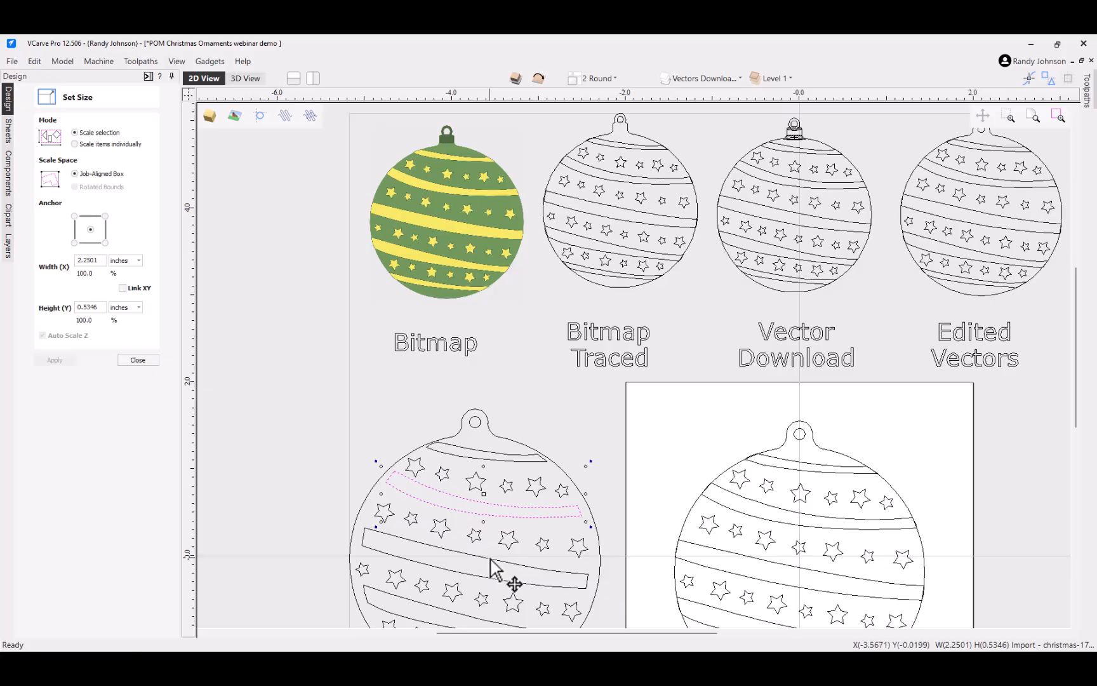
shift+click(490, 560)
scroll(491, 560, down, 2)
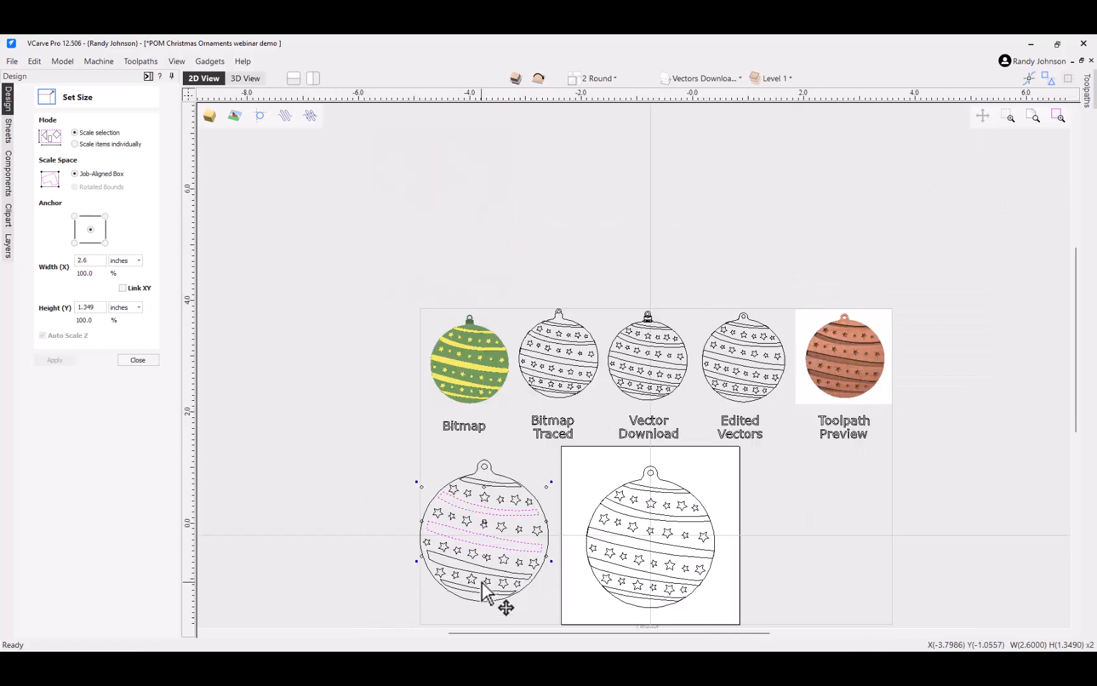
scroll(483, 581, up, 2)
shift+click(491, 566)
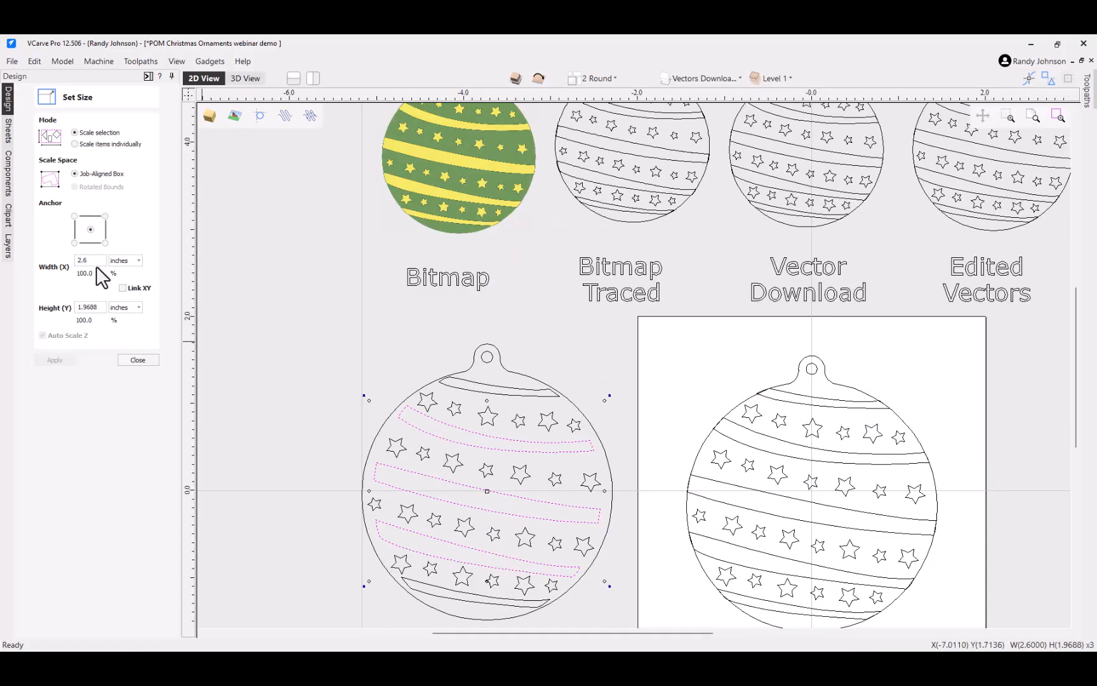
double_click(94, 260)
text(2.)
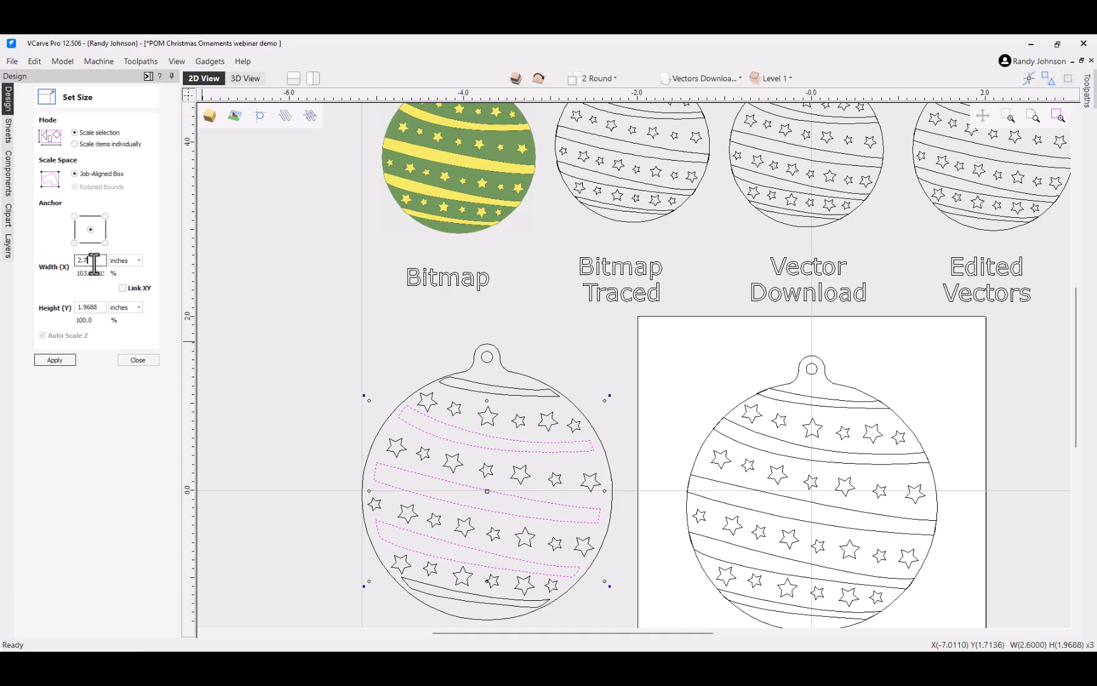
click(55, 362)
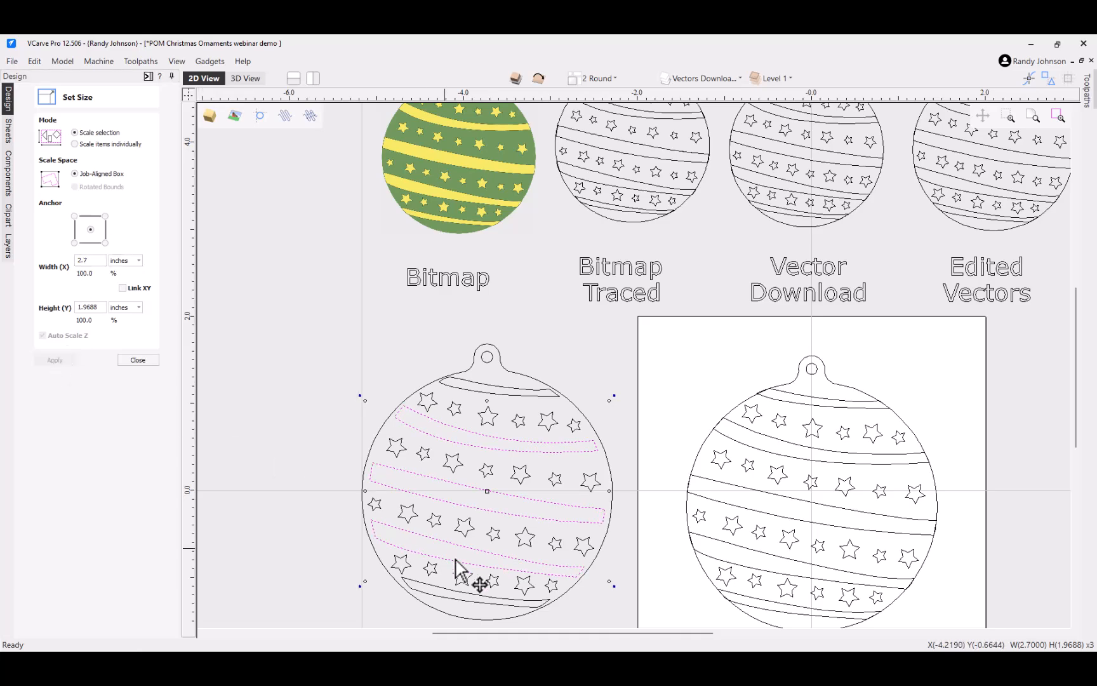
Step: Nudge the copied ornament's bottom band slightly left within the outline
click(474, 603)
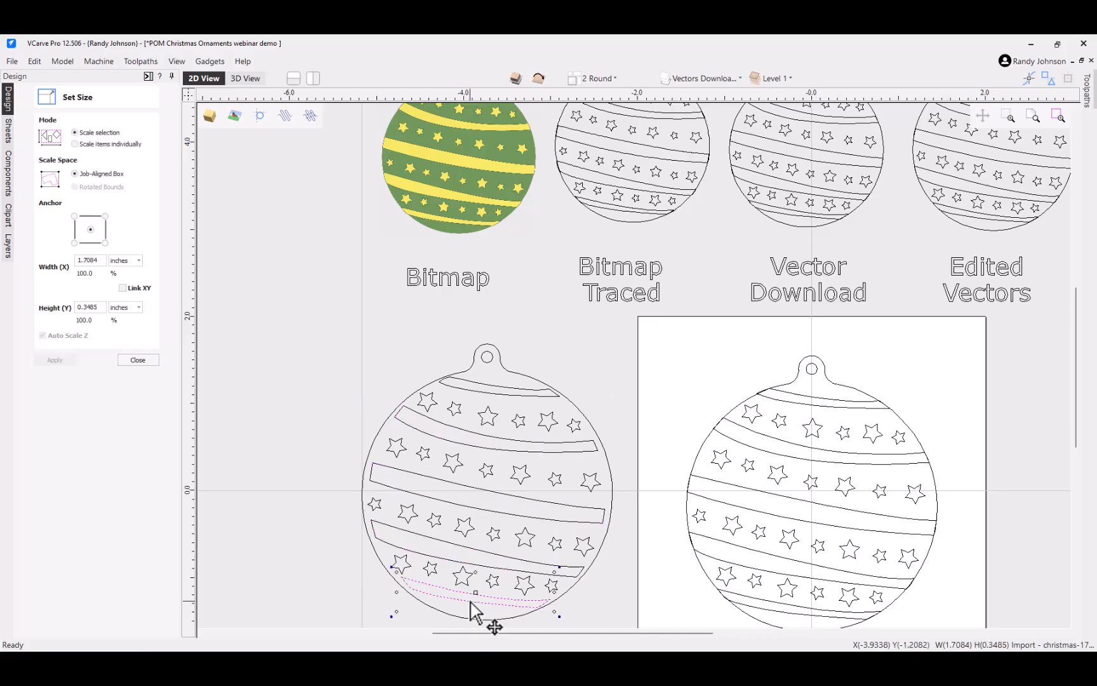
key(Left)
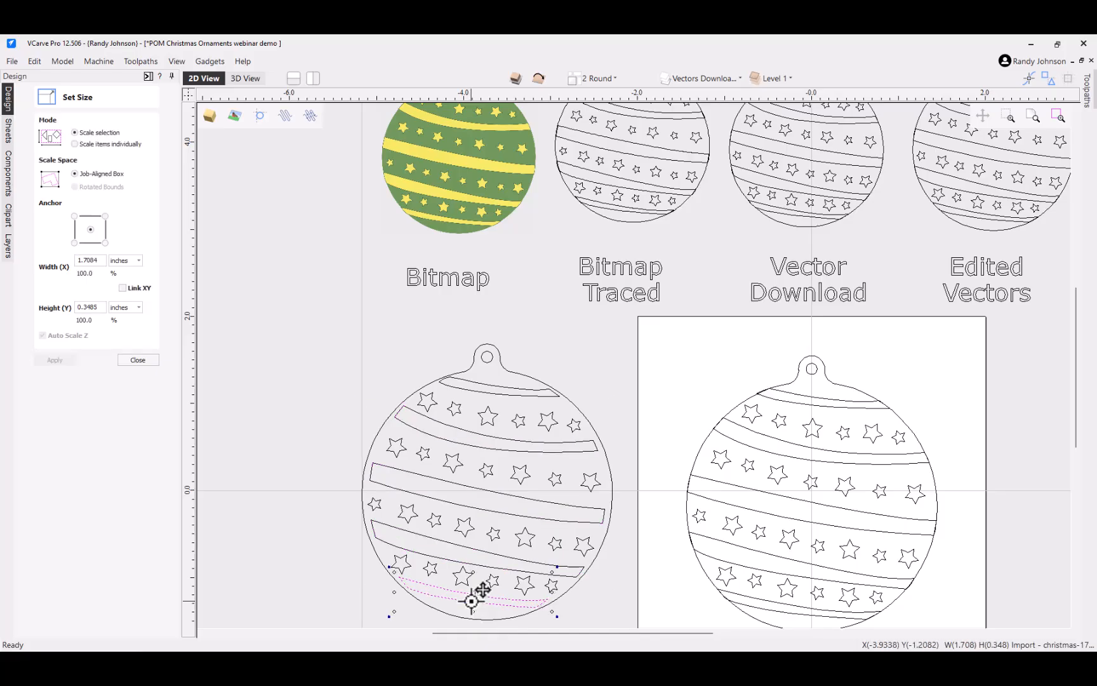
Step: Scale the inset-band ornament's bottom band to a width of 1.65 inches, keeping its height
click(101, 259)
key(BackSpace)
key(BackSpace)
key(BackSpace)
click(56, 360)
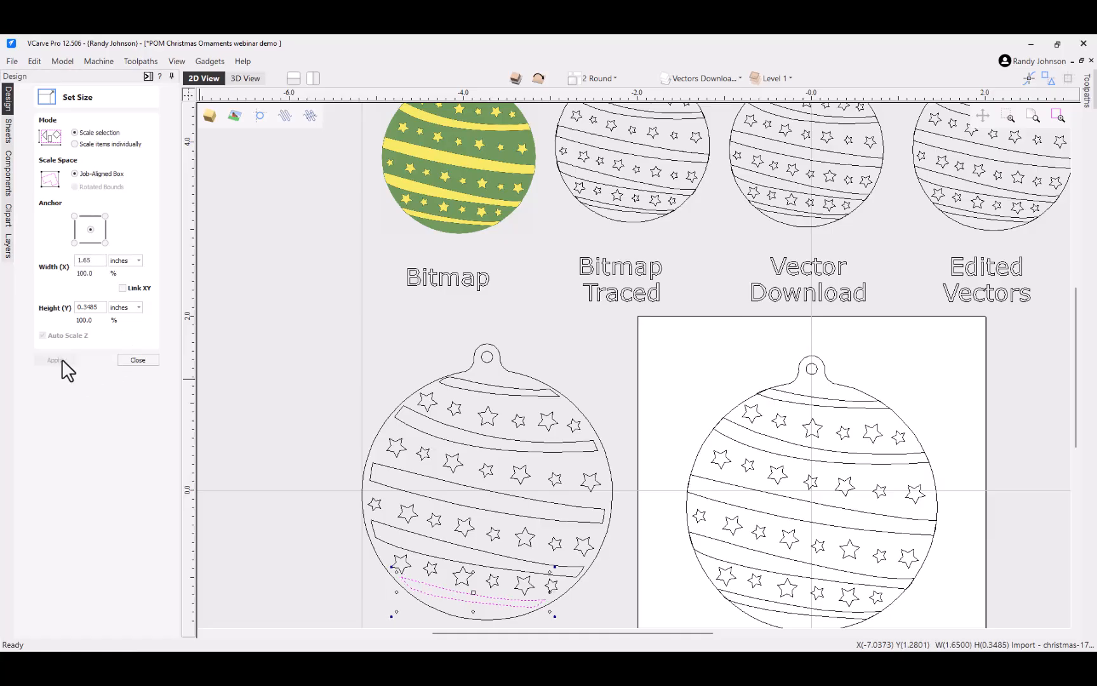
click(127, 360)
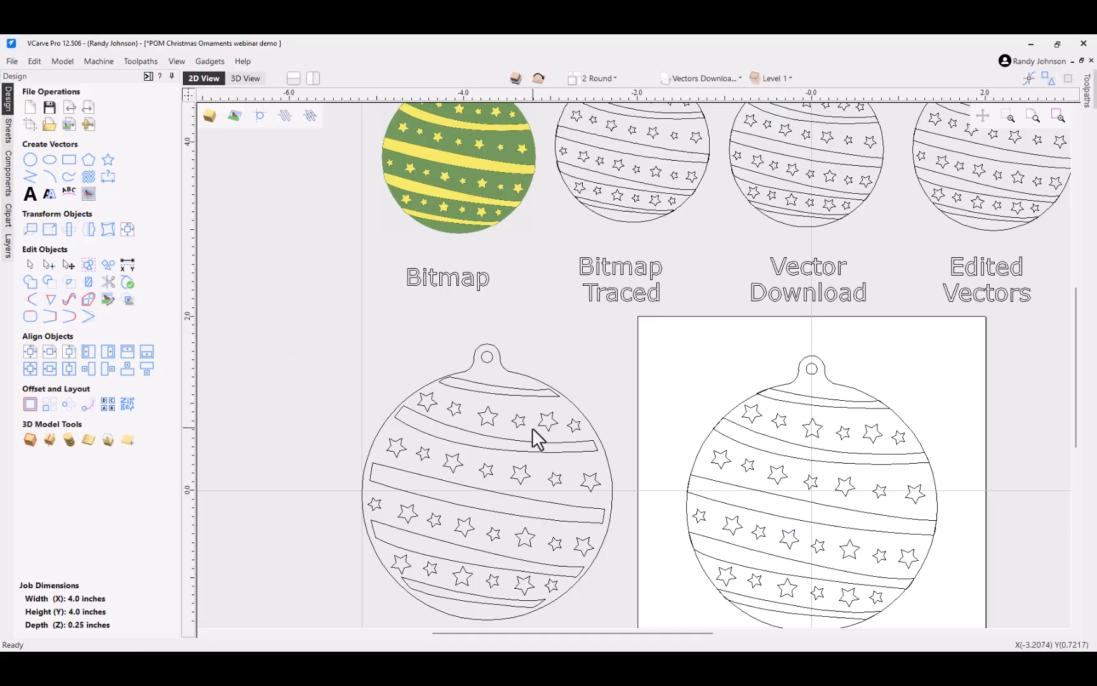
Step: Scale the inset-band ornament's top band to a width of 1.3 inches, keeping its height
click(479, 390)
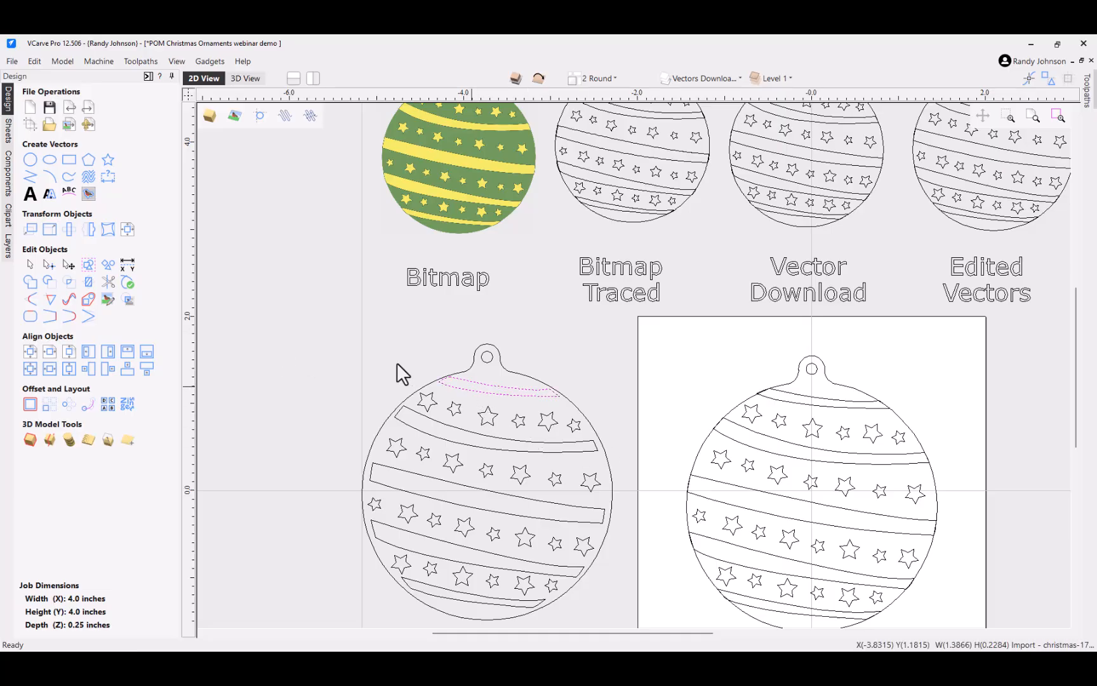
click(49, 229)
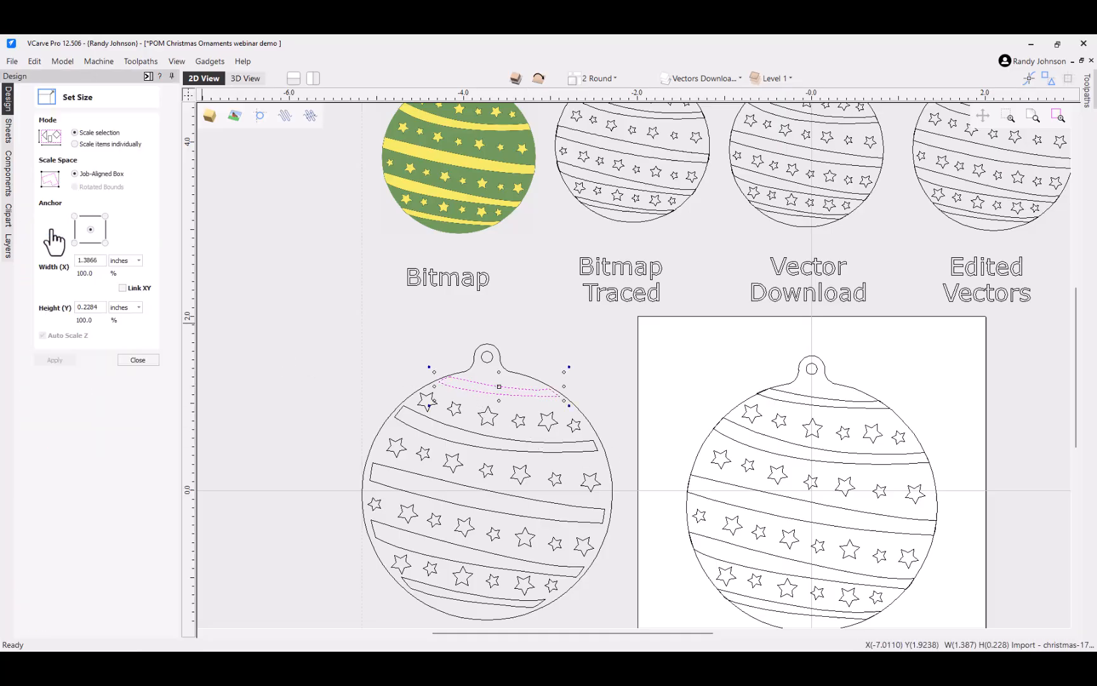
click(102, 266)
key(BackSpace)
key(BackSpace)
key(BackSpace)
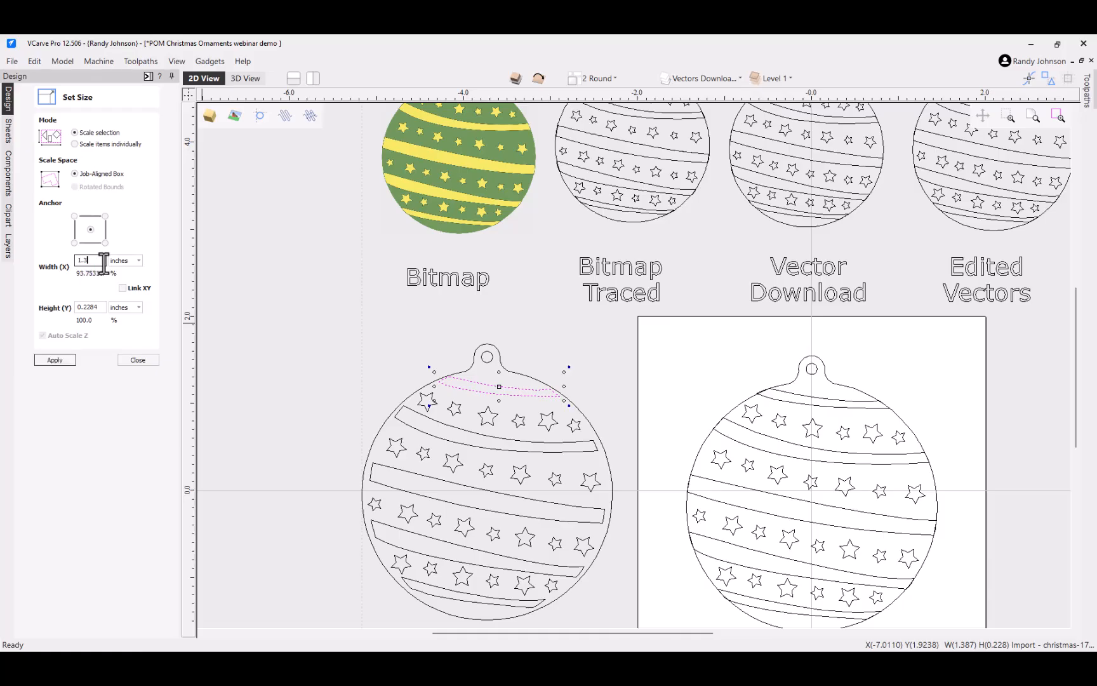
click(55, 360)
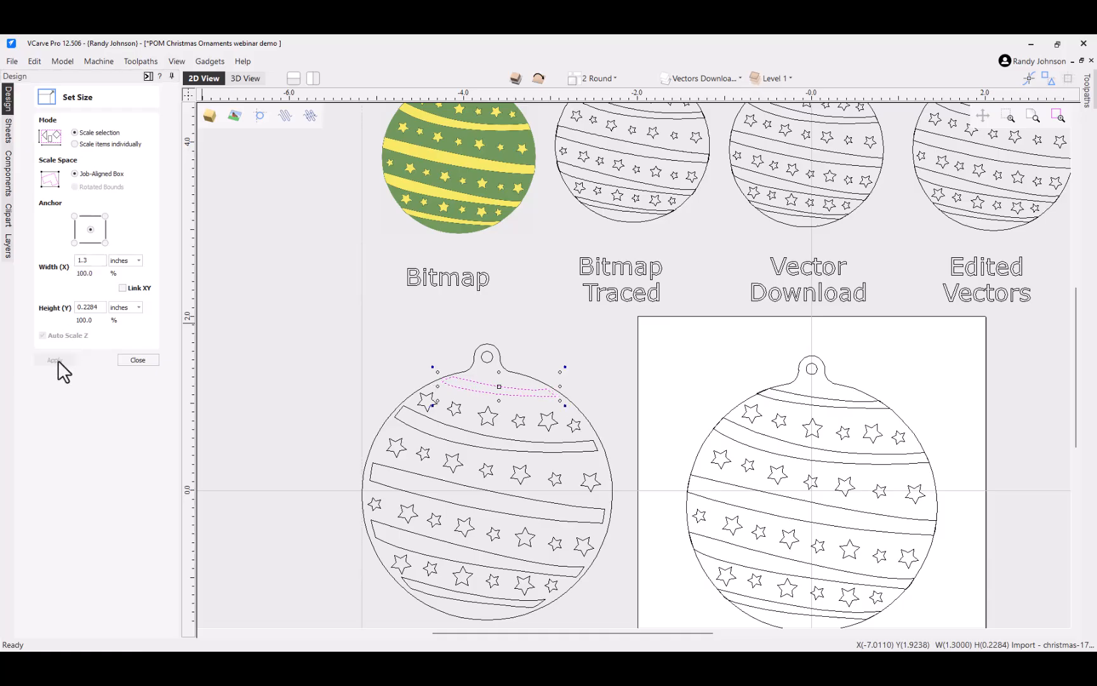
click(135, 361)
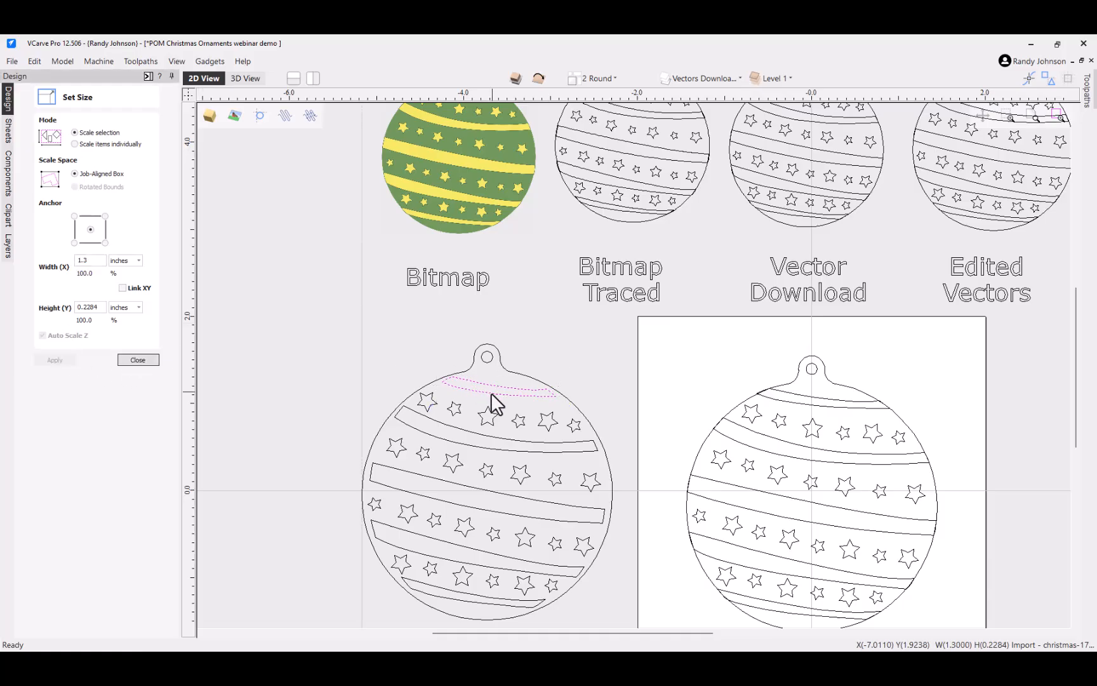
Step: Nudge the narrowed top band slightly right and down to even its gap to the outline
key(Right)
key(Down)
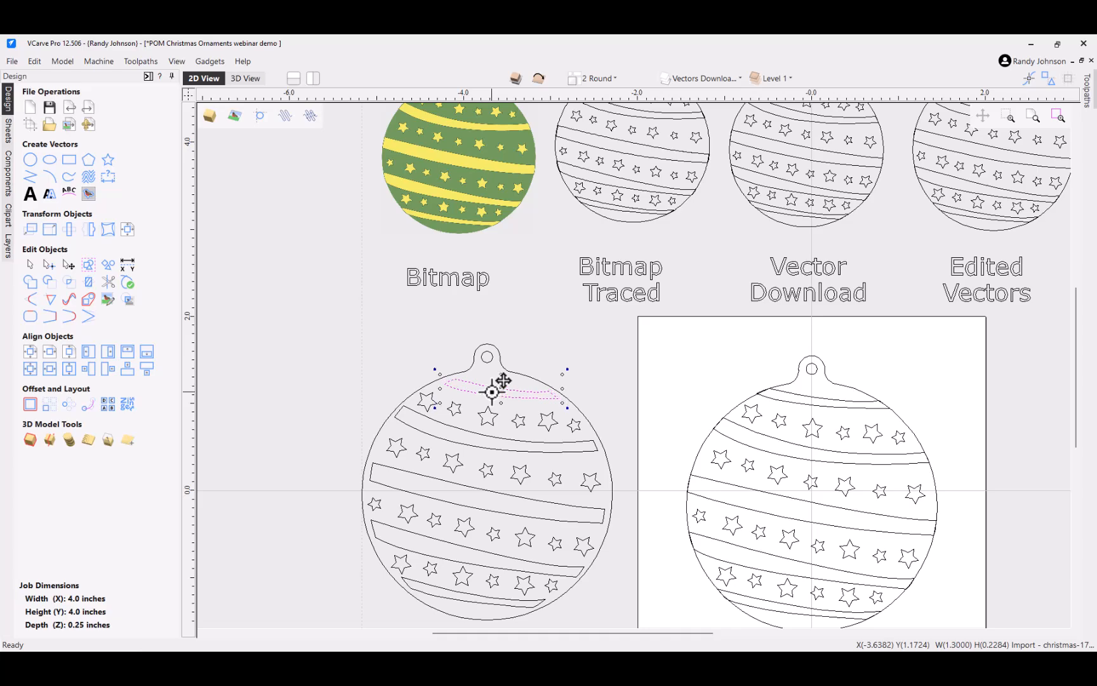
click(574, 356)
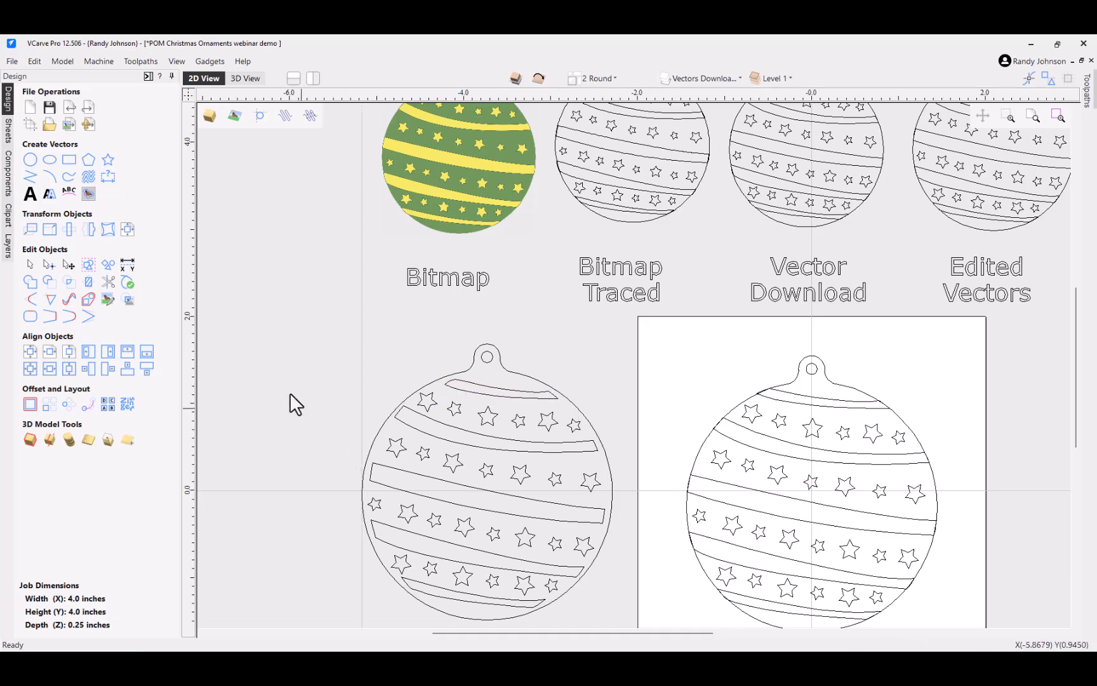
Step: Place a copy of the whole ornament from the sheet beside it, on the side opposite the inset-band version
scroll(290, 393, down, 2)
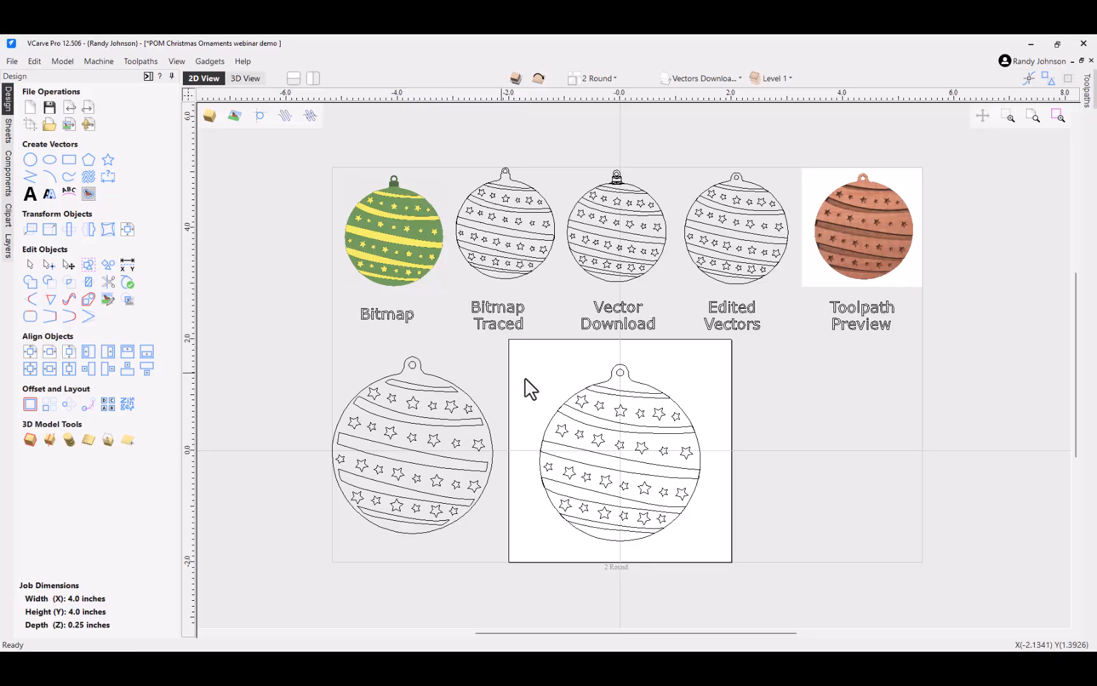
drag(522, 351, 749, 555)
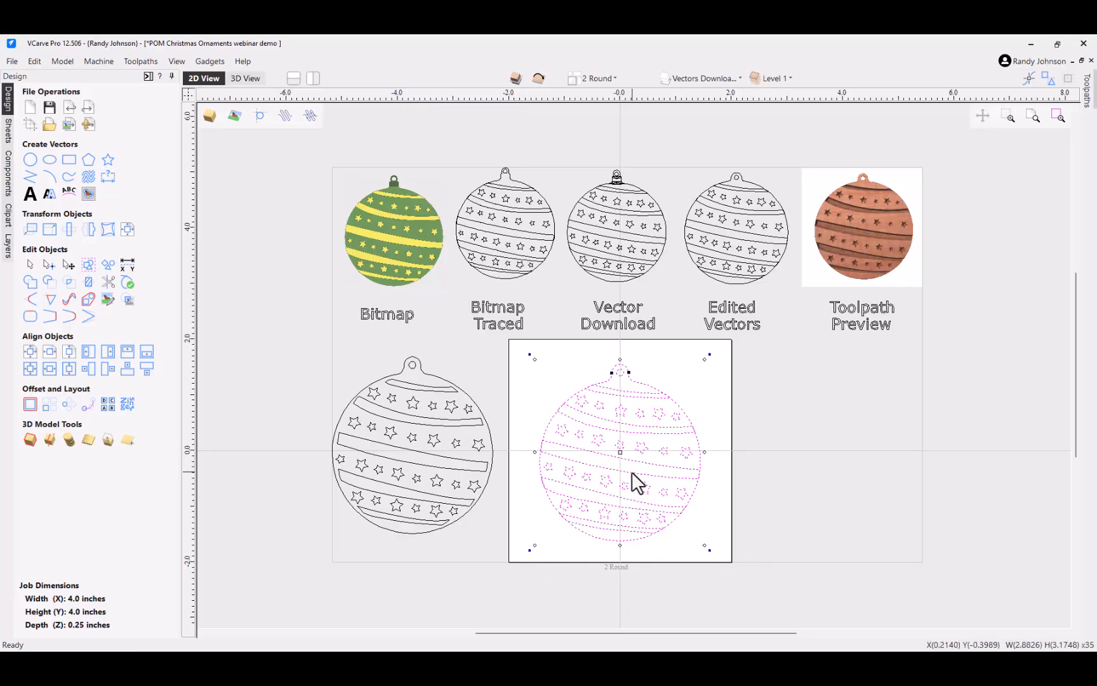
drag(633, 473, 860, 469)
click(760, 421)
scroll(730, 418, down, 3)
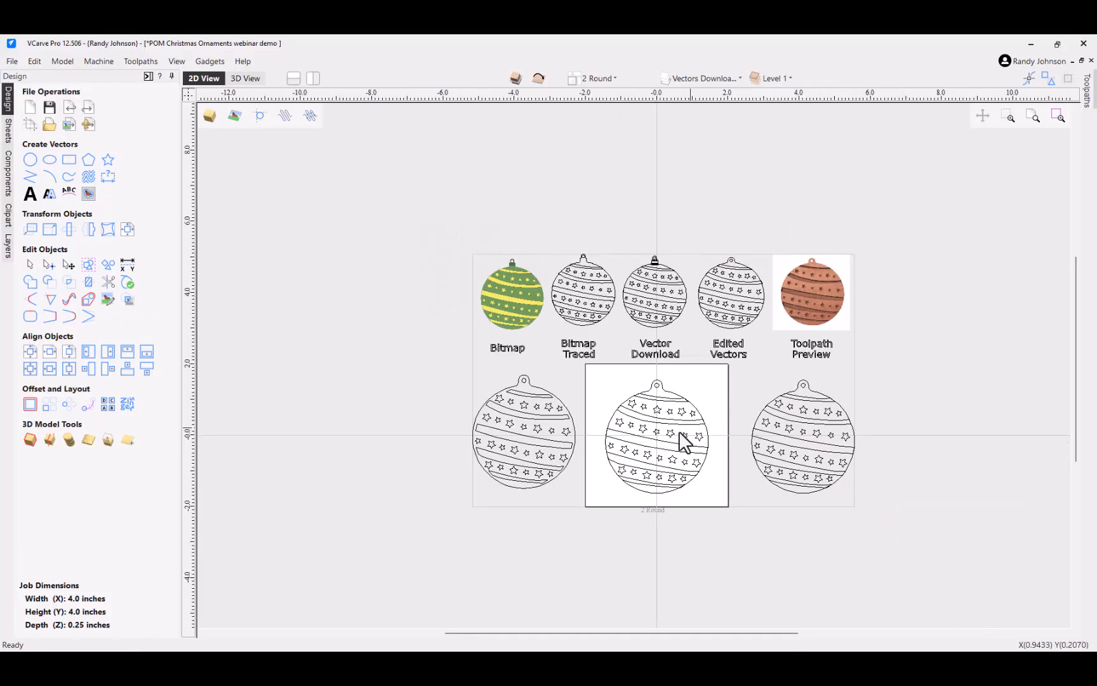
Step: Scale all five bands of the new ornament copy together to a width of 3 inches, keeping the height
scroll(863, 473, up, 3)
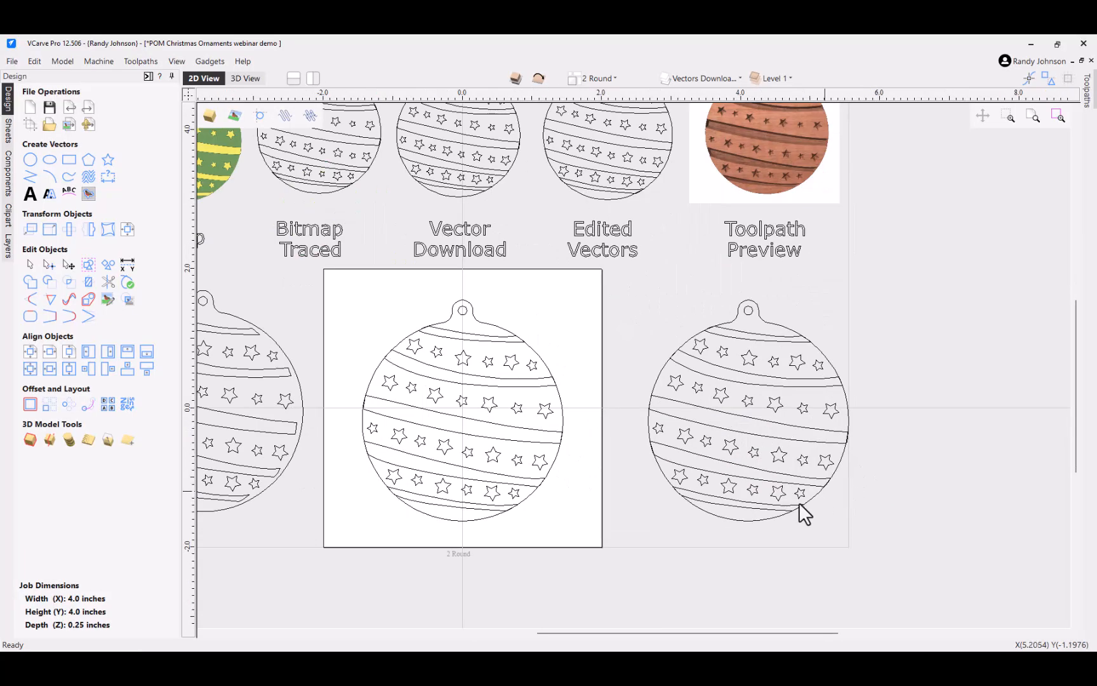
click(731, 506)
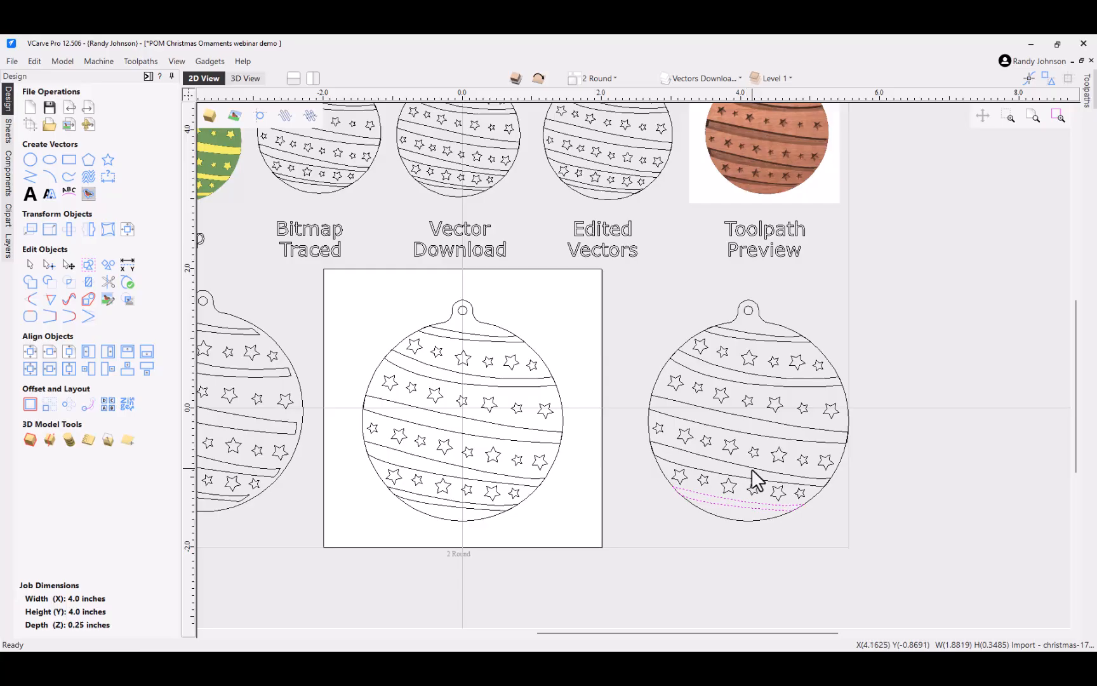
shift+click(760, 445)
shift+click(764, 417)
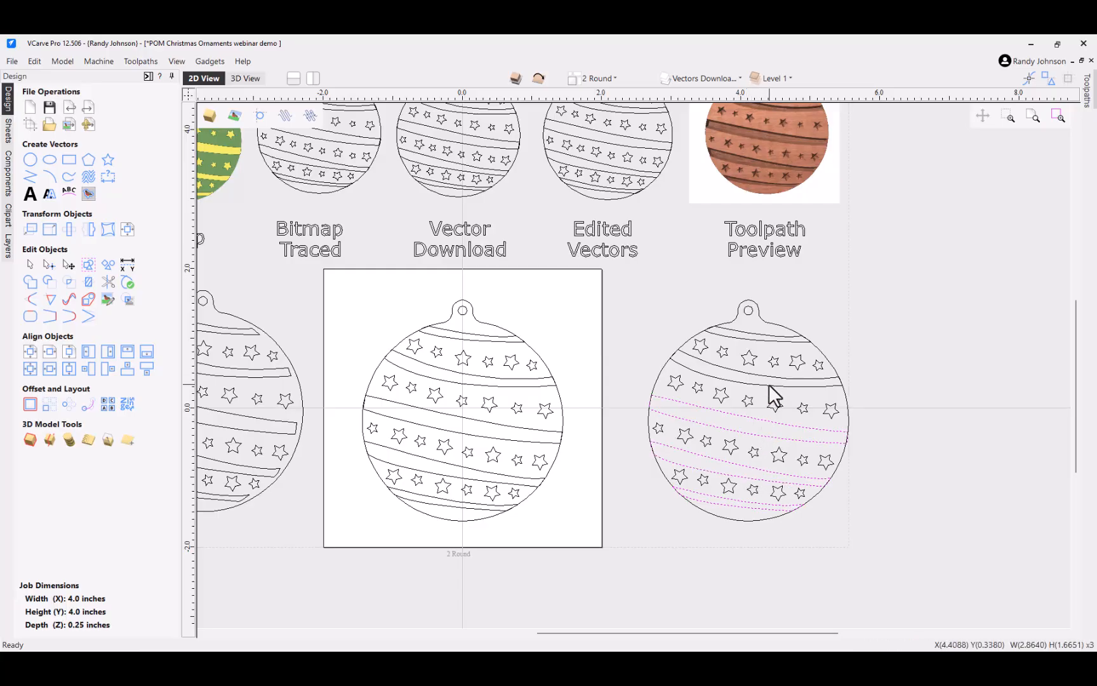
shift+click(769, 386)
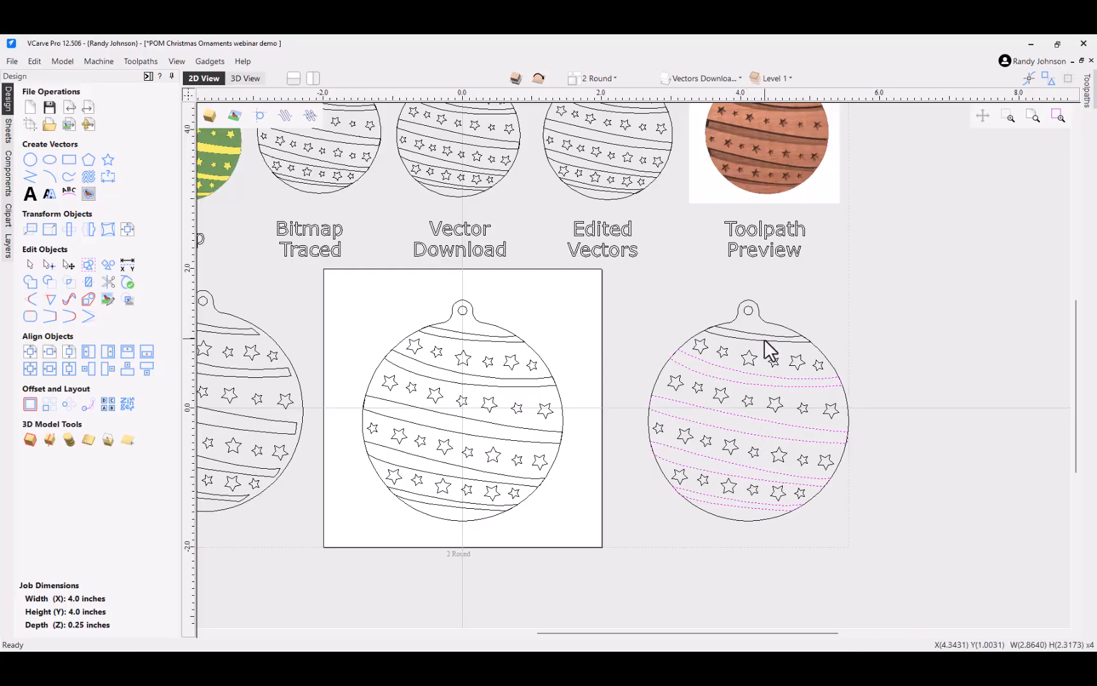
shift+click(764, 339)
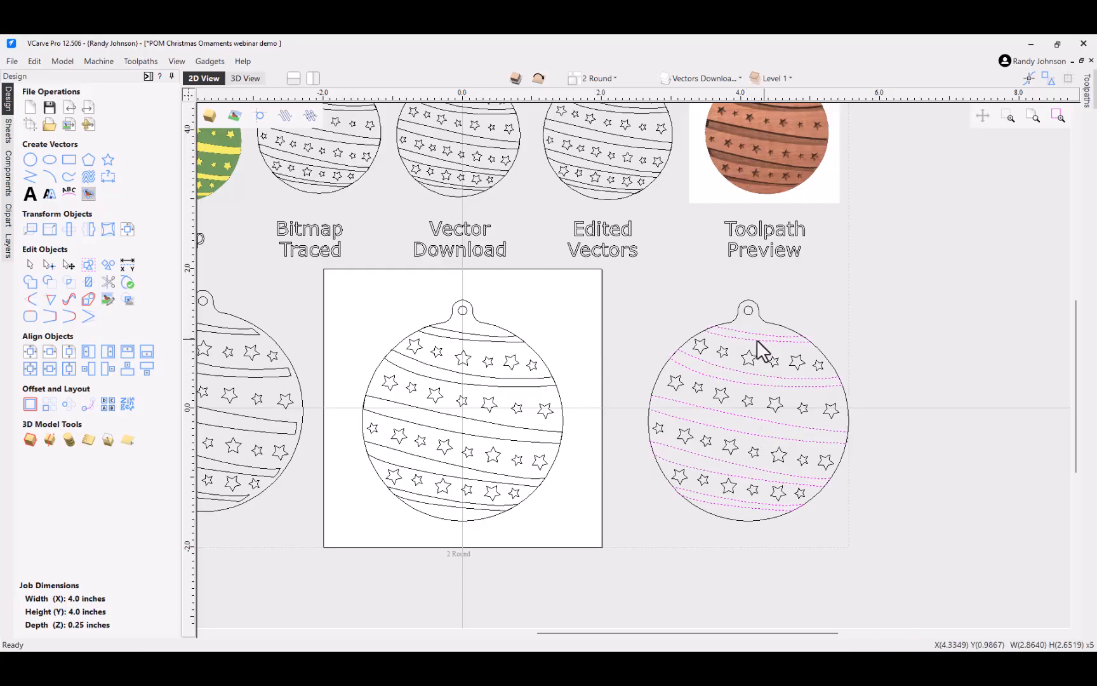
click(49, 230)
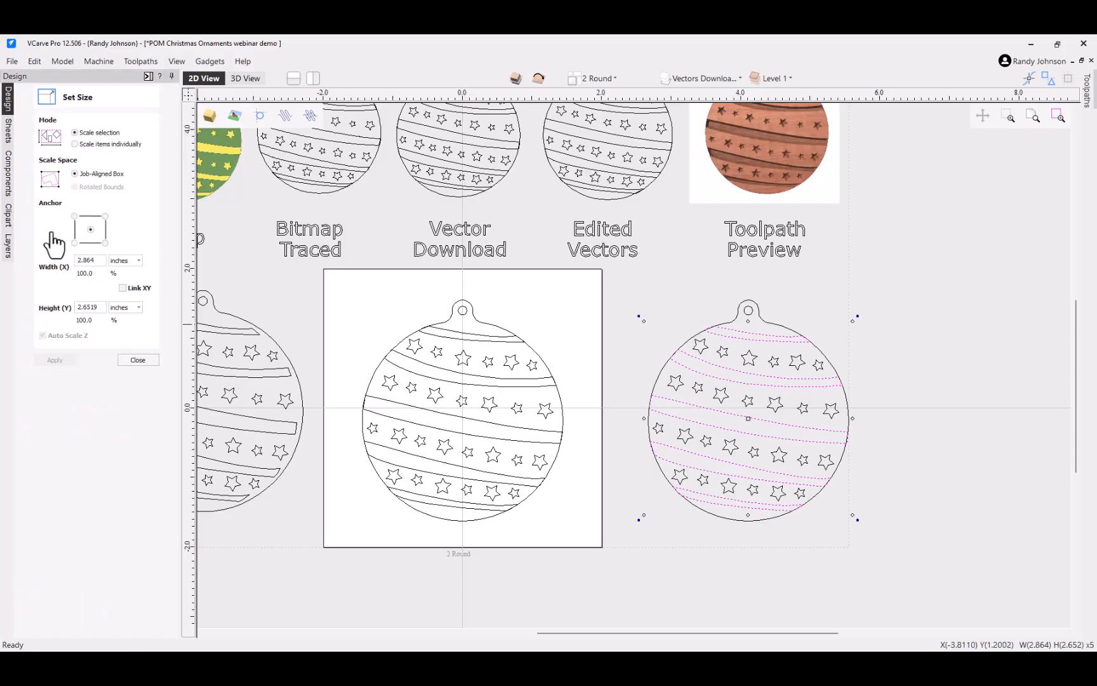
double_click(88, 260)
key(BackSpace)
text(3)
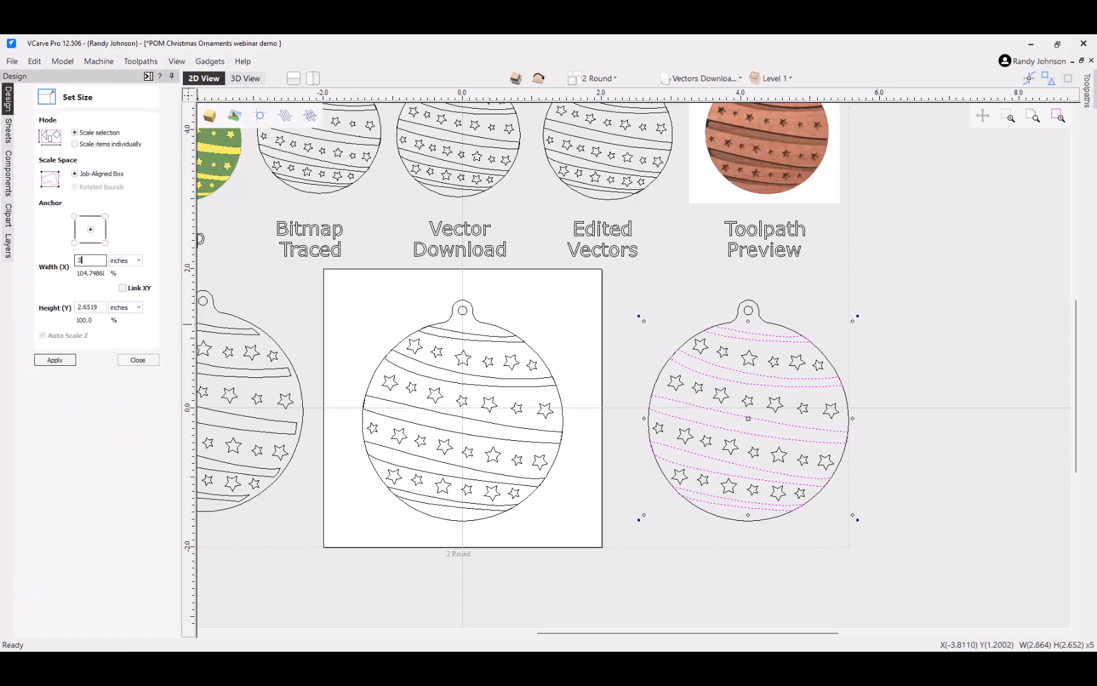
click(55, 360)
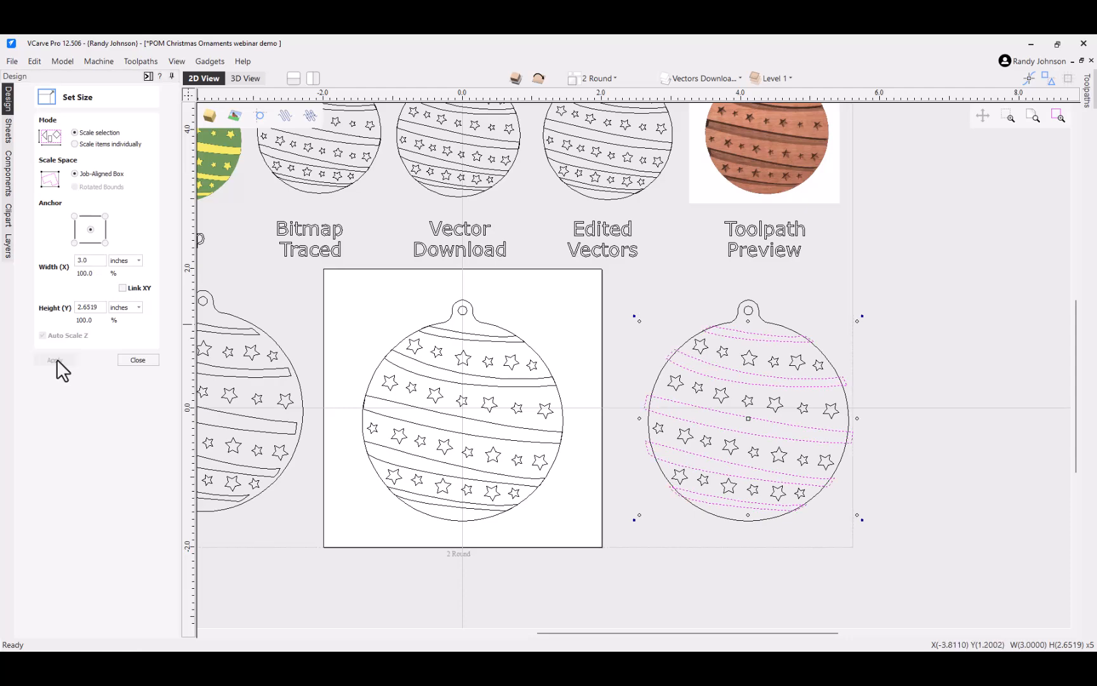
Step: Widen the five selected bands further to 3.2 inches so they extend past the ornament outline
click(104, 259)
text(2)
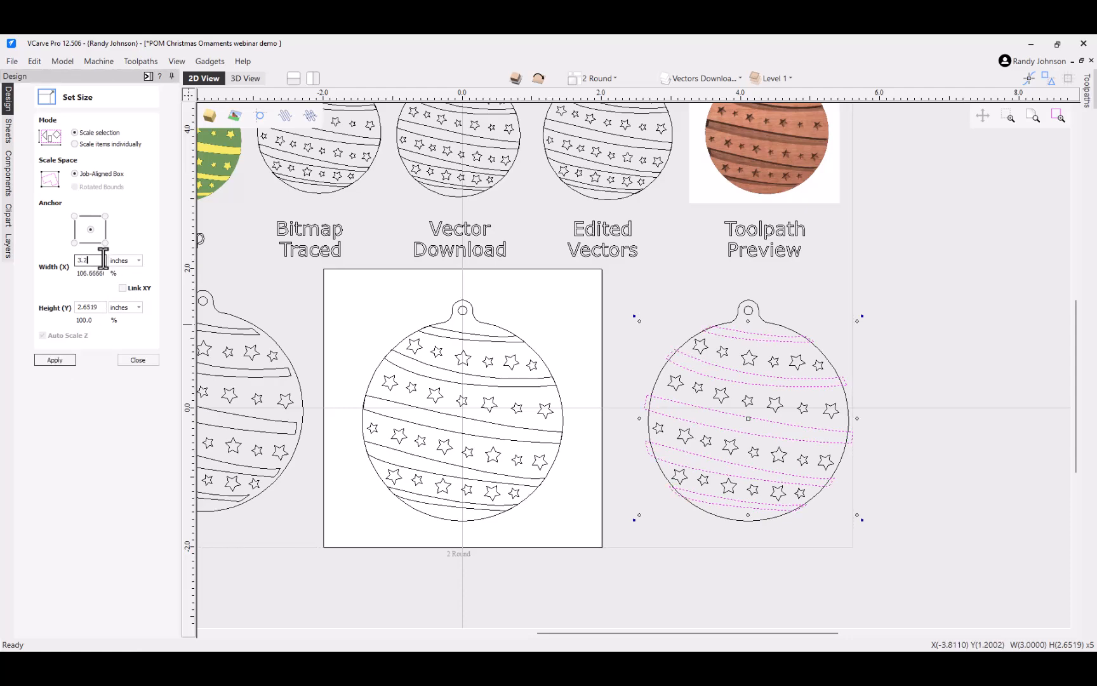
click(56, 360)
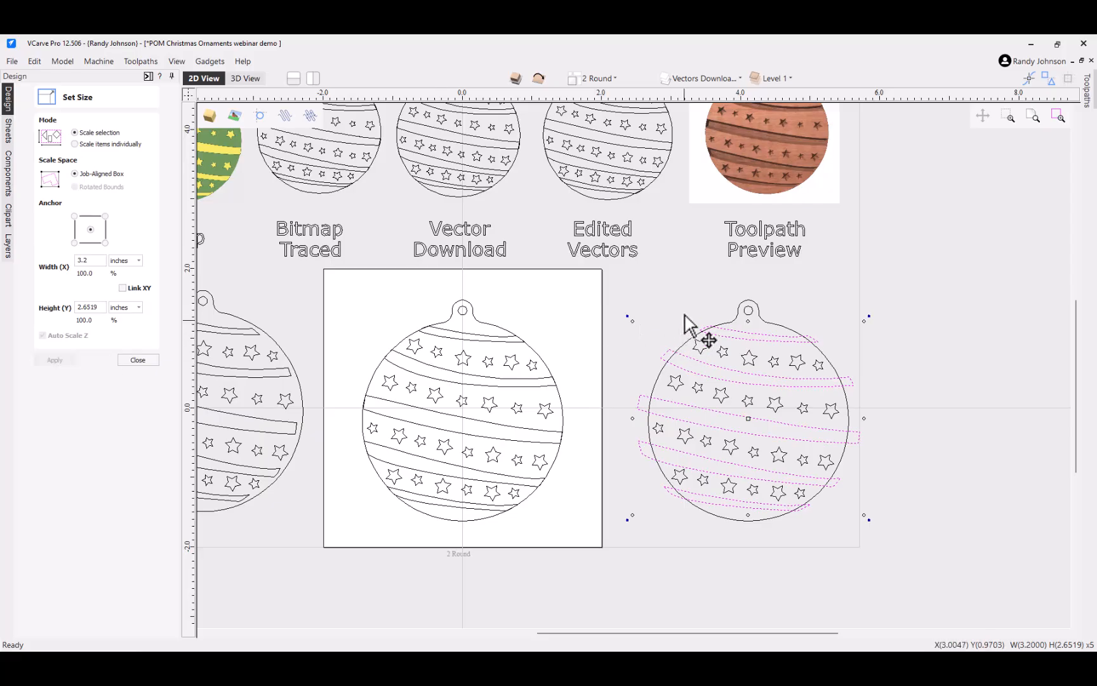
click(642, 345)
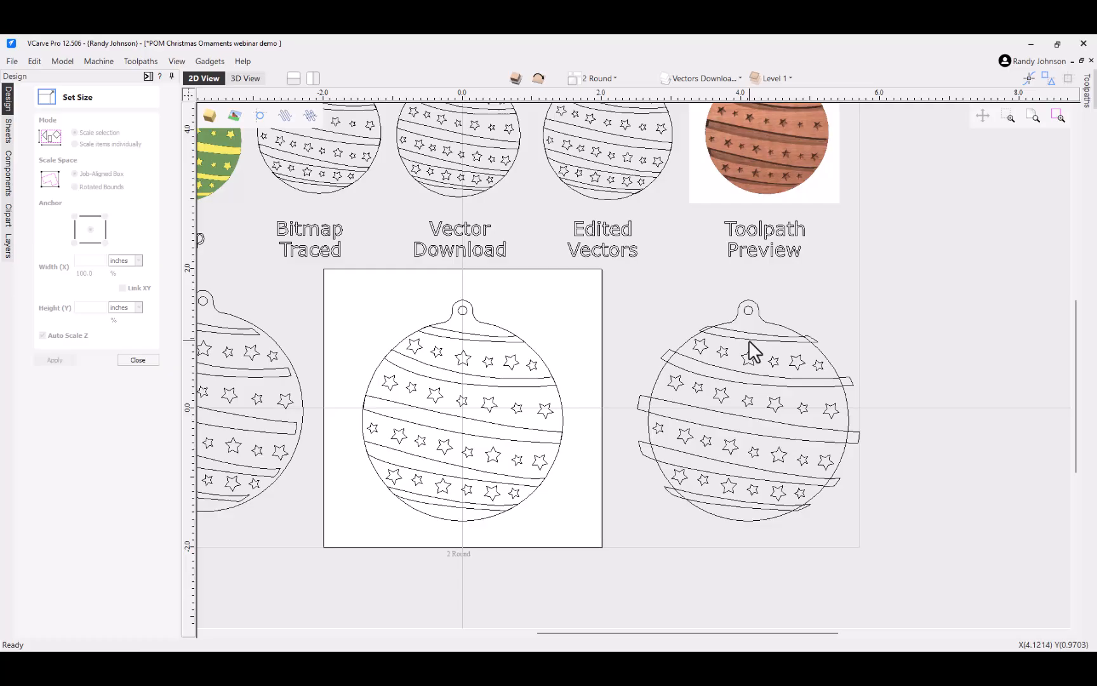
Step: Scale only the top band of the overhanging-band ornament to a width of 1.8 inches
click(748, 341)
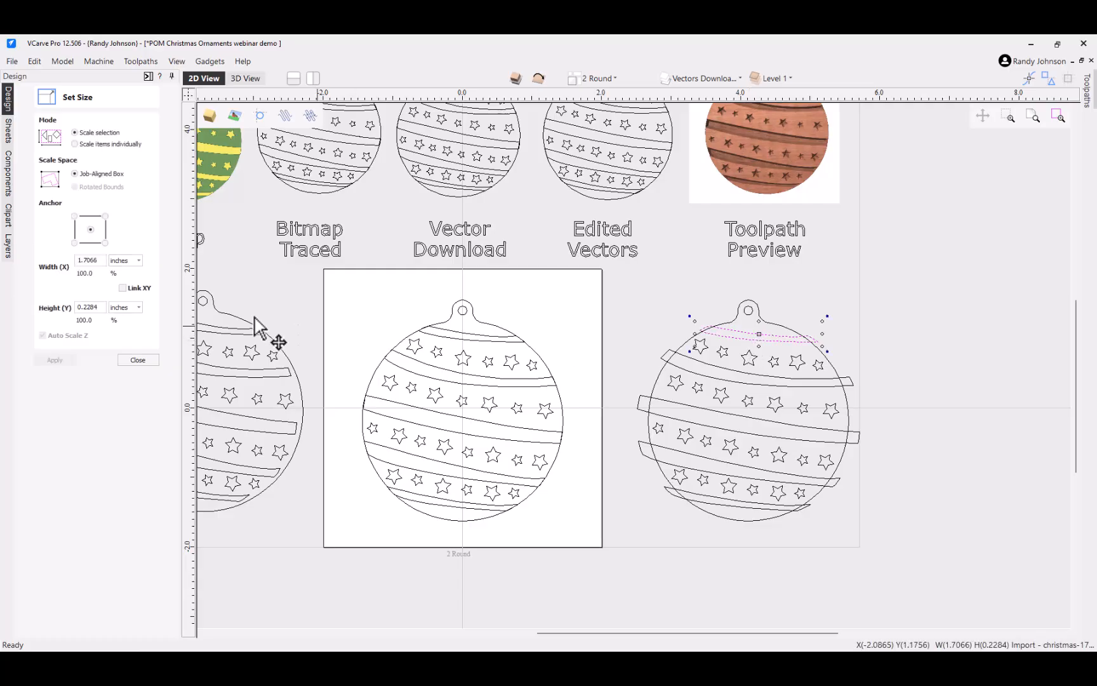
double_click(105, 260)
text(1.8)
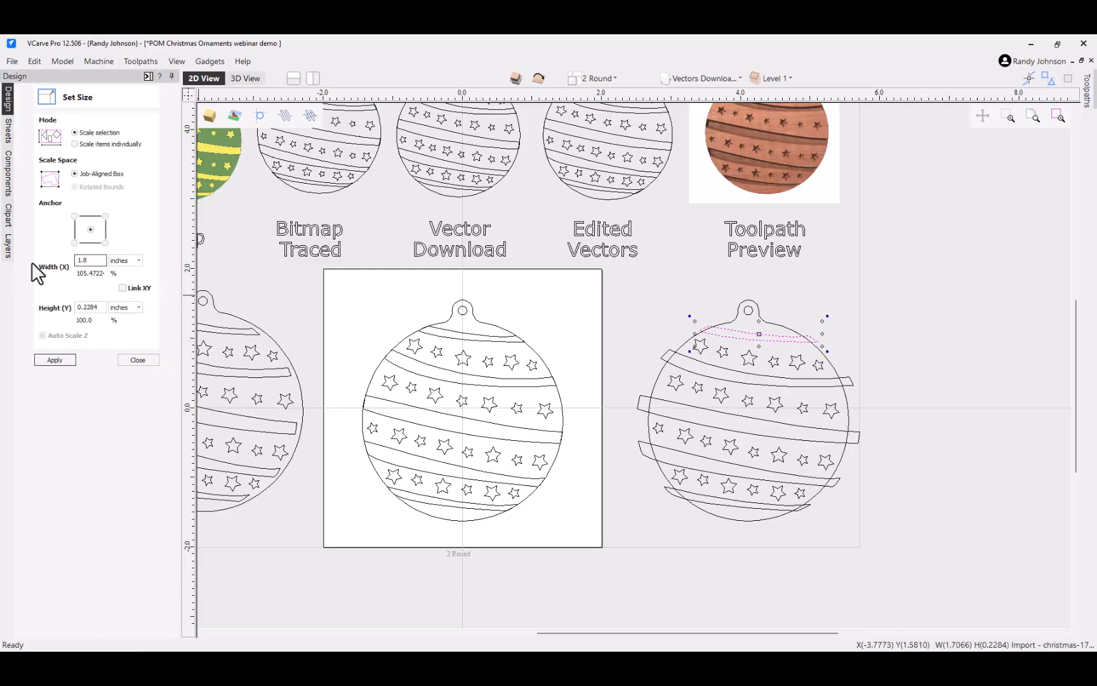
click(57, 360)
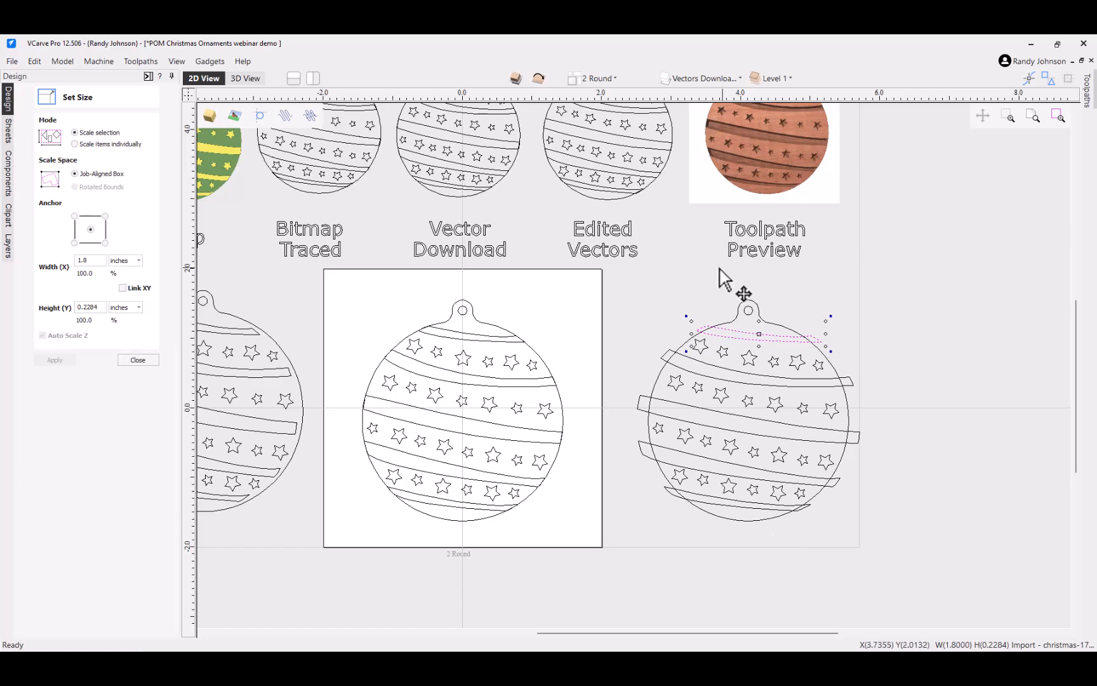
key(Escape)
scroll(804, 365, down, 2)
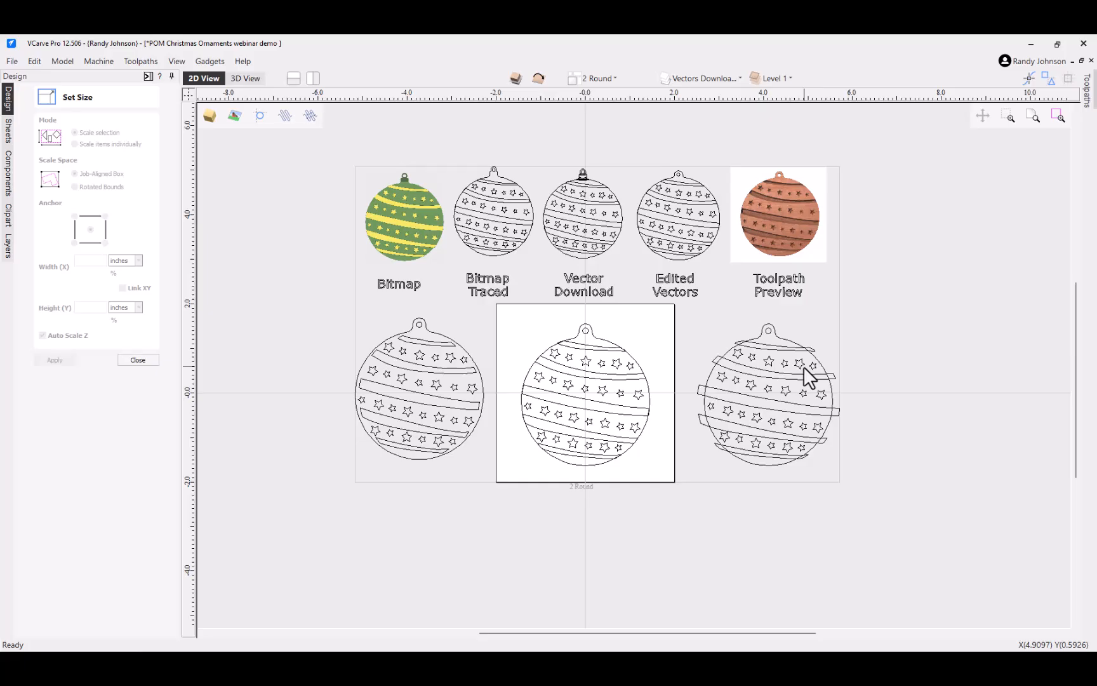
click(138, 360)
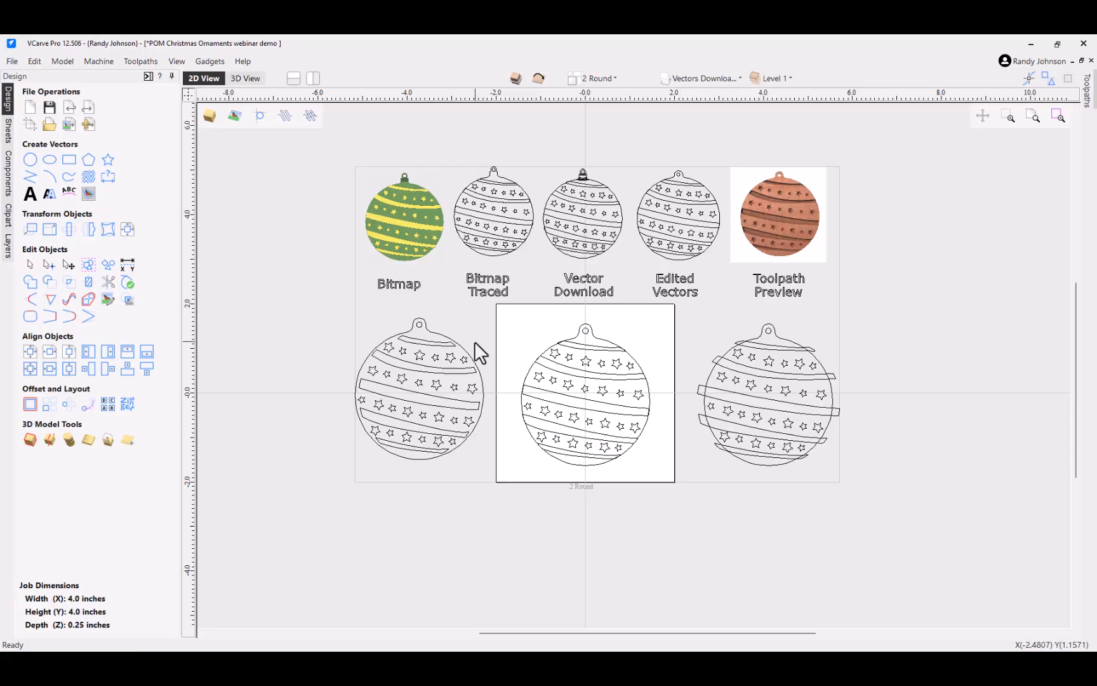
Step: Check the size, thickness and datum settings of the 2 Round sheet without changing them
click(7, 130)
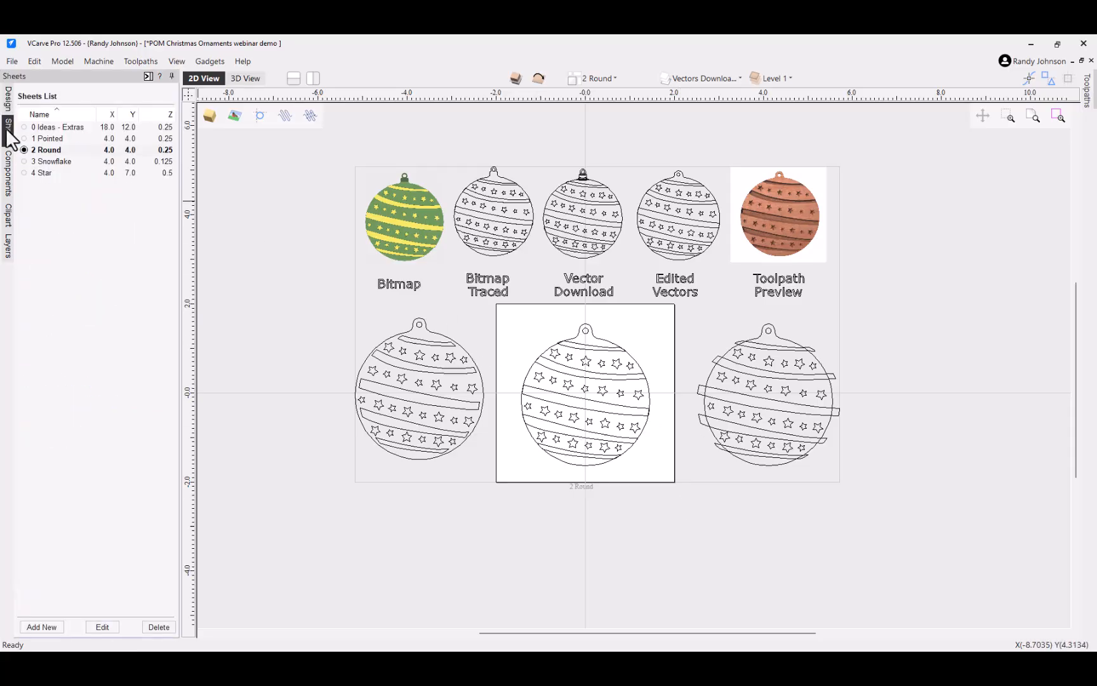
right_click(51, 152)
click(83, 162)
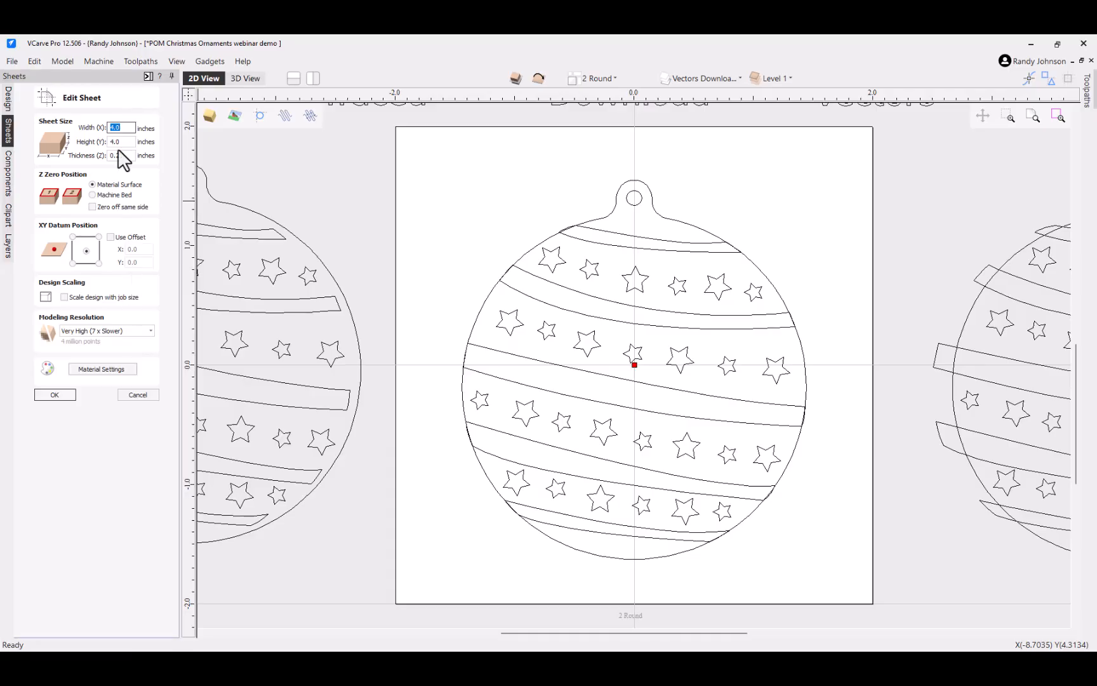
click(697, 227)
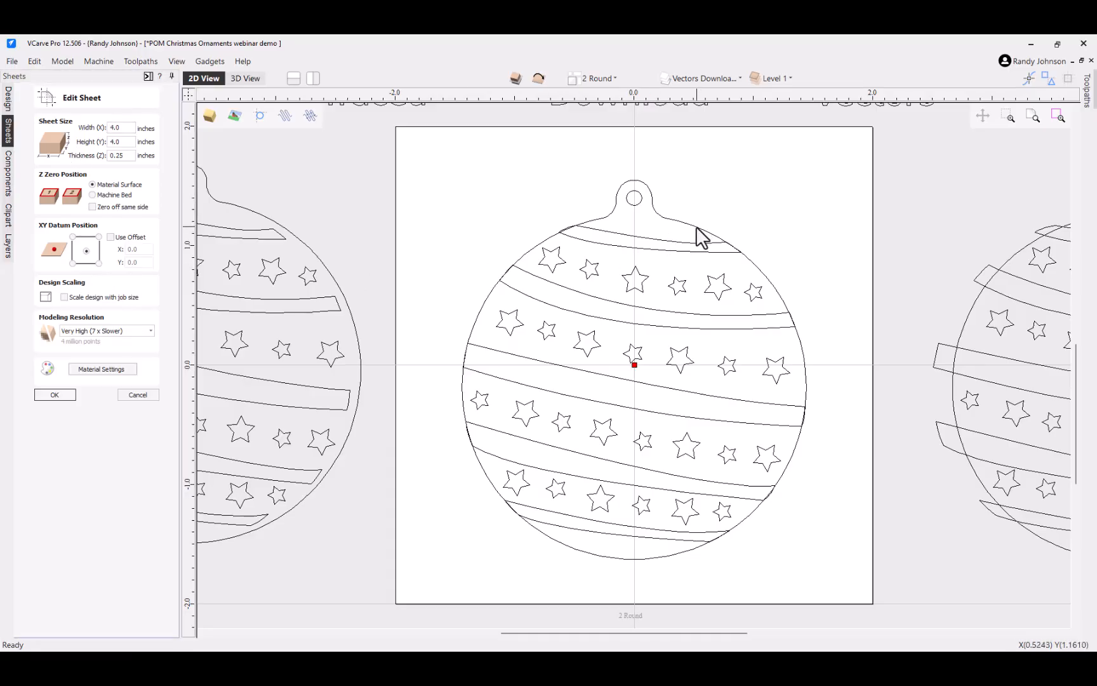
click(134, 394)
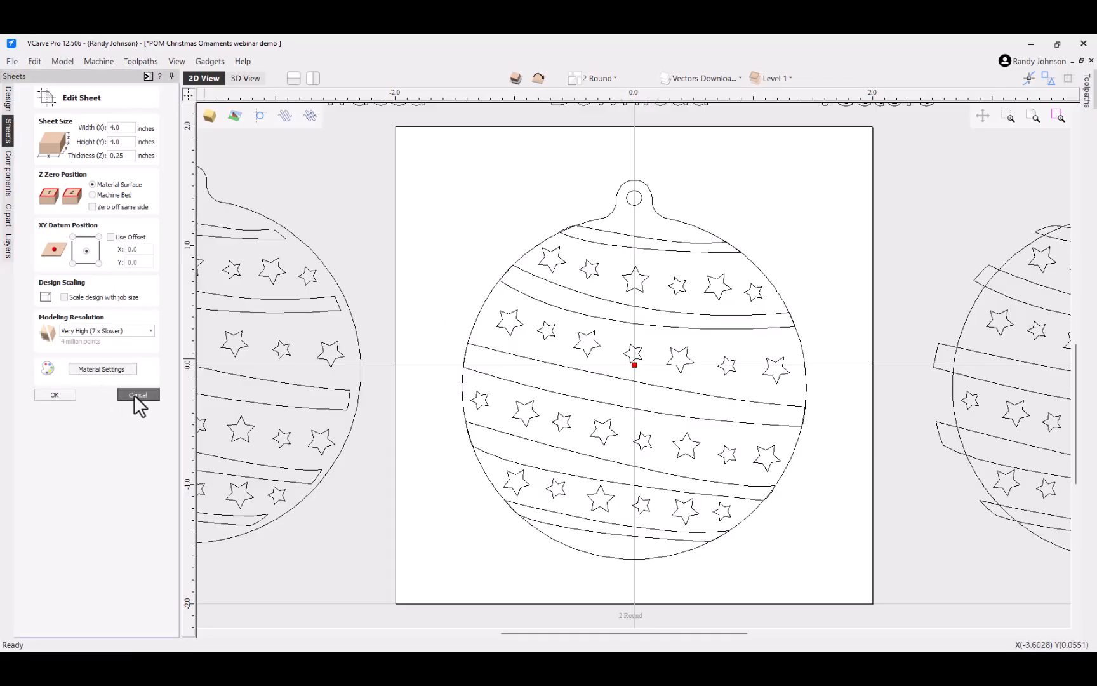
Step: Try to join the centre ornament's open outline and its hanger arc with Join Vectors at a 0.005 inch tolerance
click(683, 226)
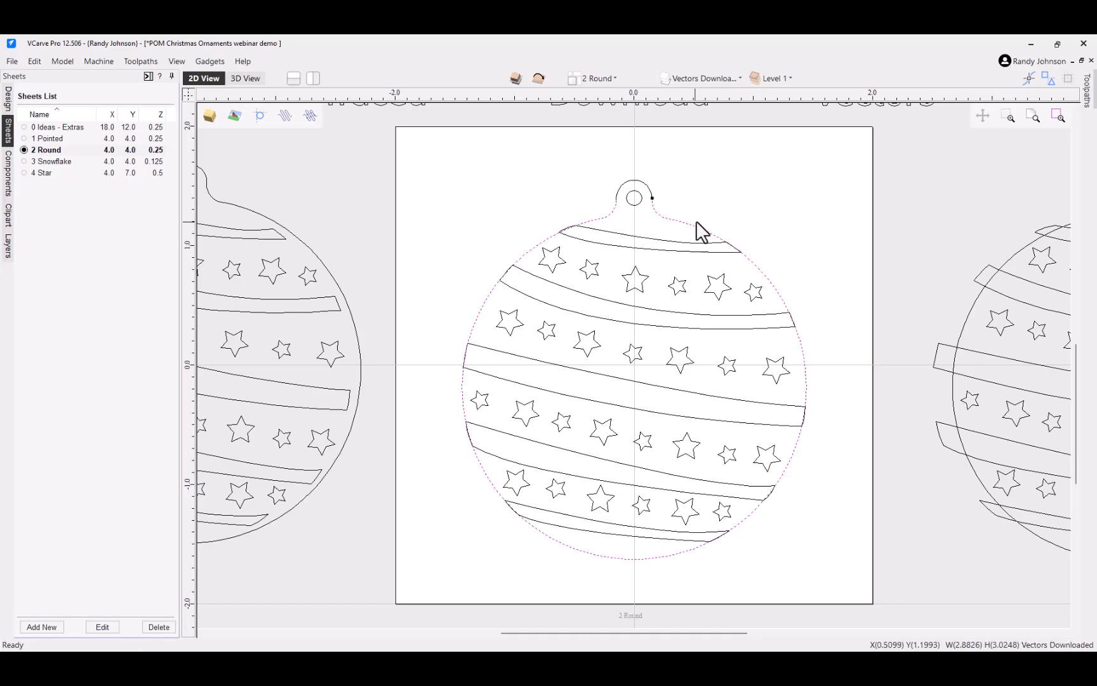
scroll(647, 194, up, 3)
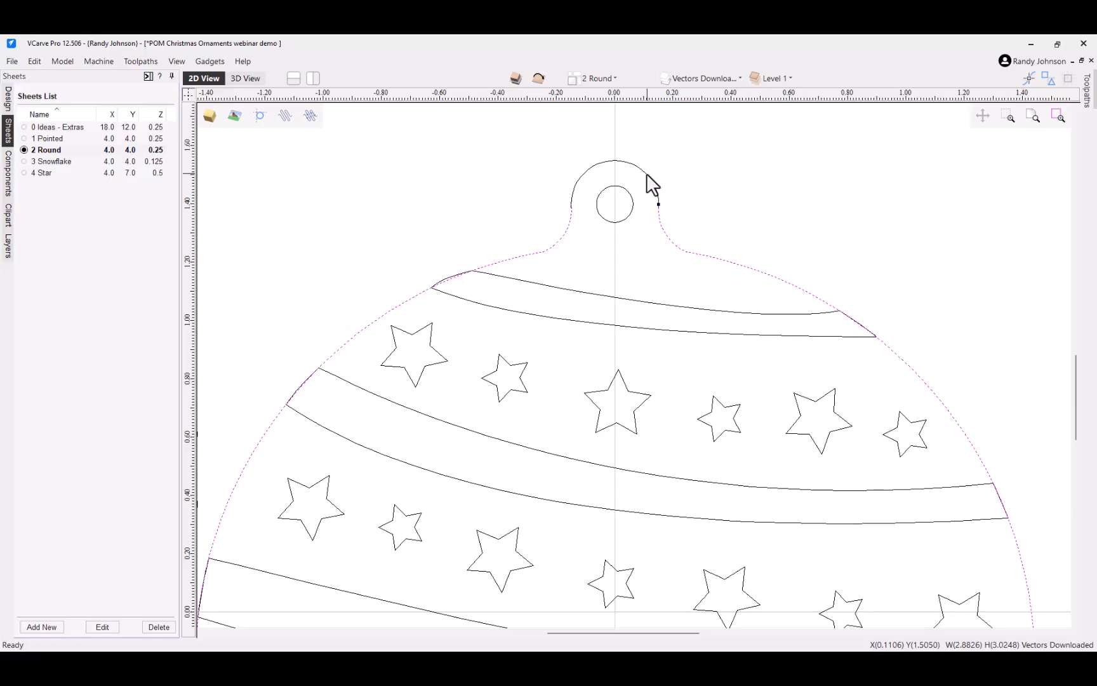
shift+click(648, 176)
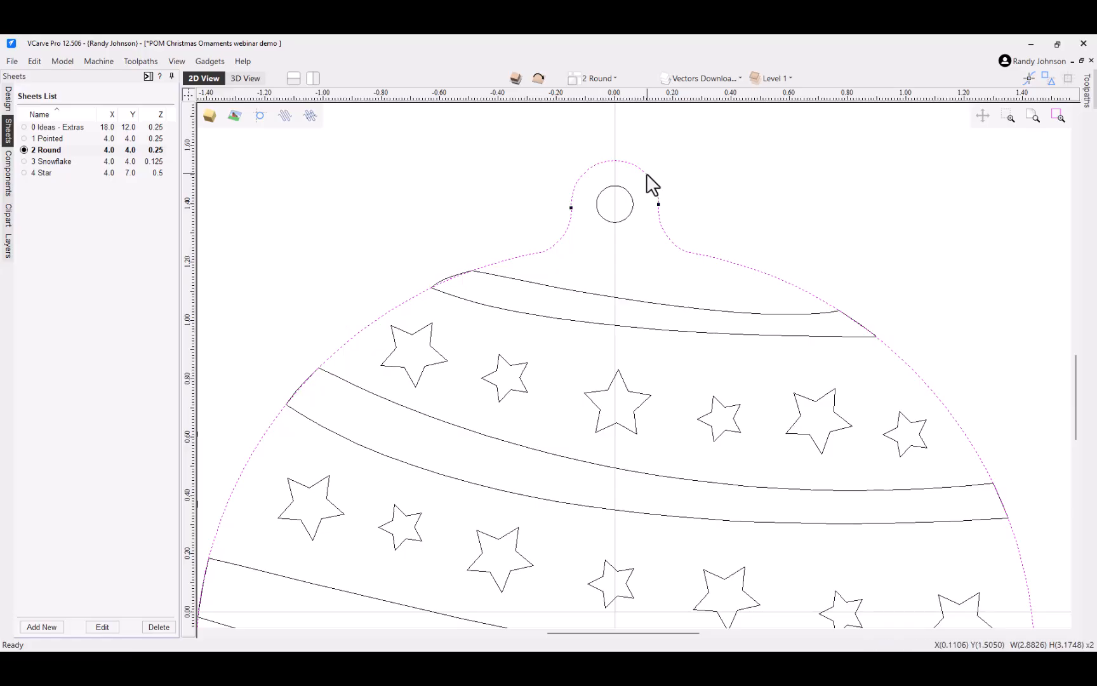
click(9, 100)
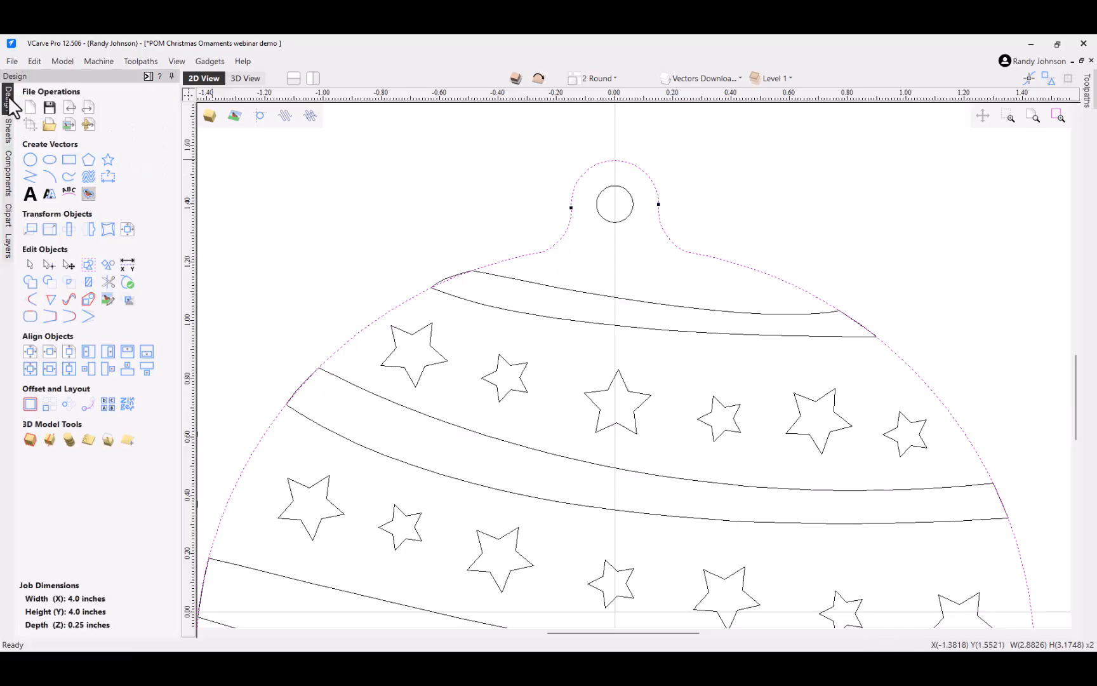
click(29, 317)
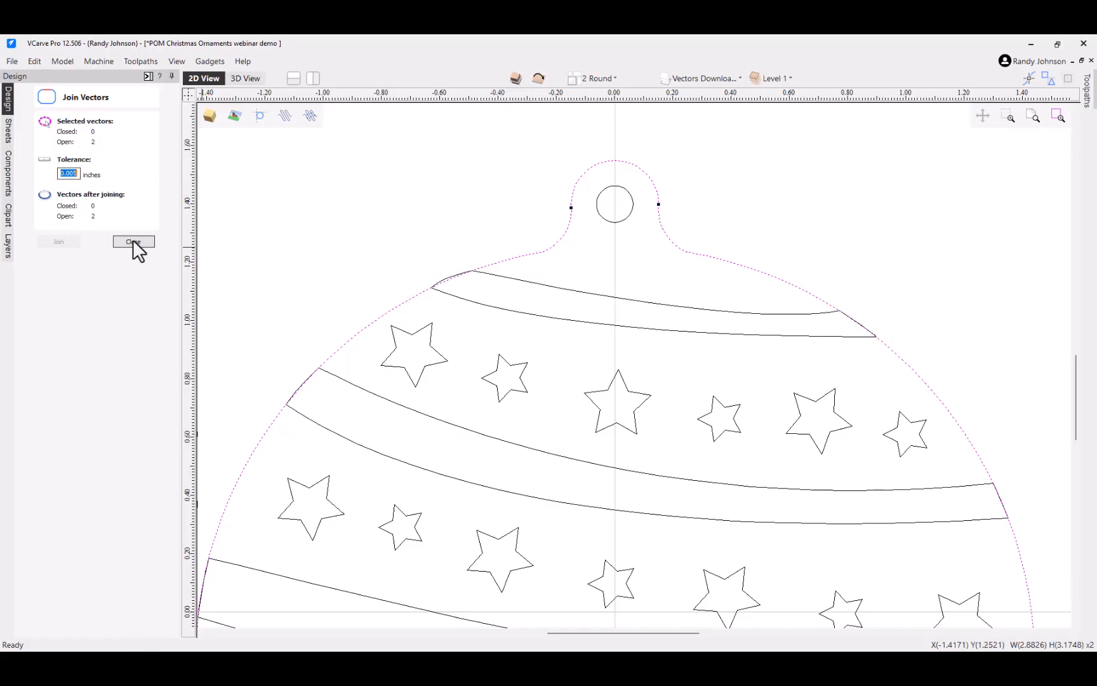
click(75, 173)
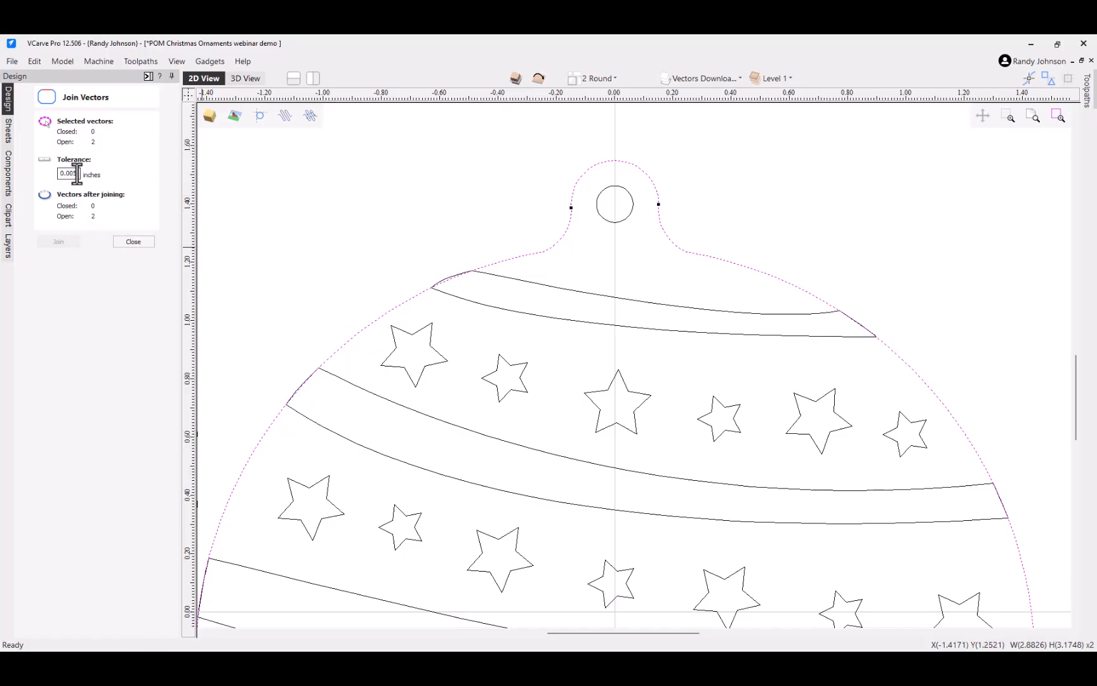
click(588, 225)
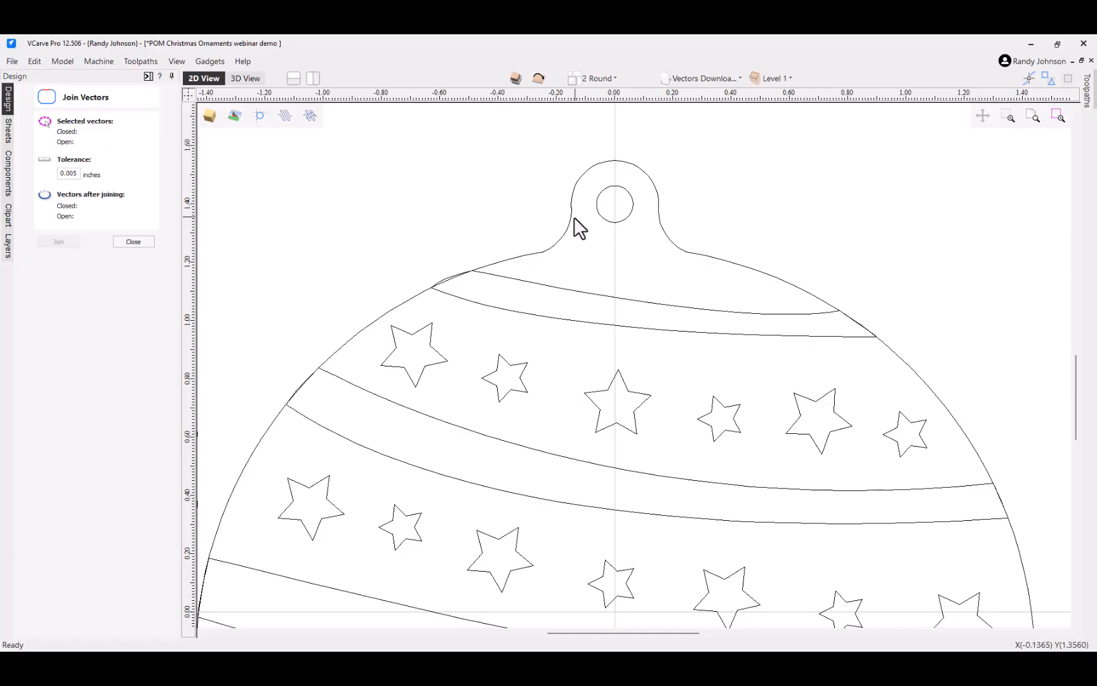
click(571, 214)
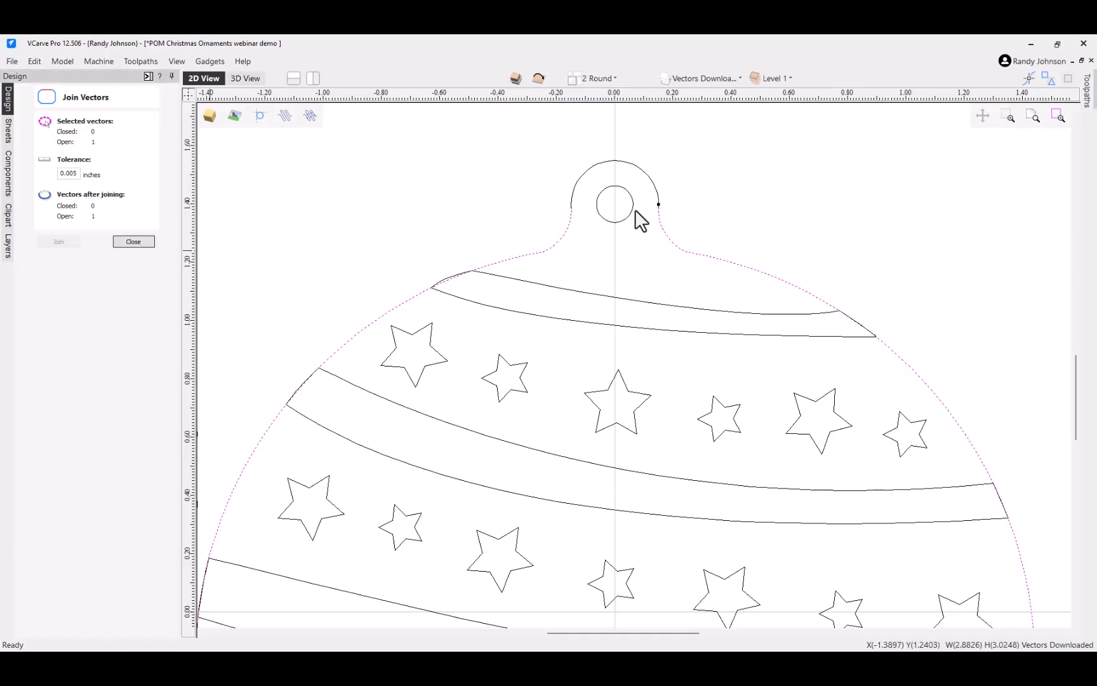
key(Escape)
Step: Trim the overlapping arc stub where the outline meets the left side of the centre ornament's hanger loop
scroll(571, 211, up, 6)
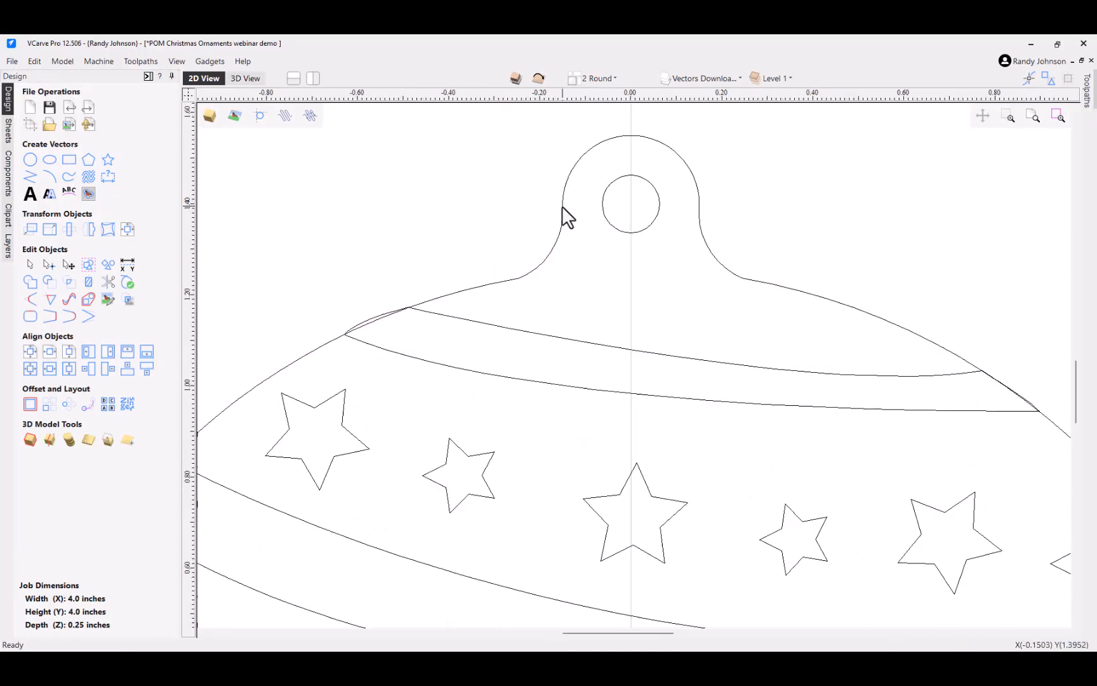
scroll(580, 216, up, 3)
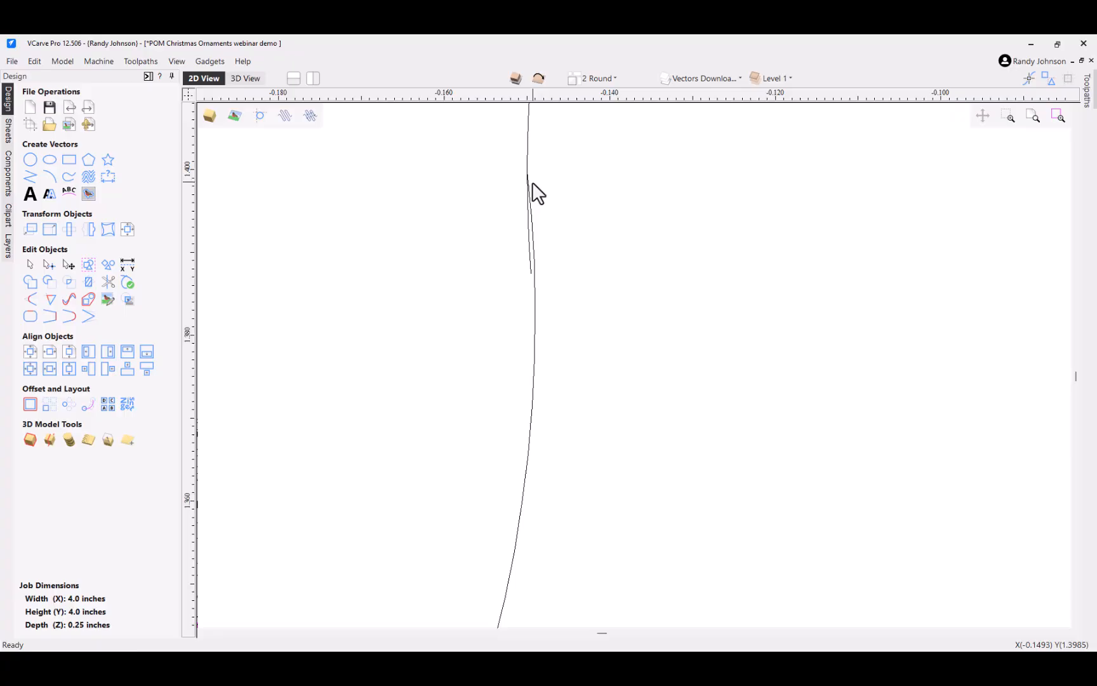
click(108, 282)
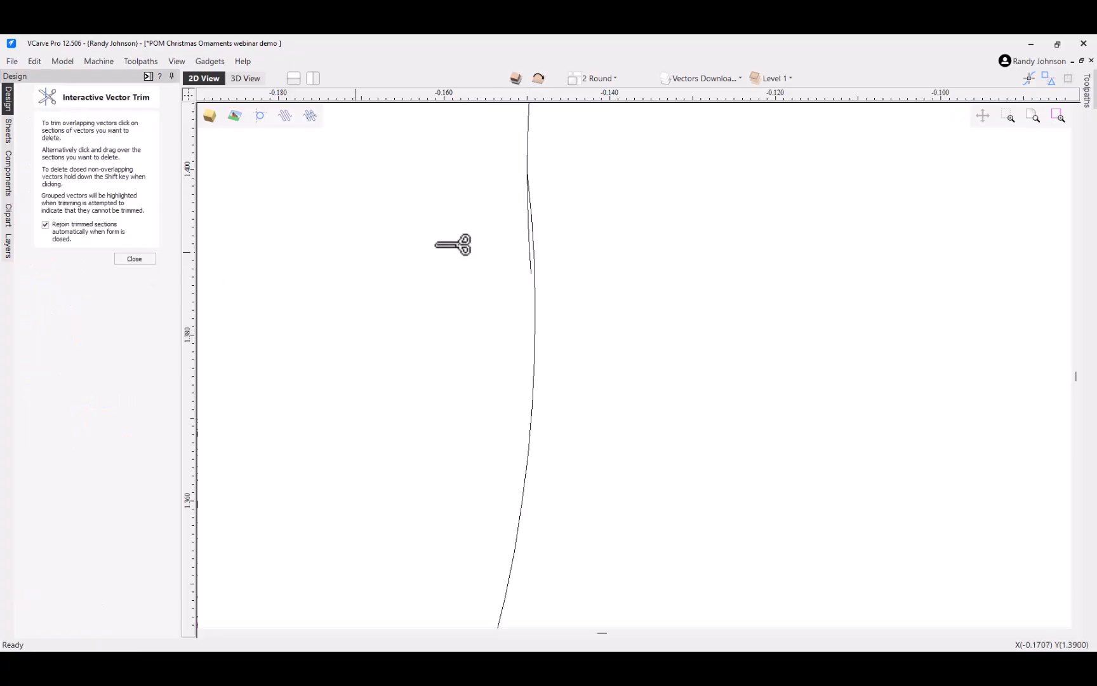
scroll(533, 241, up, 5)
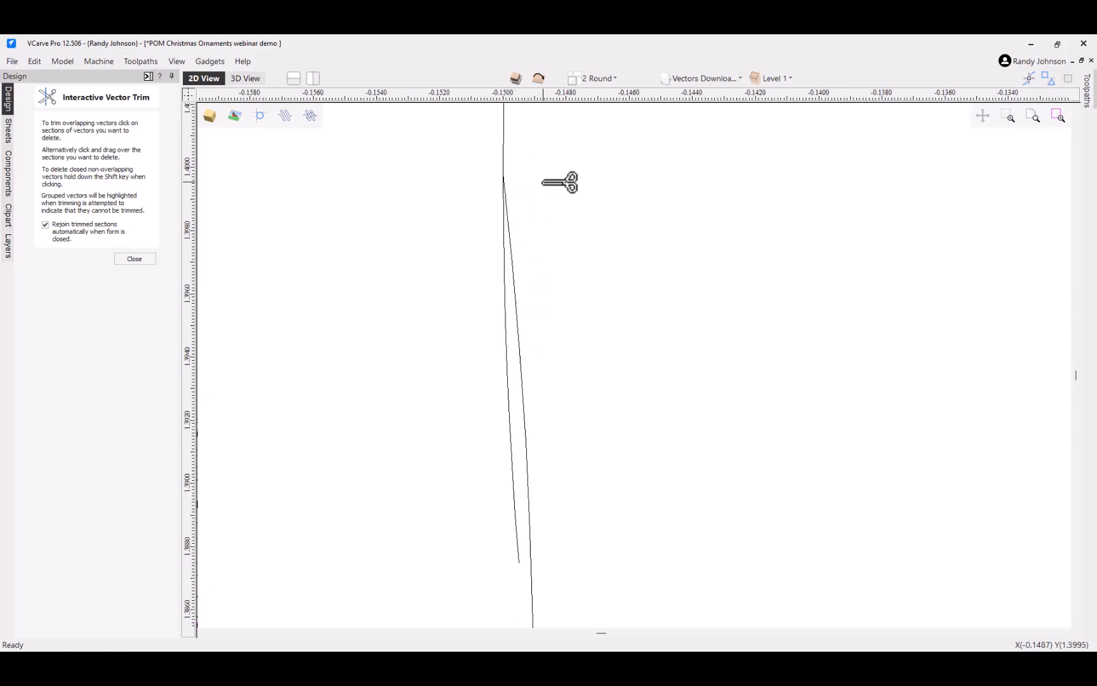
click(510, 375)
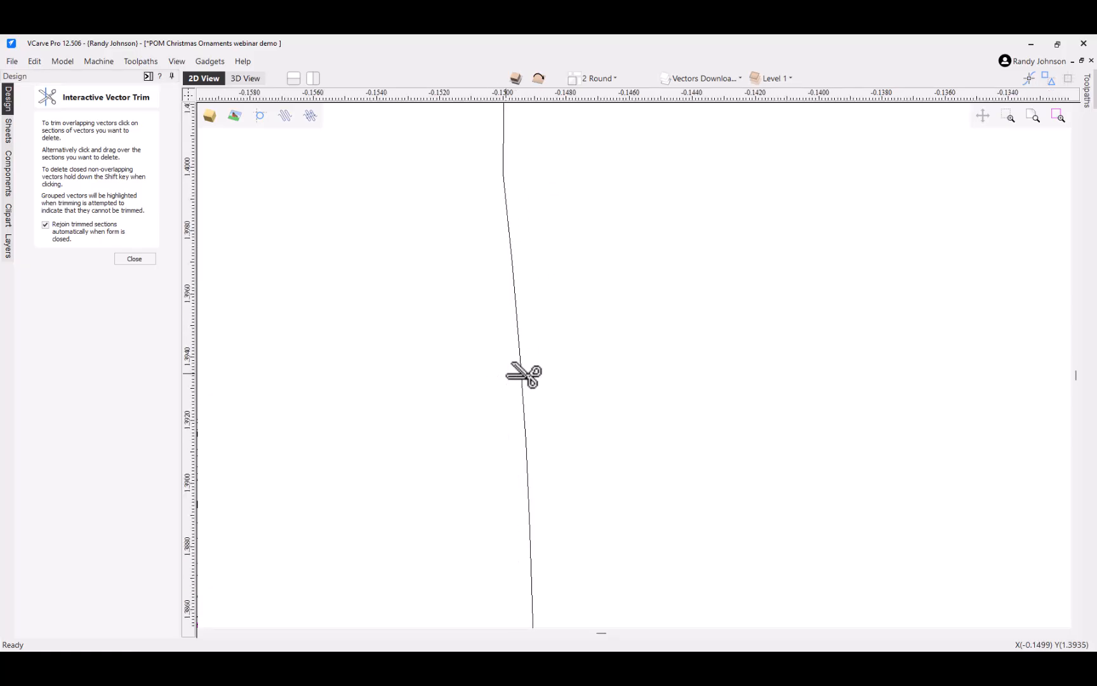
Step: Trim the matching stub on the right side of the centre ornament's hanger loop and check that the outline selects as one vector
scroll(381, 304, down, 10)
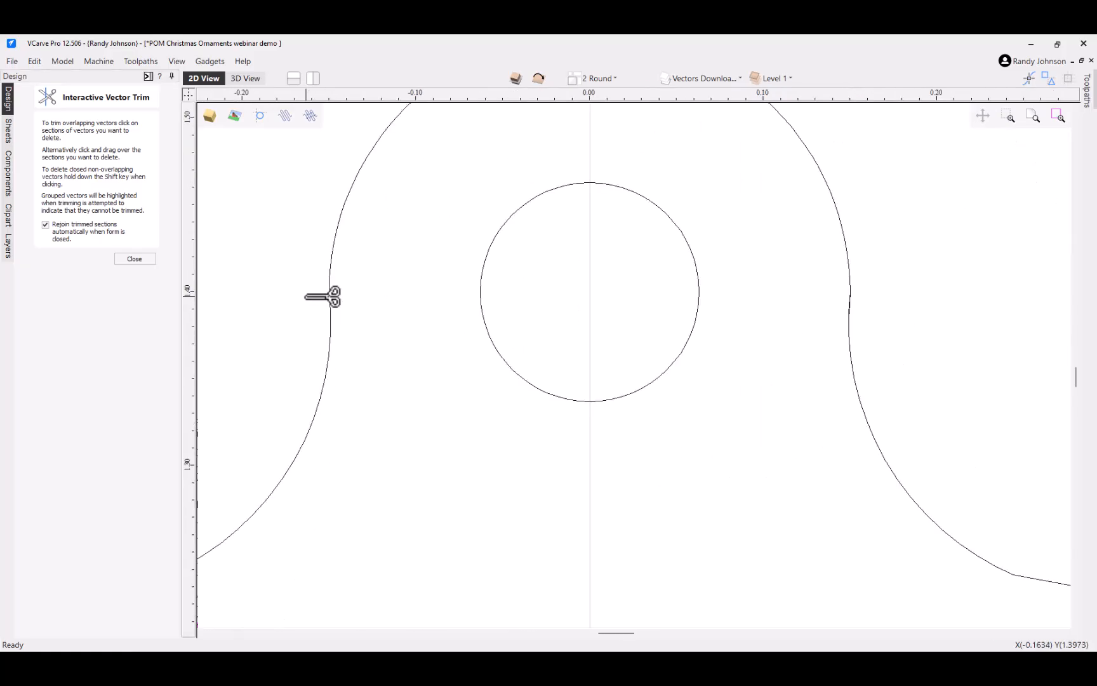
scroll(756, 302, up, 10)
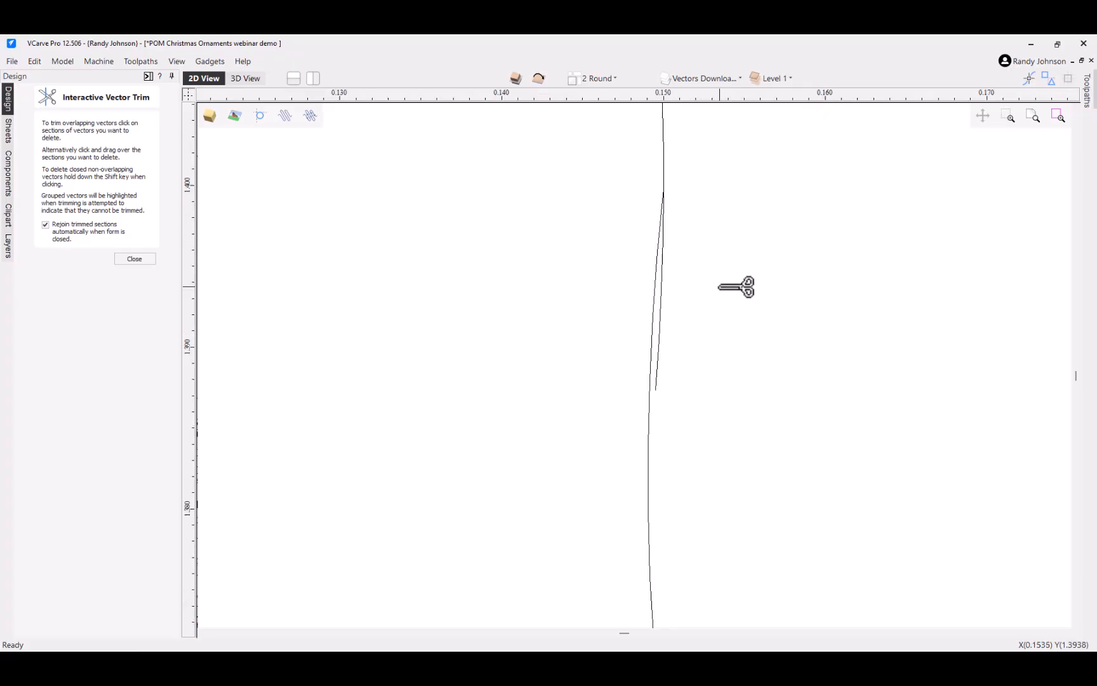
click(660, 316)
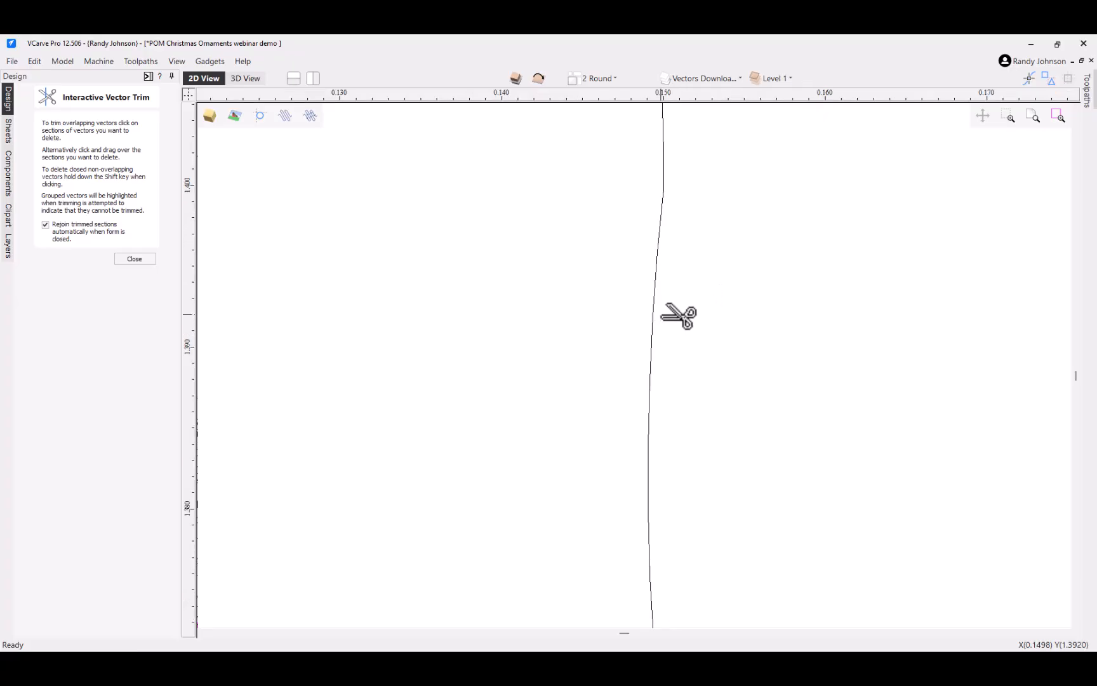
click(155, 259)
scroll(667, 279, down, 6)
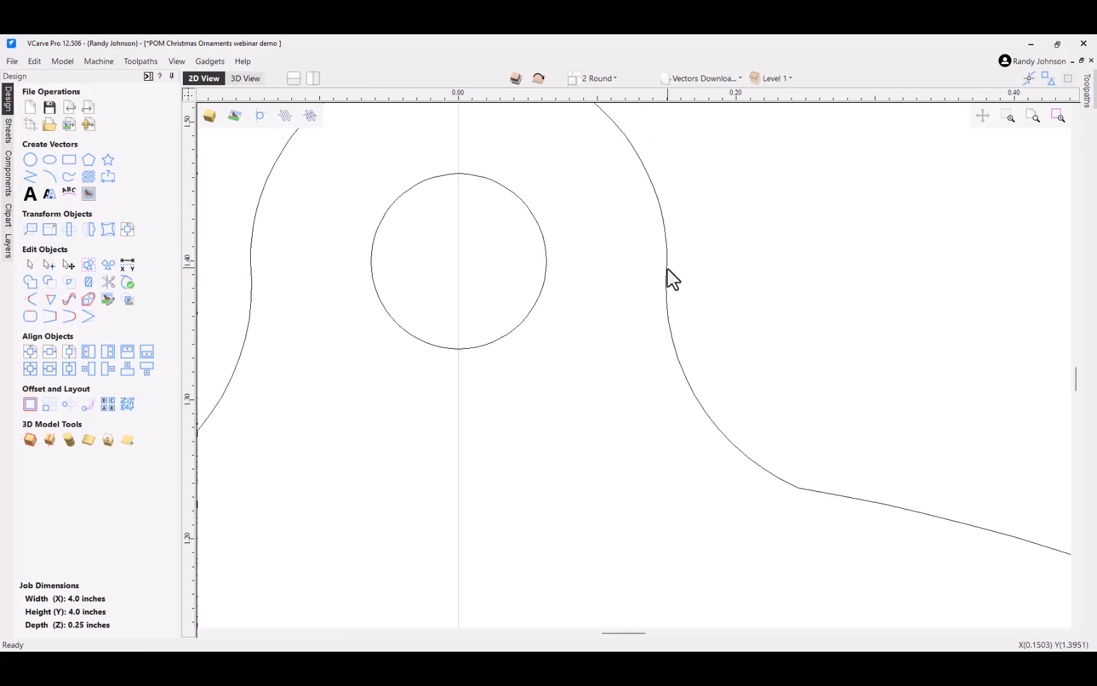
click(667, 268)
scroll(667, 268, down, 4)
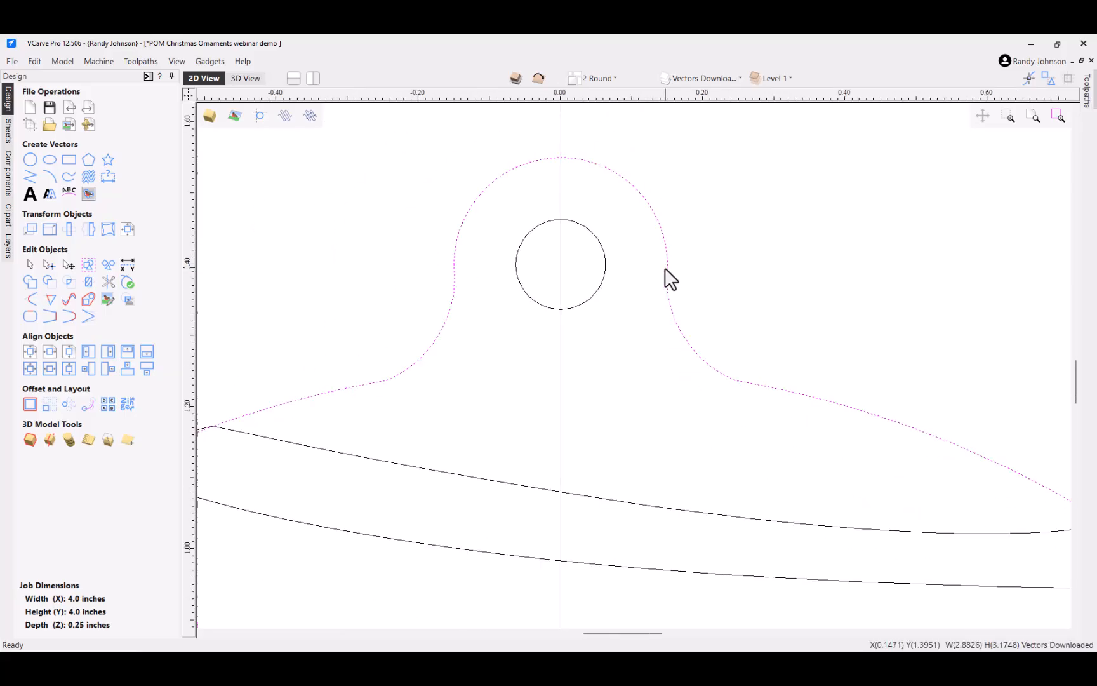
scroll(650, 270, down, 5)
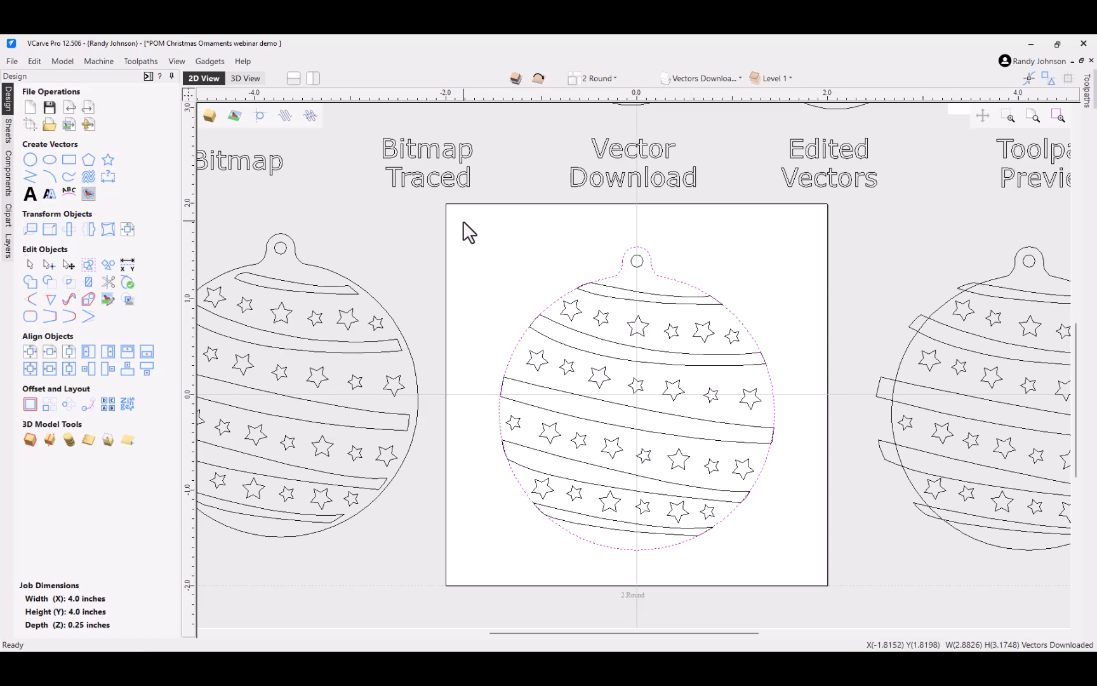
Step: Select all open vectors to find the remaining unclosed ornament outlines
drag(463, 222, 811, 566)
right_click(638, 350)
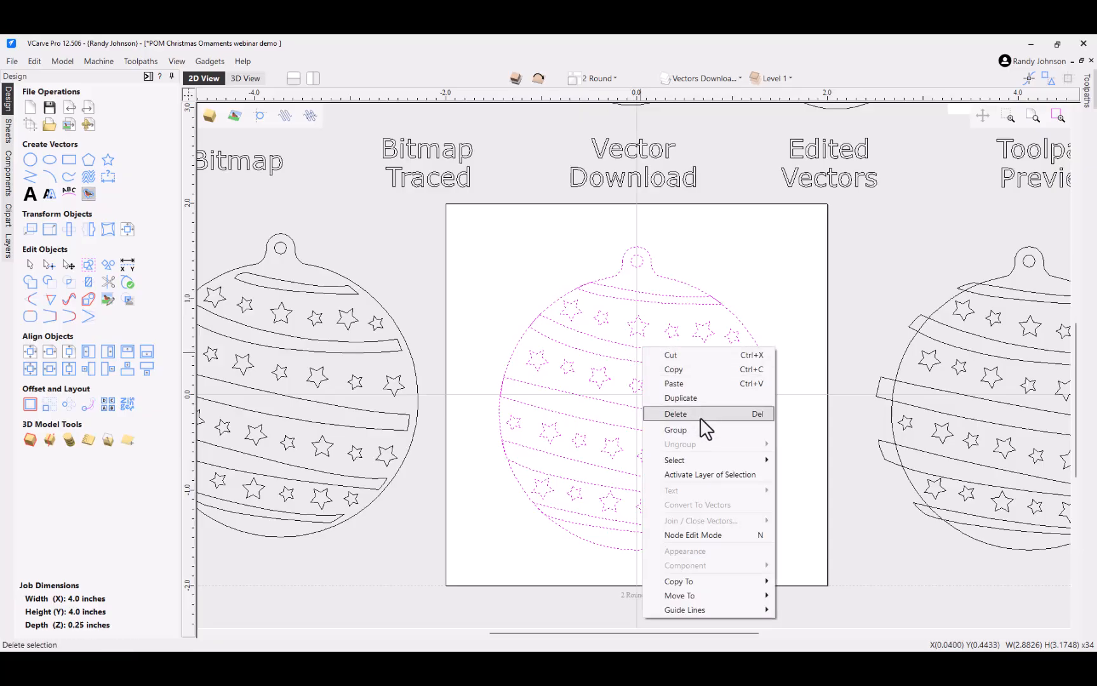
mouse_move(708, 463)
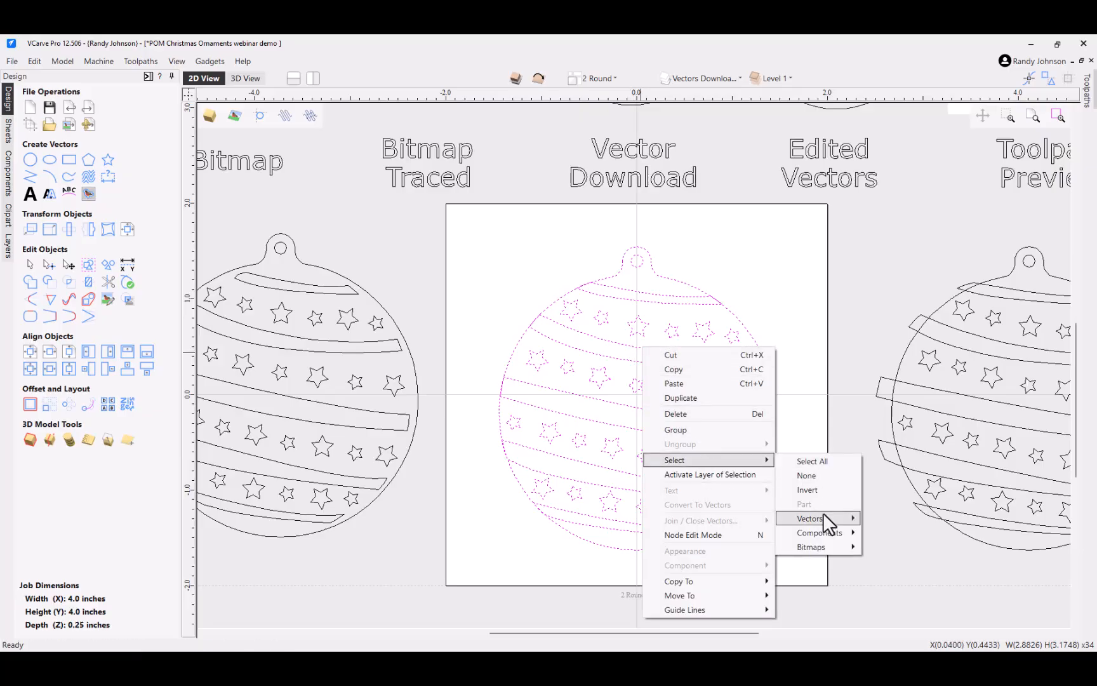
mouse_move(823, 517)
click(908, 534)
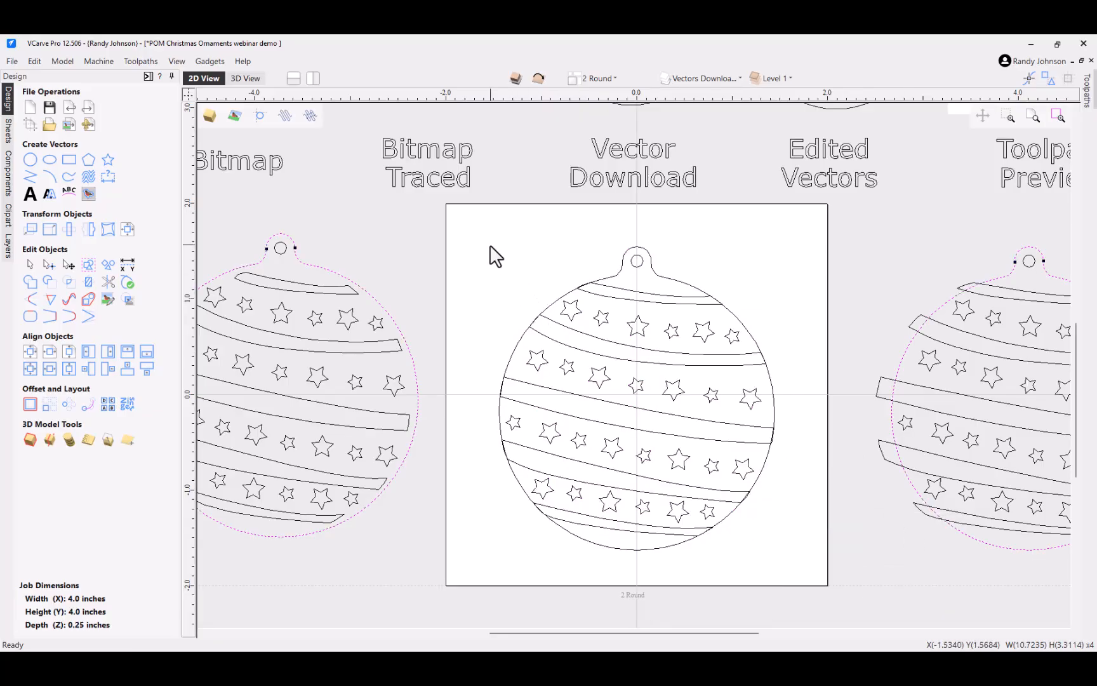
Step: Trim the overlapping arc stubs on both sides of the hanger loop on the ornament with inset bands
scroll(527, 359, down, 2)
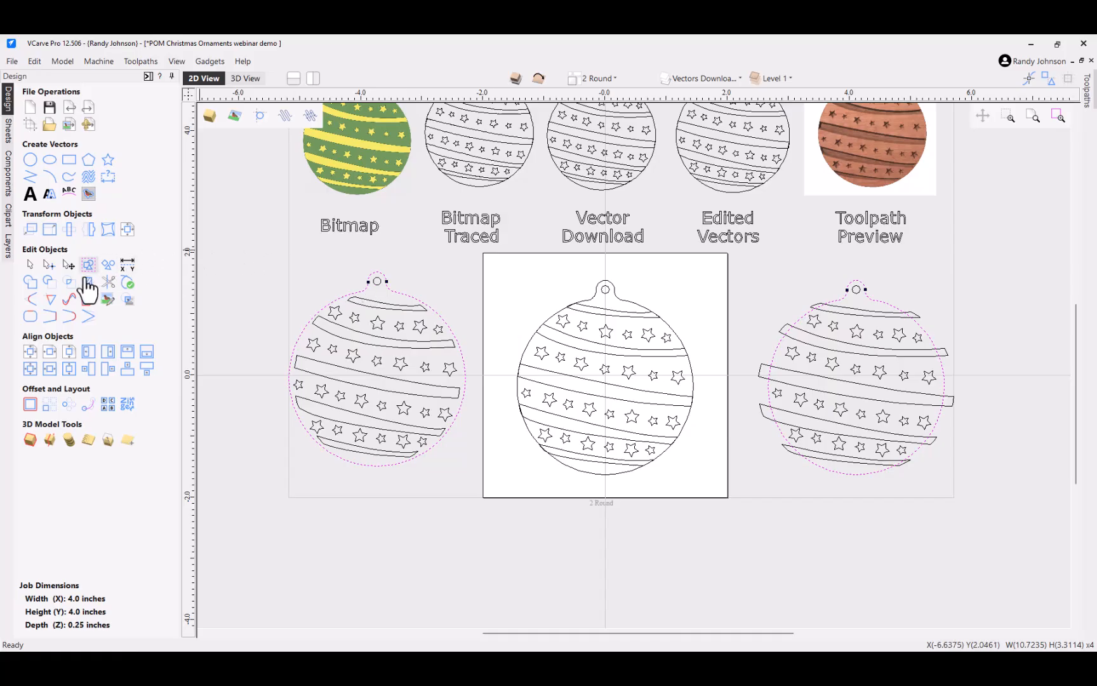
click(108, 282)
scroll(375, 279, up, 6)
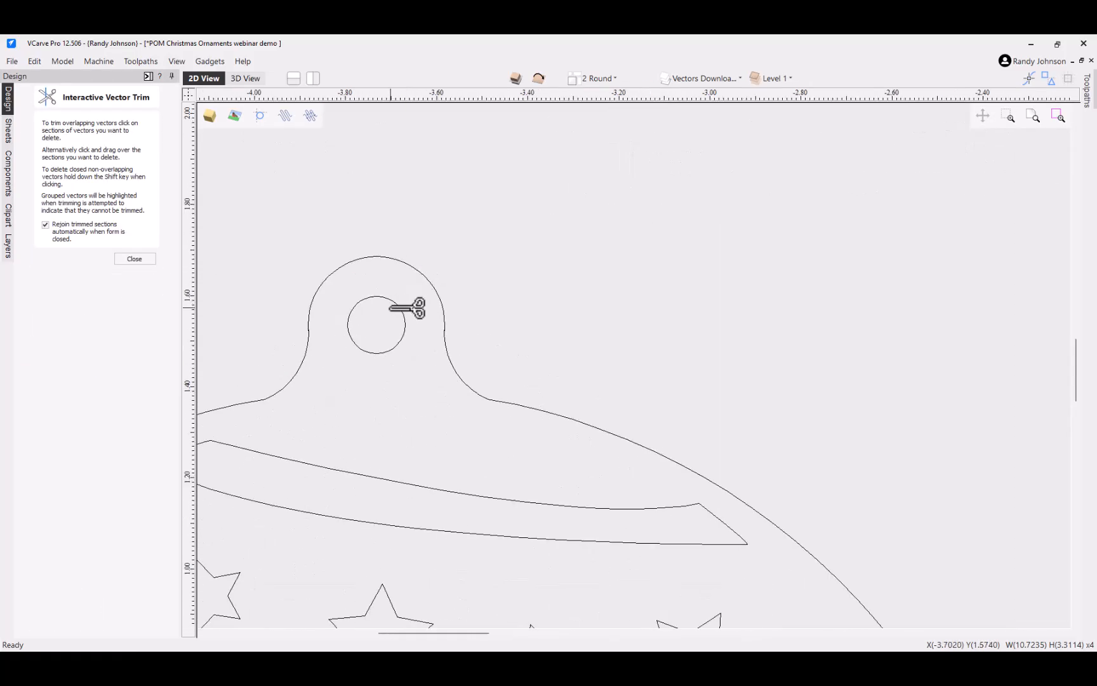
scroll(407, 308, up, 12)
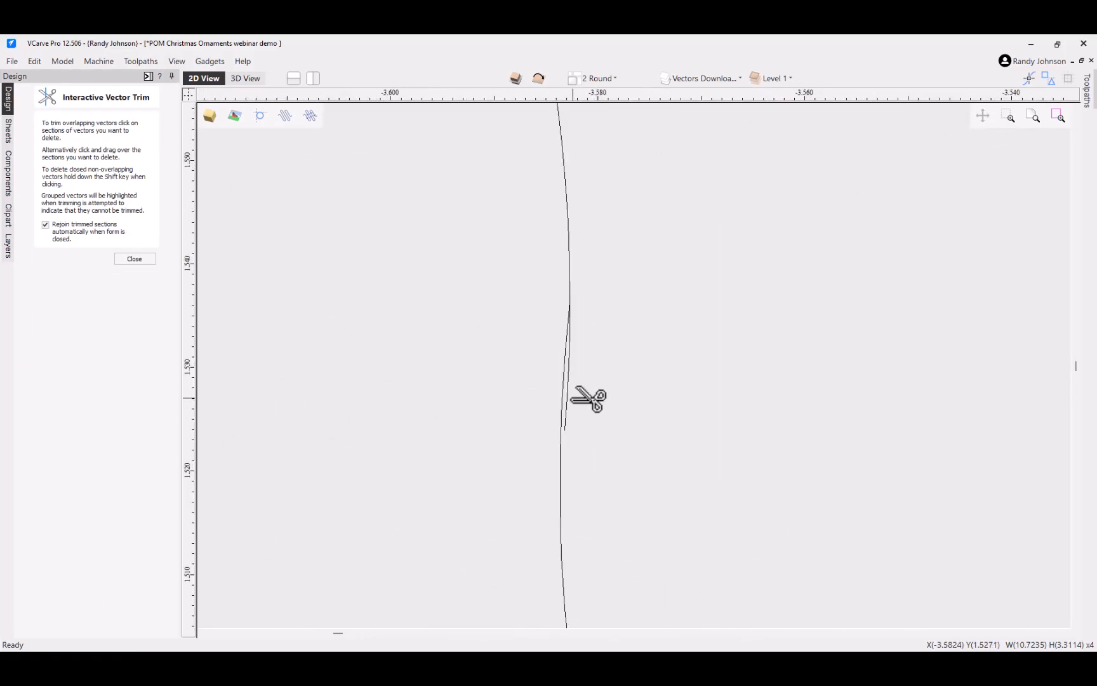
scroll(846, 394, down, 10)
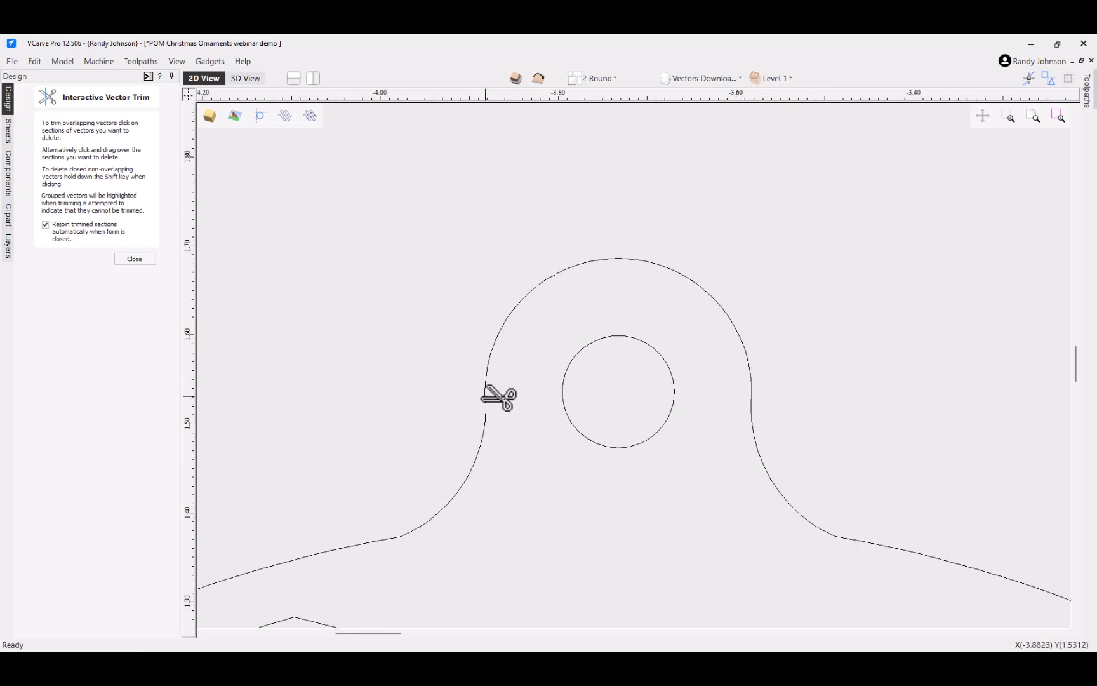
scroll(514, 398, up, 6)
scroll(428, 388, down, 5)
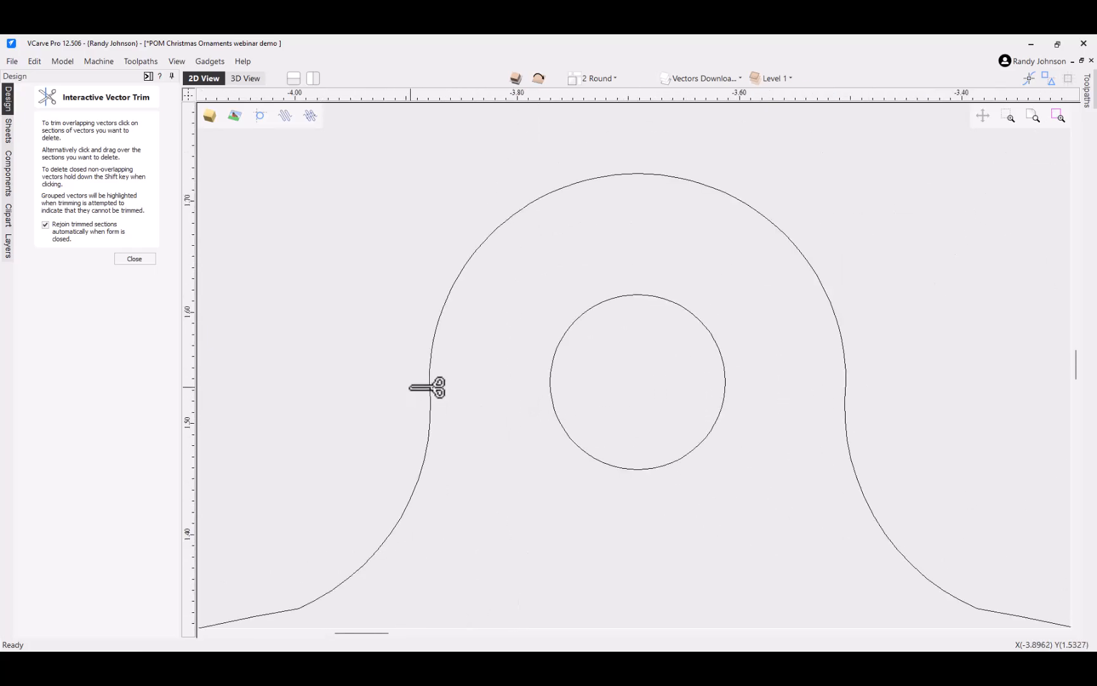
scroll(427, 388, down, 10)
Step: Trim the overlapping arc stubs on both sides of the hanger loop on the ornament with overhanging bands
scroll(793, 394, up, 5)
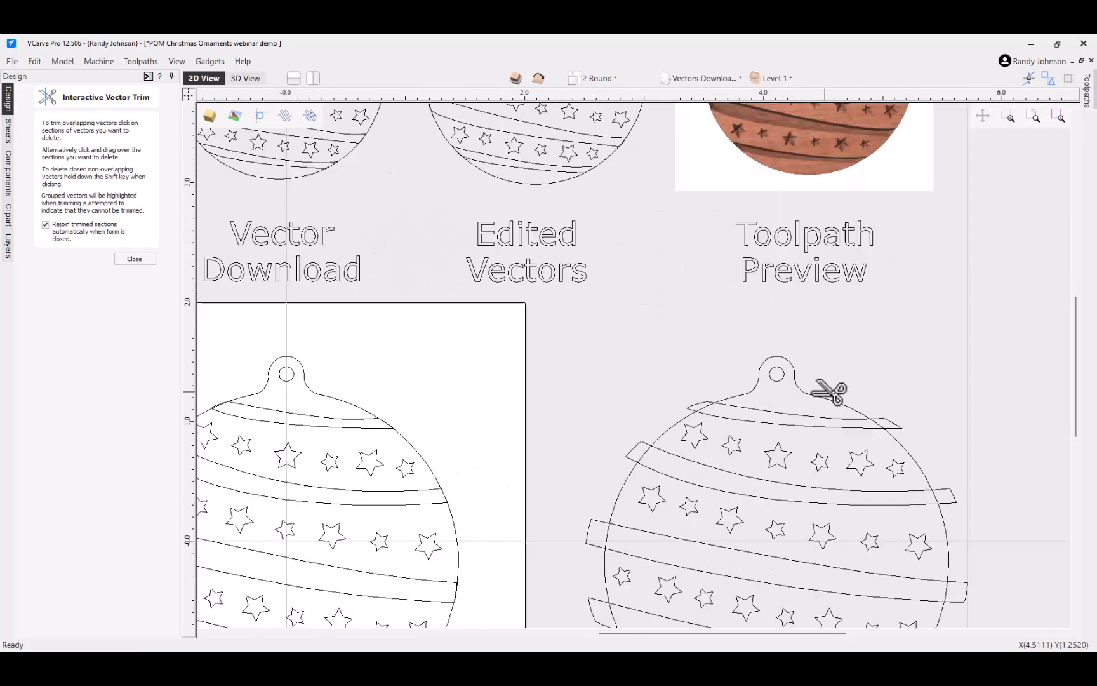
scroll(825, 390, up, 10)
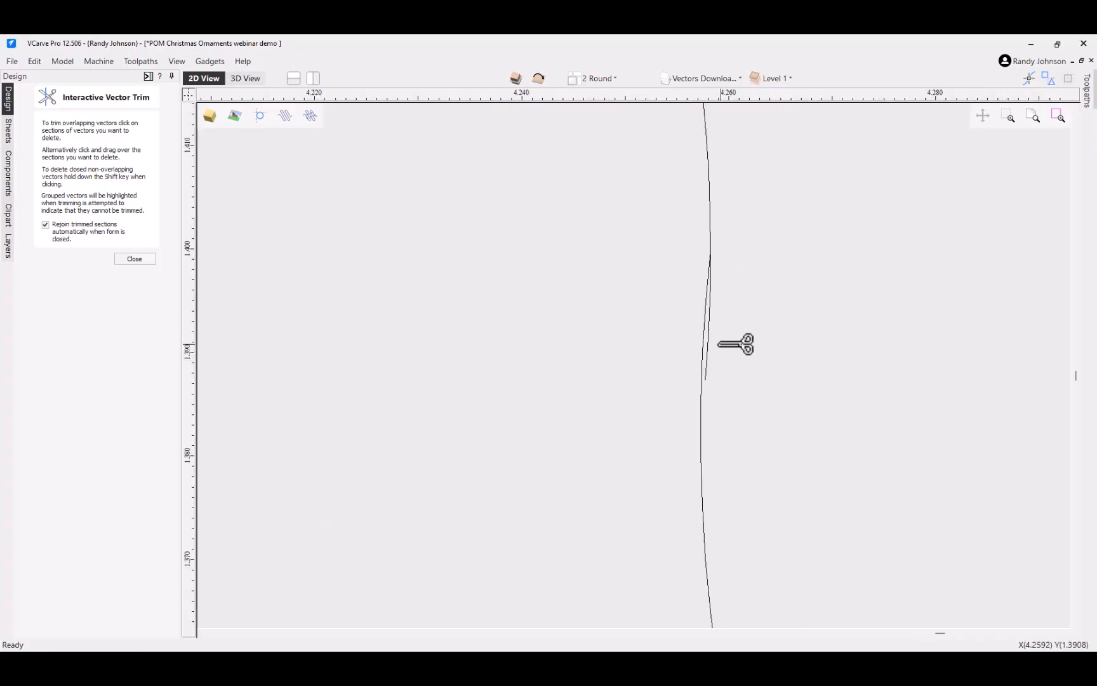
click(712, 343)
scroll(832, 362, down, 5)
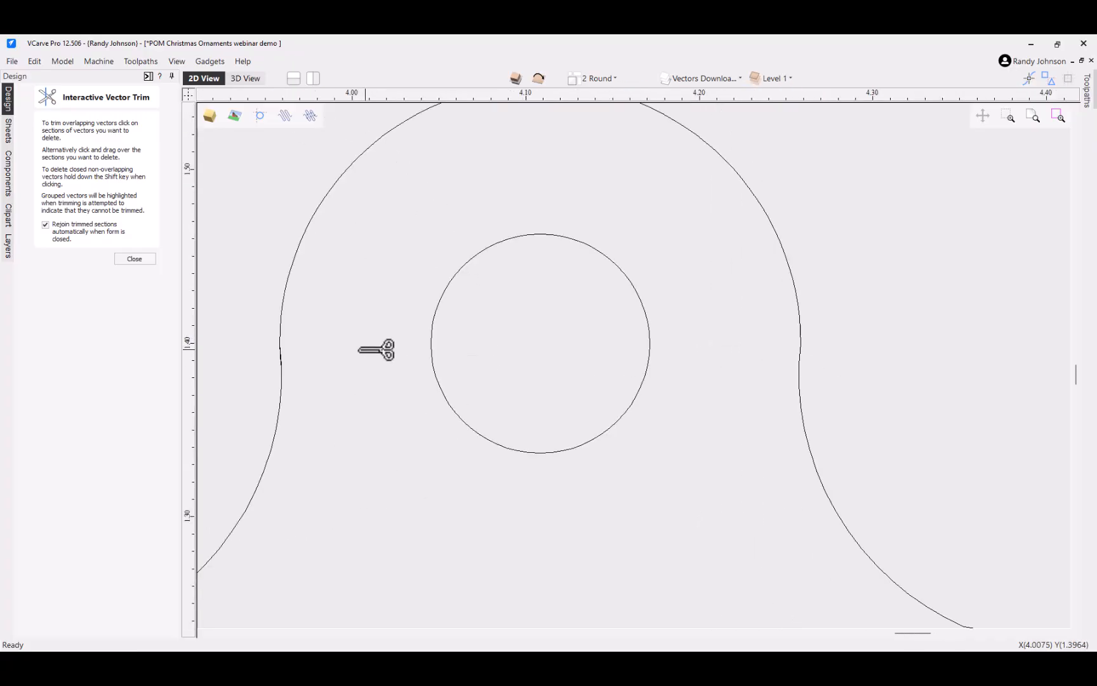
scroll(304, 370, up, 8)
click(318, 384)
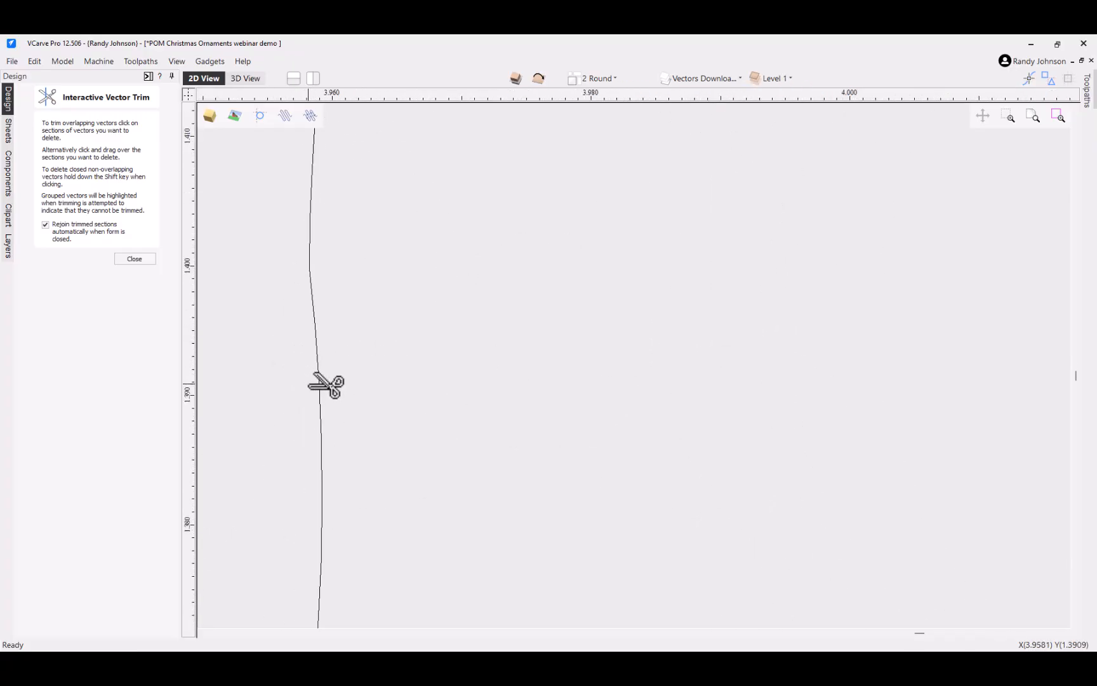
click(137, 258)
Step: Finish trimming, select the three large ornaments and check the design for duplicate vectors
scroll(554, 341, down, 10)
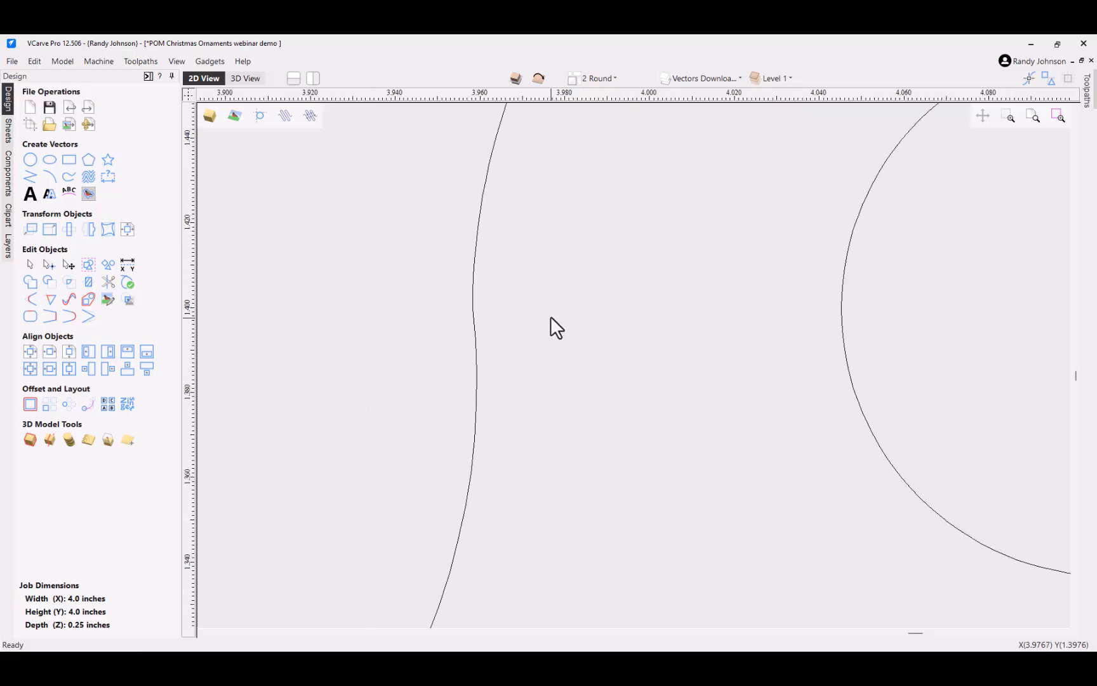
scroll(678, 327, down, 6)
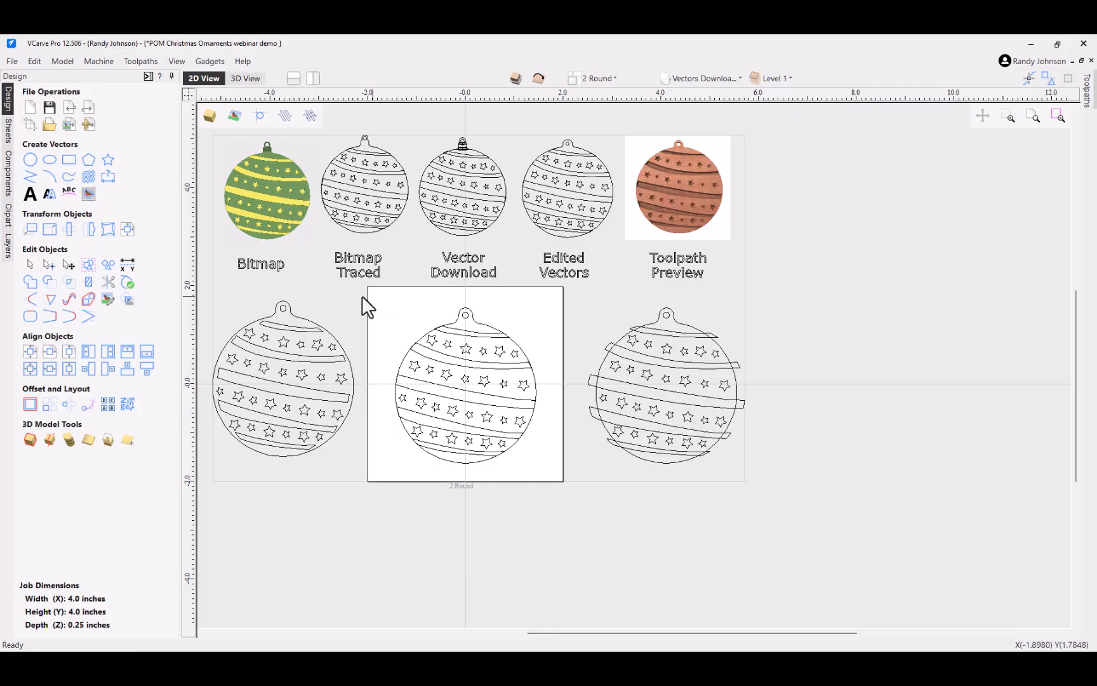
drag(376, 299, 556, 474)
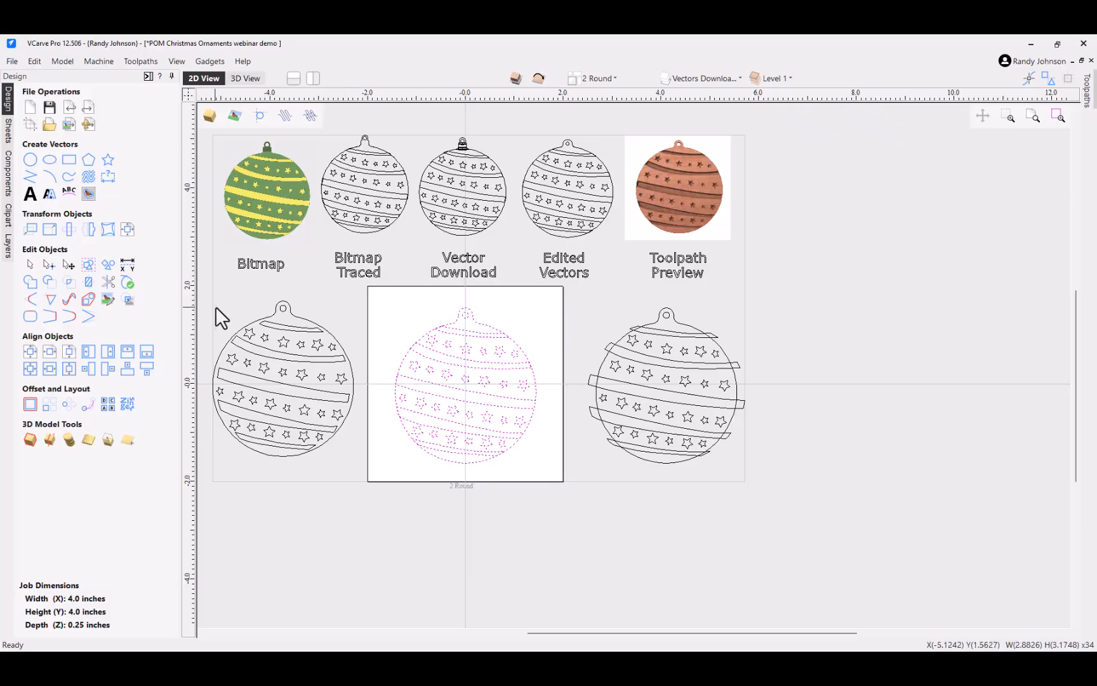
drag(205, 284, 782, 480)
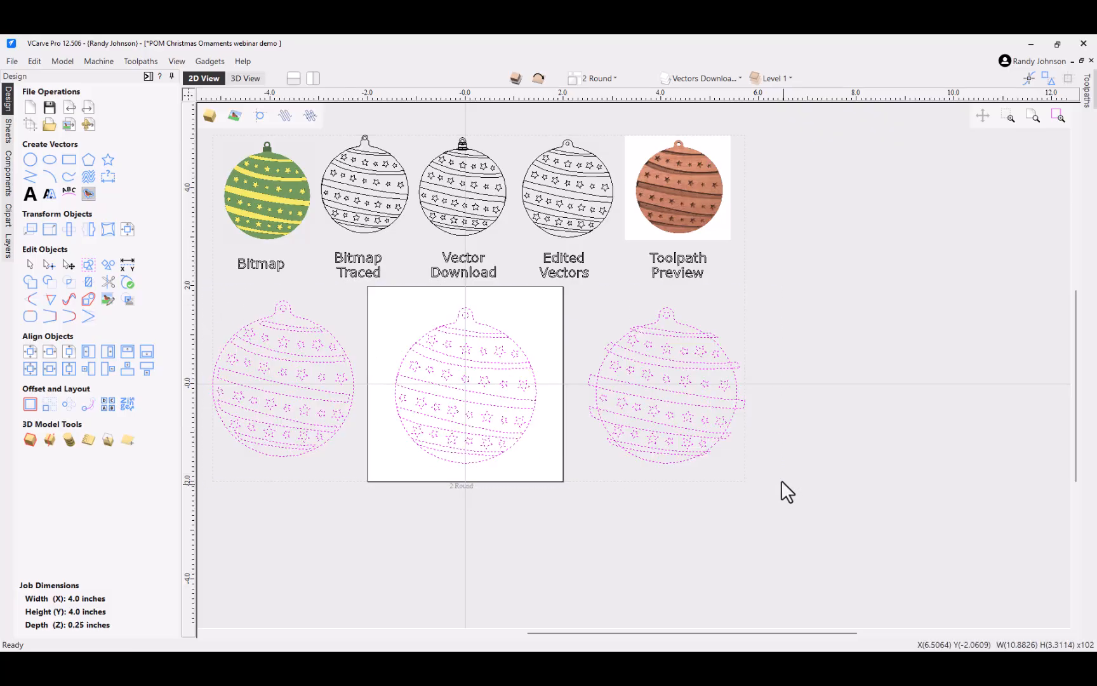
right_click(686, 389)
mouse_move(749, 231)
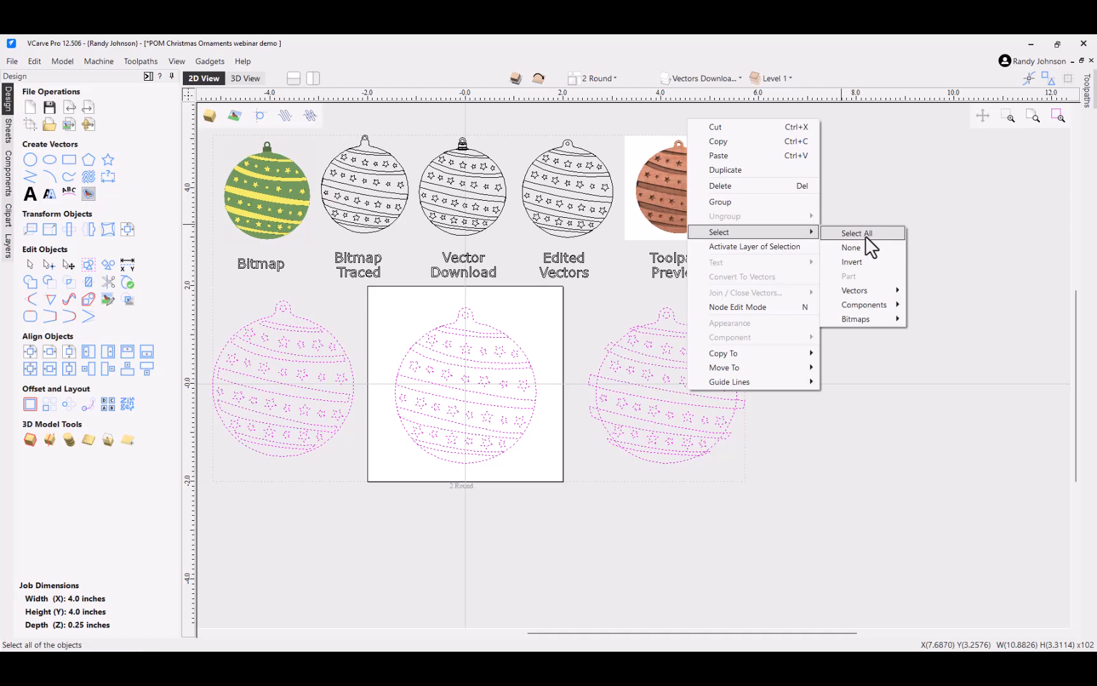
mouse_move(874, 296)
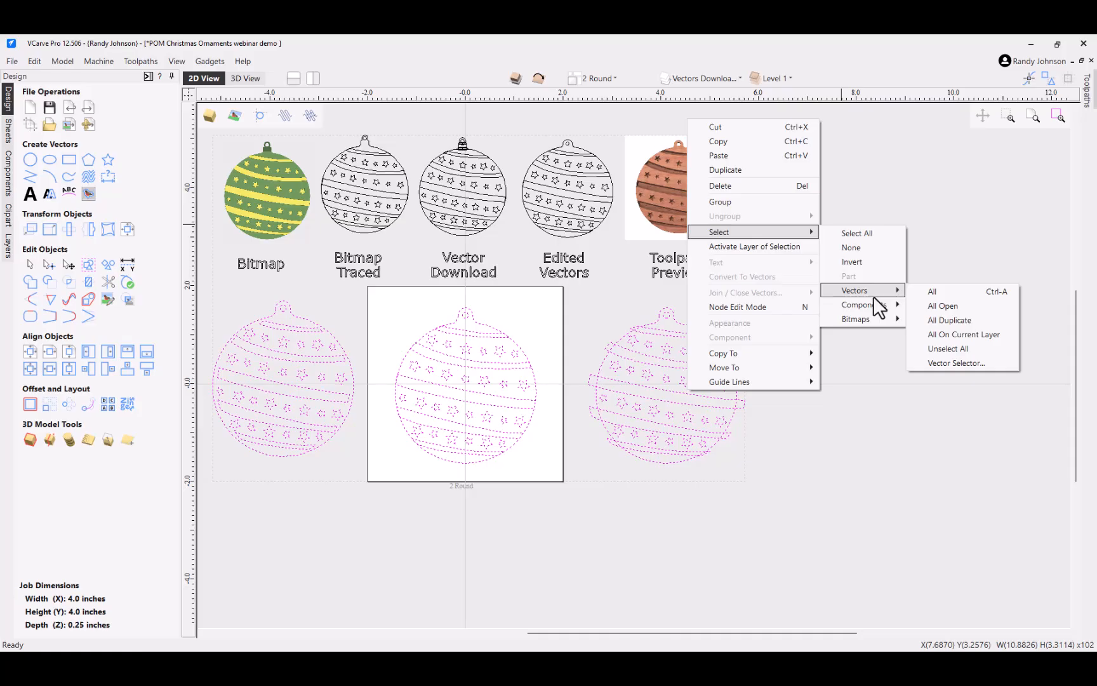
click(940, 320)
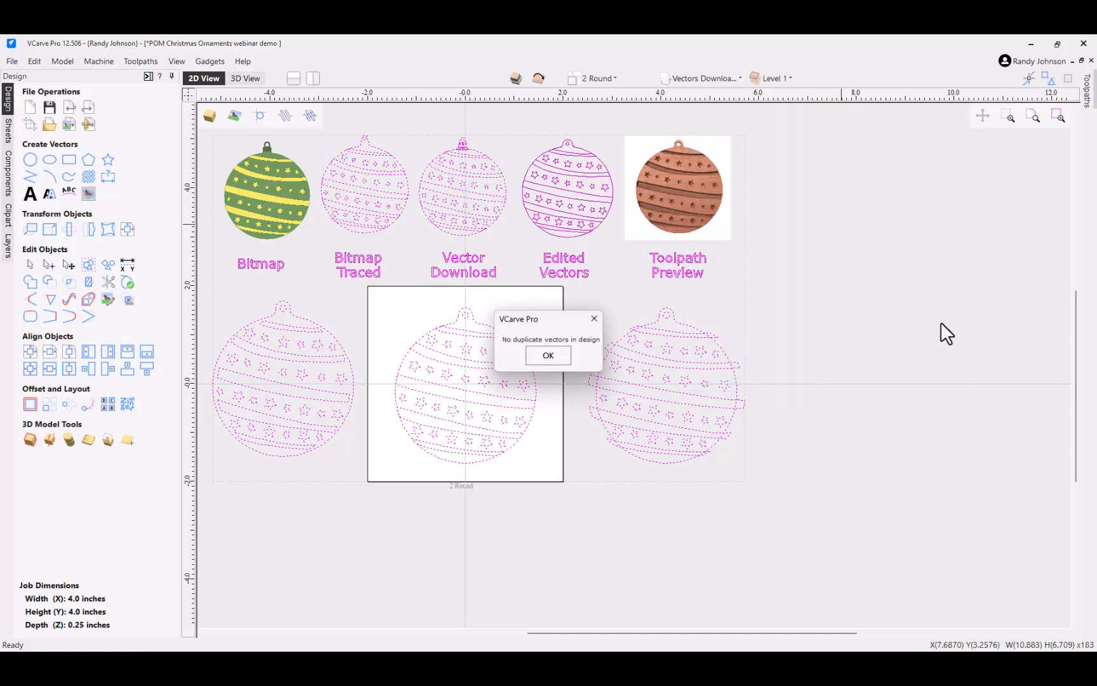
click(548, 354)
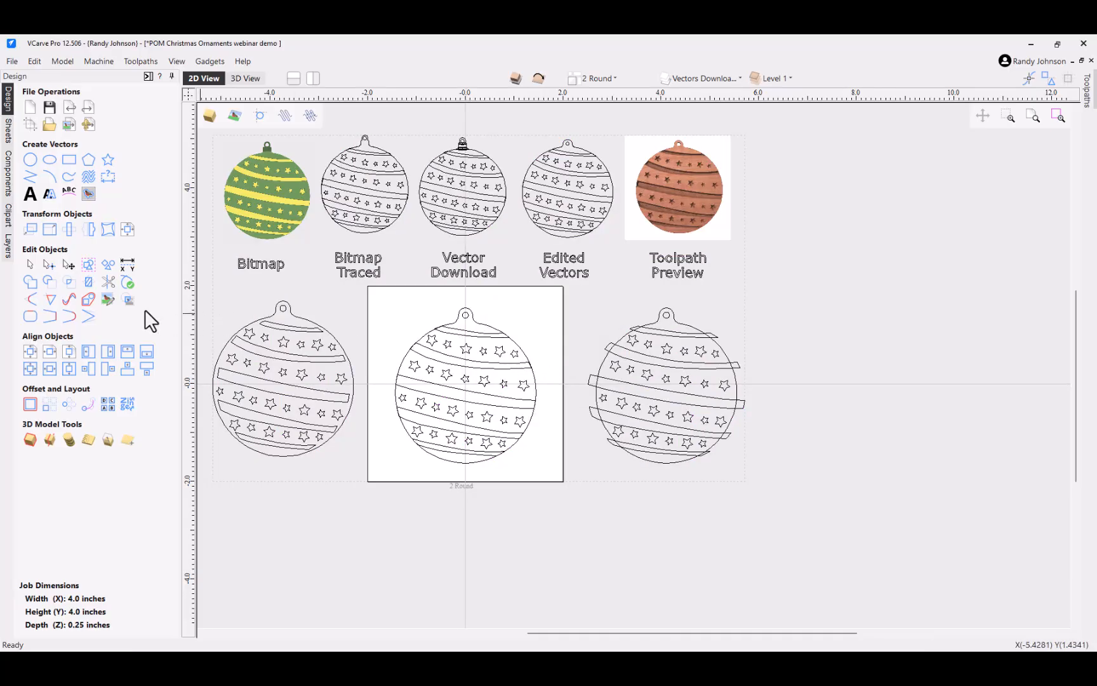
Step: Run the Vector Validator with V-Carving Mode on the three large ornaments and inspect the marked intersections where bands meet the outlines
click(128, 297)
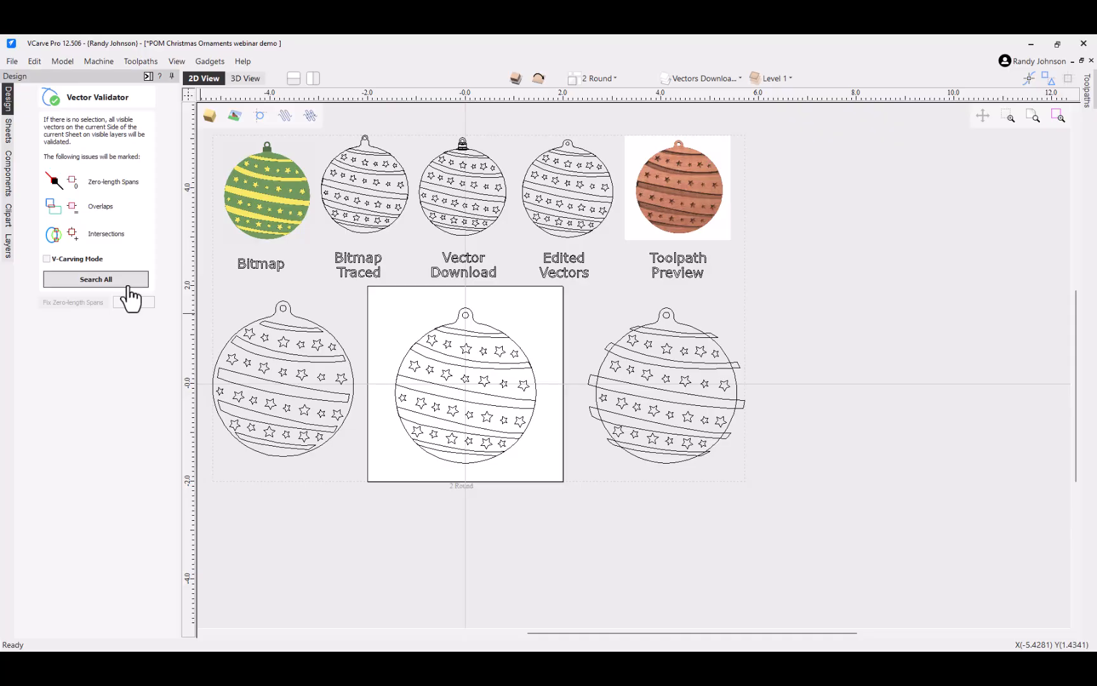
scroll(564, 351, down, 1)
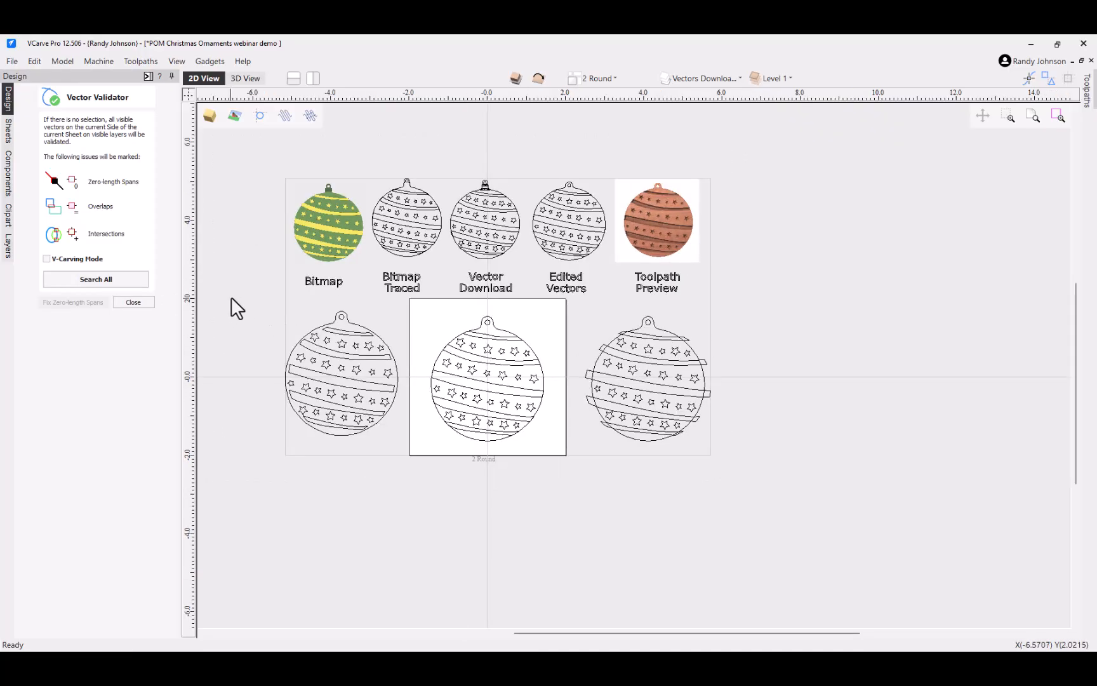
drag(262, 291, 801, 463)
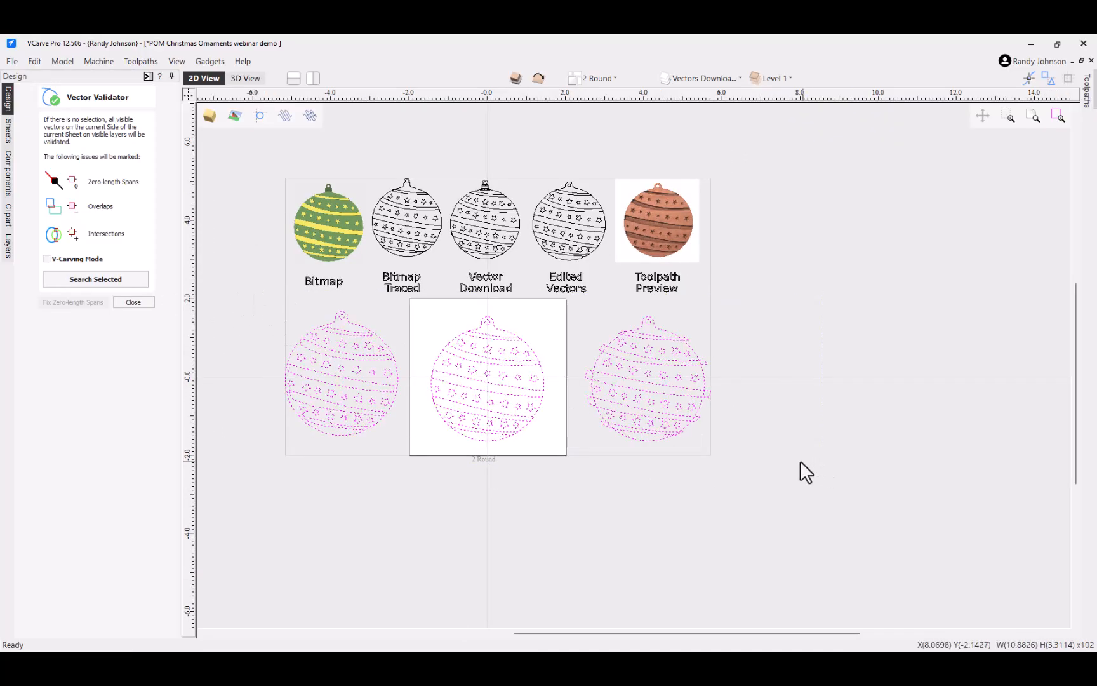
click(47, 259)
click(89, 278)
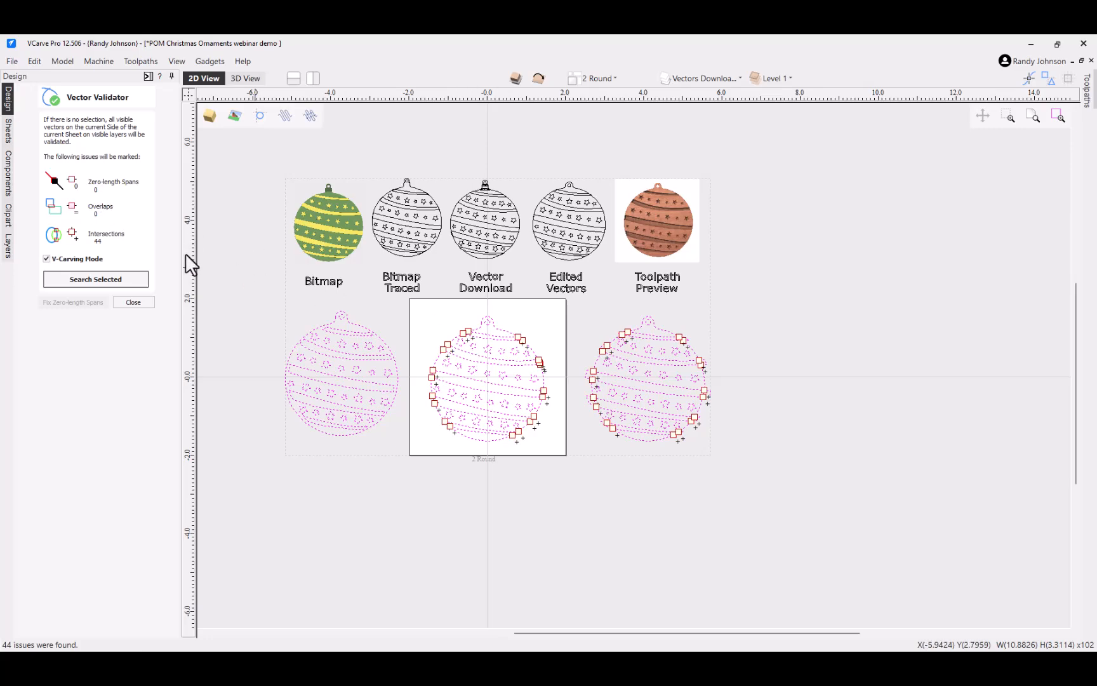
click(540, 374)
scroll(610, 375, up, 3)
scroll(575, 387, up, 5)
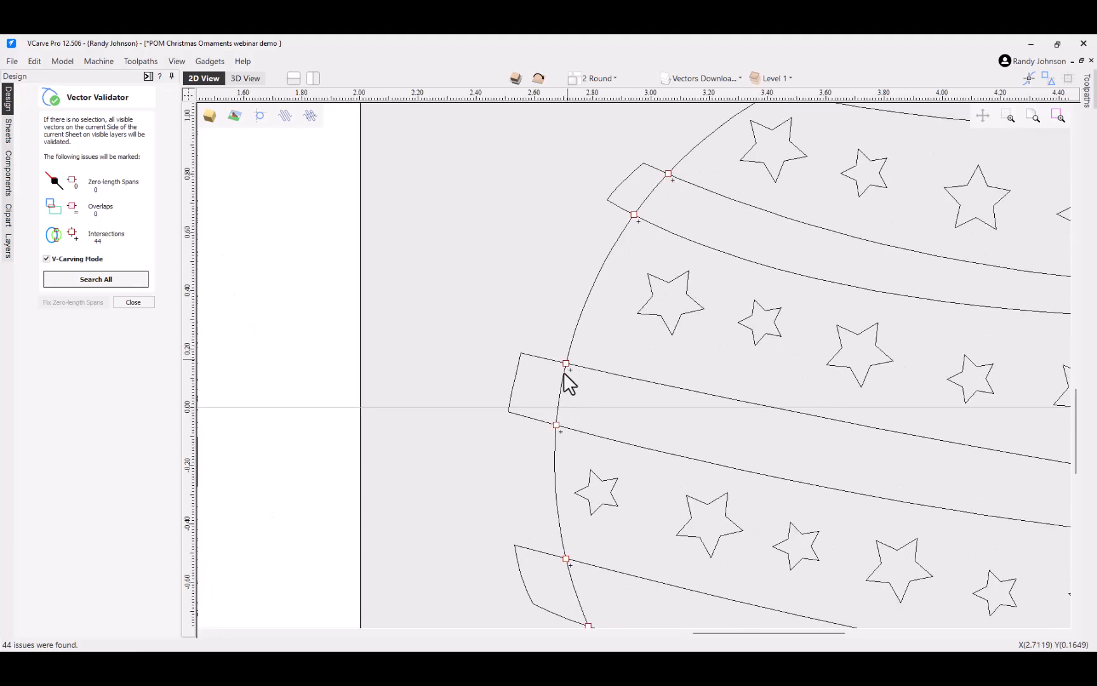
scroll(558, 416, down, 5)
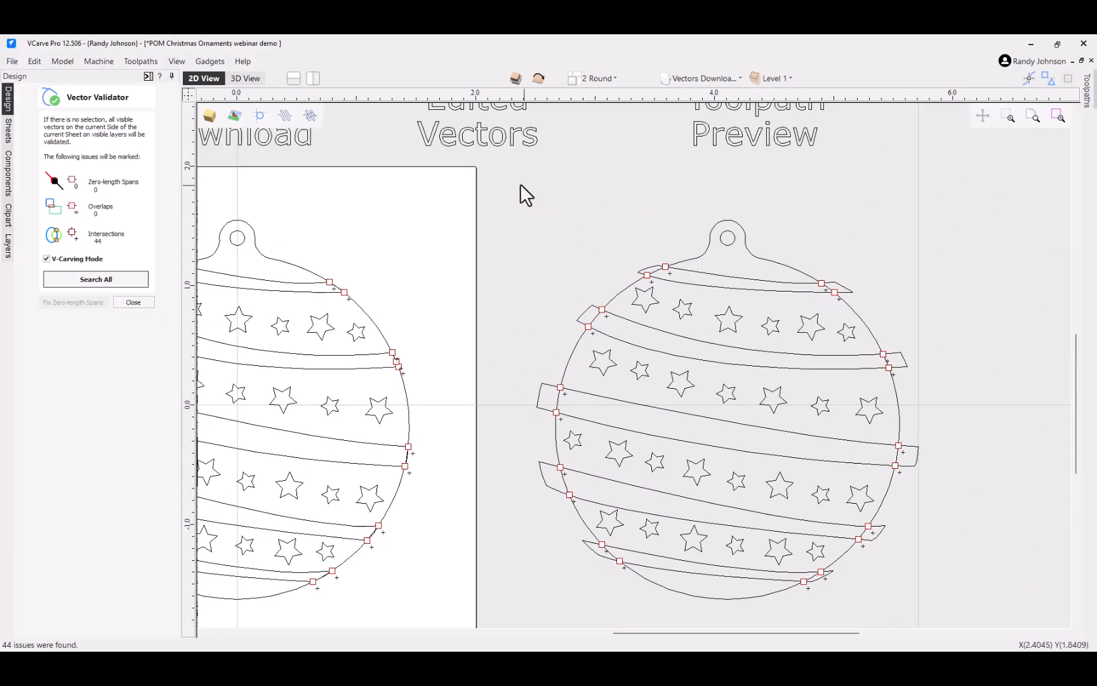
Step: Validate only the bands and stars of the ornament with overhanging bands, leaving its outline and hanger hole out of the selection
drag(523, 187, 935, 627)
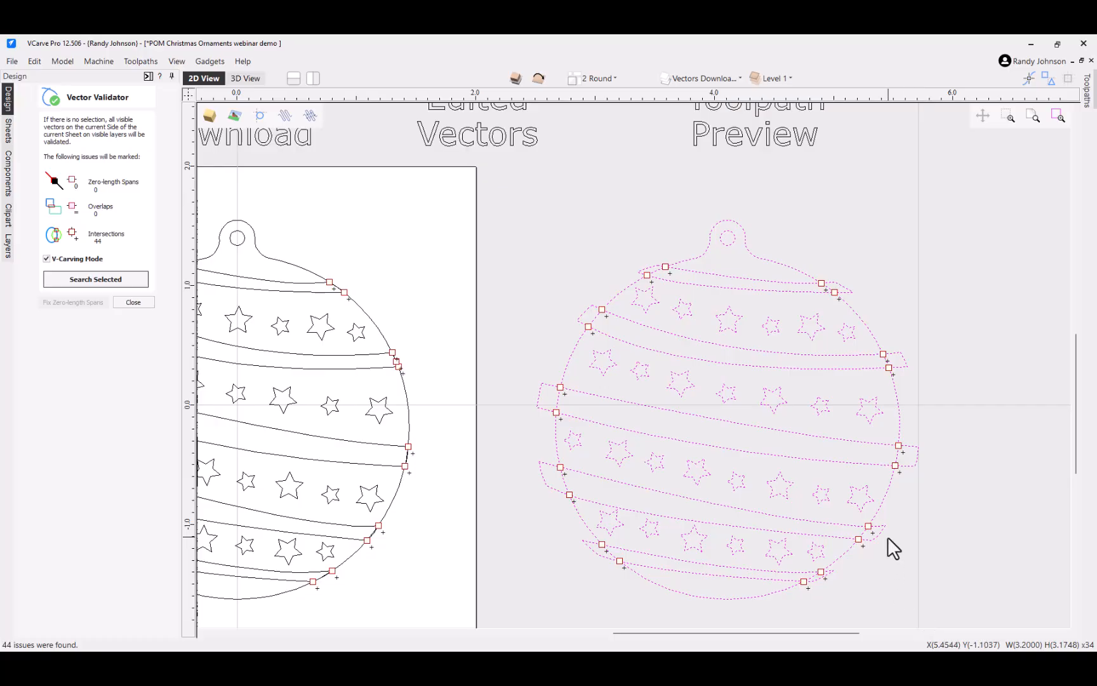
ctrl+click(912, 468)
ctrl+click(905, 365)
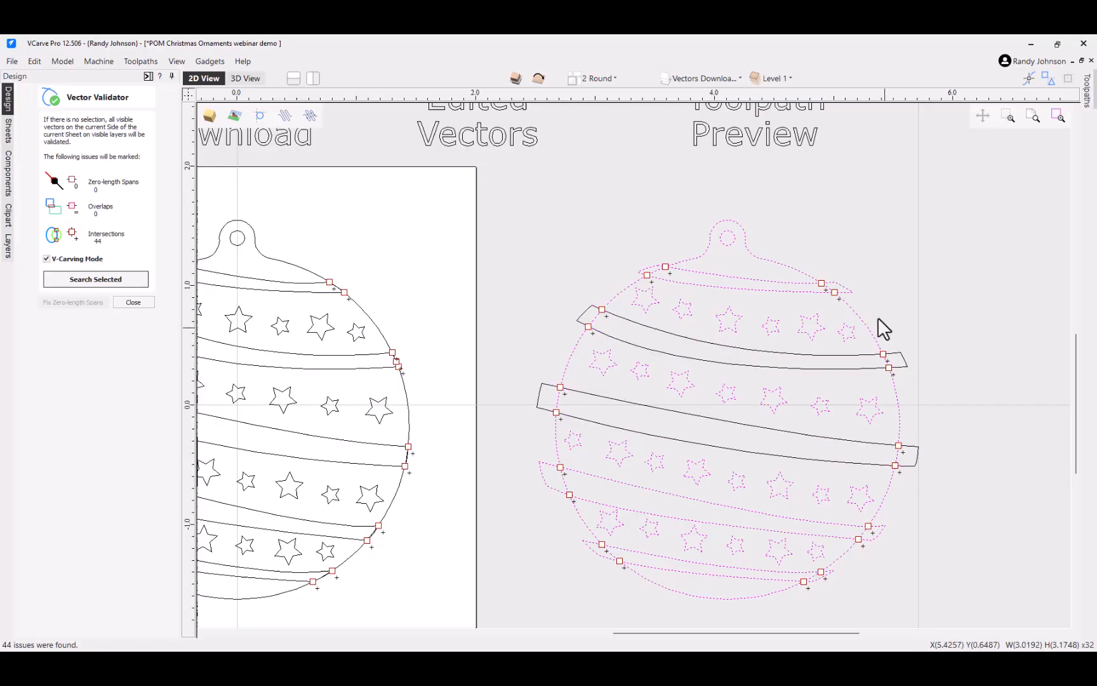
ctrl+click(846, 293)
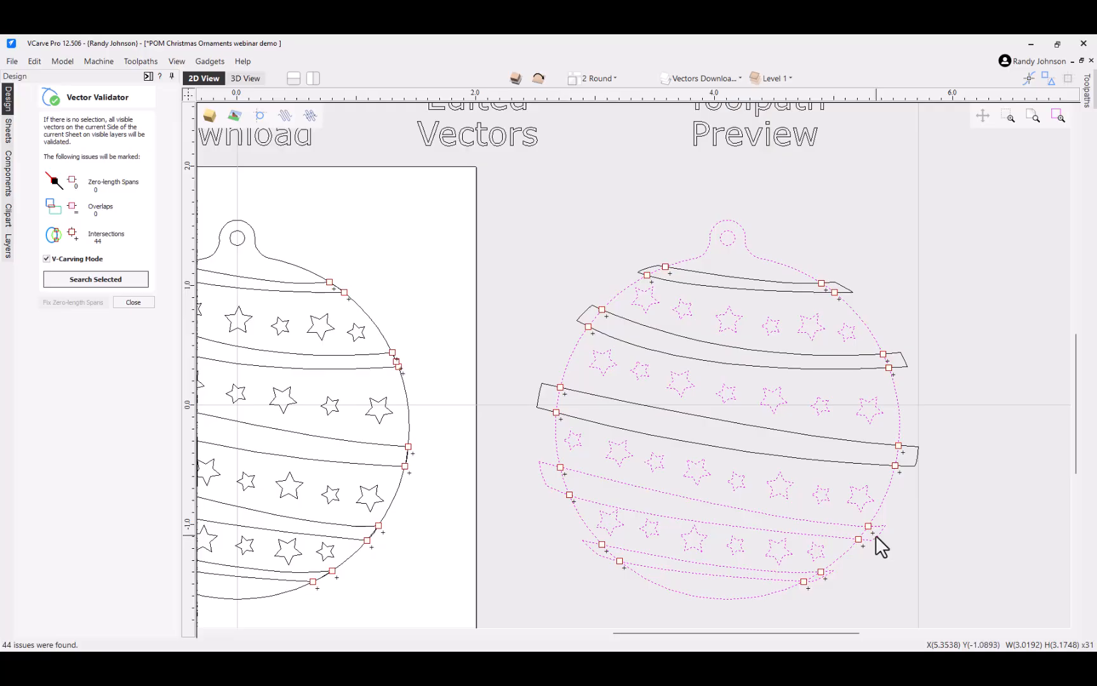
ctrl+click(849, 461)
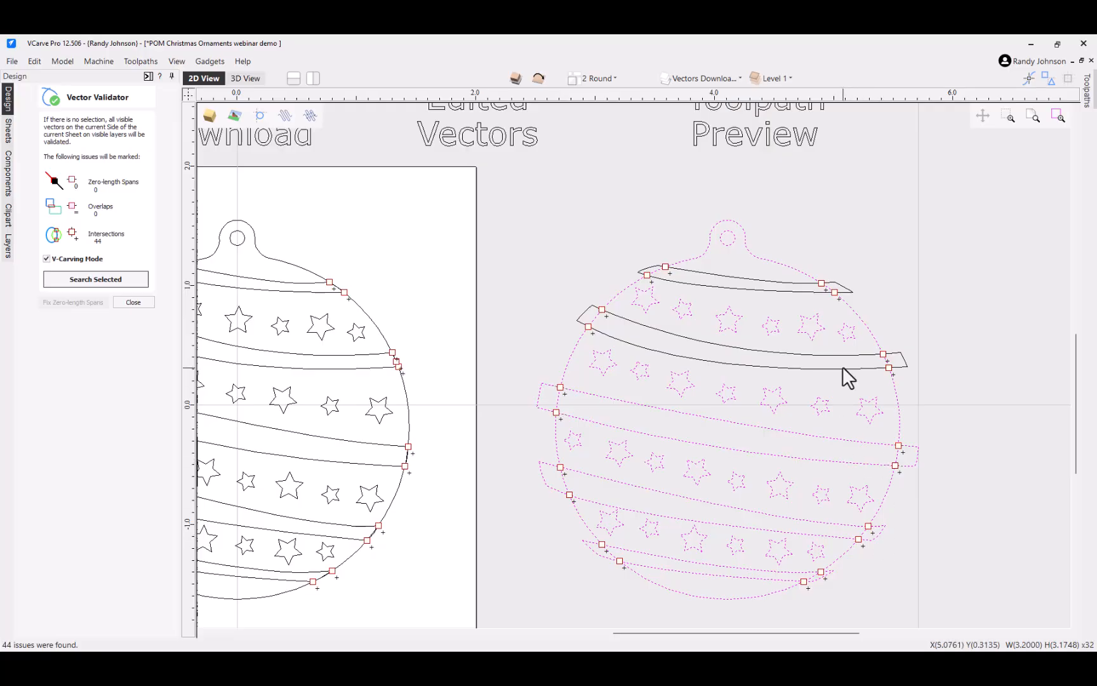
ctrl+click(794, 366)
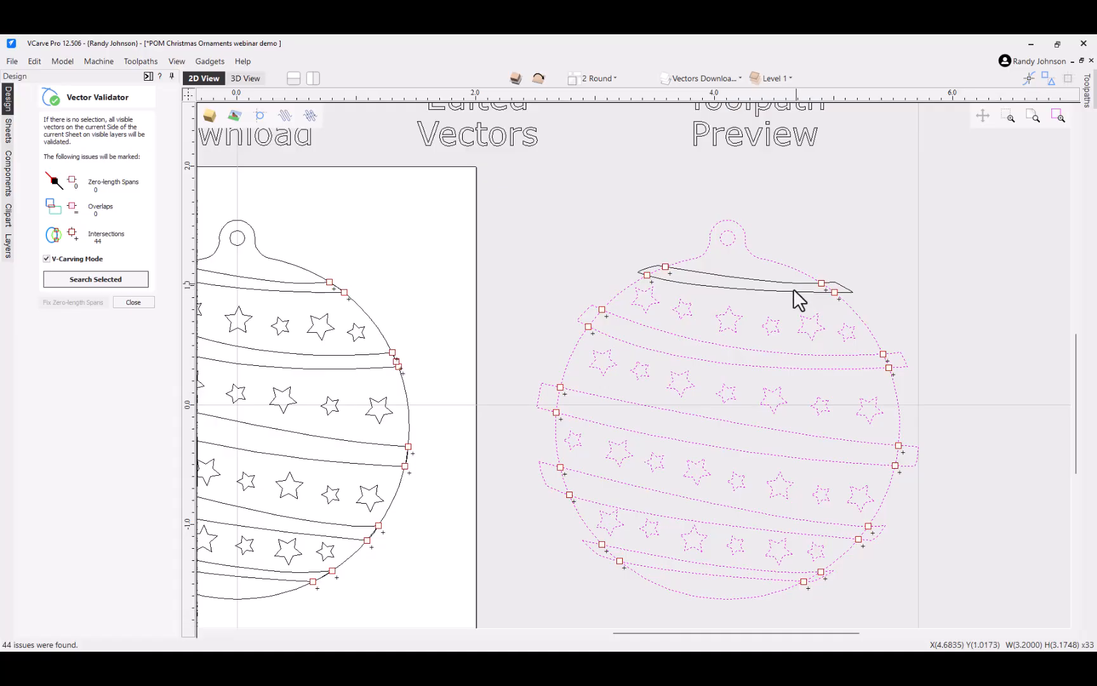
ctrl+click(793, 290)
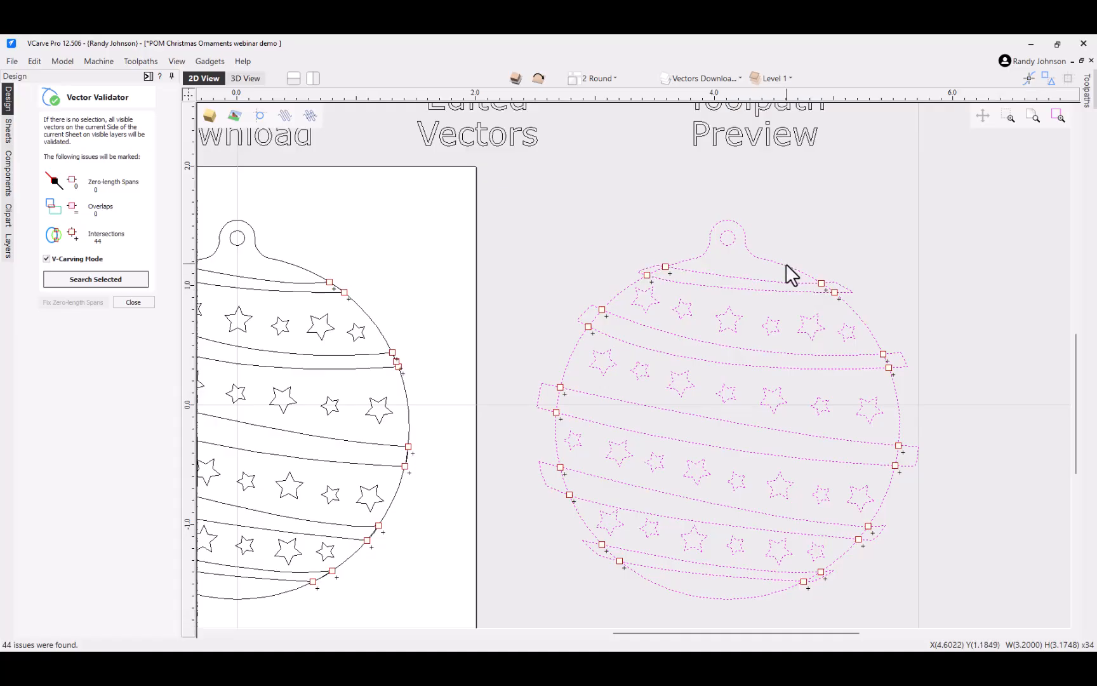
ctrl+click(759, 256)
ctrl+click(732, 243)
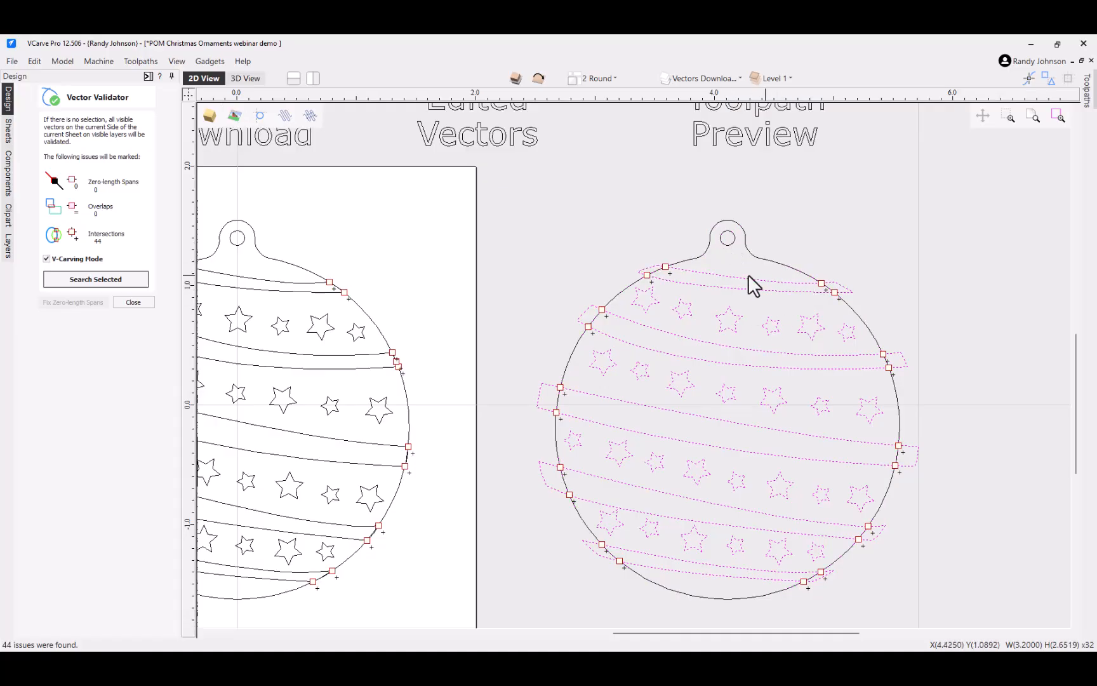
click(116, 277)
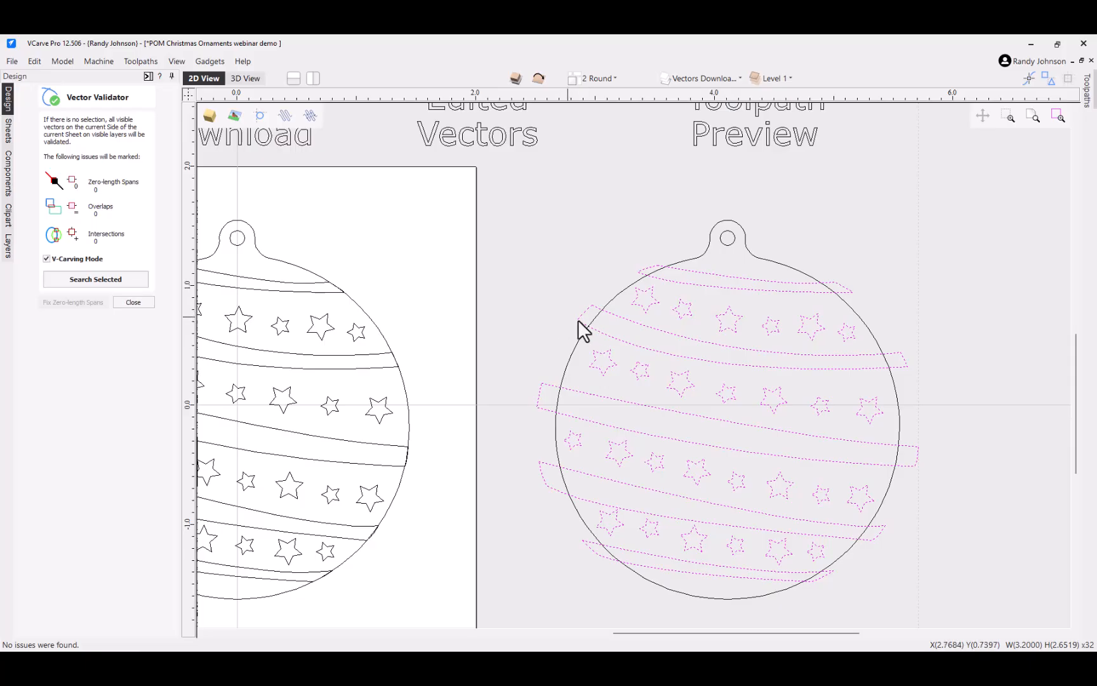
click(120, 299)
Step: Copy the centre ornament's outer outline to the other side of the job, view that side and return to the front
scroll(703, 322, down, 3)
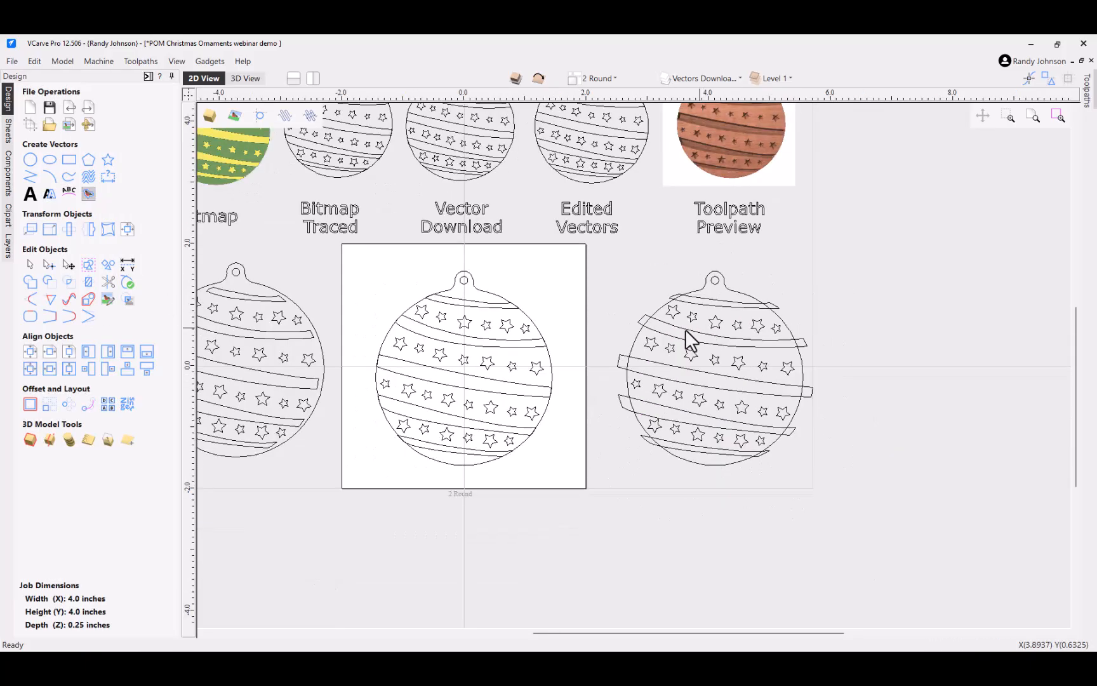
scroll(685, 329, down, 3)
scroll(610, 326, up, 1)
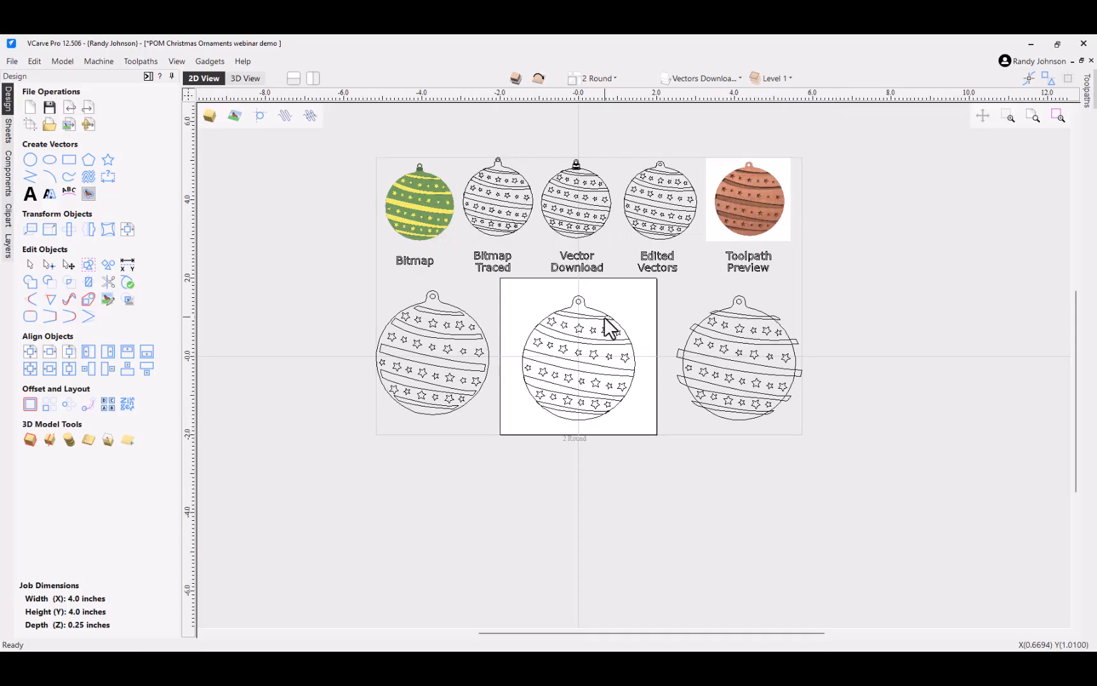
scroll(605, 319, up, 2)
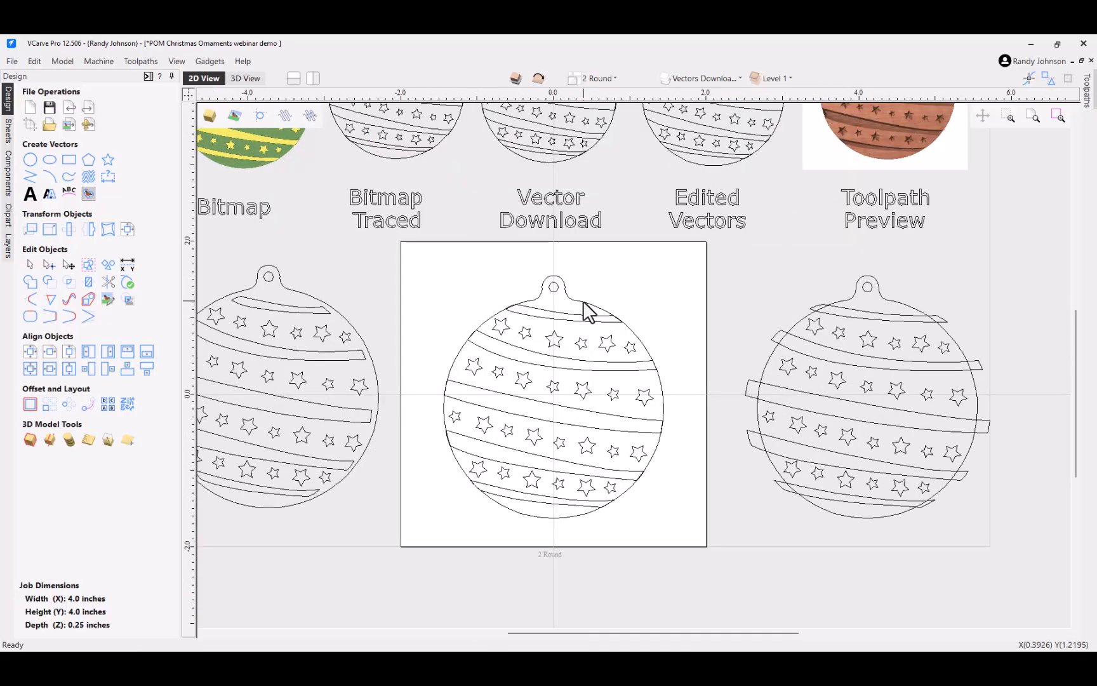
click(583, 301)
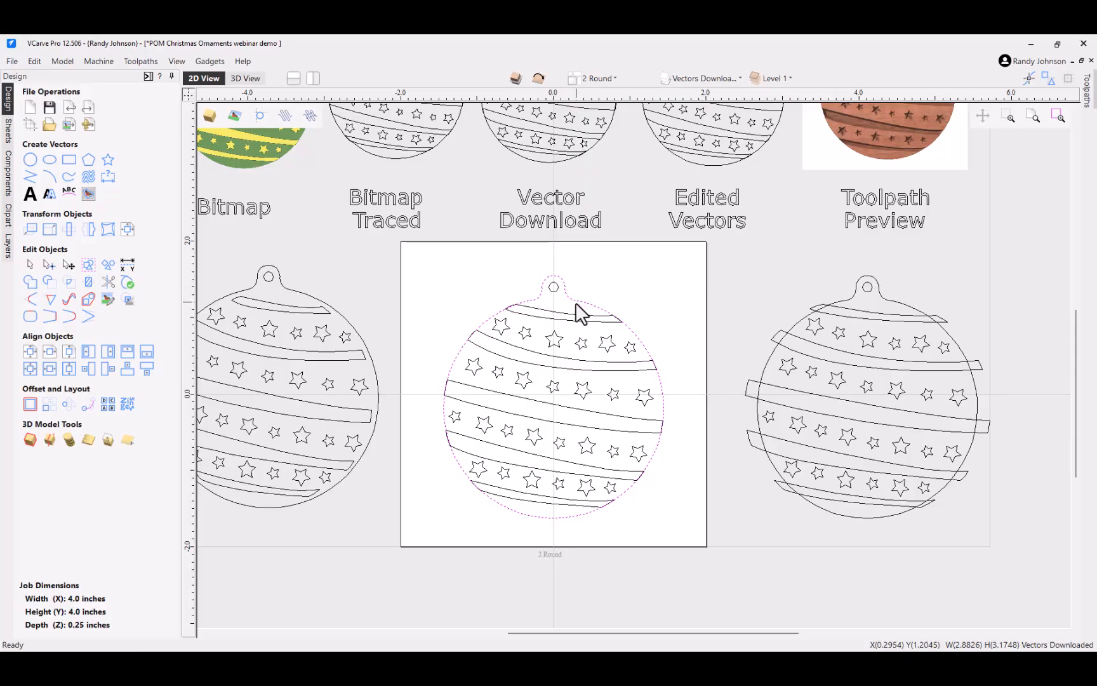
right_click(578, 312)
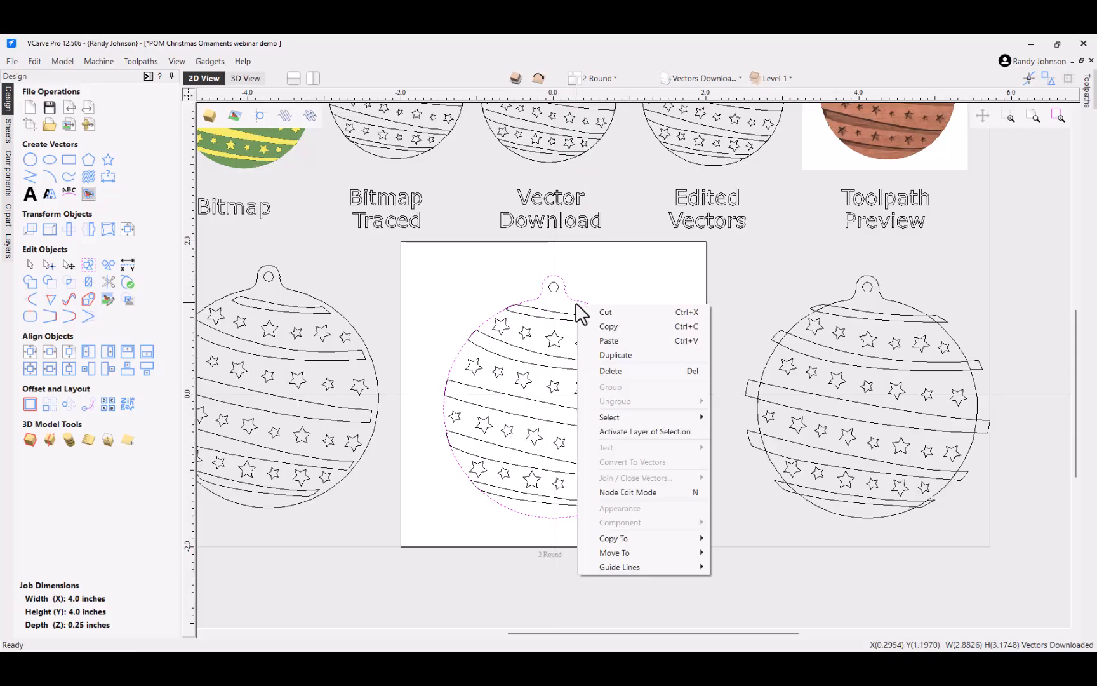
mouse_move(622, 538)
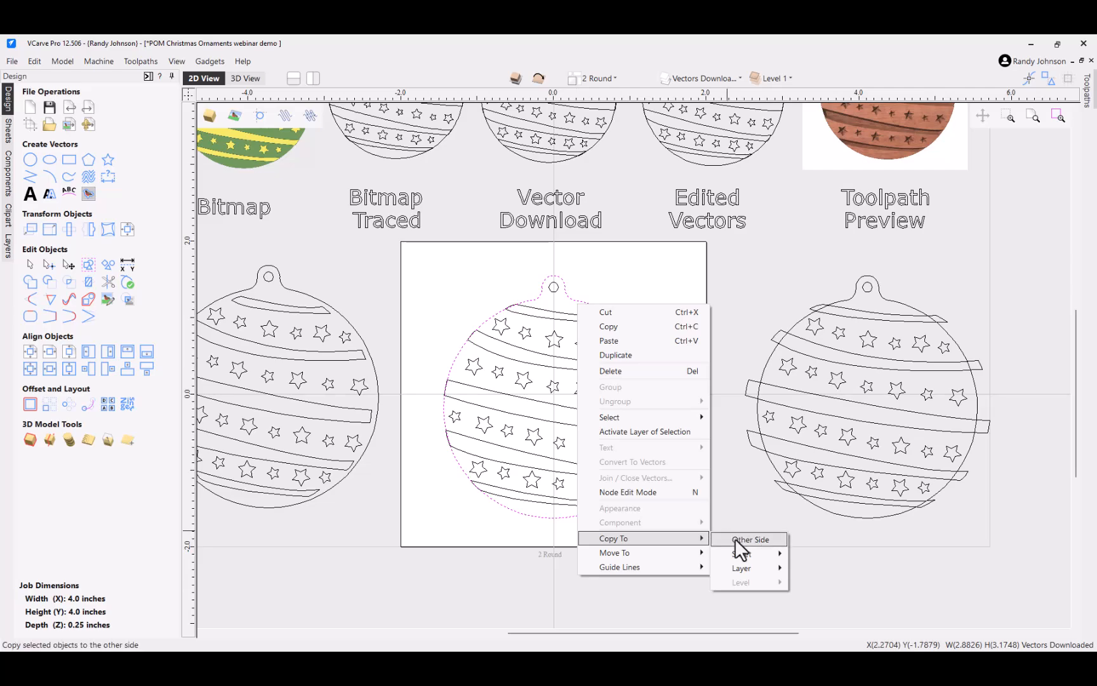
click(735, 540)
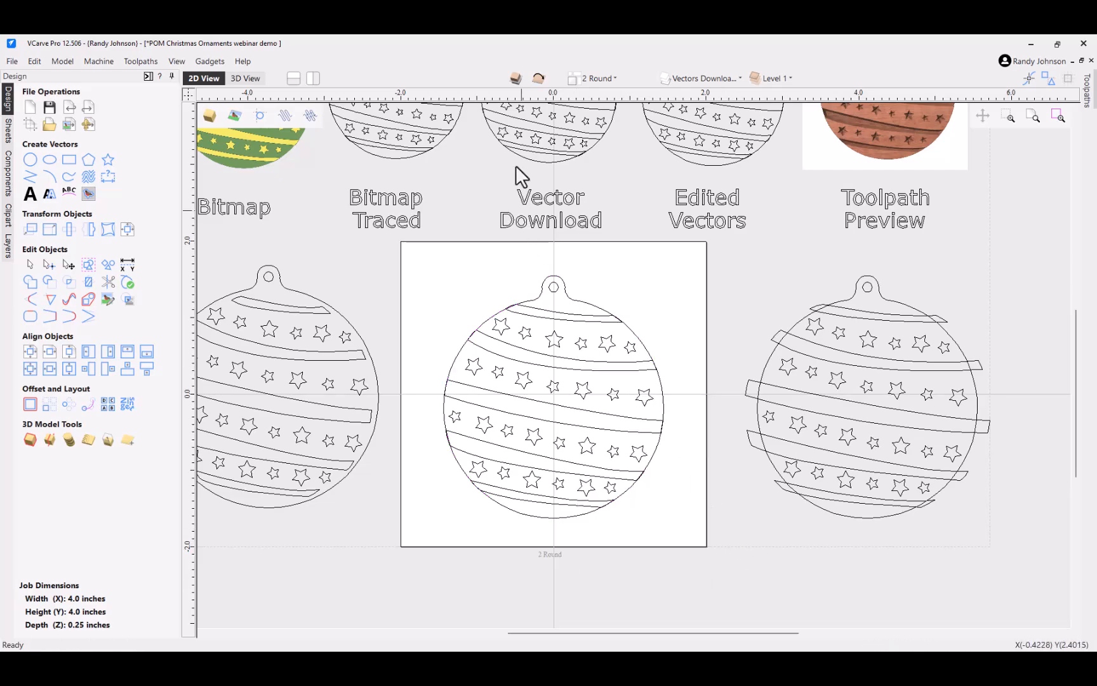
click(538, 77)
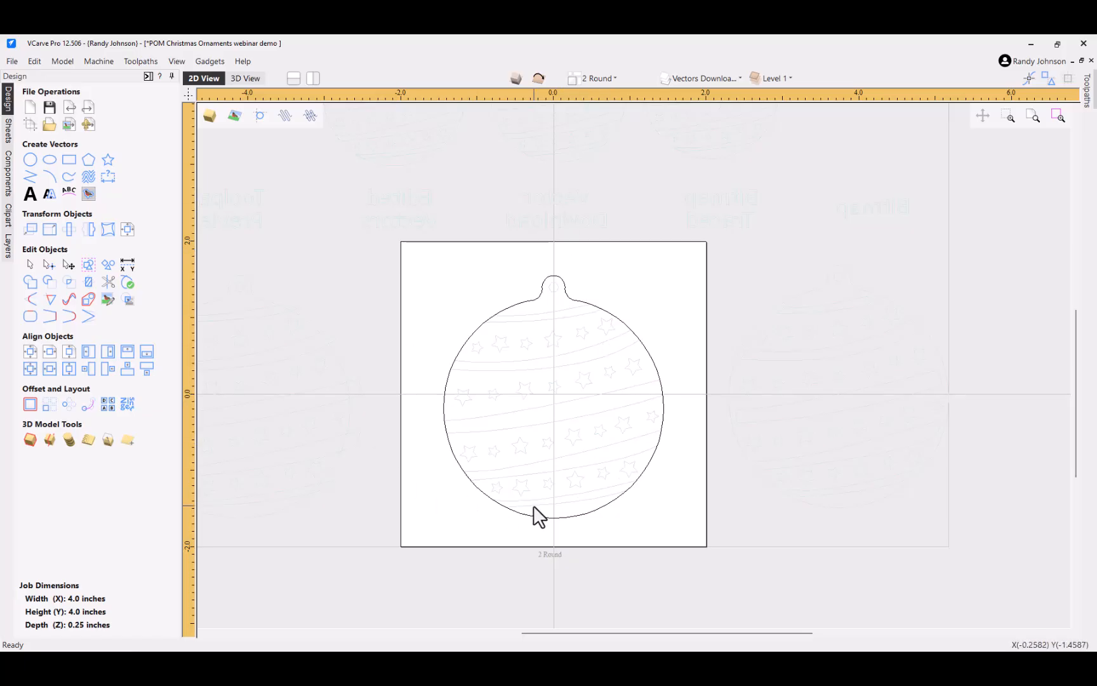
click(540, 78)
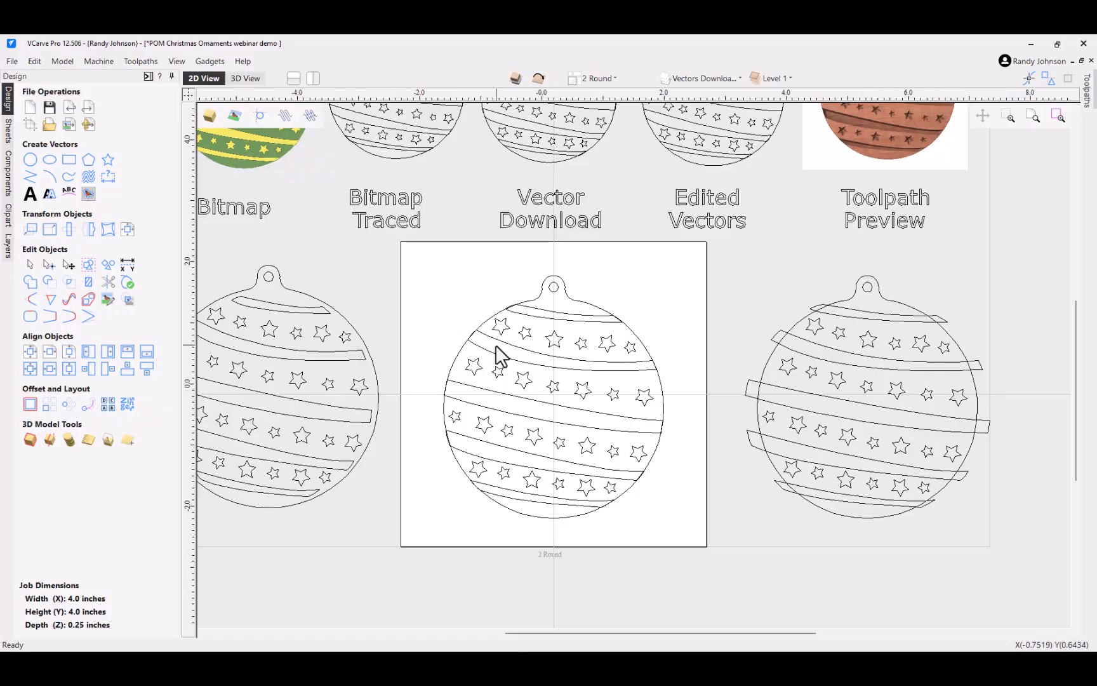
Step: Make the 3 Snowflake sheet visible alongside the 2 Round sheet and select it
scroll(498, 357, down, 2)
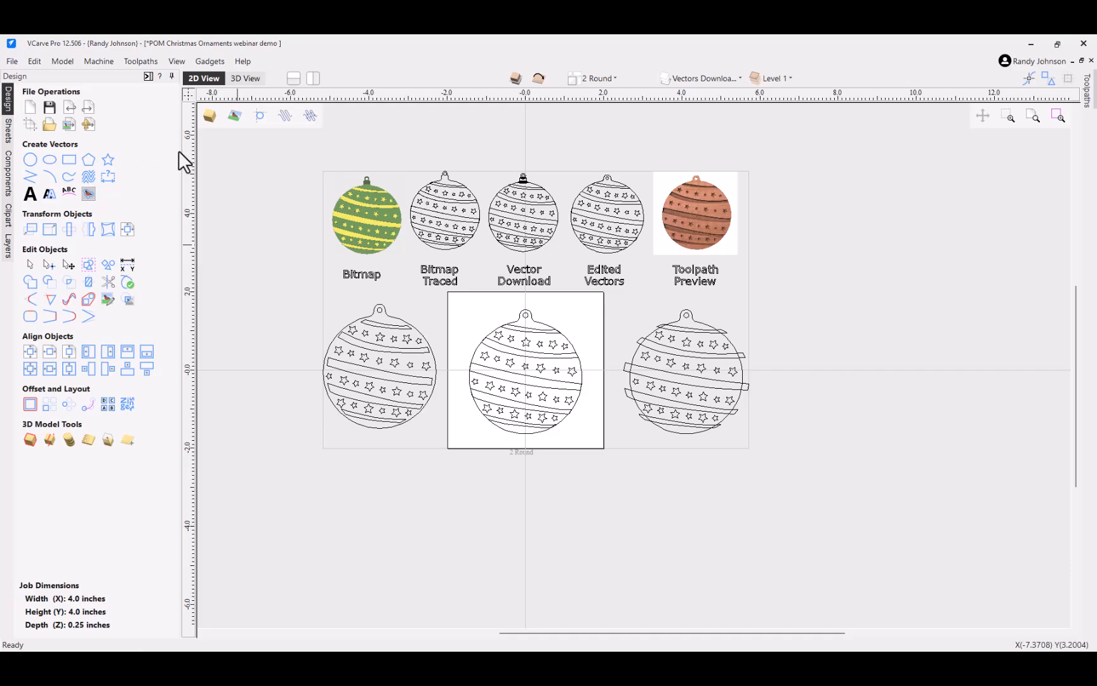
click(8, 135)
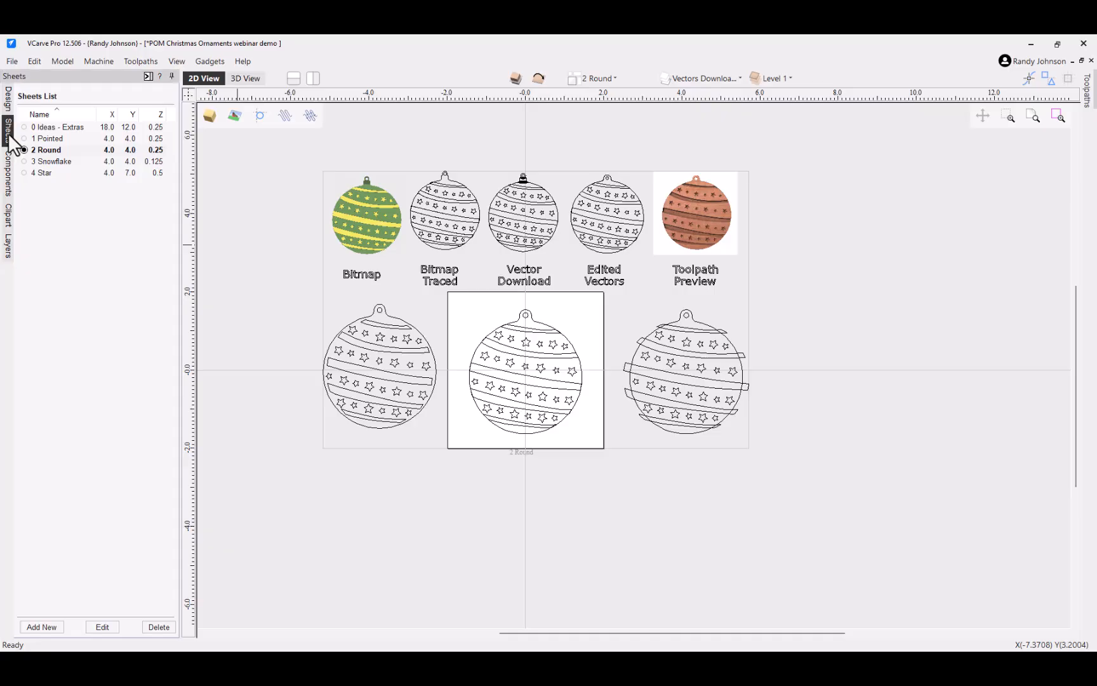
click(24, 162)
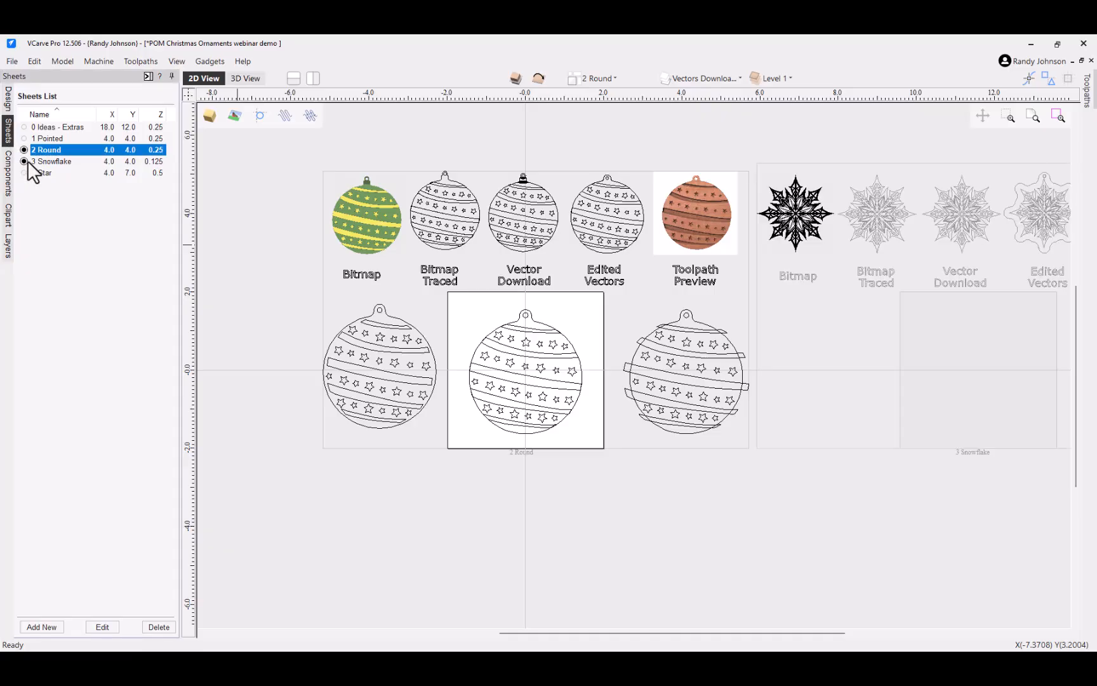
click(47, 160)
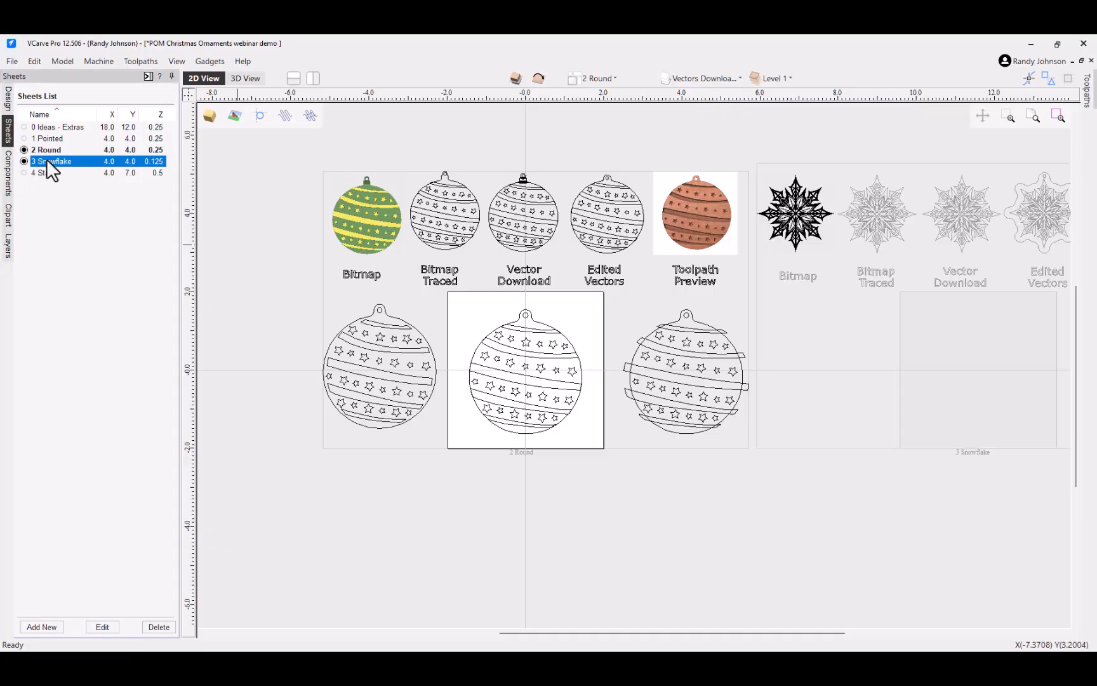
Step: Make 3 Snowflake the active sheet and the only one shown
double_click(44, 160)
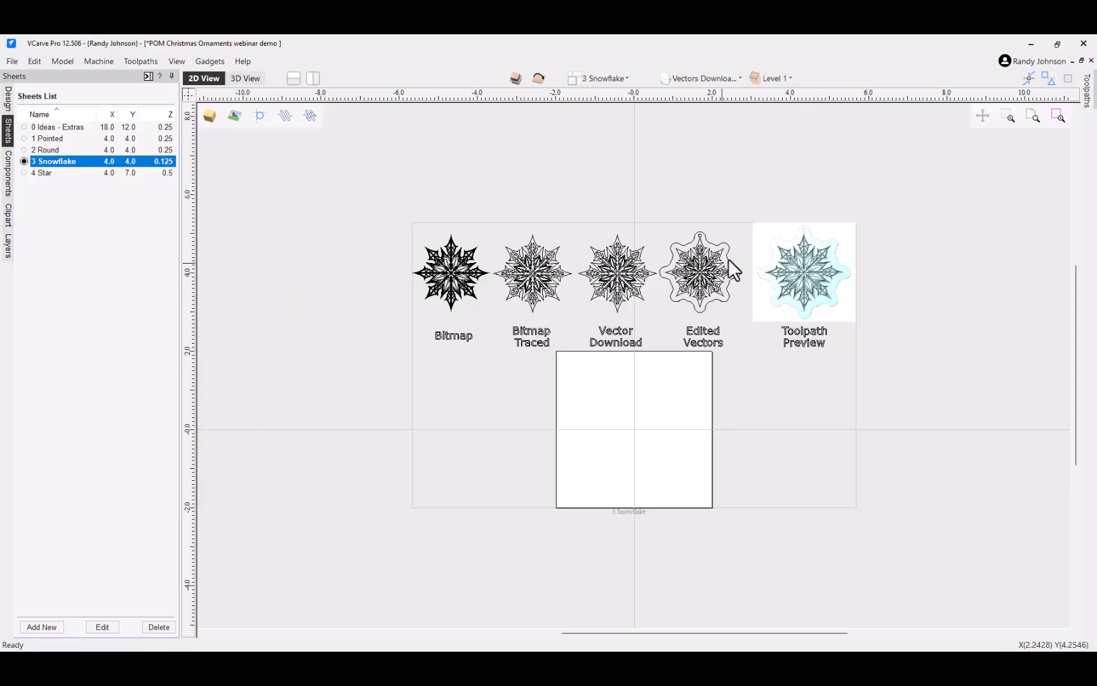
click(698, 185)
scroll(681, 237, up, 1)
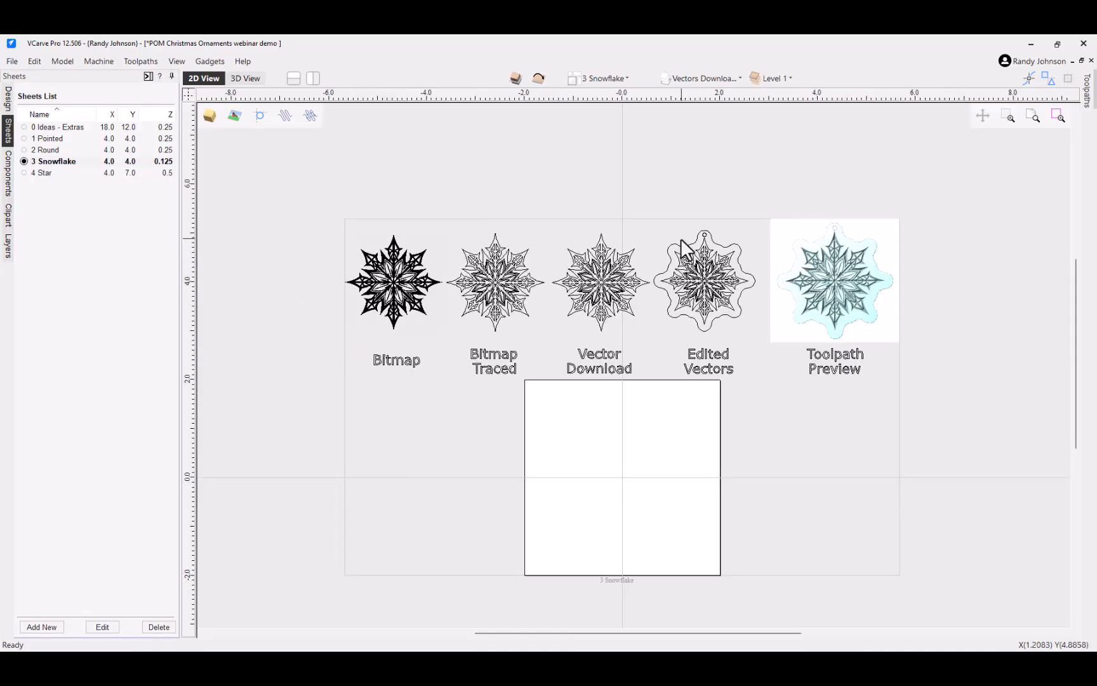
scroll(681, 238, up, 1)
middle_drag(647, 201, 654, 160)
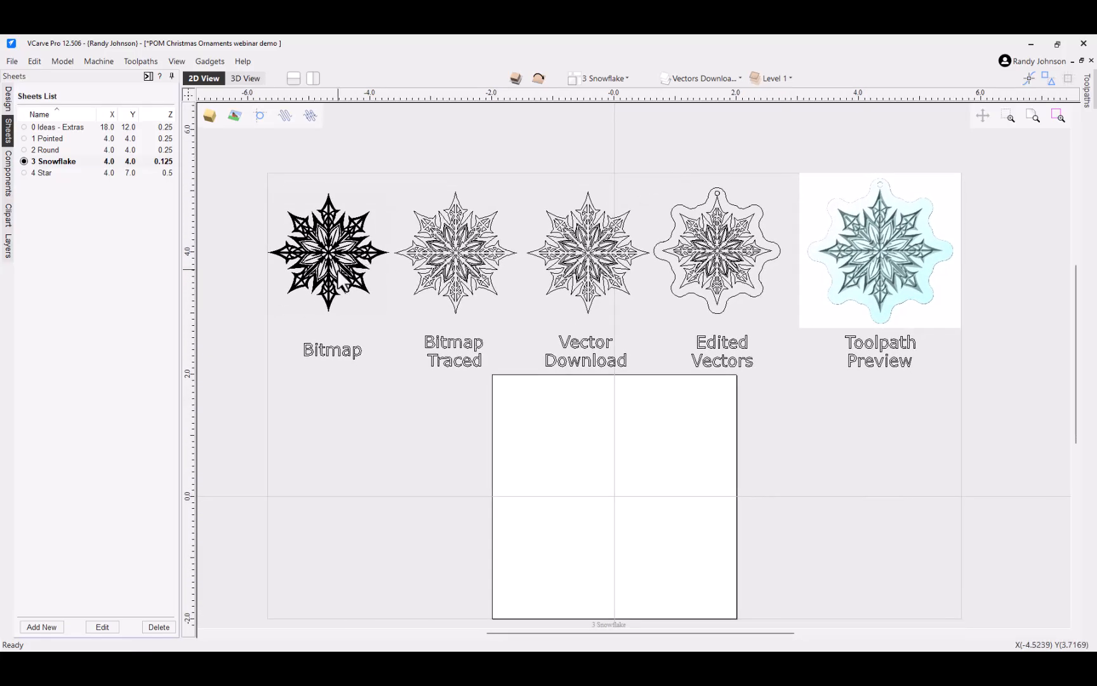
Step: Compare the bitmap, traced, downloaded and edited versions of the snowflake along with its toolpath preview
scroll(341, 279, up, 2)
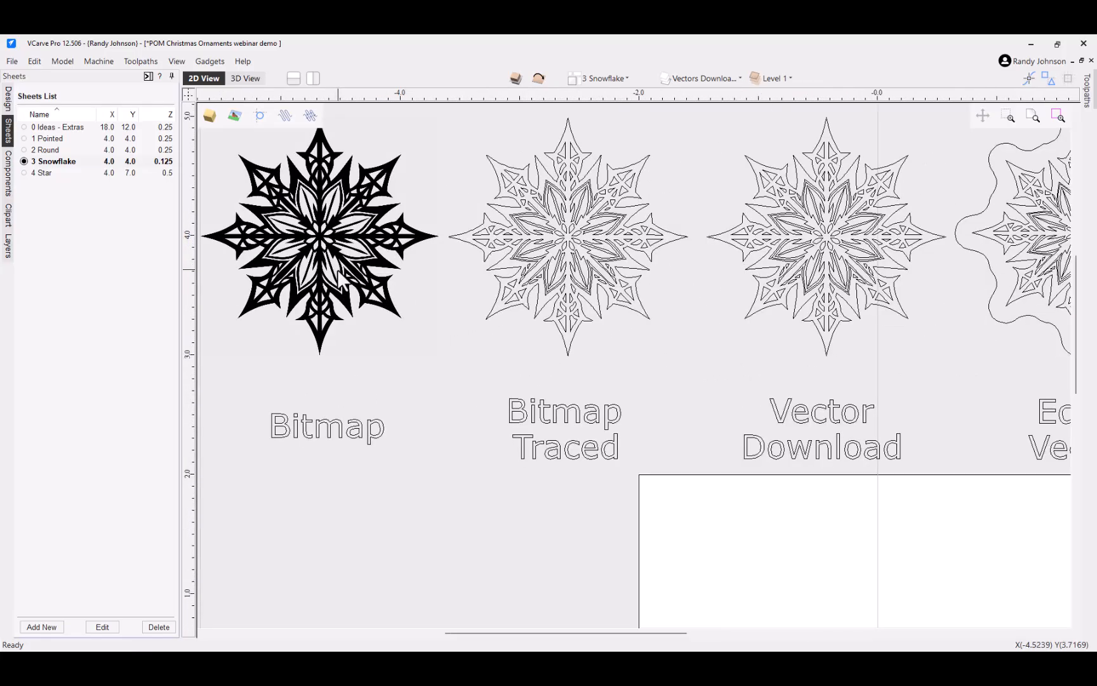
scroll(329, 298, down, 1)
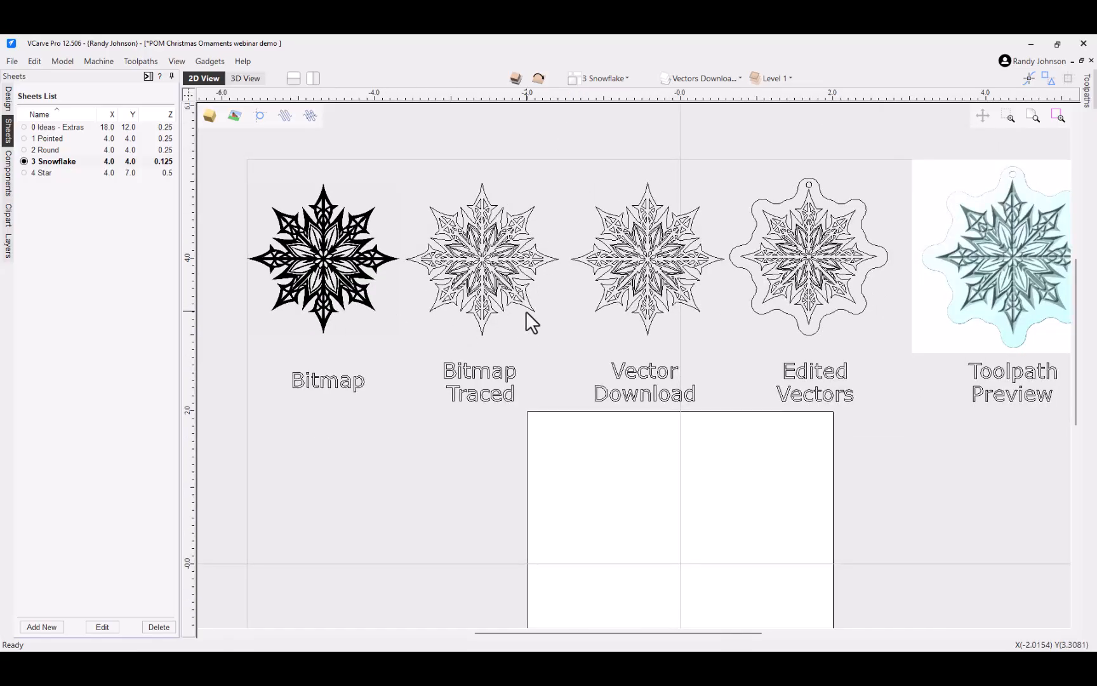
scroll(632, 298, up, 2)
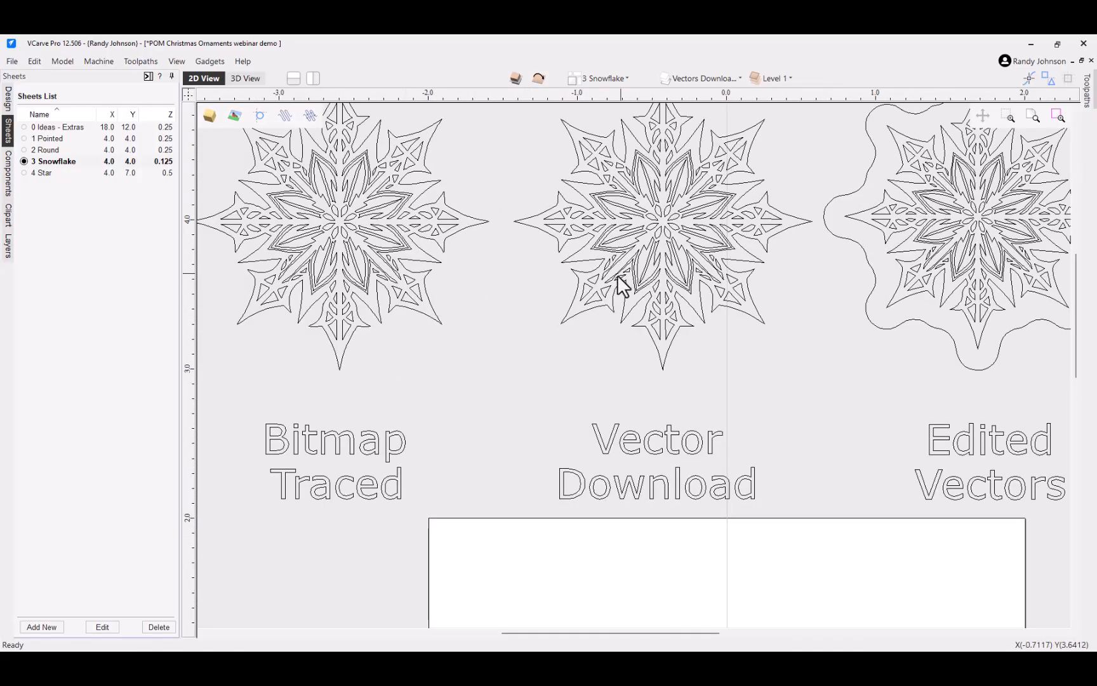
scroll(593, 277, down, 2)
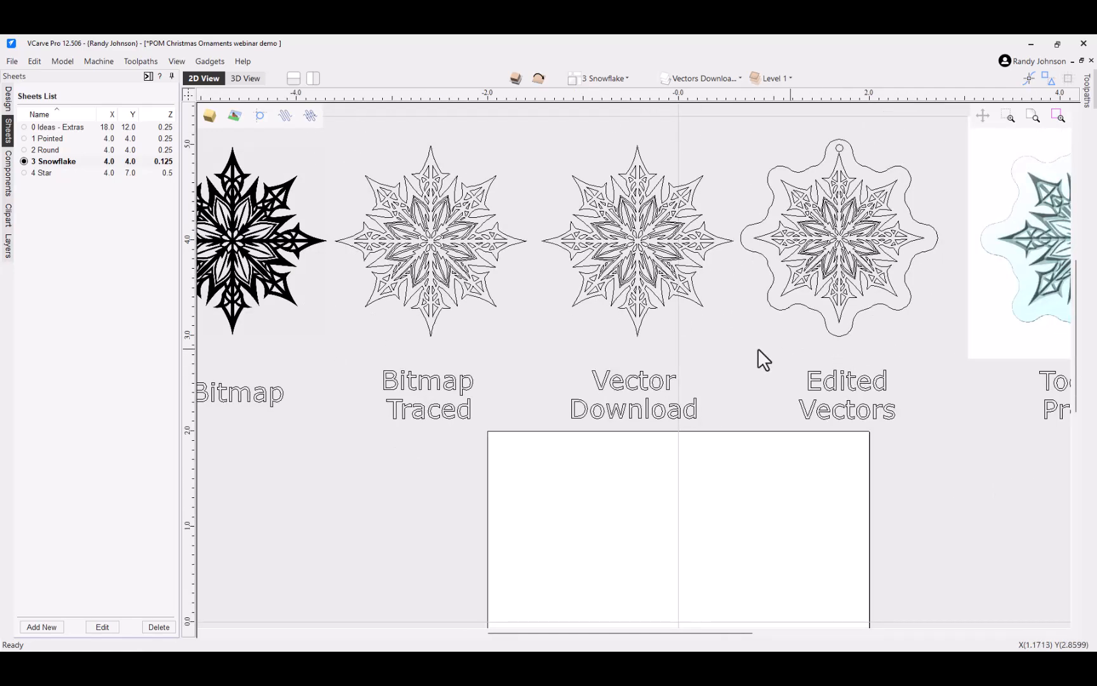
scroll(635, 343, down, 1)
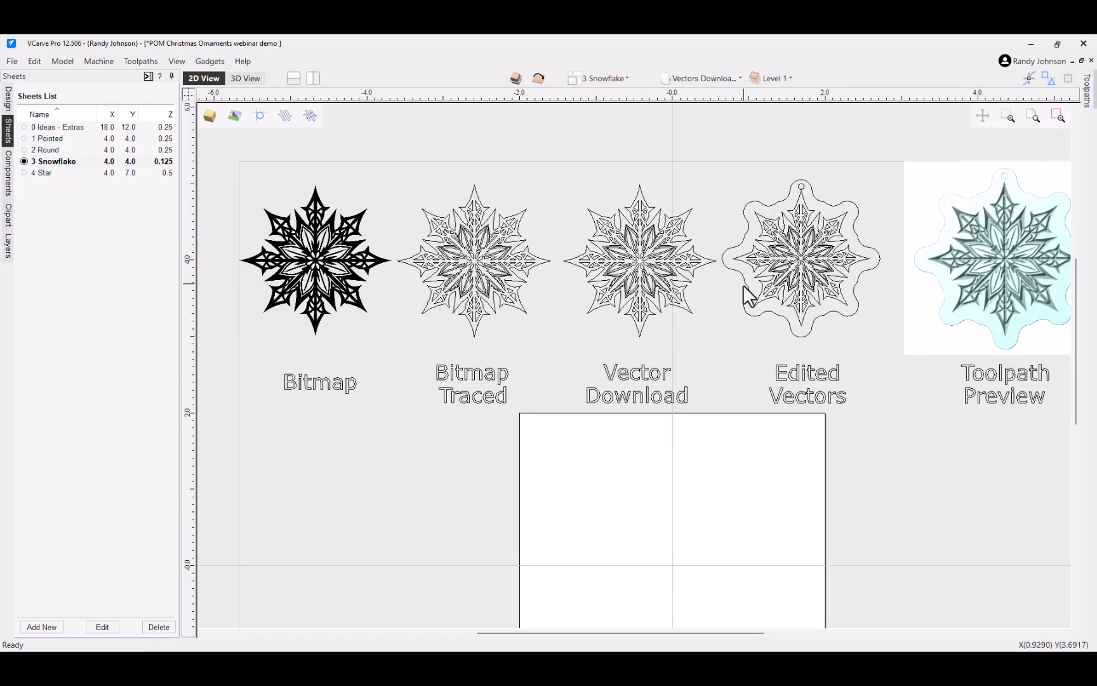
middle_drag(740, 310, 632, 323)
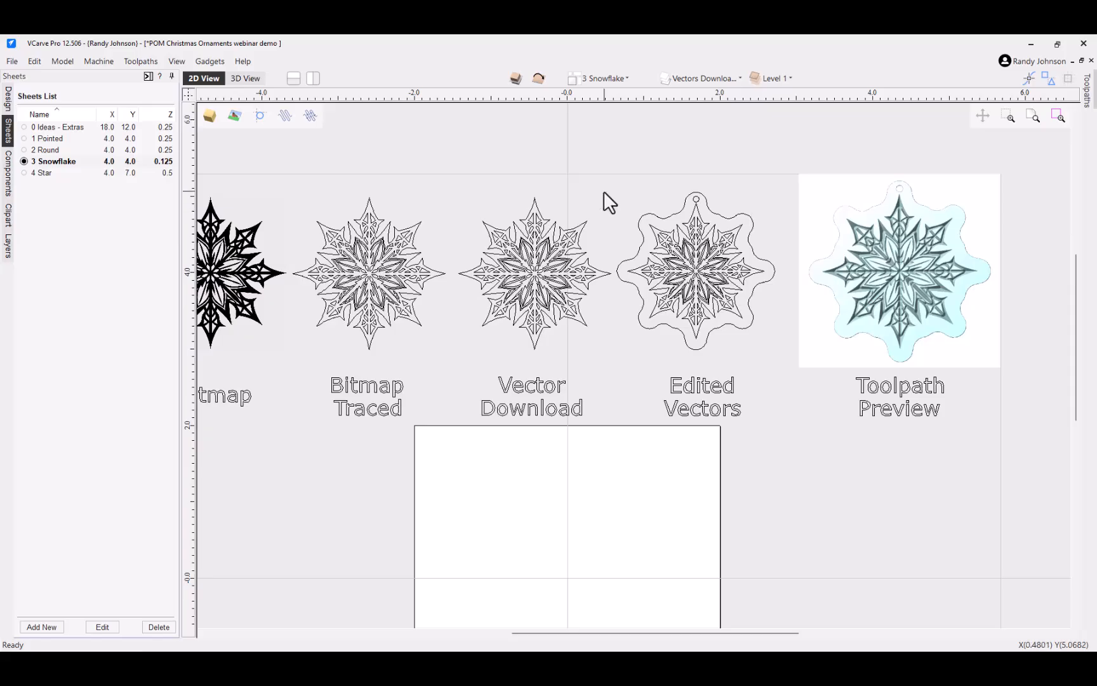
scroll(611, 203, down, 1)
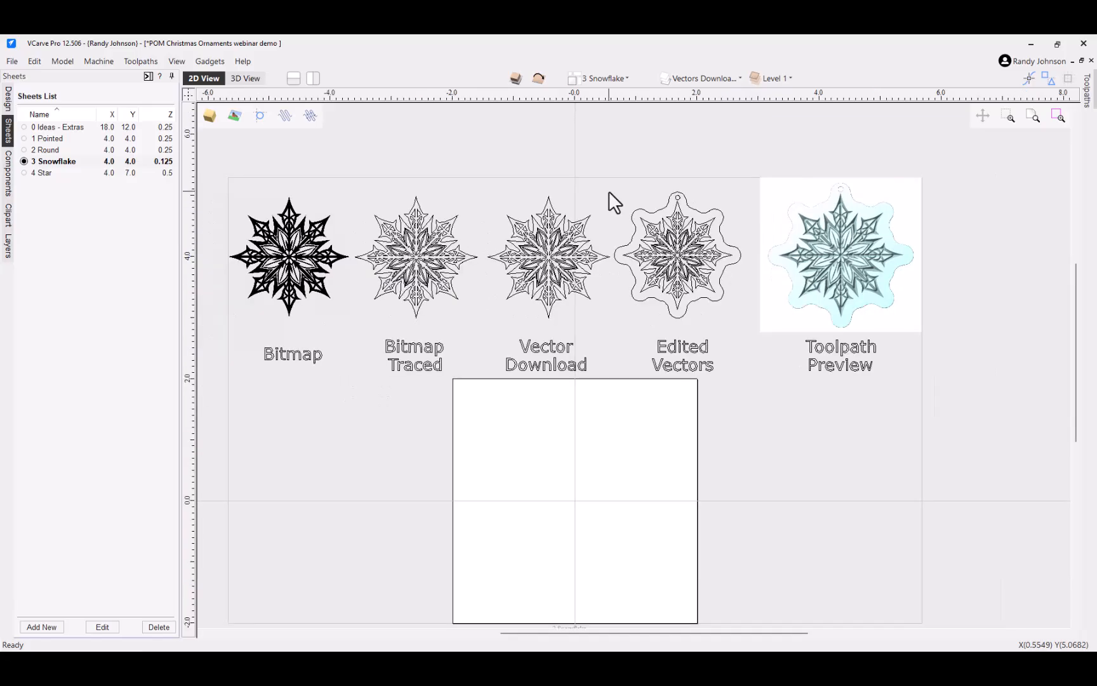
Step: Compare the node density of the bitmap-traced and downloaded snowflakes in node editing mode
click(8, 101)
drag(347, 184, 616, 327)
right_click(544, 269)
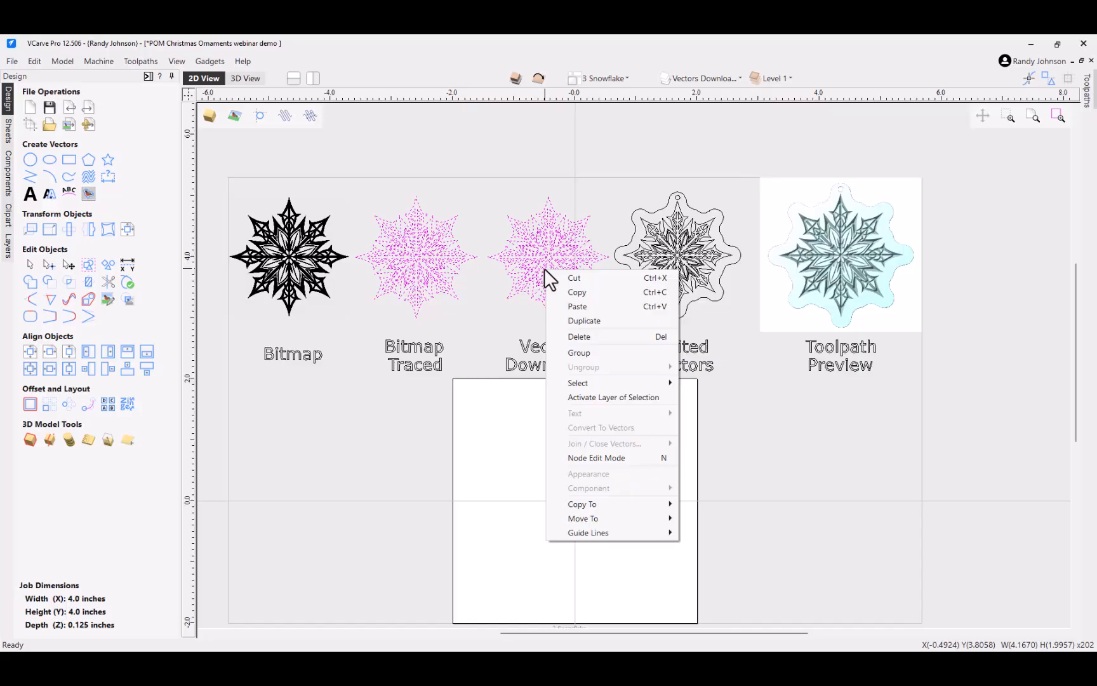
click(614, 455)
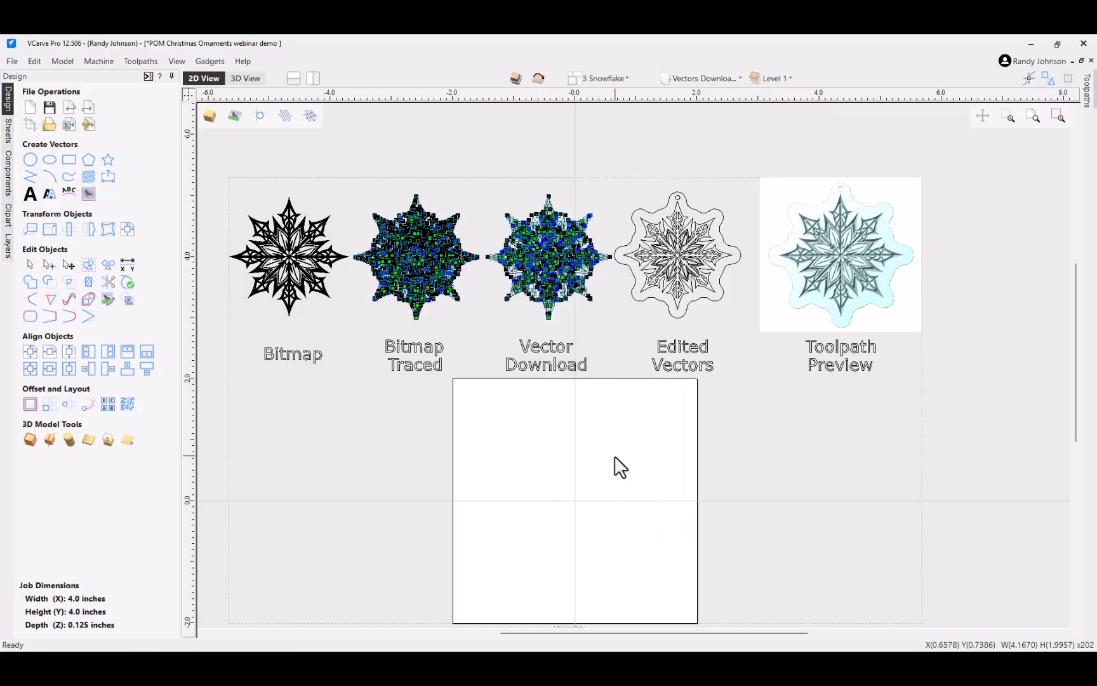
scroll(475, 299, up, 2)
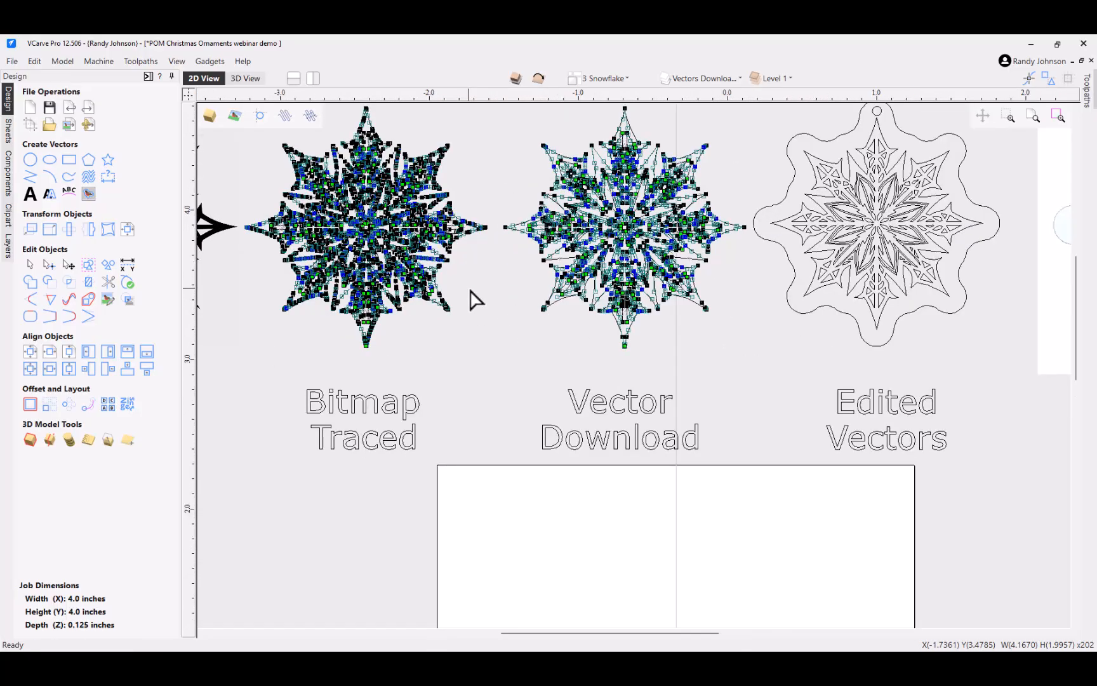
scroll(475, 299, up, 1)
middle_drag(476, 299, 580, 408)
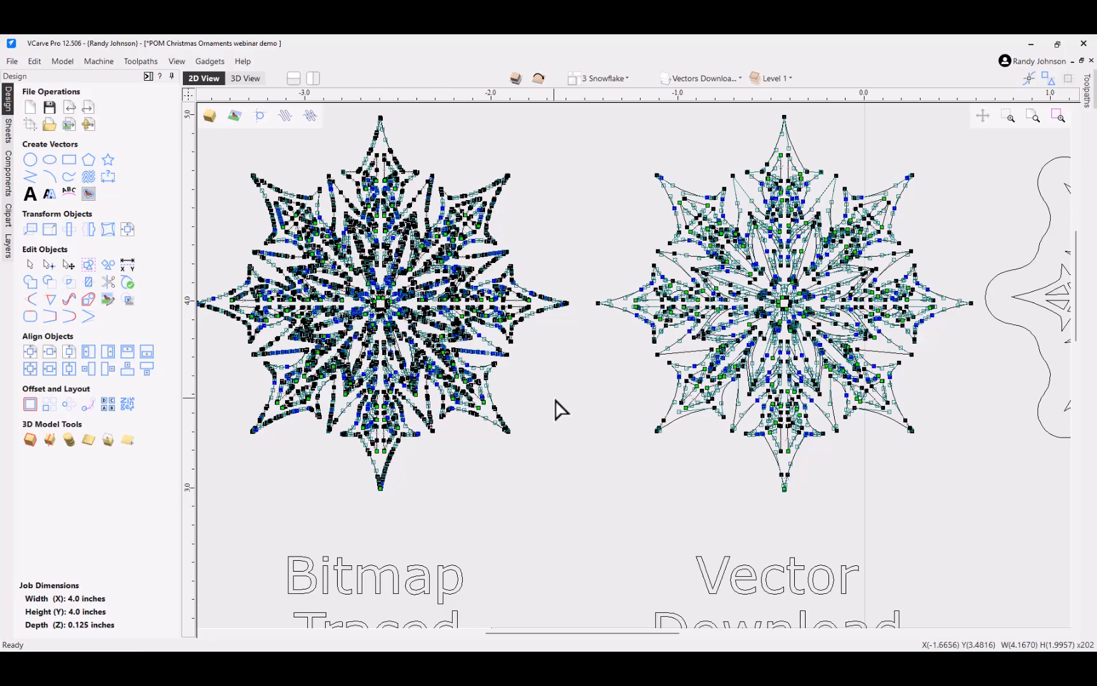
key(Escape)
scroll(558, 406, down, 3)
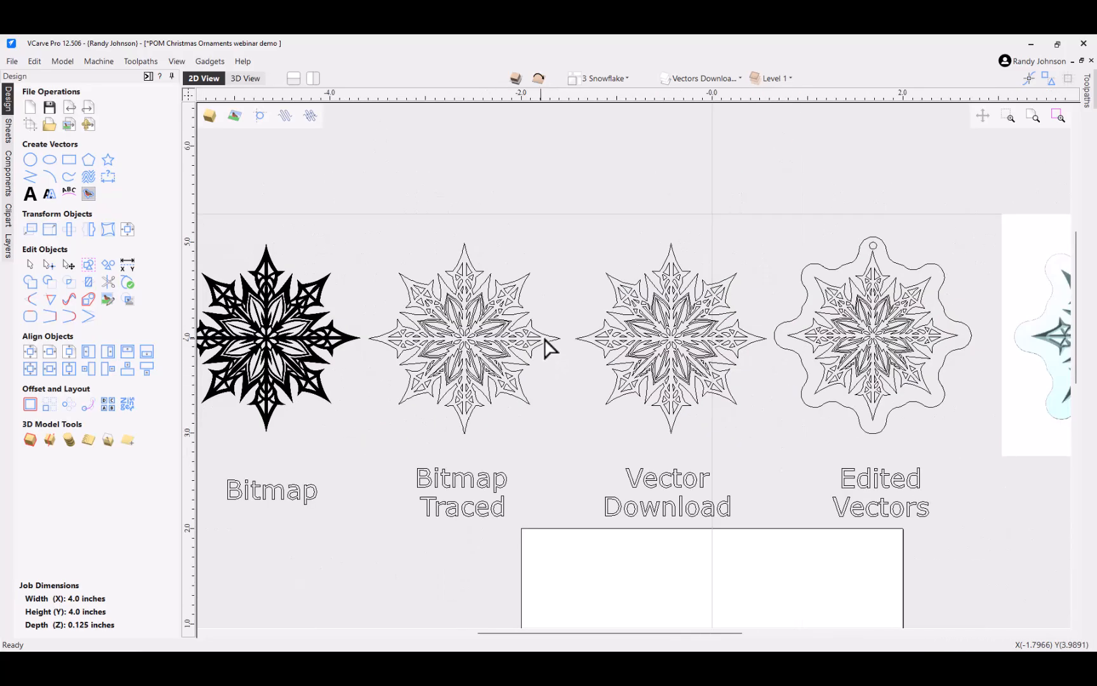
Step: Place a copy of the Vector Download snowflake on the material and center it there
drag(772, 433, 779, 460)
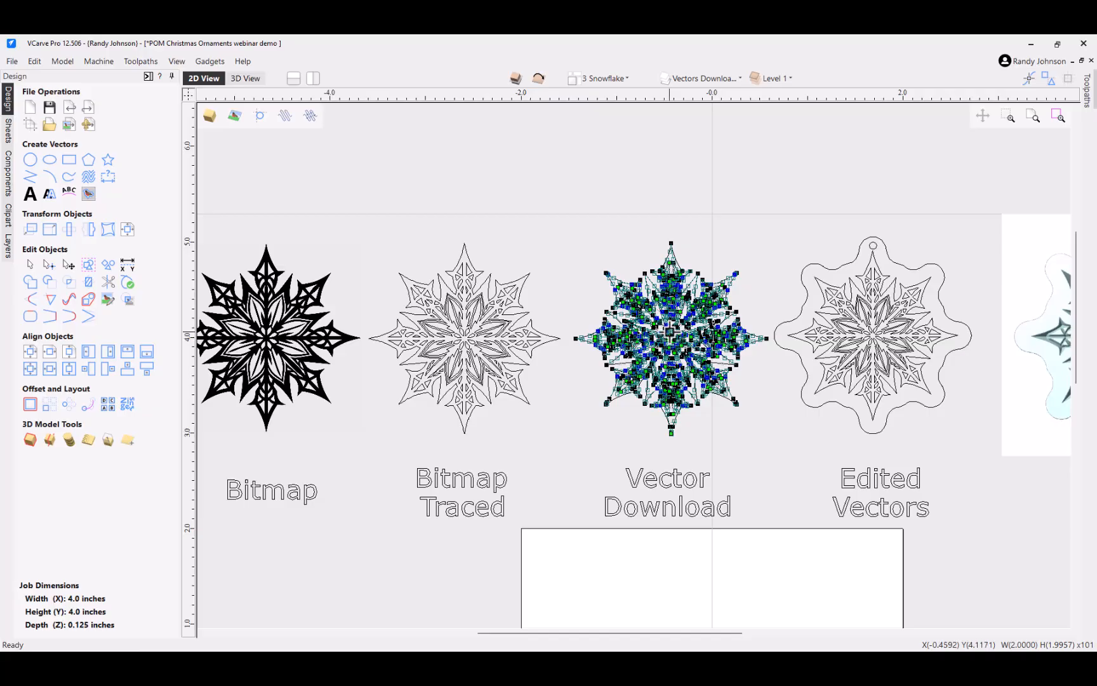
key(n)
scroll(668, 332, down, 3)
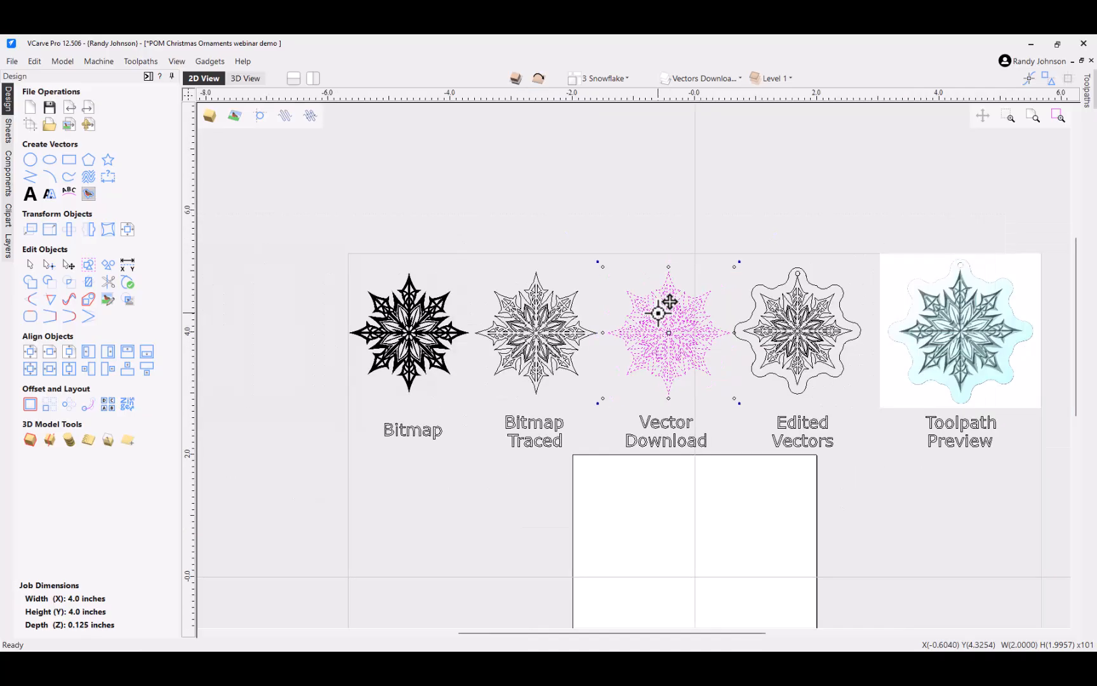
drag(672, 316, 693, 522)
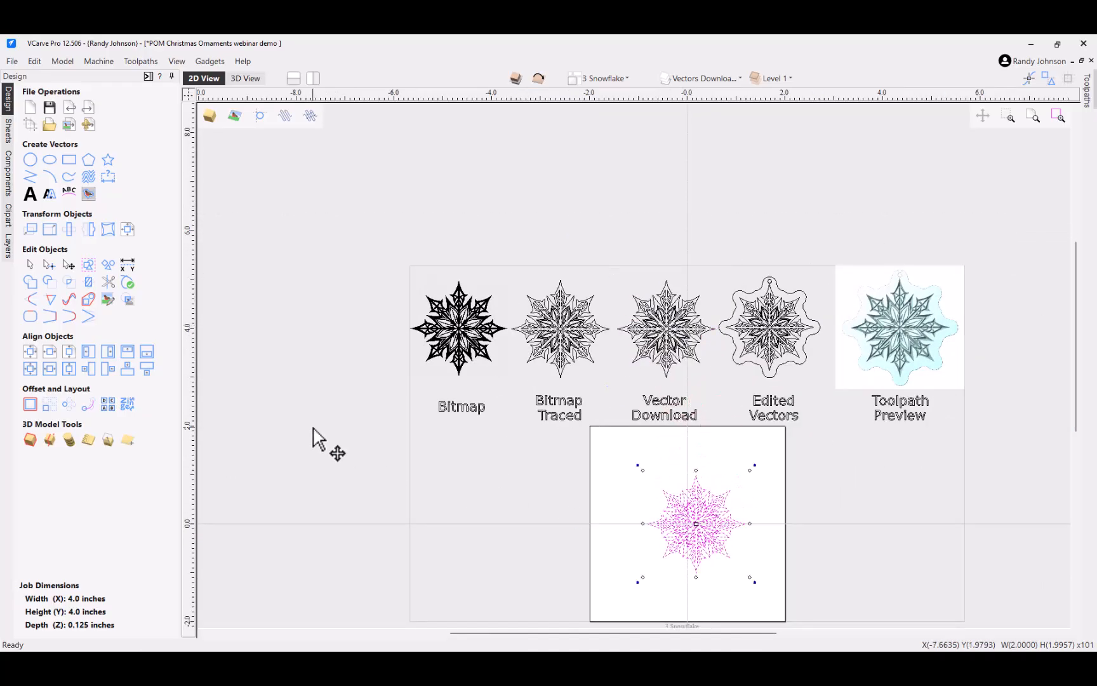
click(30, 352)
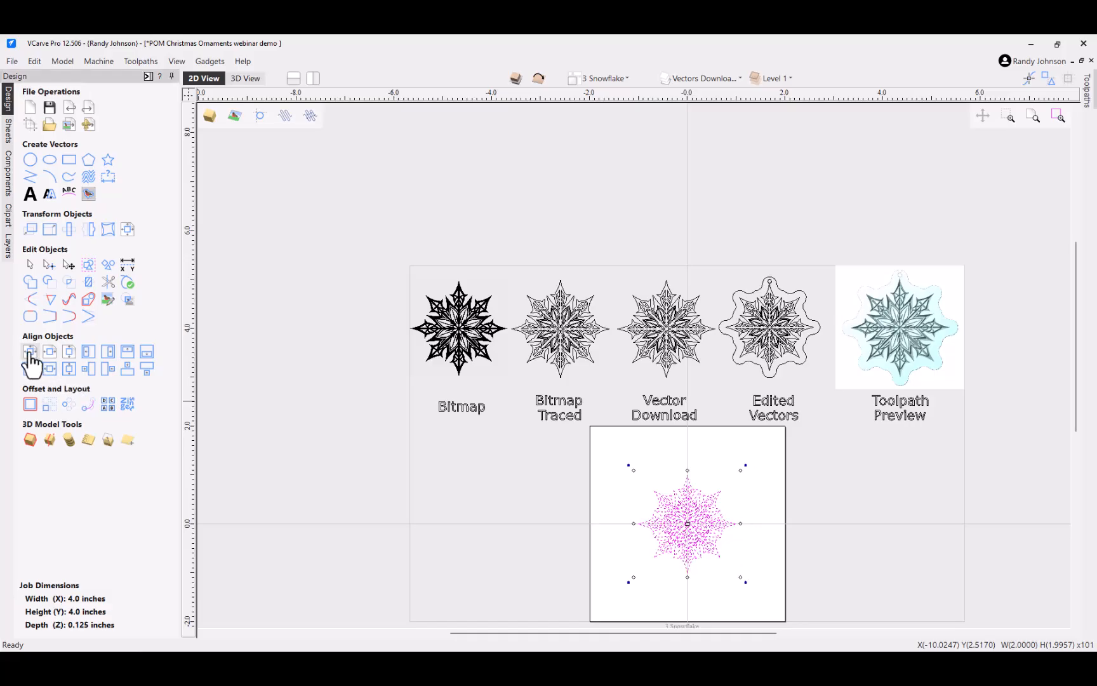
Step: Scale the copied snowflake proportionally to 3 inches wide with linked X and Y
click(49, 231)
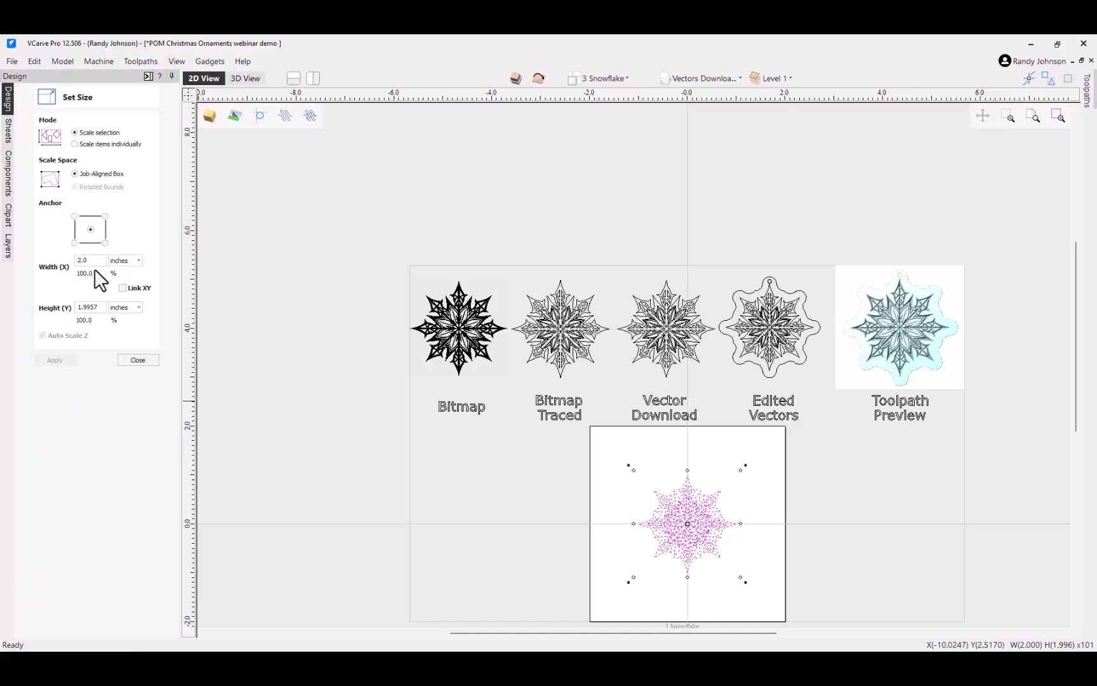
click(123, 288)
double_click(86, 260)
text(3)
click(56, 361)
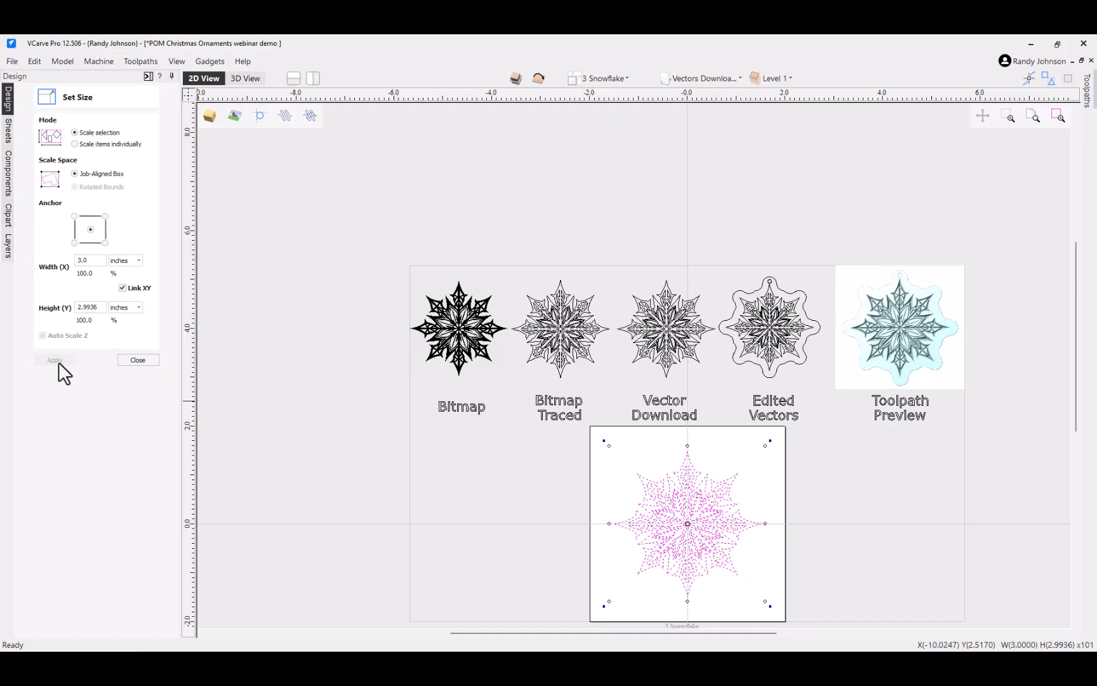
click(127, 360)
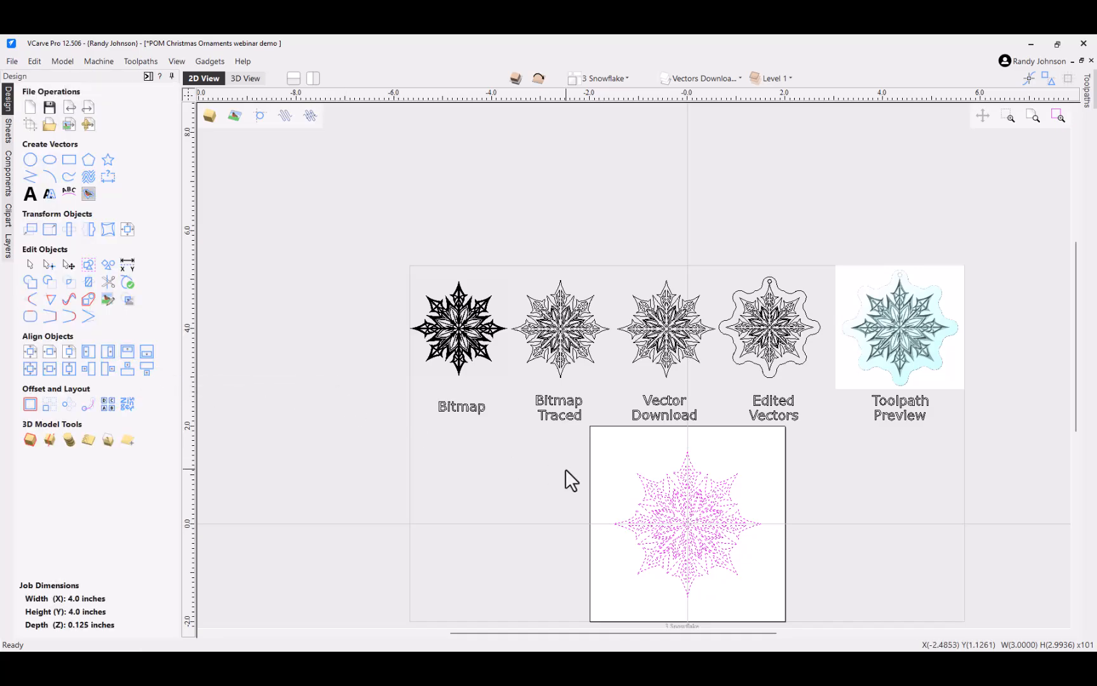
Step: Check the snowflake sheet for open vectors by selecting all open ones
right_click(672, 481)
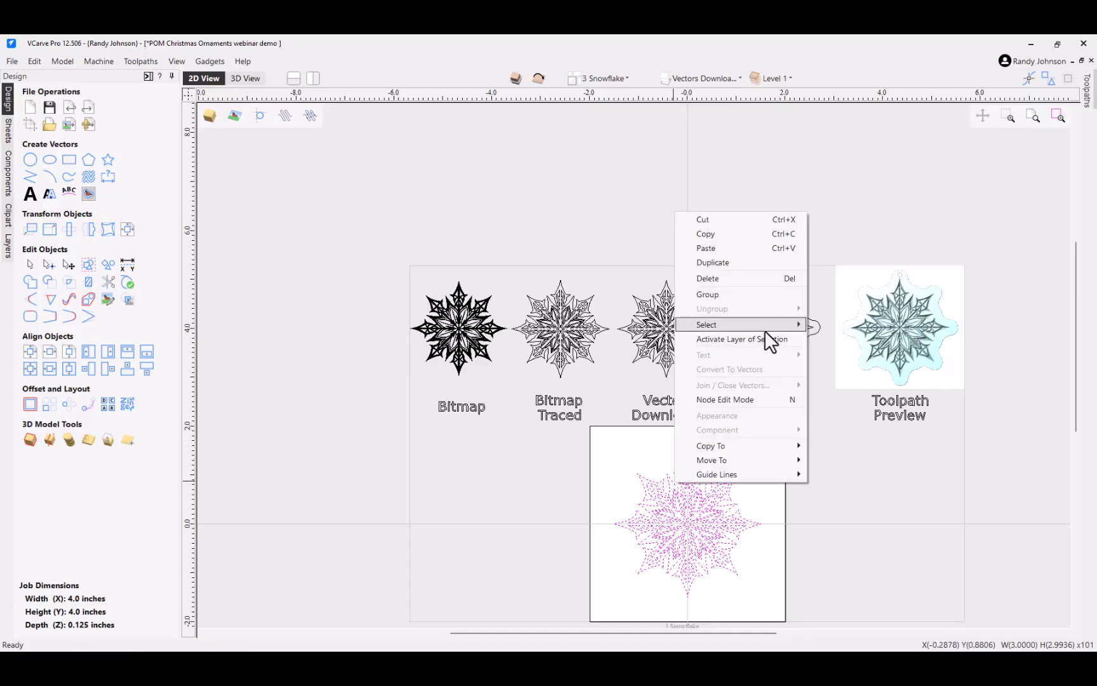
mouse_move(766, 331)
mouse_move(873, 386)
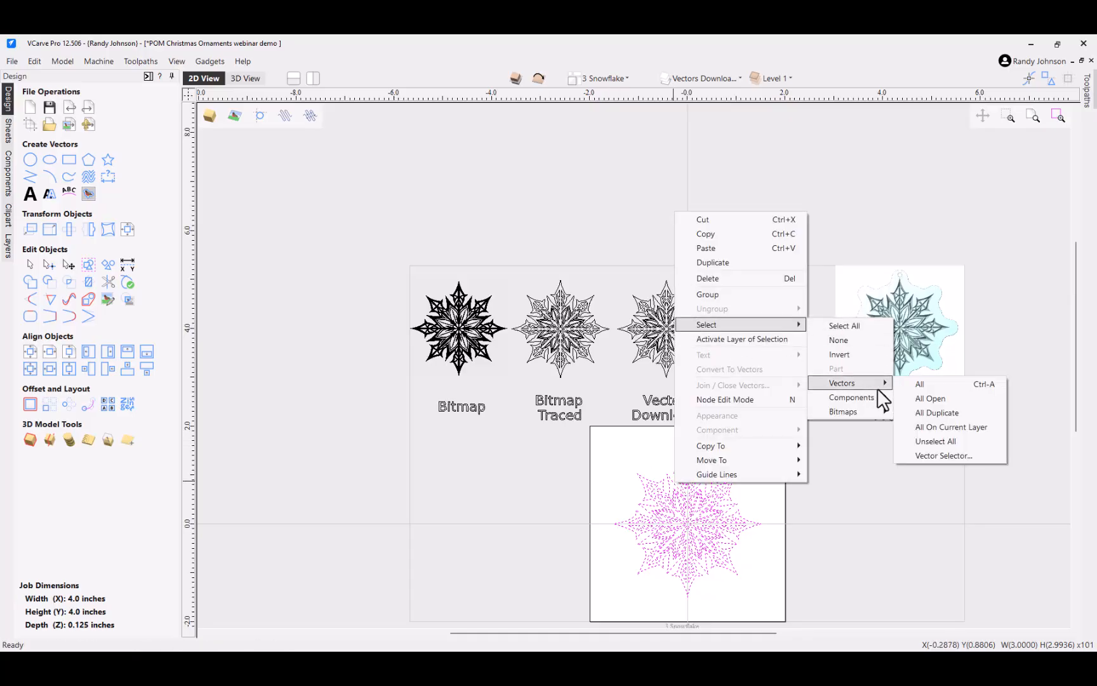
click(943, 399)
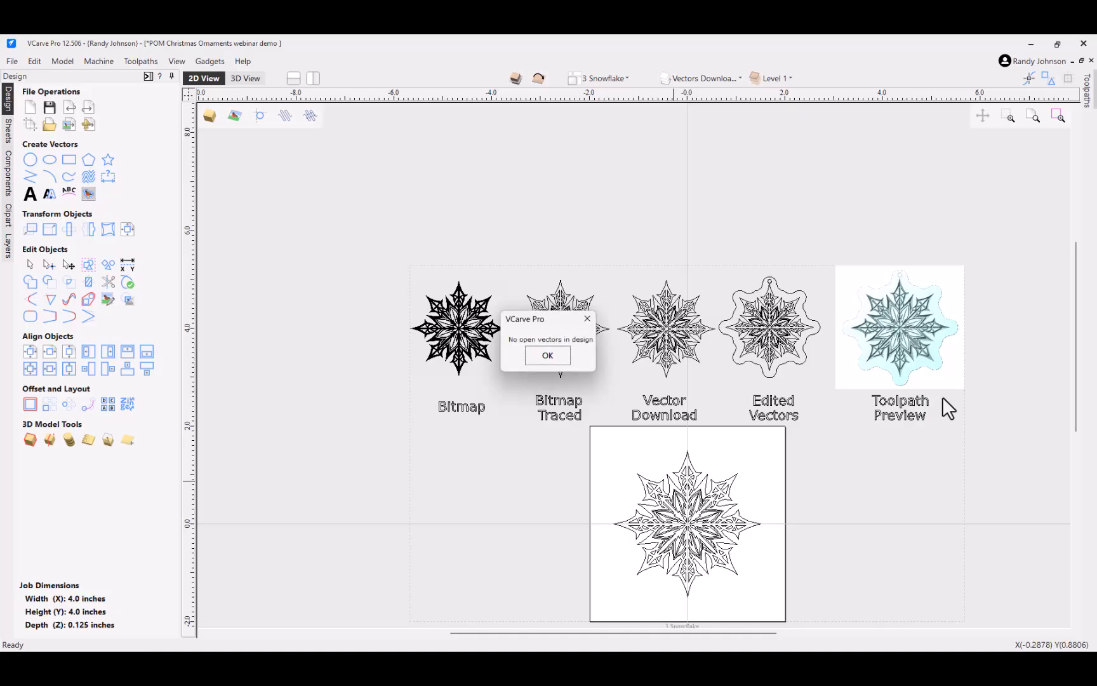
click(548, 355)
Step: Check the snowflake sheet for duplicate vectors by selecting all duplicates
right_click(685, 476)
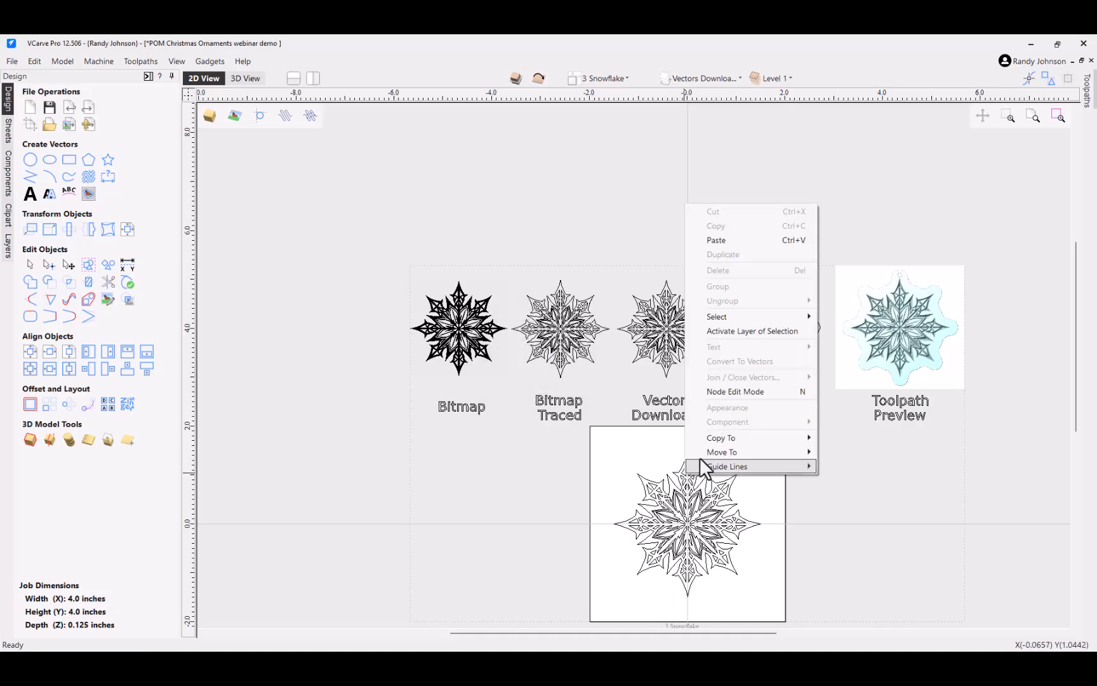
mouse_move(724, 321)
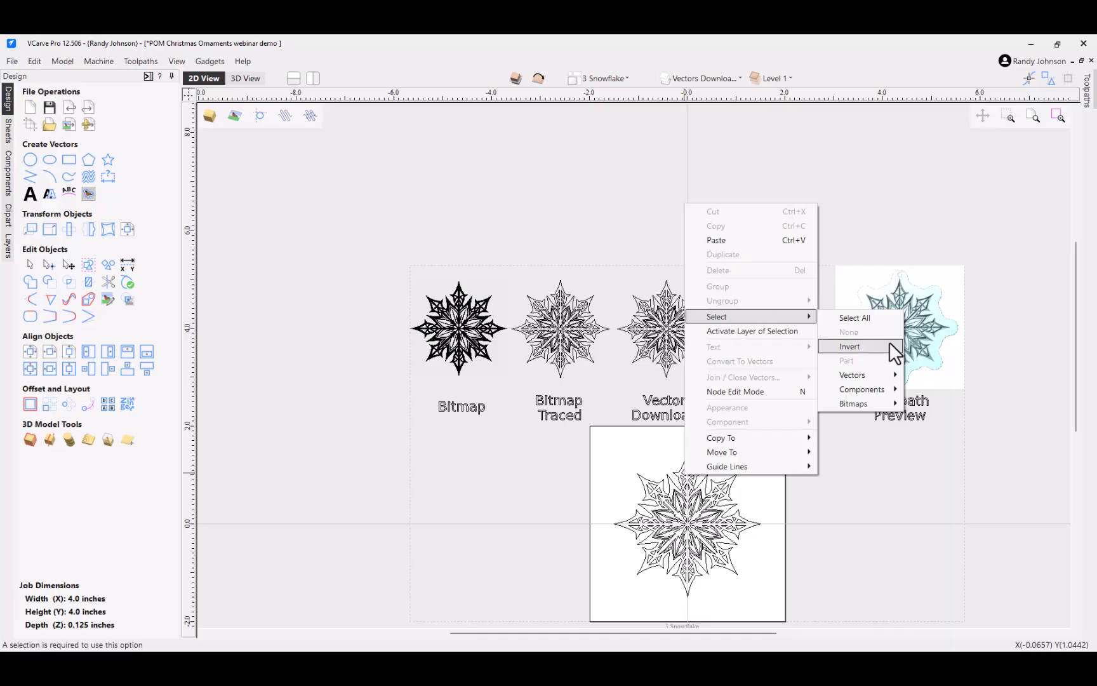
mouse_move(874, 374)
click(944, 402)
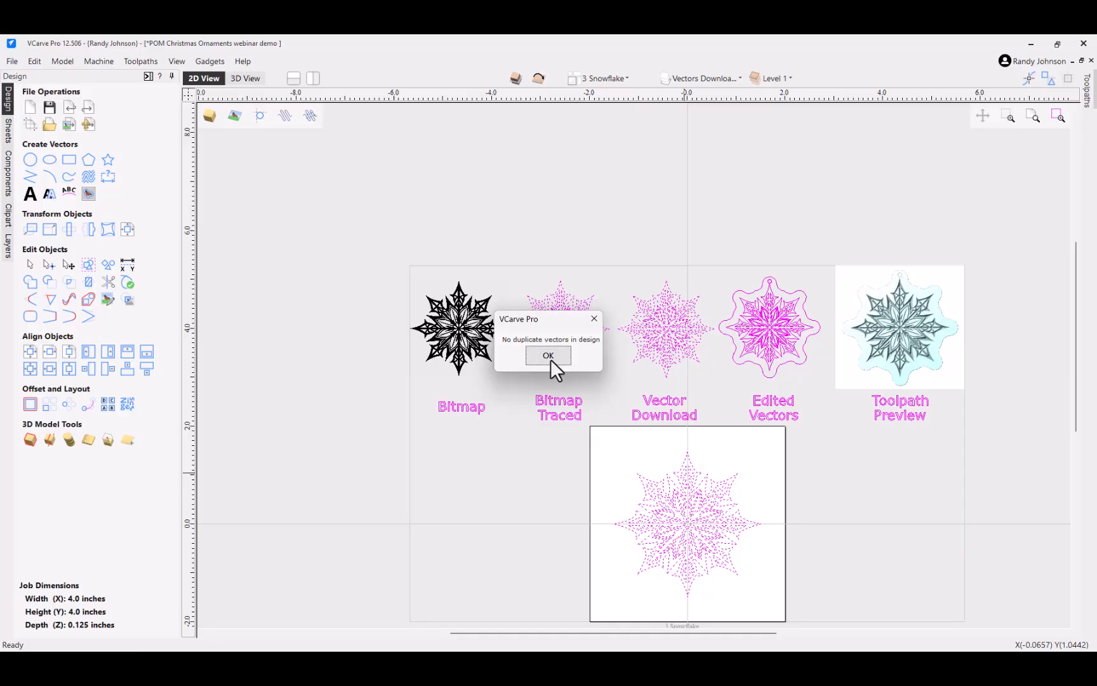
click(548, 355)
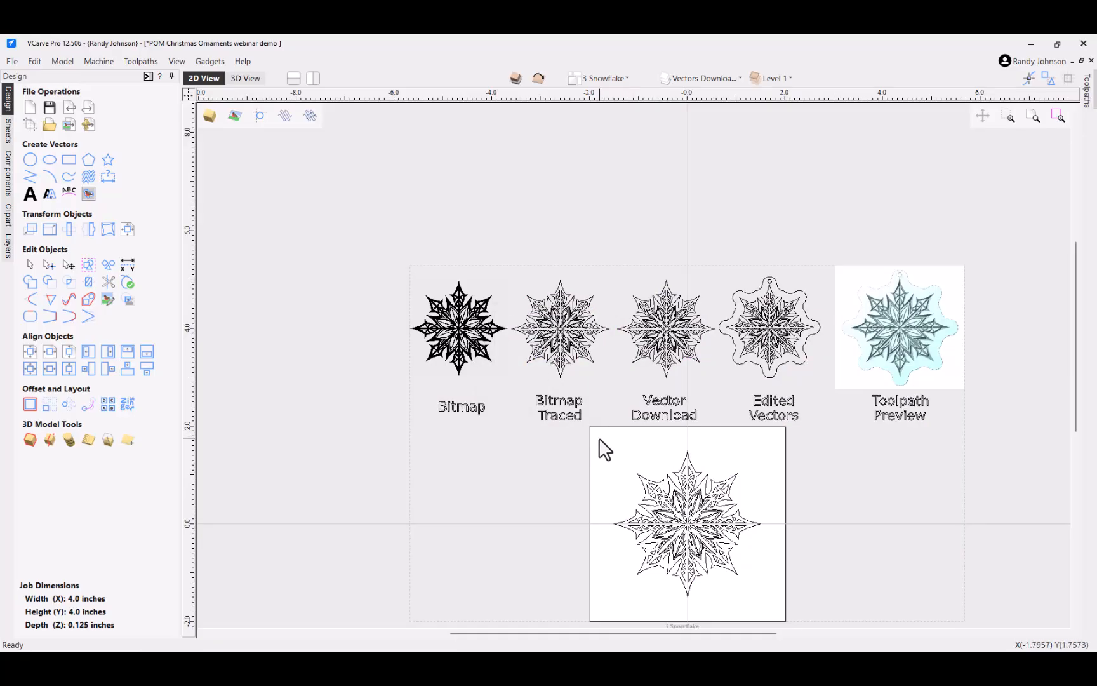
Step: Run the Vector Validator with V-Carving Mode on the large snowflake and inspect the marked issues
drag(794, 606, 805, 615)
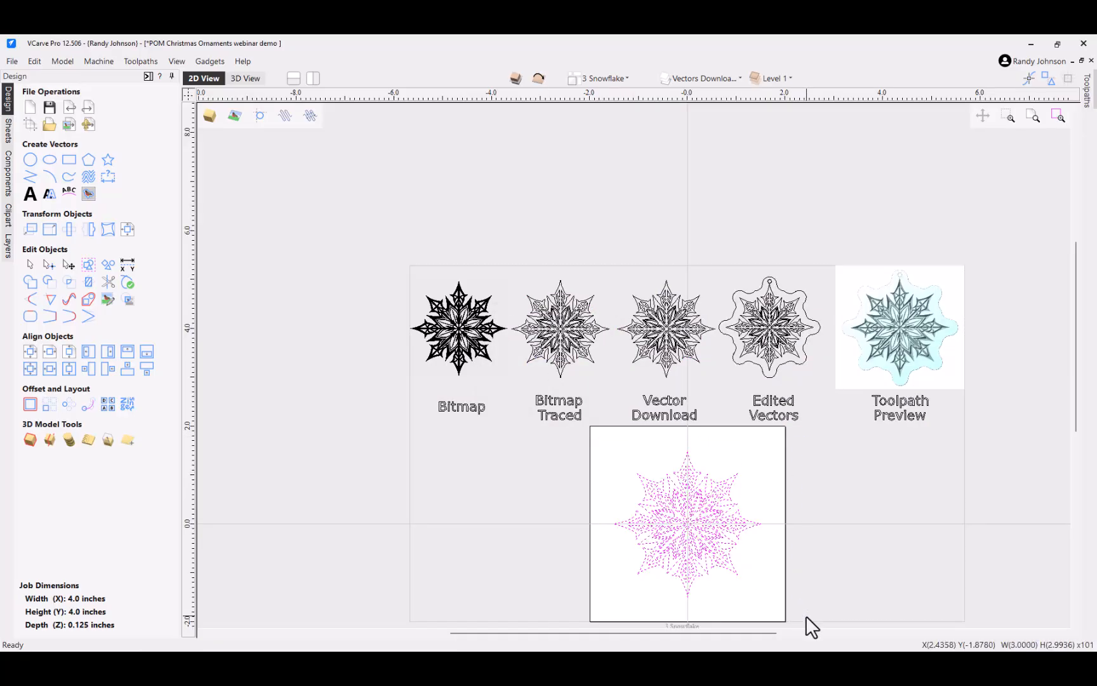
click(128, 283)
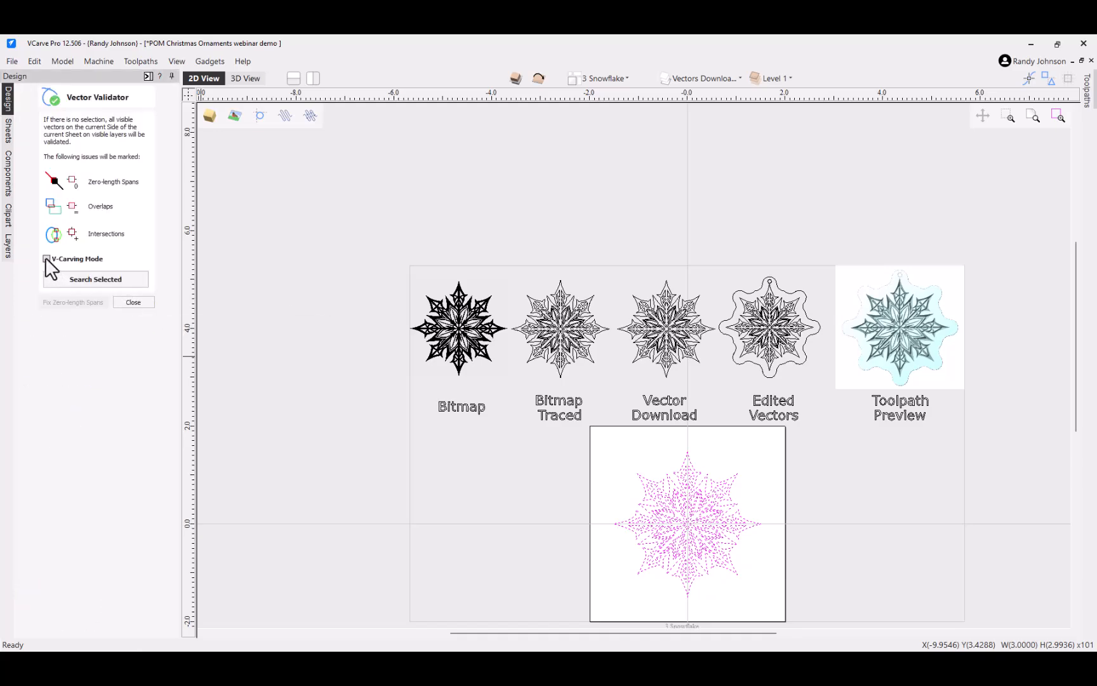
click(94, 279)
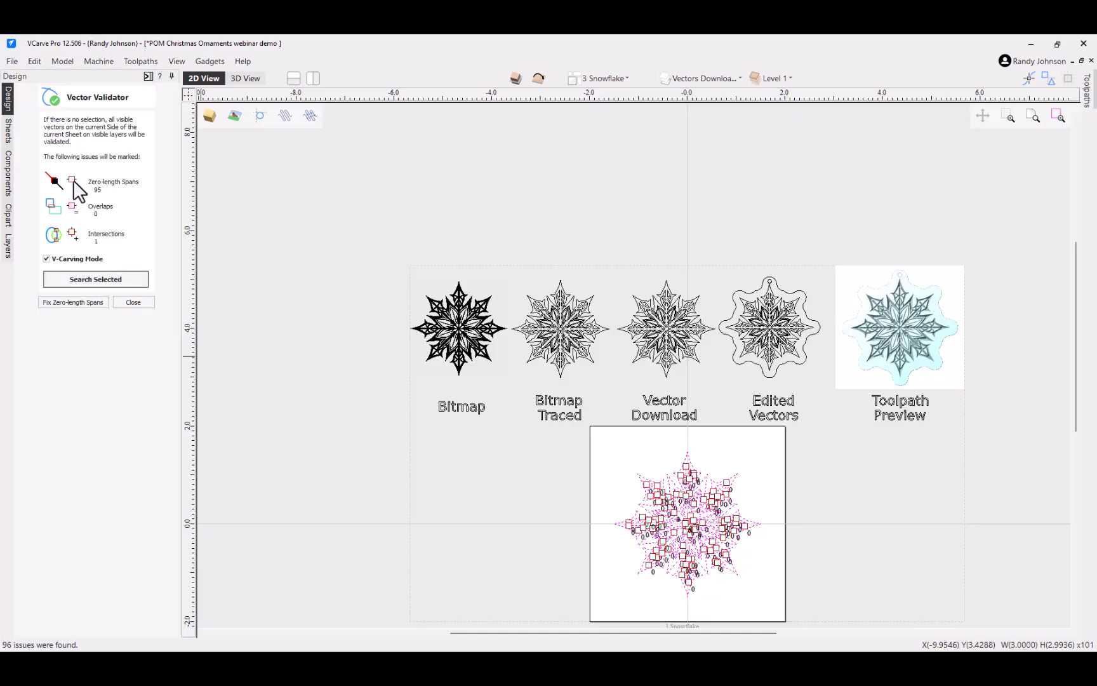
click(711, 602)
scroll(714, 600, up, 3)
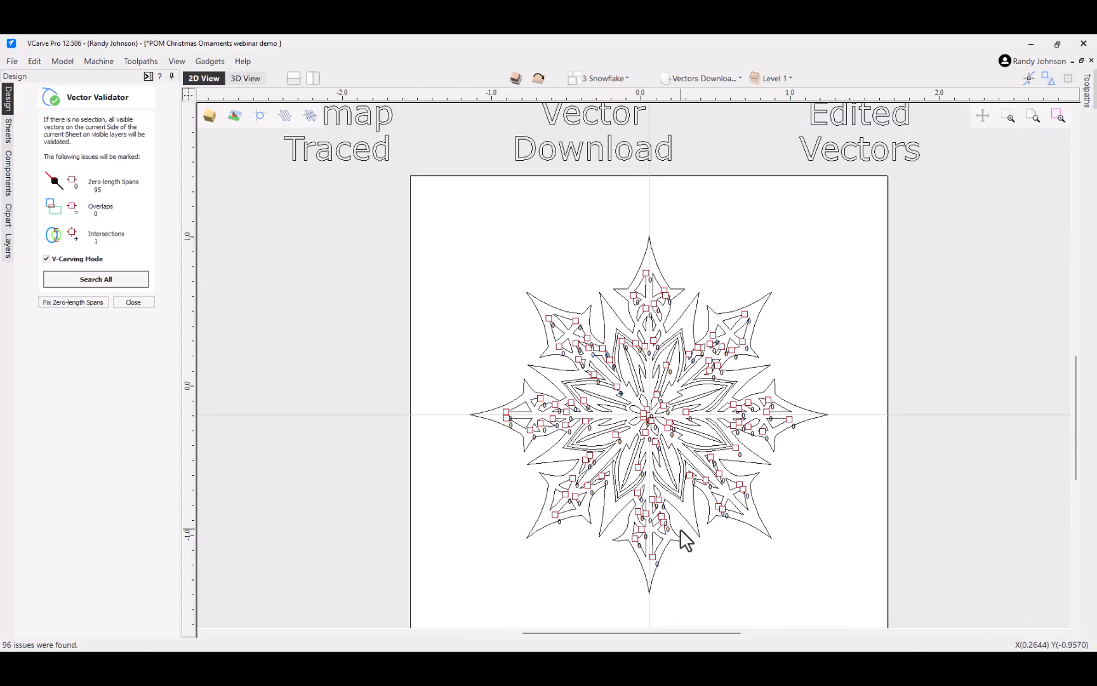
scroll(678, 534, up, 1)
scroll(505, 324, down, 2)
Step: Reselect the entire large snowflake and fix its zero-length spans
drag(416, 273, 761, 523)
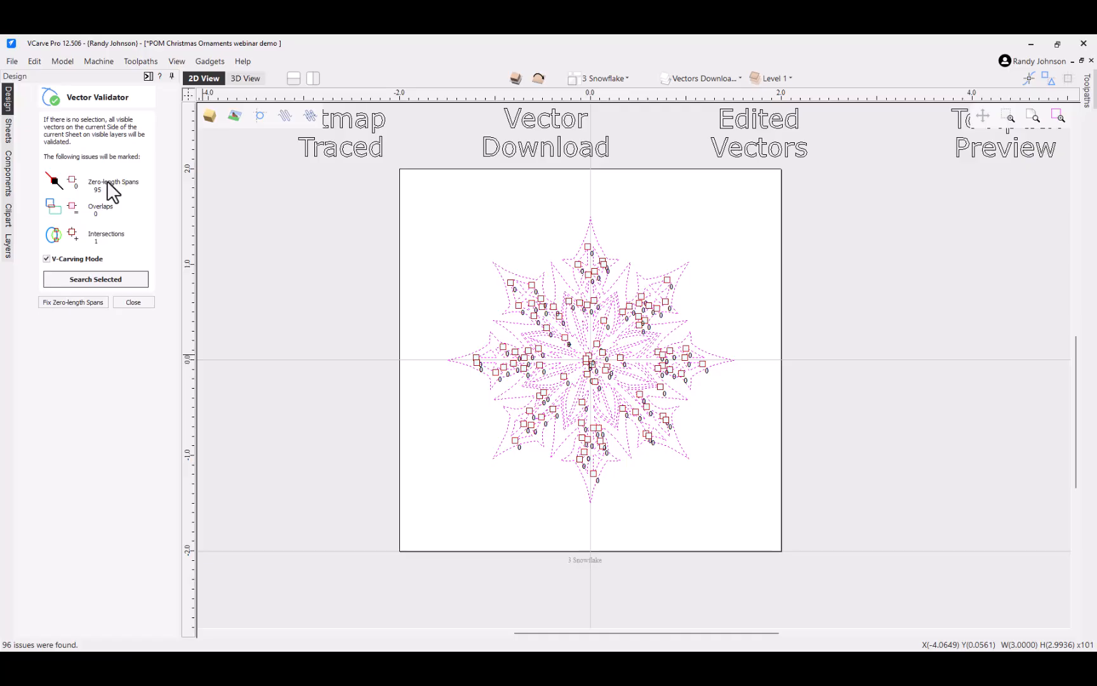
click(74, 302)
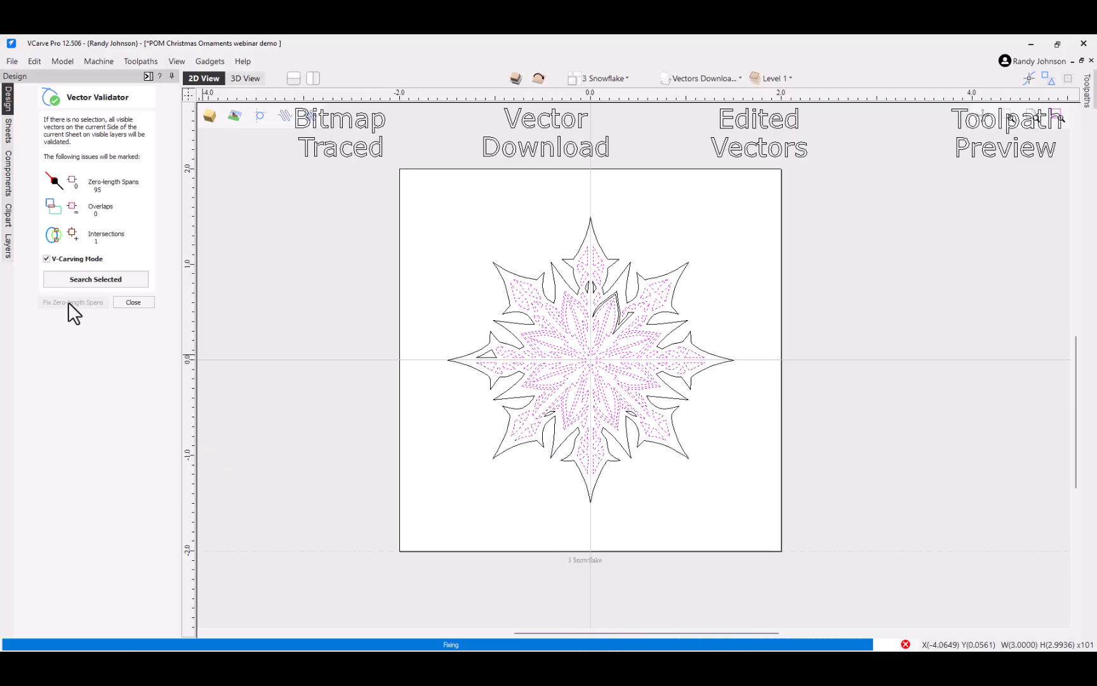
Step: Close the validator, offset the snowflake's outer contour outwards 0.2 inches with sharp offset corners, and inspect the offset around its bottom point
click(133, 302)
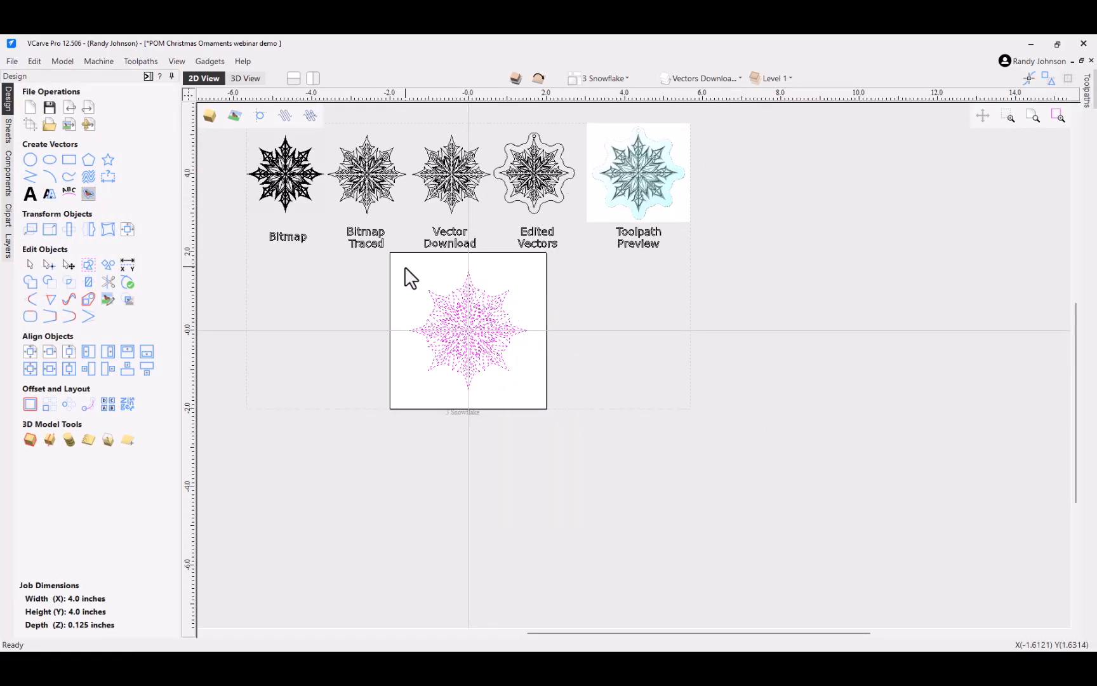
scroll(428, 272, up, 3)
click(539, 281)
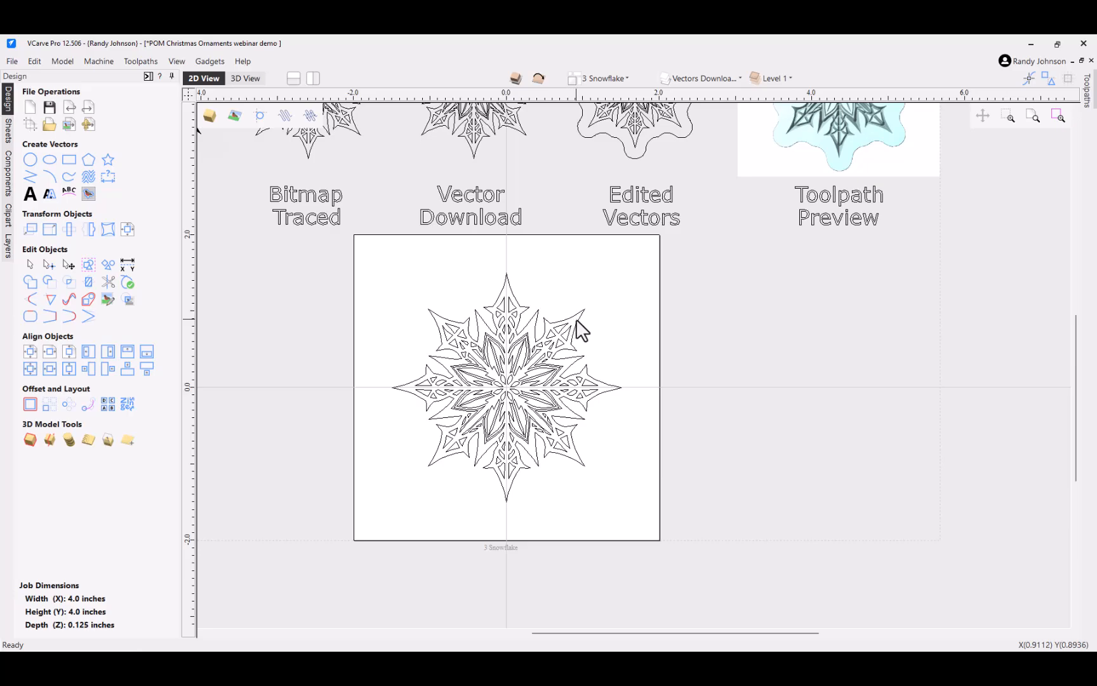
click(577, 320)
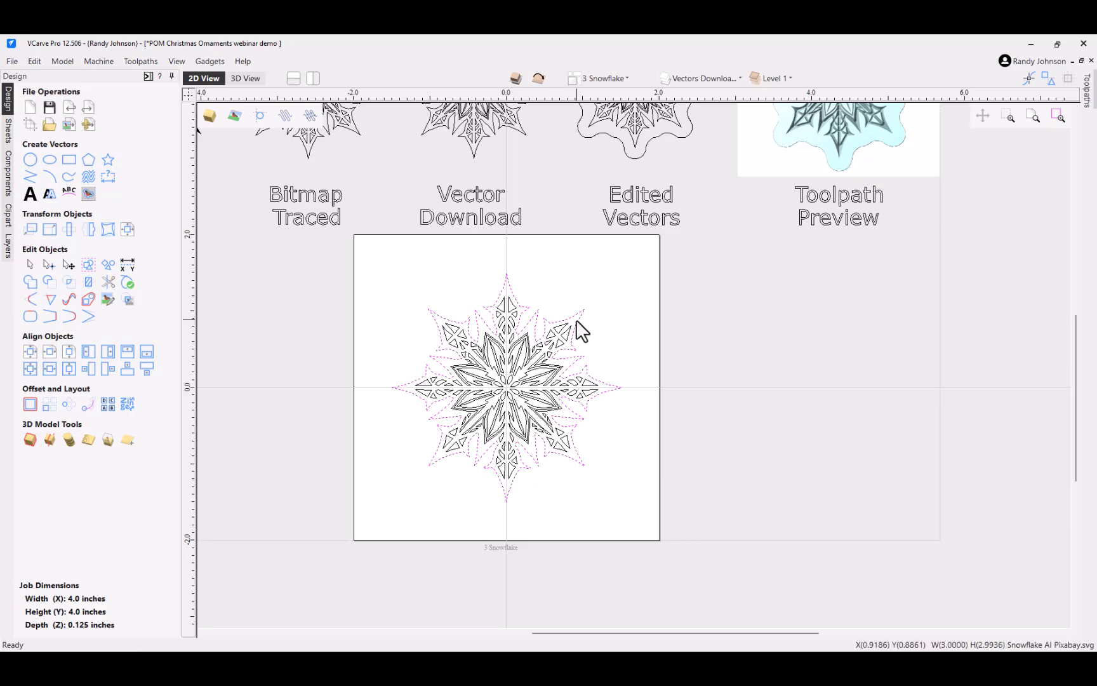
click(29, 406)
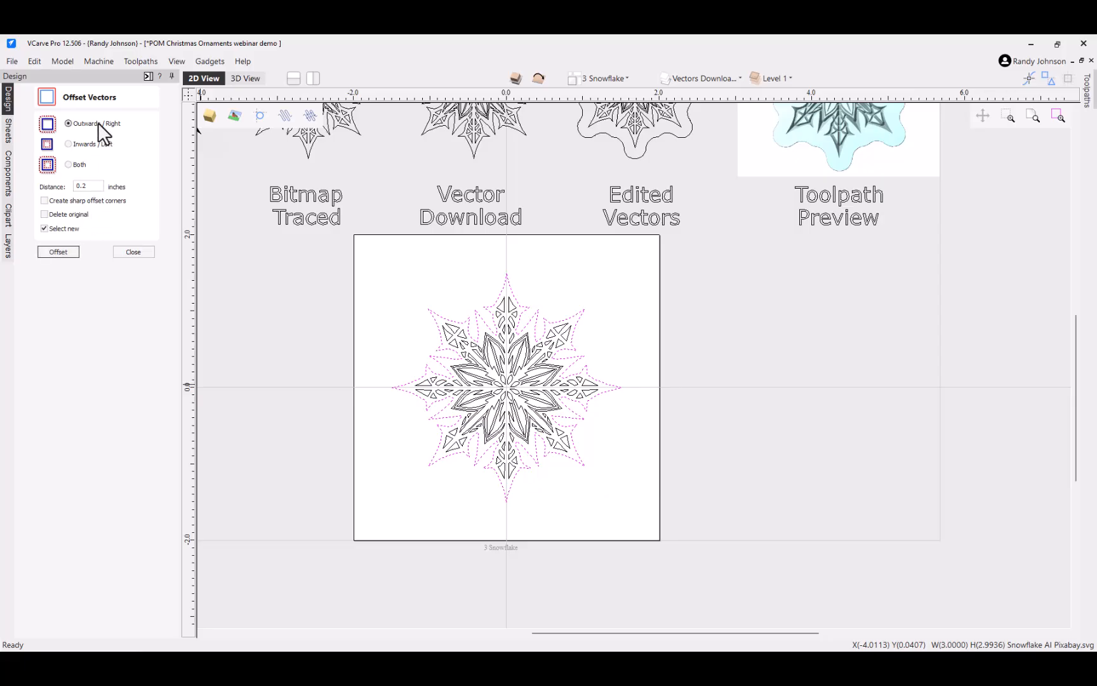
click(44, 200)
click(59, 252)
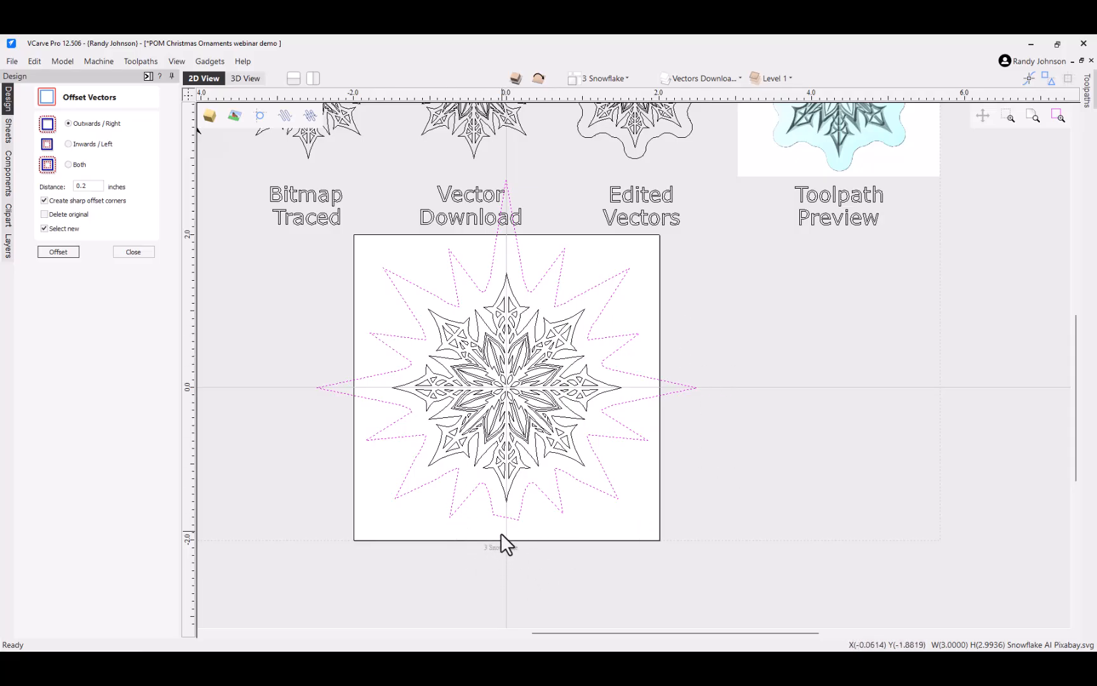
scroll(503, 535, up, 1)
scroll(502, 534, up, 2)
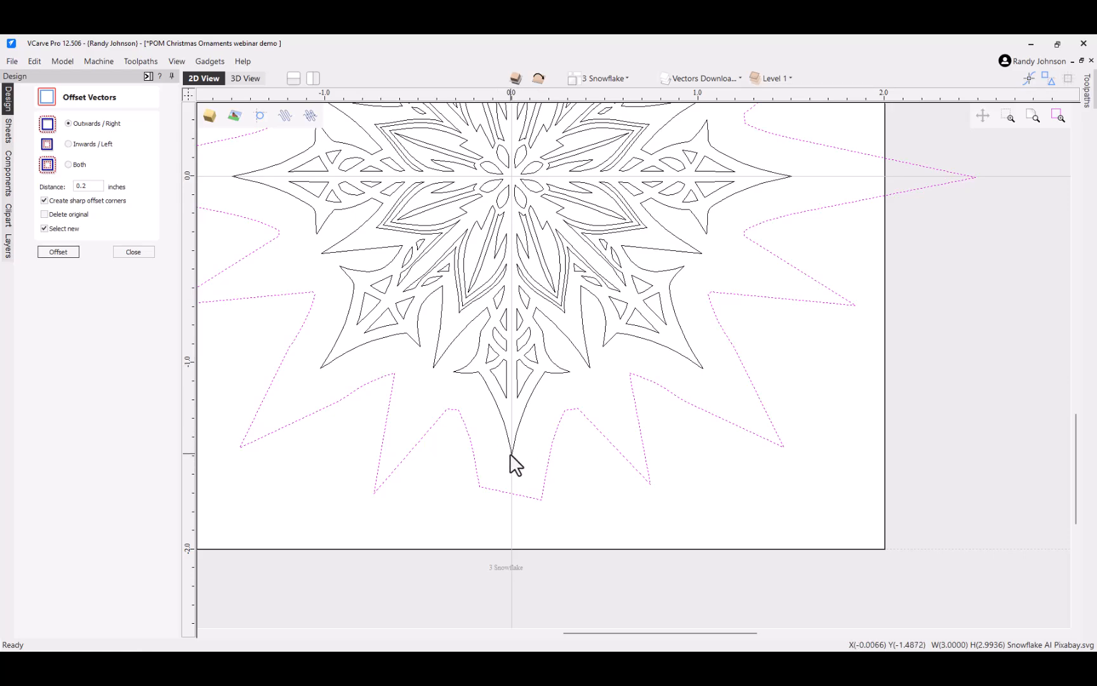
scroll(511, 455, down, 1)
scroll(510, 455, down, 1)
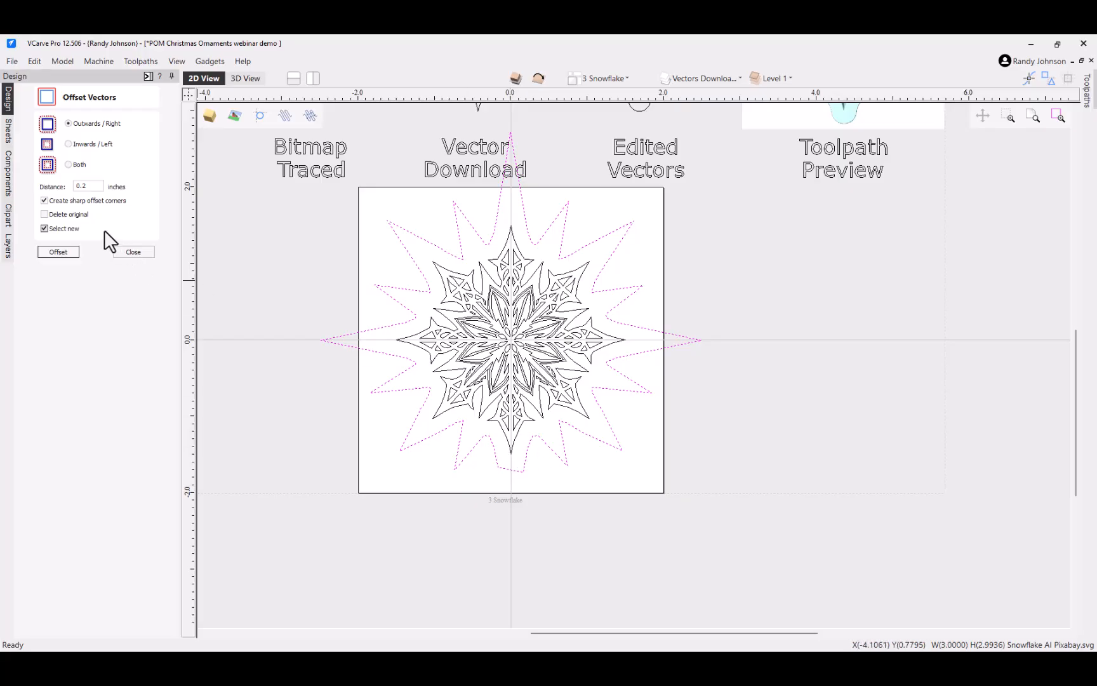
Step: Leave the offset tool and delete the sharp-cornered offset contour around the snowflake
click(137, 254)
click(506, 472)
scroll(506, 472, up, 3)
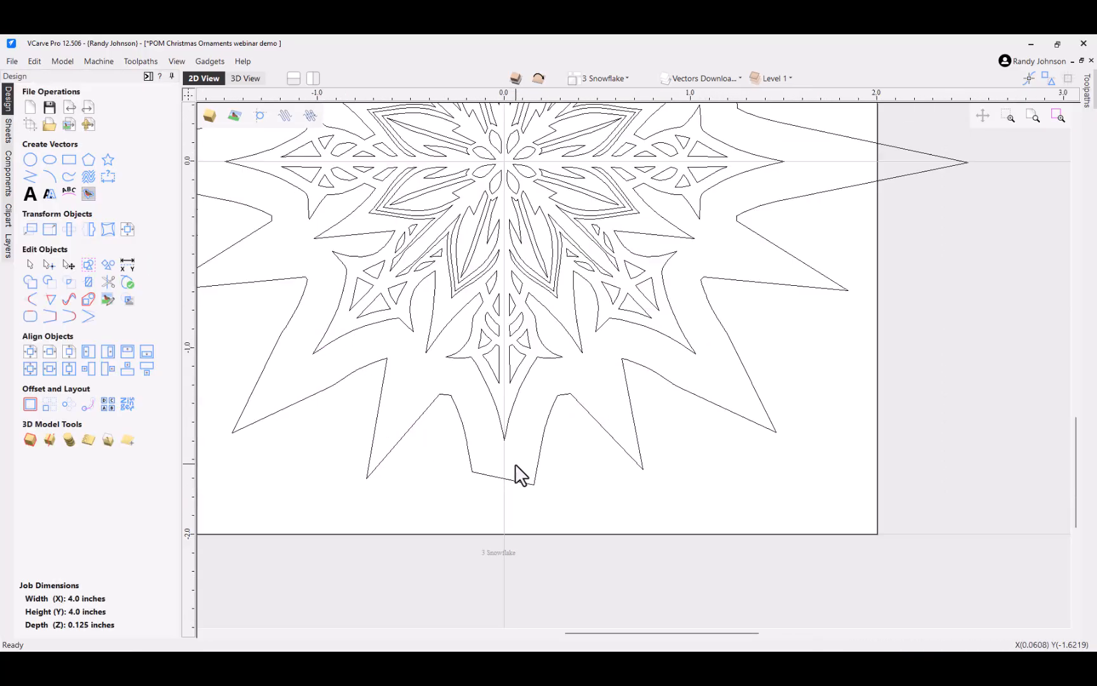
click(541, 445)
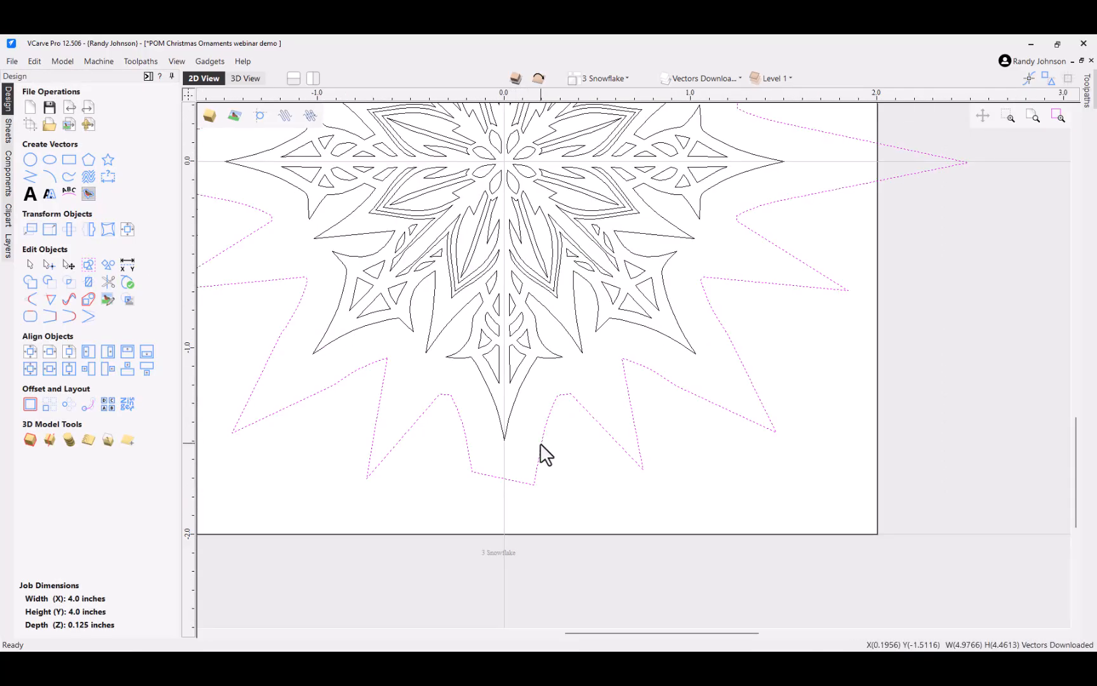
key(Delete)
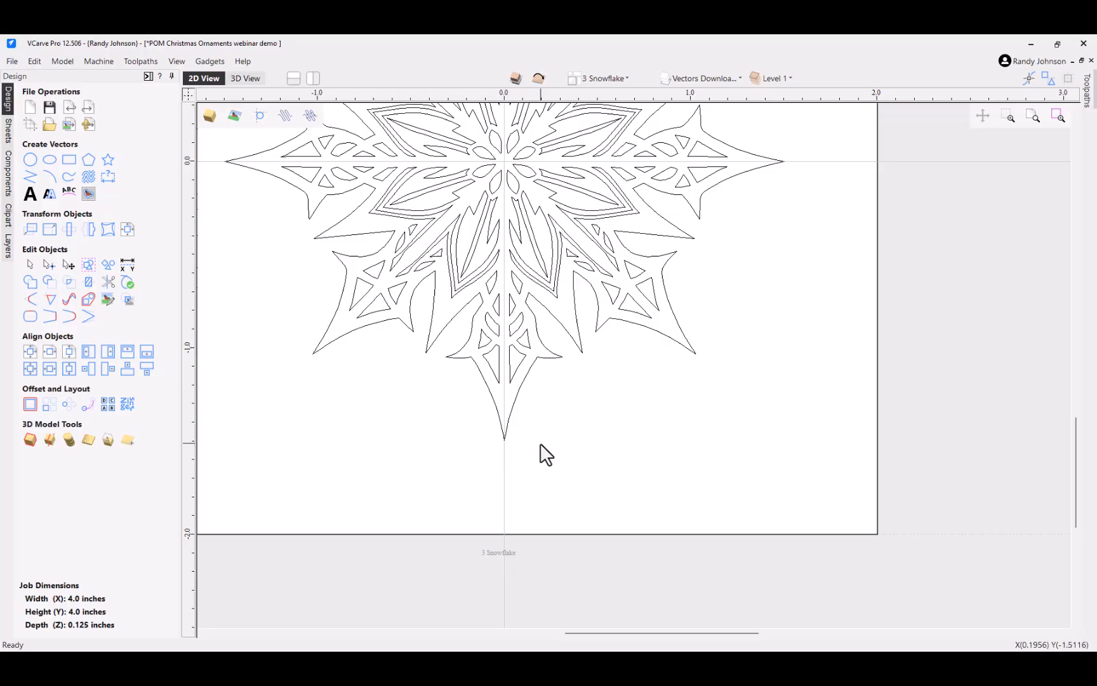
Step: Select the snowflake's outer contour and open it for node editing at its bottom tip
click(510, 421)
scroll(507, 437, up, 3)
scroll(512, 446, up, 15)
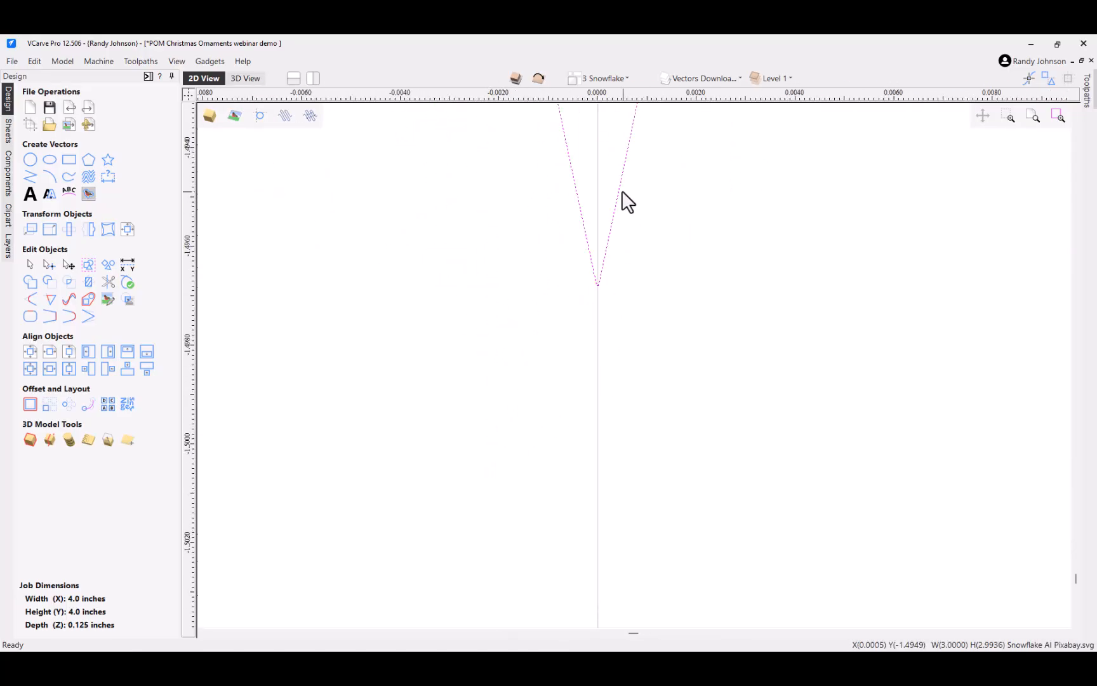
scroll(622, 191, up, 1)
click(655, 265)
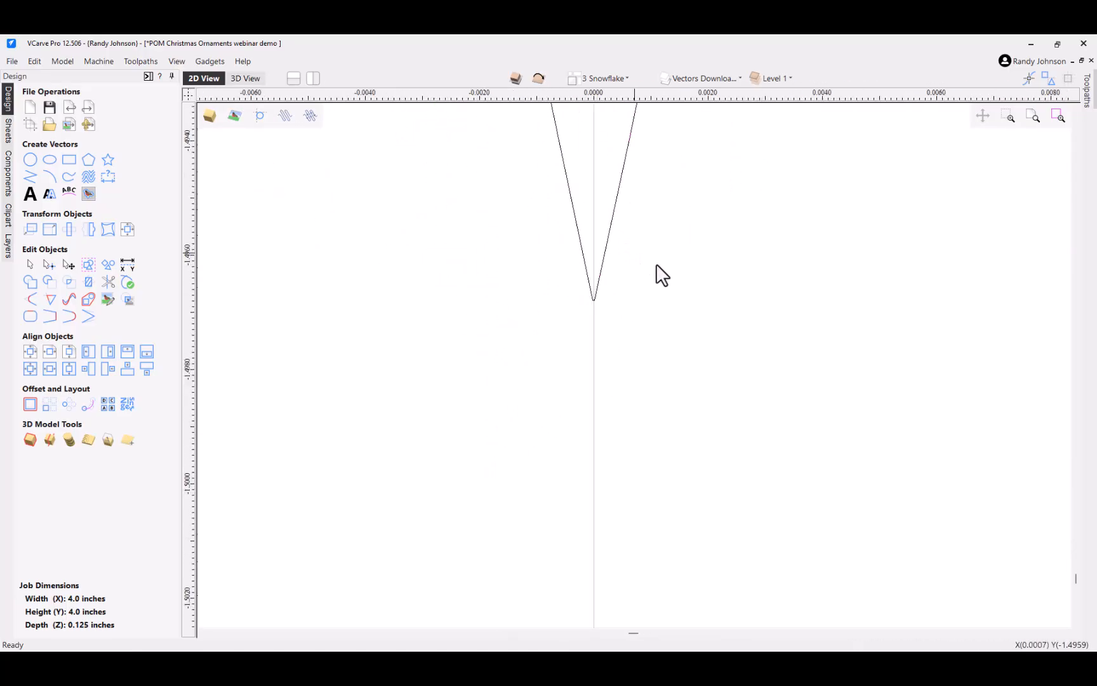
click(597, 285)
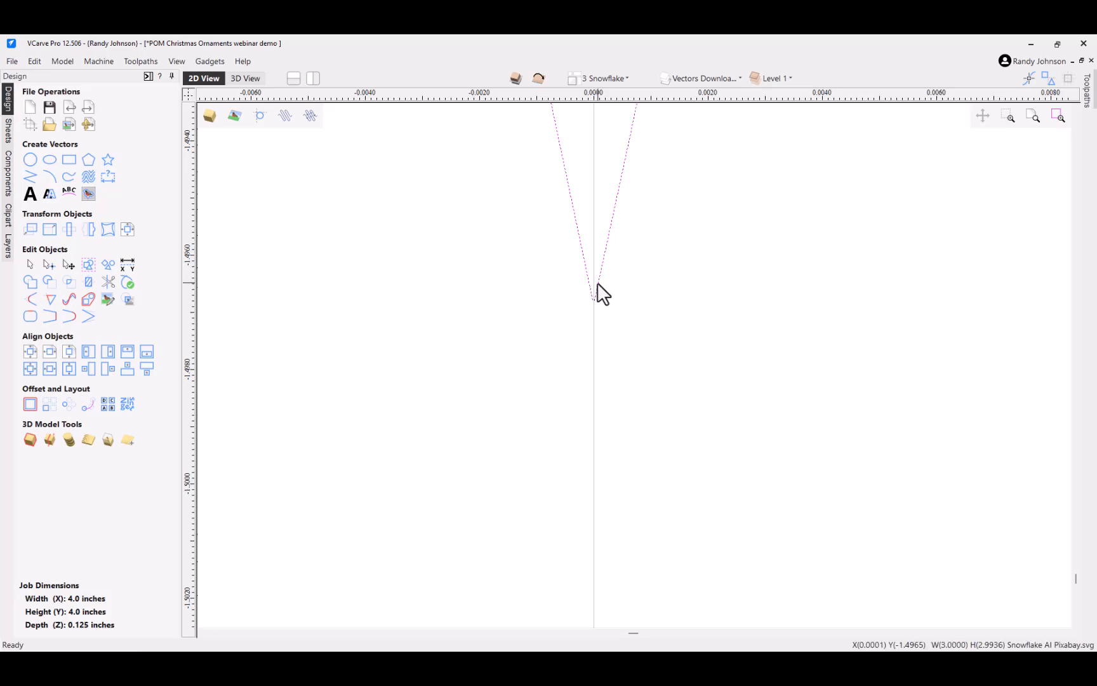
right_click(597, 287)
click(645, 473)
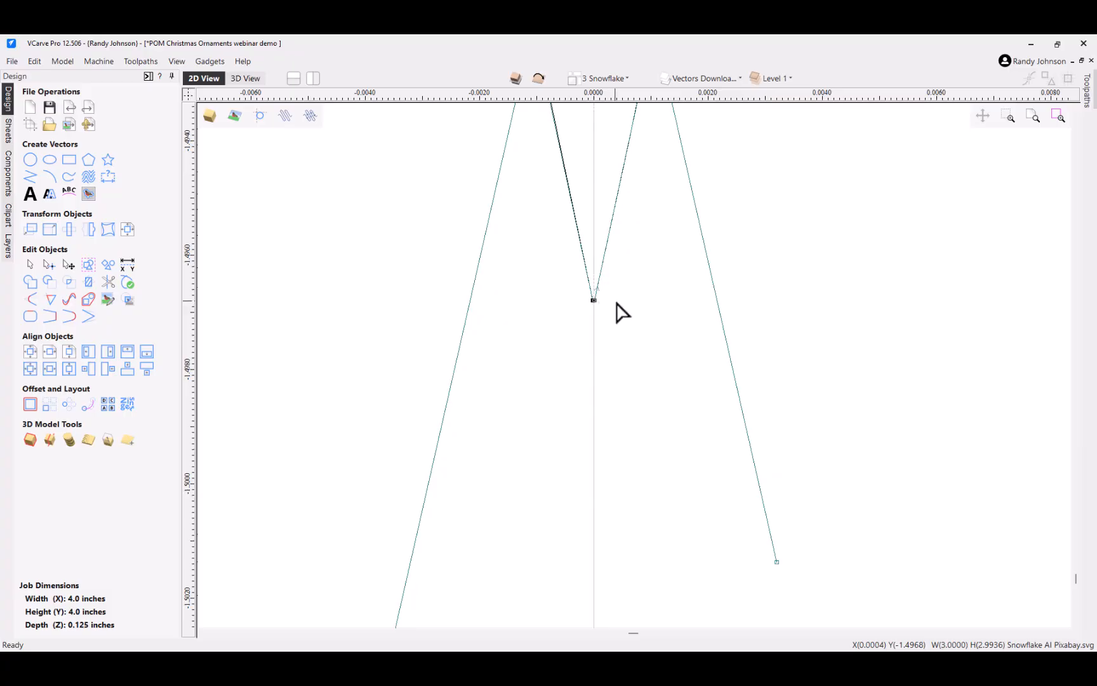
Step: Separate the two nodes at the contour's bottom tip by nudging the right-hand one further right
scroll(591, 301, down, 1)
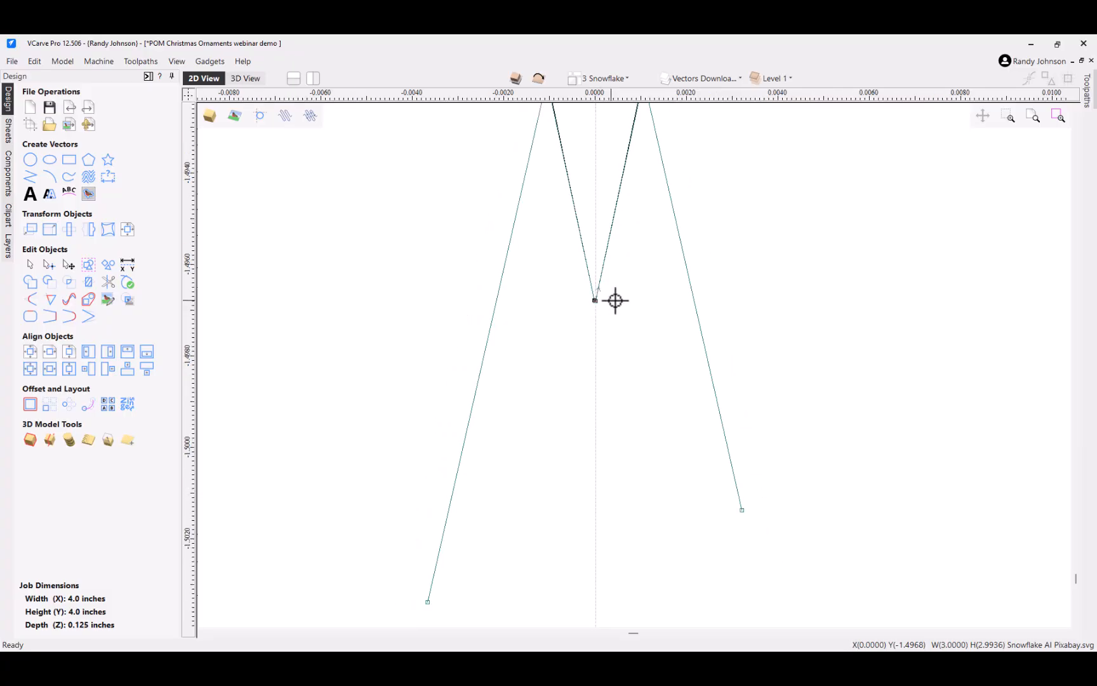
click(582, 306)
click(610, 277)
key(Right)
key(Right)
key(Right)
key(Right)
key(Right)
key(Right)
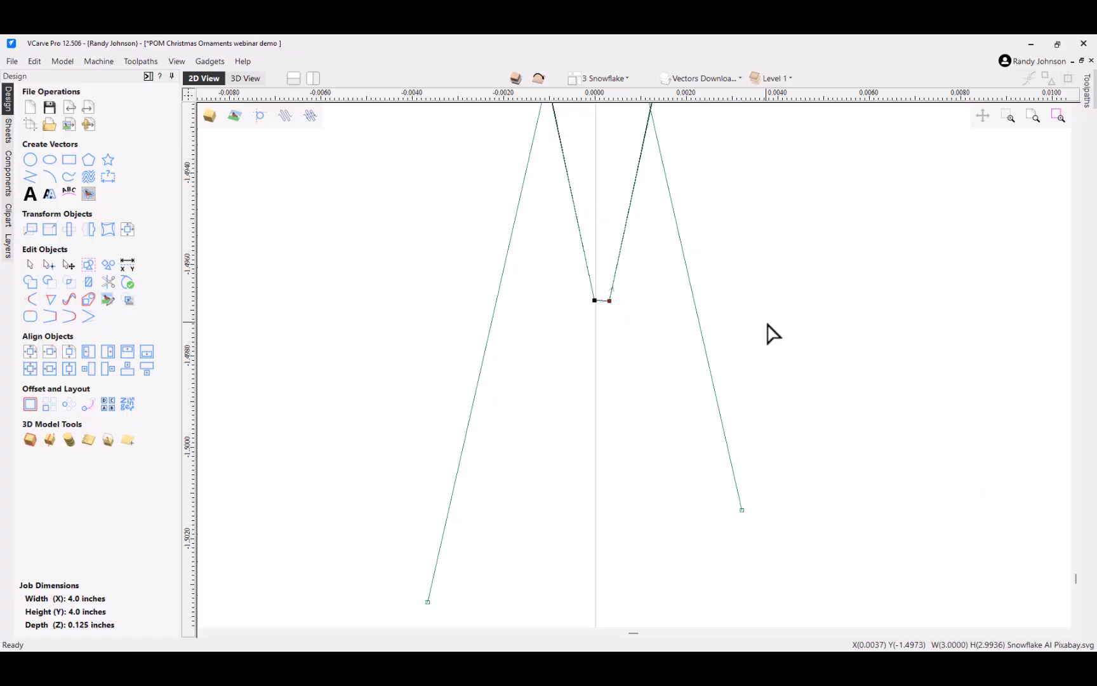
key(Right)
key(Right)
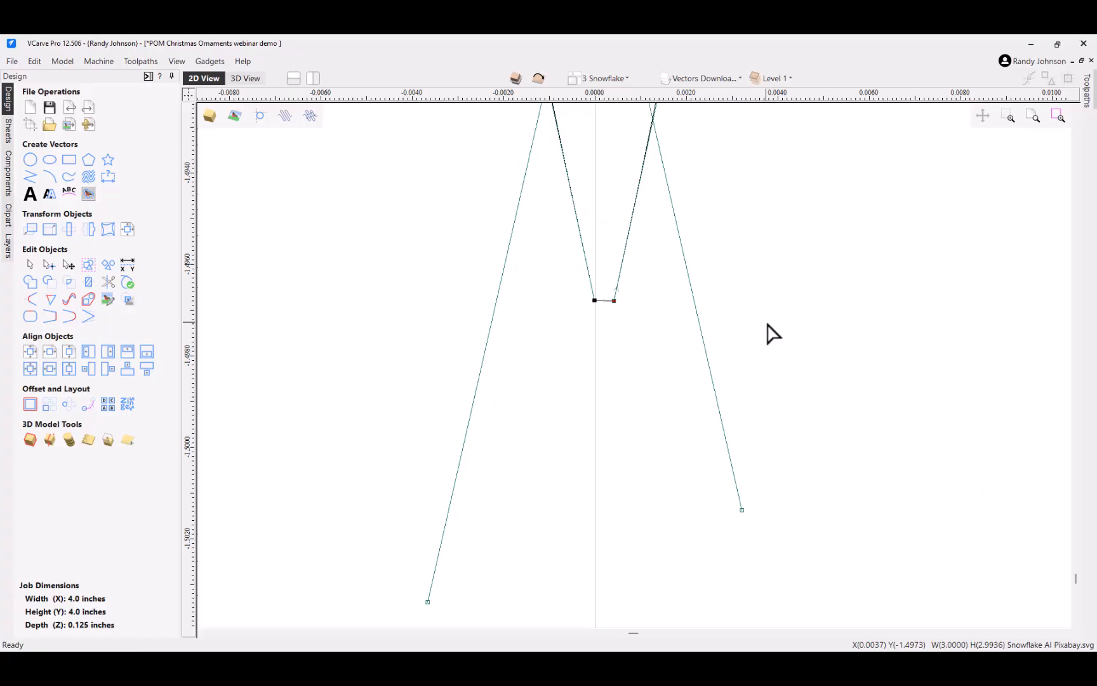
Step: Reopen the contour for node editing and delete the separated right-hand node at the bottom tip
click(678, 335)
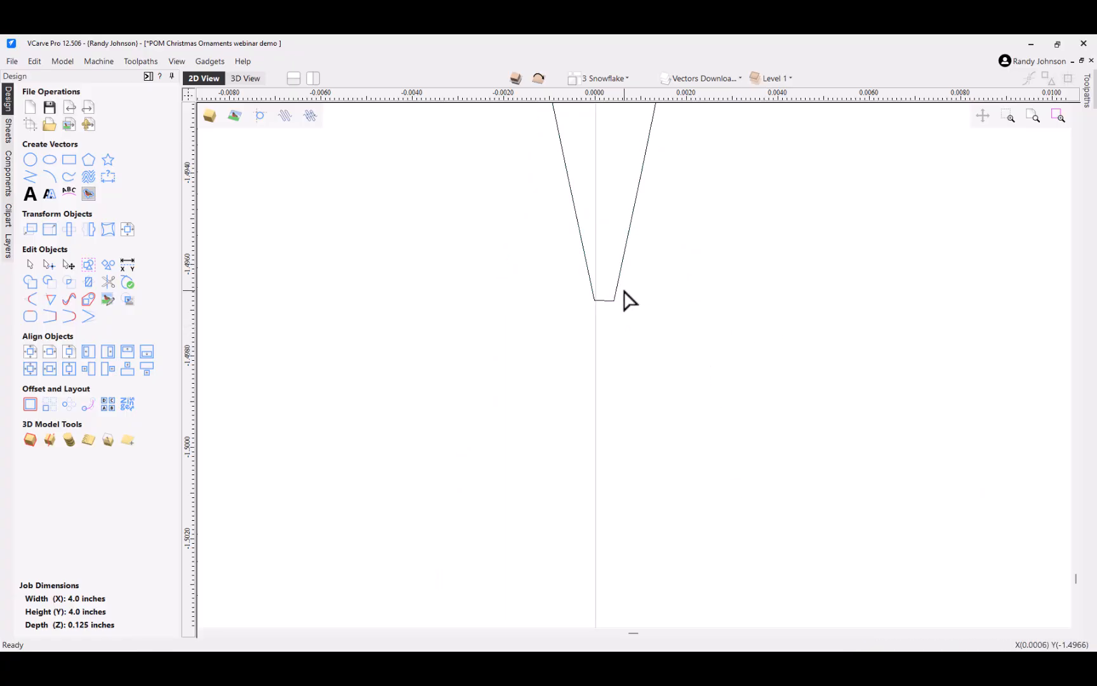
click(620, 297)
scroll(625, 297, up, 1)
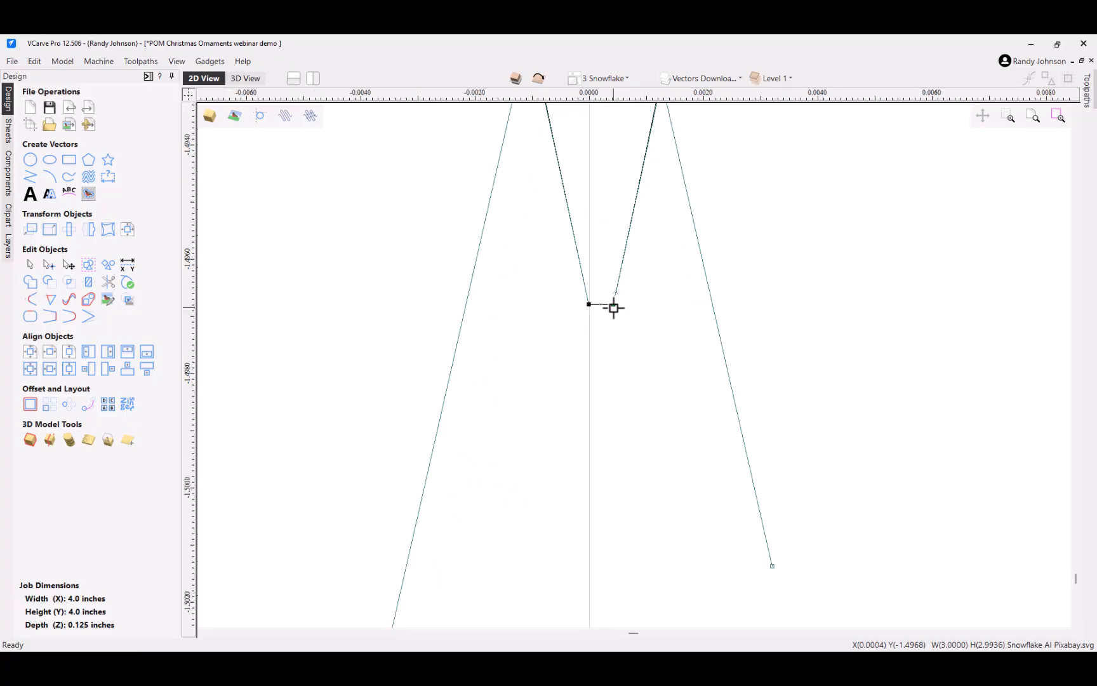
scroll(618, 330, down, 1)
scroll(612, 317, up, 1)
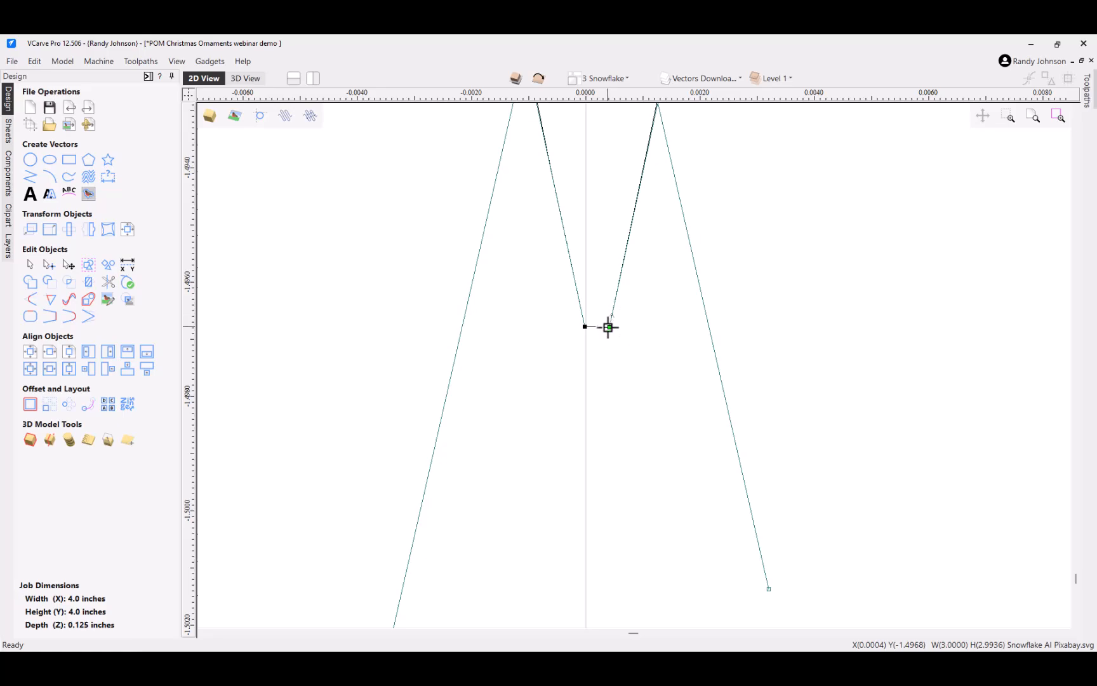
right_click(610, 327)
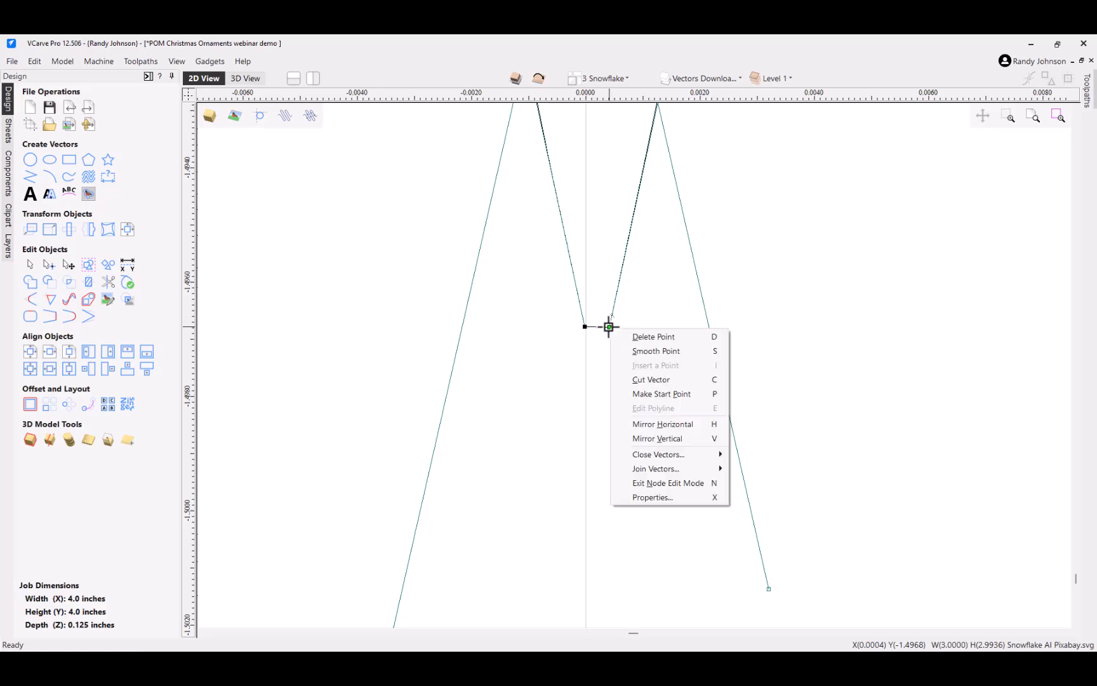
click(644, 338)
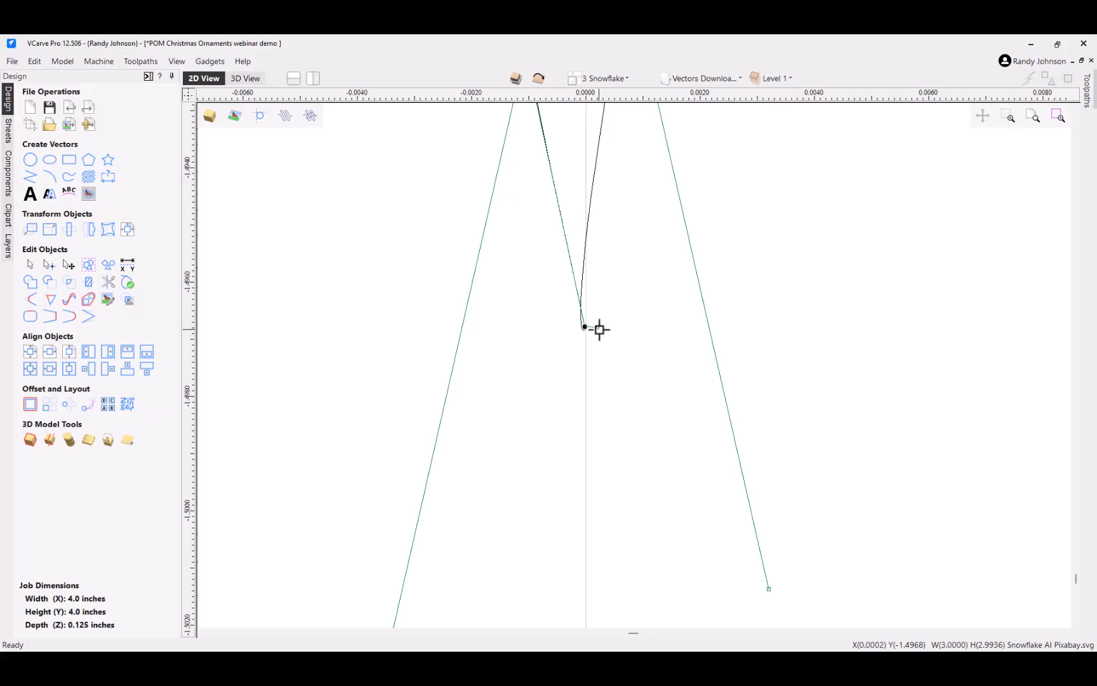
Step: Reshape the curve at the bottom tip with its control handle and move the remaining tip node slightly down
drag(599, 330, 645, 255)
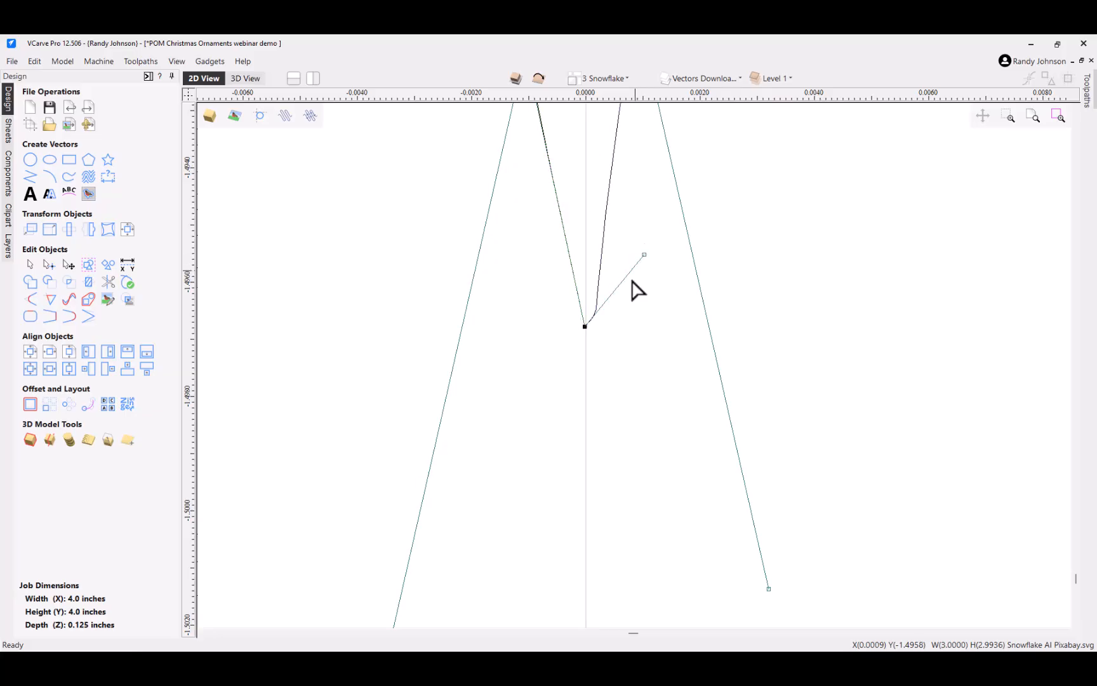
click(621, 308)
click(596, 326)
drag(581, 327, 562, 344)
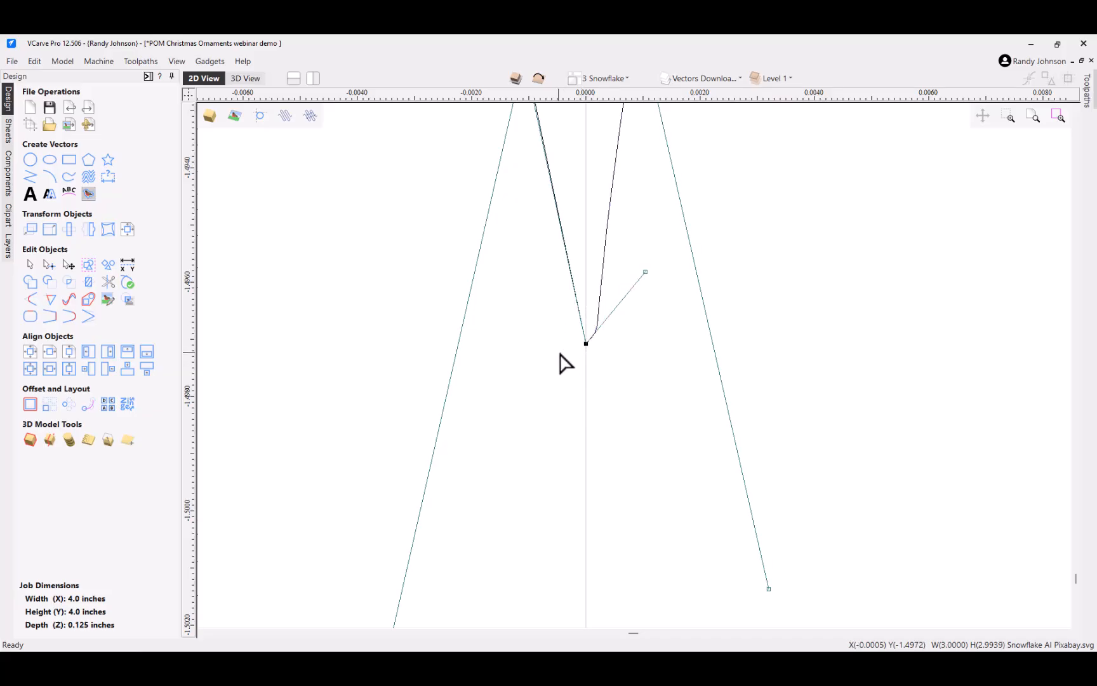
Step: Undo the tip node move, the curve reshaping and the point deletion
key(ctrl+z)
key(ctrl+z)
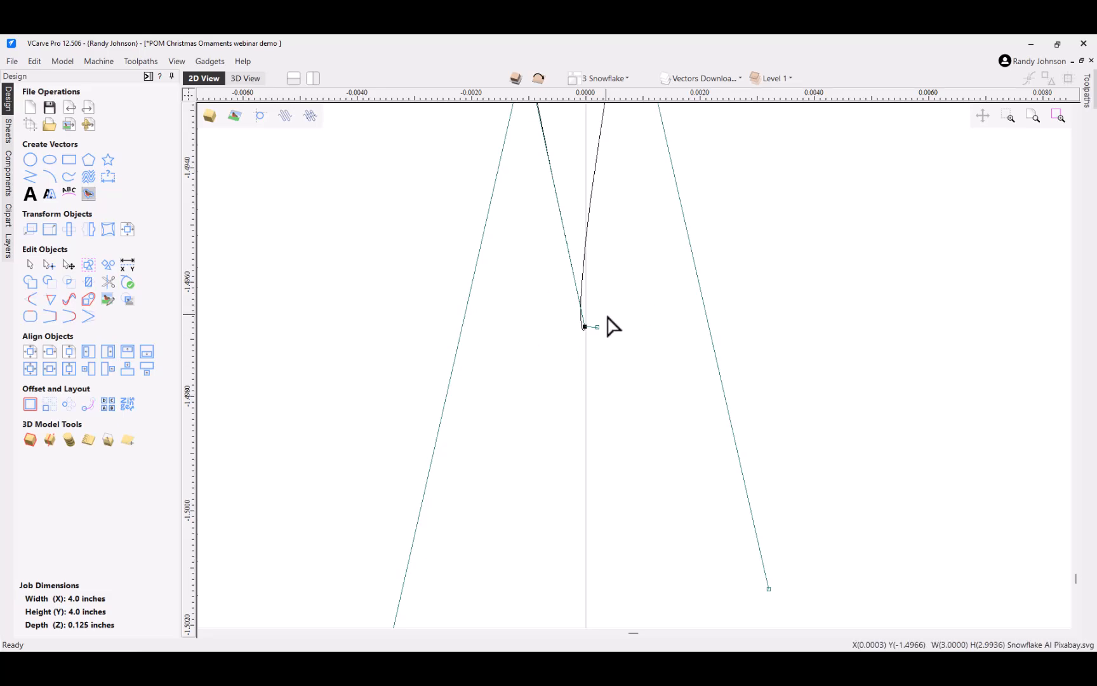
key(ctrl+z)
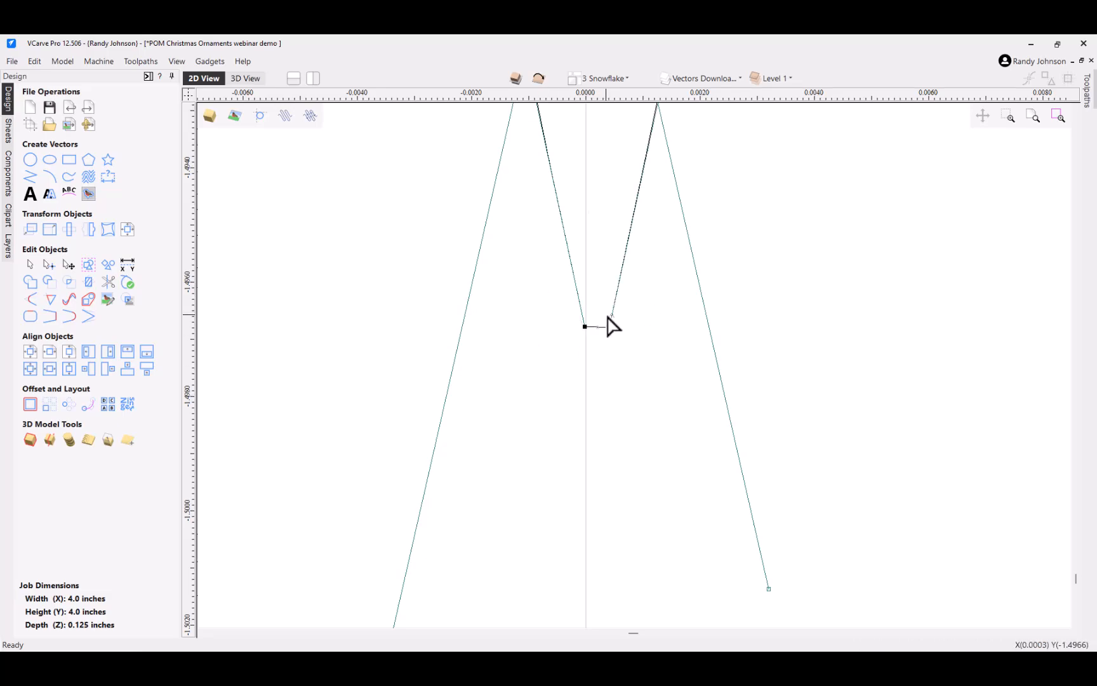
Step: Nudge the right-hand tip node back left until it meets the neighbouring node
click(609, 327)
key(Left)
key(Left)
key(Left)
key(Left)
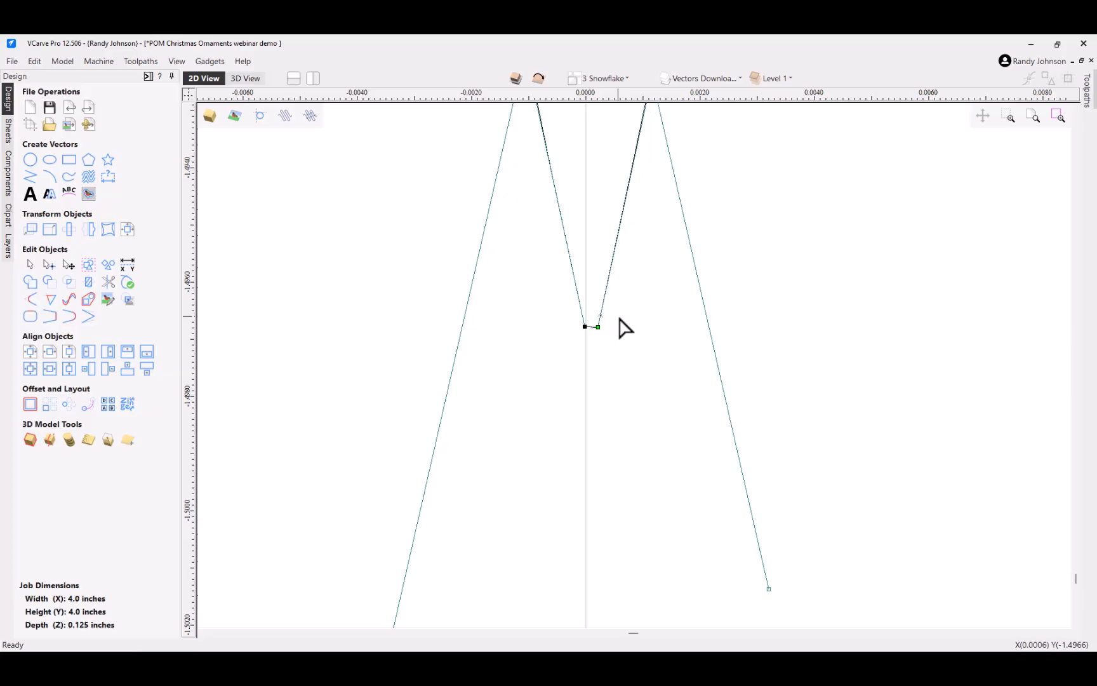
key(Left)
key(Left)
key(Left)
key(Left)
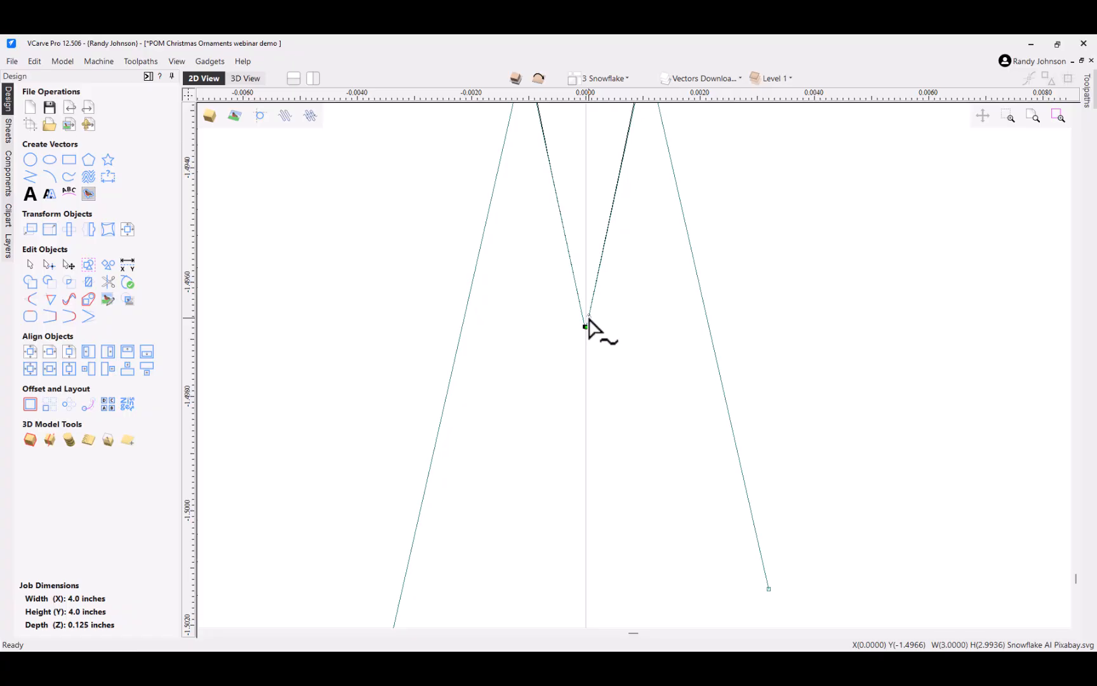
Step: Cut the outer contour on both sides just above its bottom tip and exit node editing
right_click(589, 323)
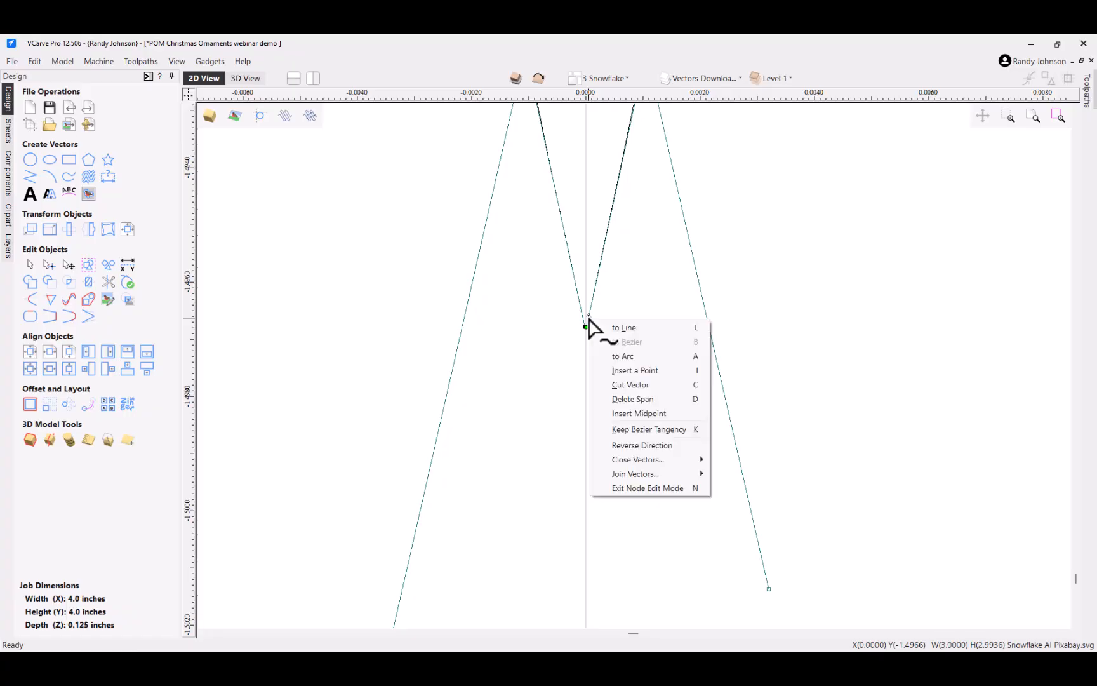
click(622, 385)
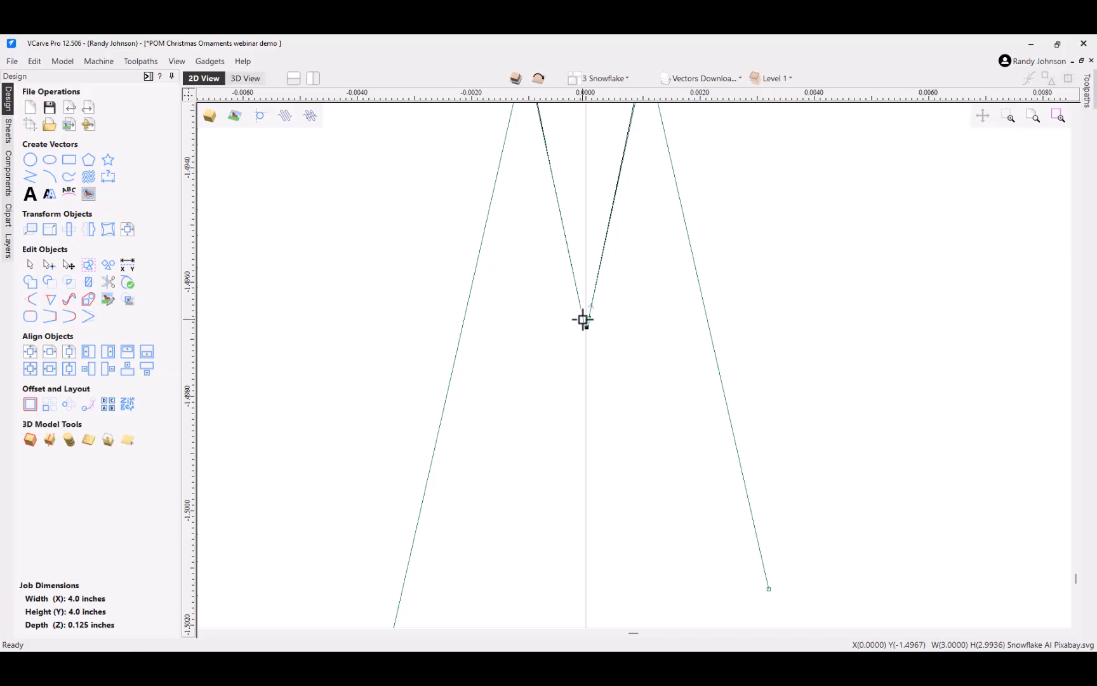
right_click(583, 320)
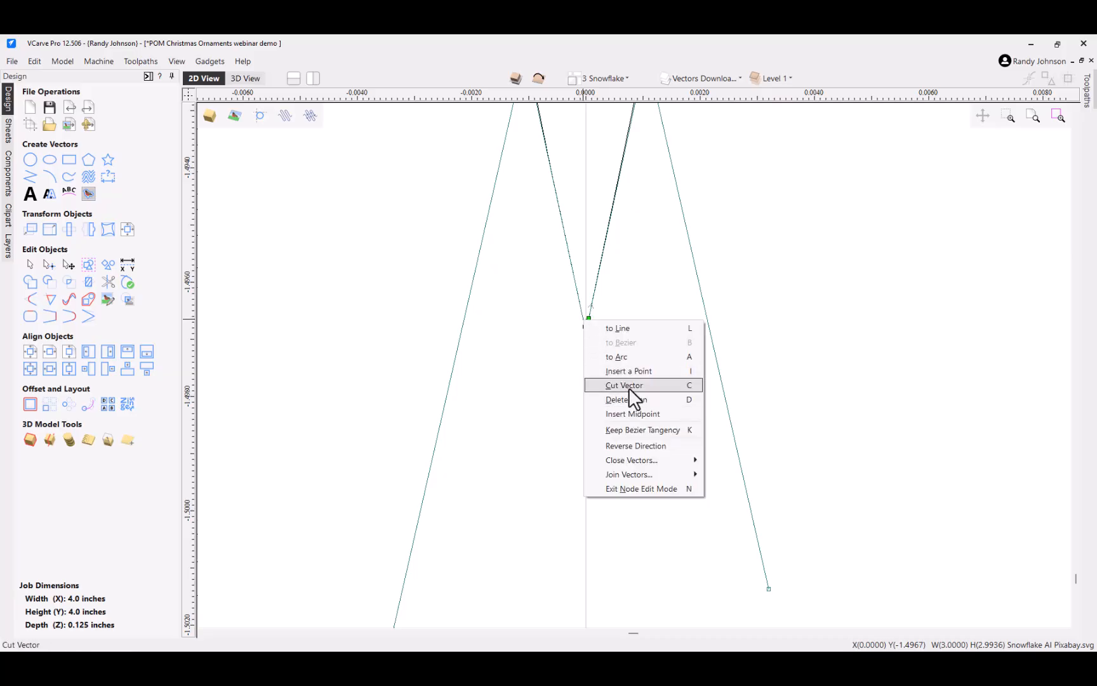
click(628, 388)
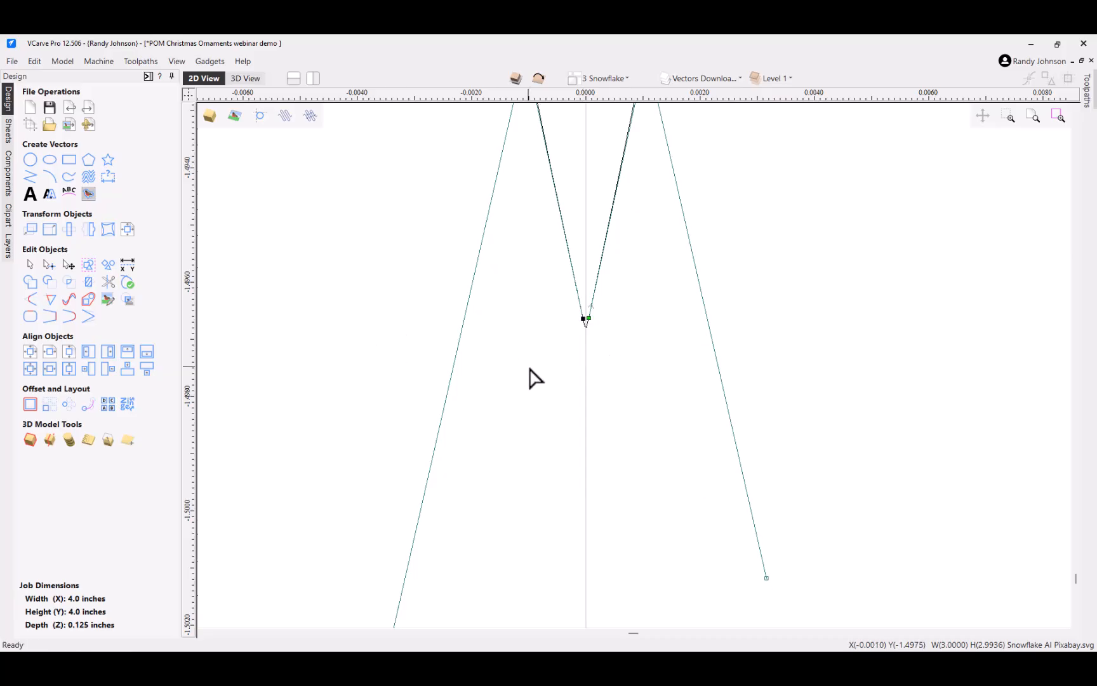
key(n)
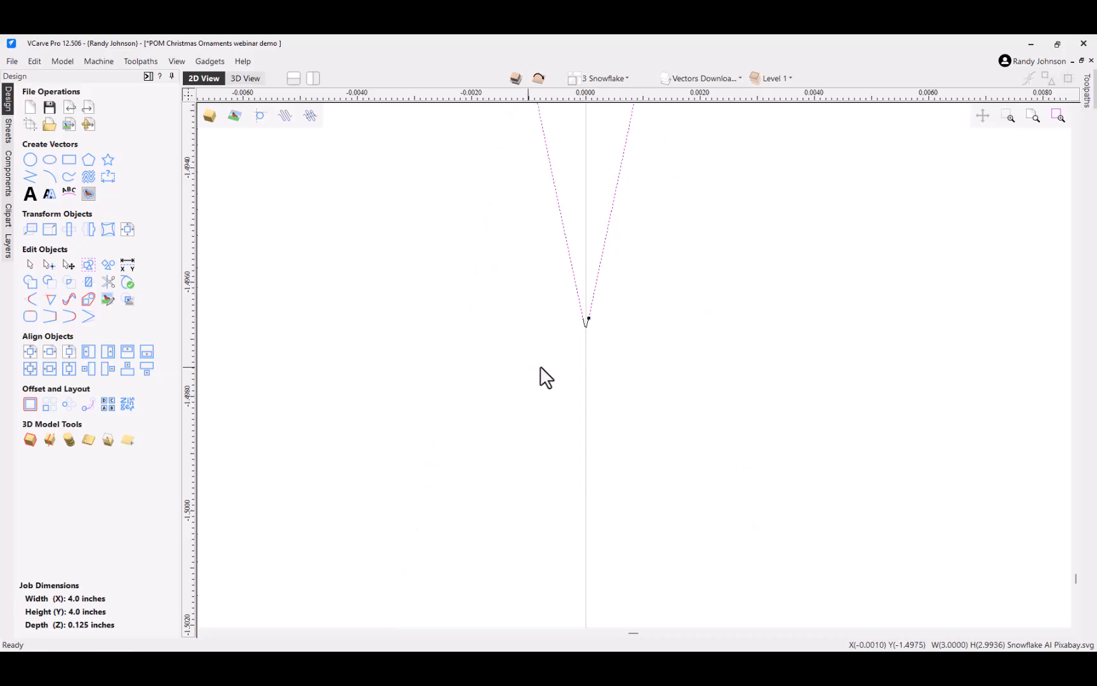
Step: Move the cut-off tip fragment away from the contour and delete it
click(586, 324)
click(588, 318)
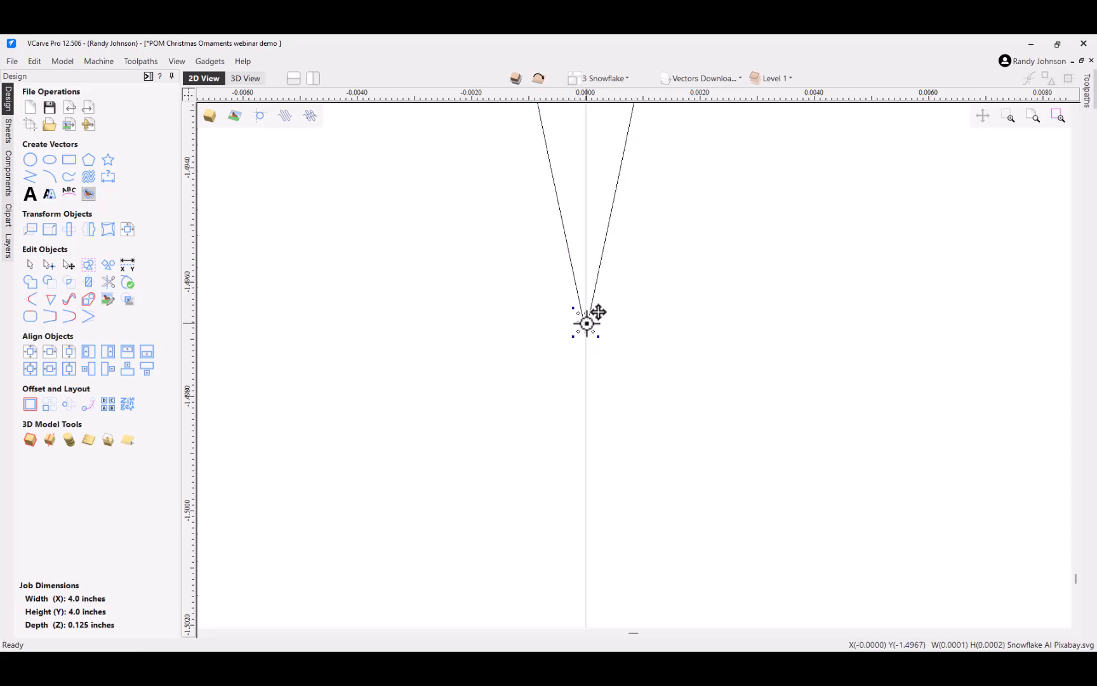
drag(588, 319, 745, 405)
click(698, 402)
key(Delete)
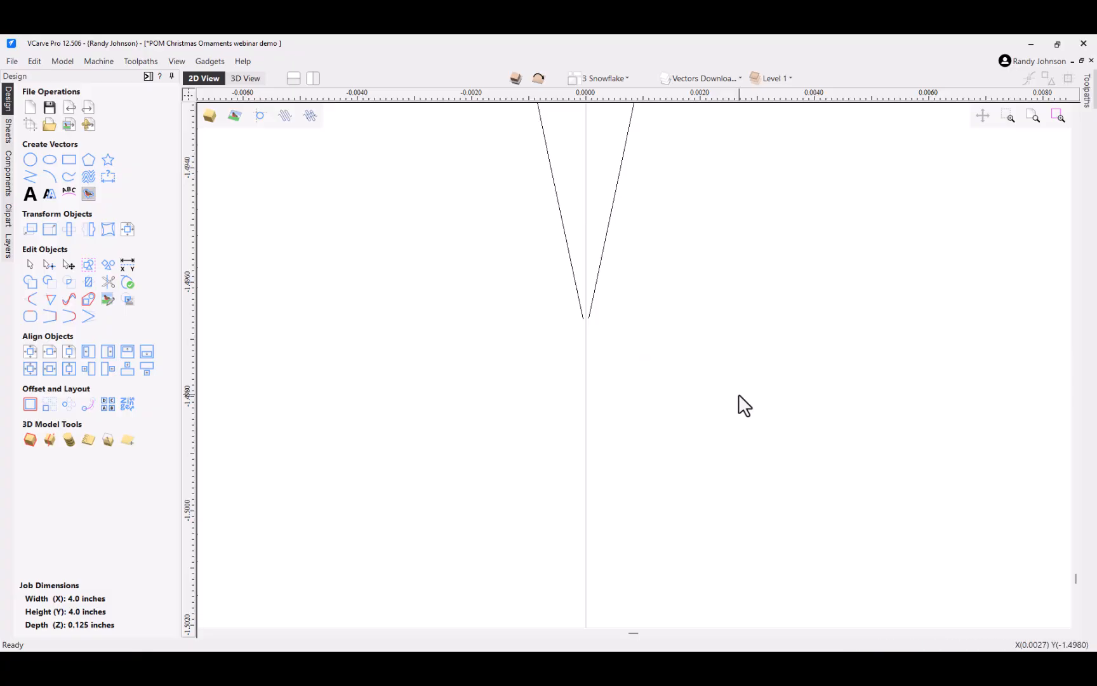
Step: Close the snowflake contour's open bottom tip by moving its two end points together
drag(619, 284, 490, 266)
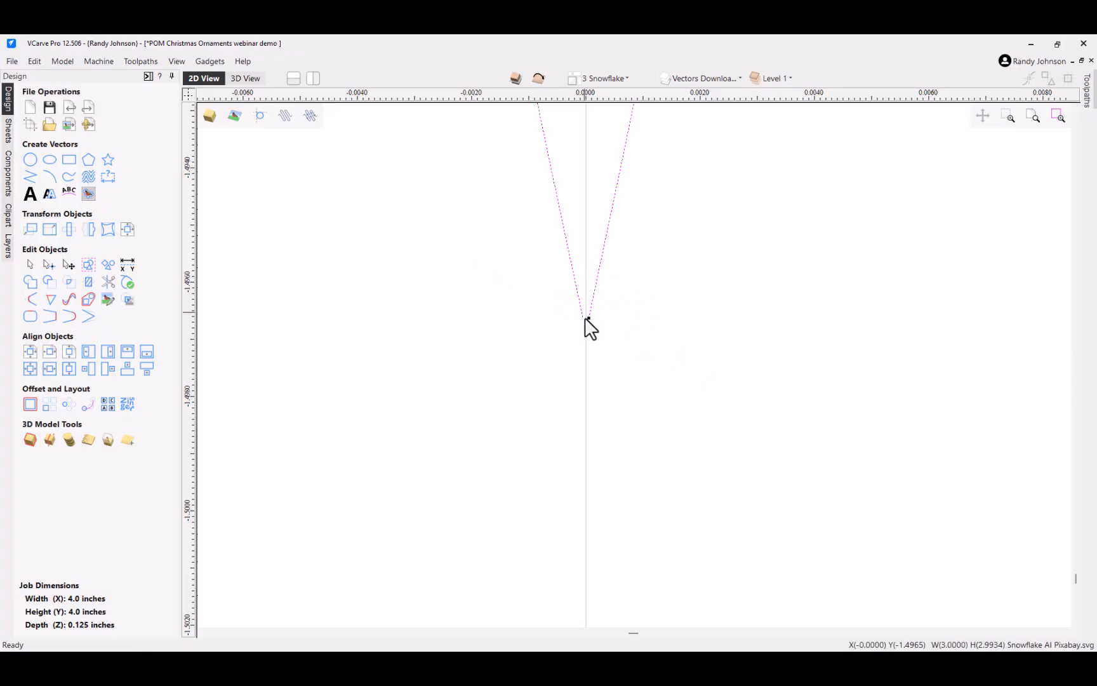
click(89, 320)
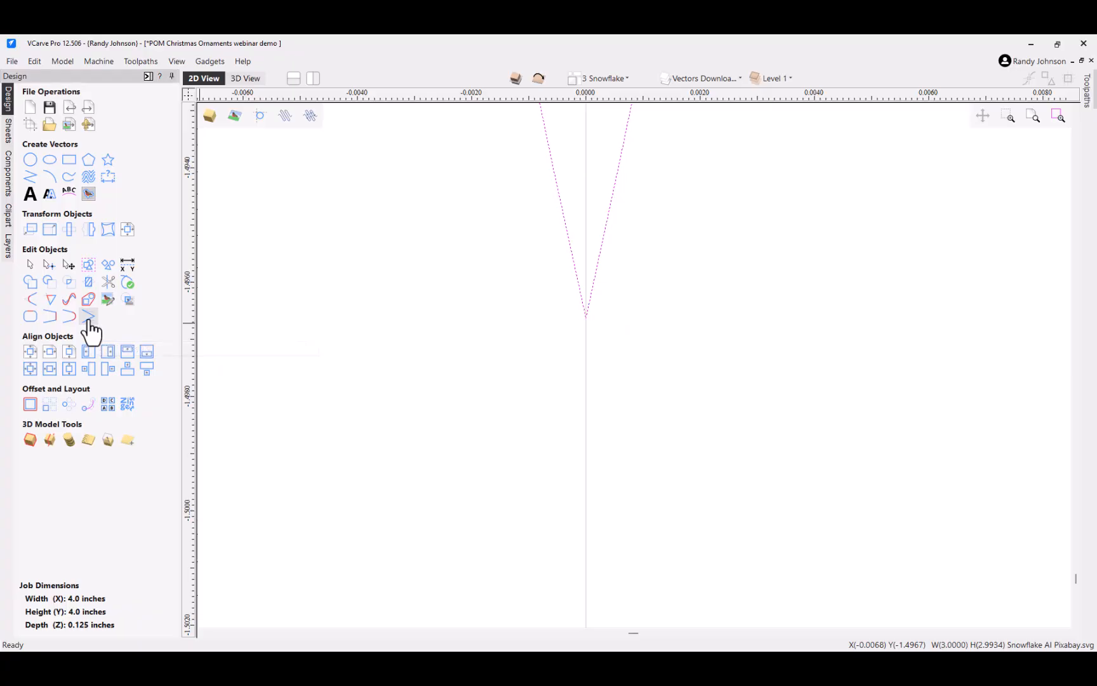
Step: Try offsetting the closed contour outward 0.2 inches with sharp offset corners and undo the offset
scroll(558, 314, down, 15)
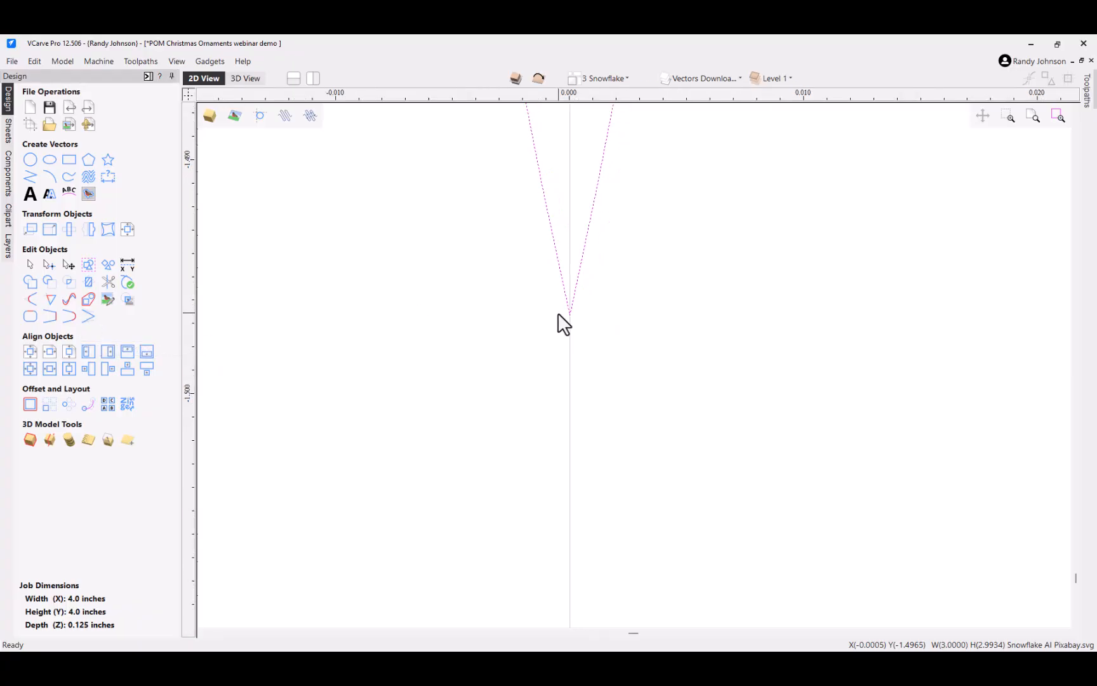
scroll(561, 343, down, 5)
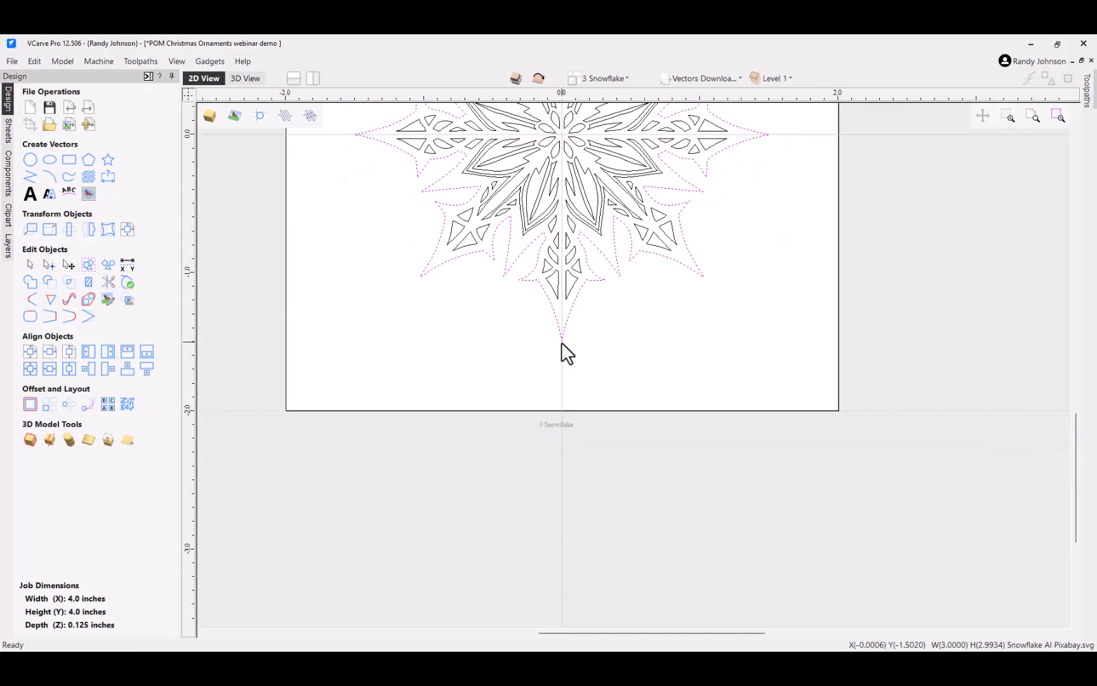
scroll(562, 184, up, 1)
scroll(558, 190, up, 1)
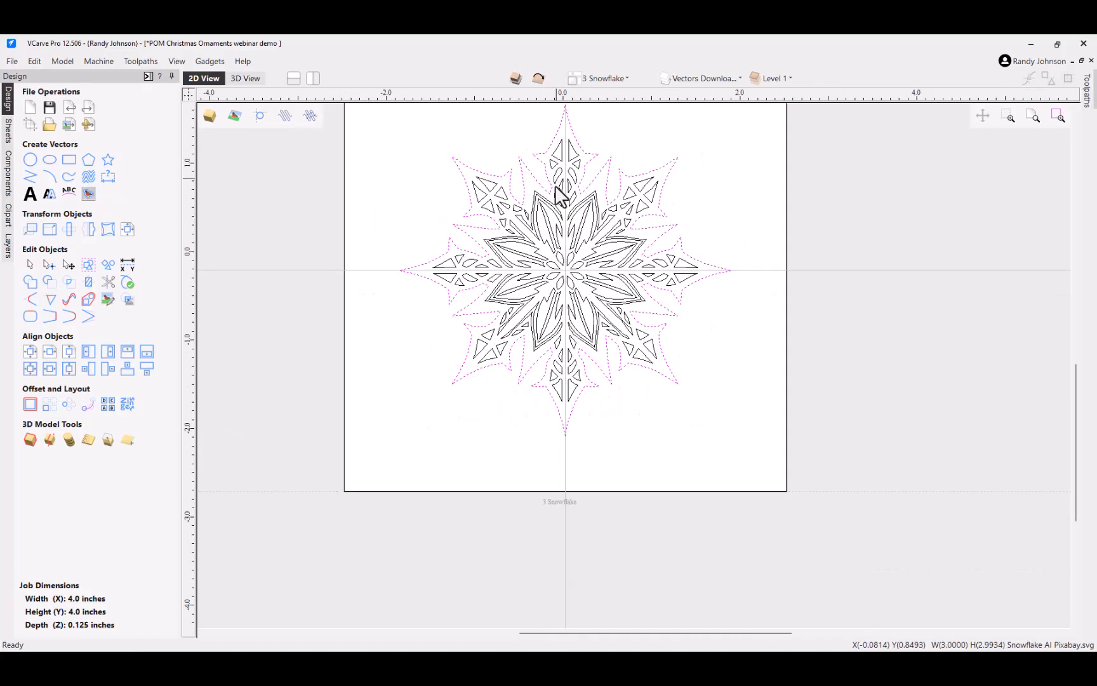
scroll(553, 152, down, 2)
scroll(554, 153, up, 3)
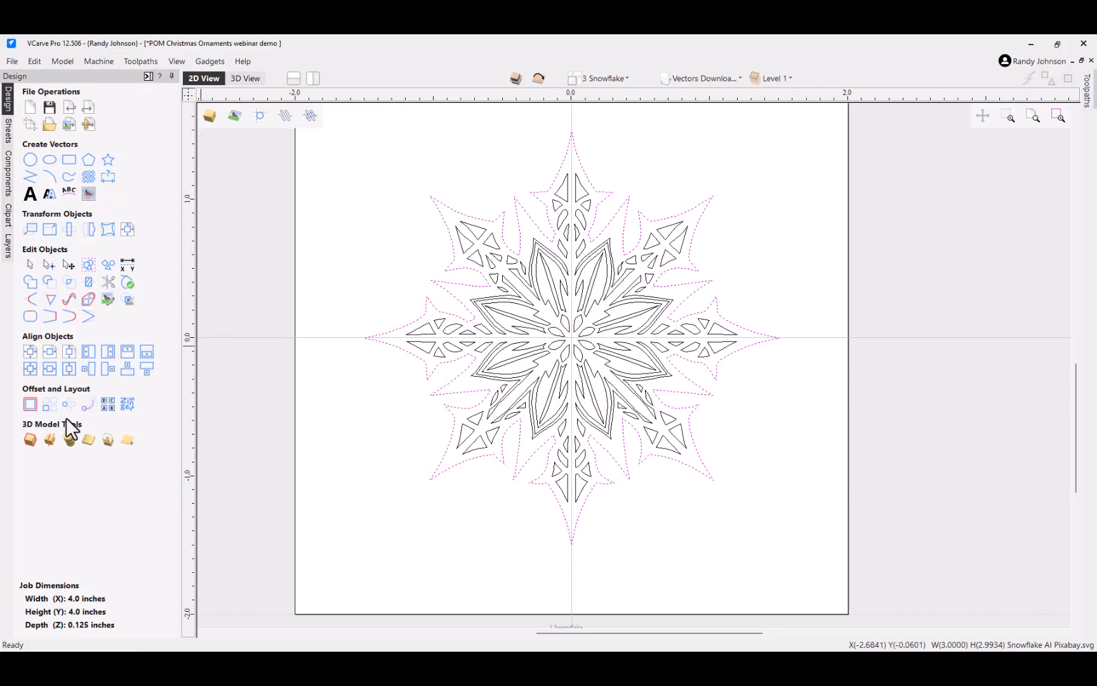
click(30, 404)
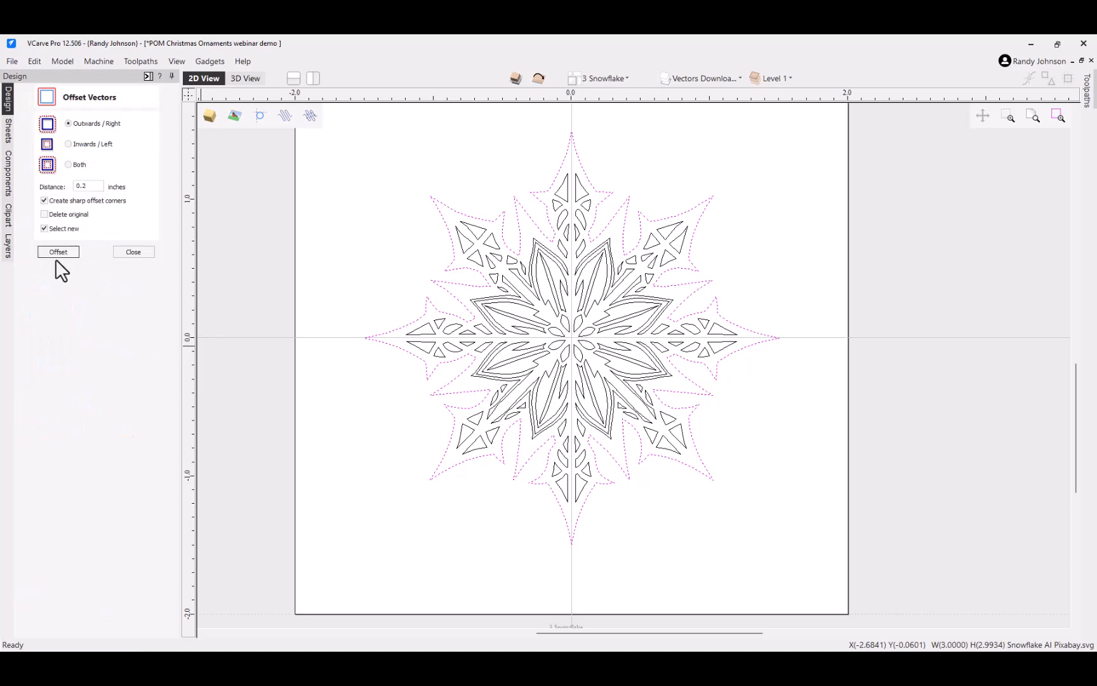
click(58, 252)
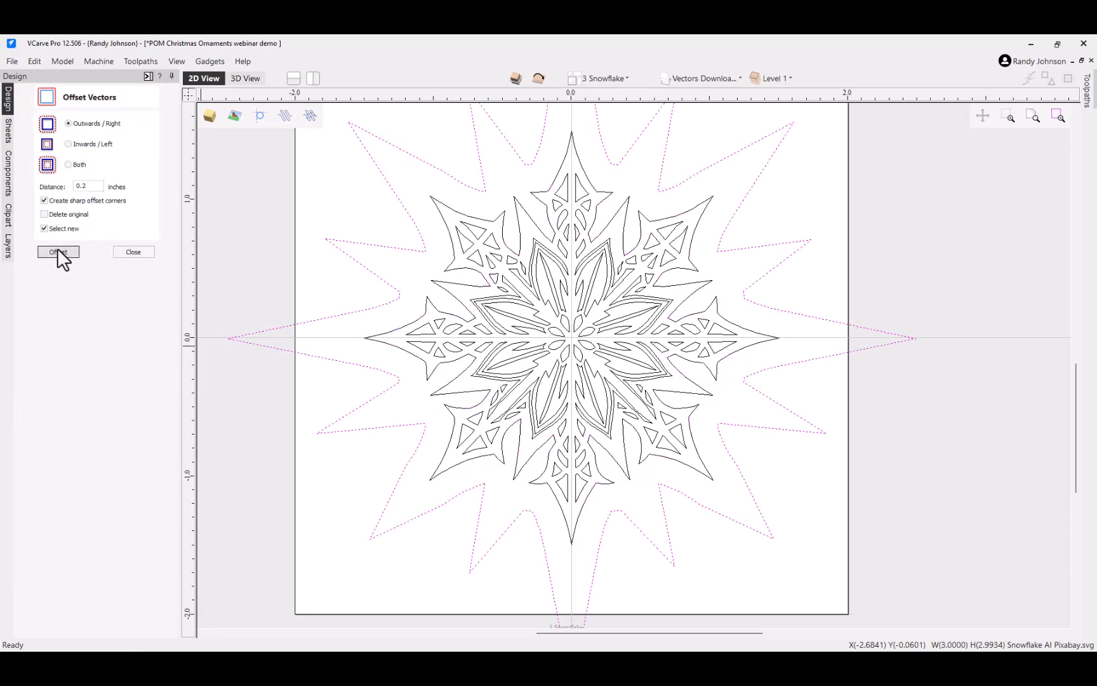
scroll(605, 359, down, 2)
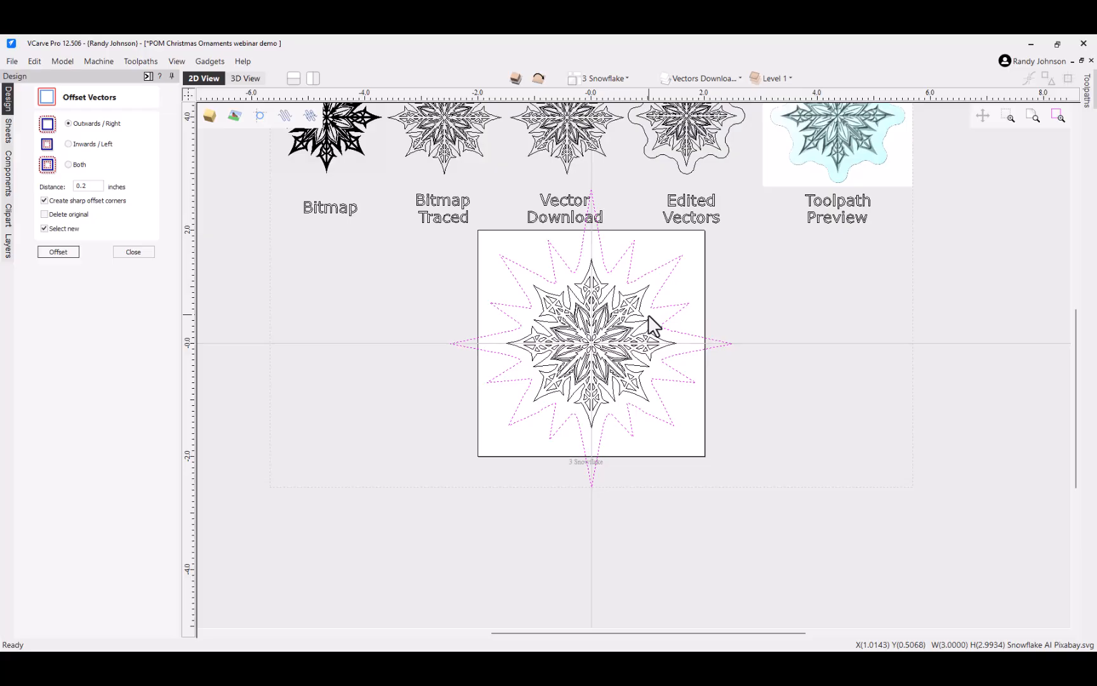
key(ctrl+z)
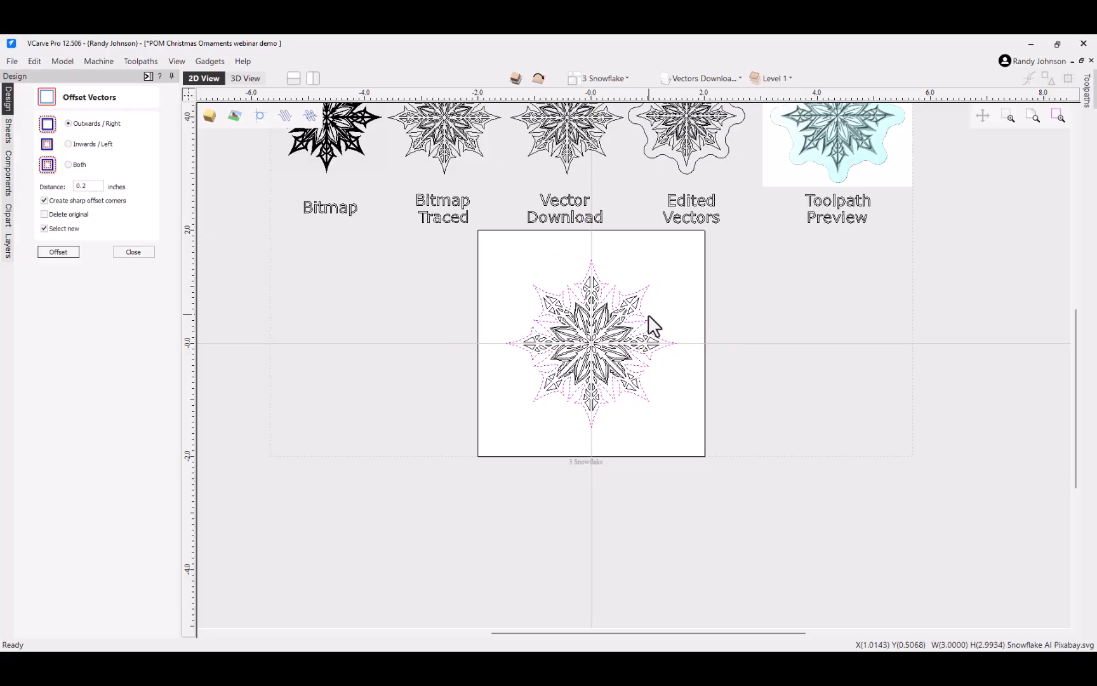
Step: Offset the snowflake contour outward 0.2 inches with sharp offset corners turned off, and deselect the result
click(44, 201)
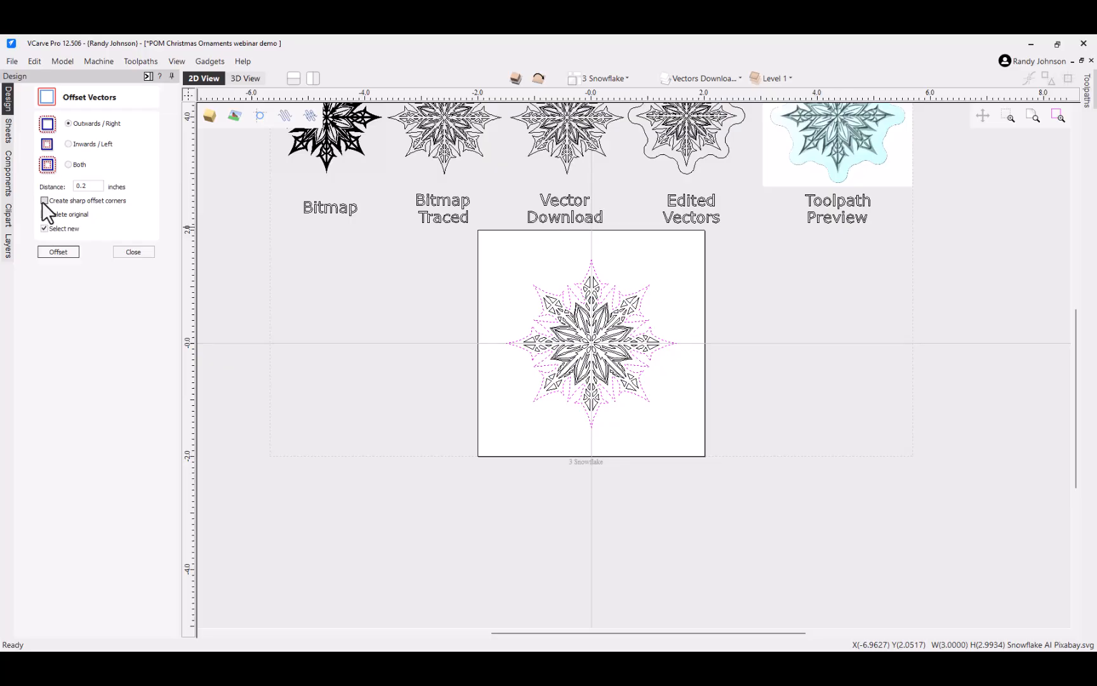
click(55, 252)
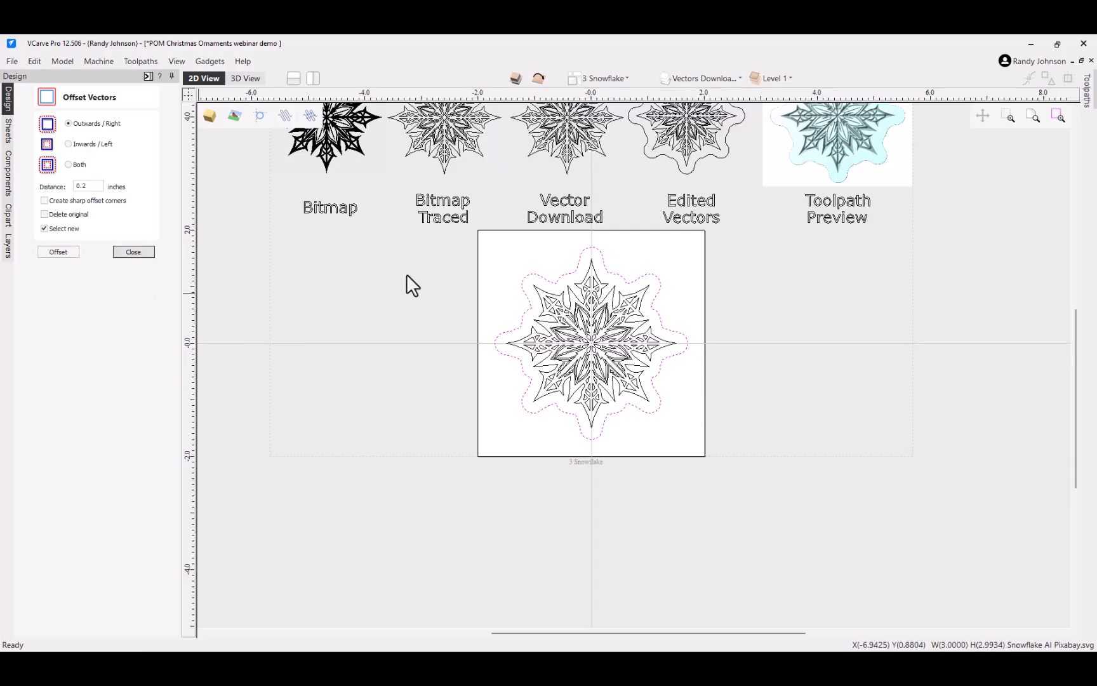
click(490, 300)
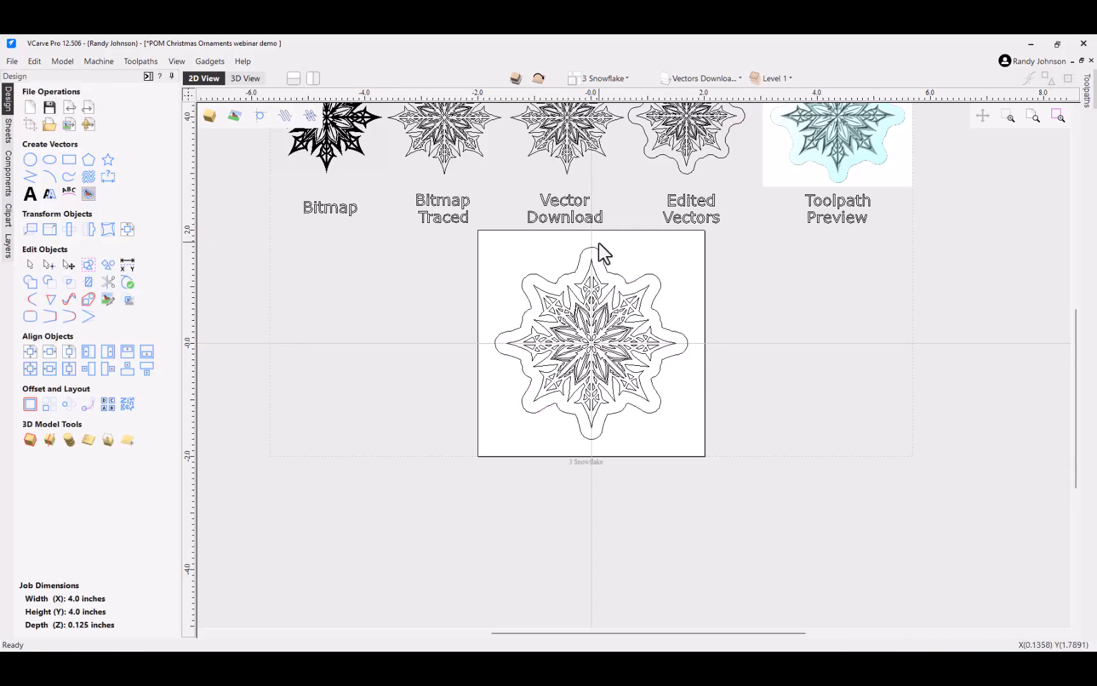
Step: Draw a 0.126 inch diameter hanging-hole circle centred at X 0 inside the upper lobe, at the snowflake's top tip
scroll(599, 244, up, 3)
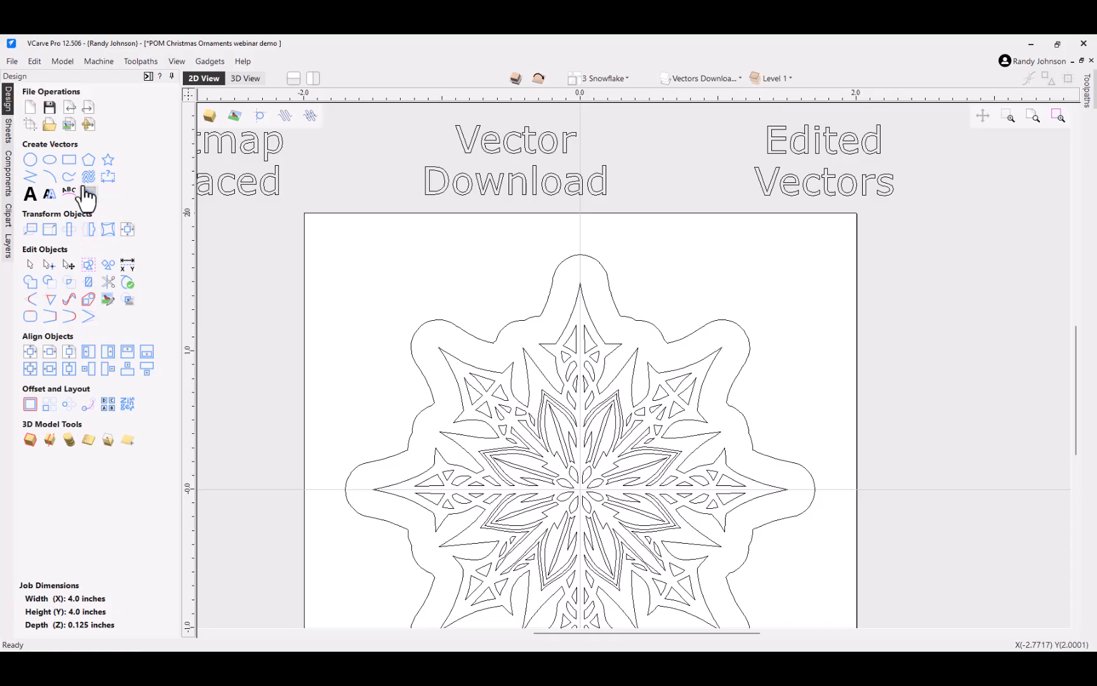
click(30, 160)
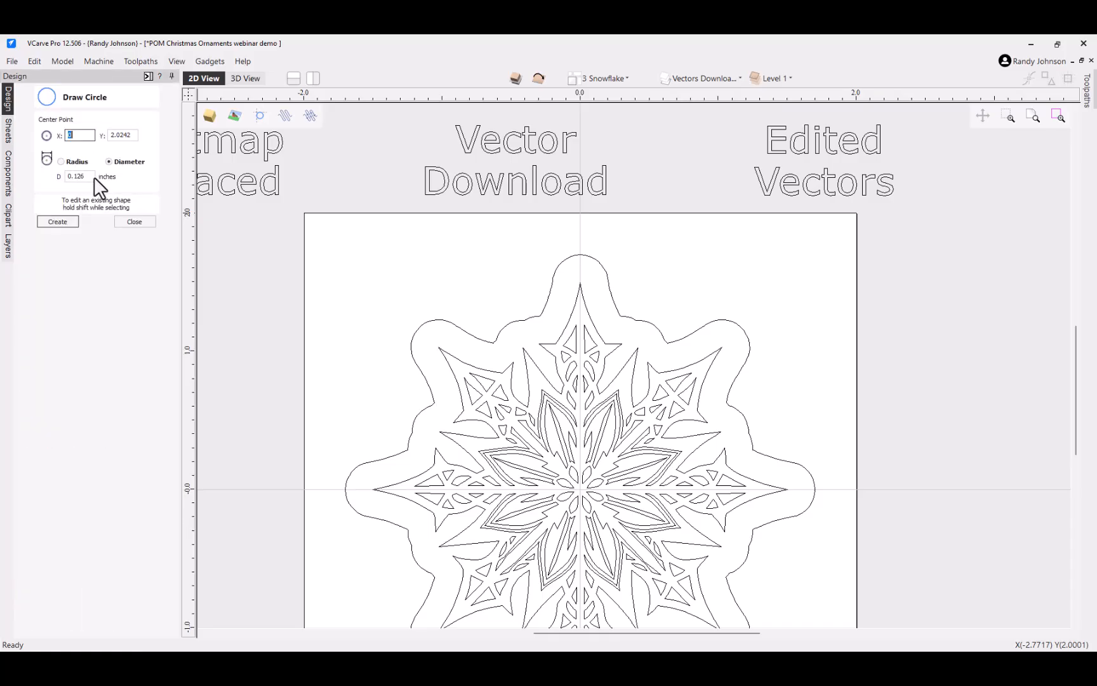
click(581, 274)
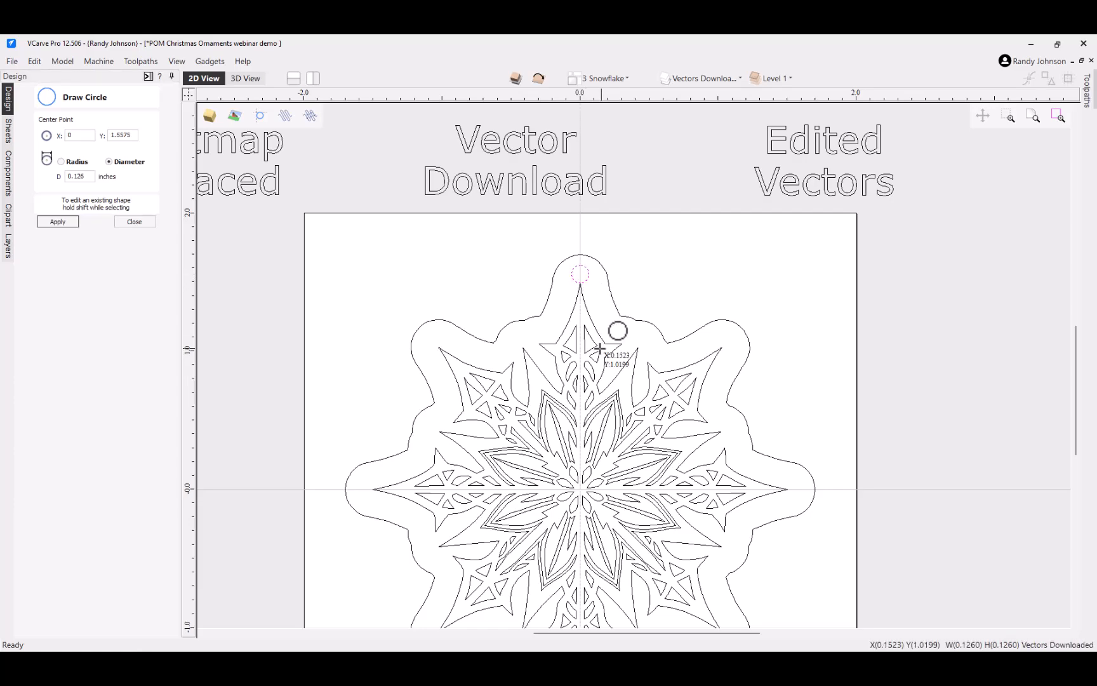
click(135, 221)
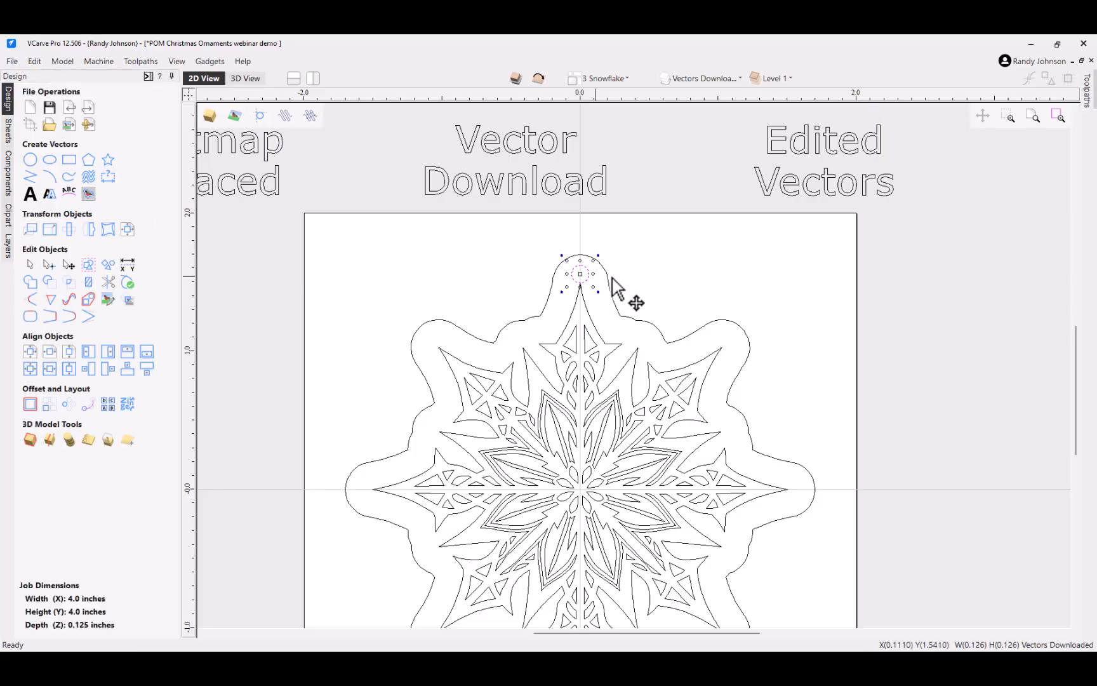
click(664, 264)
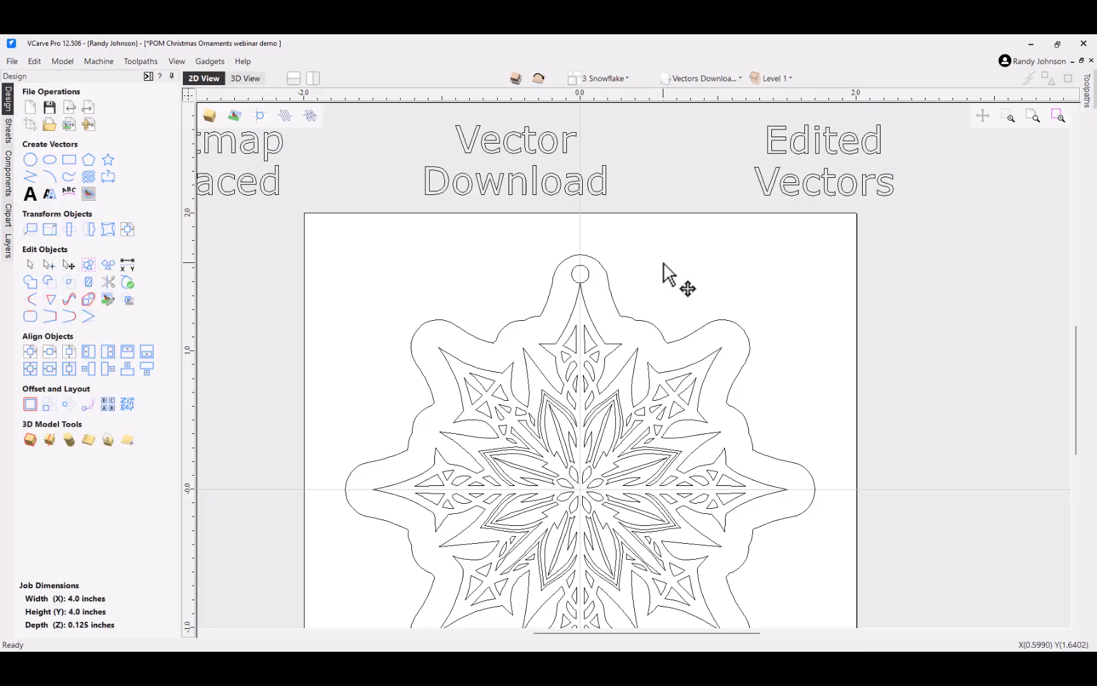
Step: Check the width and height of the hanging-hole circle and deselect it
click(587, 277)
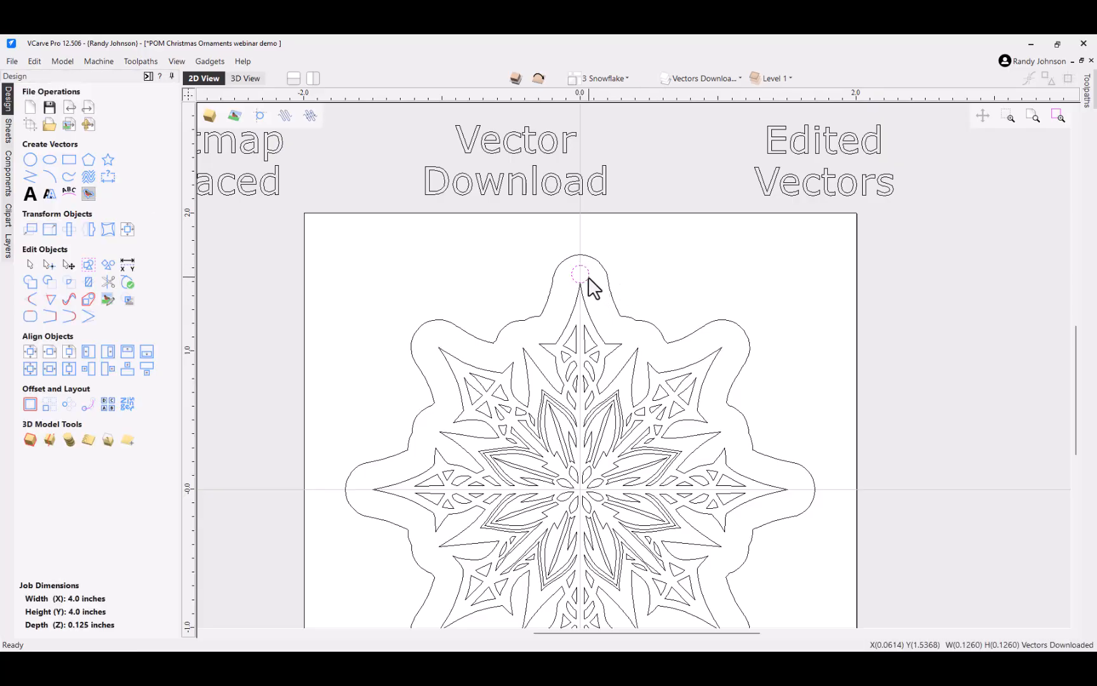
click(53, 231)
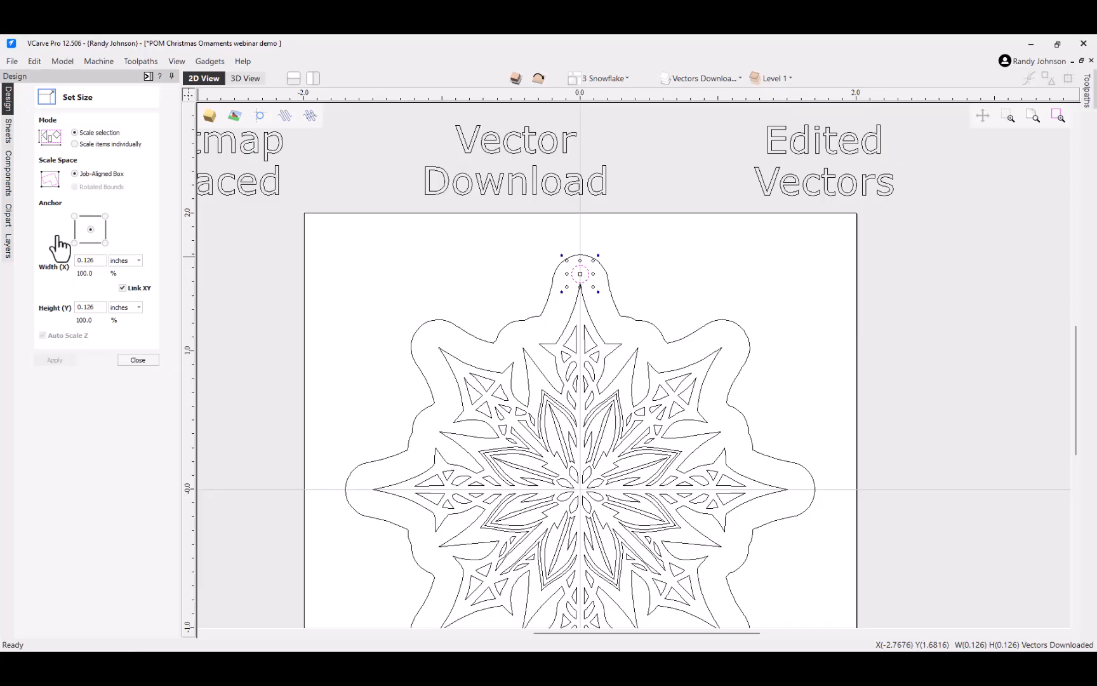
click(138, 360)
click(422, 293)
Step: Show the 4 Star sheet, make it the active sheet and hide the 3 Snowflake sheet
scroll(546, 306, down, 2)
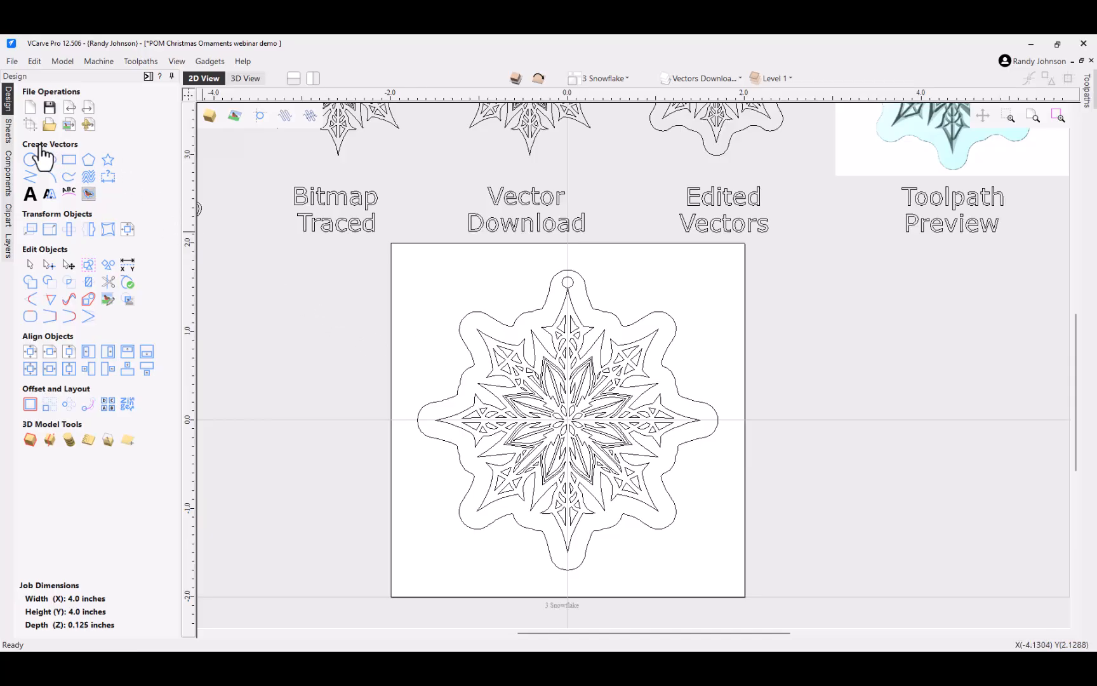
click(8, 132)
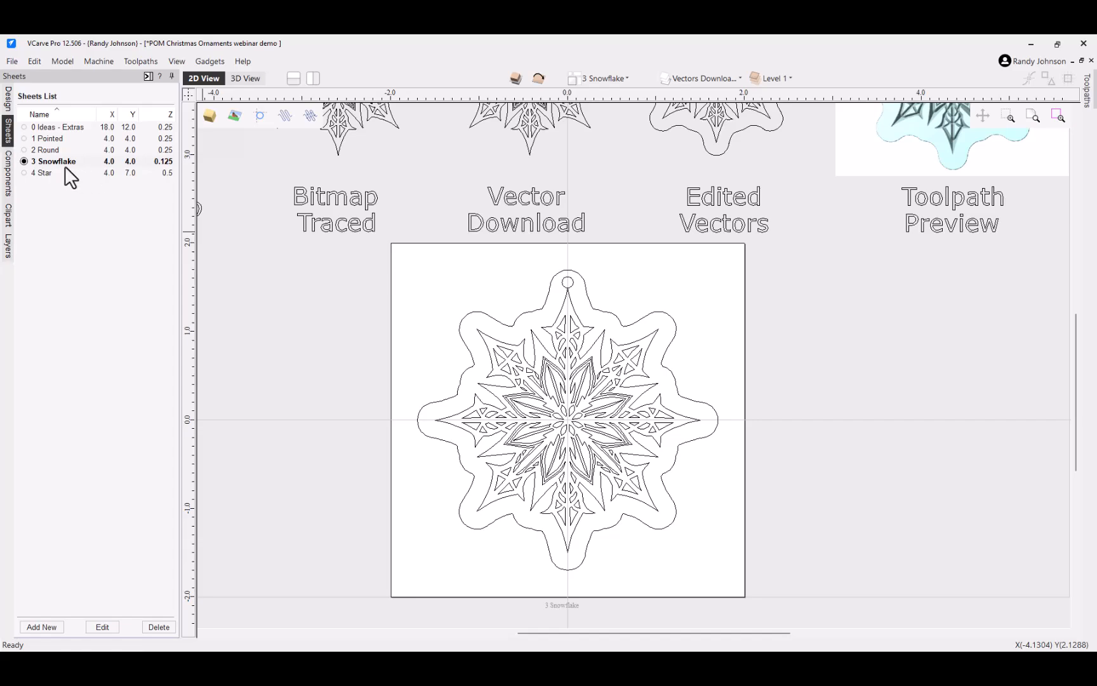
click(24, 173)
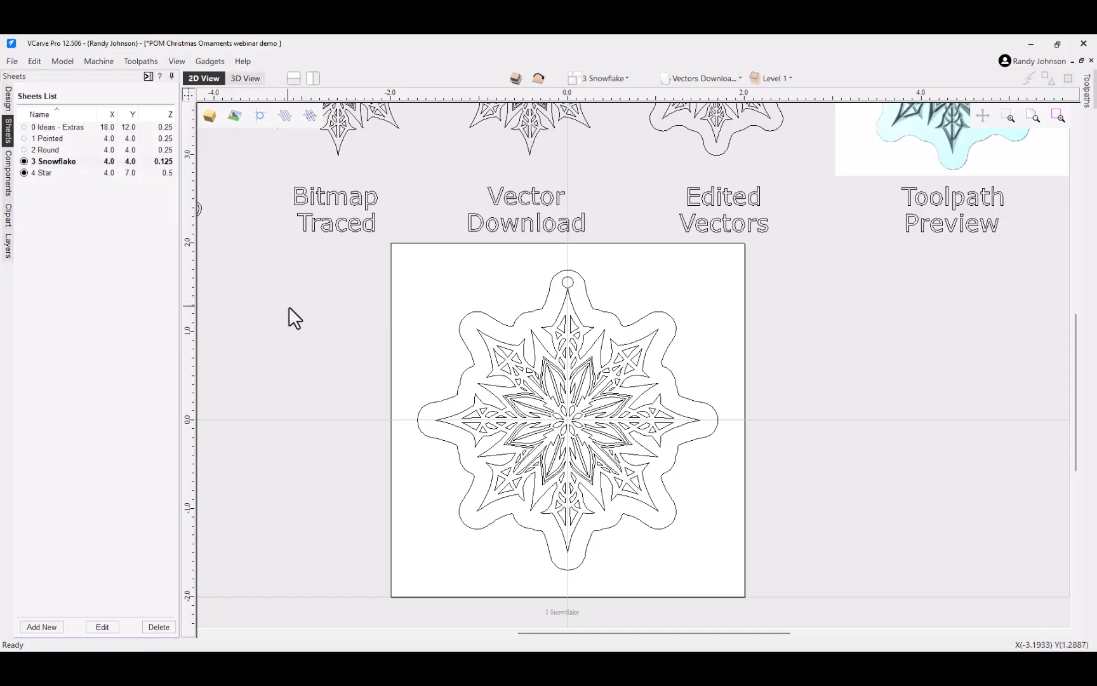
scroll(293, 300, down, 5)
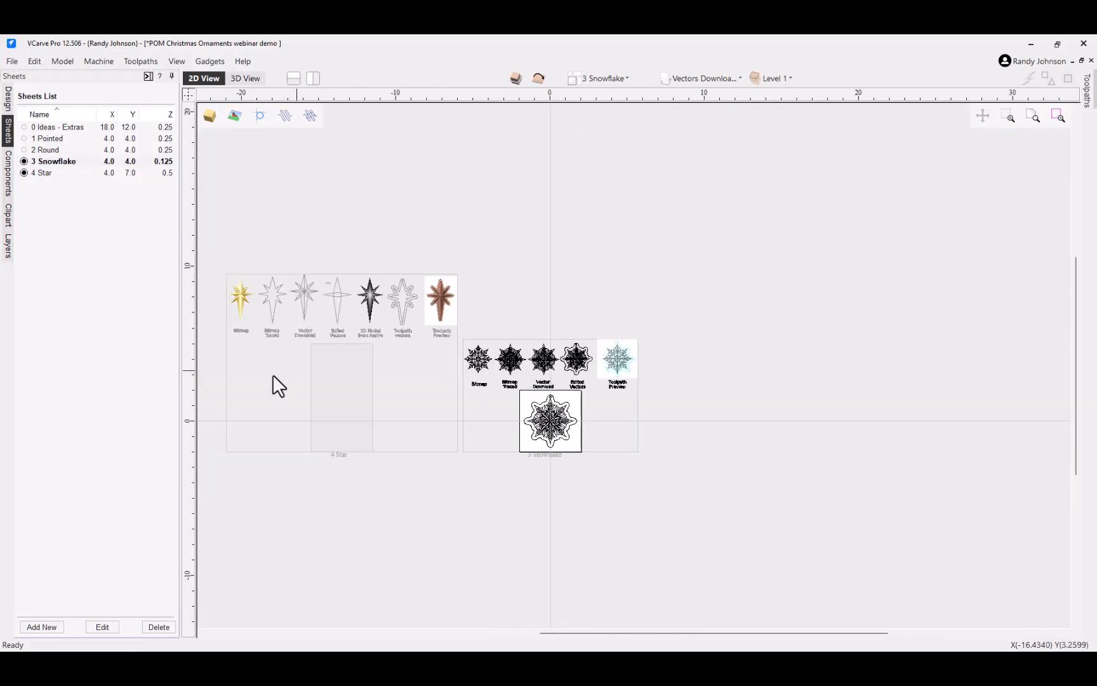
scroll(222, 390, up, 2)
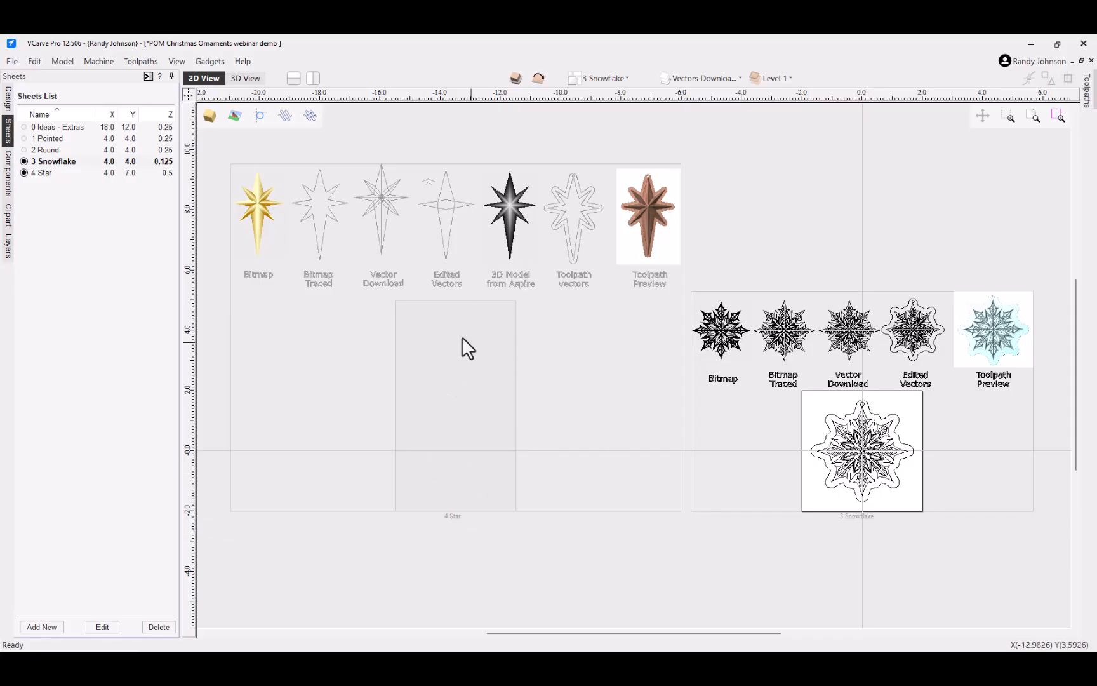
double_click(447, 368)
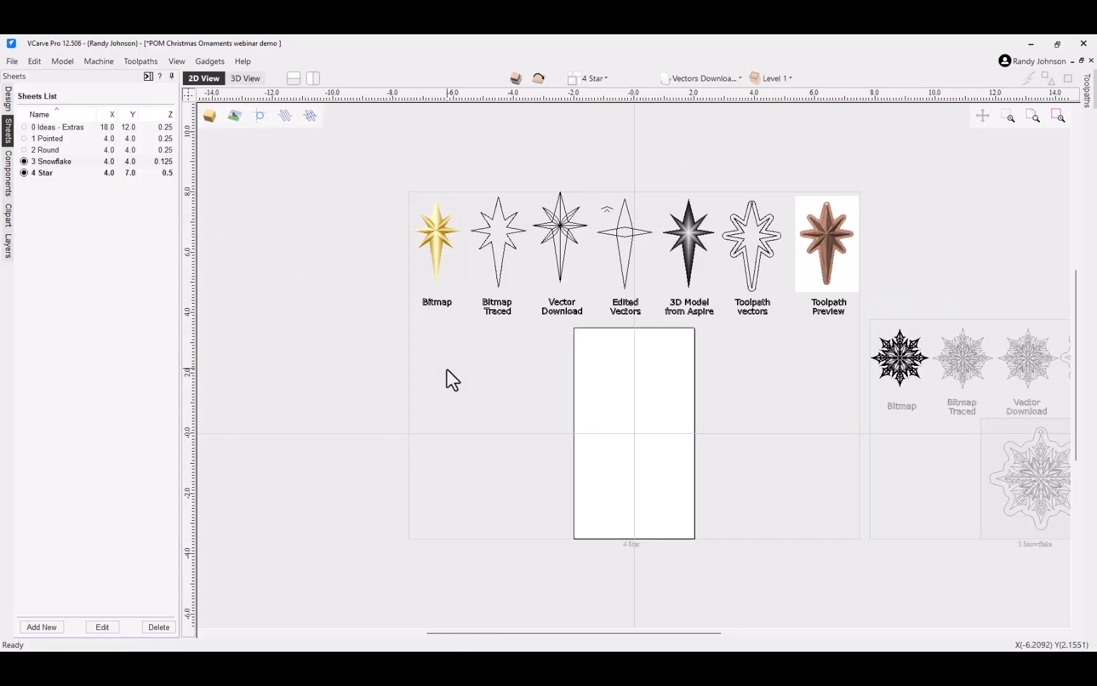
click(22, 161)
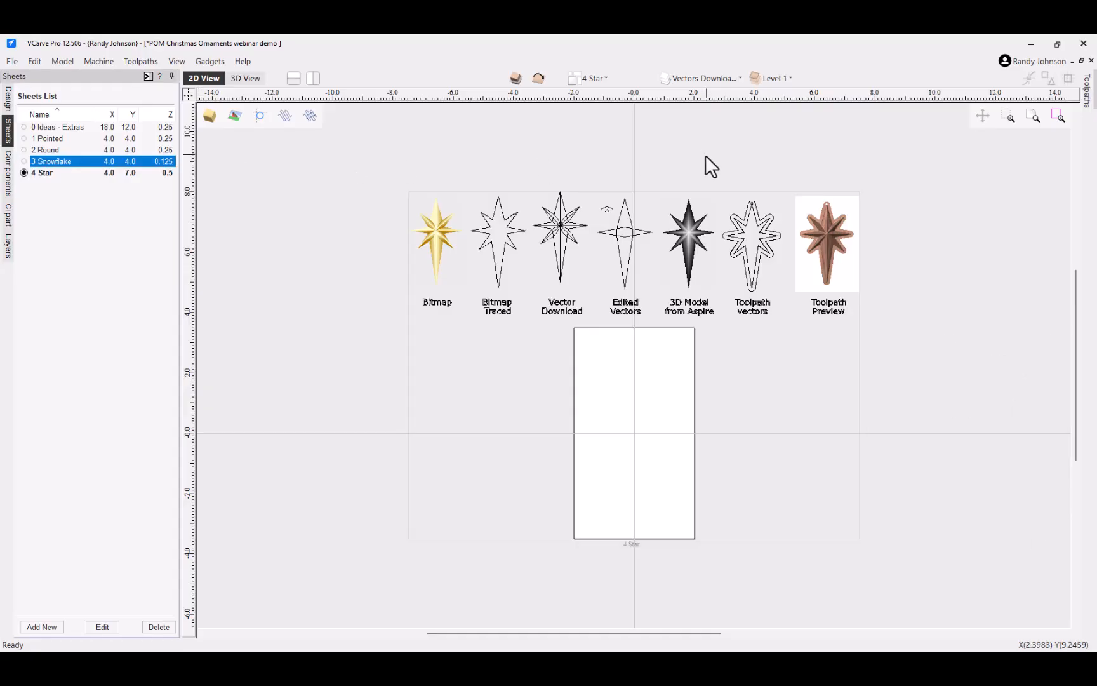
Step: Examine the star's bitmap, traced, downloaded and edited vector versions, 3D model and toolpath vectors above the sheet
scroll(649, 164, up, 2)
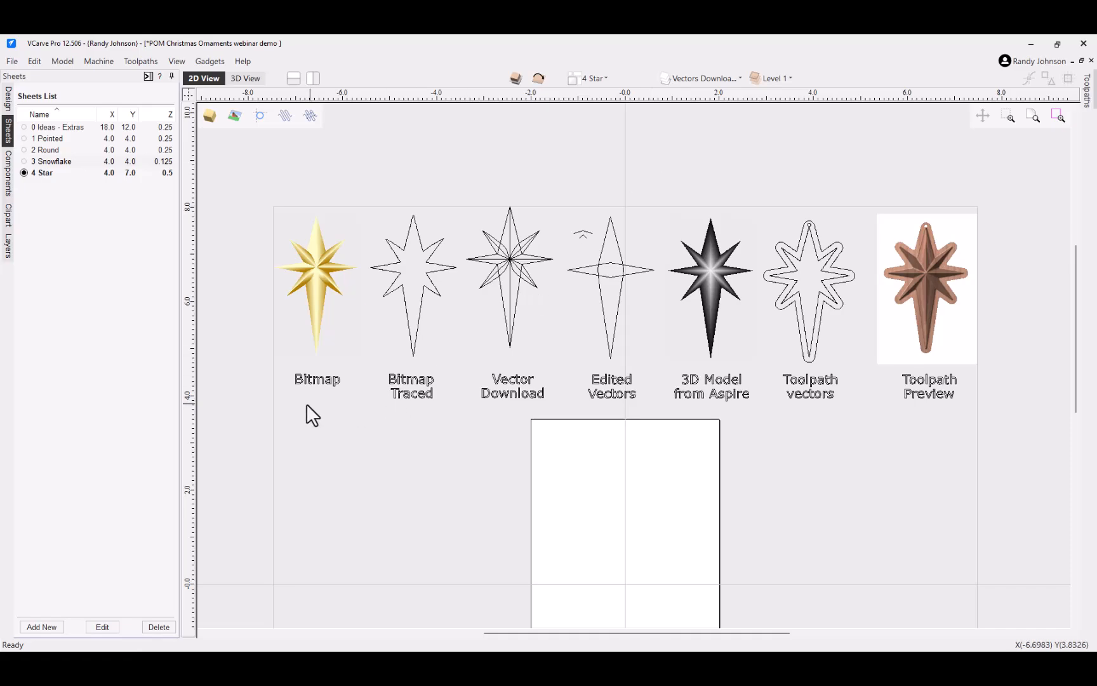
scroll(239, 237, up, 2)
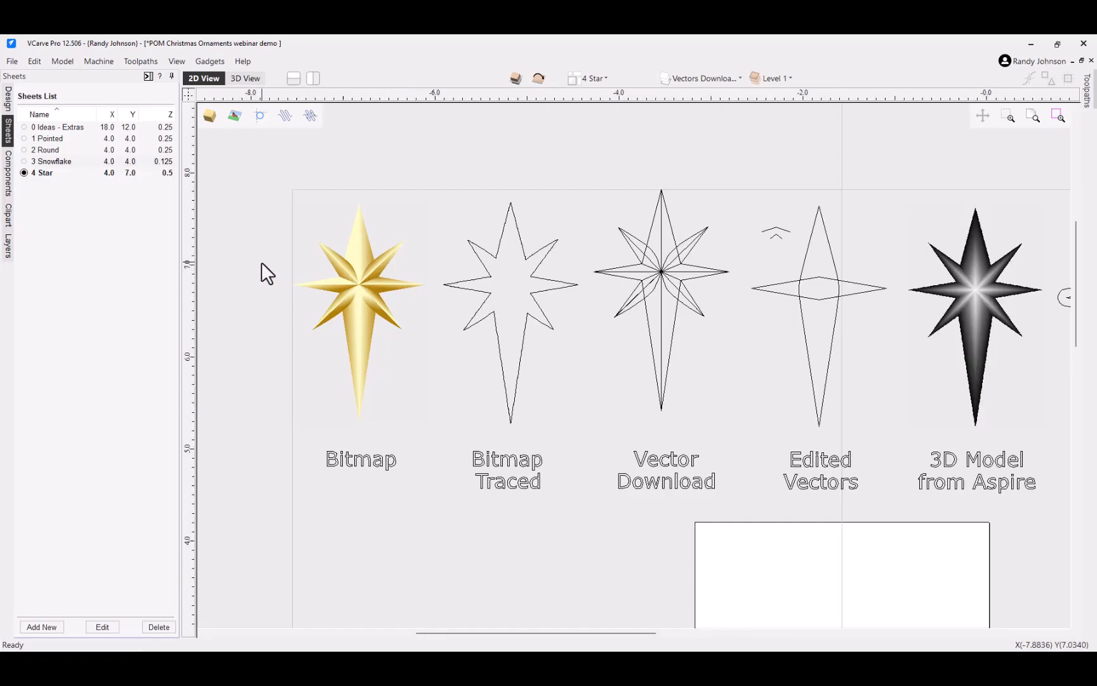
scroll(262, 271, up, 3)
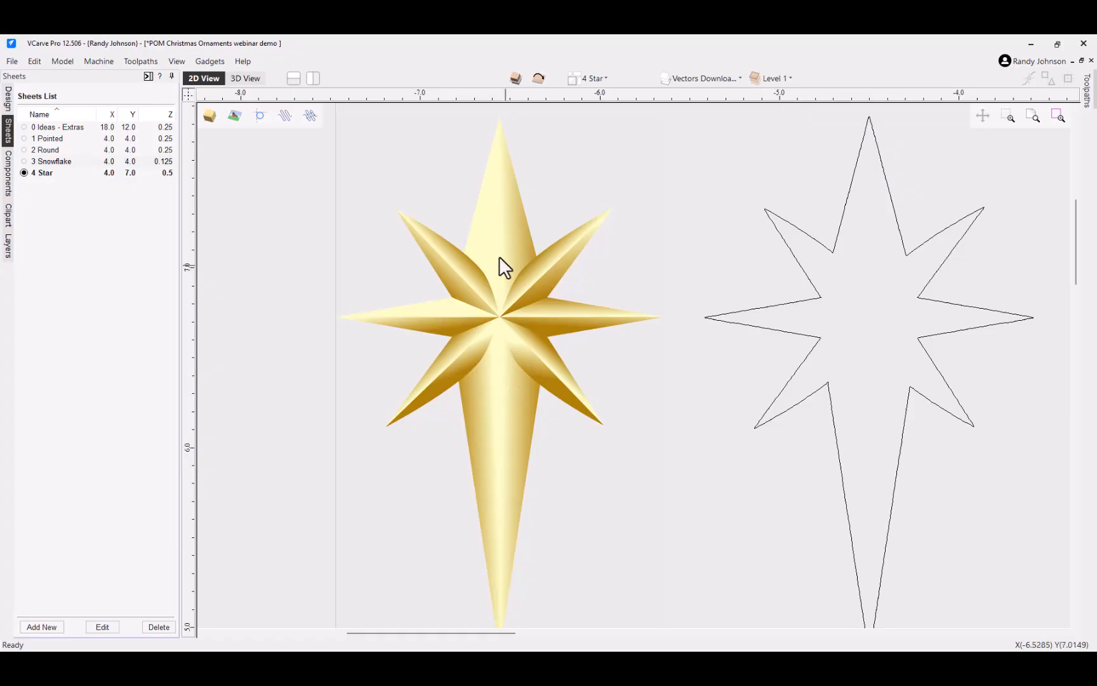
scroll(462, 333, down, 1)
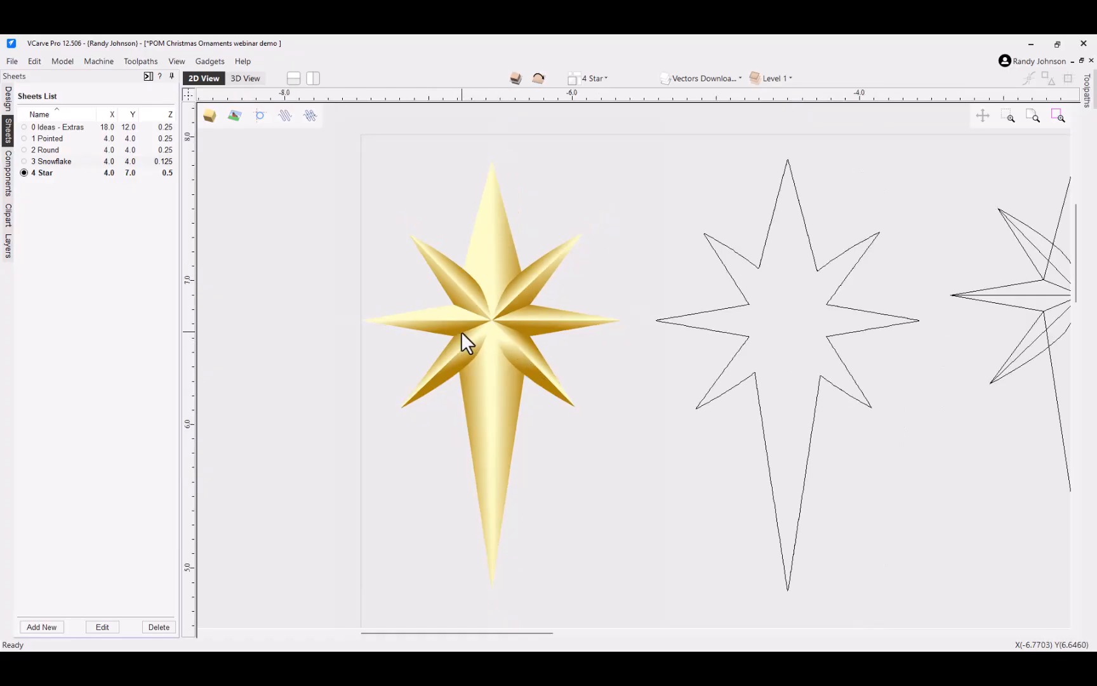
scroll(450, 324, down, 1)
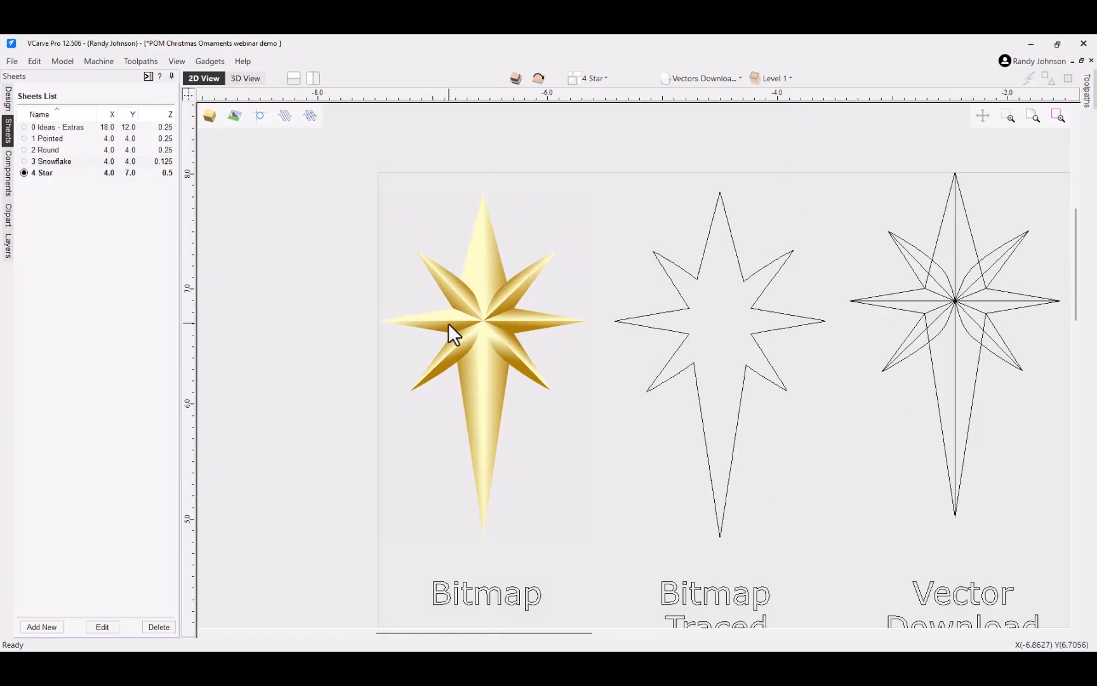
scroll(448, 323, down, 1)
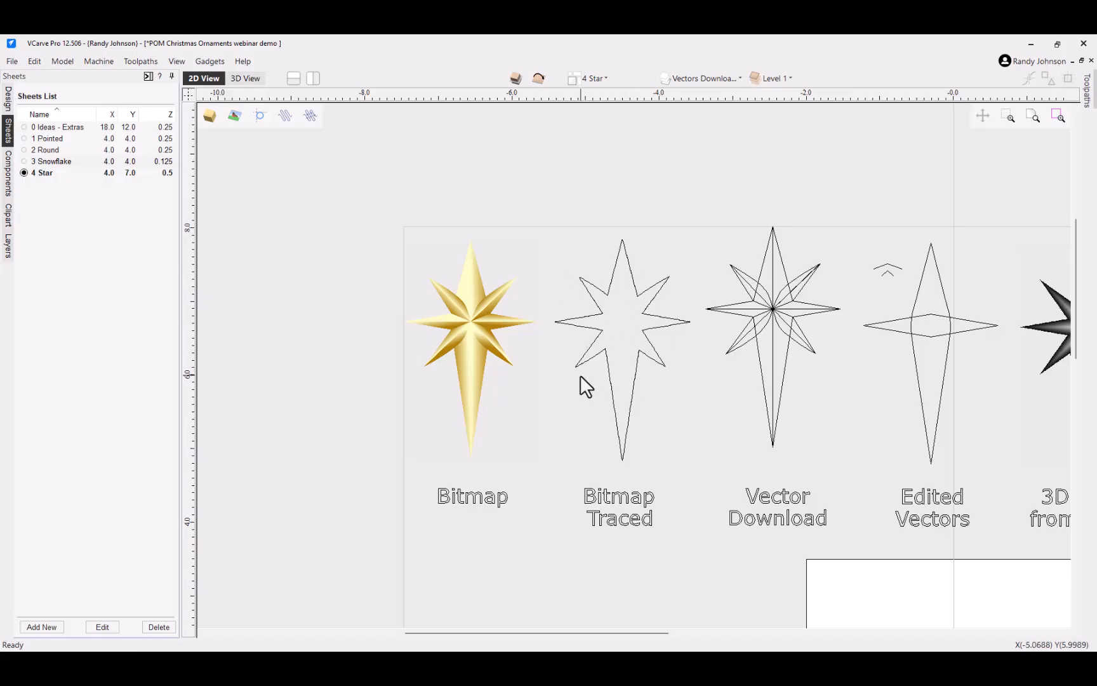
middle_drag(560, 394, 273, 377)
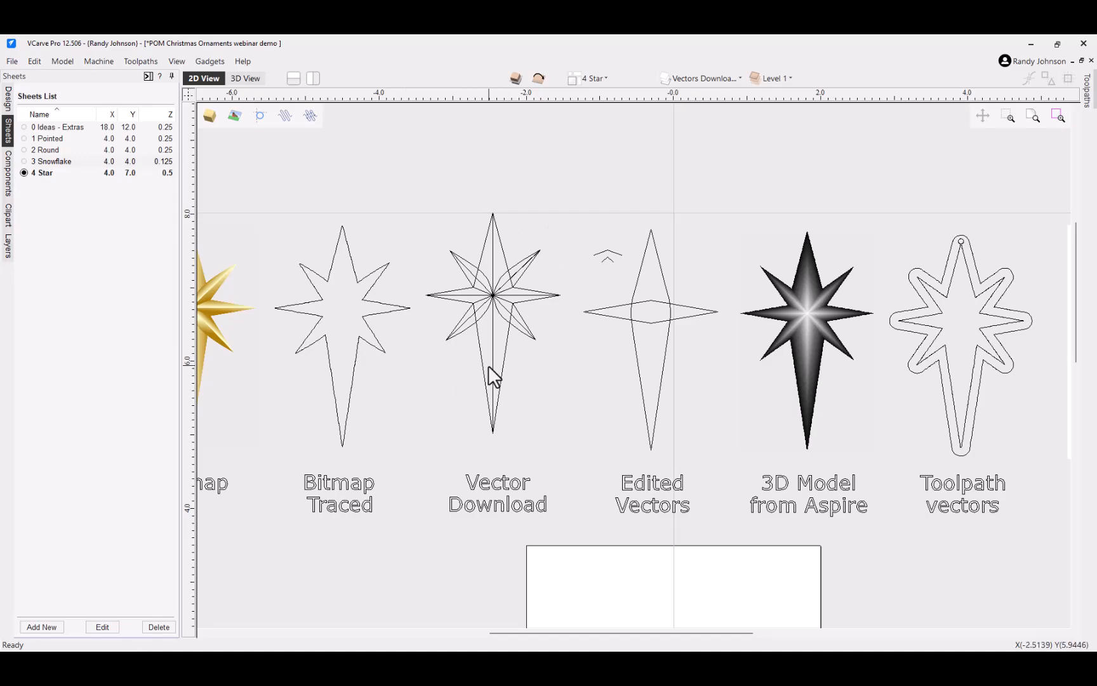
middle_drag(435, 377, 430, 382)
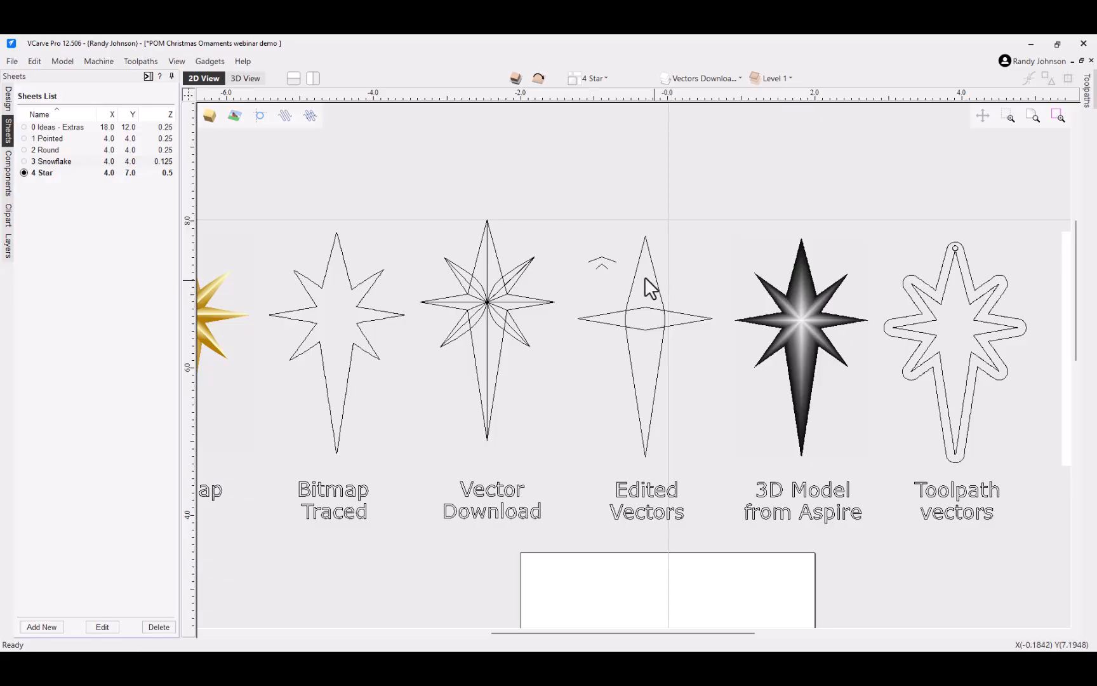
Step: Examine the small chevron and the tall star outline that make up the star's edited vectors
click(605, 266)
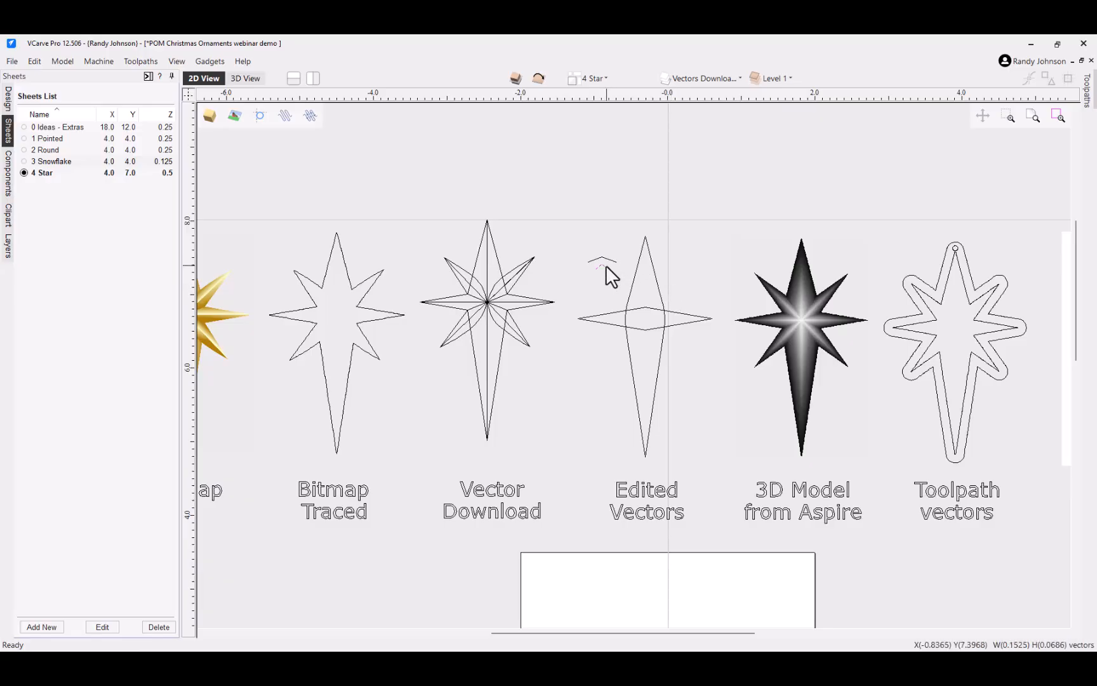
click(655, 275)
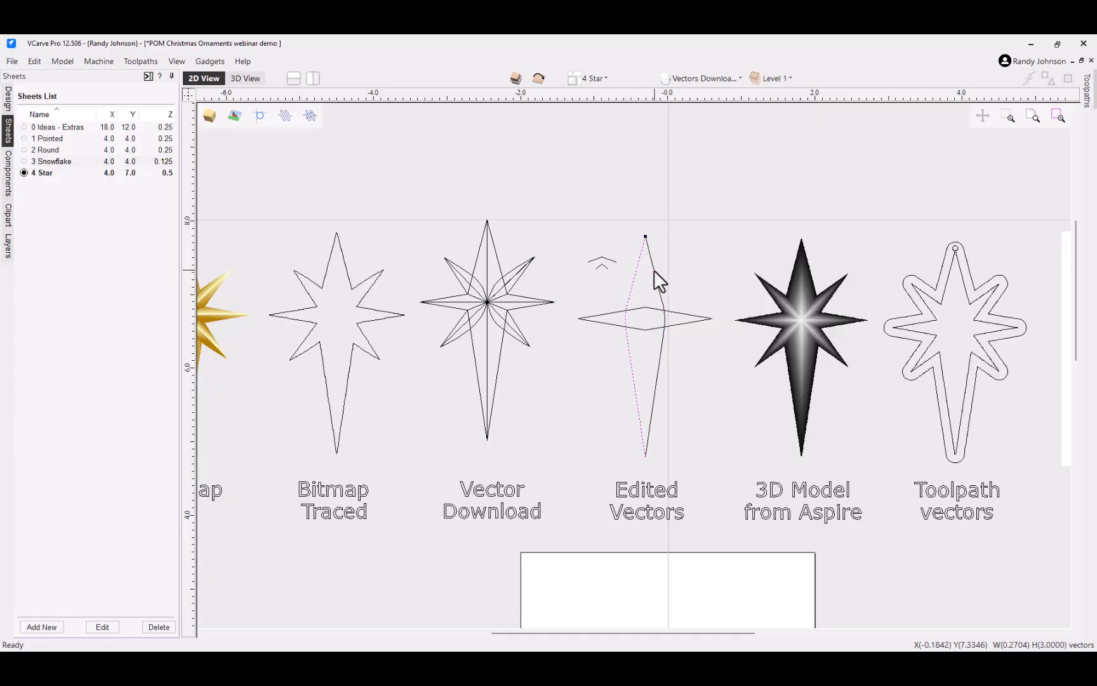
click(635, 277)
scroll(702, 447, down, 4)
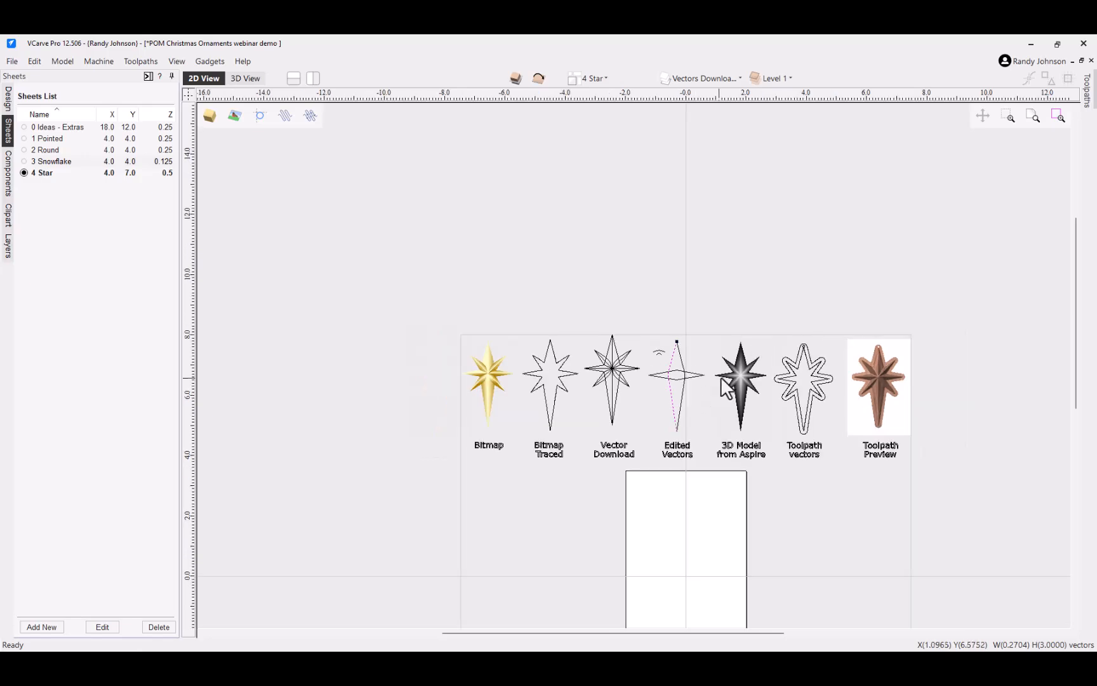
Step: Place a copy of the 3D star model on the white 4 Star sheet and centre it in the material
key(Delete)
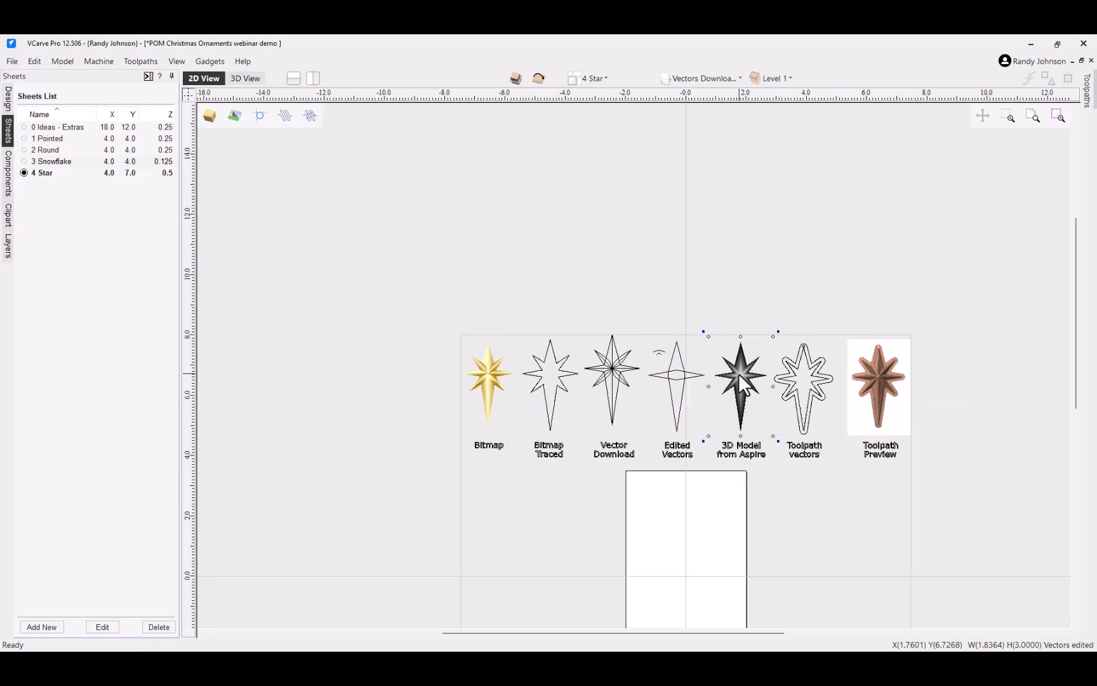
scroll(738, 374, down, 1)
drag(738, 374, 697, 533)
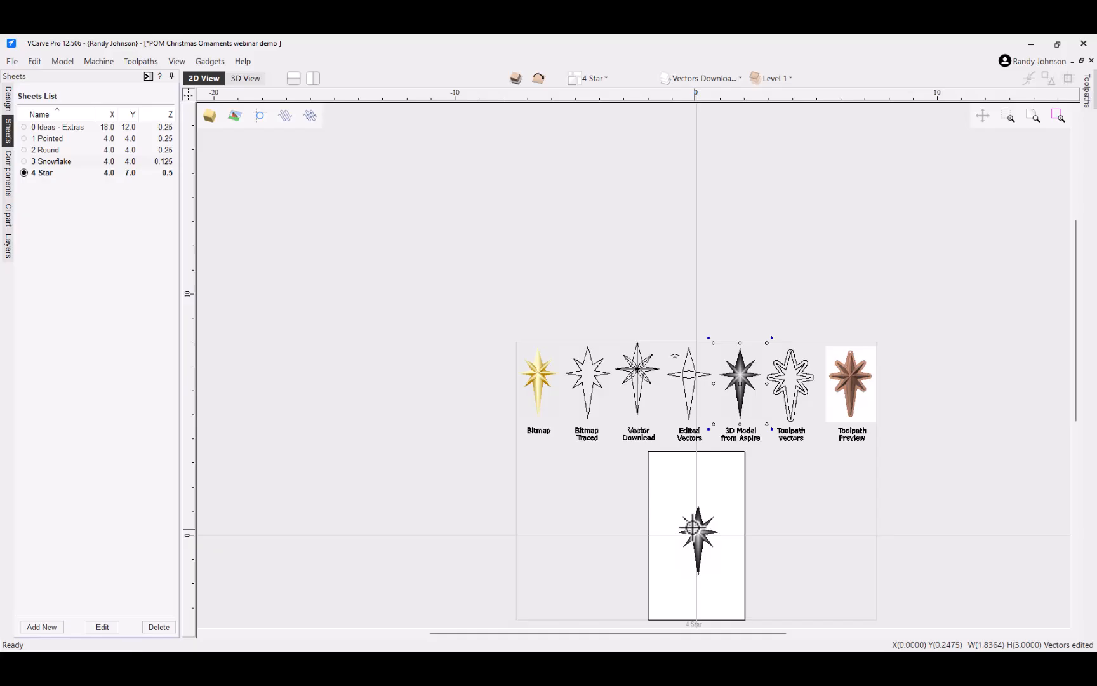
click(9, 101)
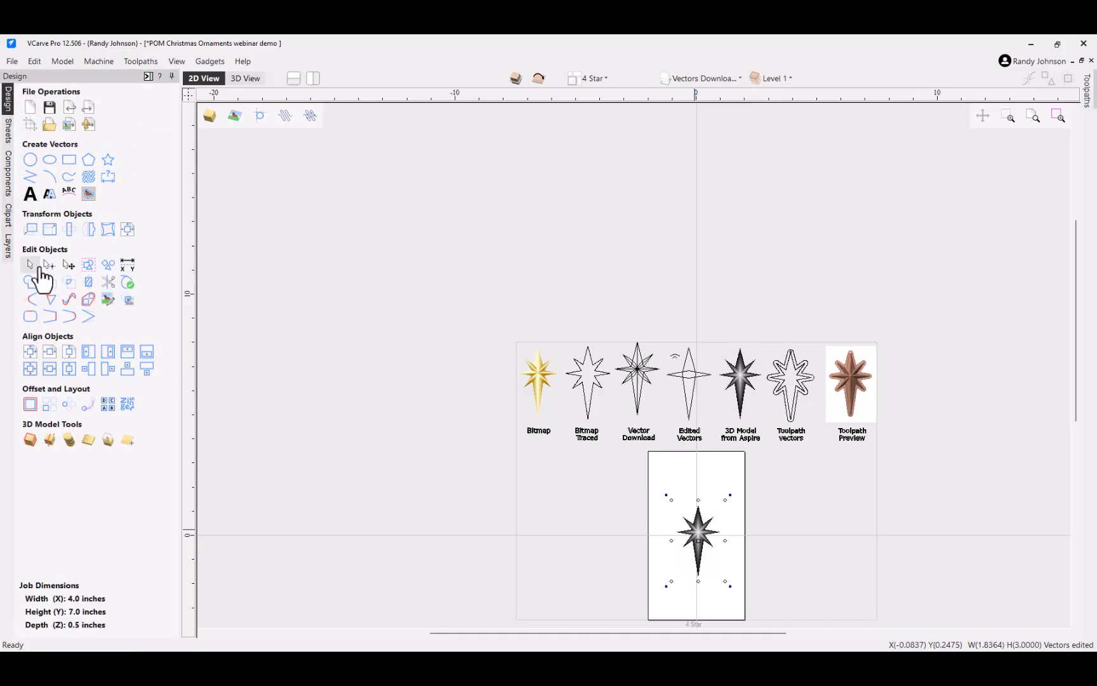
click(30, 353)
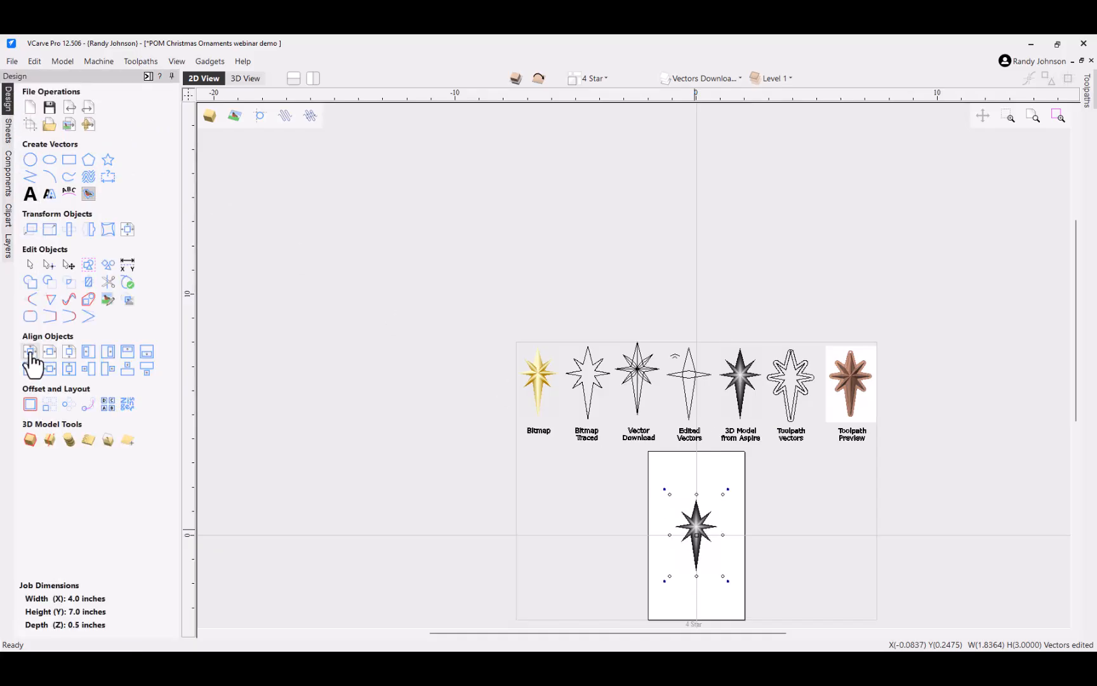
scroll(710, 626, up, 2)
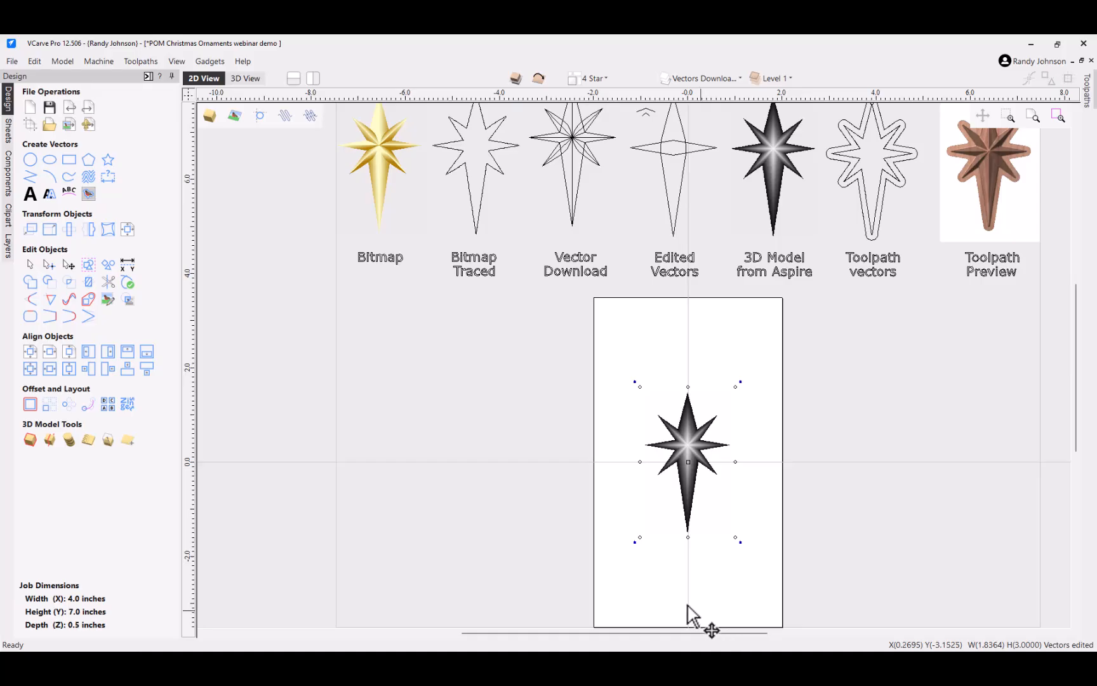
Step: Resize the star model on the sheet proportionally, trying a height of 7 inches before settling on 5 inches
click(49, 230)
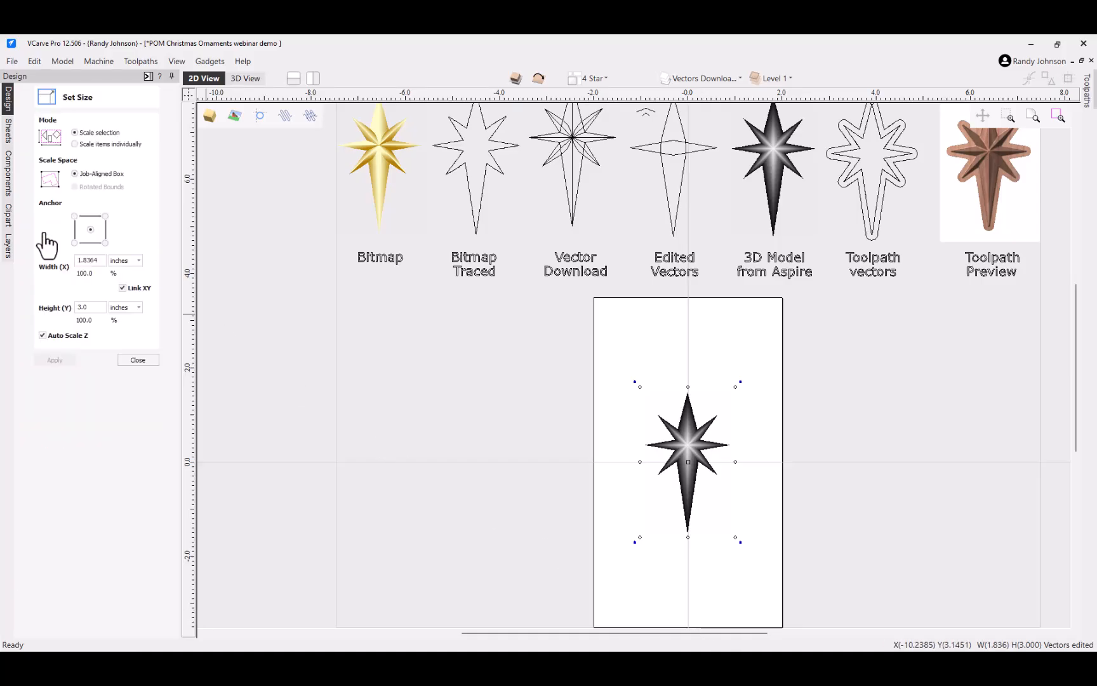
double_click(90, 307)
text(7)
click(55, 359)
double_click(90, 307)
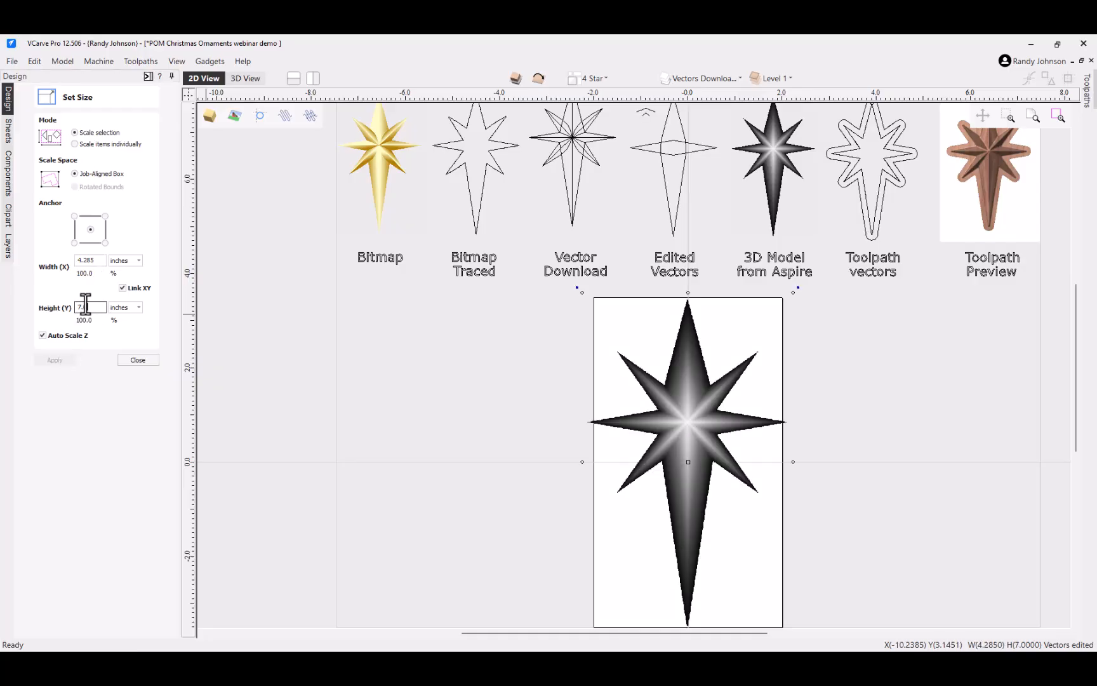
text(5)
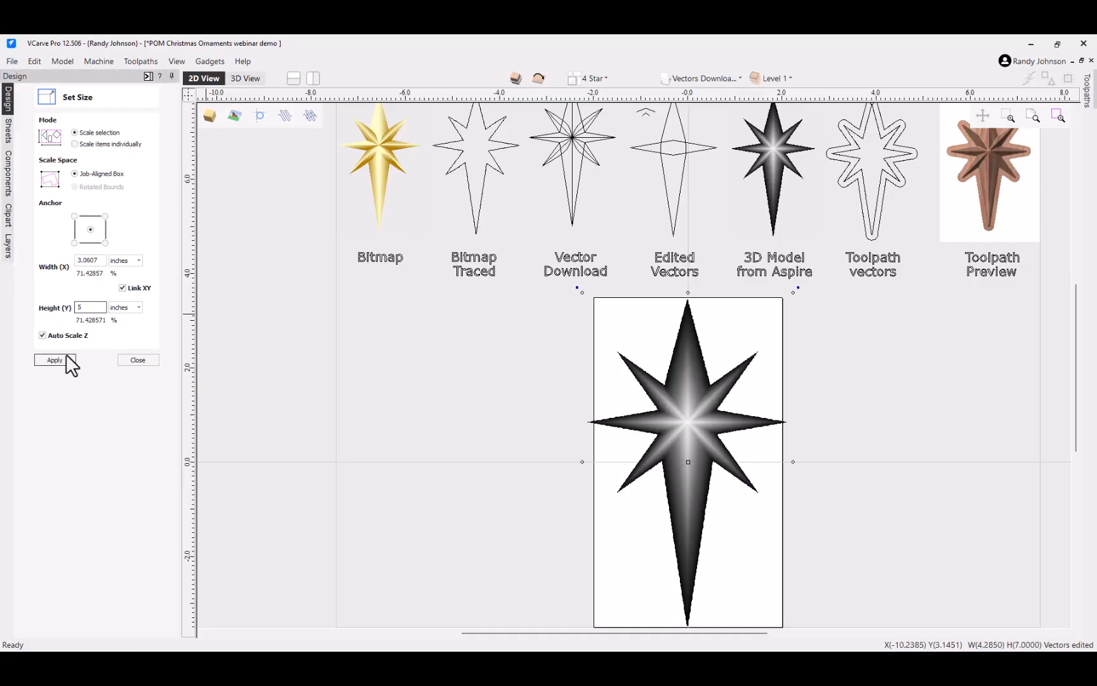
click(50, 360)
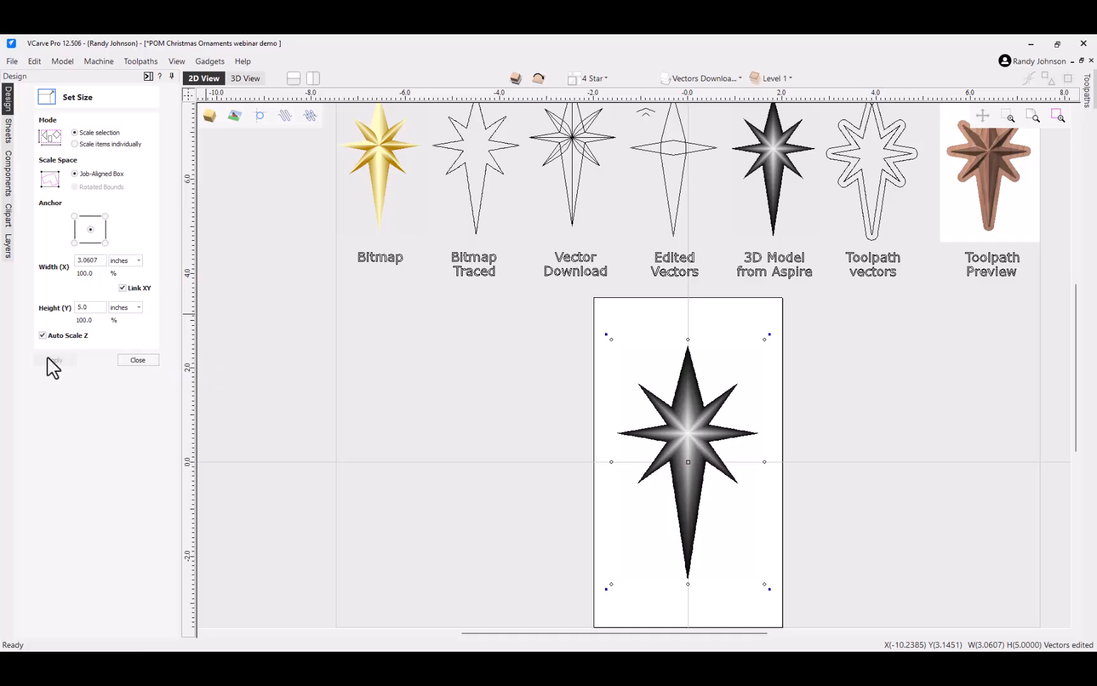
click(138, 360)
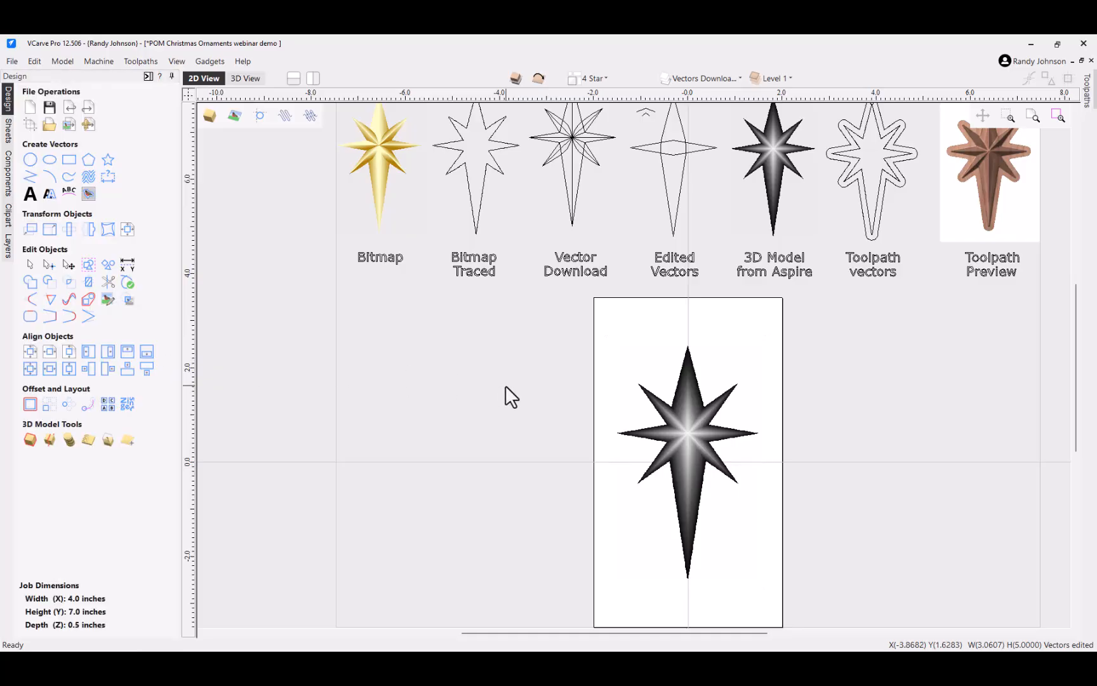
Step: Set the non-selected bitmap fading of the star model on the sheet to 56%
scroll(506, 386, down, 1)
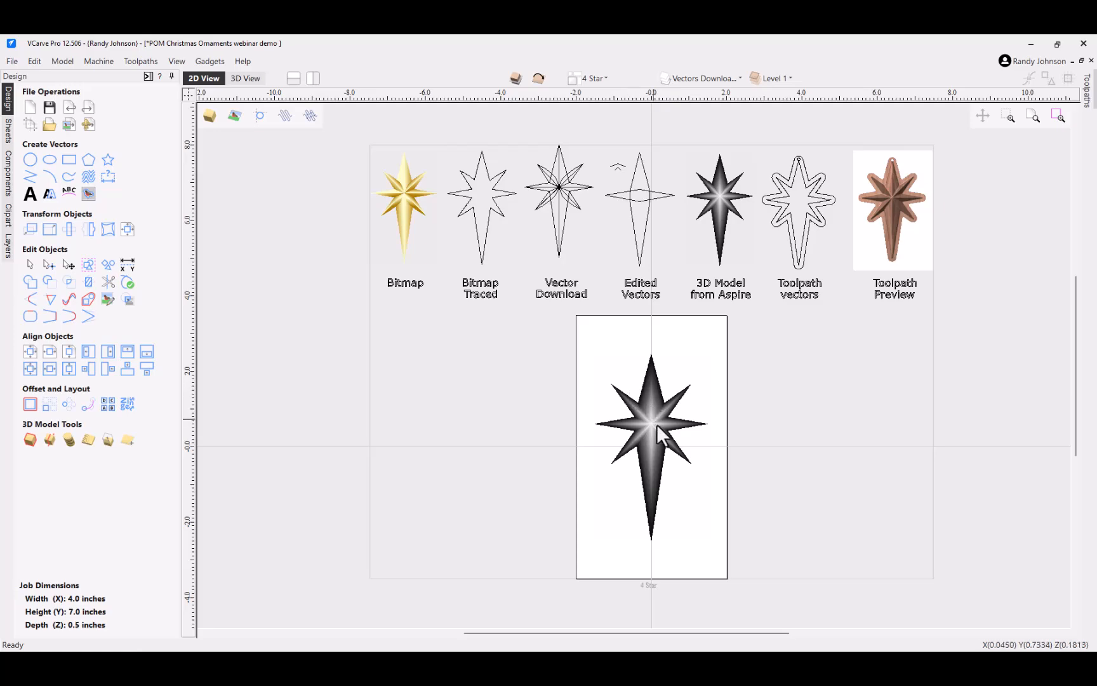
scroll(656, 424, up, 2)
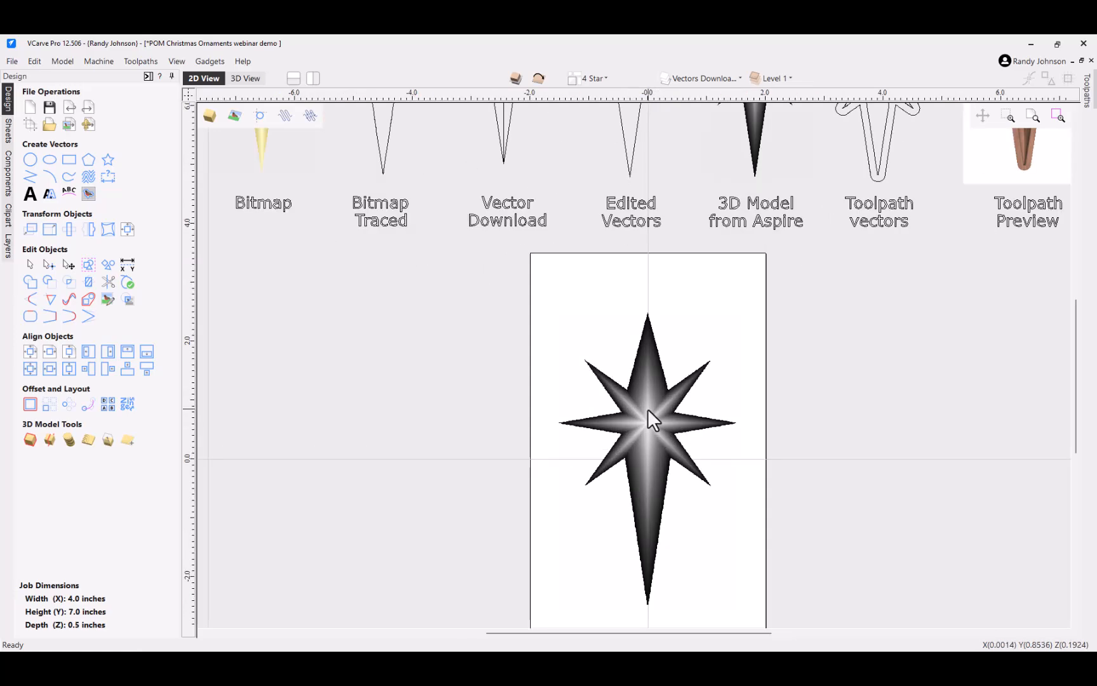
right_click(648, 413)
click(648, 410)
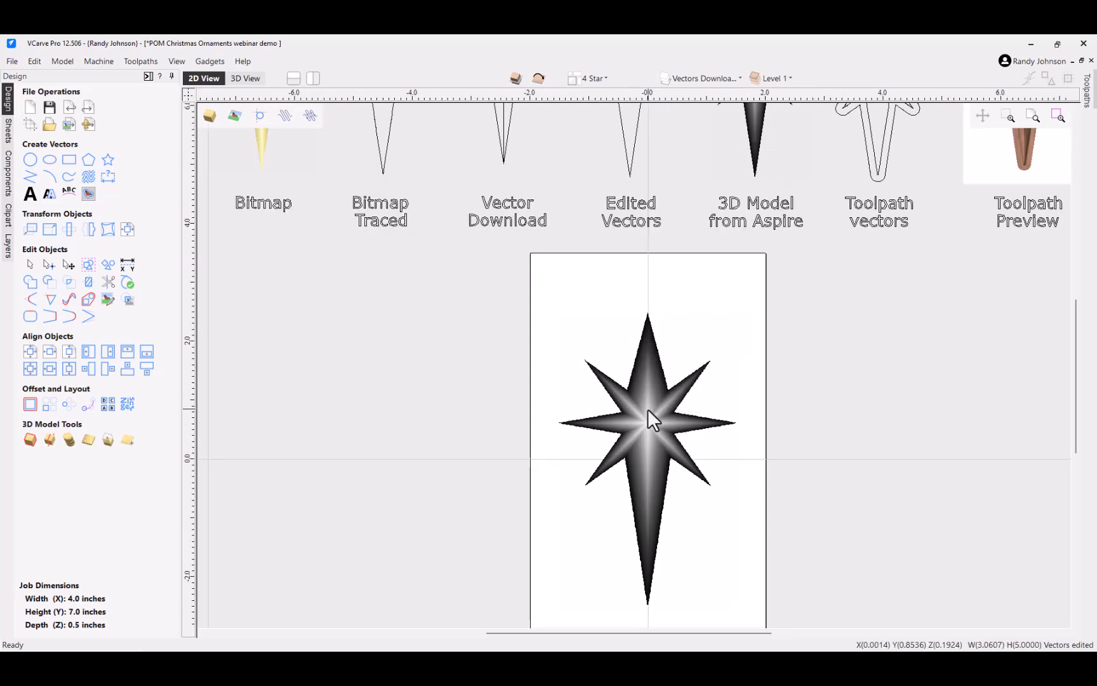
click(649, 408)
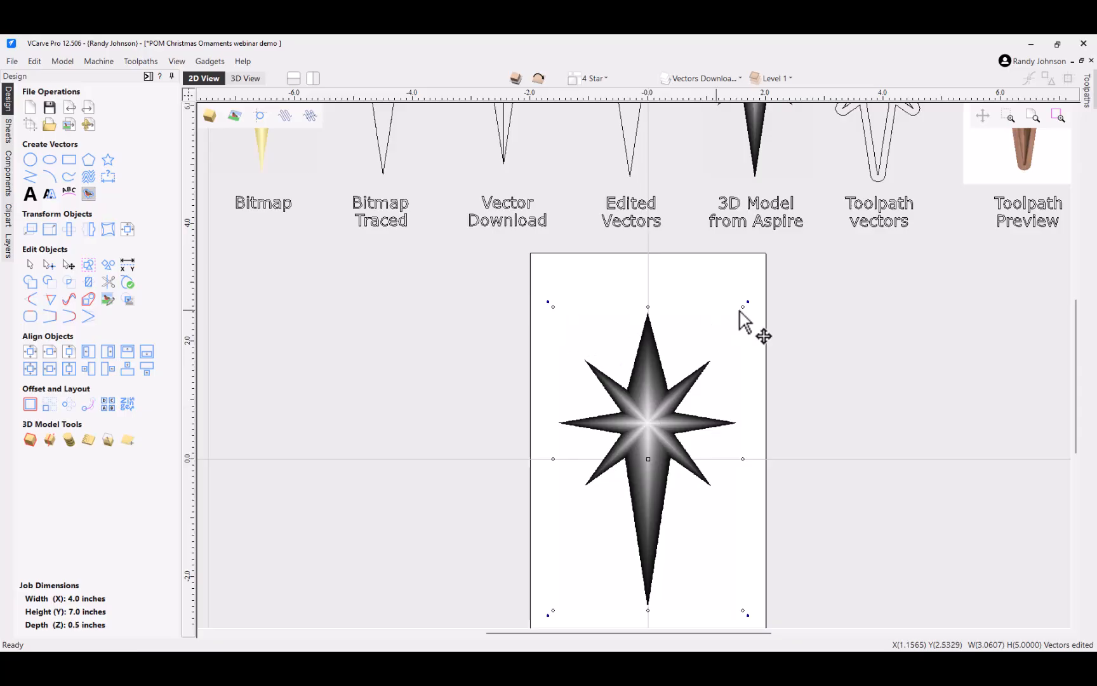
right_click(645, 402)
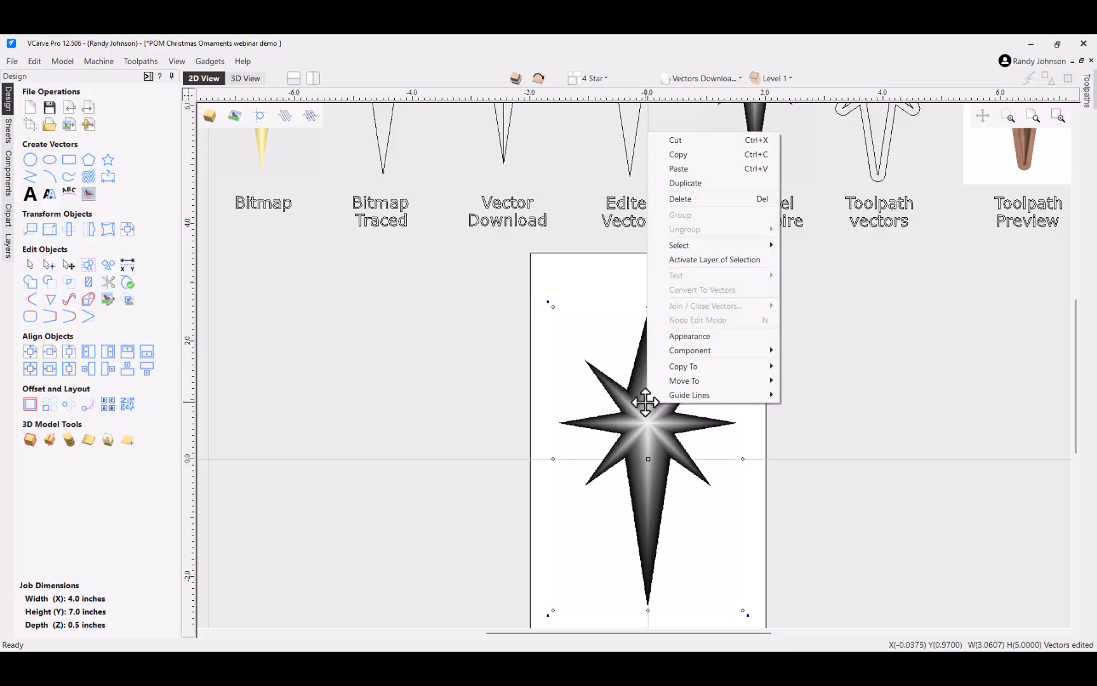
click(697, 336)
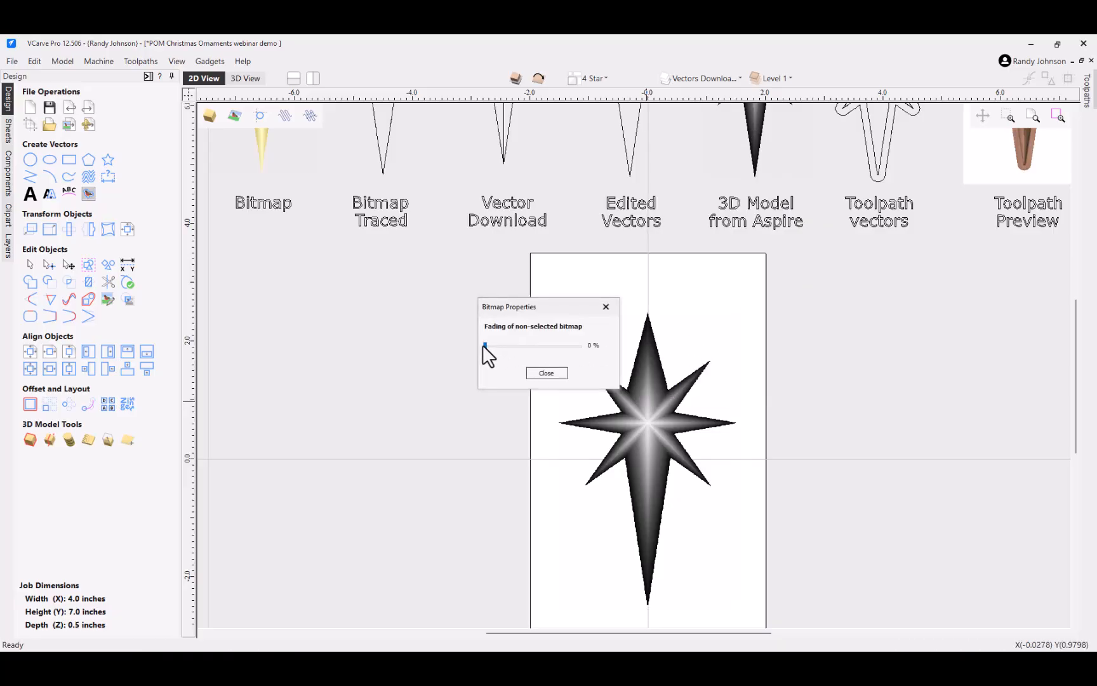
mouse_move(484, 345)
mouse_down()
mouse_move(603, 350)
mouse_move(537, 348)
mouse_up()
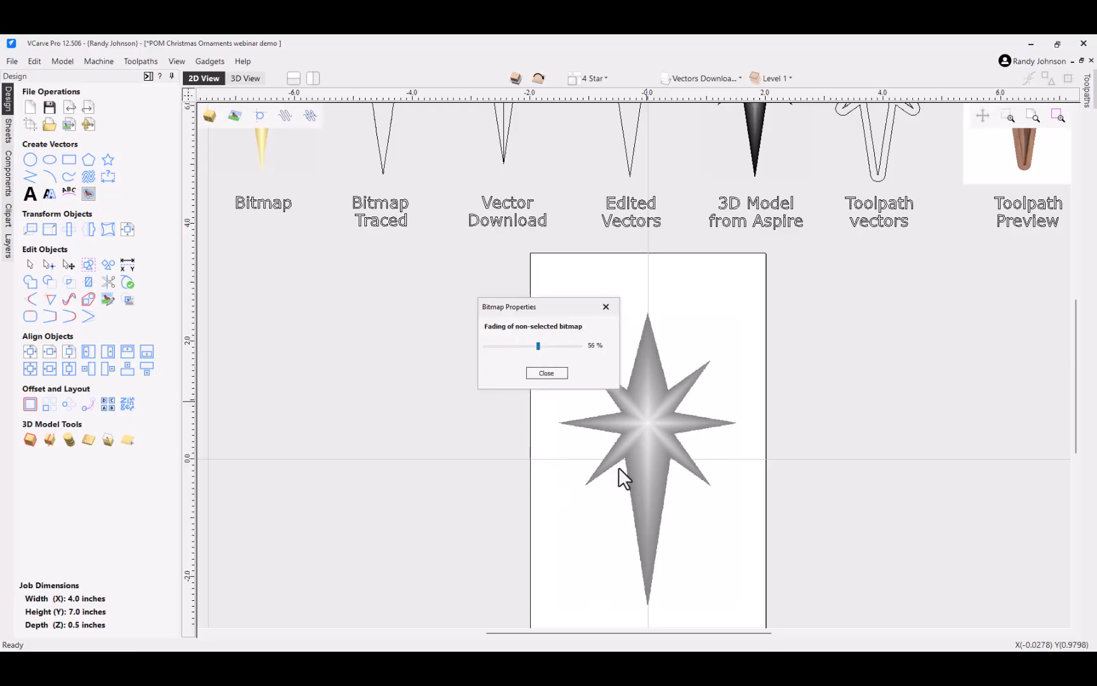
click(547, 374)
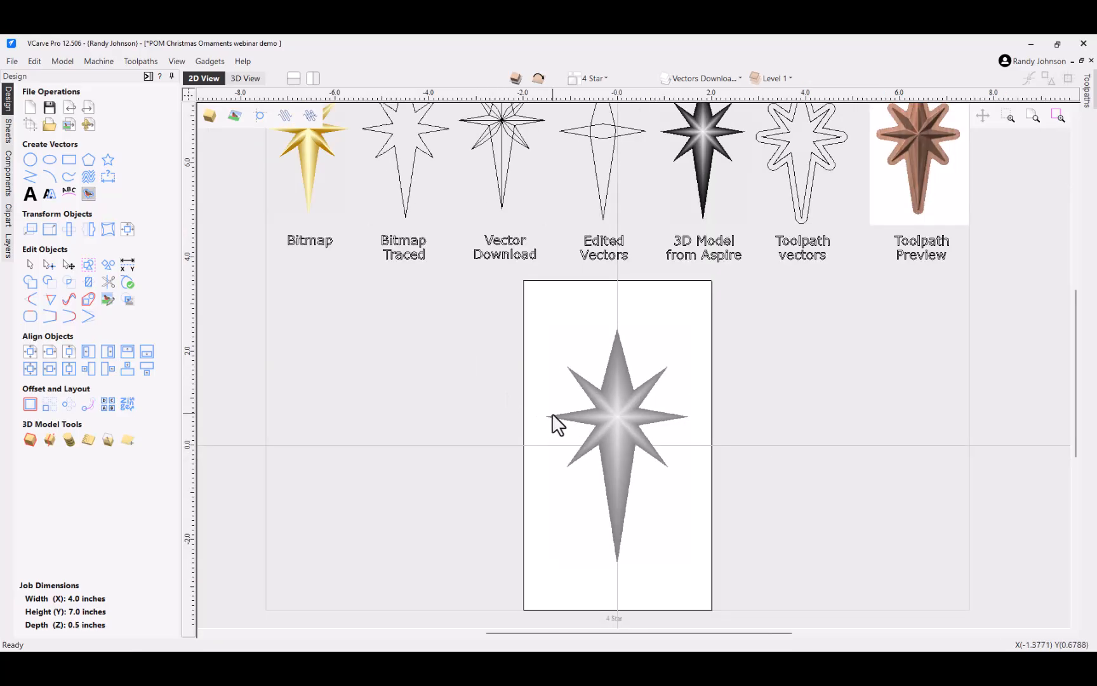
Step: Create a boundary vector around the star model on the sheet and check how closely it follows the horizontal ray's edges
scroll(552, 414, up, 1)
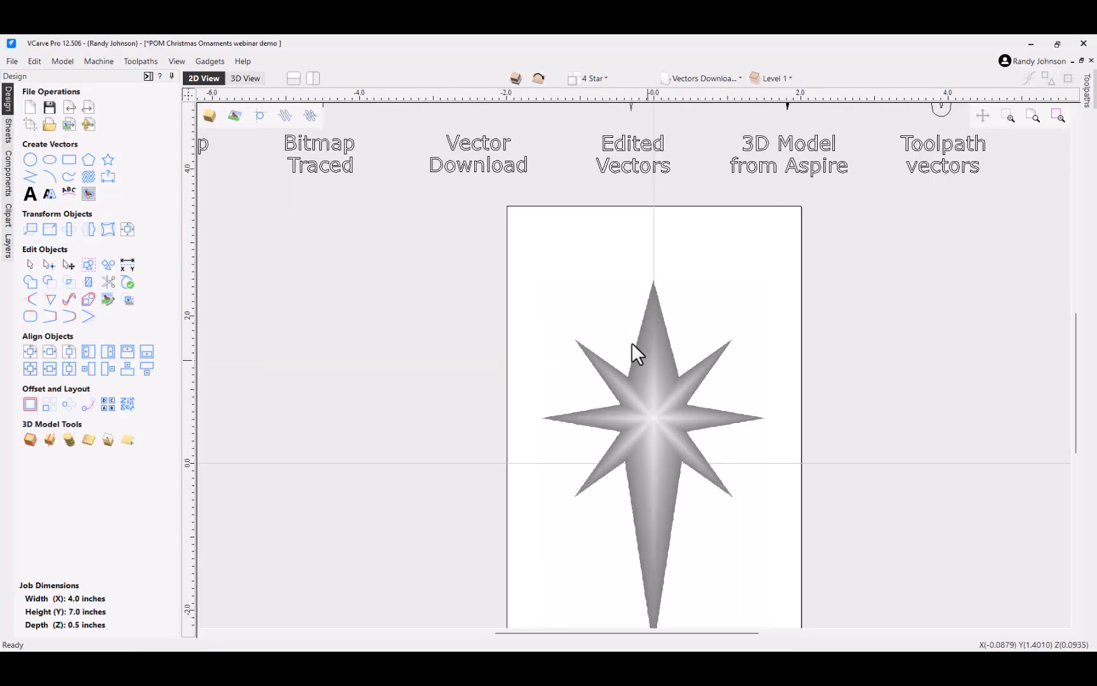
click(655, 402)
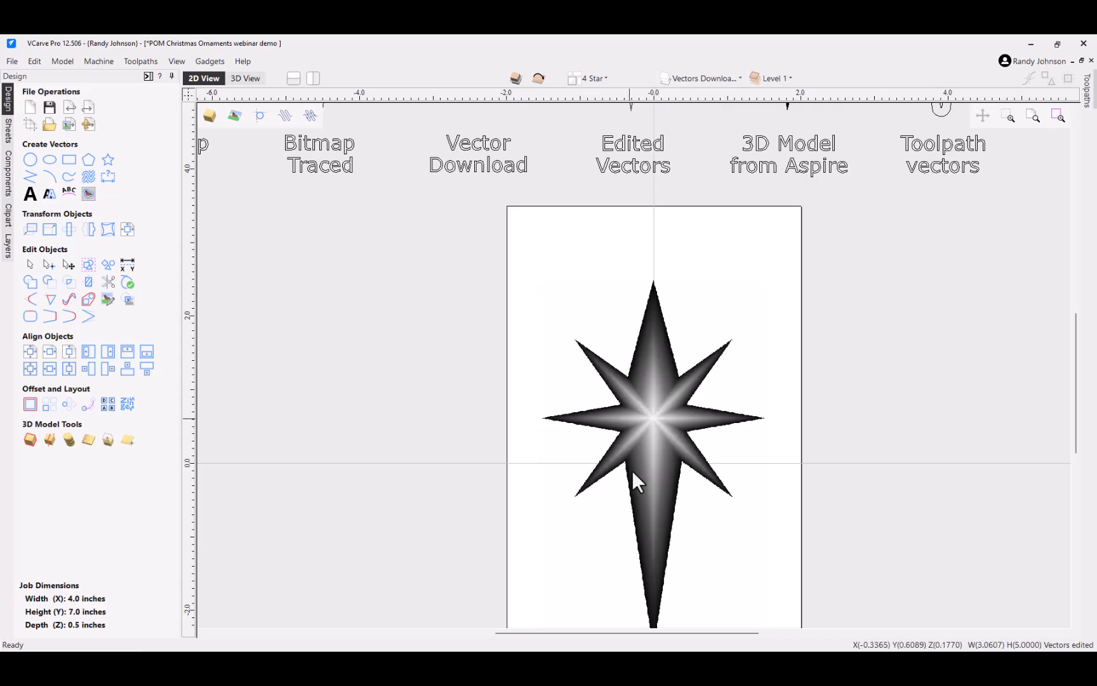
scroll(602, 396, down, 2)
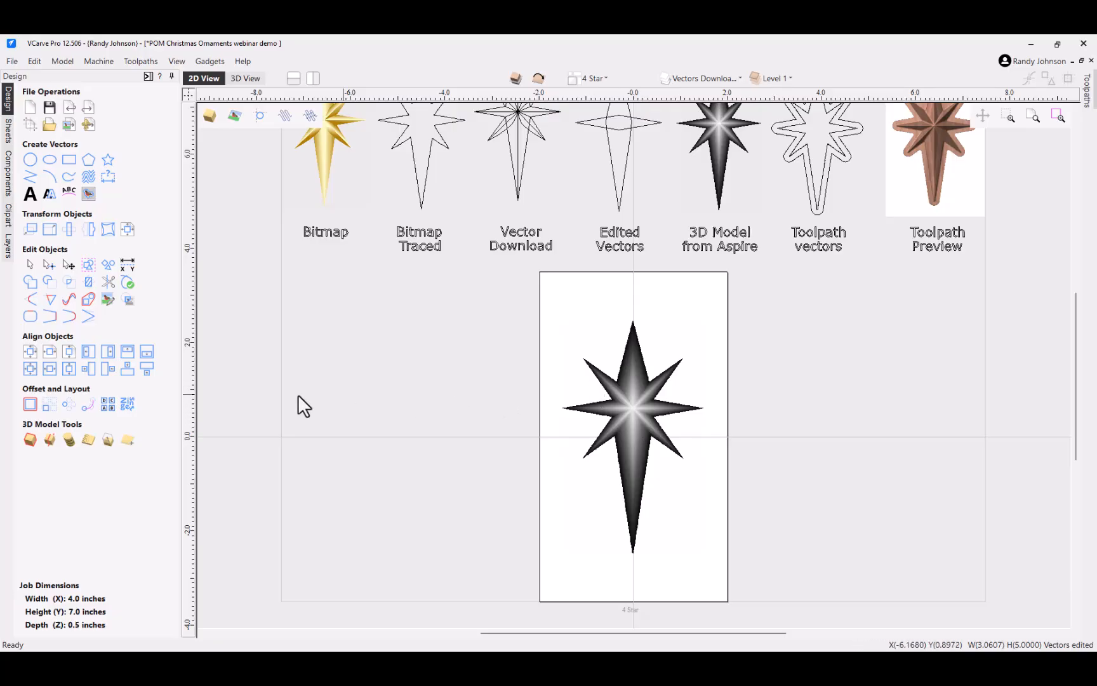
click(28, 447)
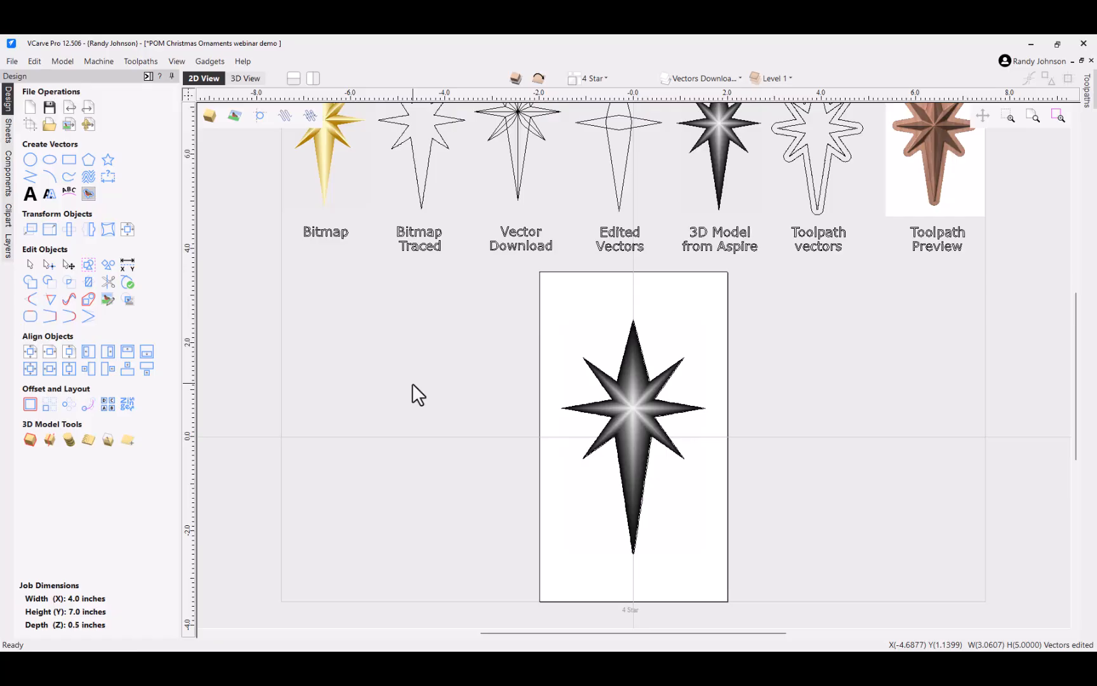
scroll(705, 413, up, 2)
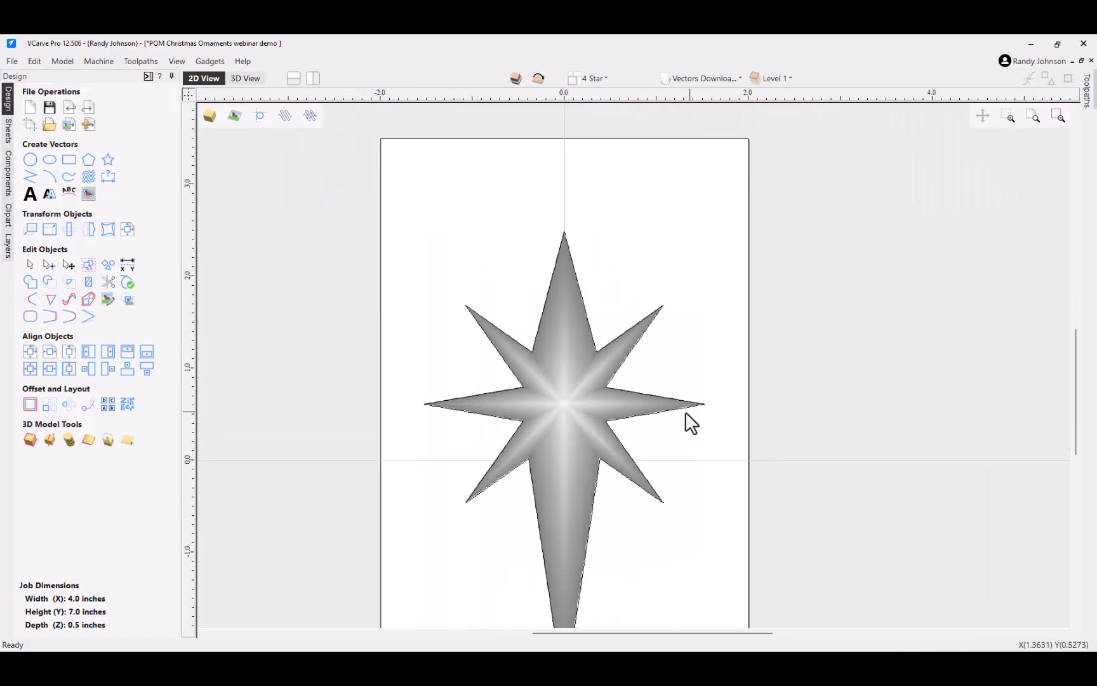
scroll(692, 424, up, 3)
scroll(684, 412, up, 2)
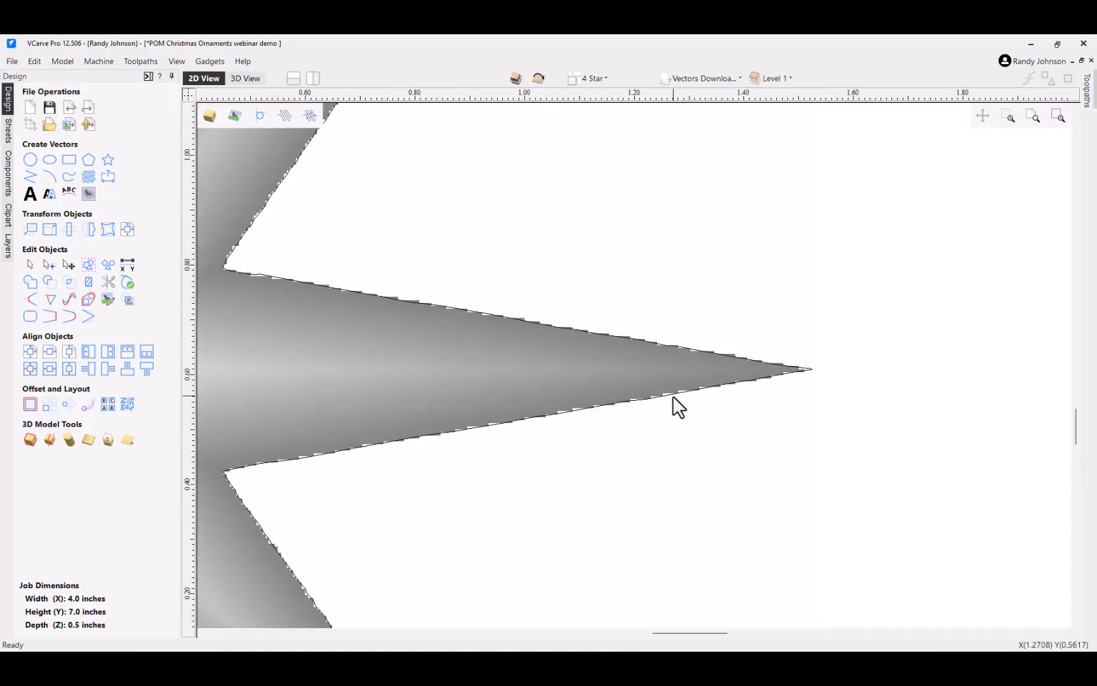
Step: Offset the star's boundary vector outwards by 0.2 inches with rounded corners, keeping the original outline
click(670, 399)
scroll(670, 398, down, 4)
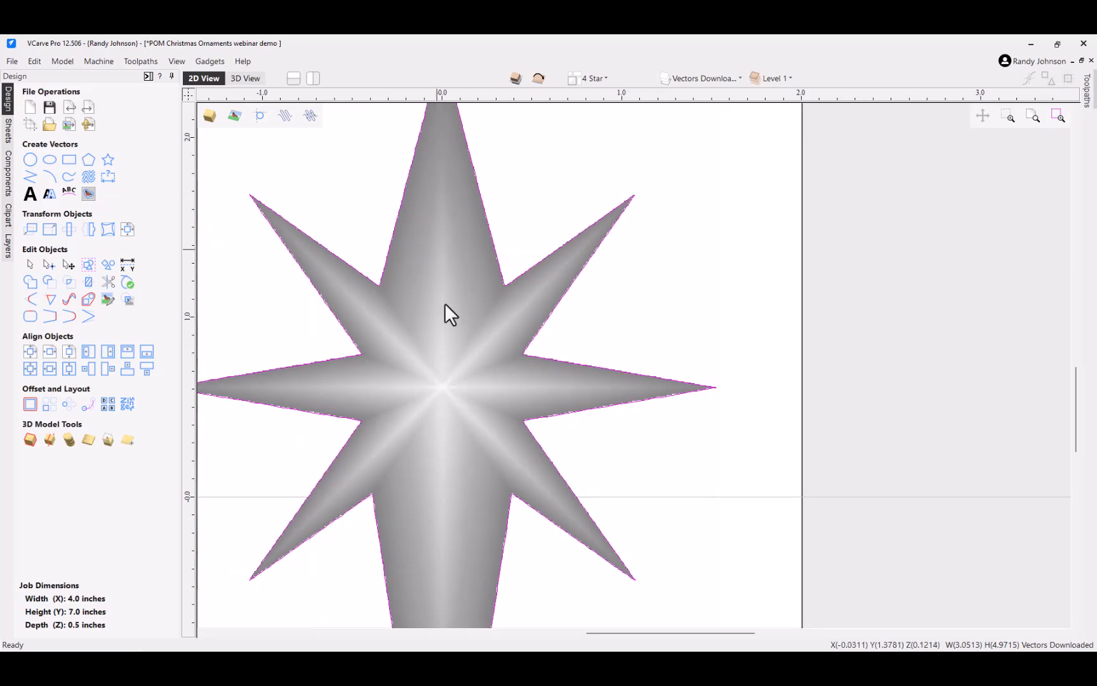
scroll(544, 381, down, 3)
scroll(543, 381, down, 2)
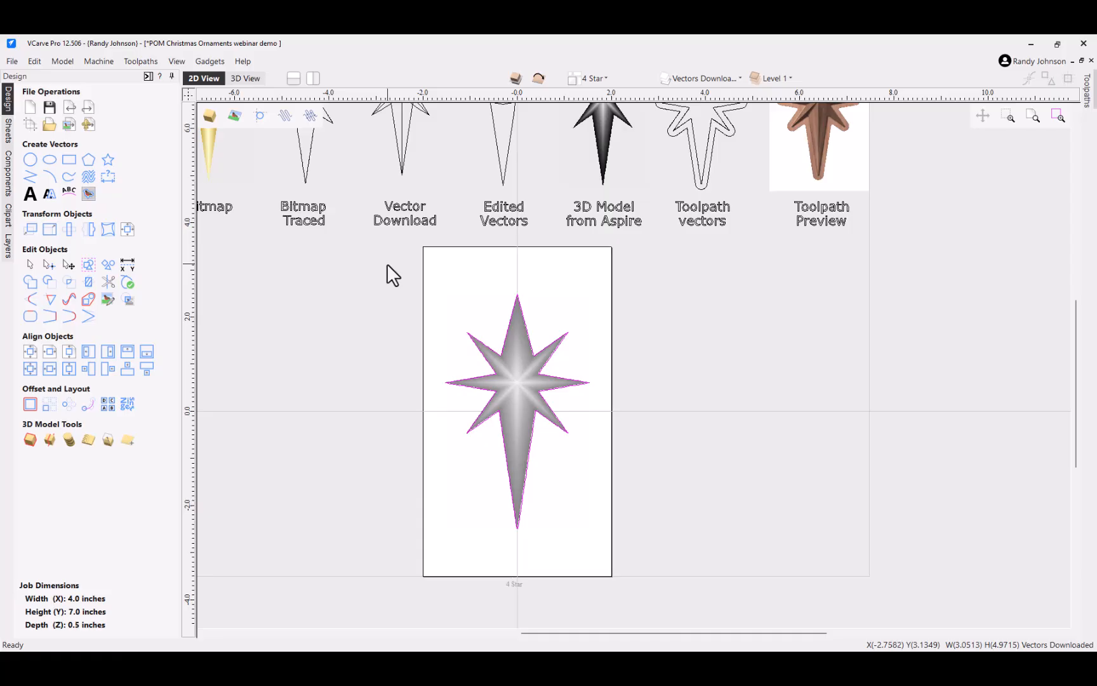
scroll(530, 400, up, 2)
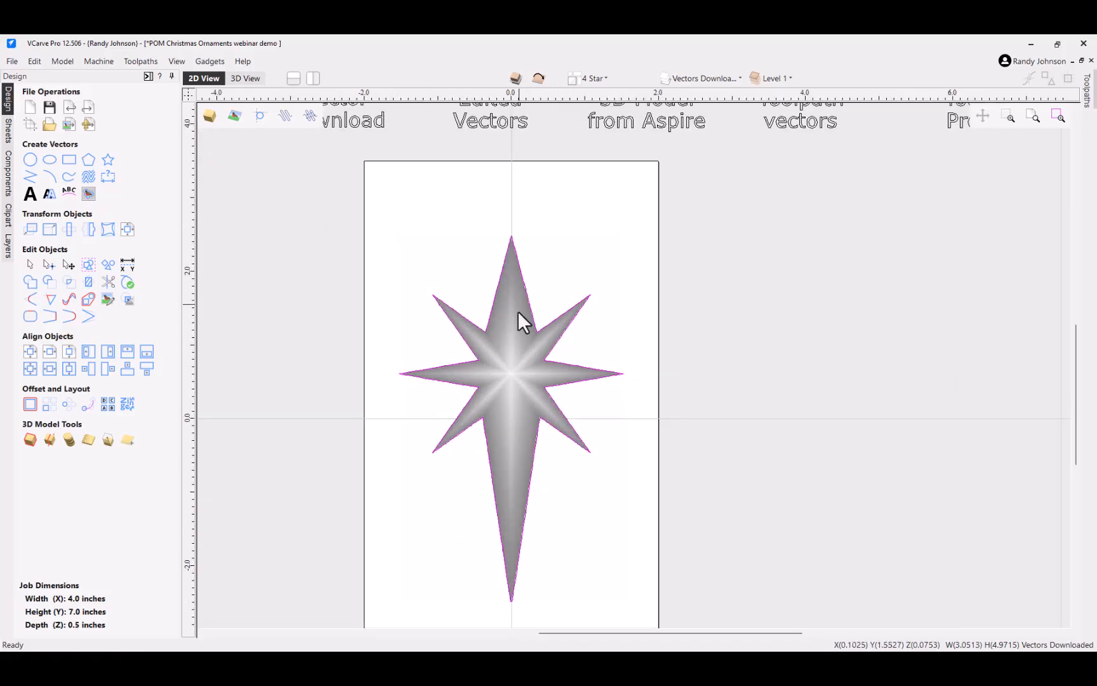
scroll(577, 390, down, 2)
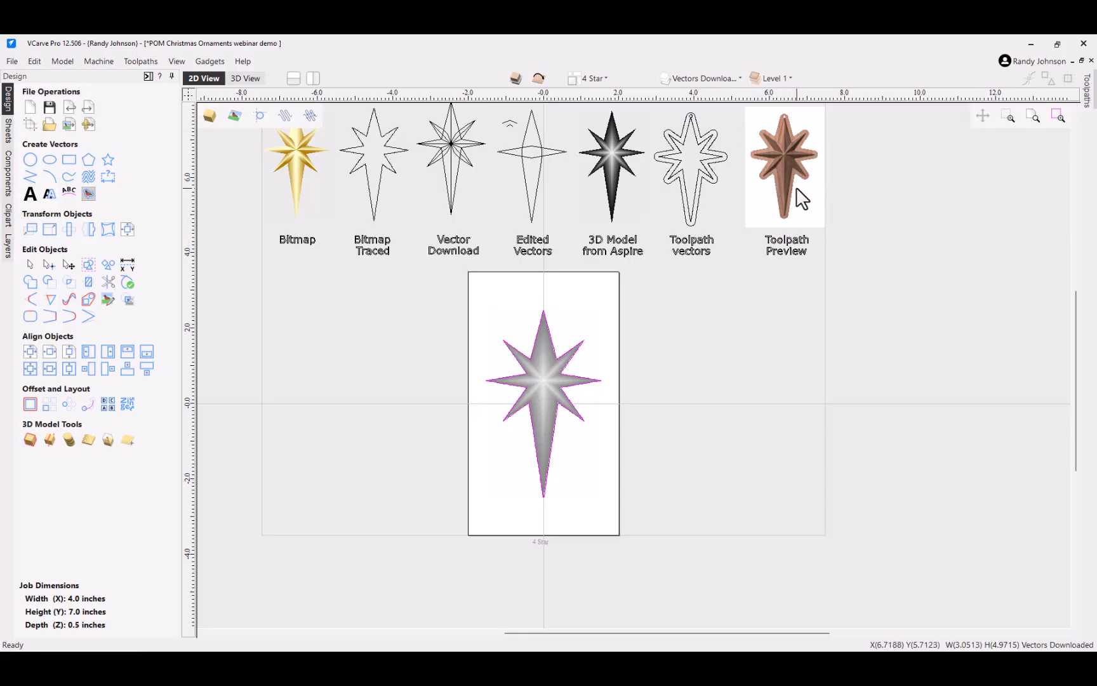
scroll(798, 201, up, 3)
scroll(795, 270, down, 4)
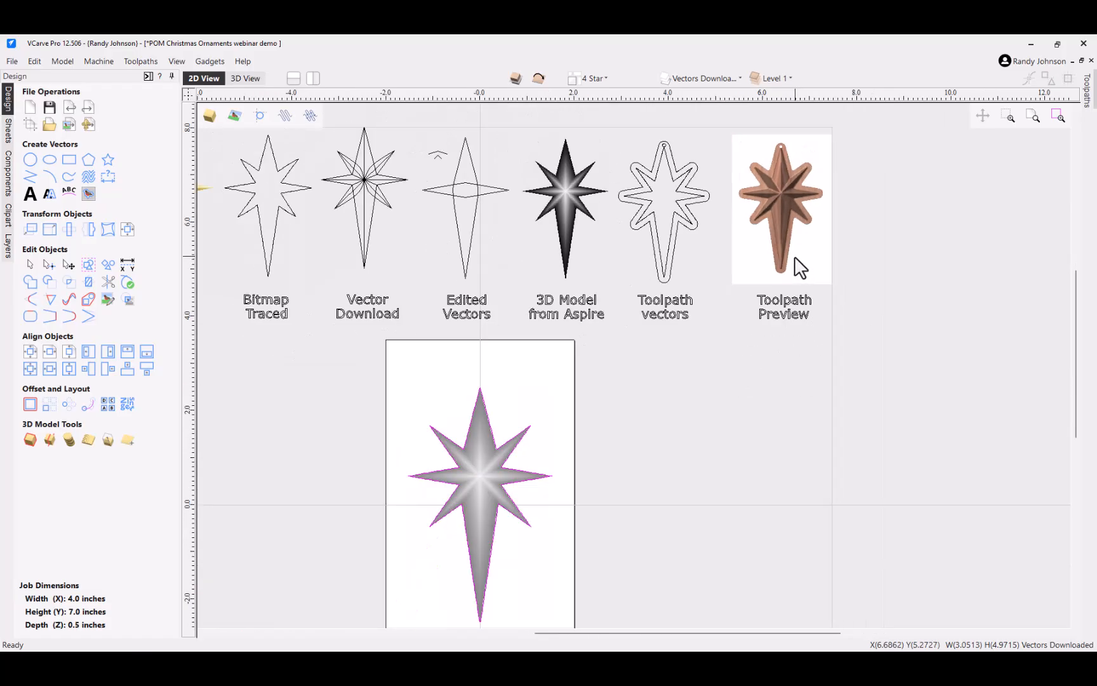
click(30, 405)
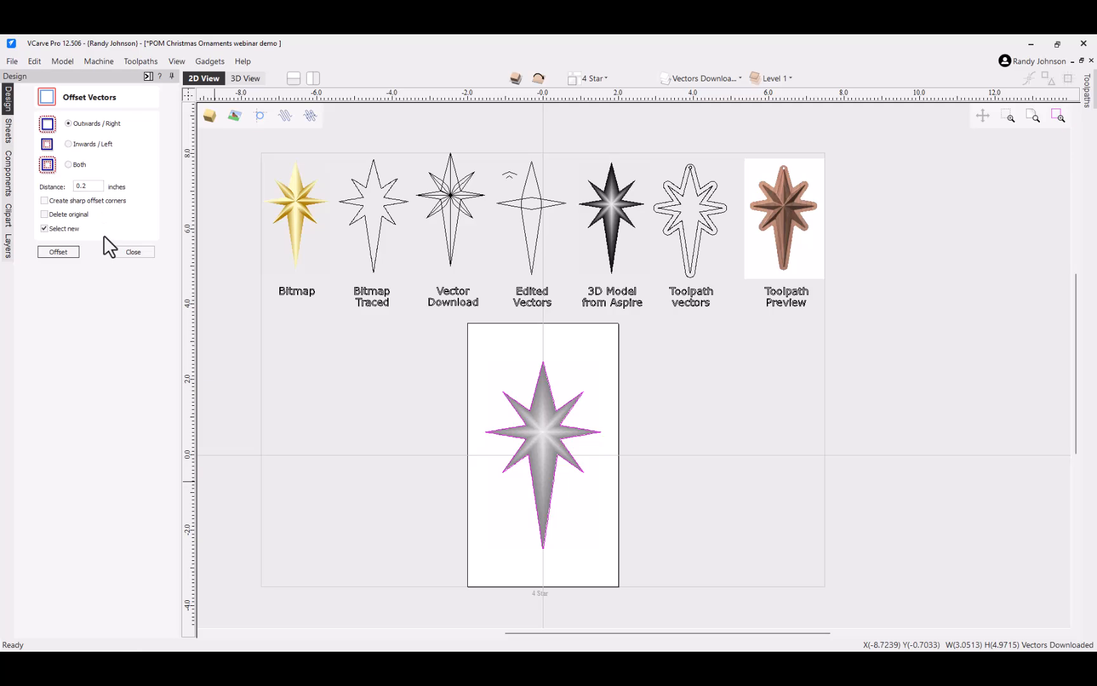
click(66, 252)
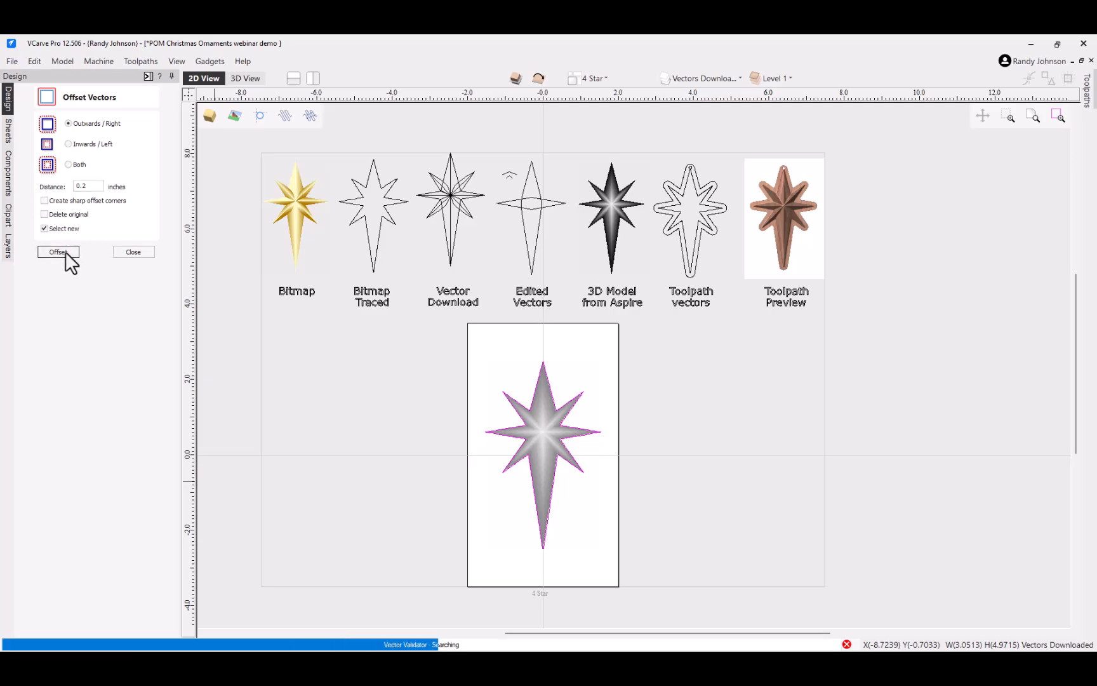
click(132, 252)
scroll(542, 395, up, 3)
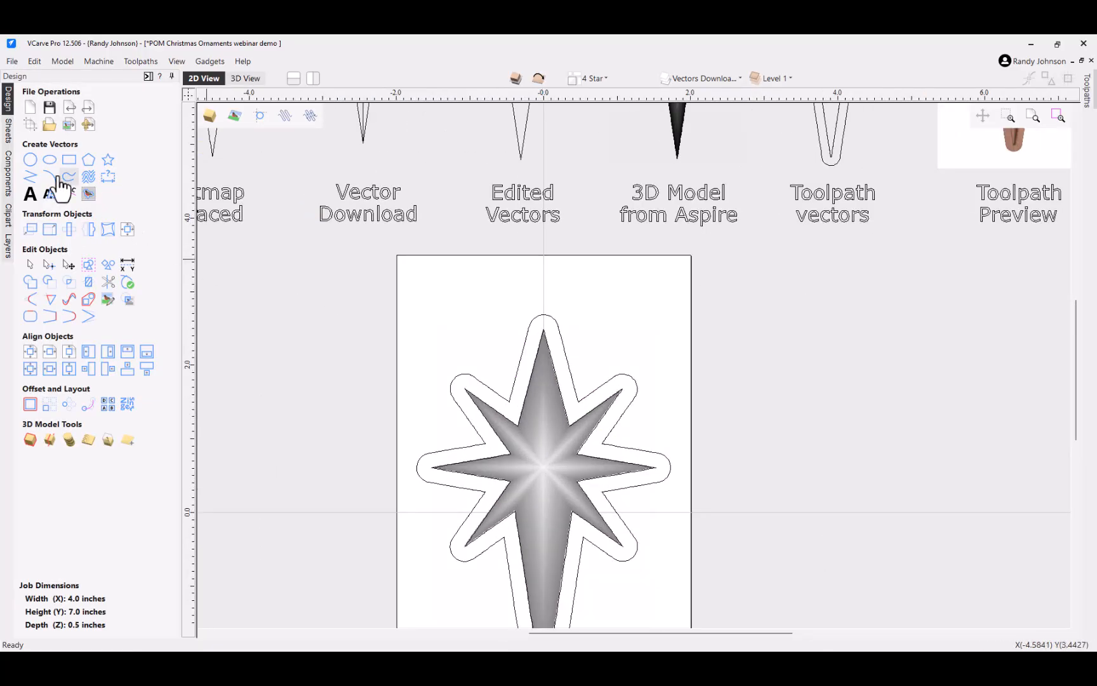
Step: Draw a 0.126-inch diameter circle centred on the tip of the star's top ray, at X 0 and about Y 2.49
click(30, 163)
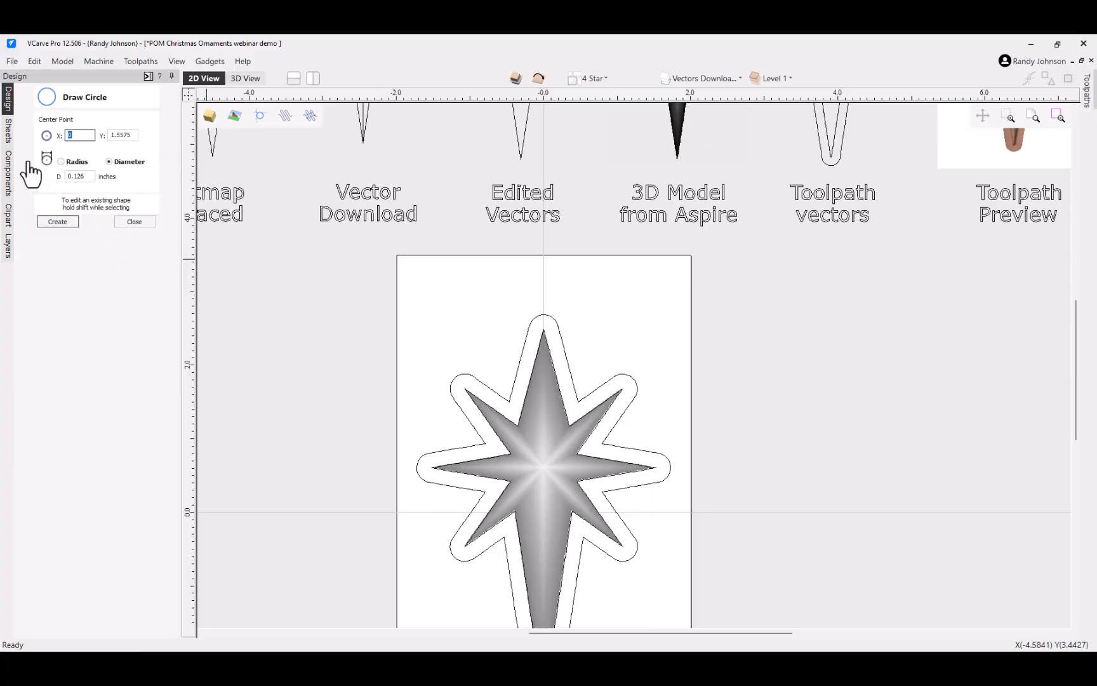
scroll(554, 329, up, 5)
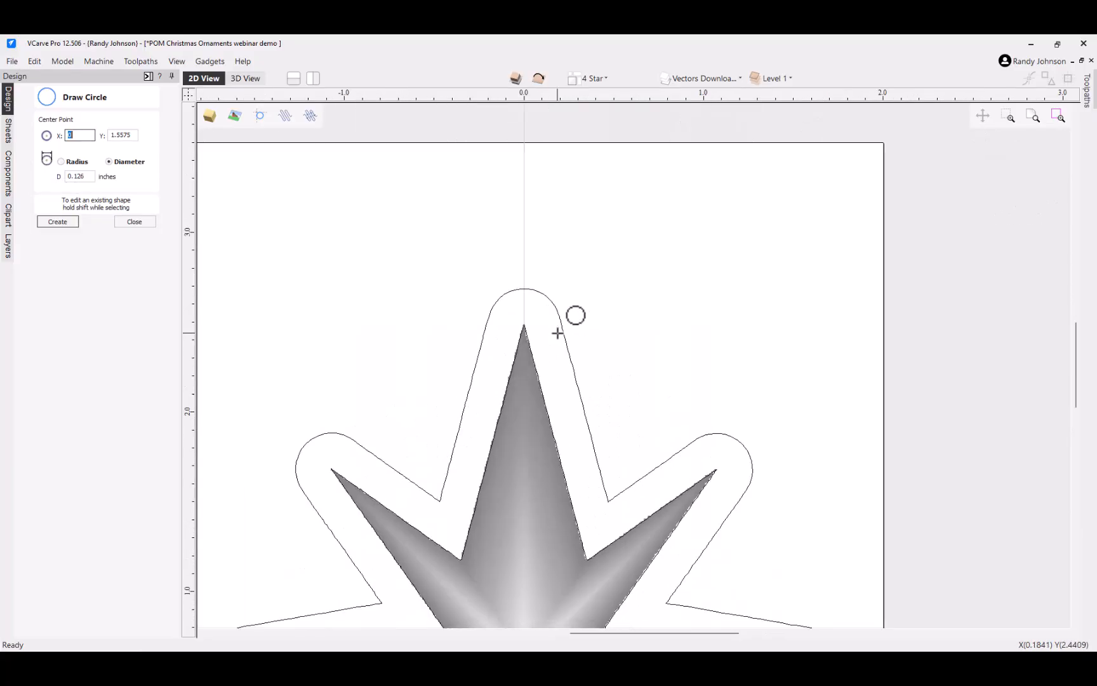
click(506, 318)
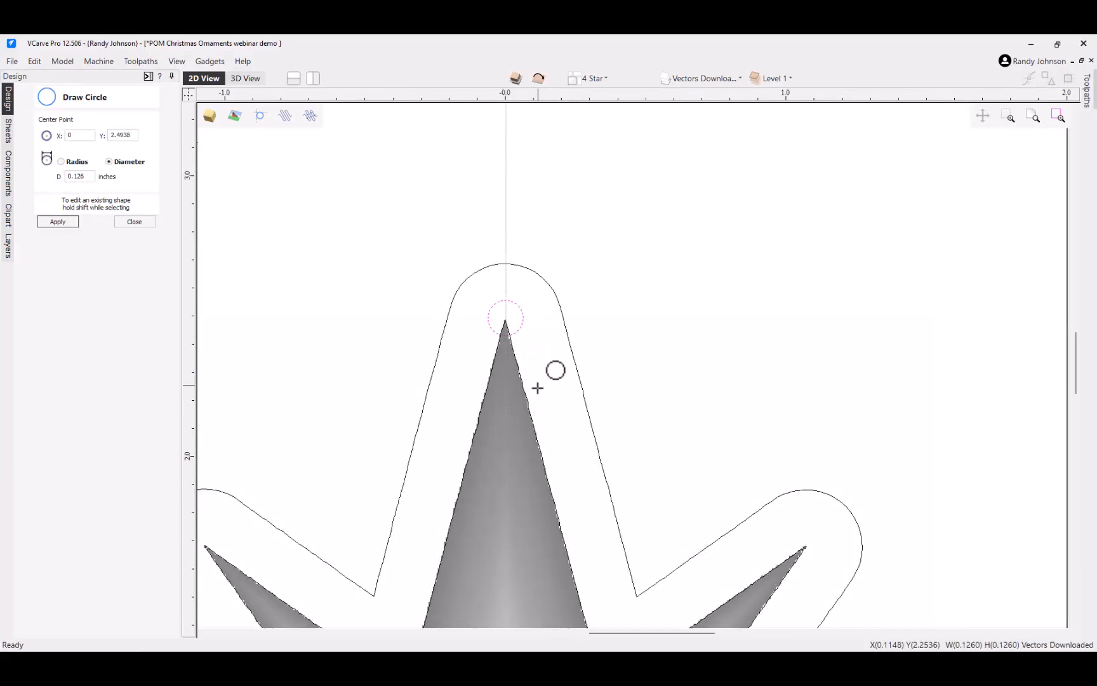
click(149, 221)
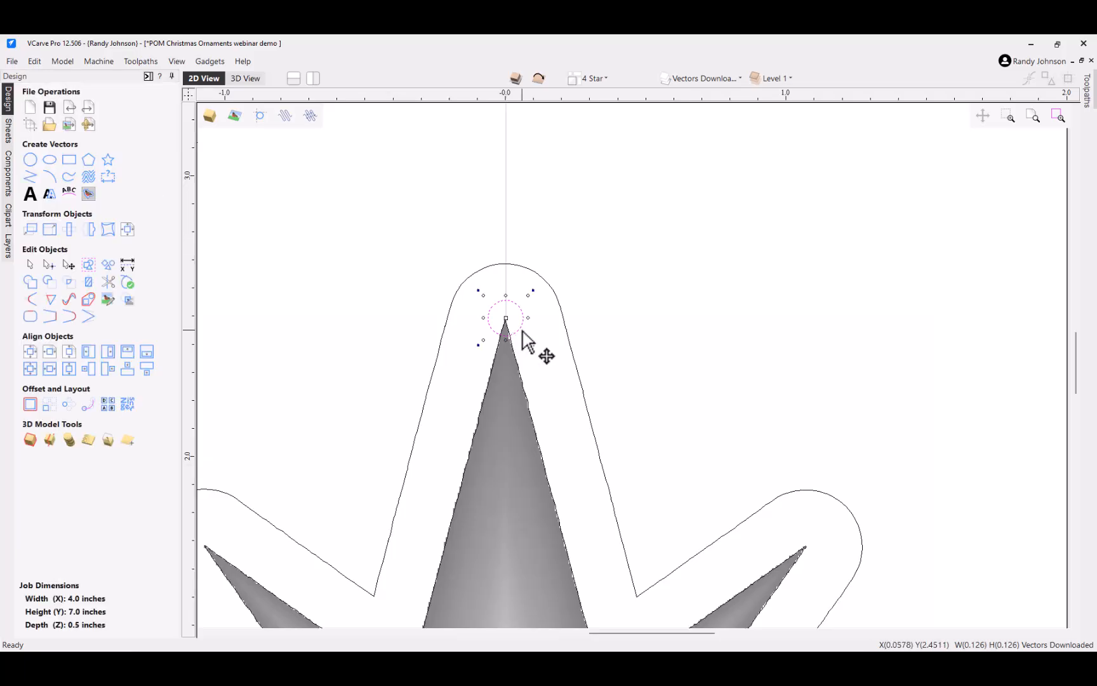
Step: Nudge the hanging-hole circle upwards into the gap between the star's top tip and the offset border
key(Up)
key(Up)
key(Up)
key(Up)
click(637, 323)
Step: Make the 3 Snowflake, 2 Round, 1 Pointed and 0 Ideas - Extras sheets visible alongside the star sheet
scroll(520, 289, down, 5)
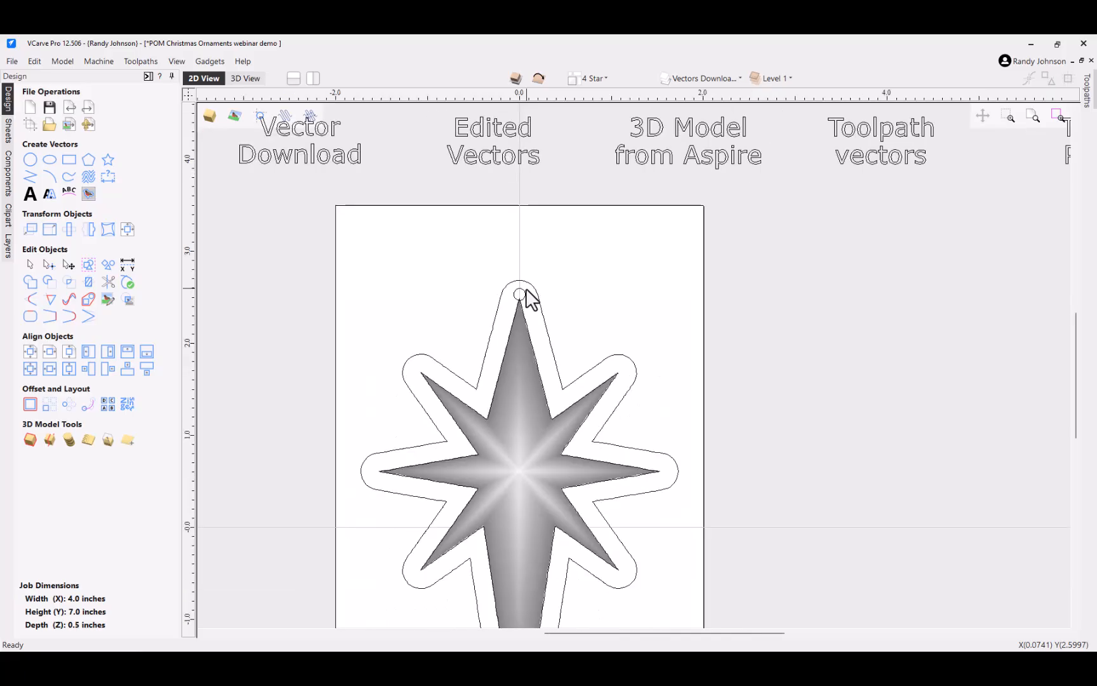
scroll(495, 456, down, 2)
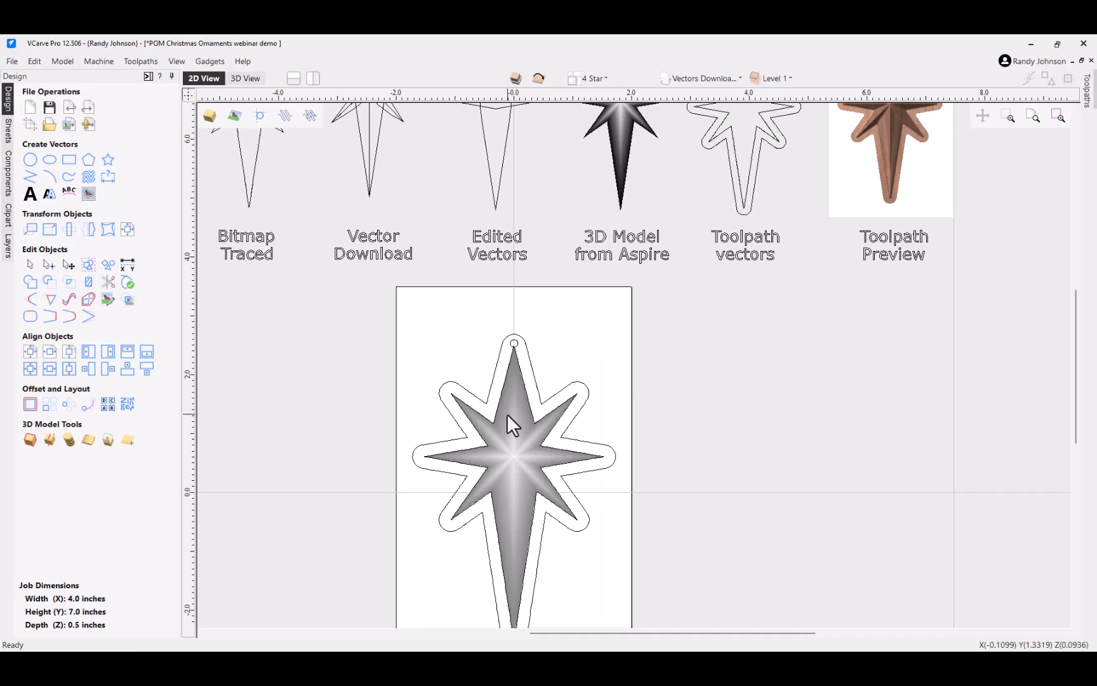
scroll(460, 380, down, 3)
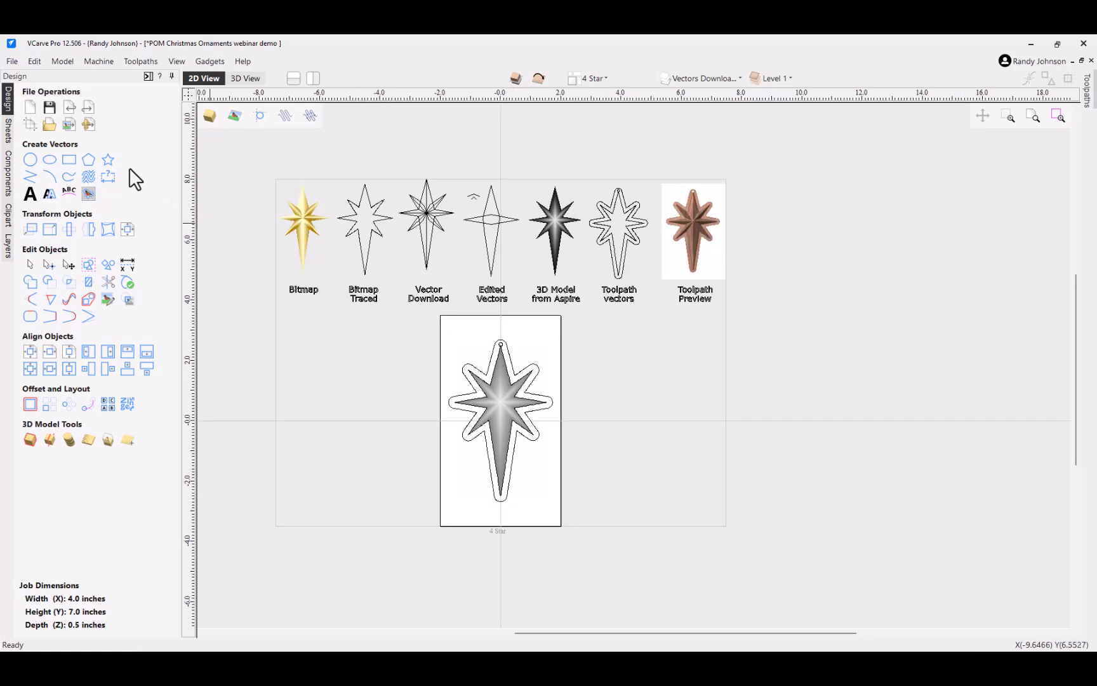
click(9, 132)
click(23, 162)
click(25, 150)
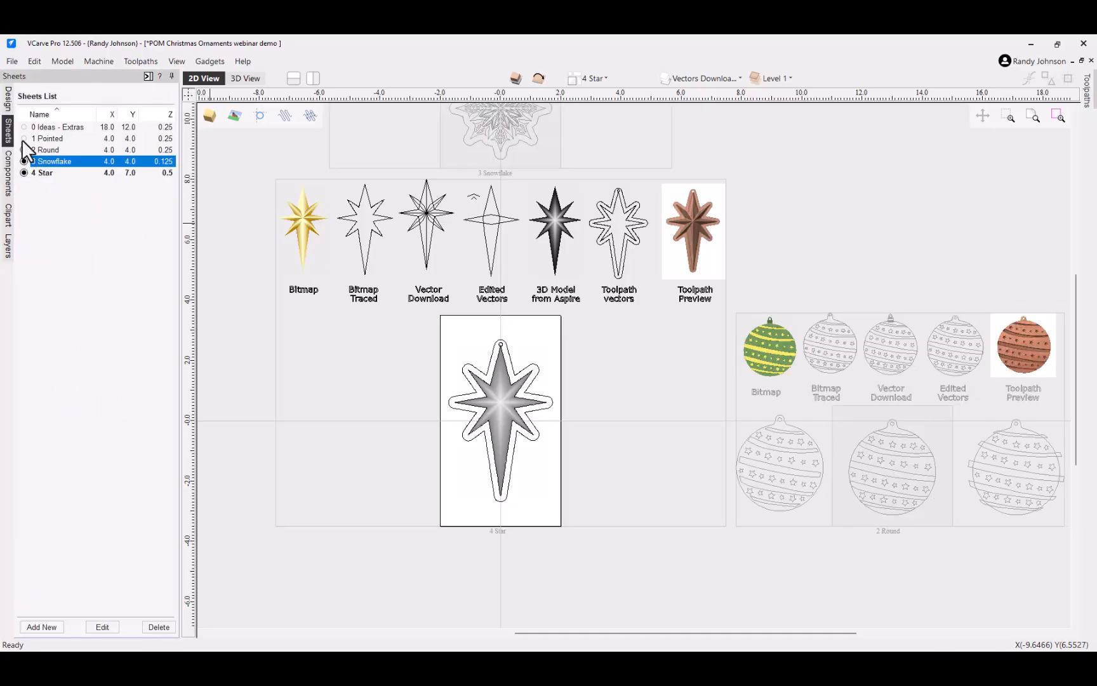
click(24, 138)
click(24, 127)
scroll(687, 392, down, 5)
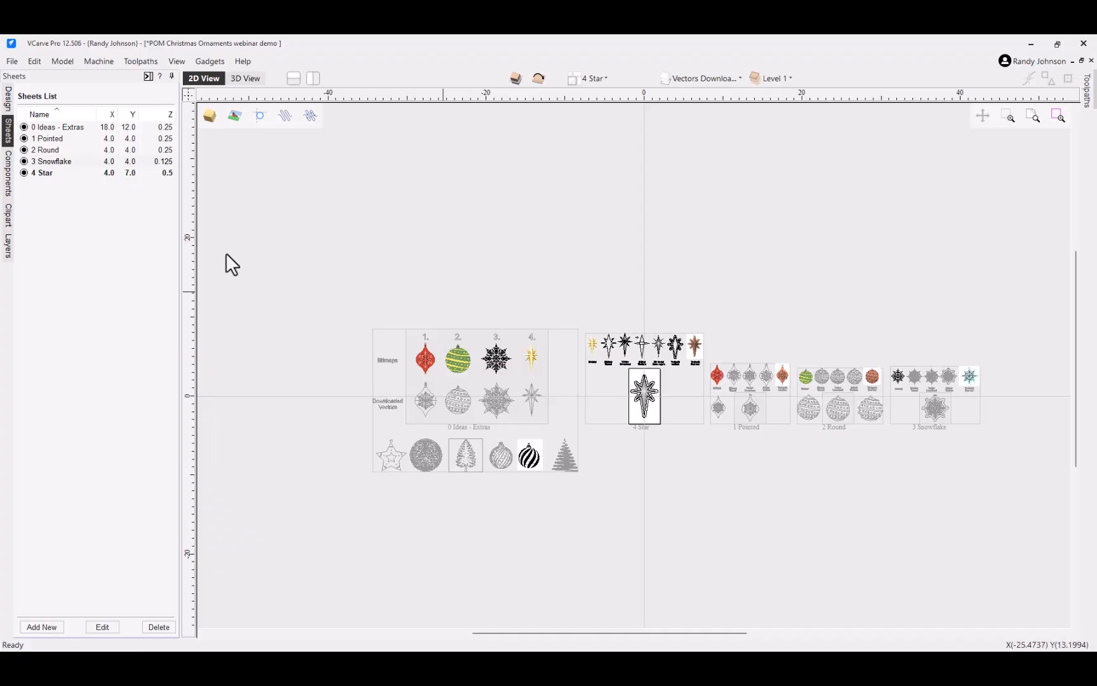
Step: Browse the clipart library and display the models in its Animals folder
click(9, 219)
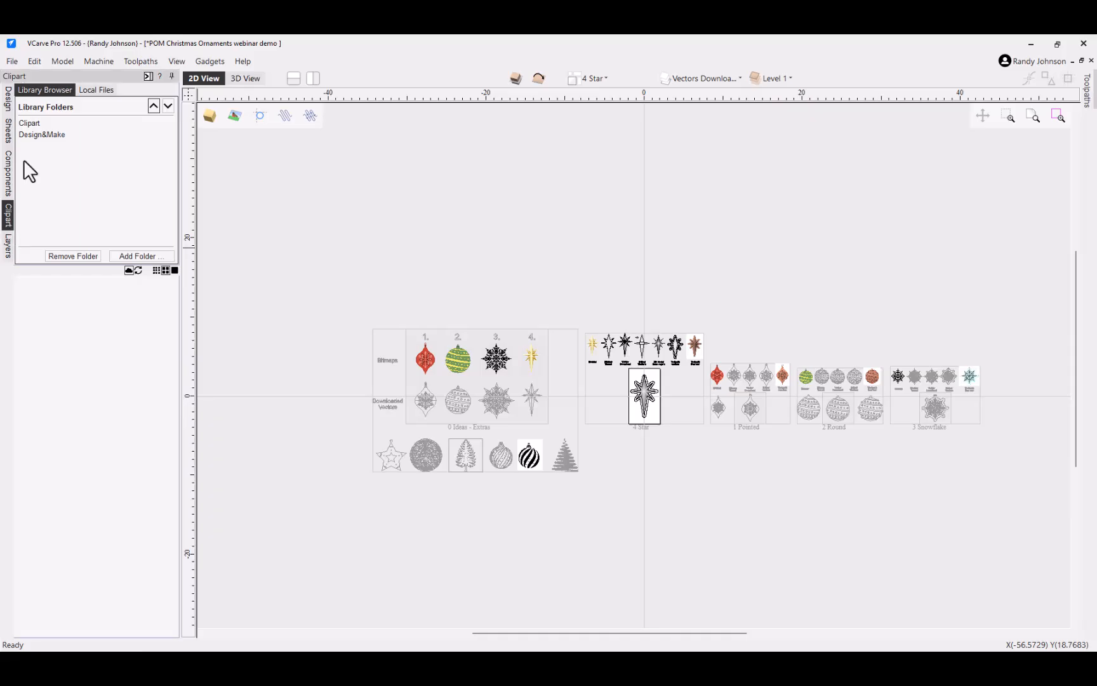
double_click(35, 123)
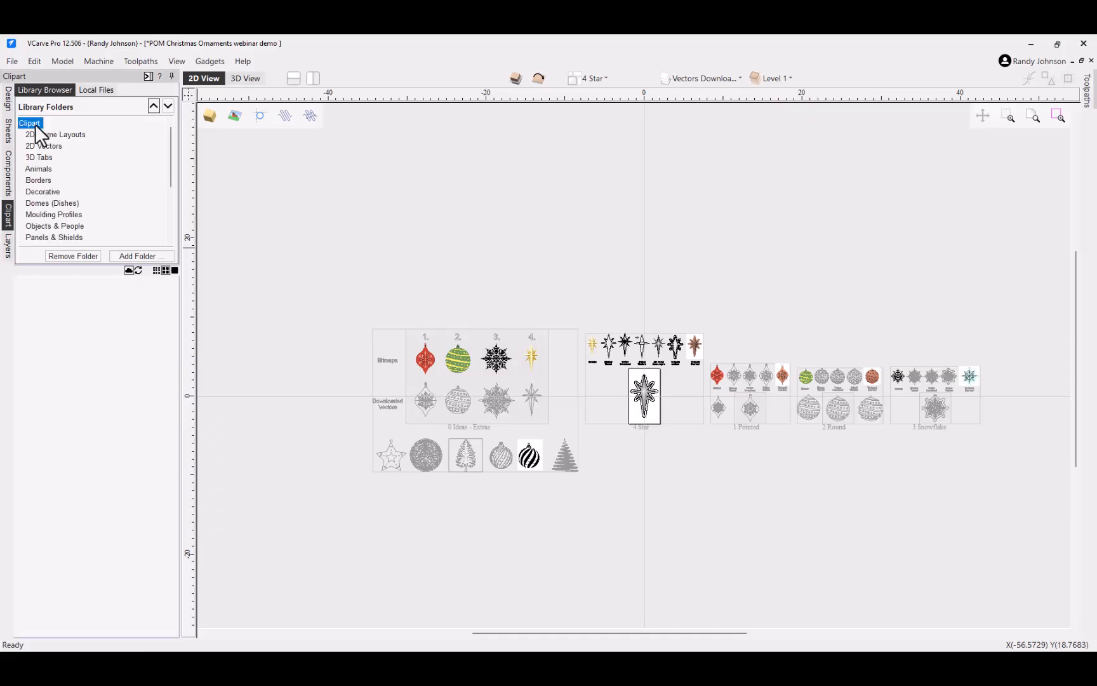
click(40, 169)
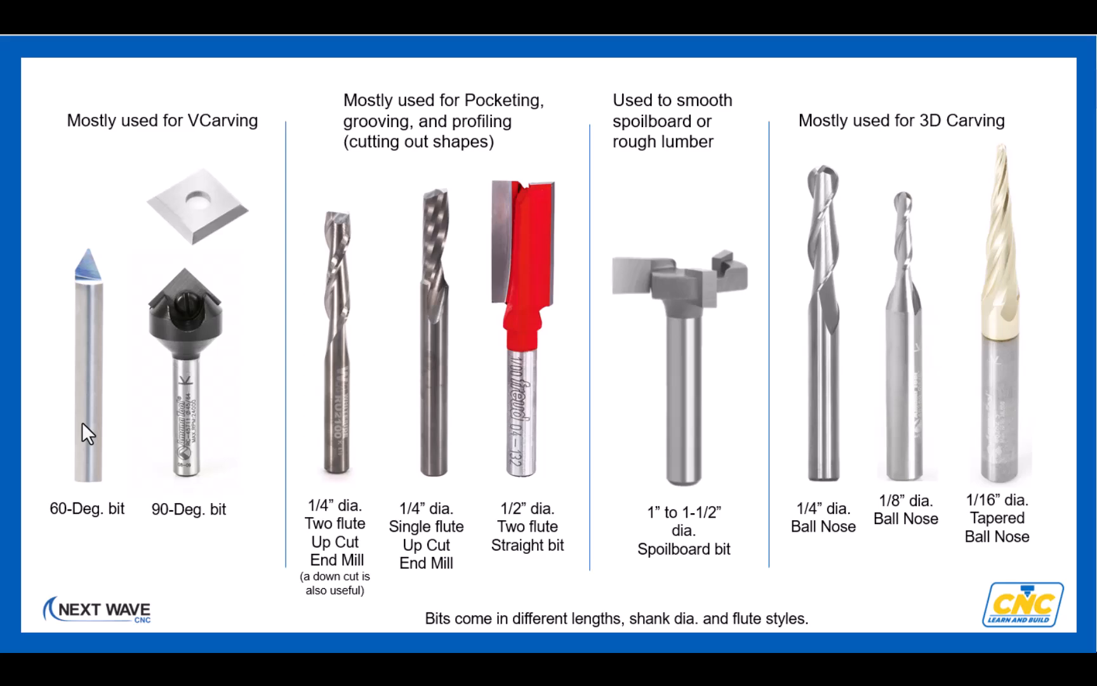
Step: Switch back to VCarve Pro, open the tool database and collapse its End Mill and Other groups
key(alt+Tab)
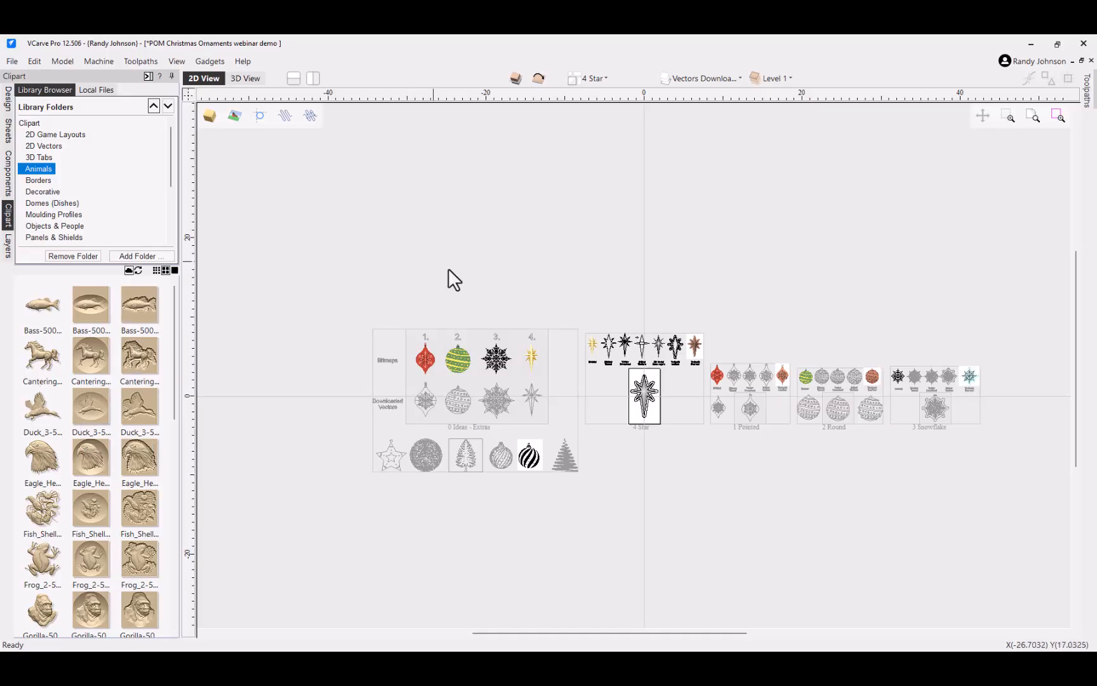
click(1087, 102)
click(1075, 76)
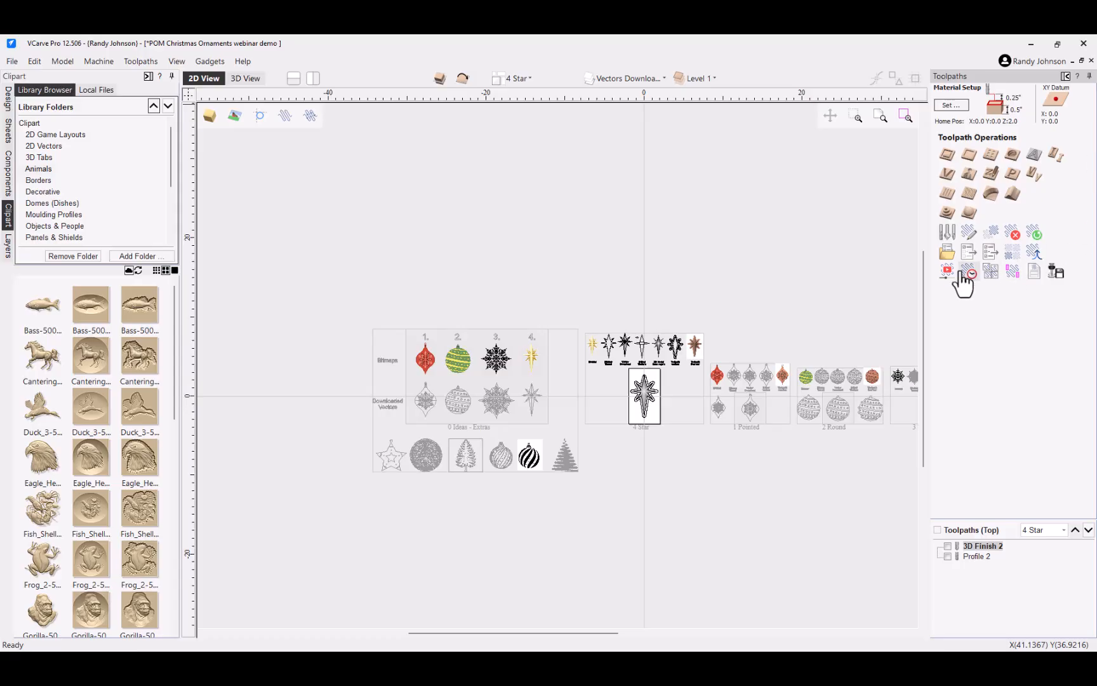
click(949, 236)
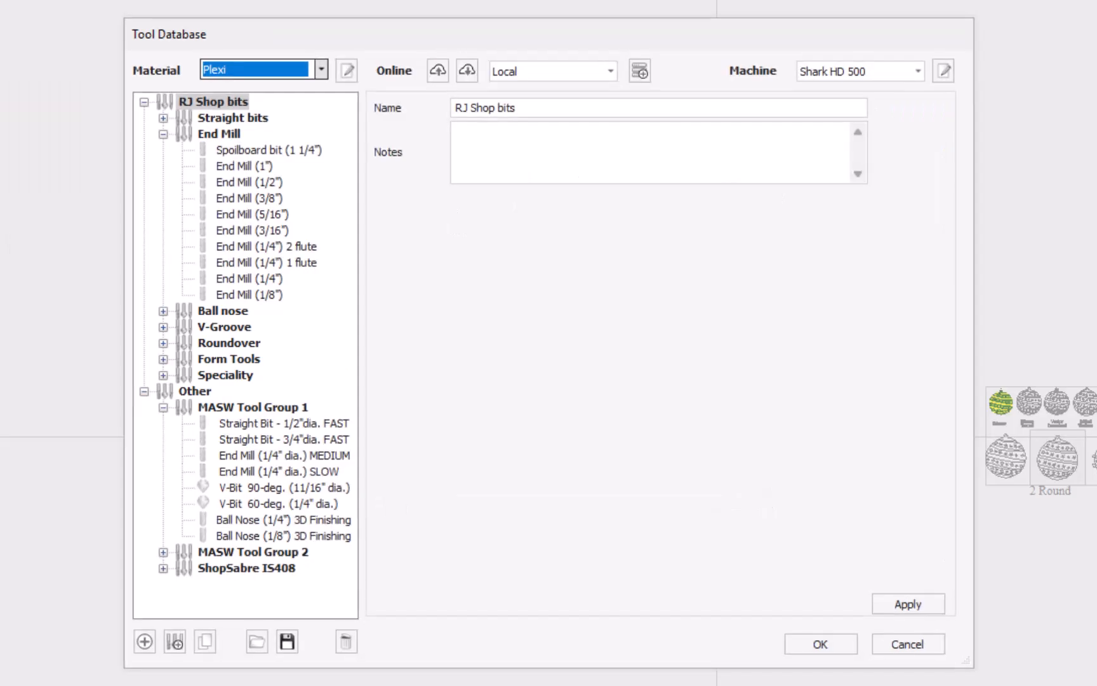
click(163, 134)
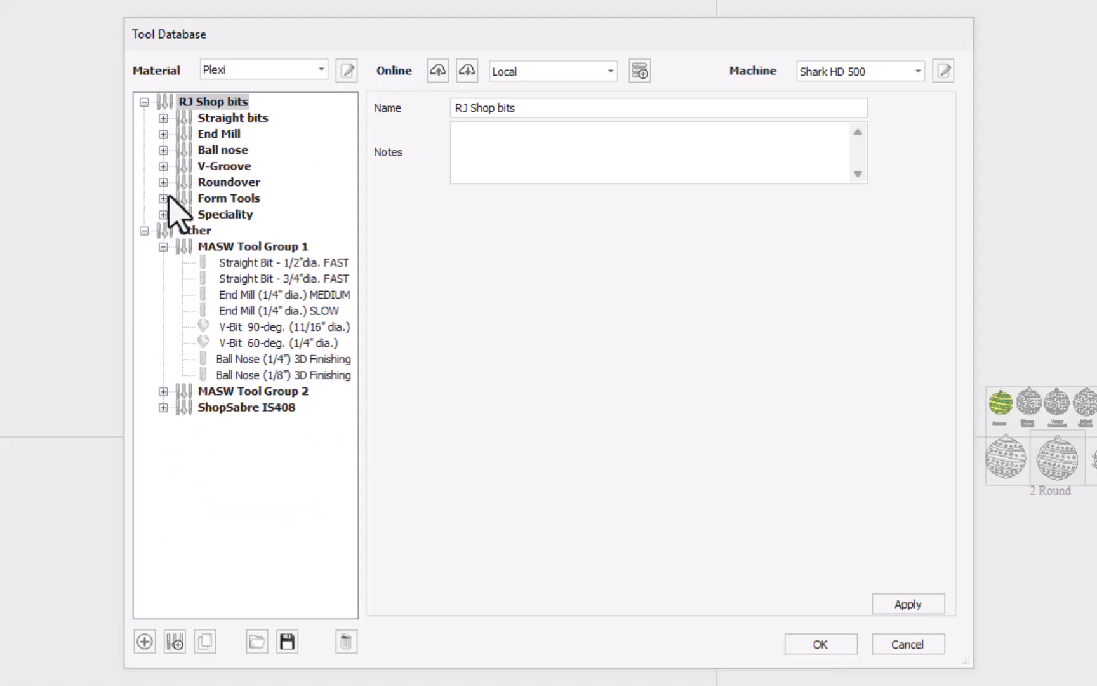
click(144, 231)
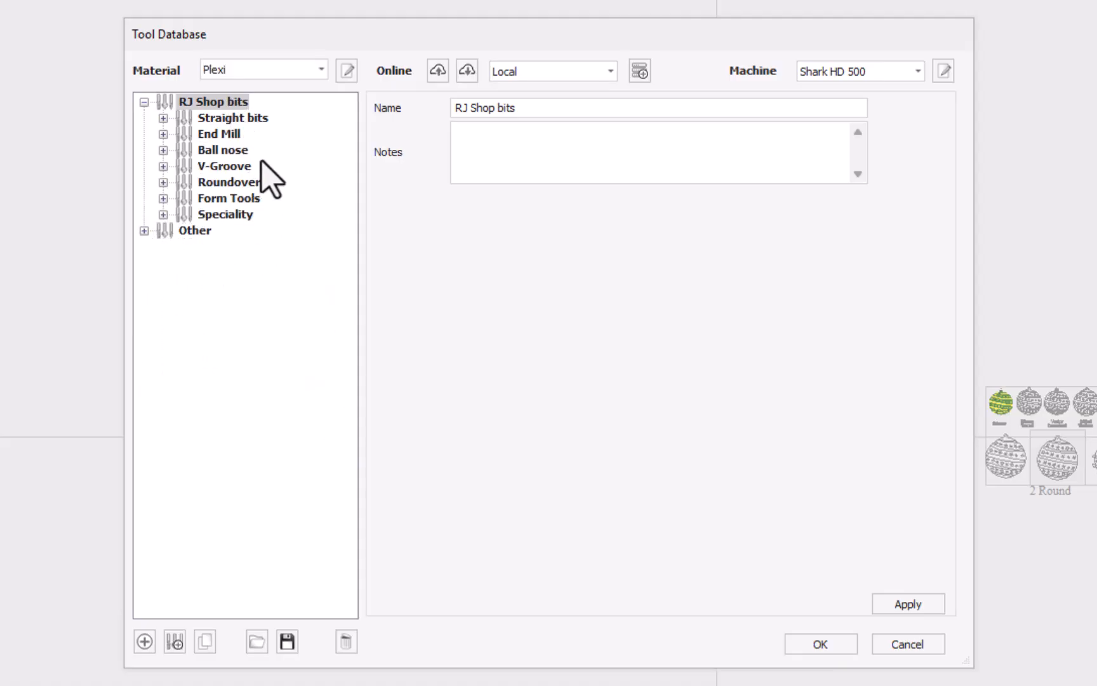